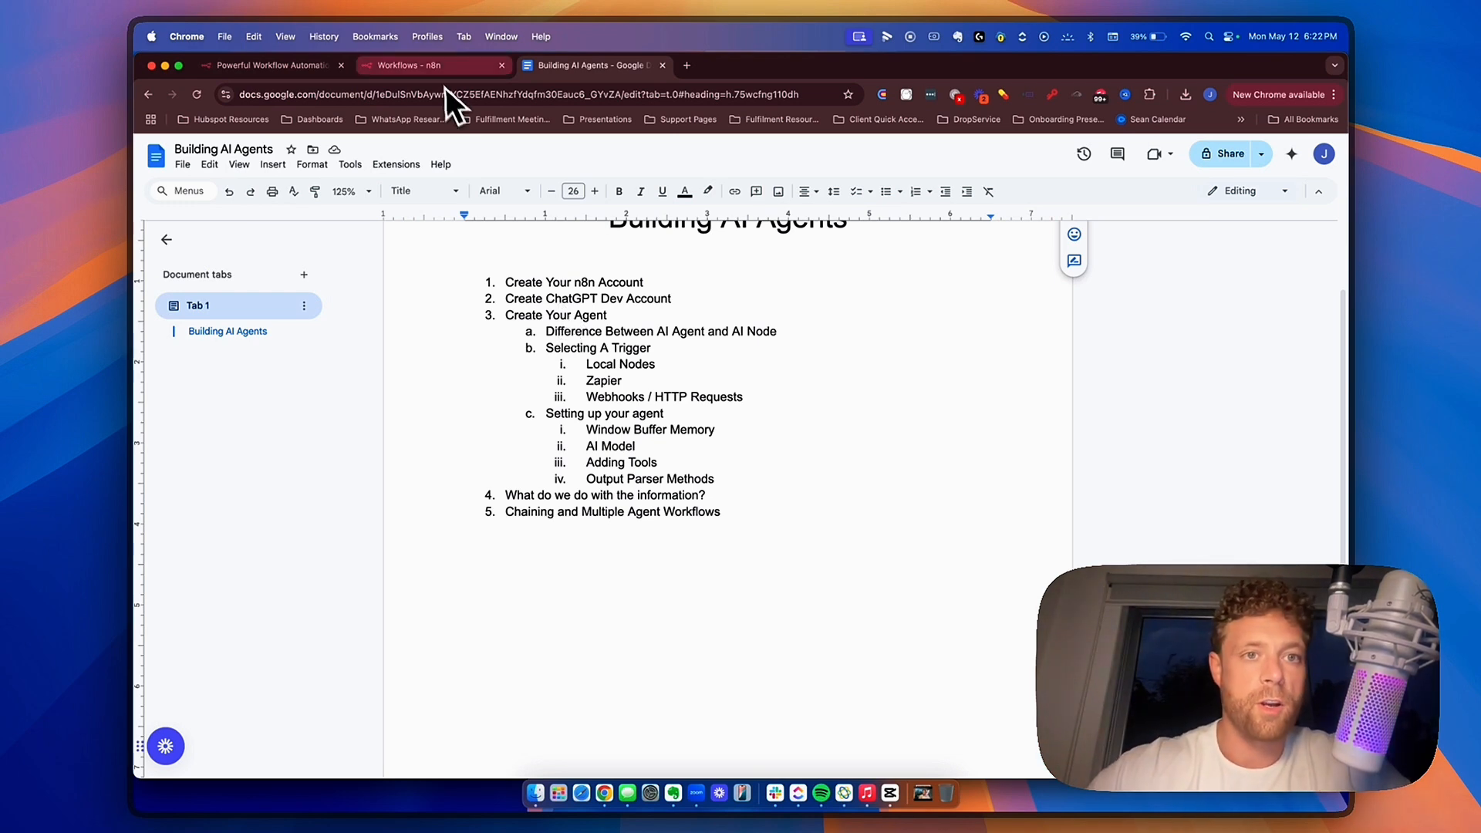
# Open the n8n account registration page from the n8n homepage's Get Started option.
pyautogui.click(308, 66)
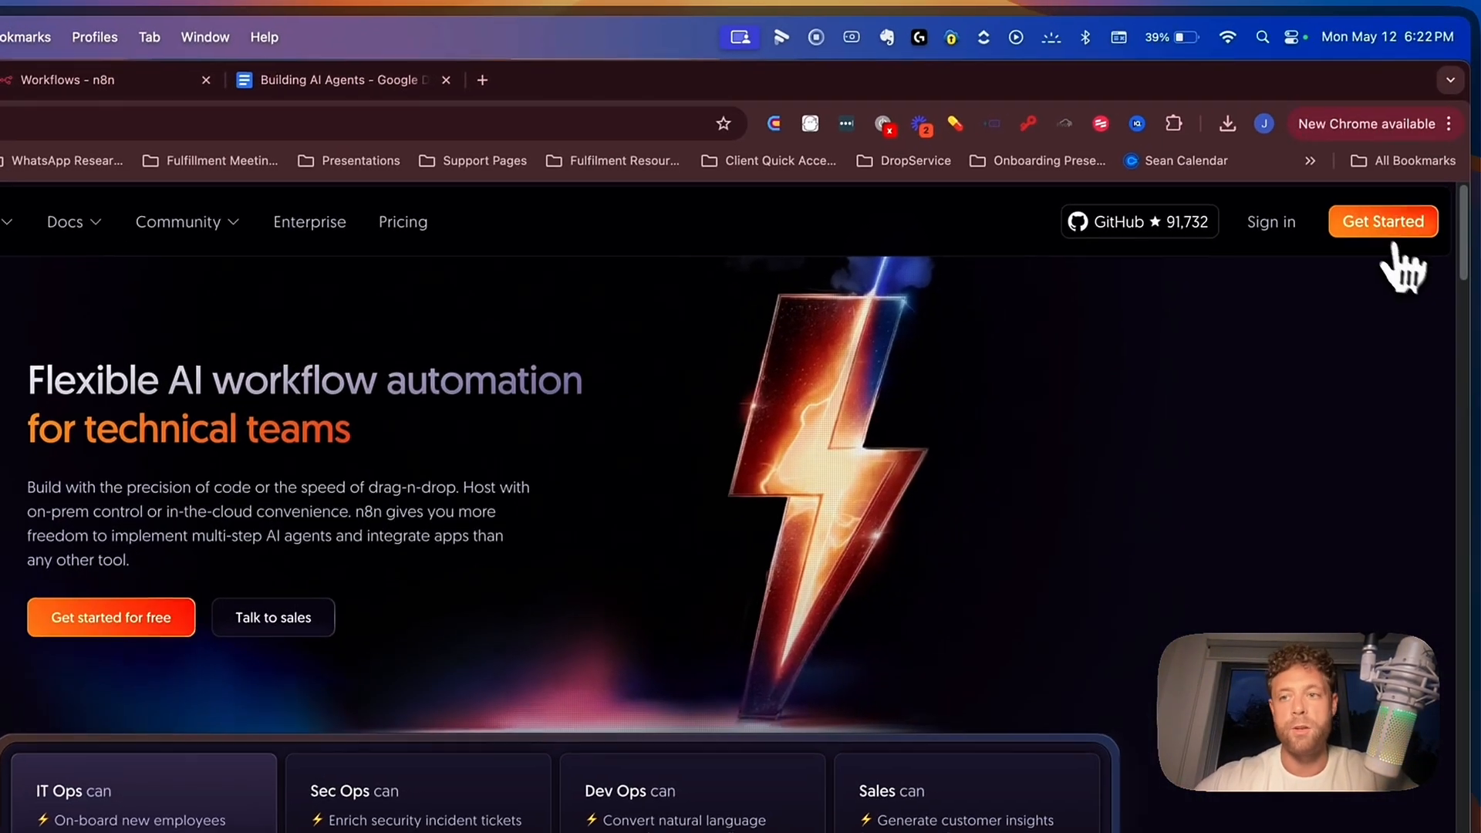
pyautogui.click(1393, 239)
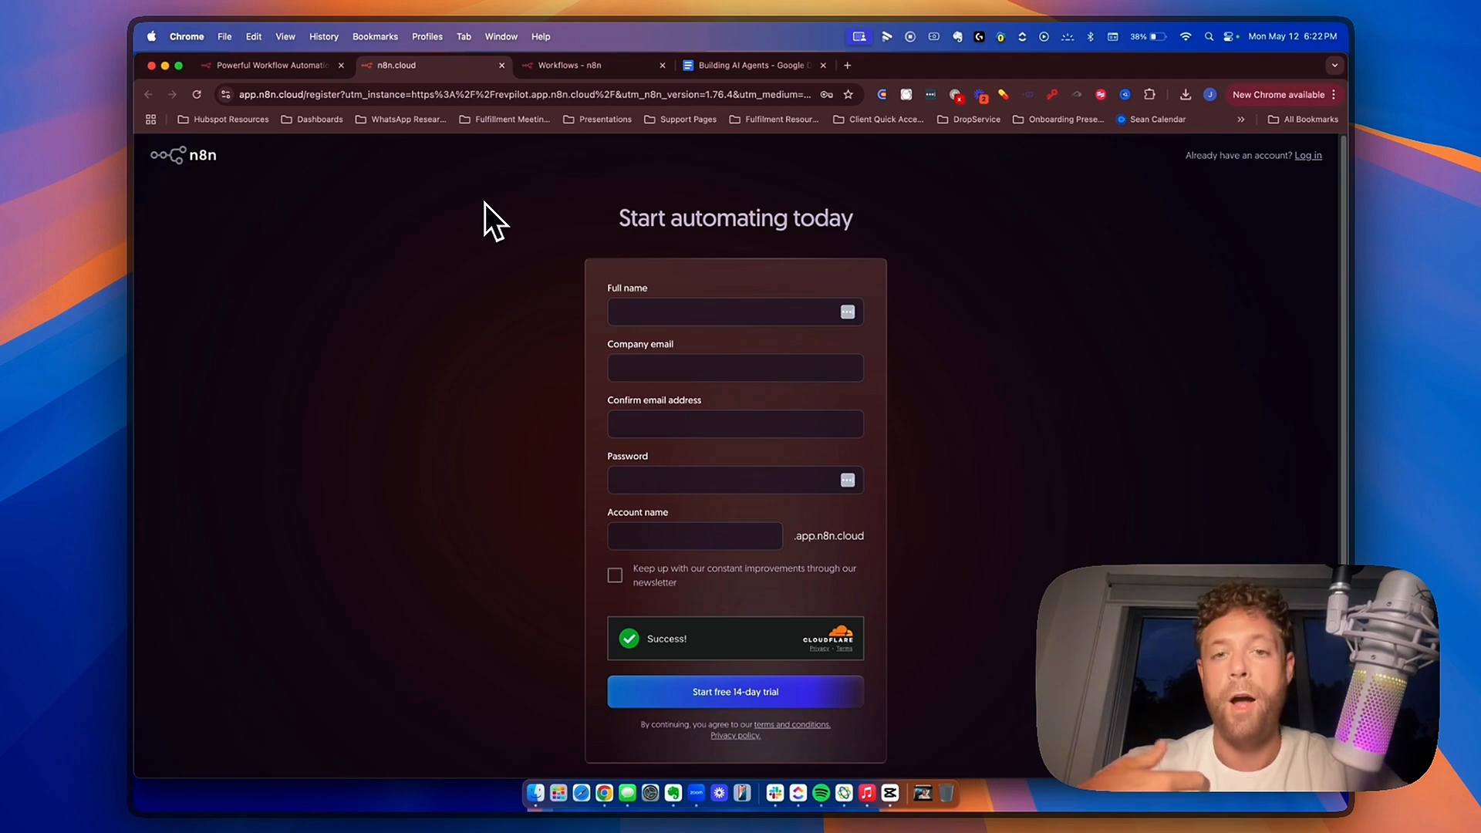
# Look over the existing n8n workflows, then highlight "Create ChatGPT Dev Account" in the Building AI Agents document outline.
pyautogui.click(579, 67)
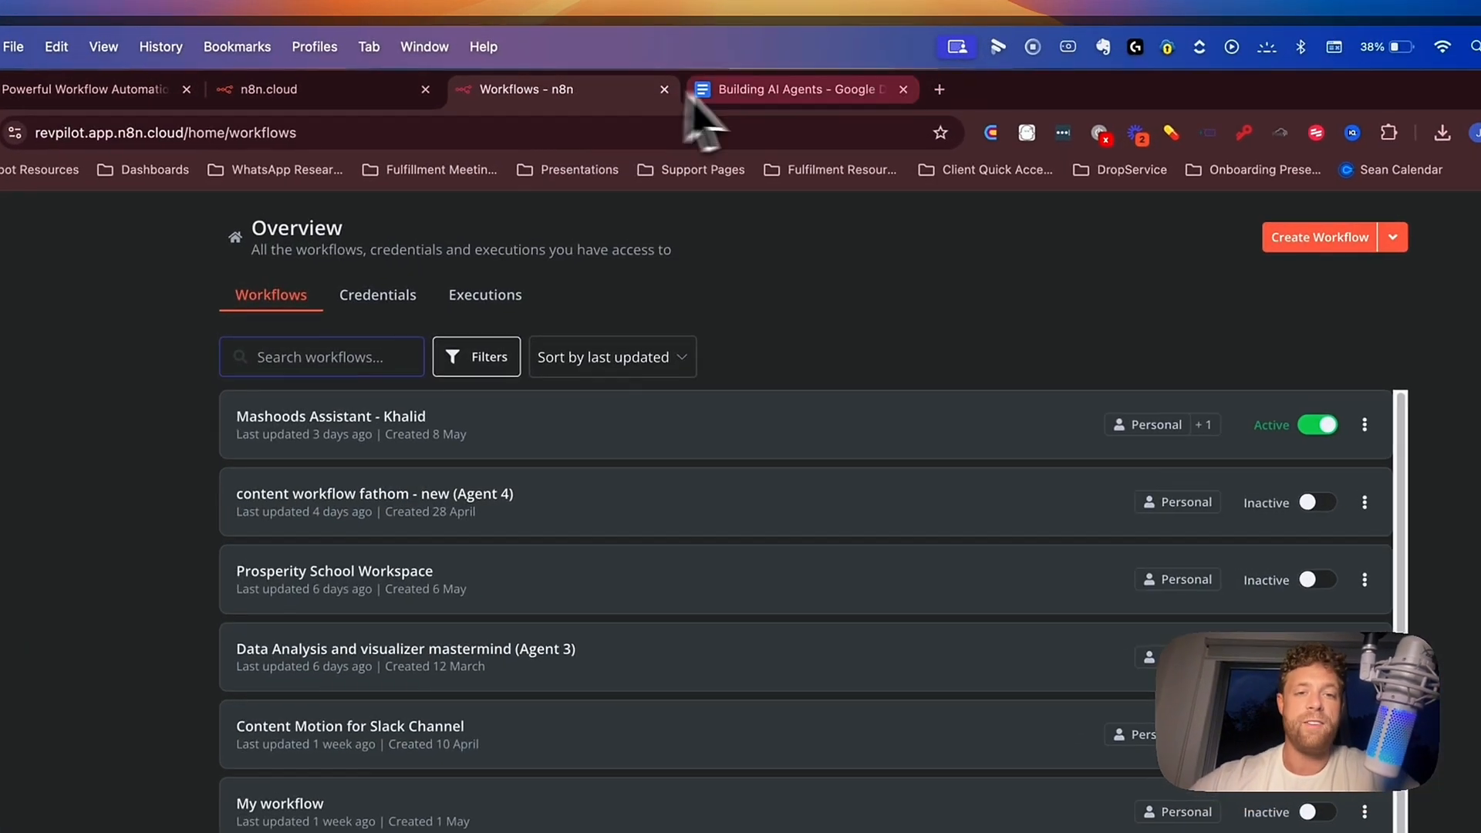
pyautogui.click(719, 66)
pyautogui.moveTo(432, 426); pyautogui.dragTo(677, 440)
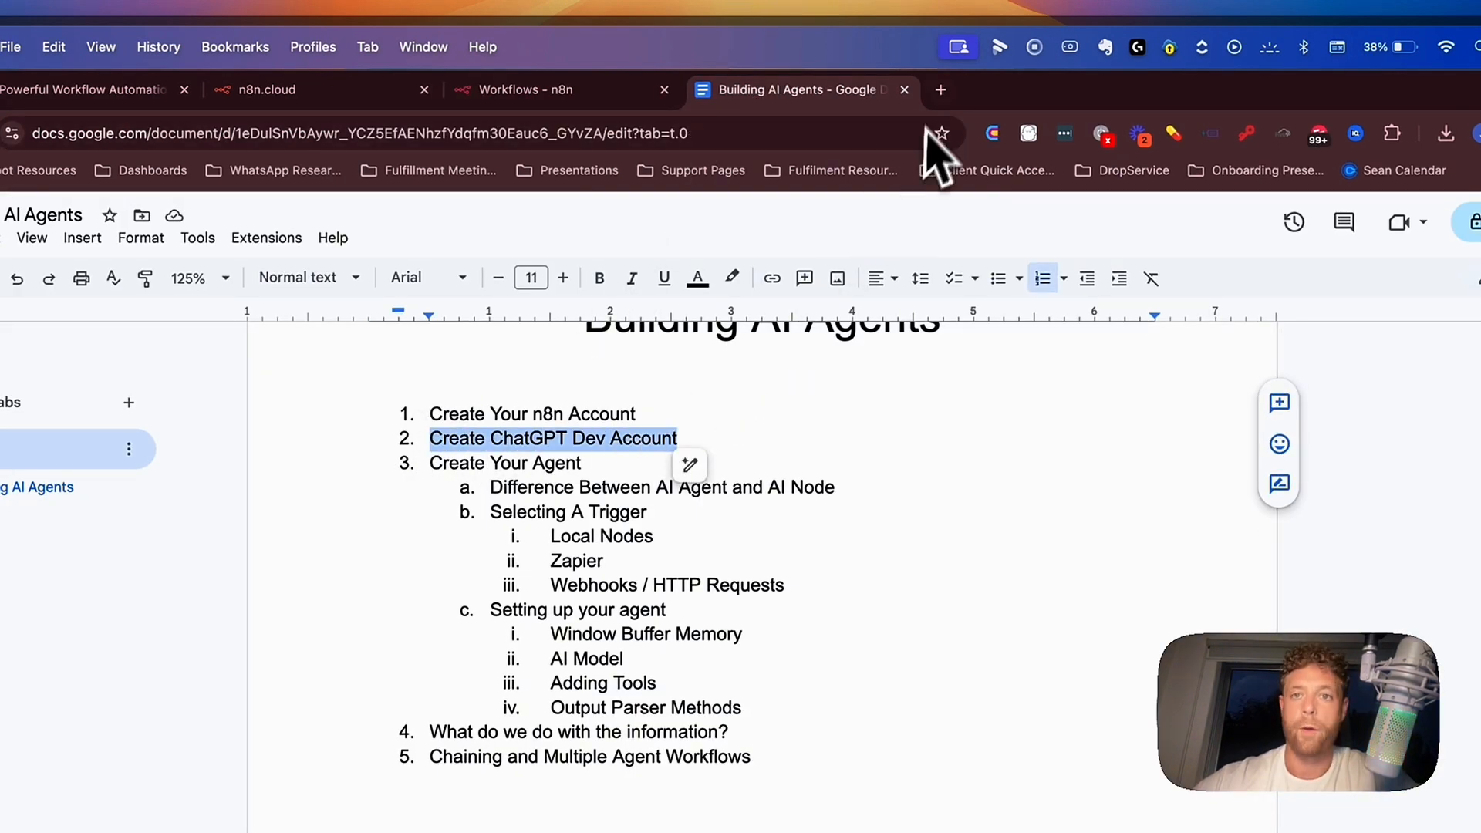
# Open playground.openai.com in a new browser tab and sign in to the OpenAI platform with the company Google account.
pyautogui.click(941, 90)
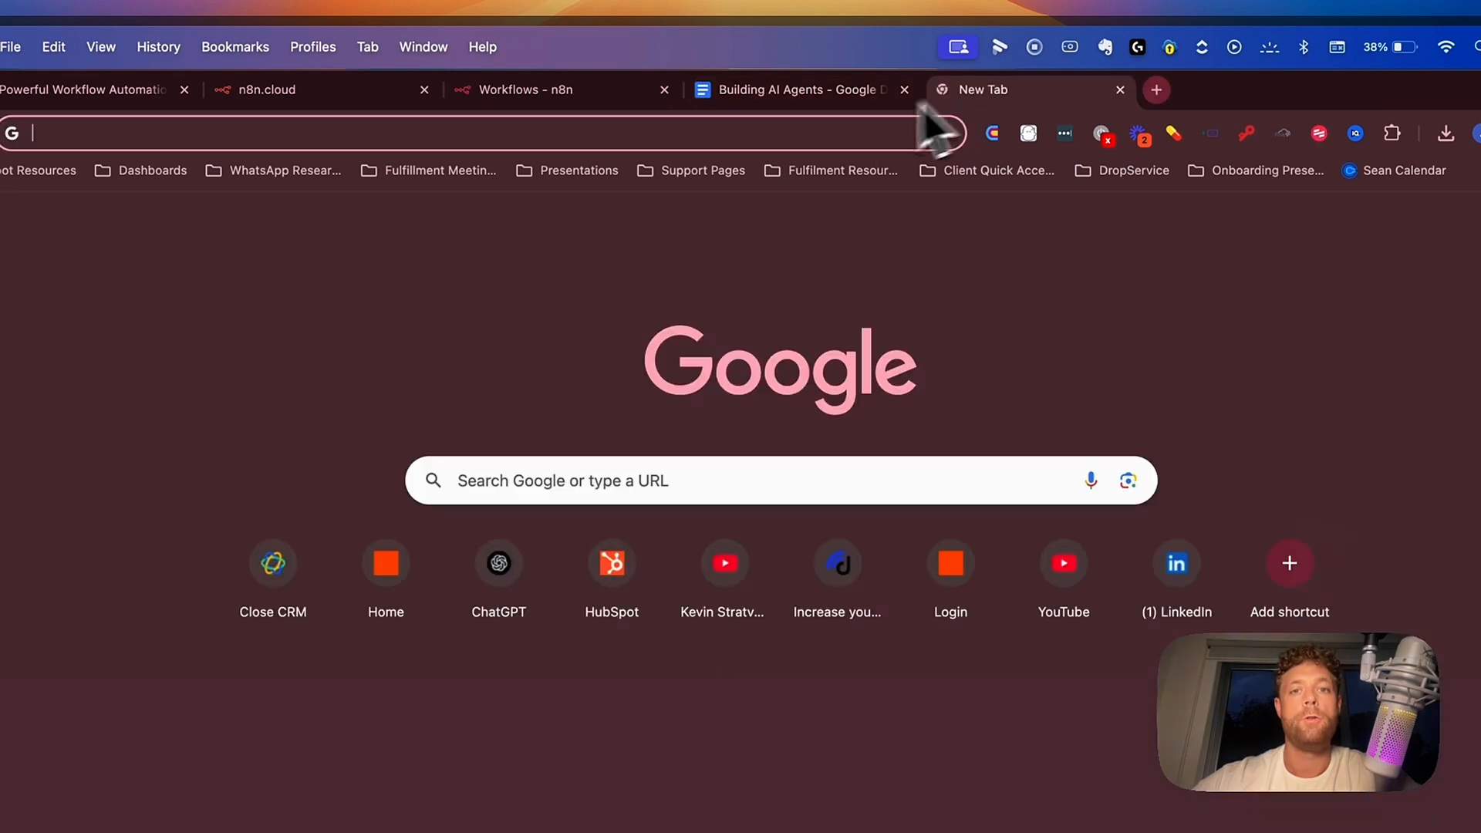
pyautogui.click(807, 133)
pyautogui.write('playground')
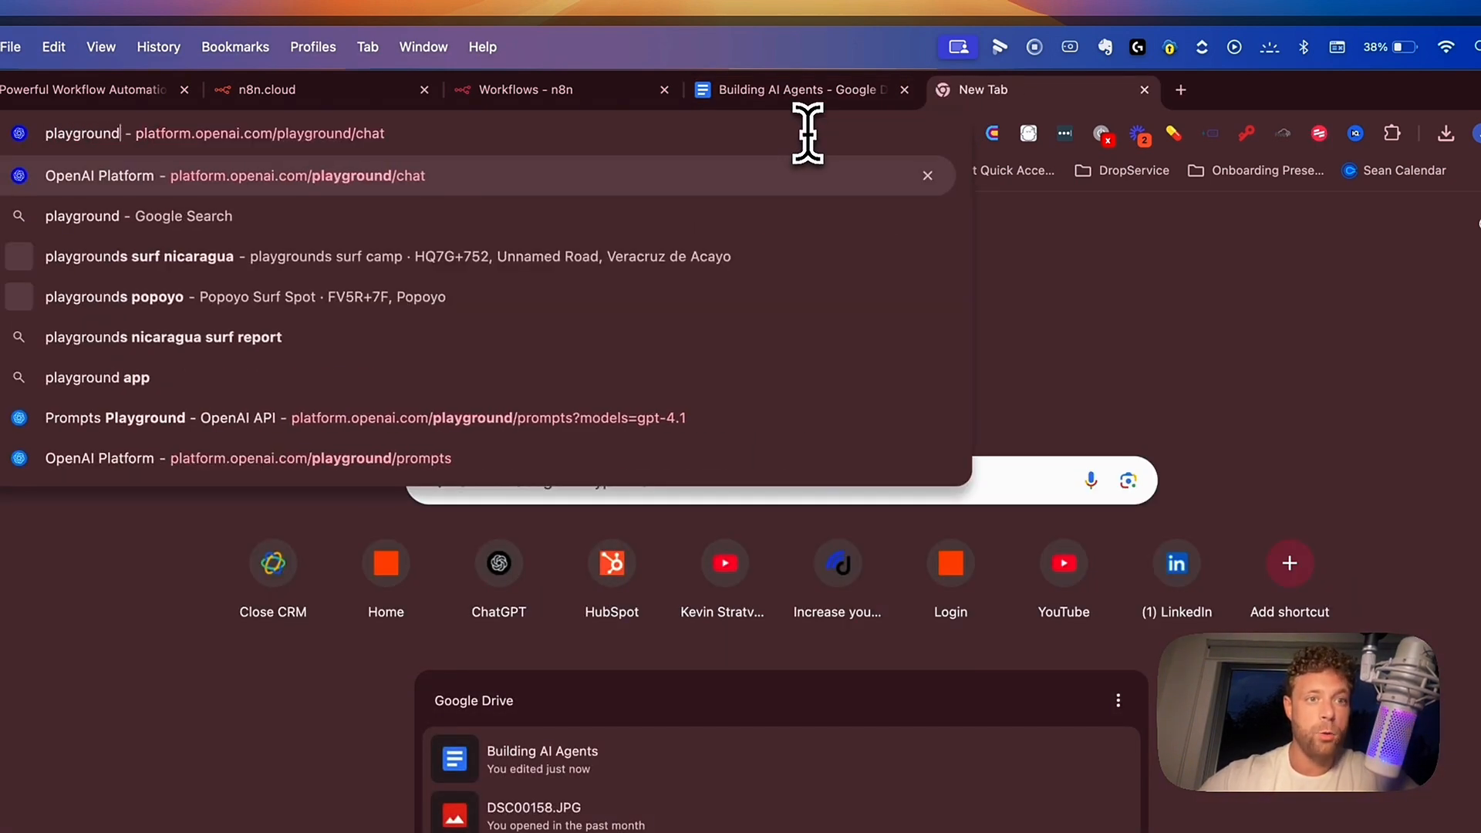
pyautogui.write('.open')
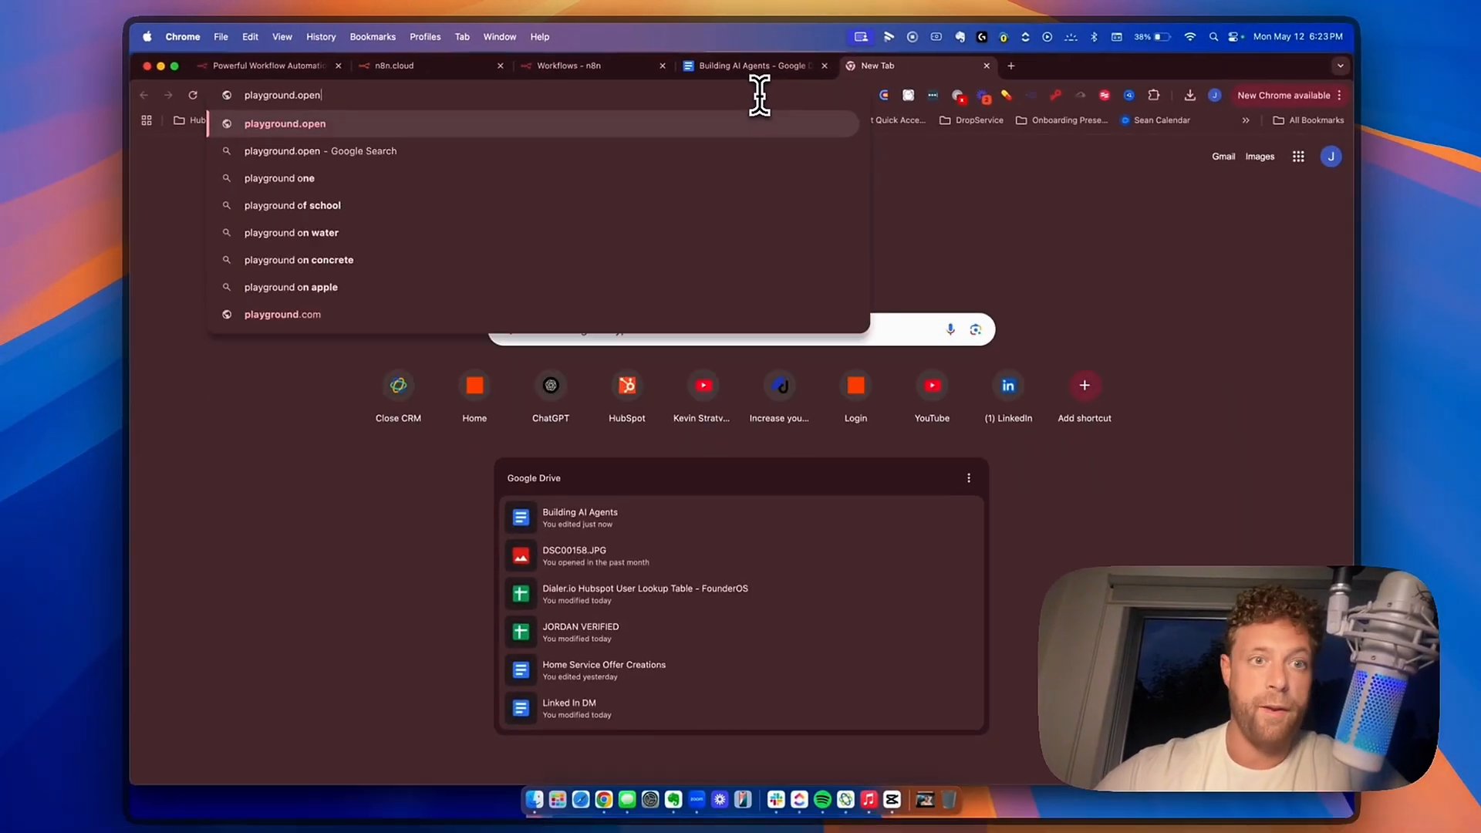
pyautogui.write('ai.')
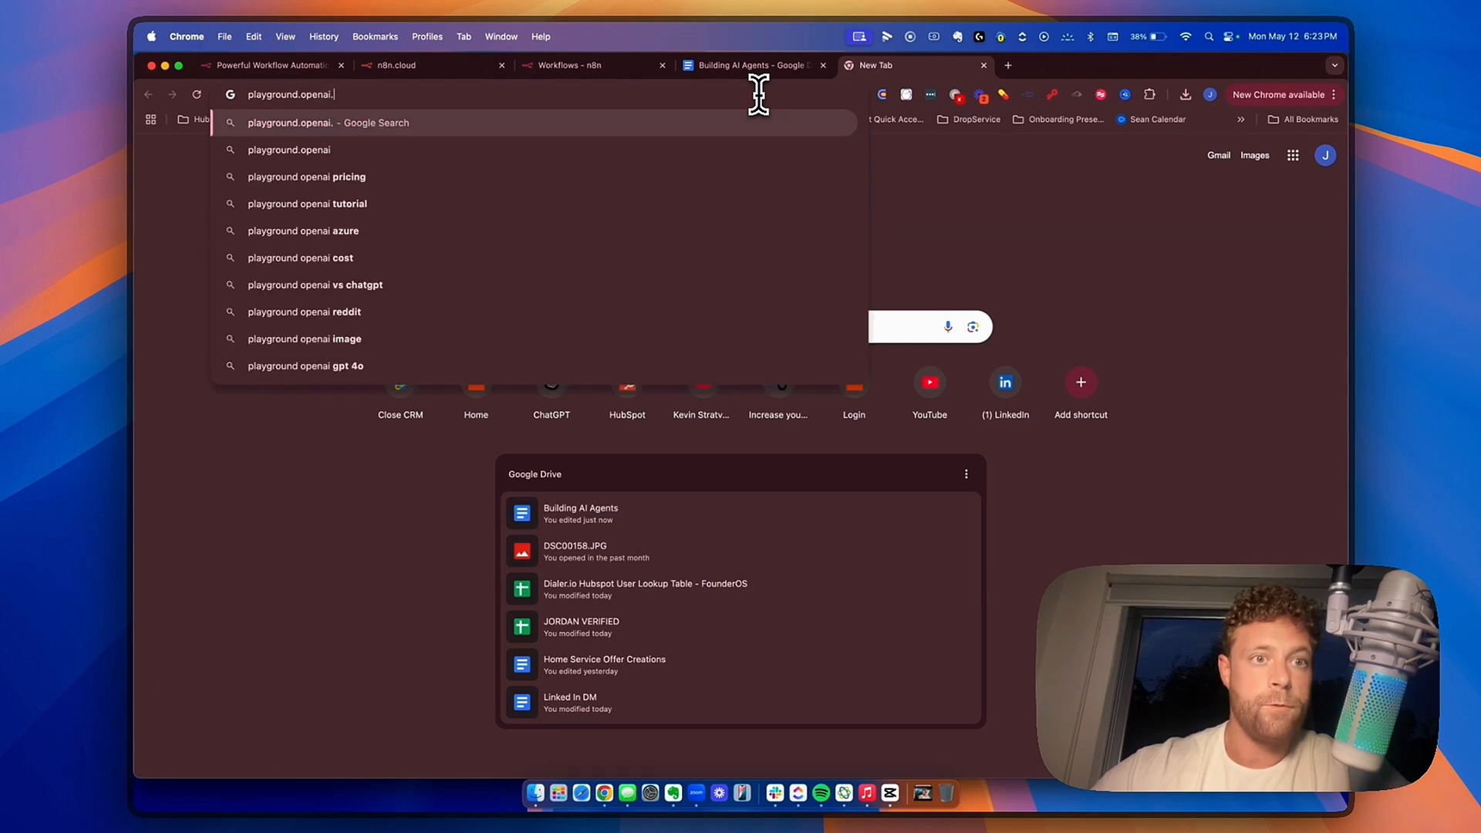
pyautogui.write('com')
pyautogui.press('Return')
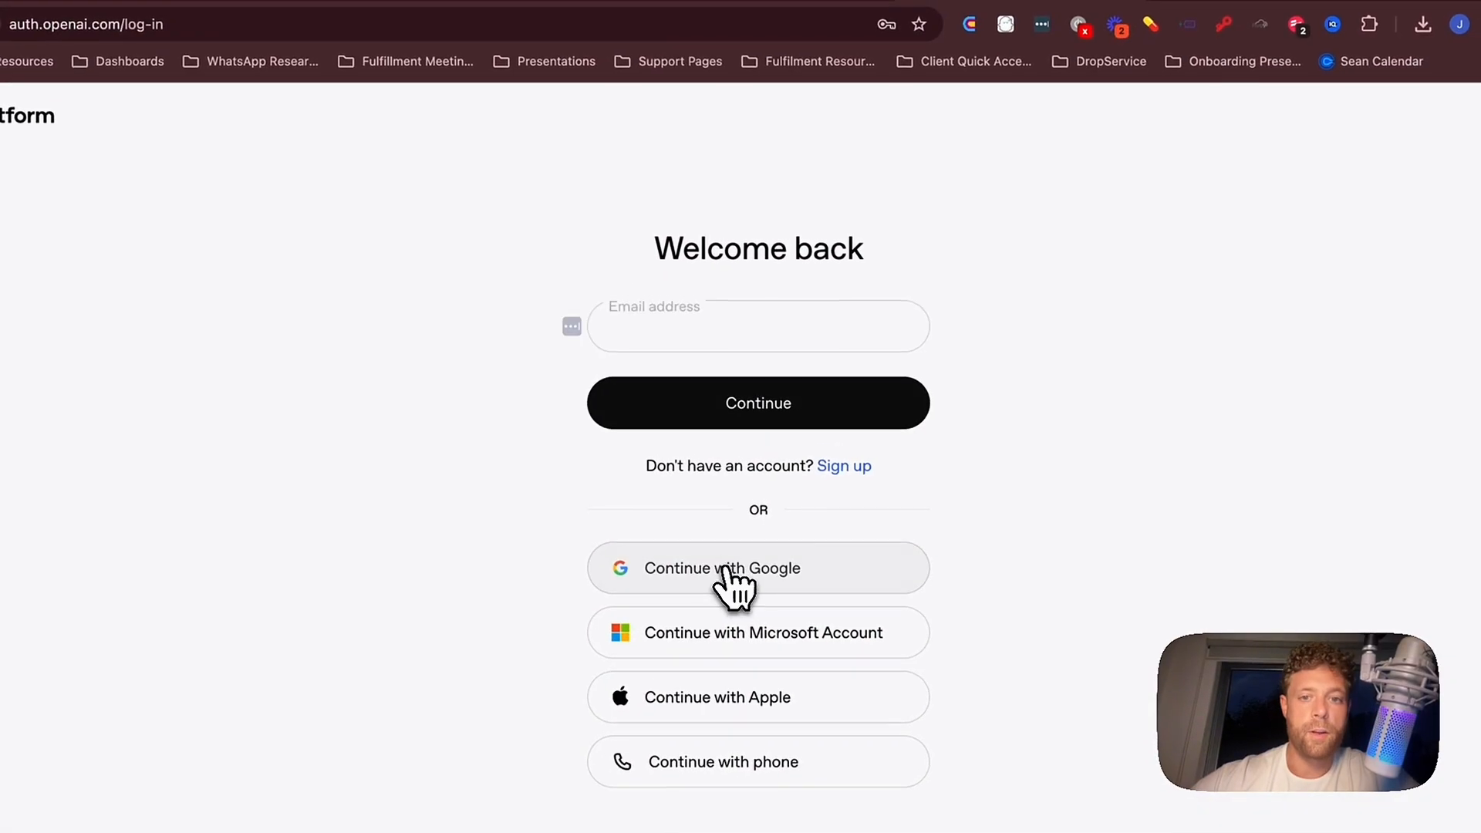
pyautogui.click(729, 570)
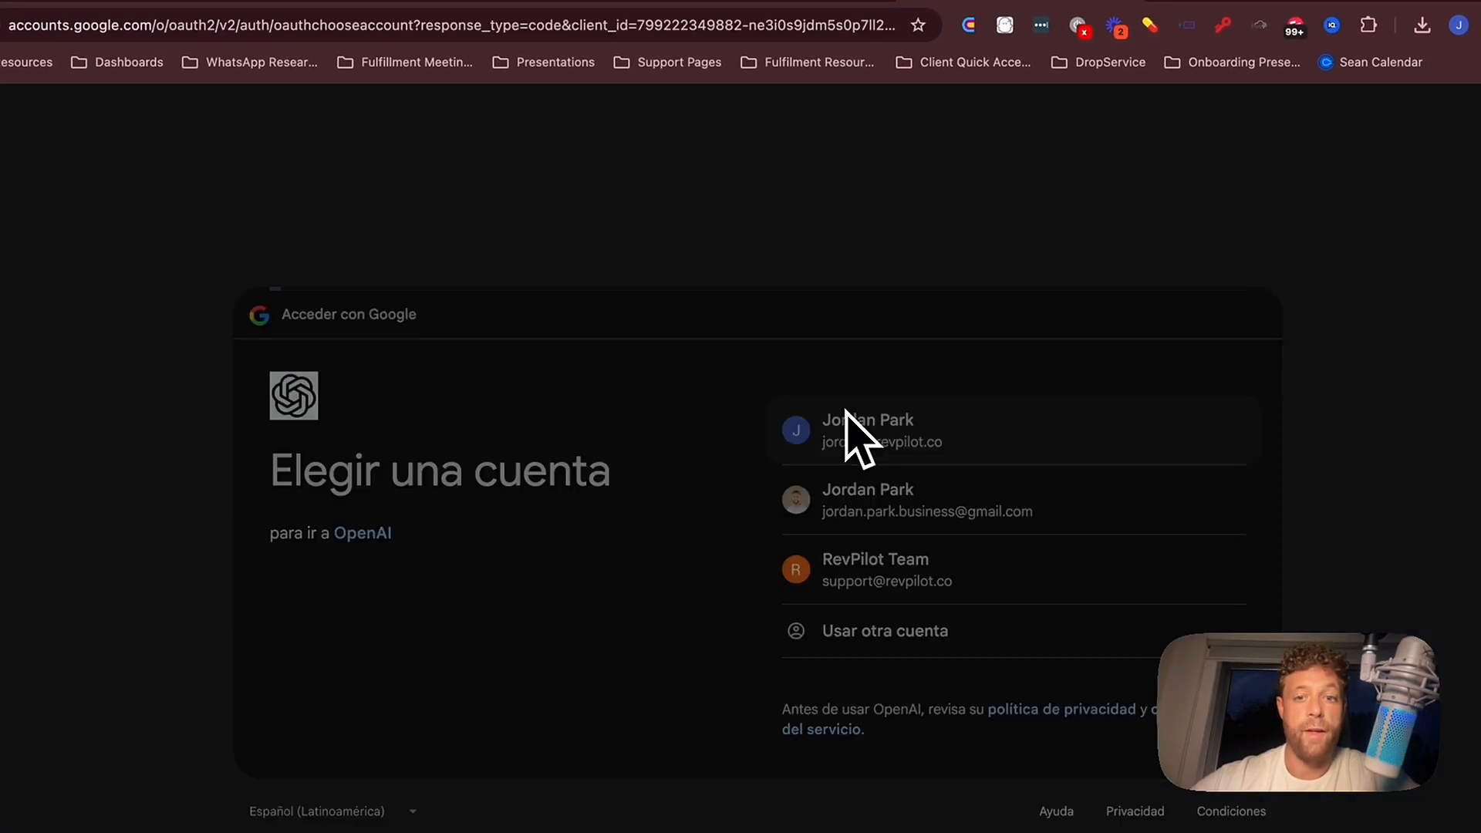
pyautogui.click(846, 416)
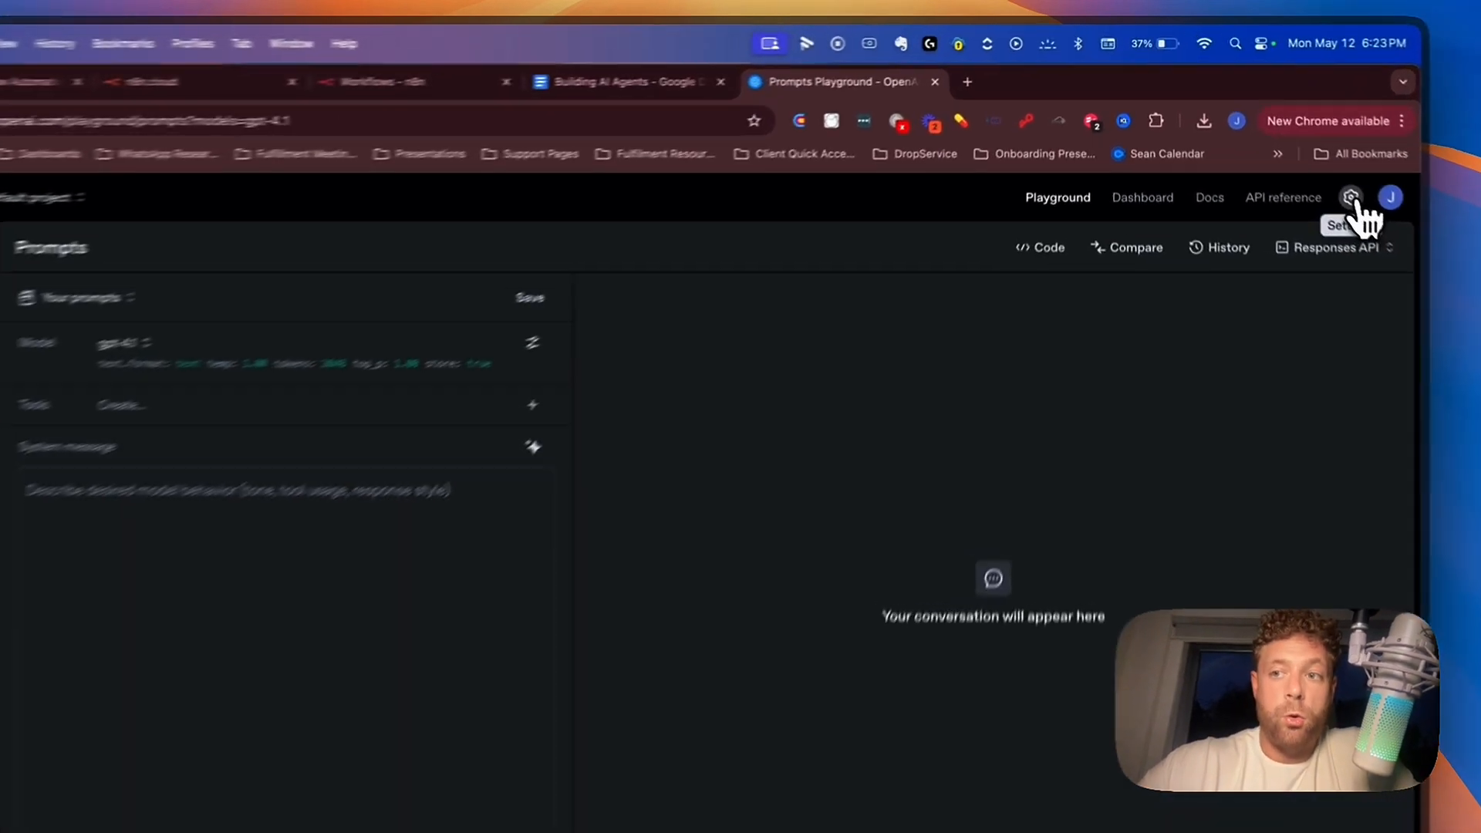
# Open the OpenAI organization's billing settings and examine the billing history and the credit balance.
pyautogui.click(1296, 152)
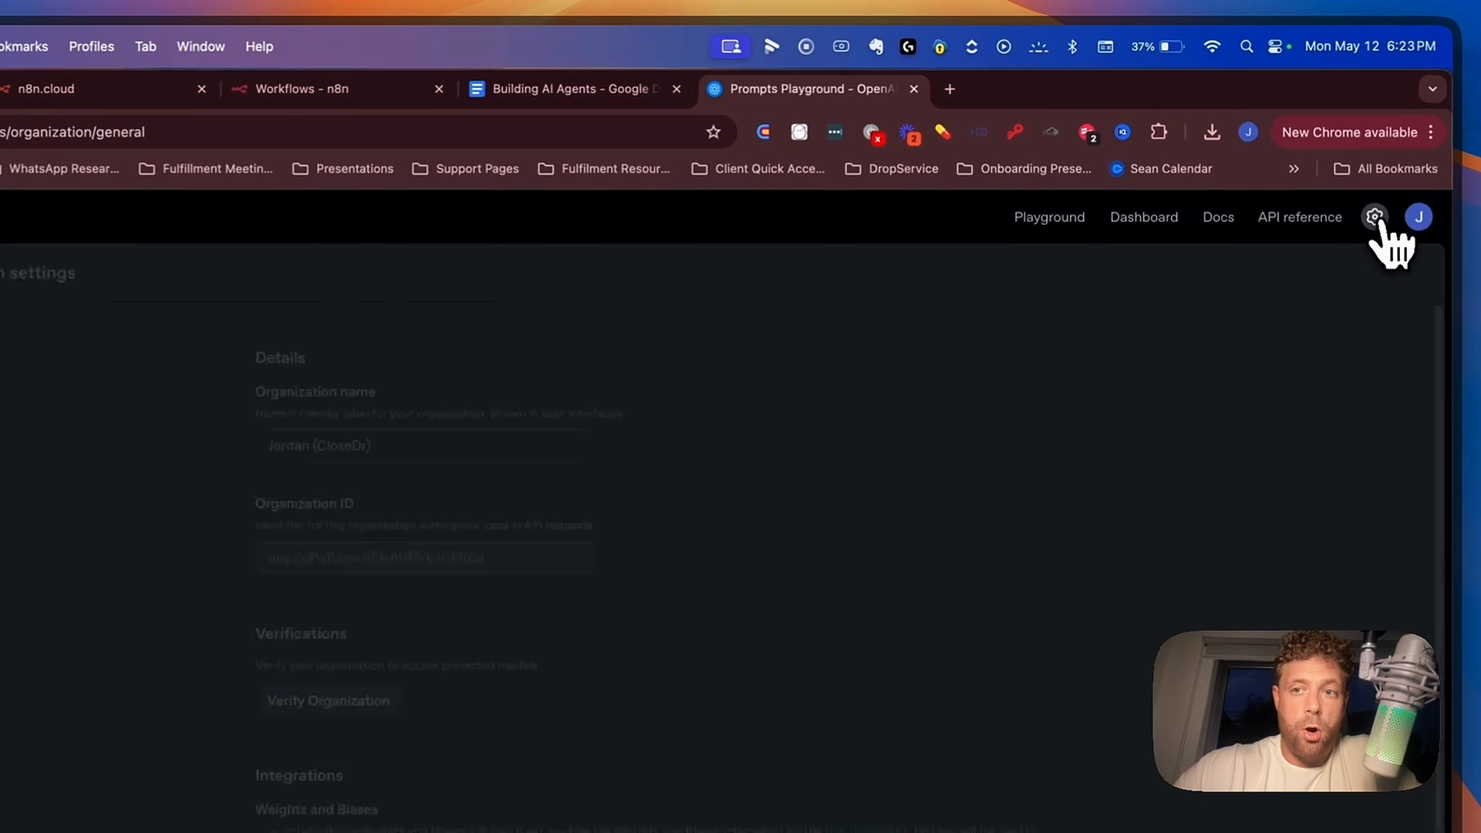
pyautogui.click(100, 496)
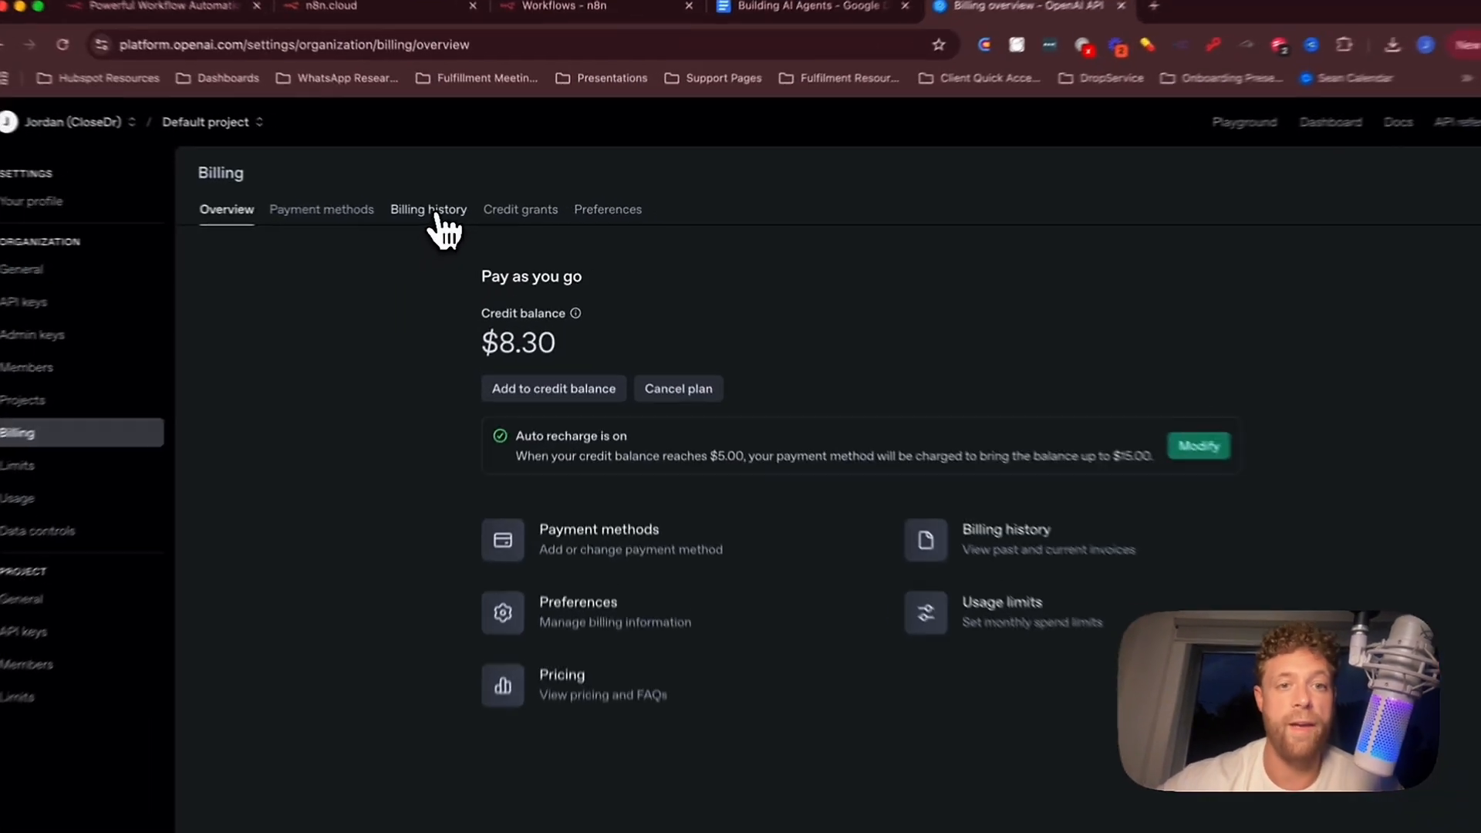
pyautogui.click(468, 217)
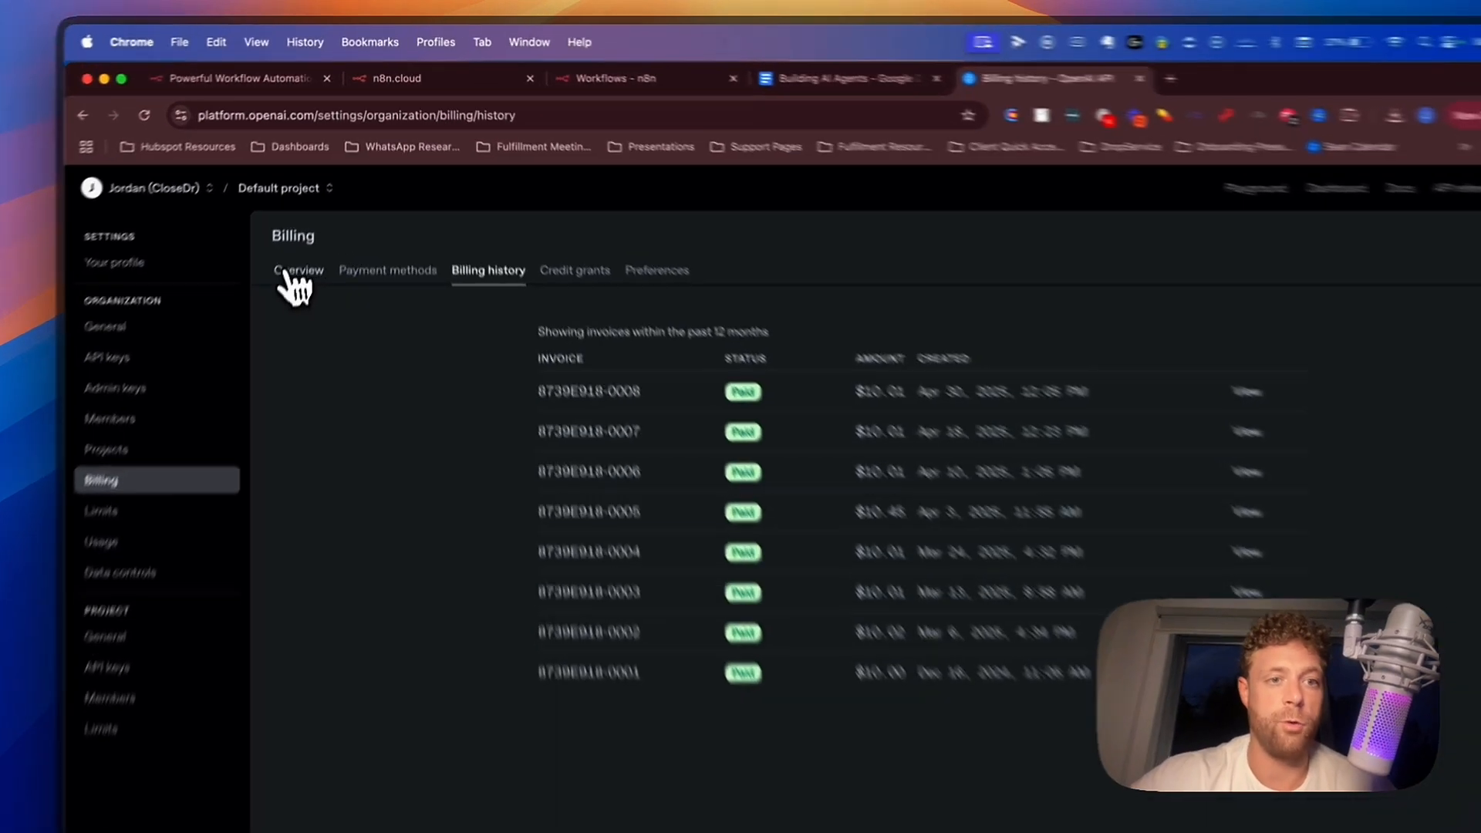
pyautogui.click(318, 217)
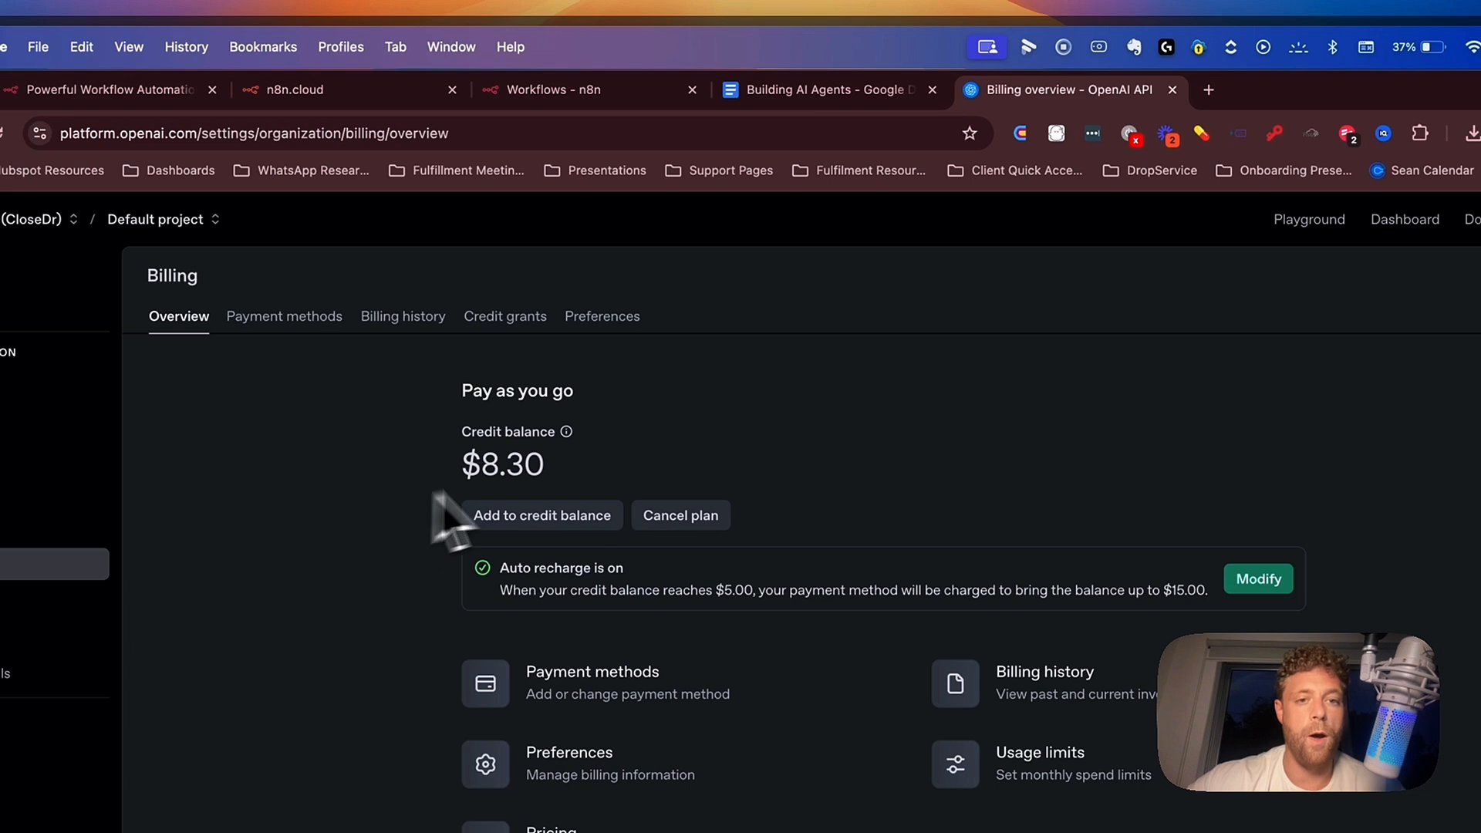
pyautogui.tripleClick(528, 471)
pyautogui.click(393, 500)
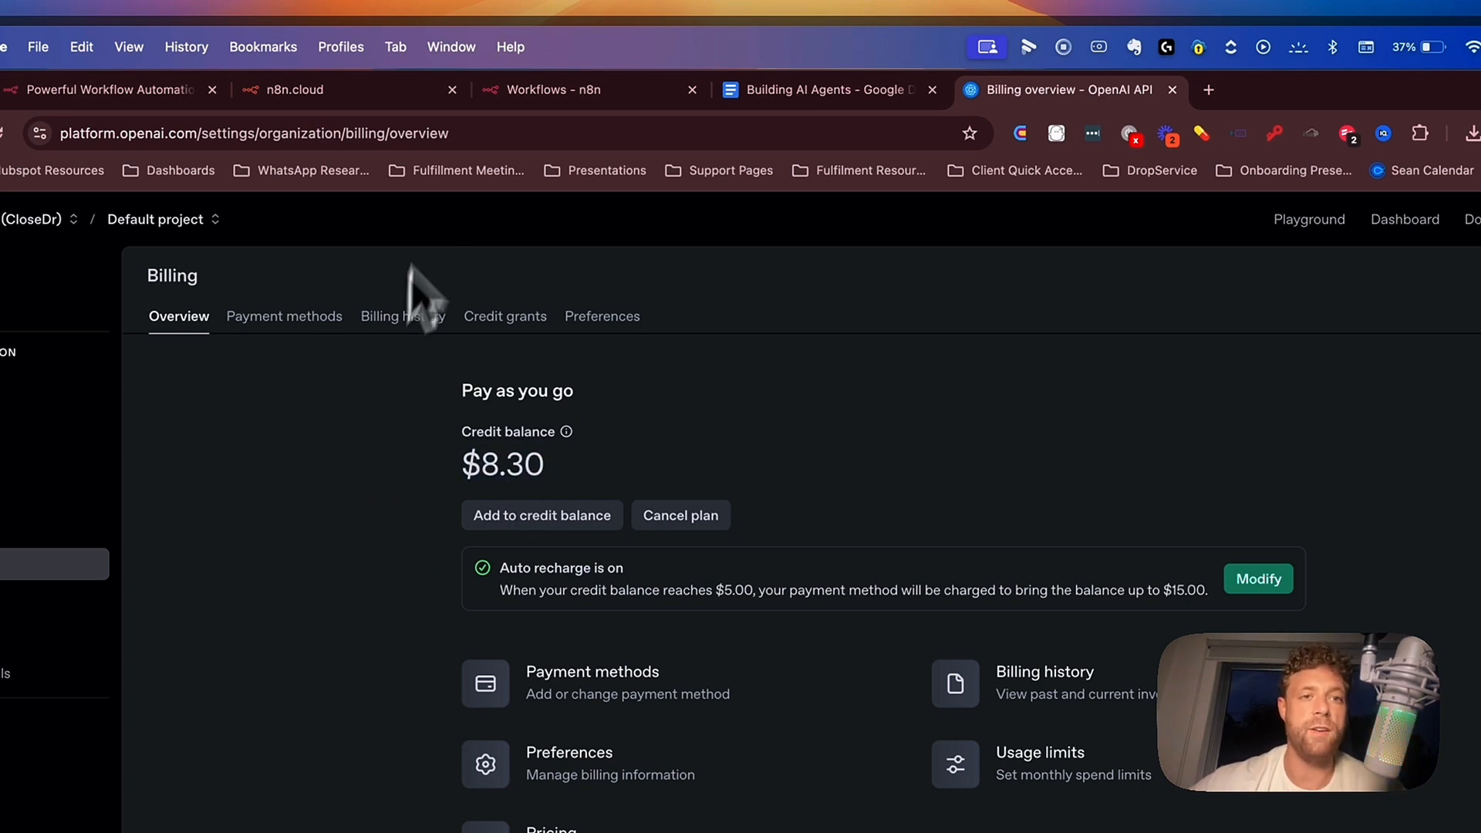
# Switch back to n8n, create a new workflow in the Personal space and name it "Youtube Video Agent".
pyautogui.click(415, 90)
pyautogui.click(533, 92)
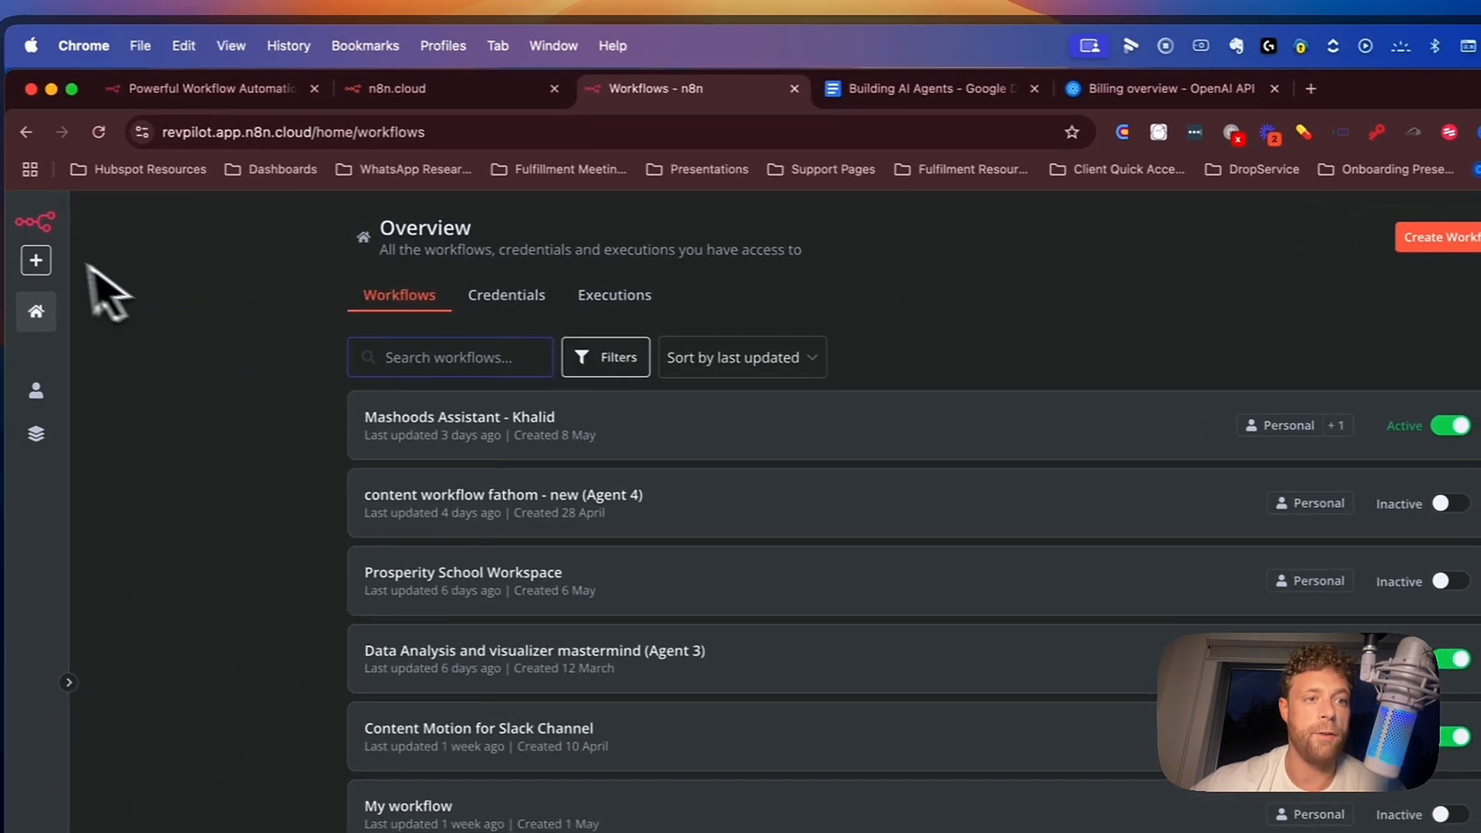
pyautogui.click(36, 260)
pyautogui.moveTo(139, 312)
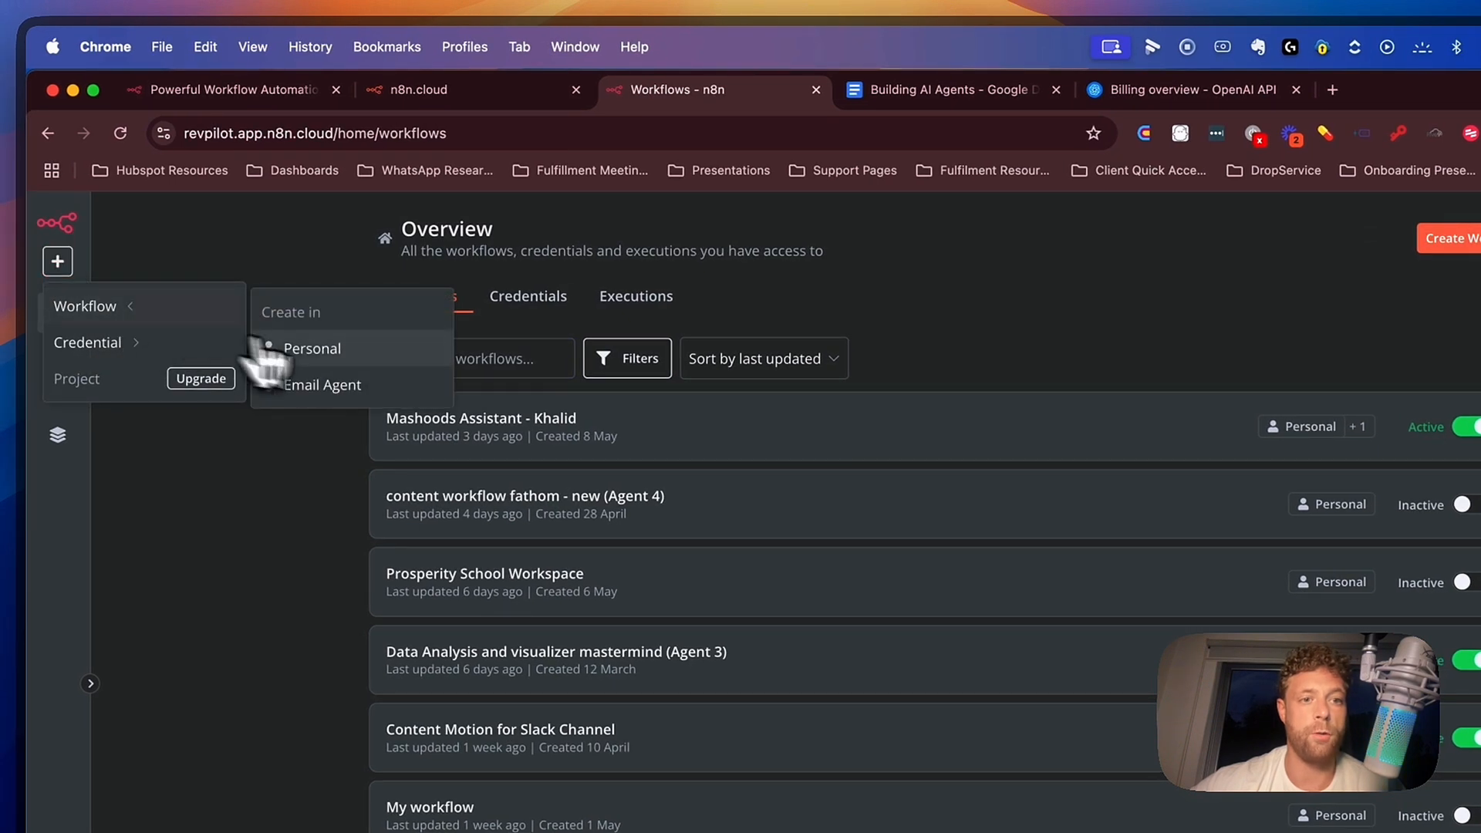
pyautogui.click(297, 345)
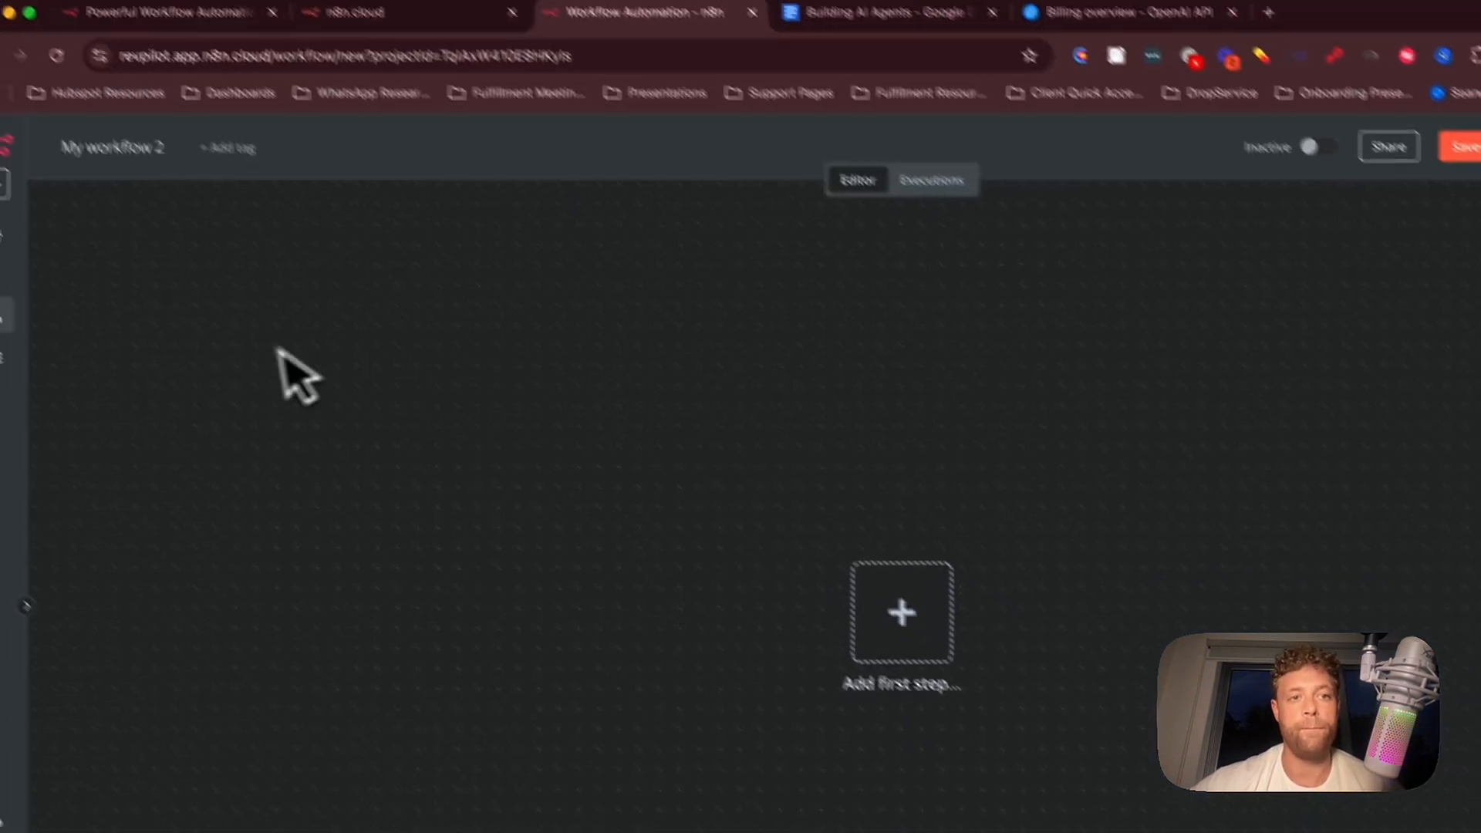
pyautogui.doubleClick(112, 148)
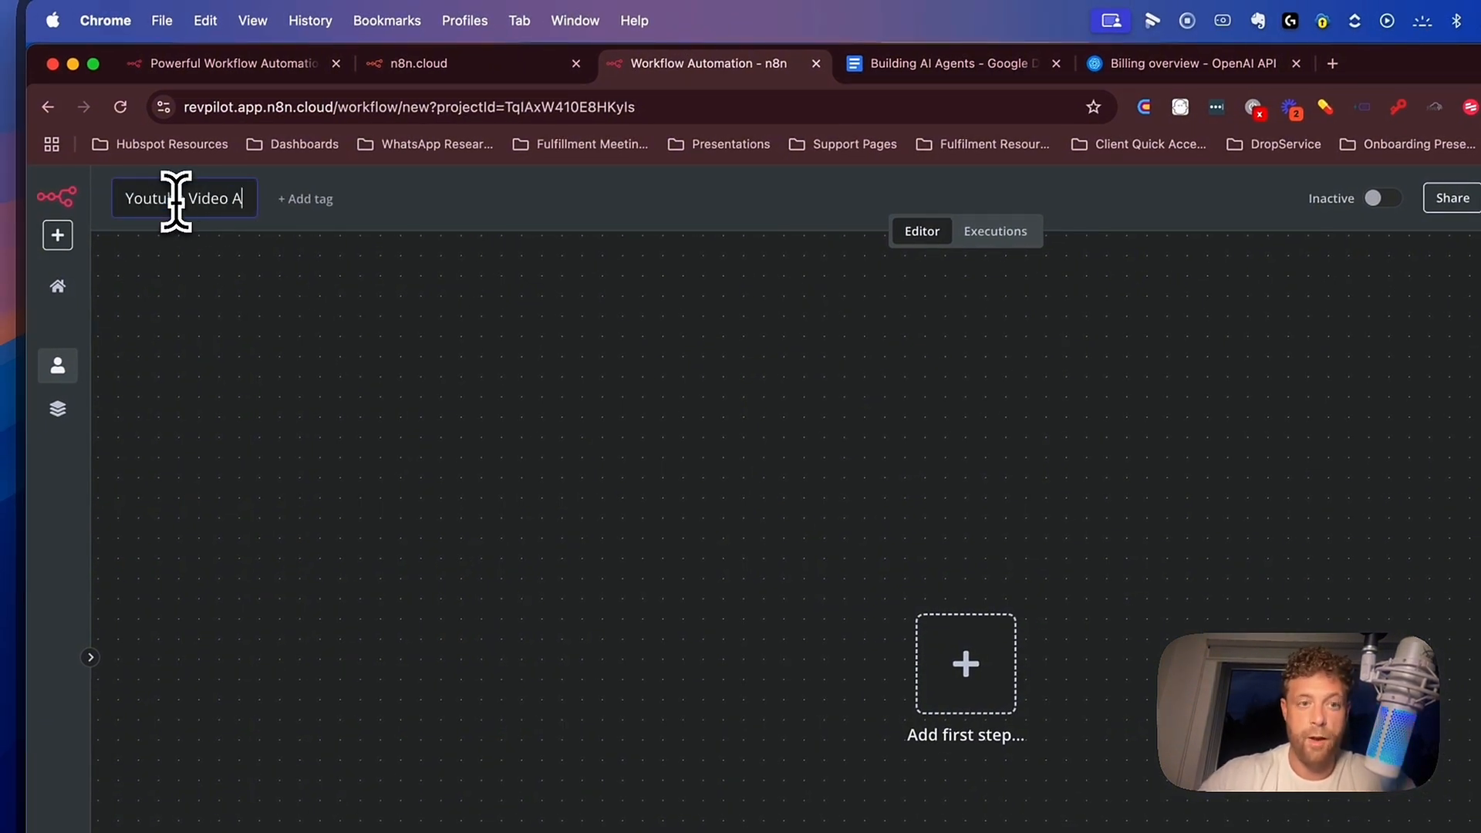
pyautogui.press('Escape')
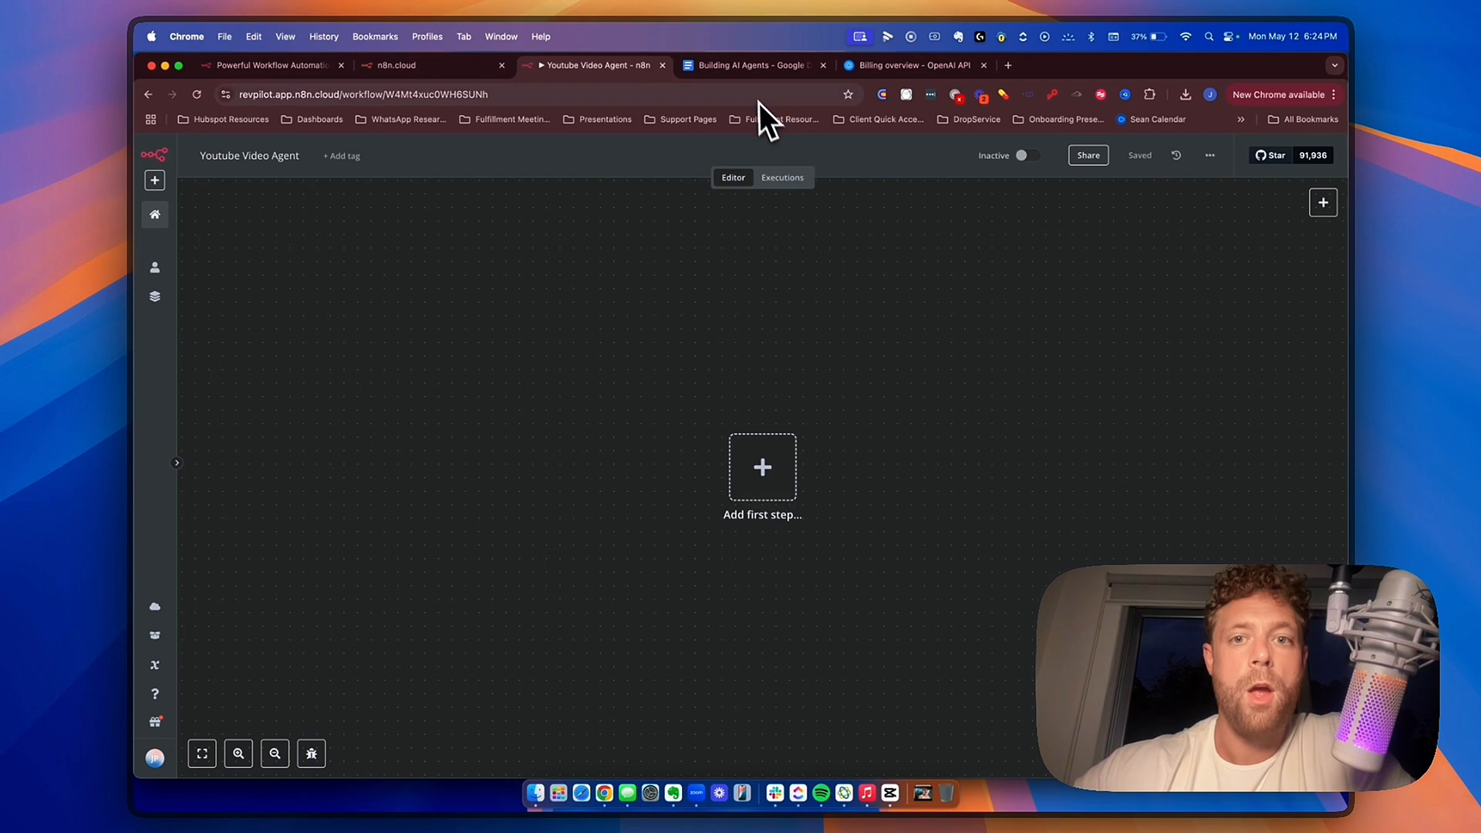
# Highlight "Difference Between AI Agent and AI Node" under Create Your Agent in the Building AI Agents document.
pyautogui.click(744, 66)
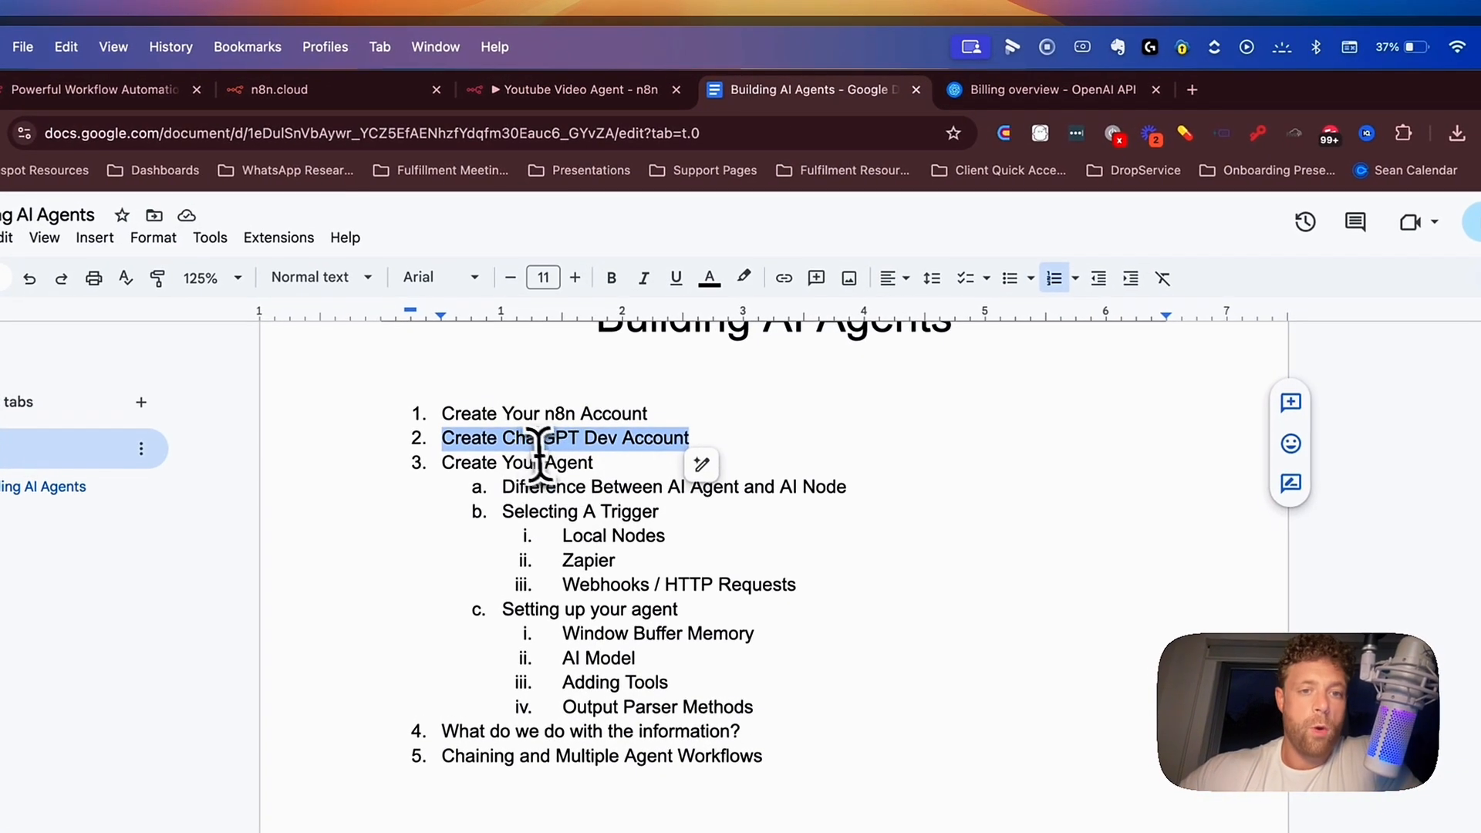
pyautogui.click(536, 457)
pyautogui.moveTo(501, 487); pyautogui.dragTo(847, 480)
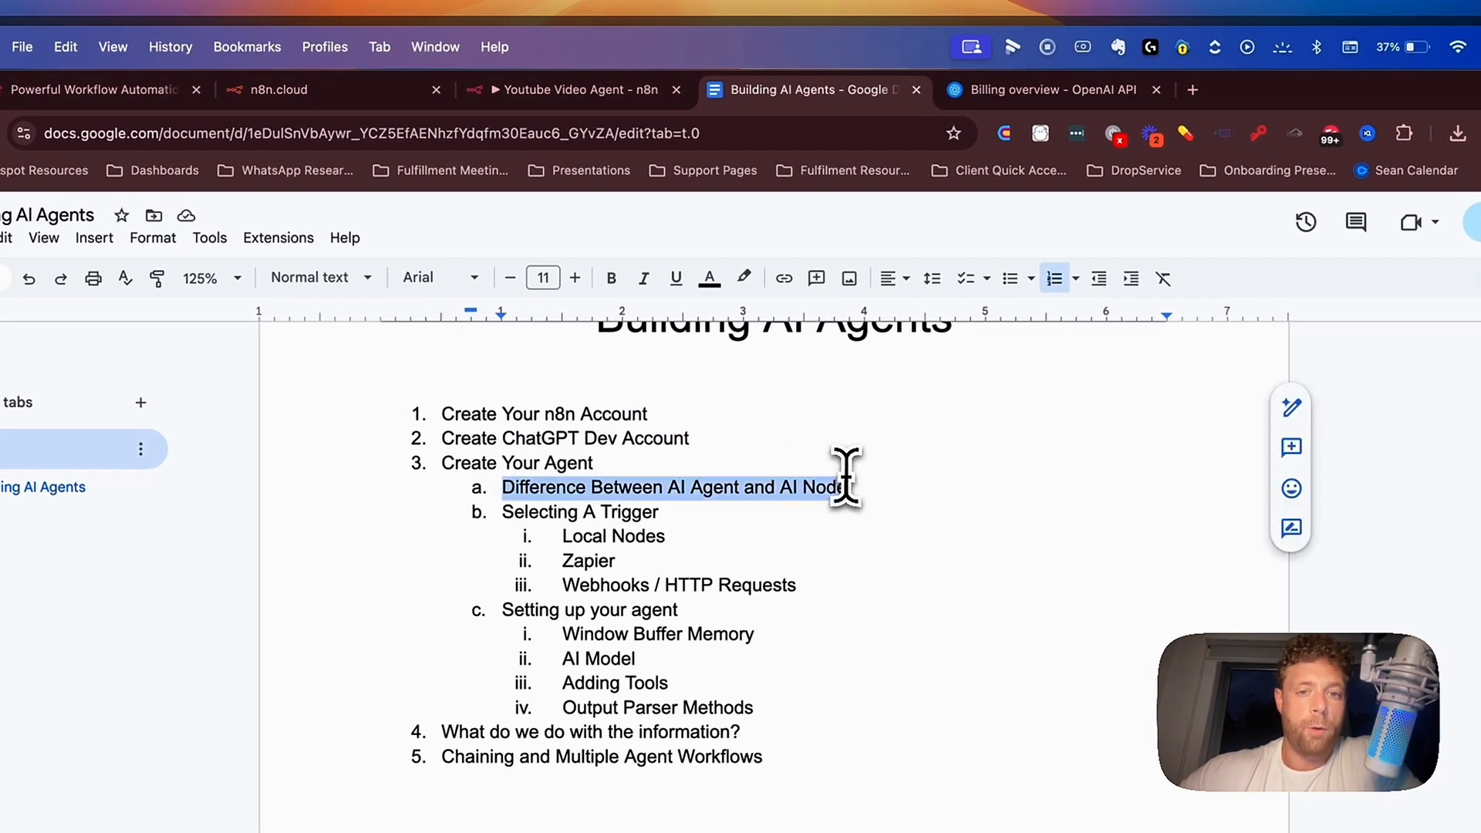
# Add an AI Agent node as the first step of the Youtube Video Agent workflow and return to the canvas.
pyautogui.click(575, 91)
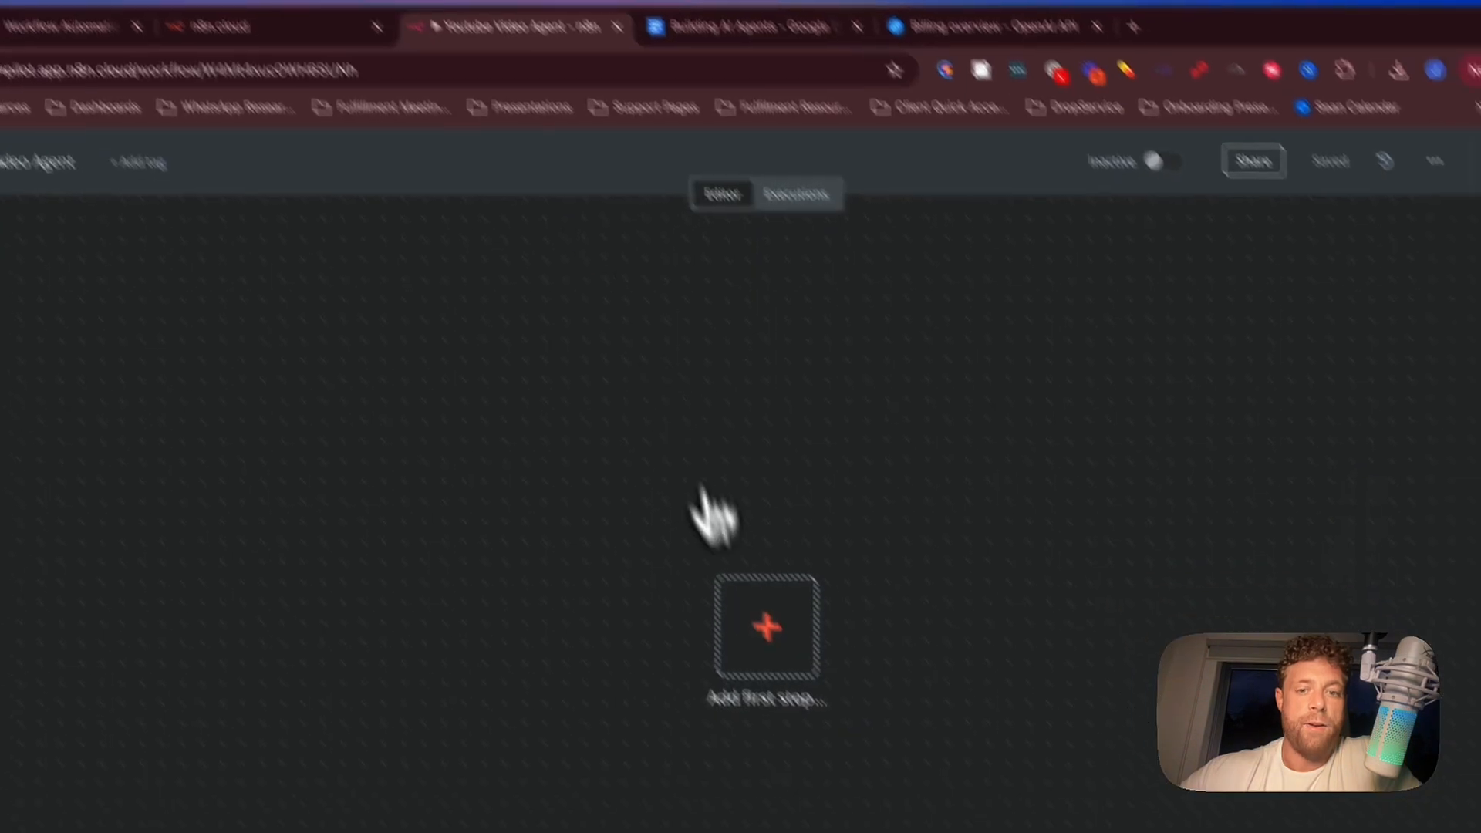
pyautogui.click(763, 625)
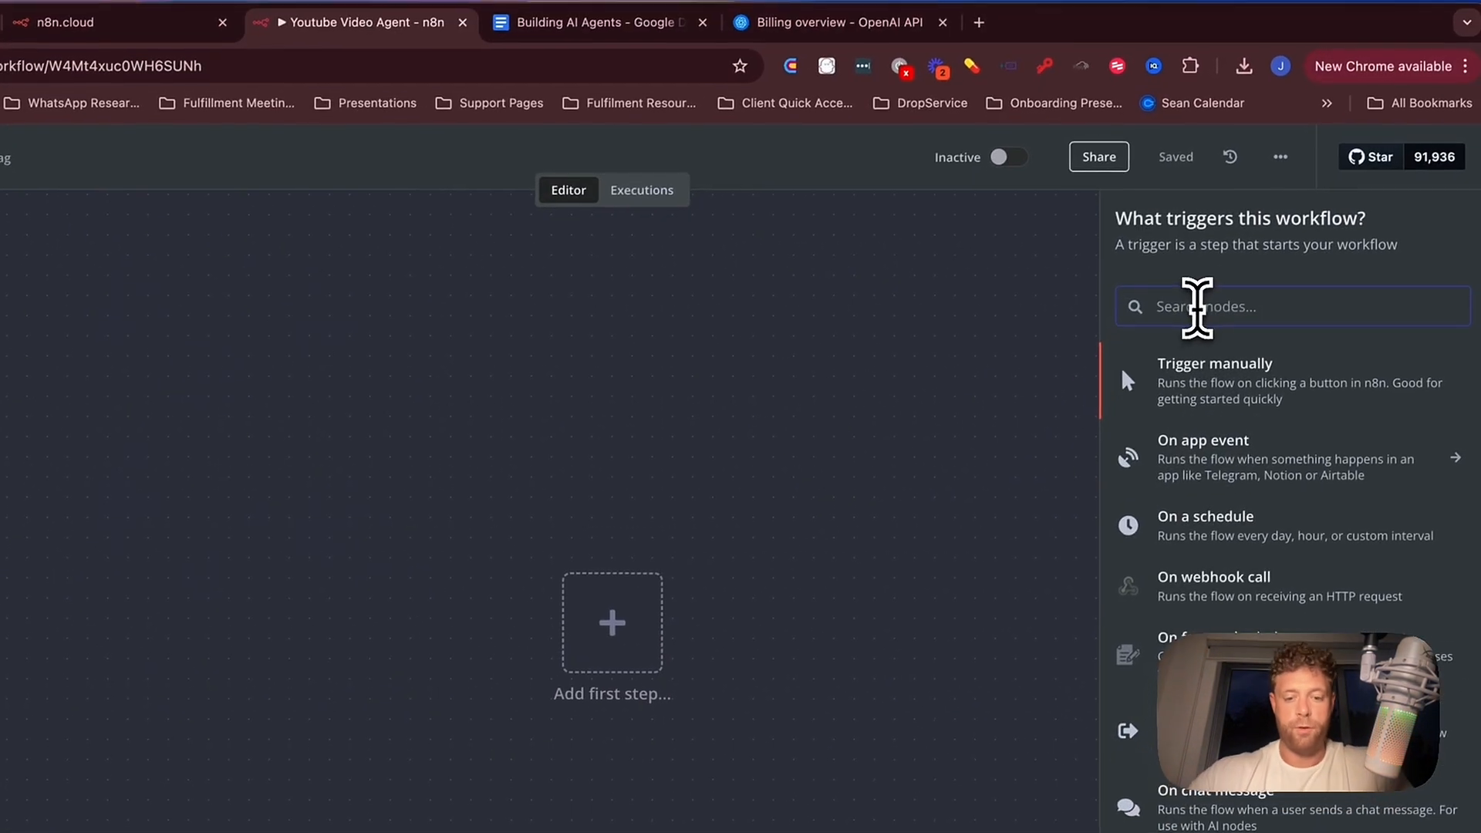
pyautogui.write('agent')
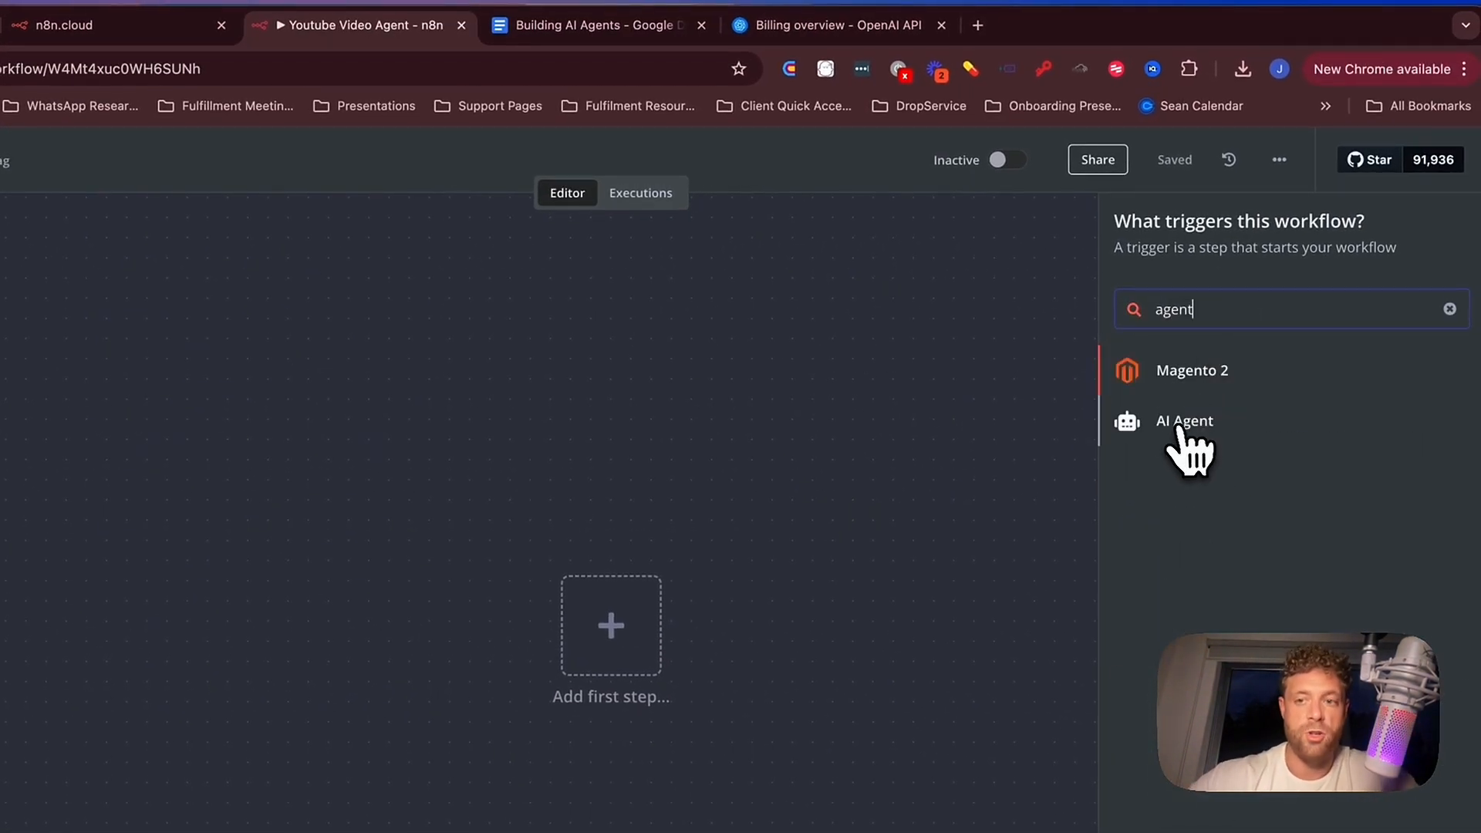
pyautogui.click(1180, 427)
pyautogui.click(819, 173)
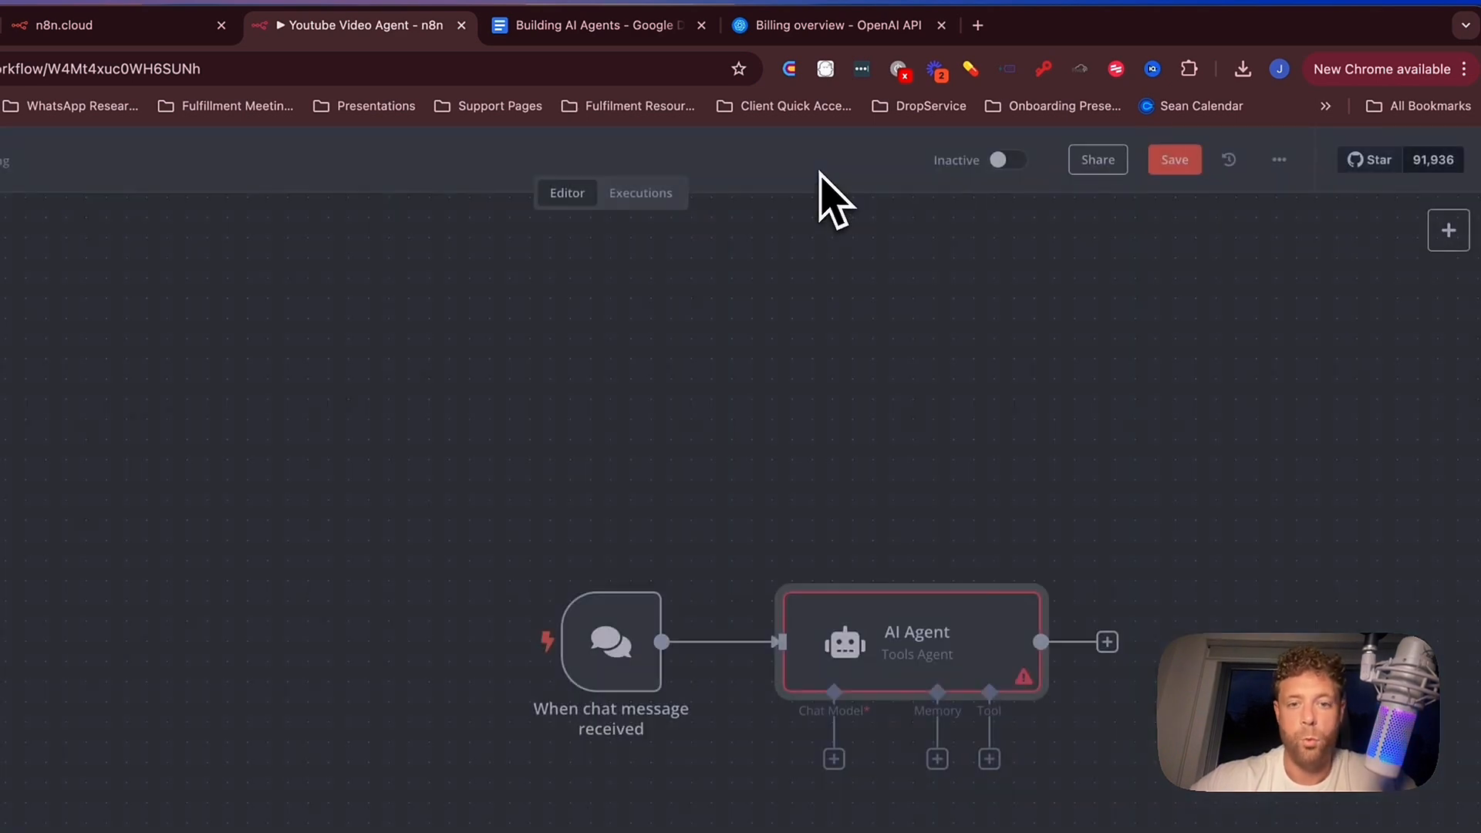
# Move the chat message trigger and the AI Agent node together up and to the left on the canvas.
pyautogui.moveTo(462, 505); pyautogui.dragTo(991, 715)
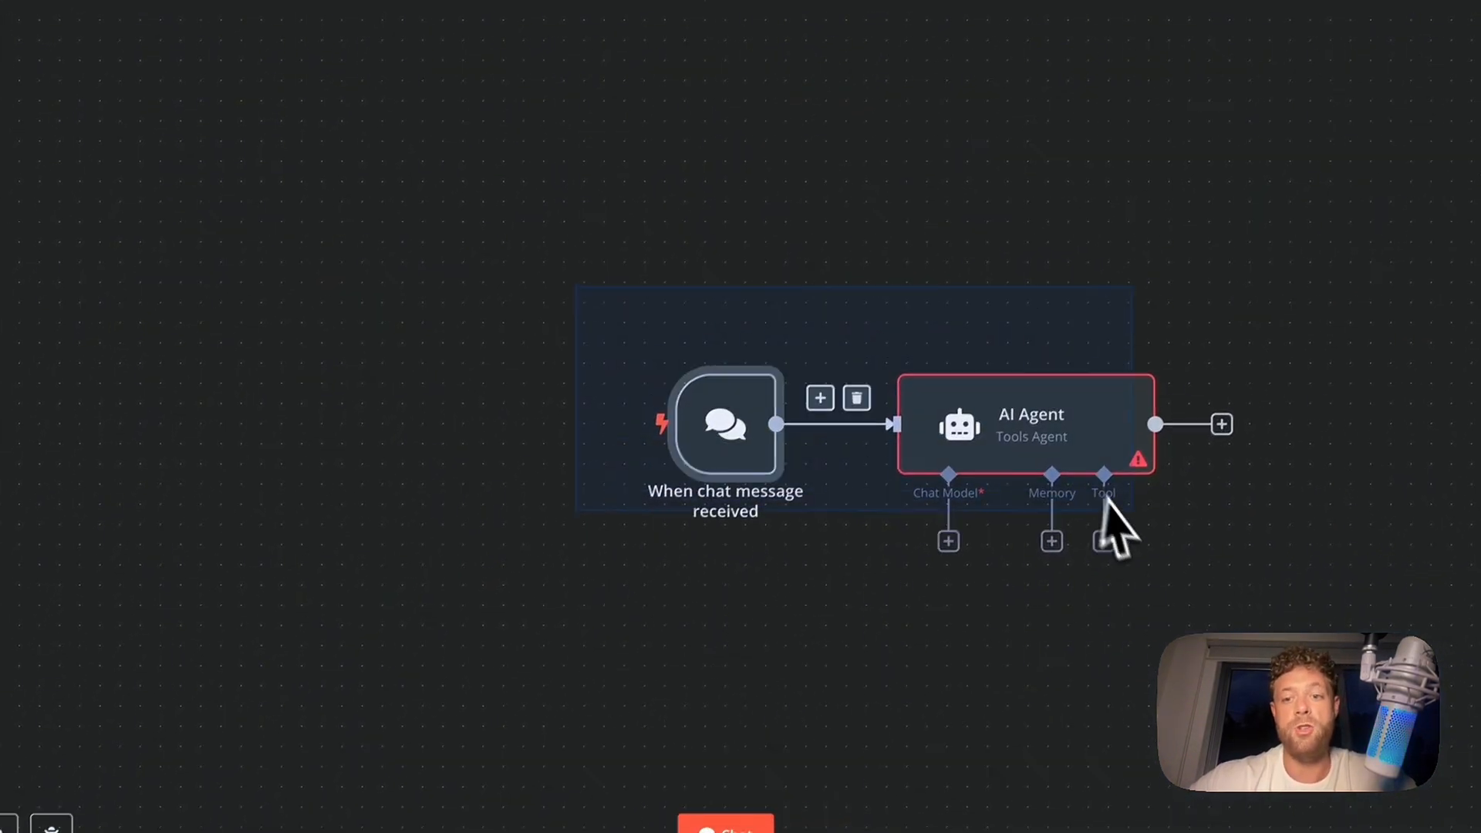
pyautogui.moveTo(1077, 425); pyautogui.dragTo(680, 183)
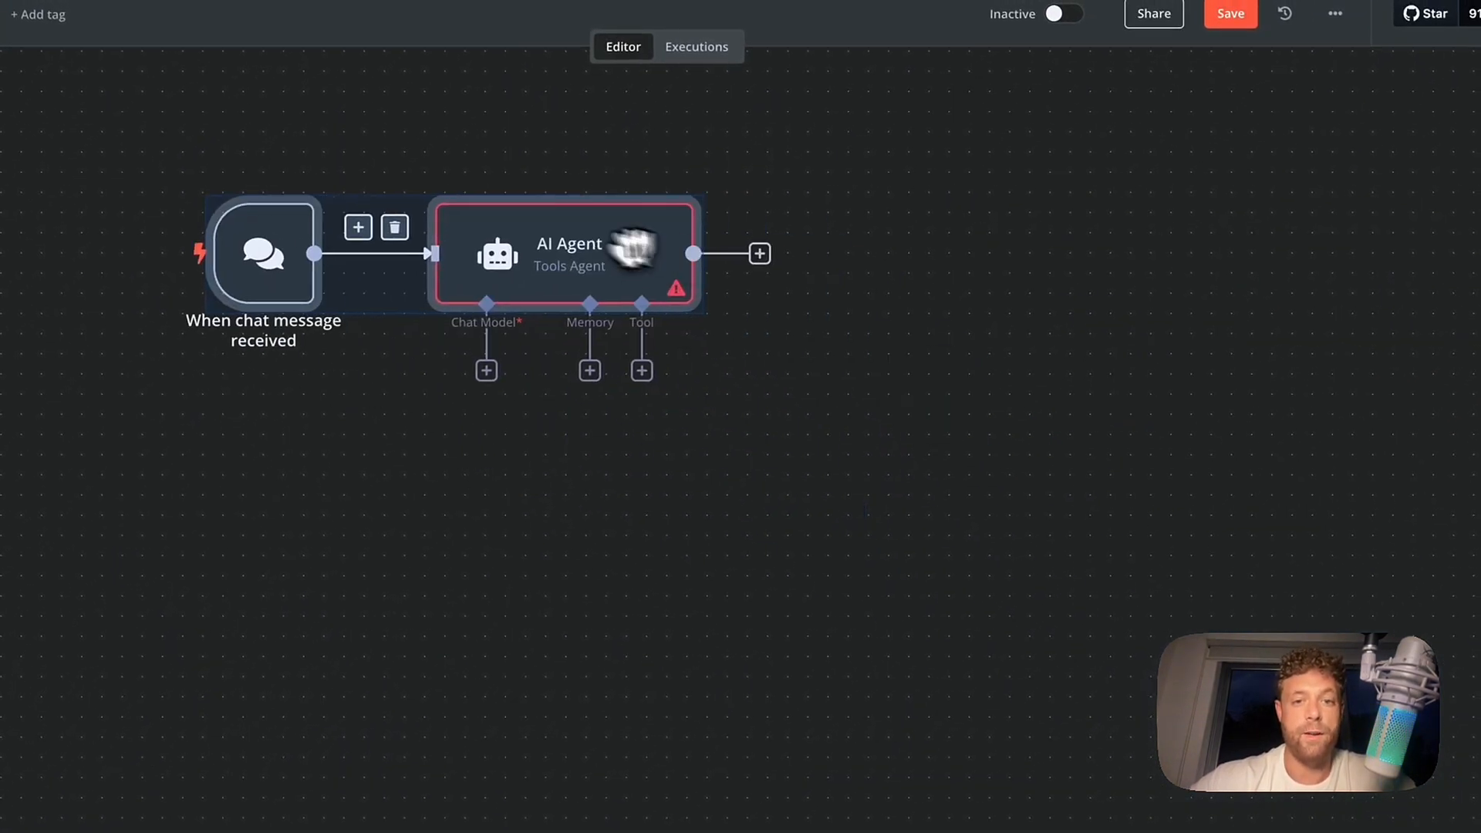
pyautogui.click(1087, 243)
# Add an OpenAI node with the Message a model action and place it below the AI Agent as a separate branch.
pyautogui.click(1447, 176)
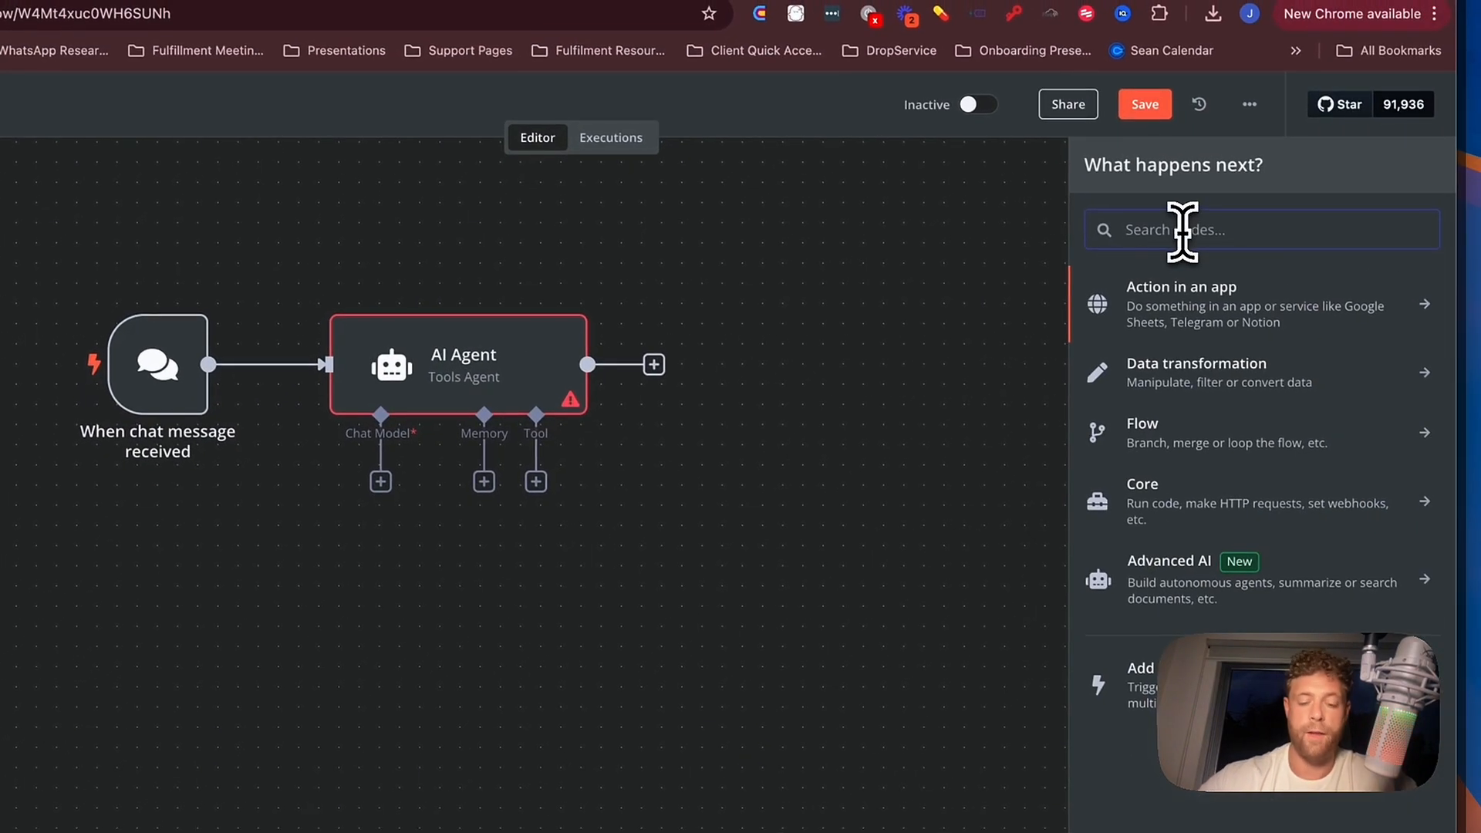
pyautogui.write('chat')
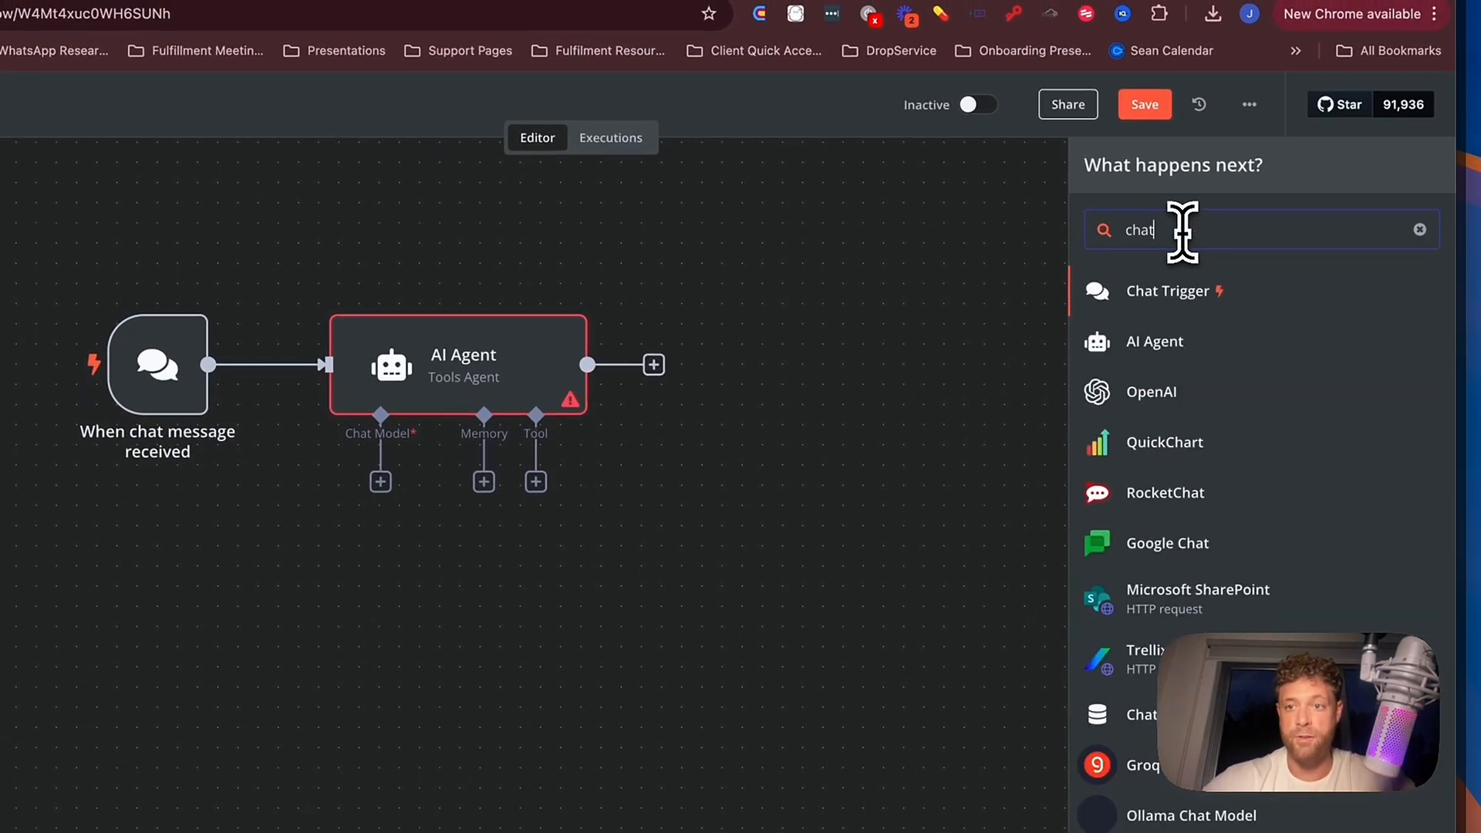
pyautogui.click(1151, 401)
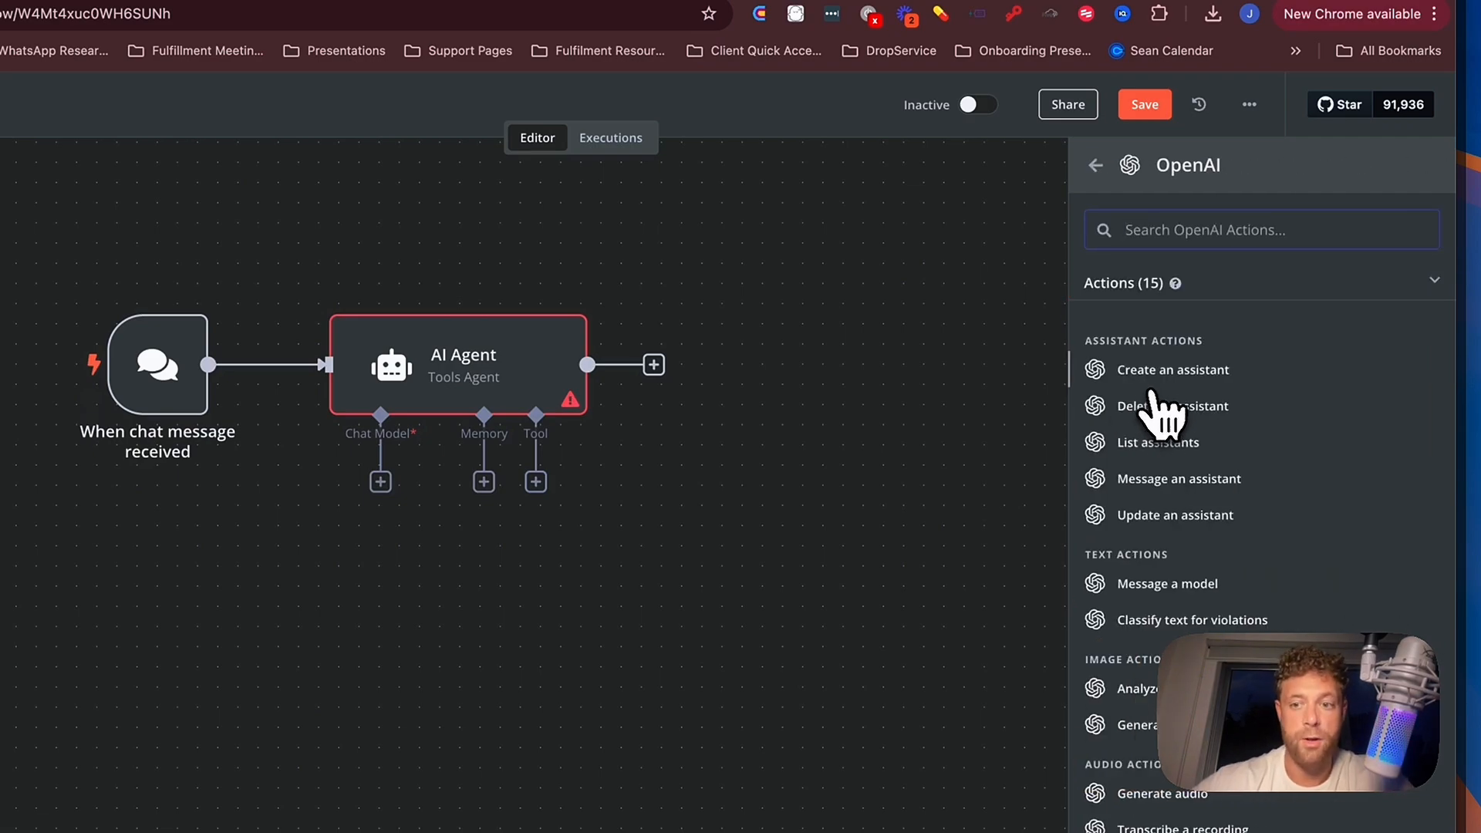
pyautogui.click(1207, 532)
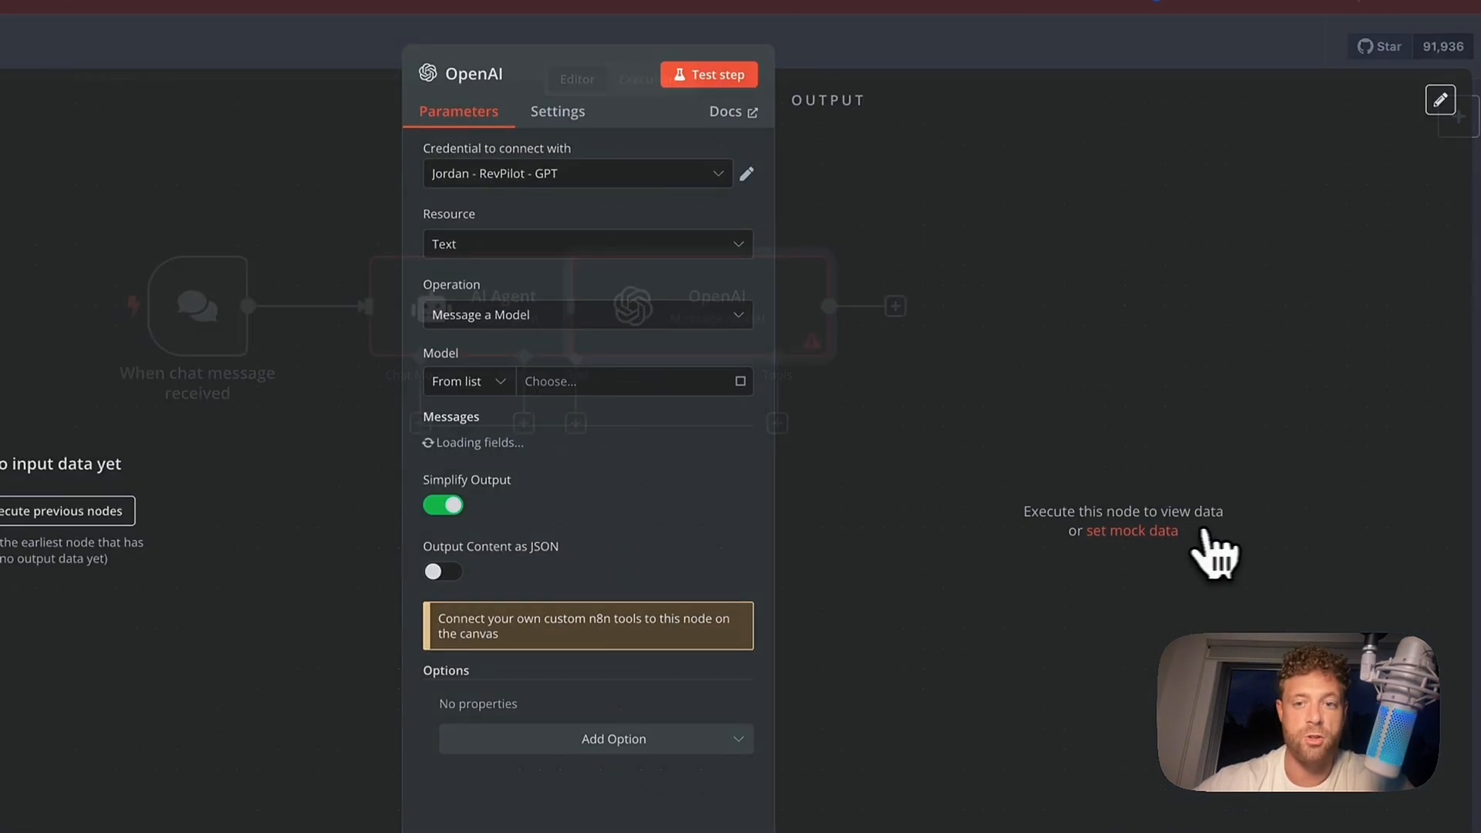
pyautogui.click(884, 47)
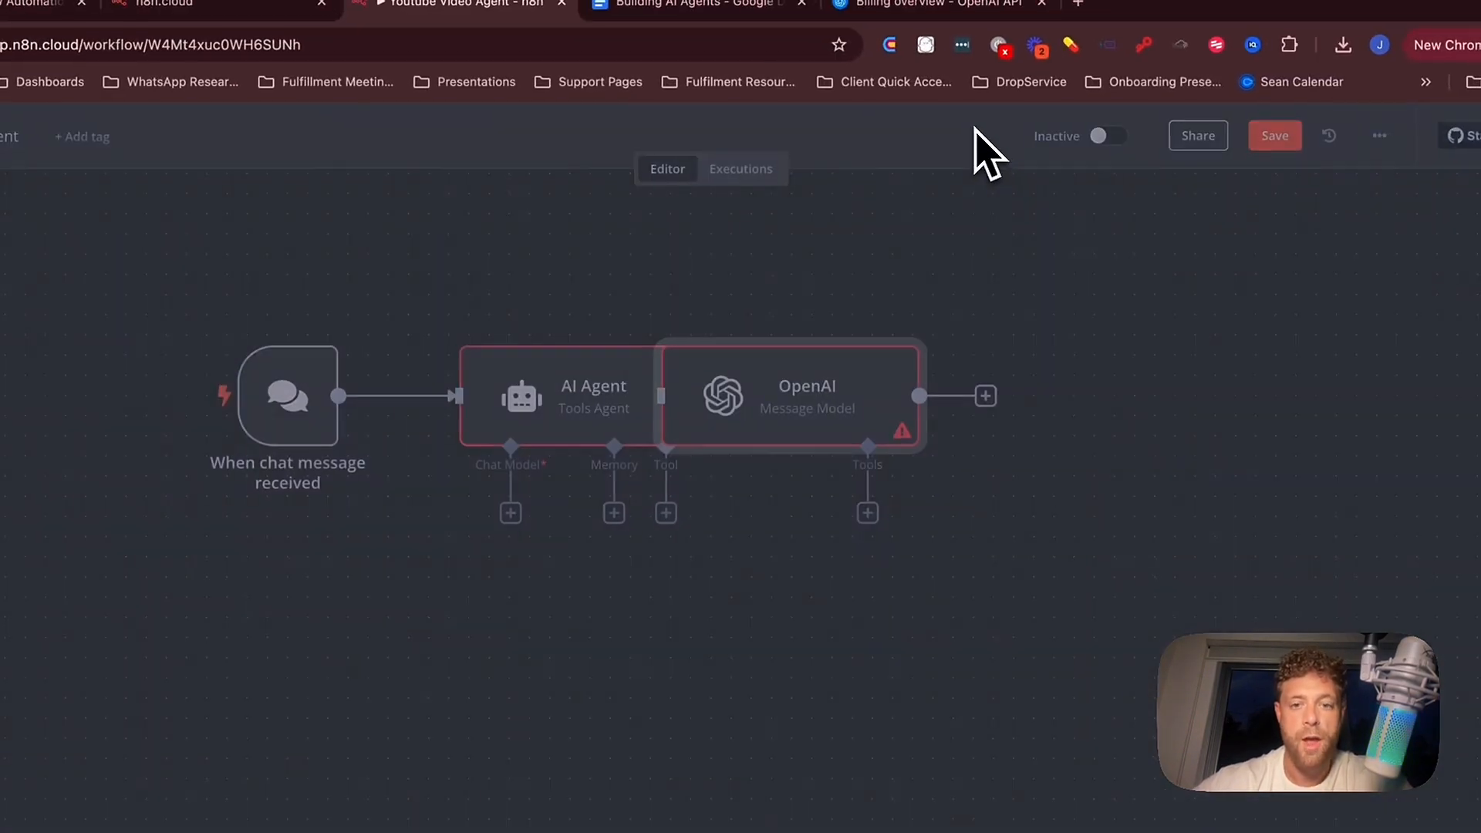
pyautogui.moveTo(786, 397); pyautogui.dragTo(600, 648)
pyautogui.moveTo(665, 523); pyautogui.dragTo(707, 521)
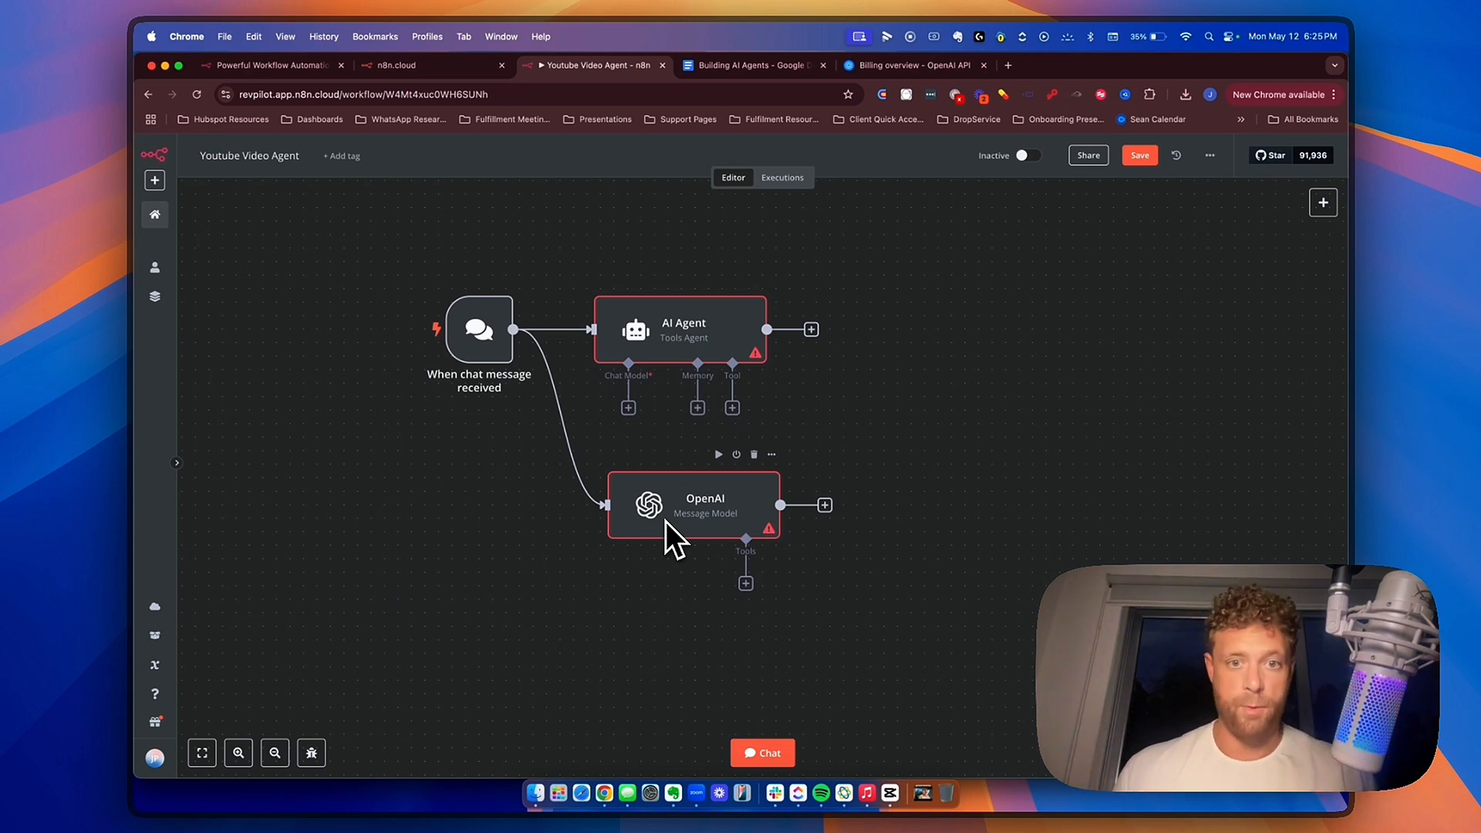
# Delete the OpenAI Message Model node from the Youtube Video Agent workflow.
pyautogui.click(691, 507)
pyautogui.press('Delete')
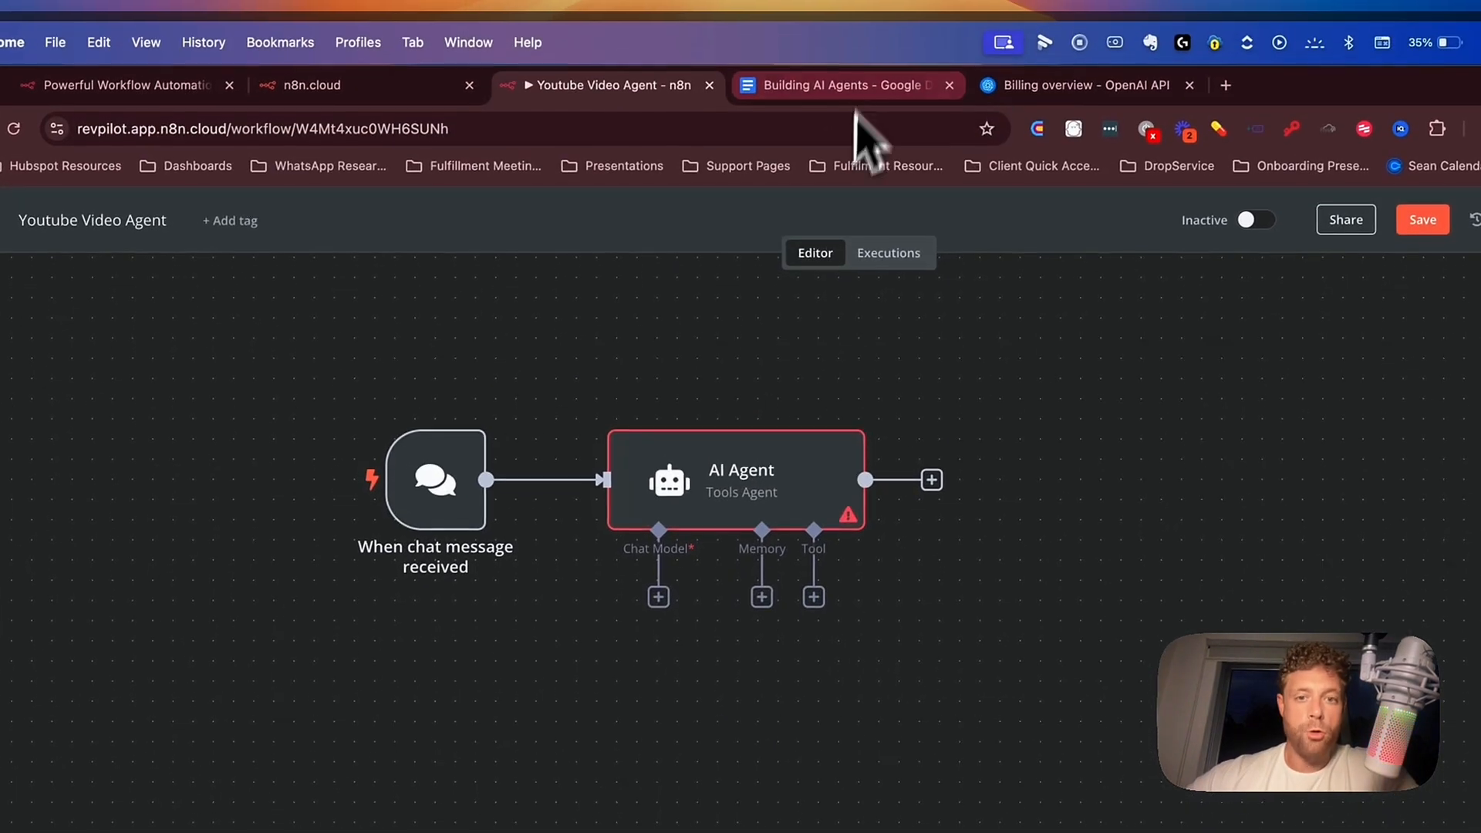
# Highlight "Selecting A Trigger" in the Building AI Agents document and return to the Youtube Video Agent workflow.
pyautogui.click(849, 86)
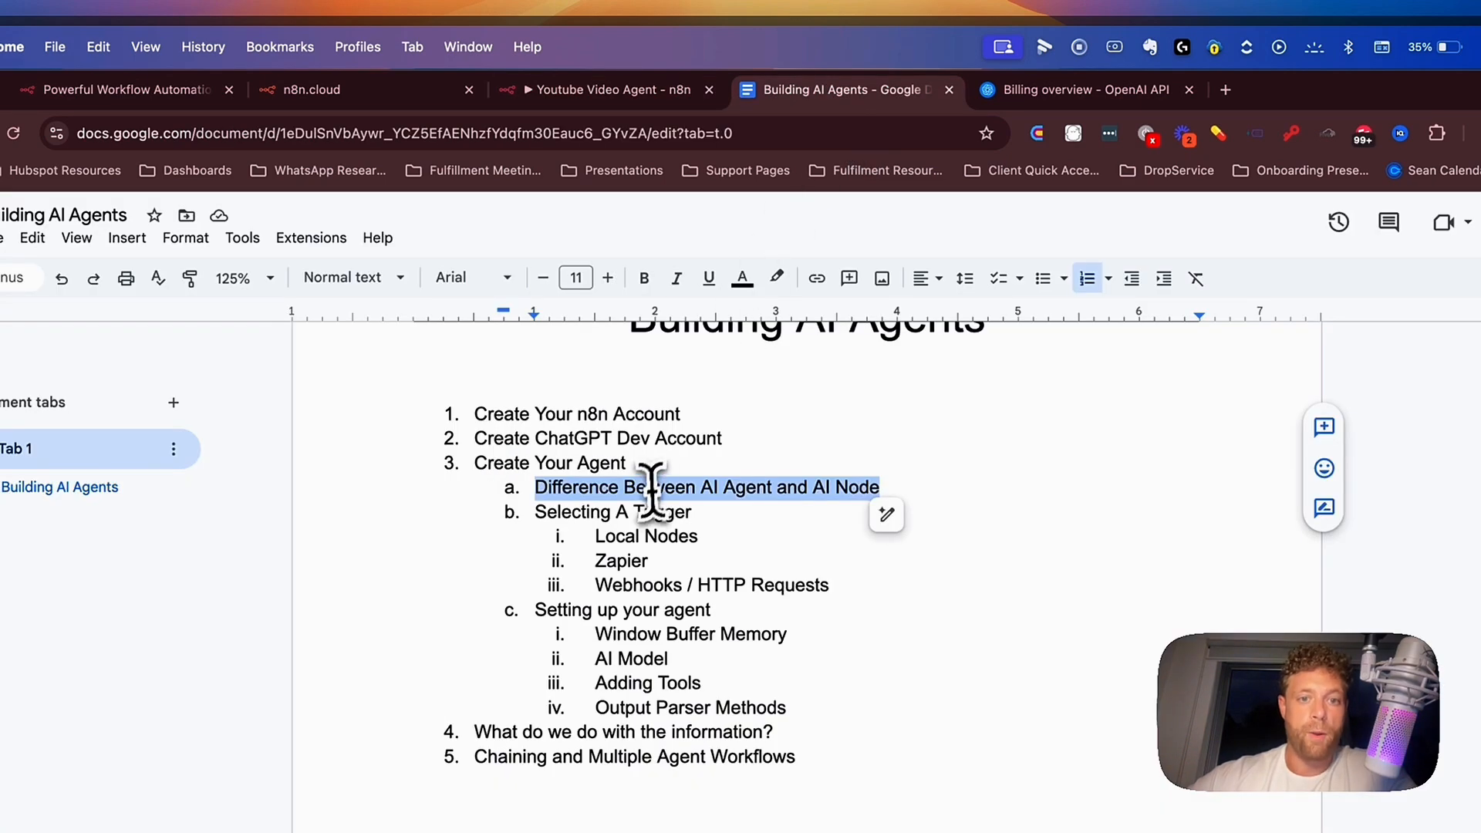
pyautogui.tripleClick(628, 512)
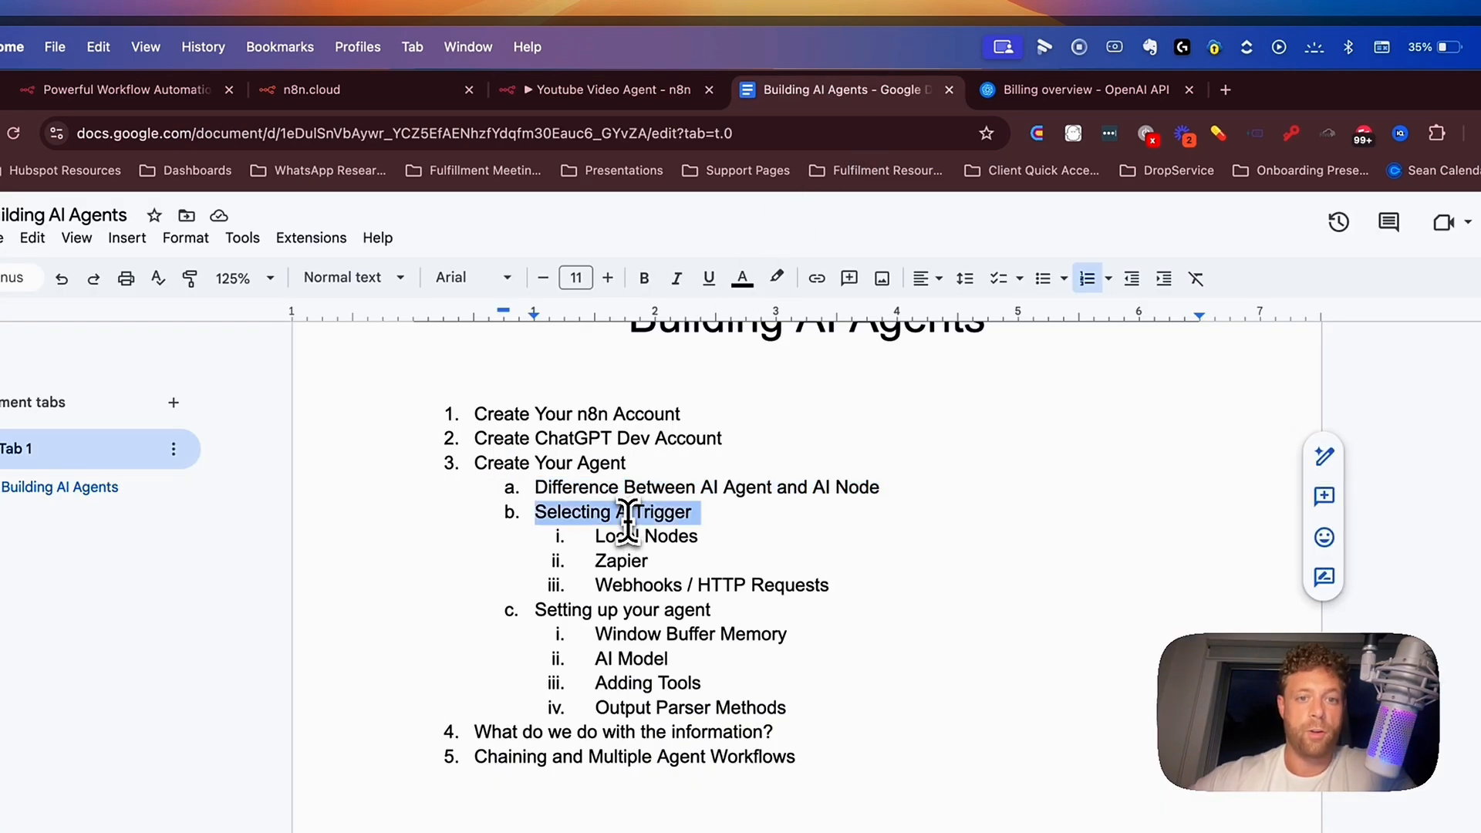
pyautogui.click(603, 91)
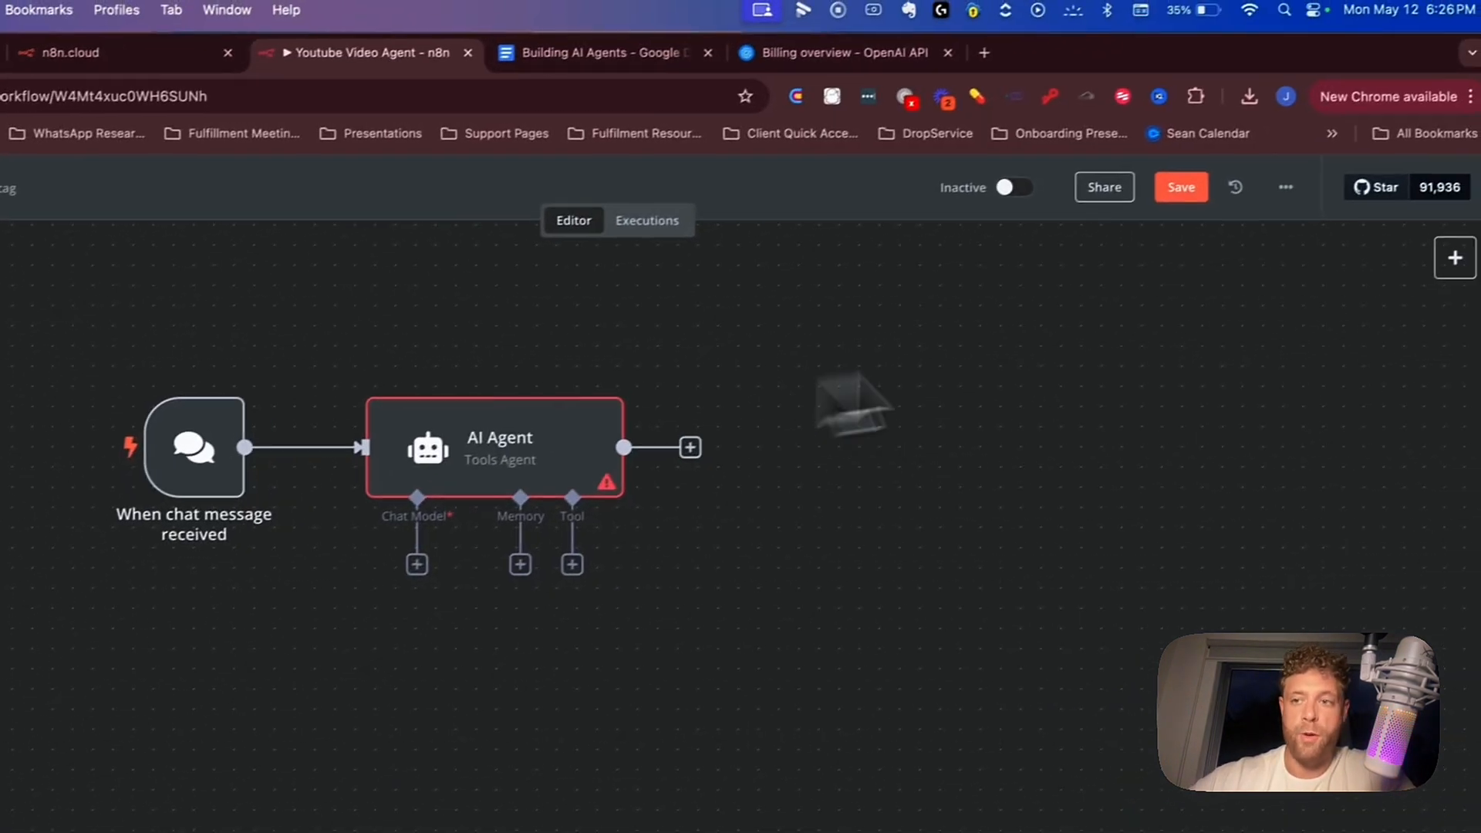
# Add another trigger to the workflow that runs it on a schedule.
pyautogui.click(1454, 255)
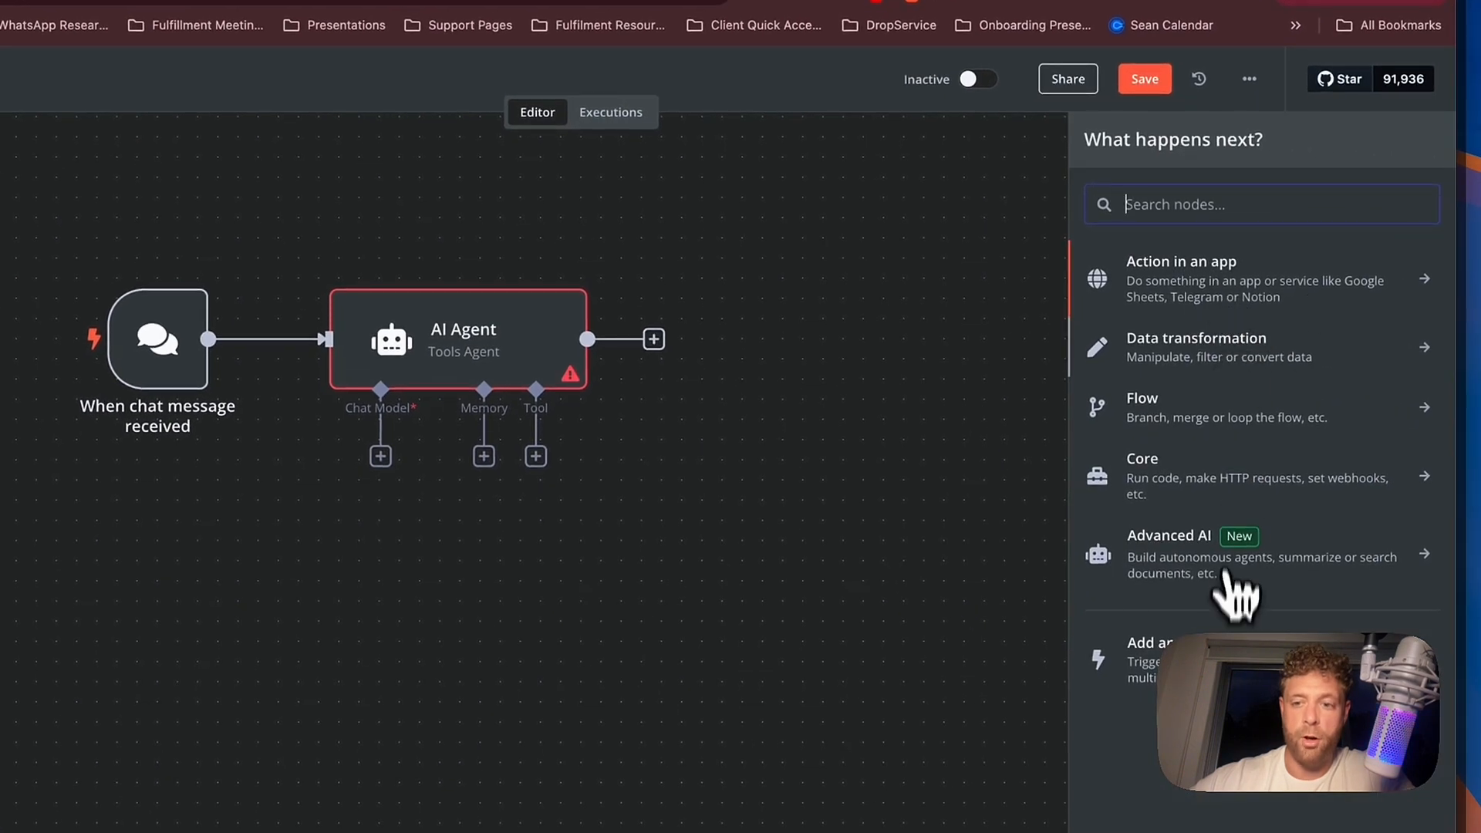
pyautogui.click(1215, 505)
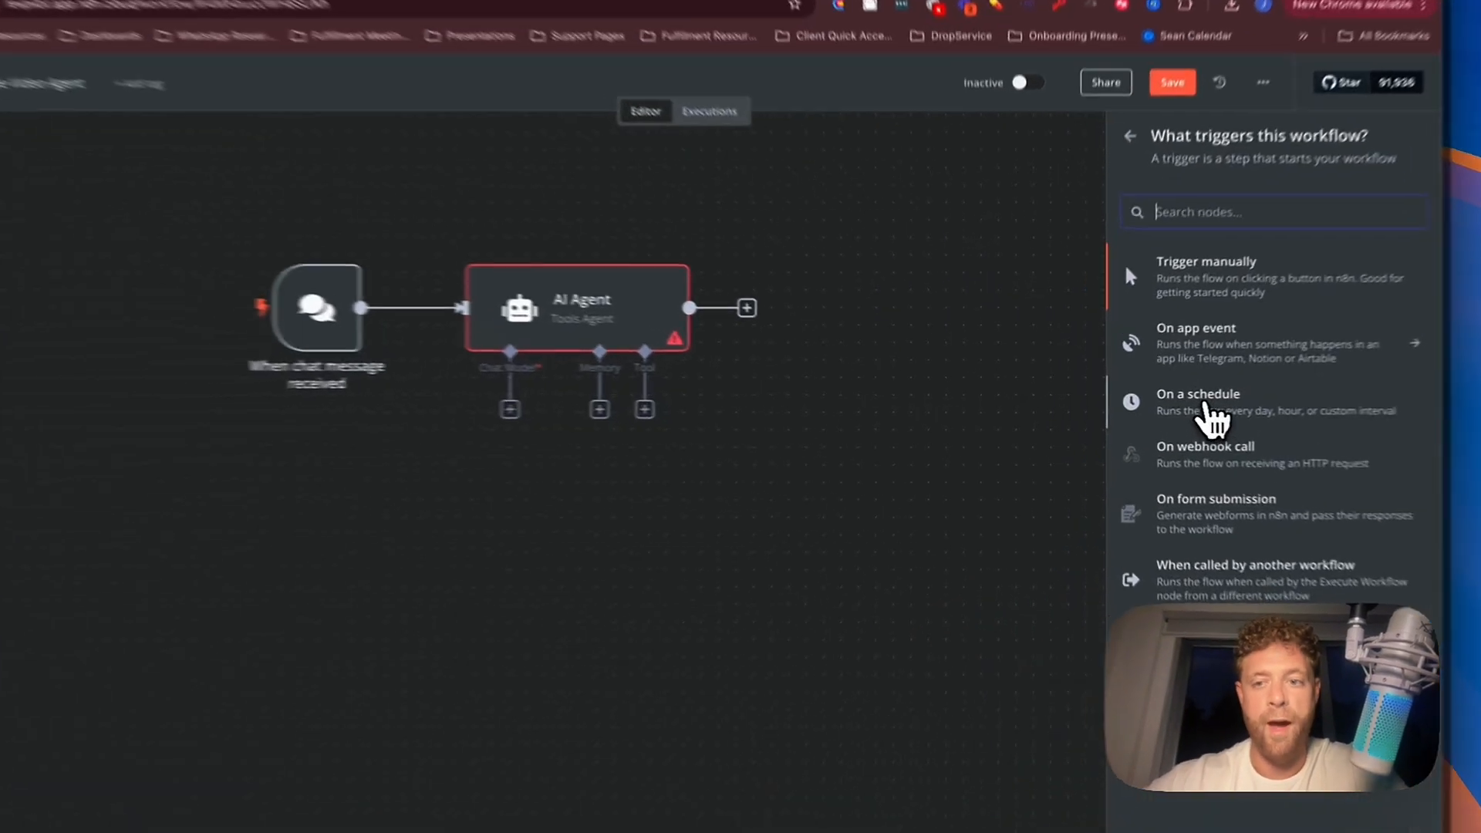
pyautogui.click(1207, 405)
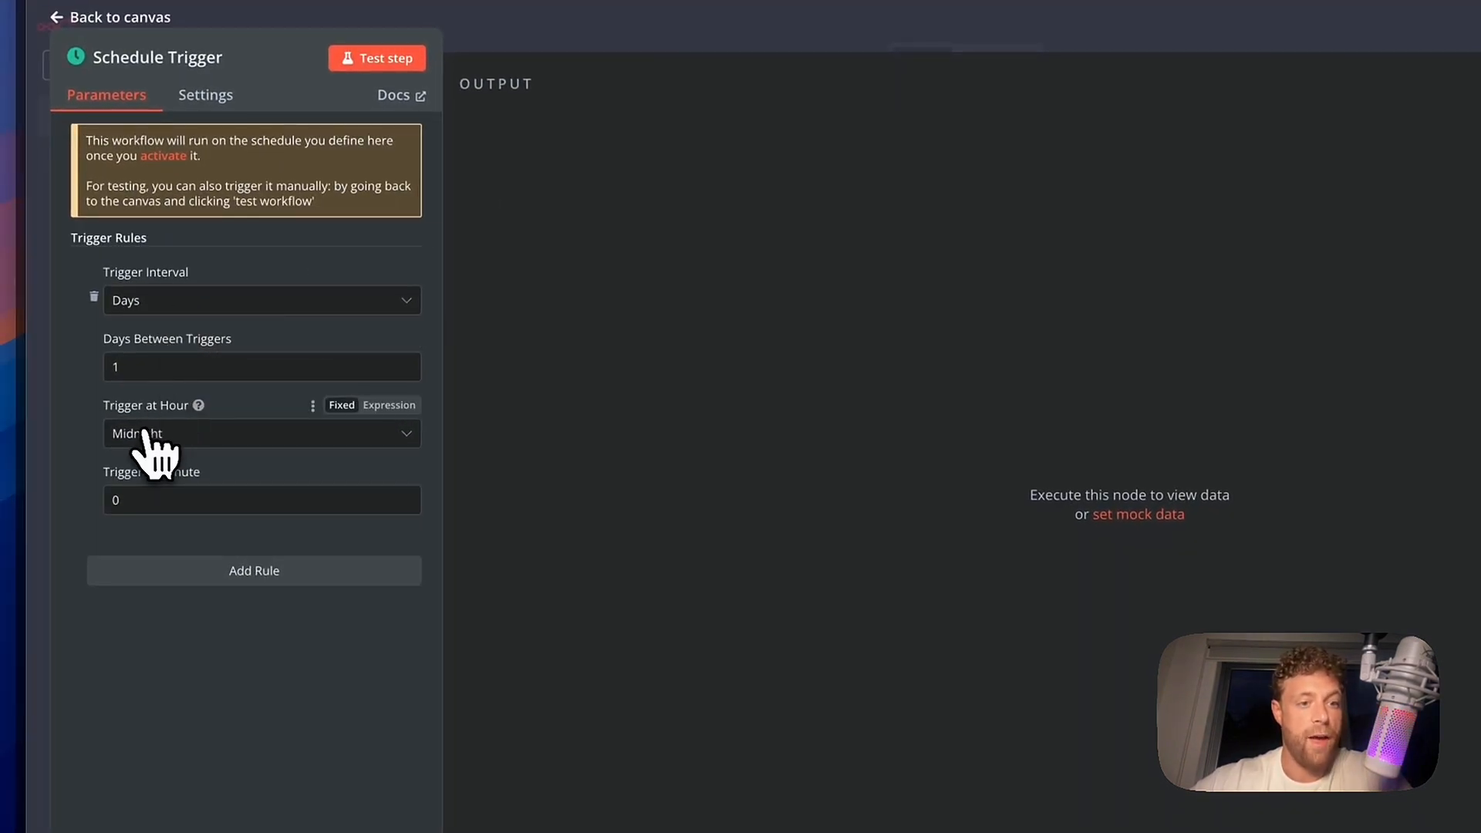
# Set the Schedule Trigger's hour to 4am and place the node below the chat message trigger.
pyautogui.click(86, 414)
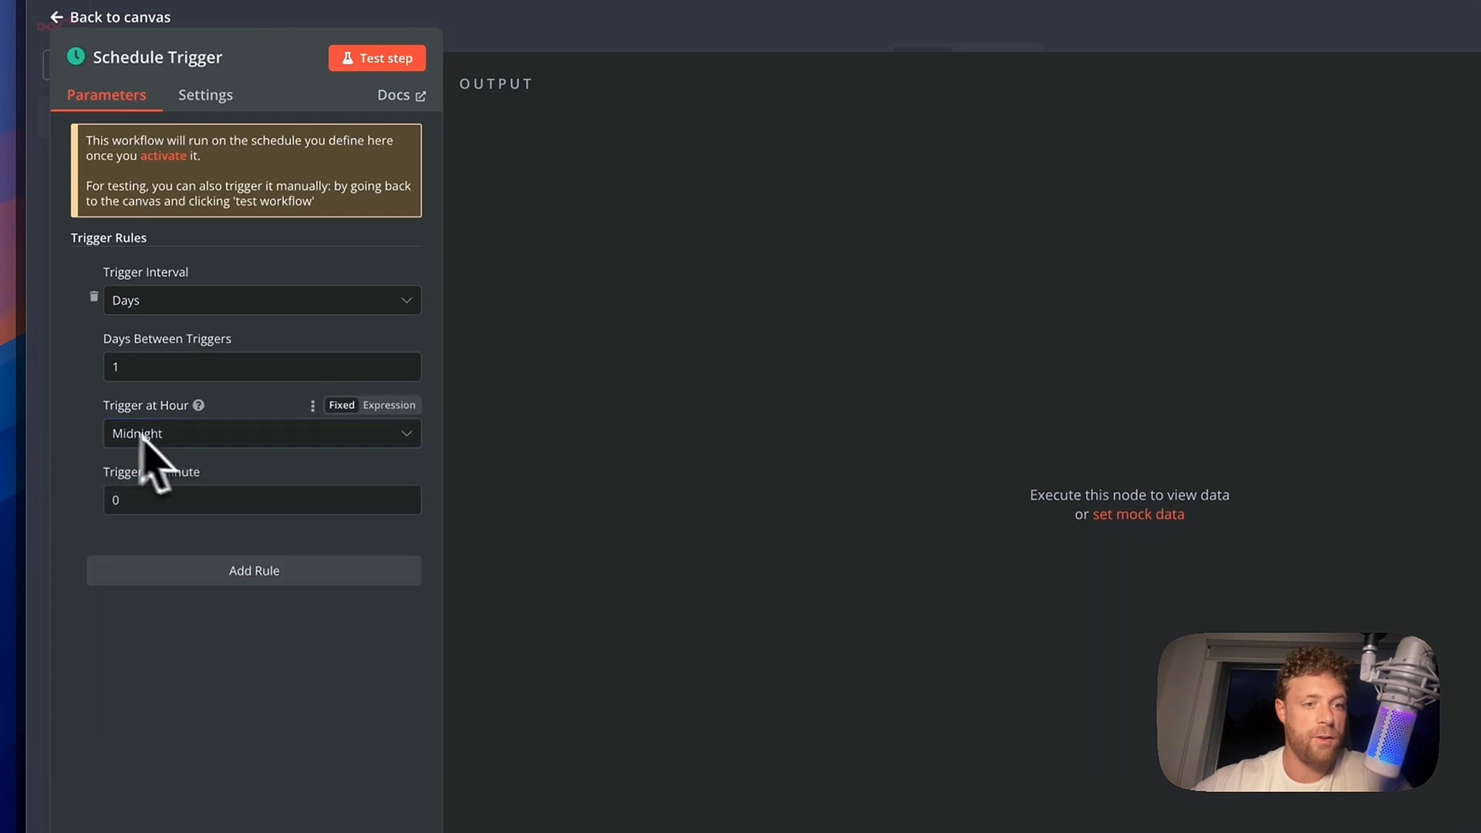
pyautogui.click(171, 434)
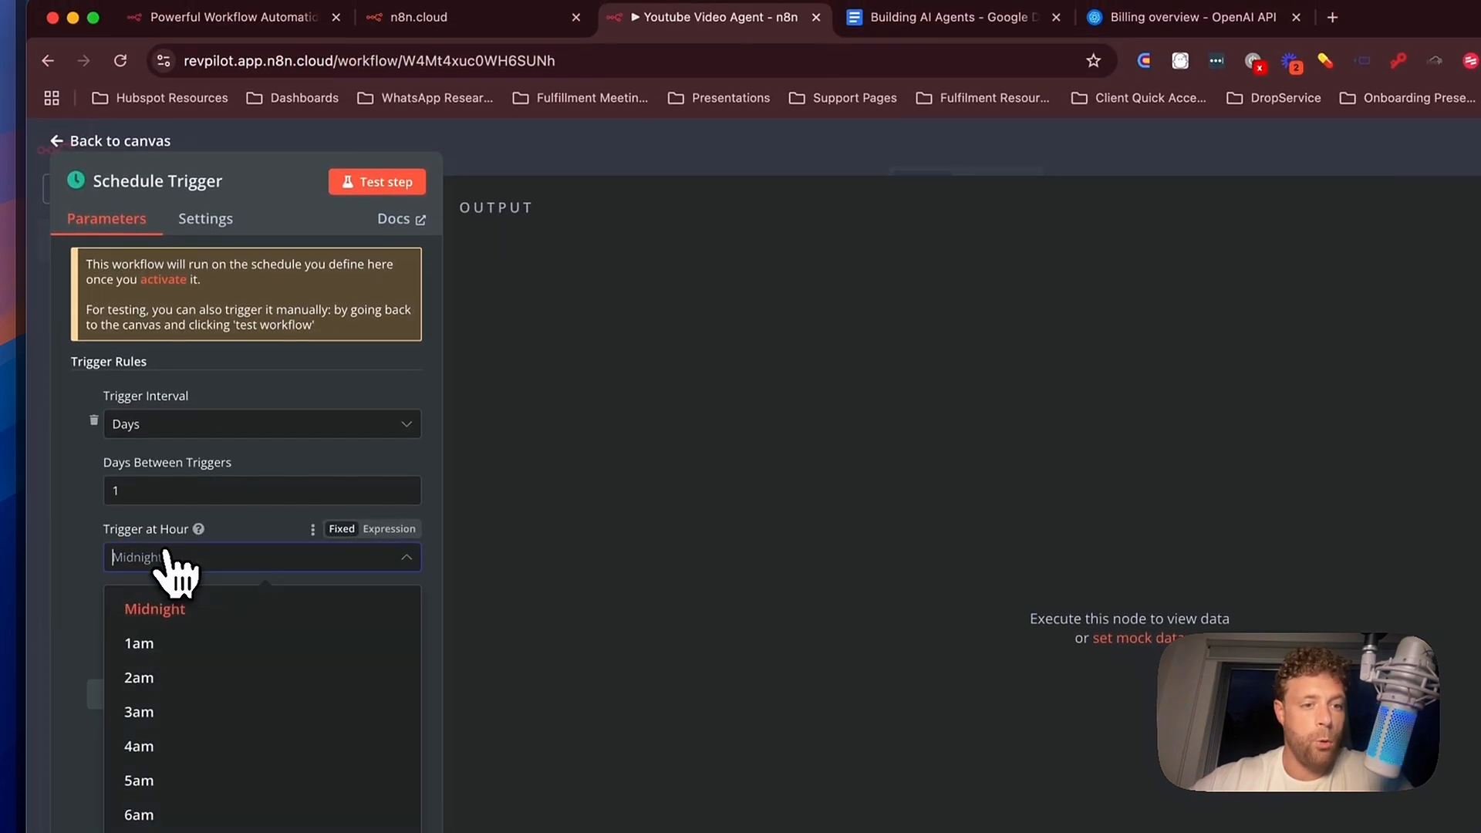
pyautogui.scroll(-1, 176, 709)
pyautogui.click(185, 571)
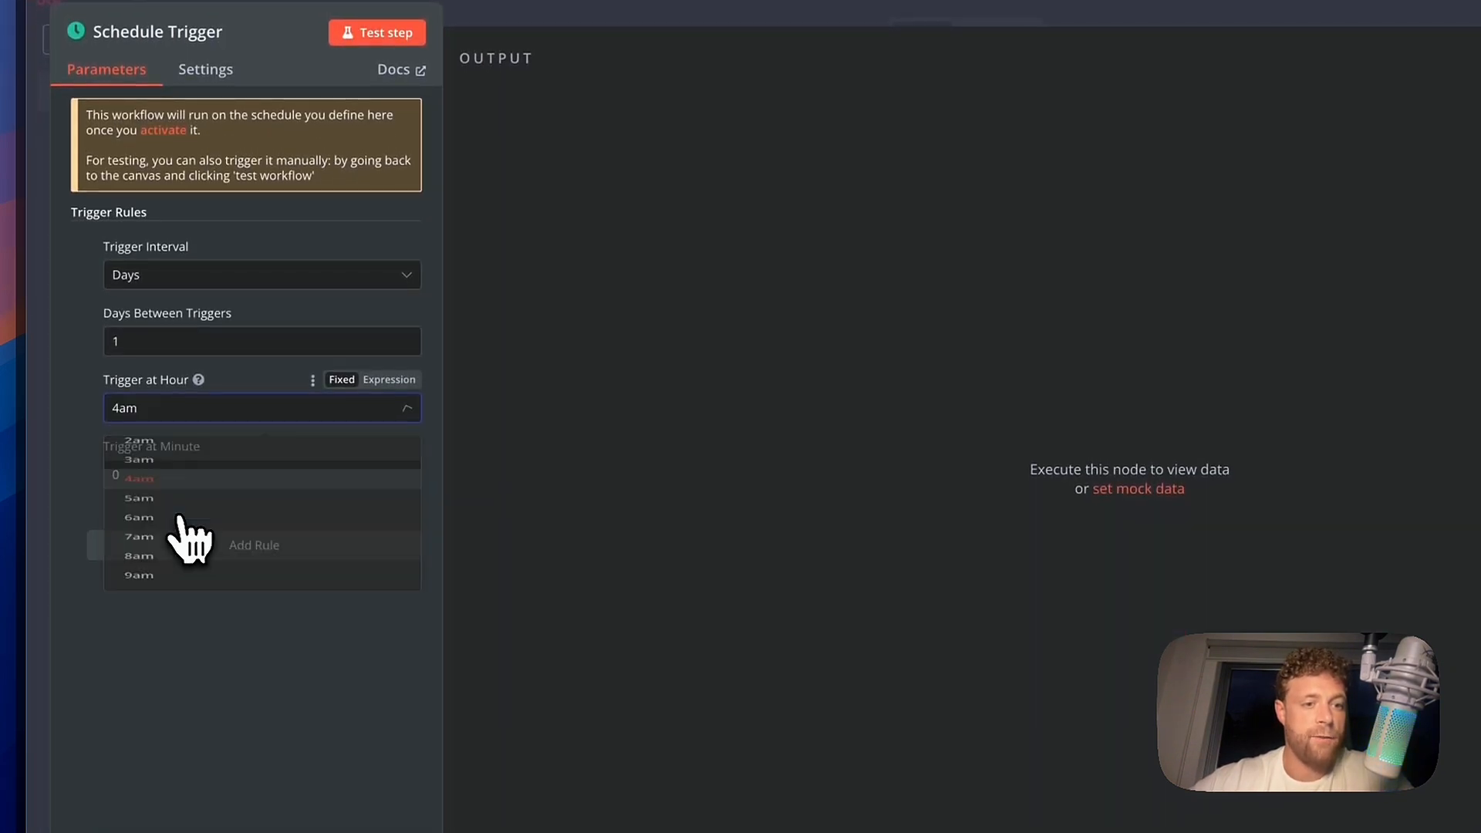
pyautogui.click(582, 111)
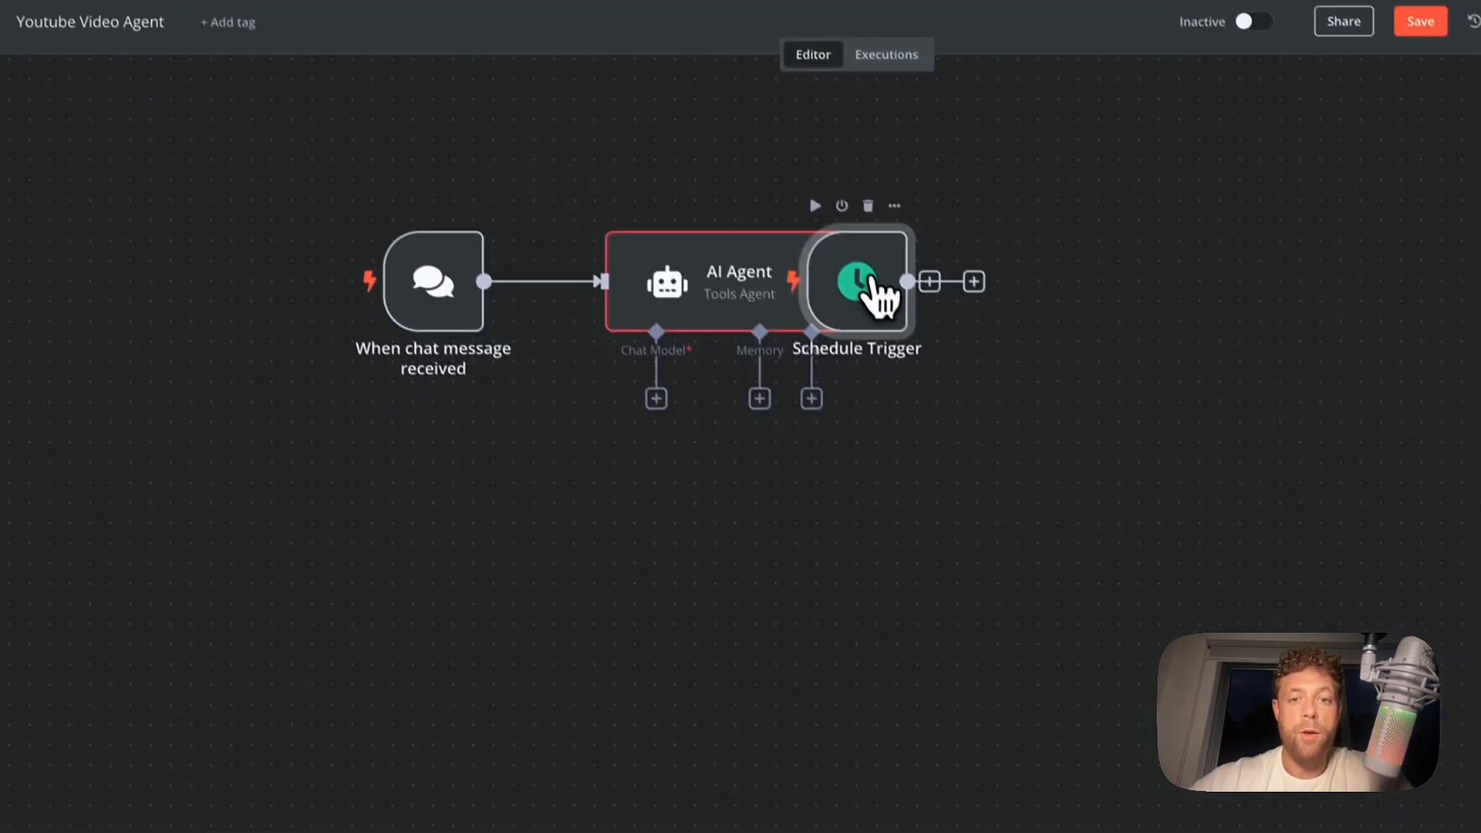
pyautogui.moveTo(872, 283); pyautogui.dragTo(433, 486)
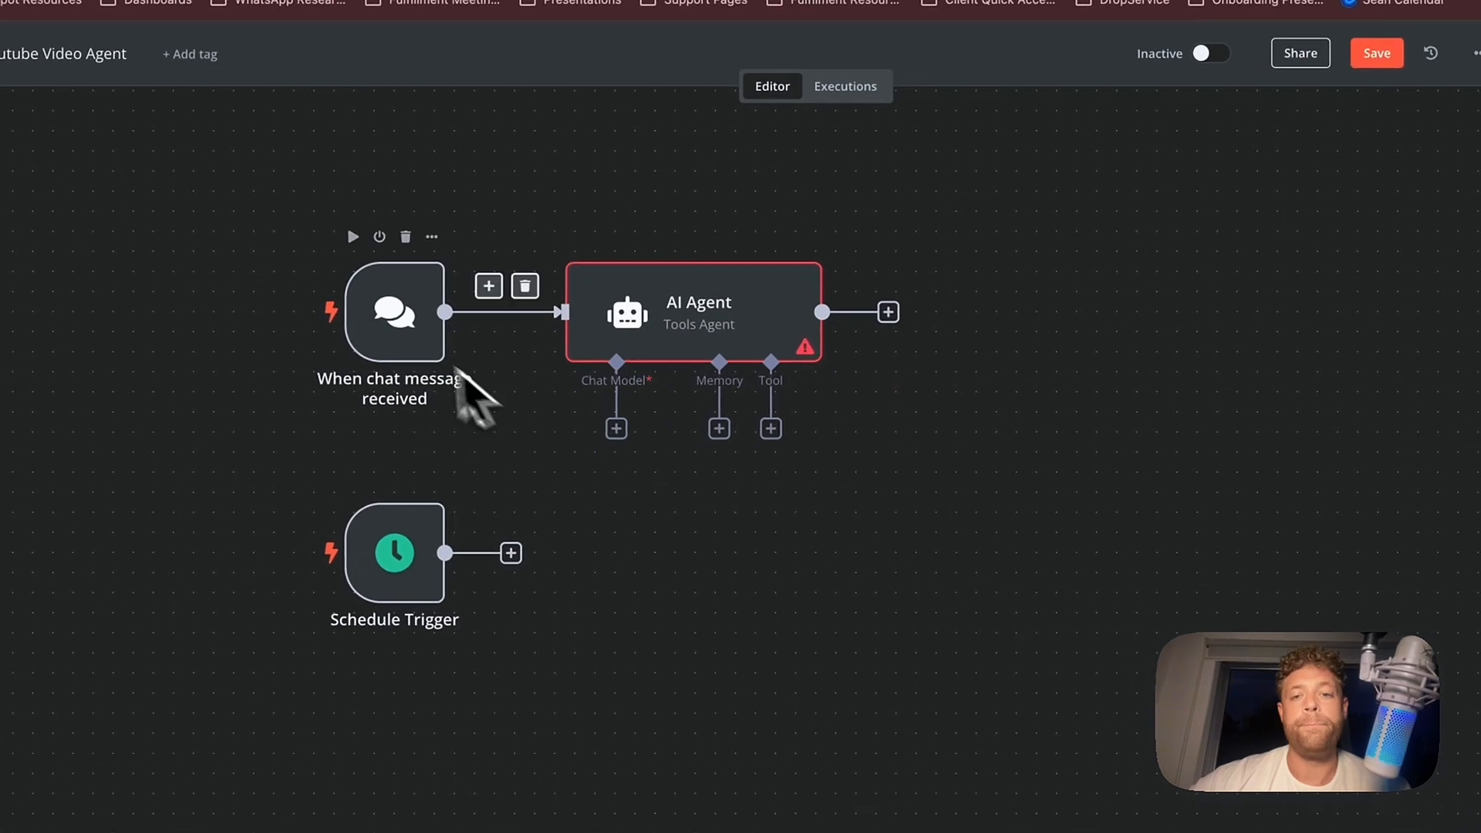
# Add a trigger that runs on a webhook call and place it below the Schedule Trigger.
pyautogui.click(1464, 189)
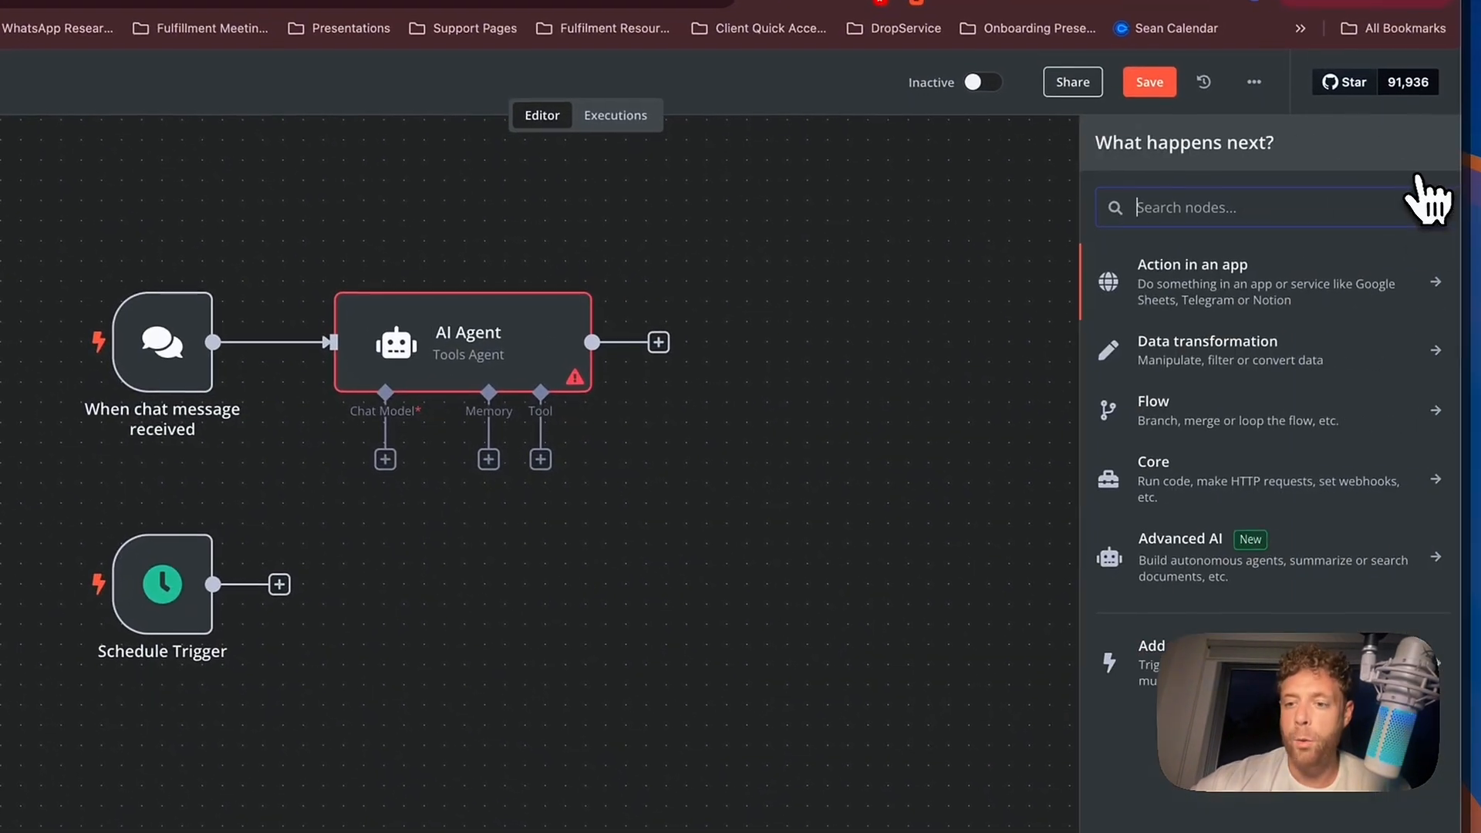
pyautogui.click(1296, 613)
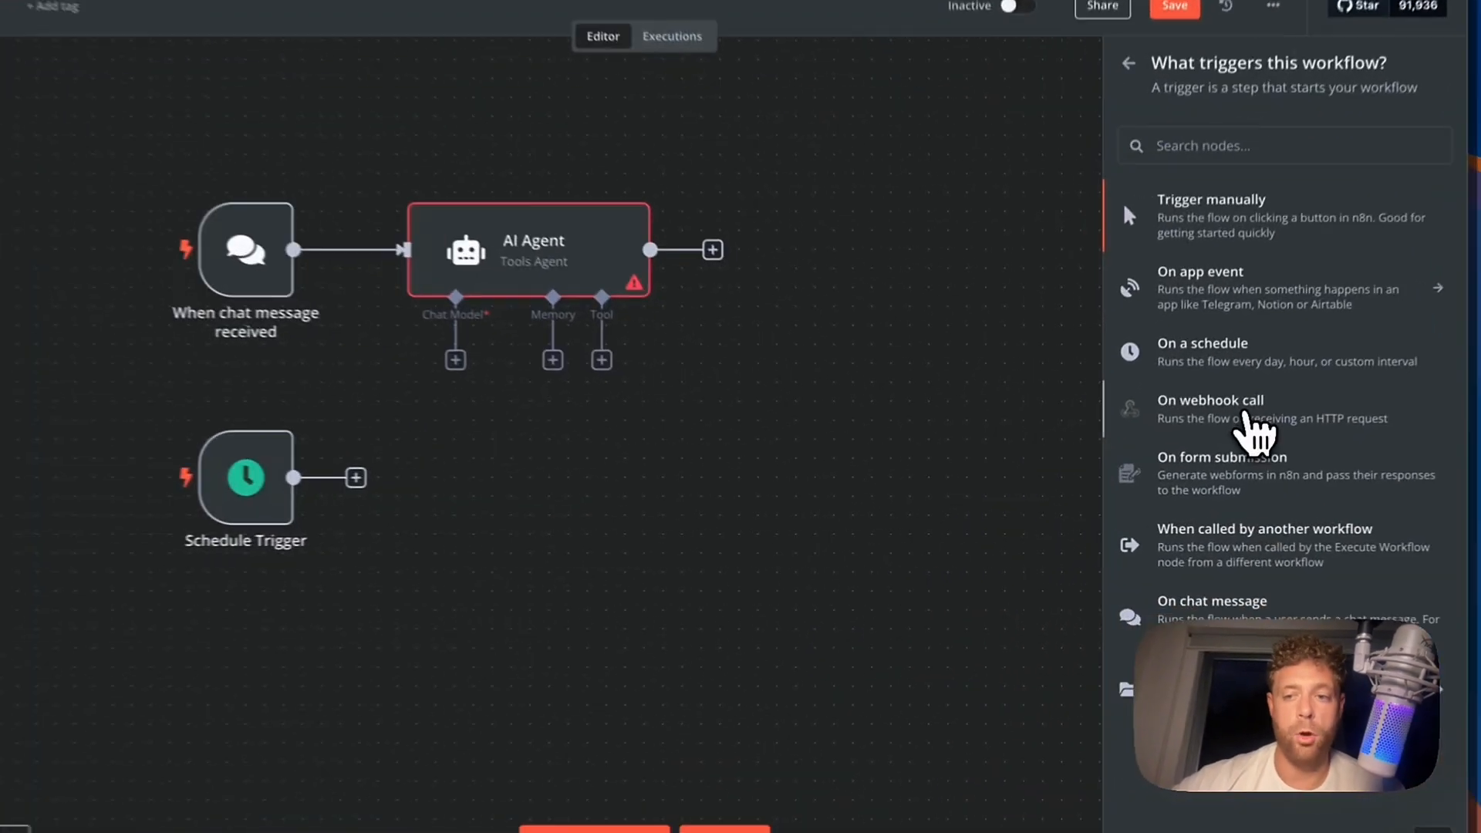
pyautogui.click(1243, 421)
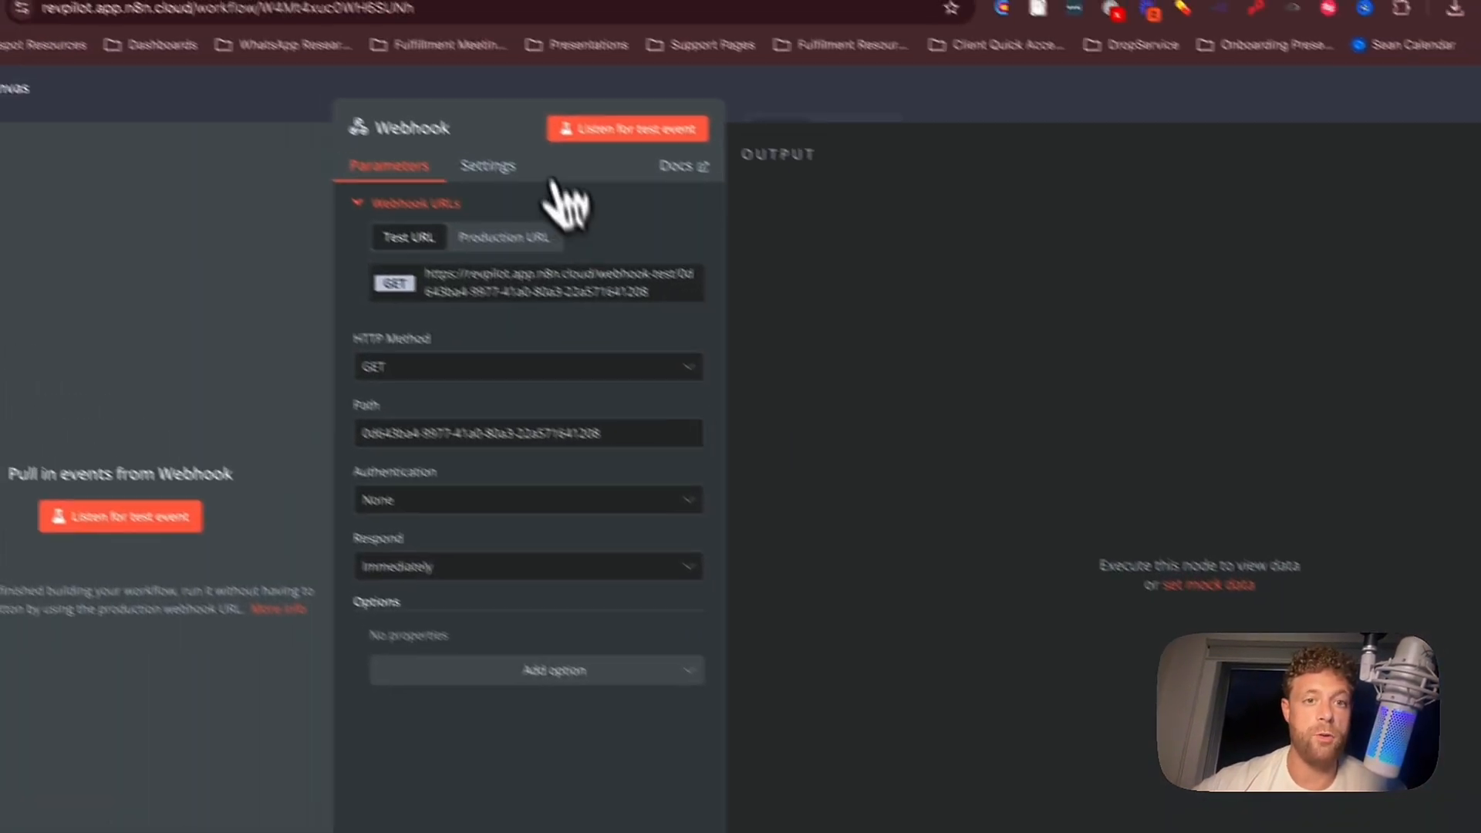
pyautogui.click(170, 27)
pyautogui.moveTo(856, 660); pyautogui.dragTo(467, 817)
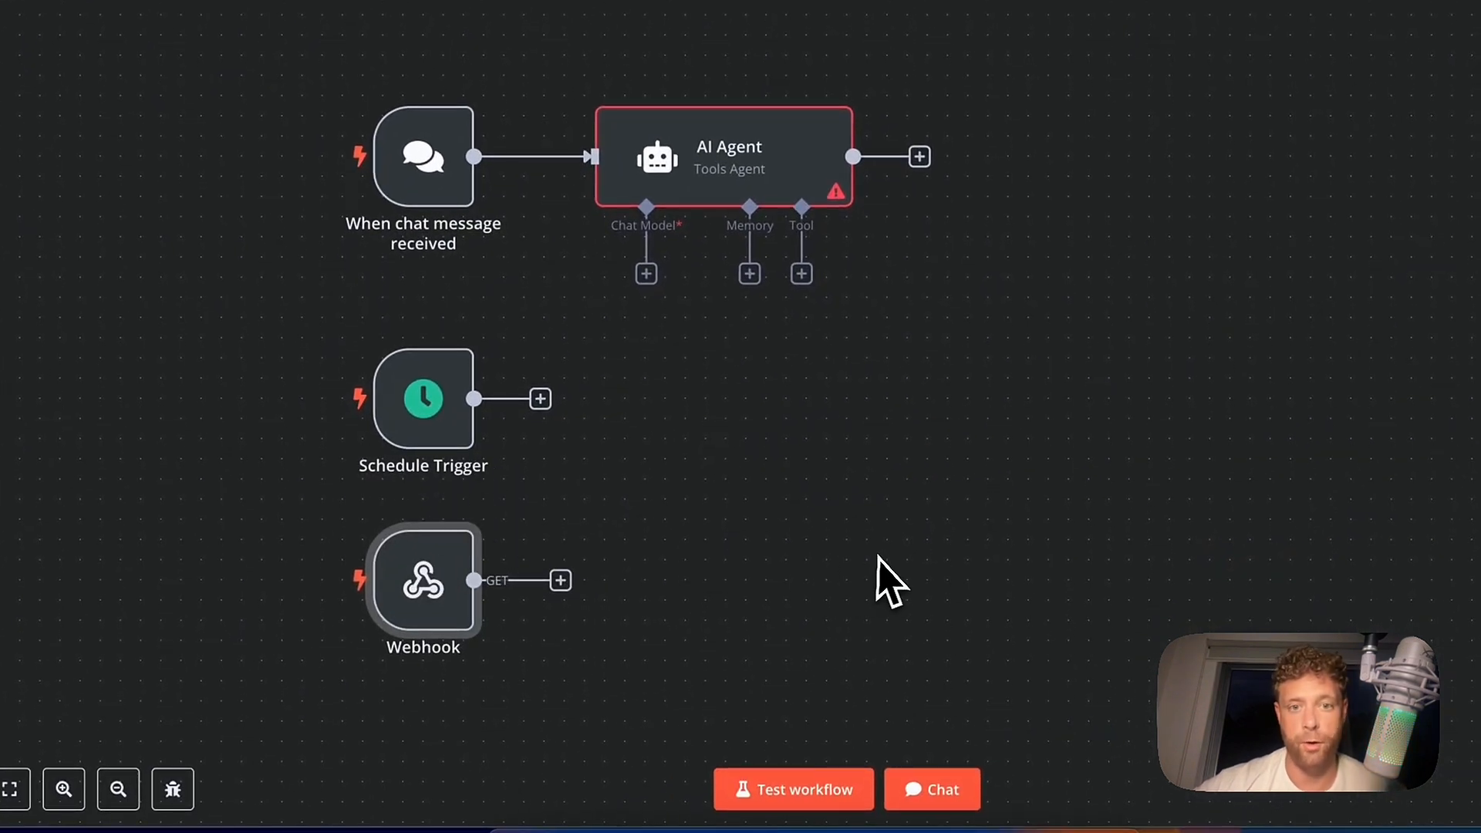
pyautogui.click(876, 579)
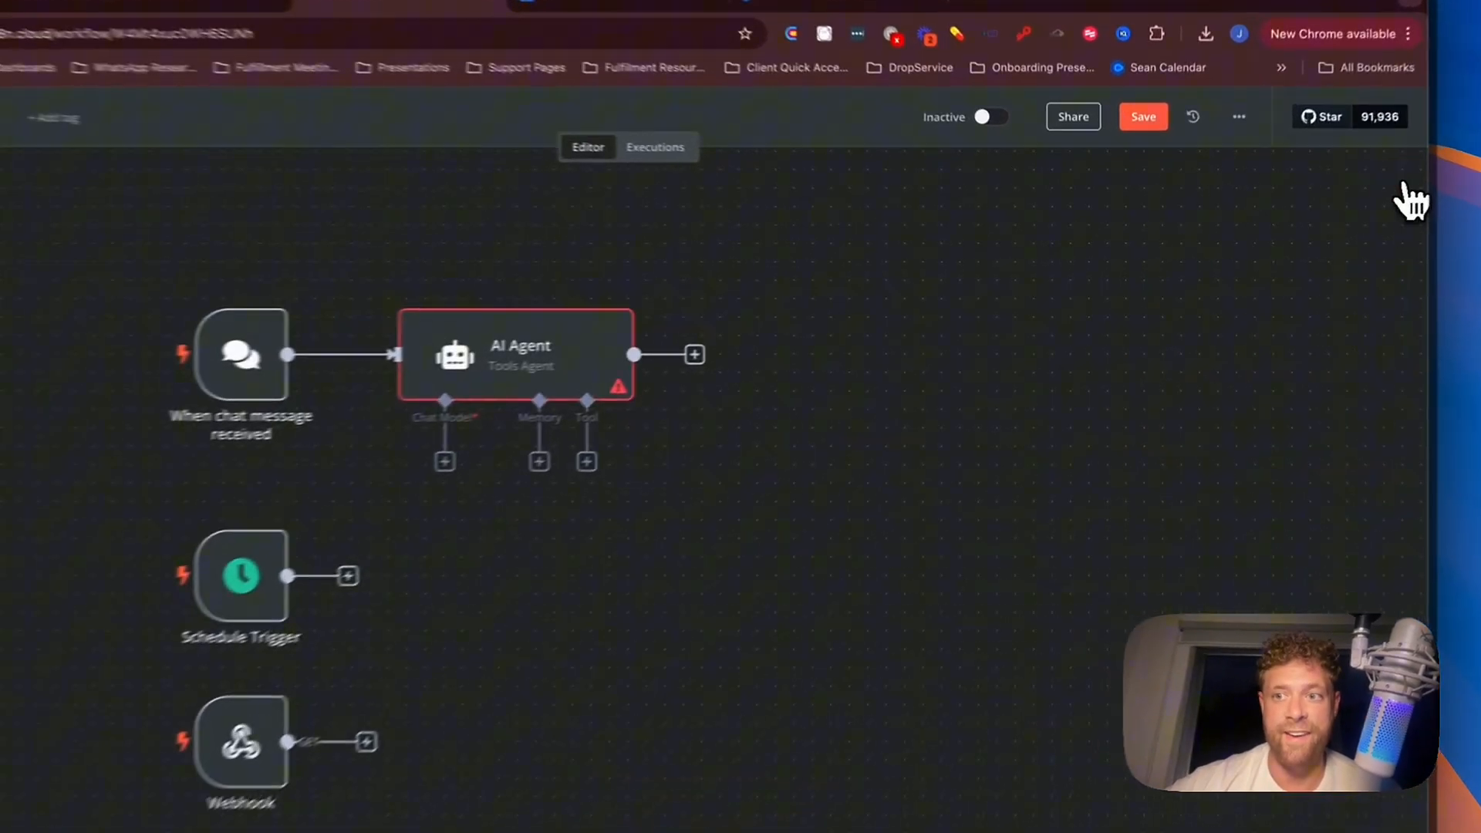
# Search the node library for "click", "slack" and "google", and browse the available Google integrations.
pyautogui.click(1323, 202)
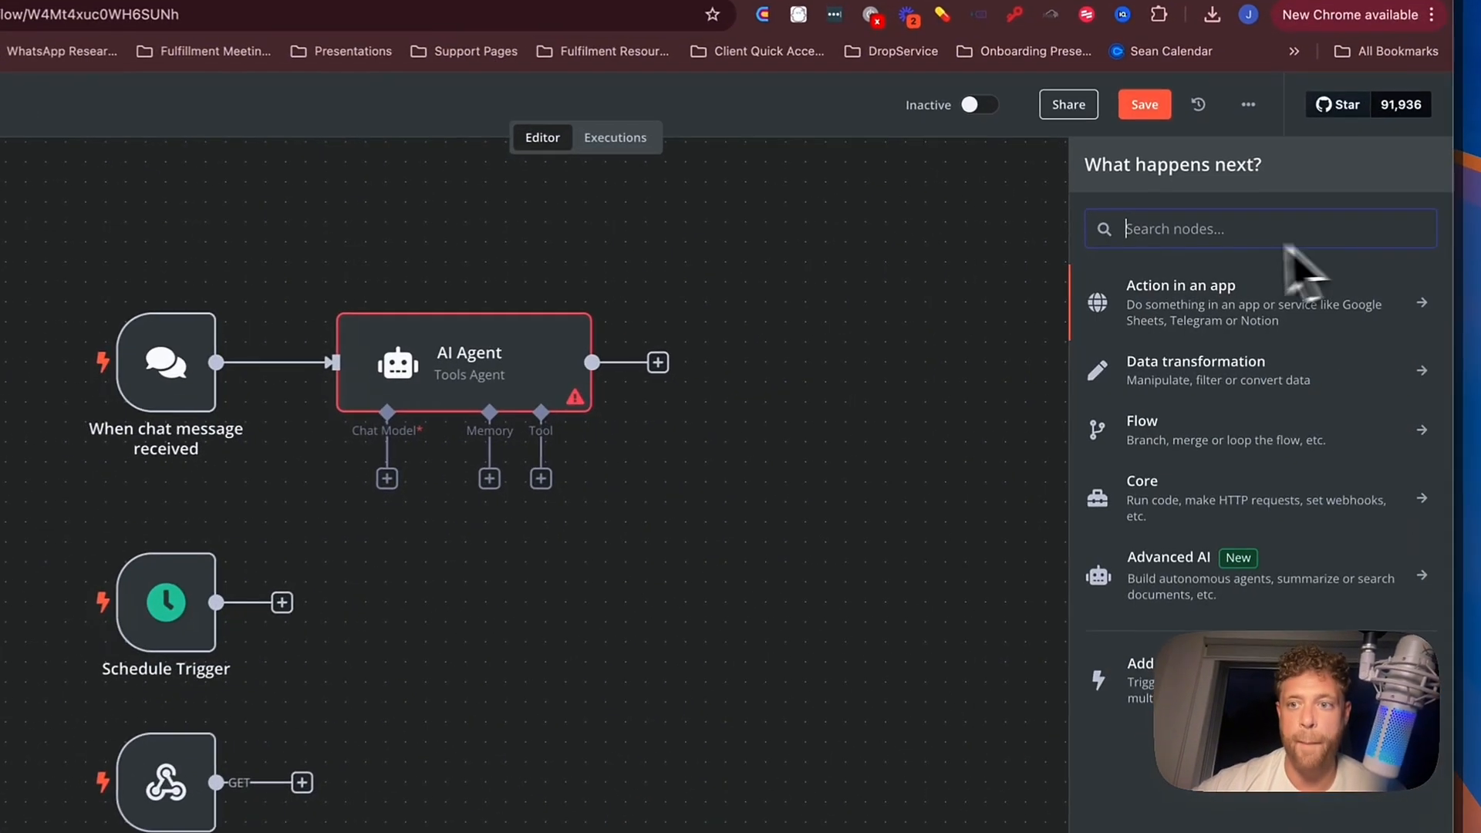
pyautogui.write('click')
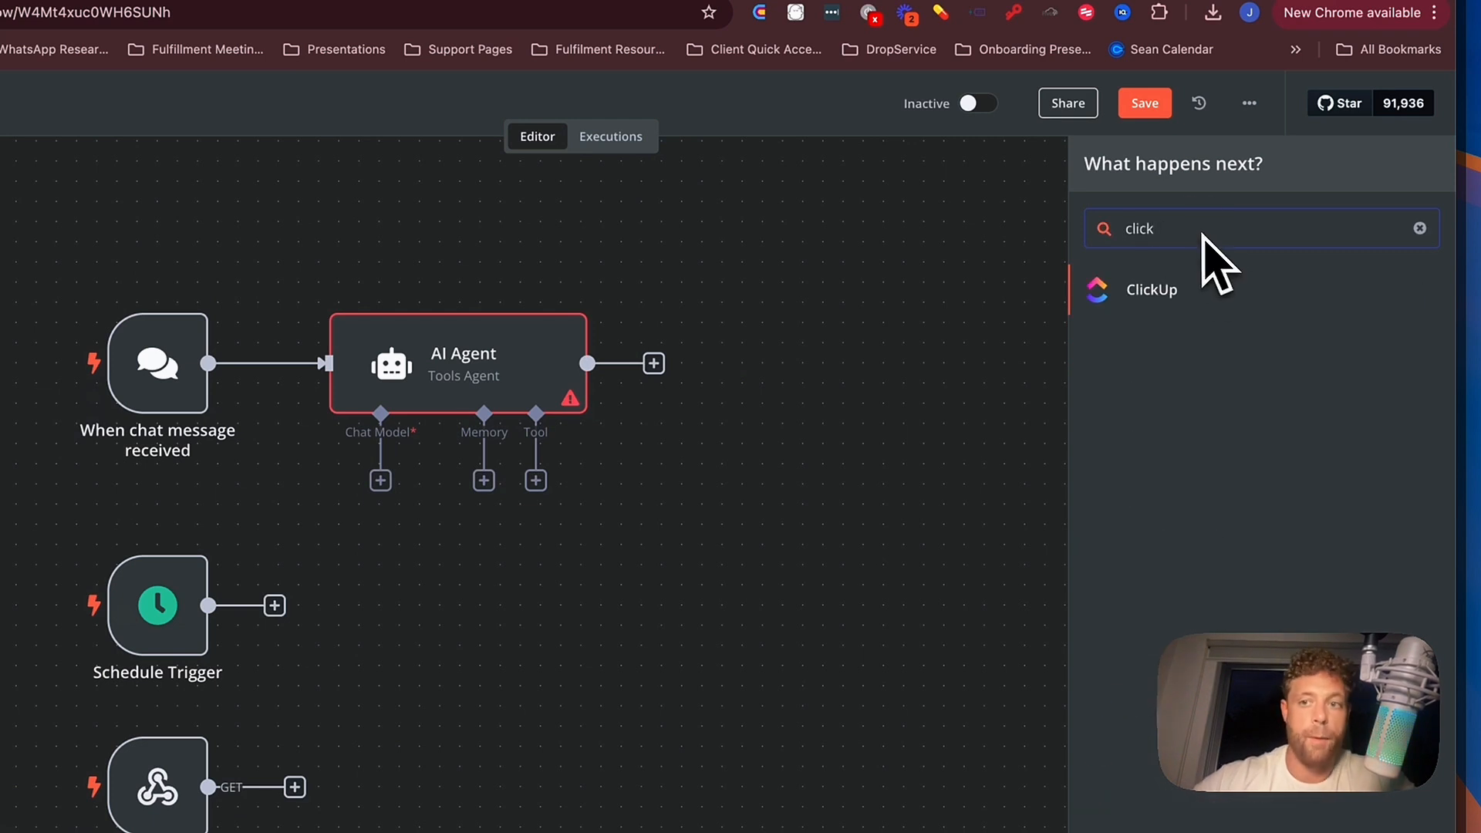
pyautogui.doubleClick(1199, 229)
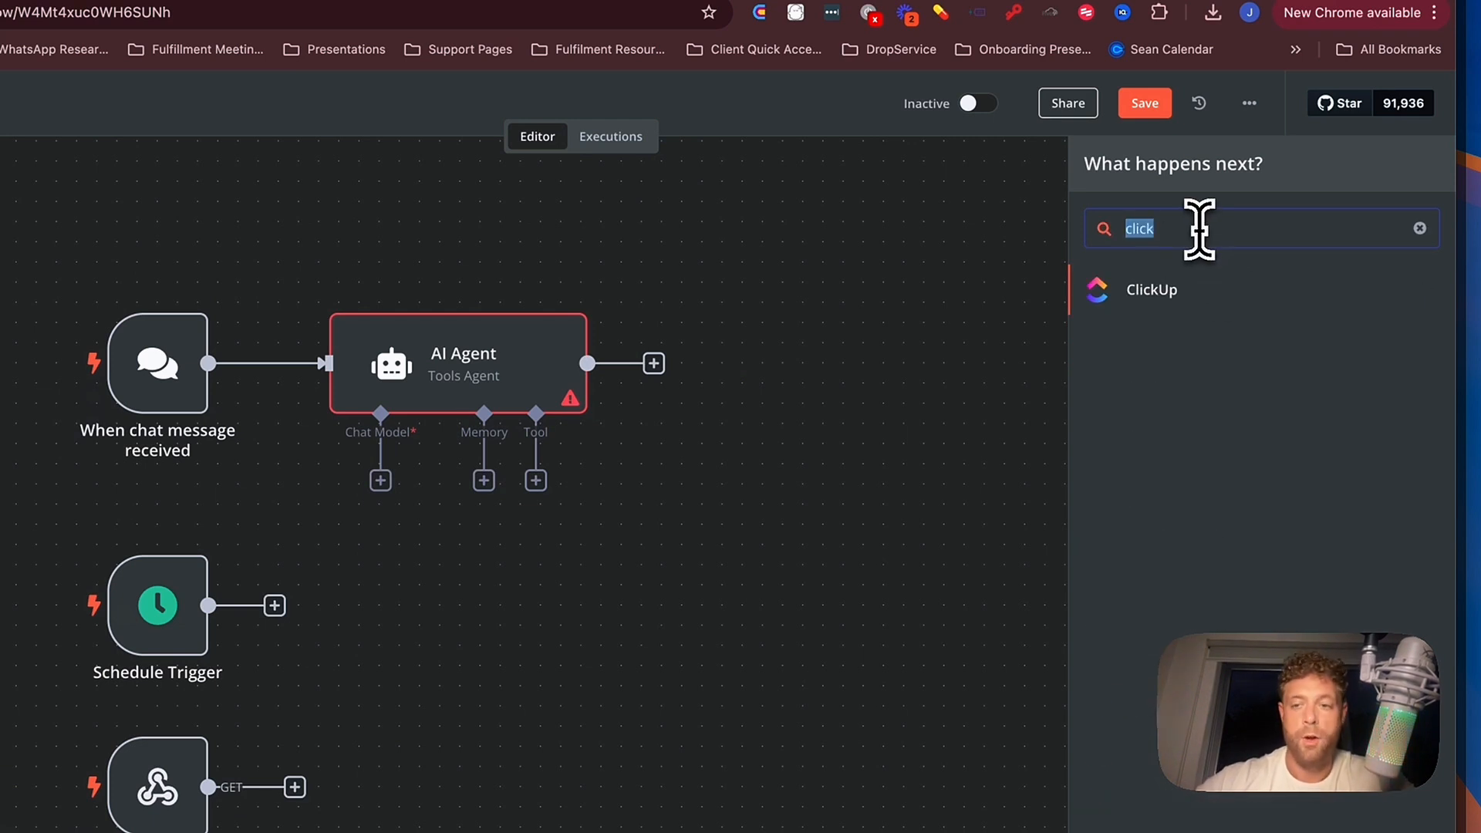
pyautogui.write('slack')
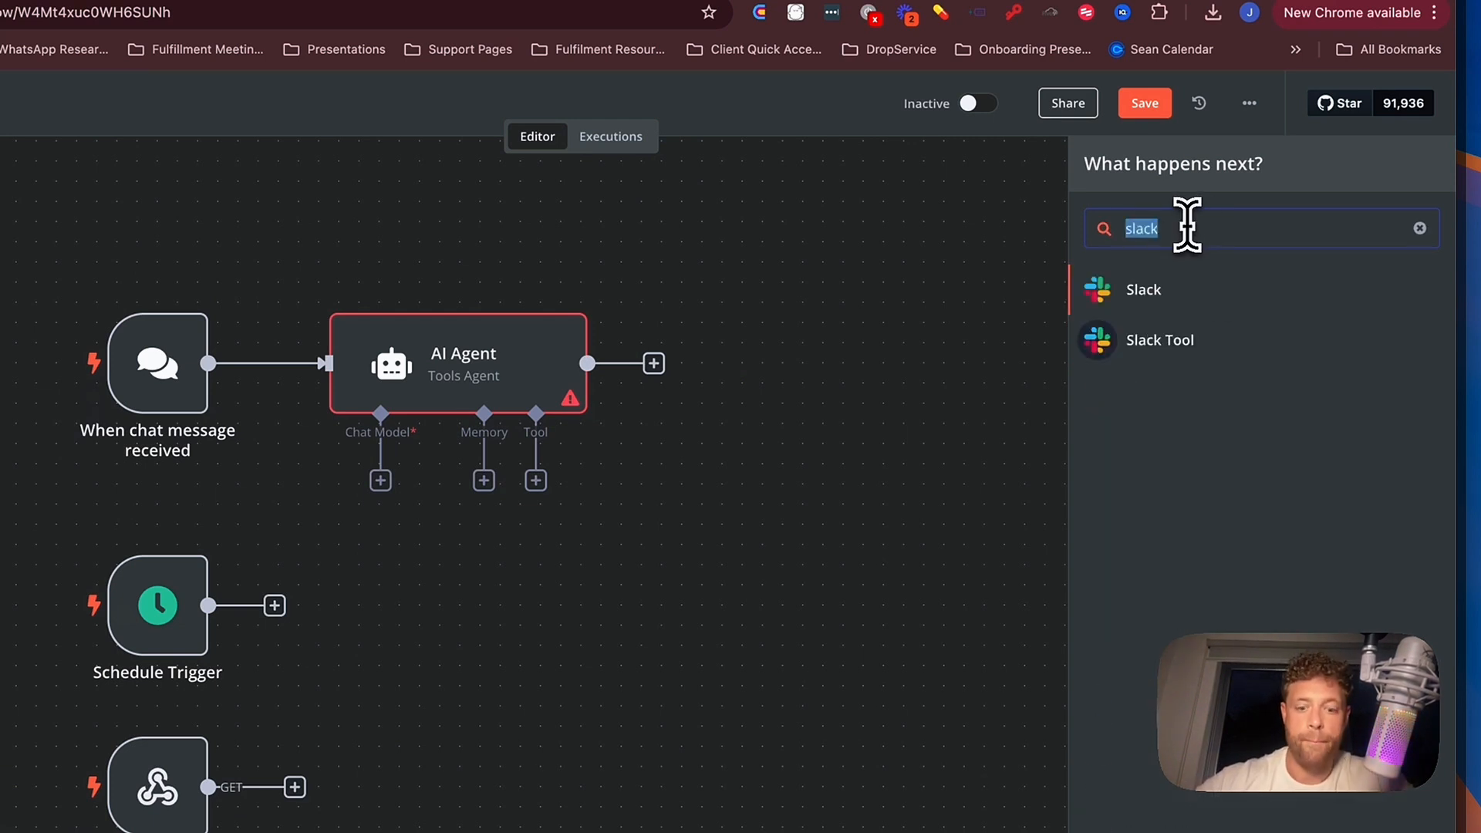
pyautogui.write('google')
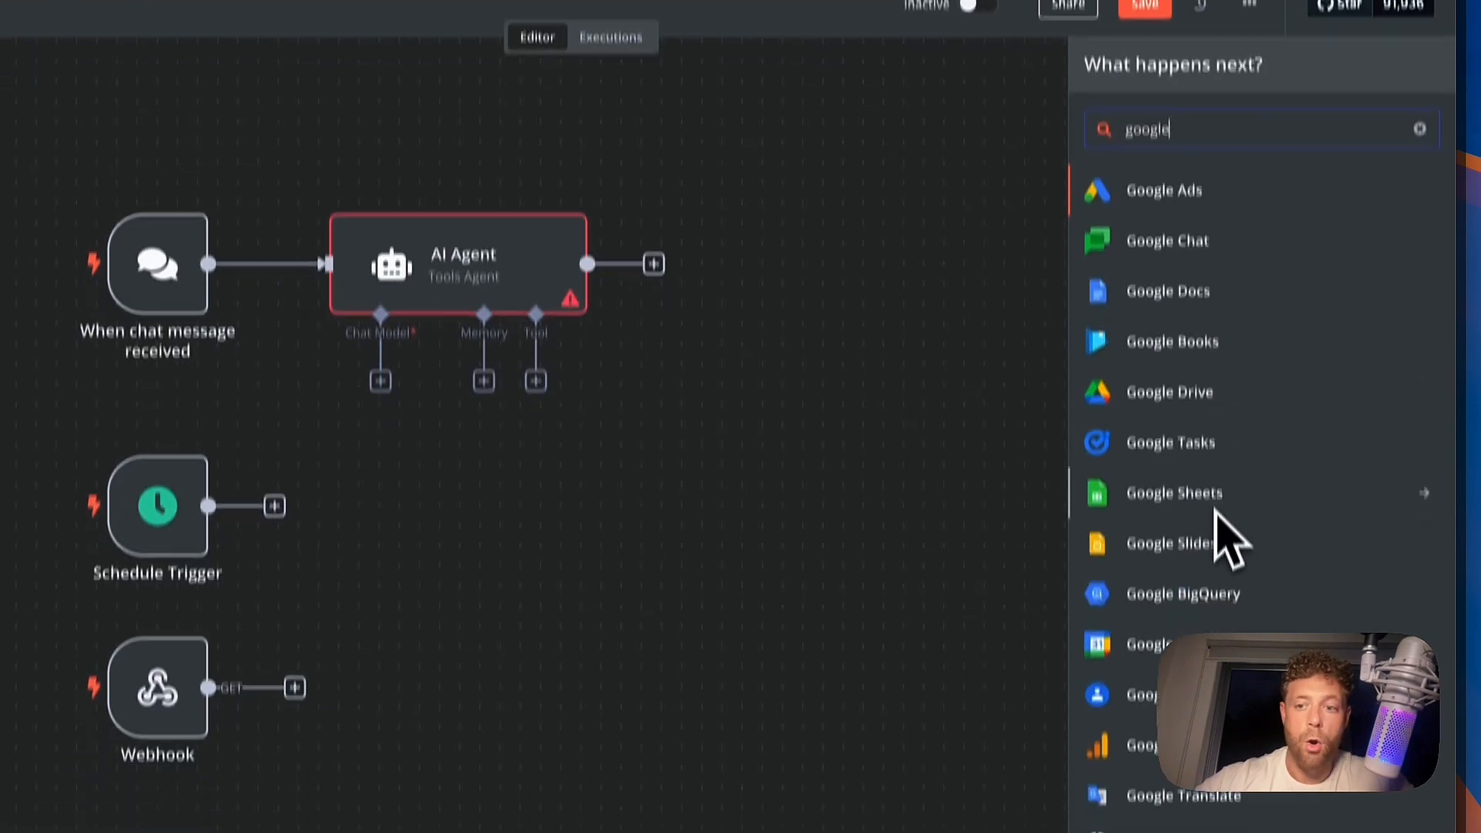
pyautogui.scroll(-3, 1223, 533)
pyautogui.scroll(6, 1223, 532)
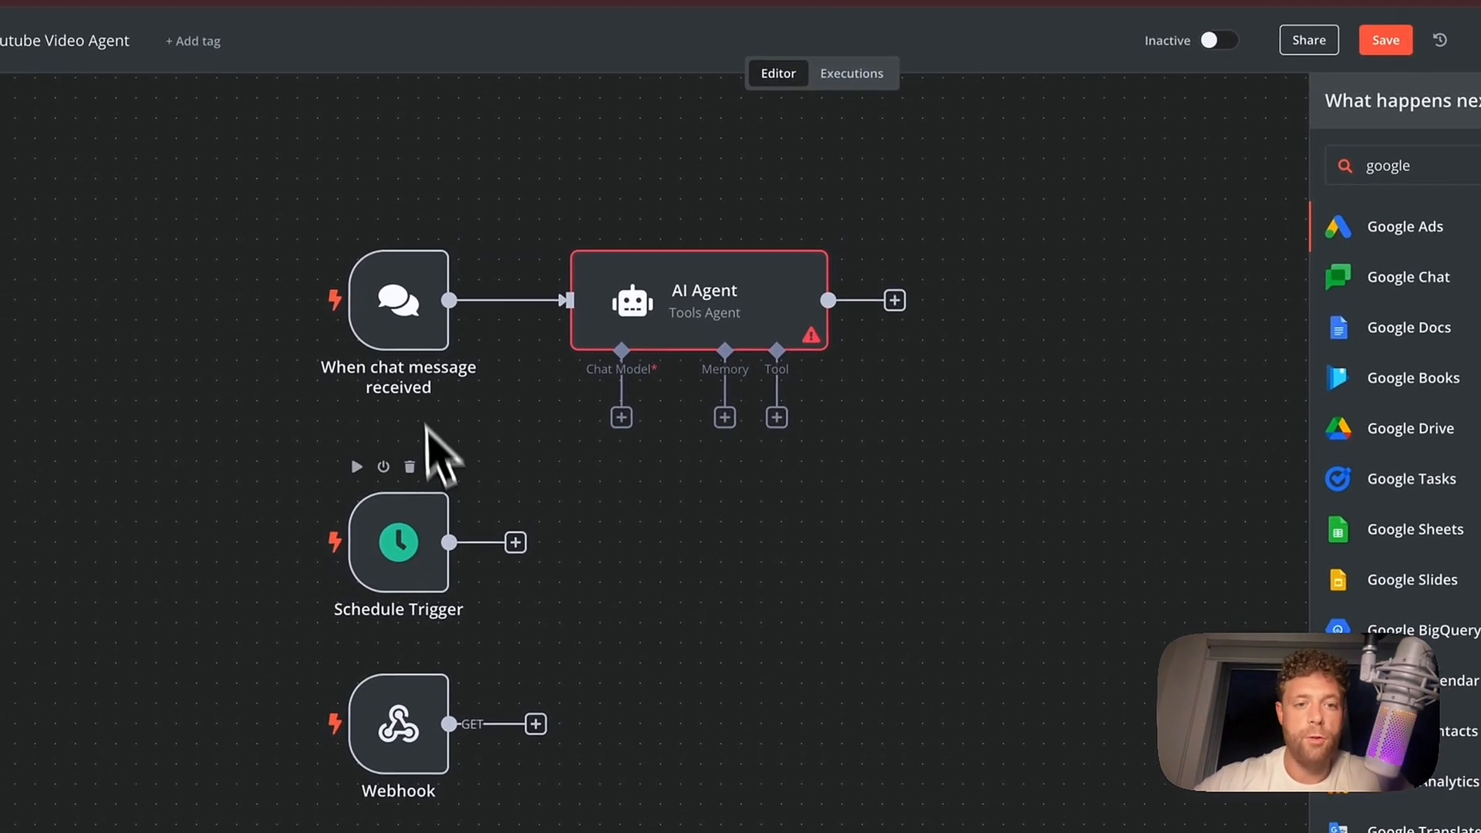
# Delete the chat message trigger and connect the Schedule Trigger to the AI Agent in its place, aligned in one row.
pyautogui.click(409, 324)
pyautogui.press('Delete')
pyautogui.moveTo(412, 514); pyautogui.dragTo(413, 292)
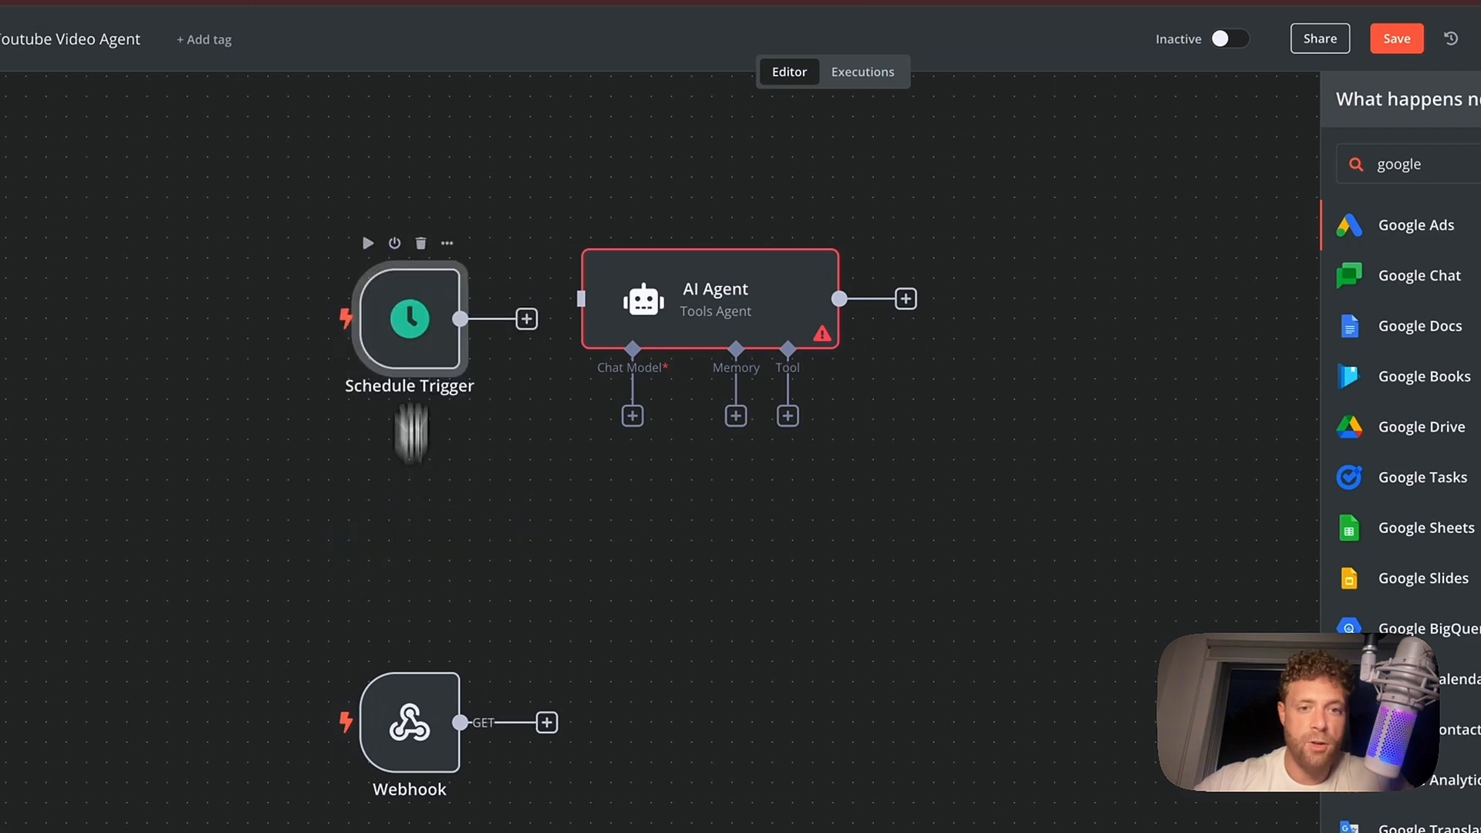
pyautogui.moveTo(526, 319); pyautogui.dragTo(640, 297)
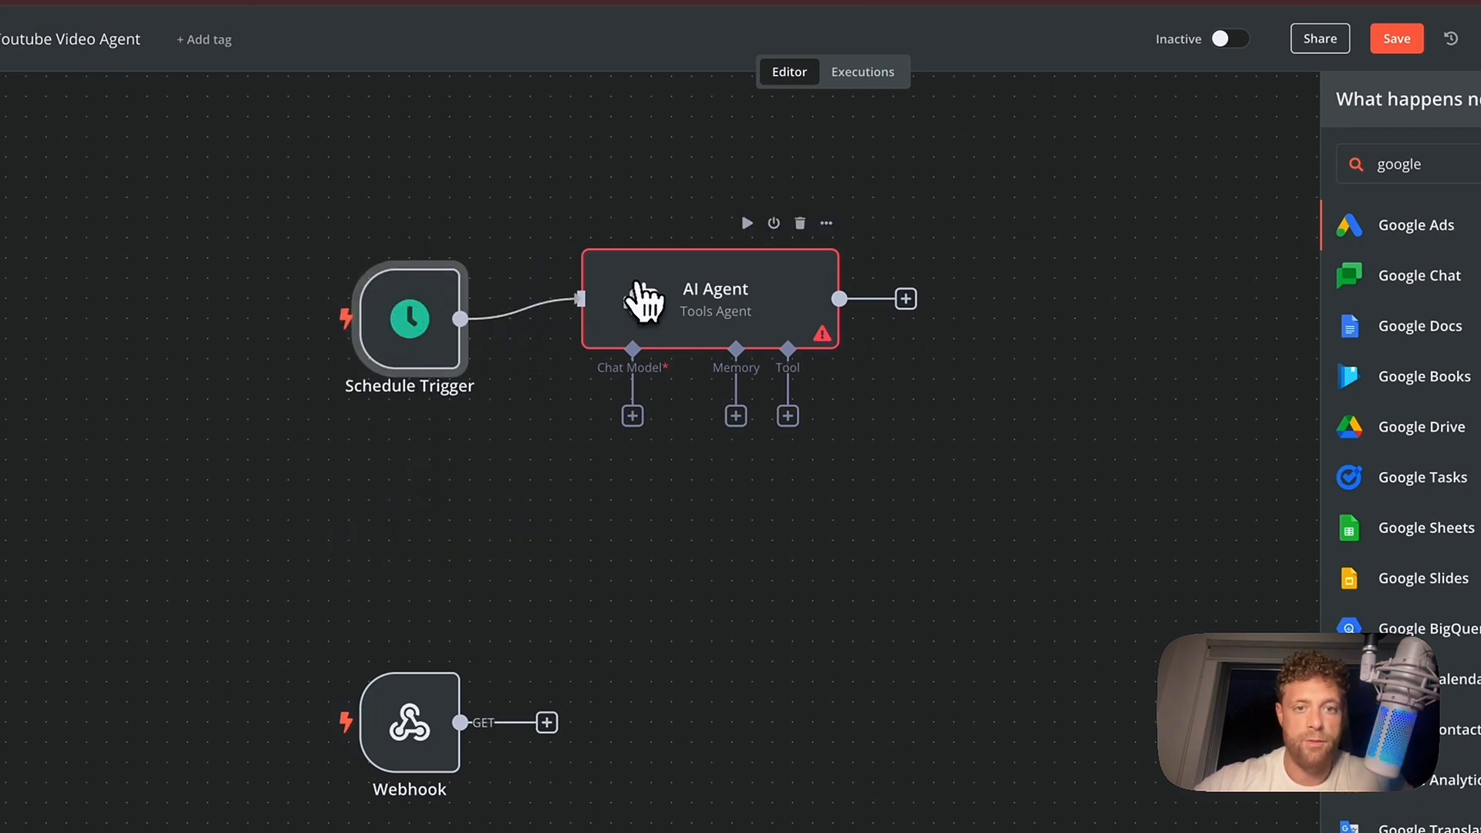
pyautogui.moveTo(443, 330); pyautogui.dragTo(441, 308)
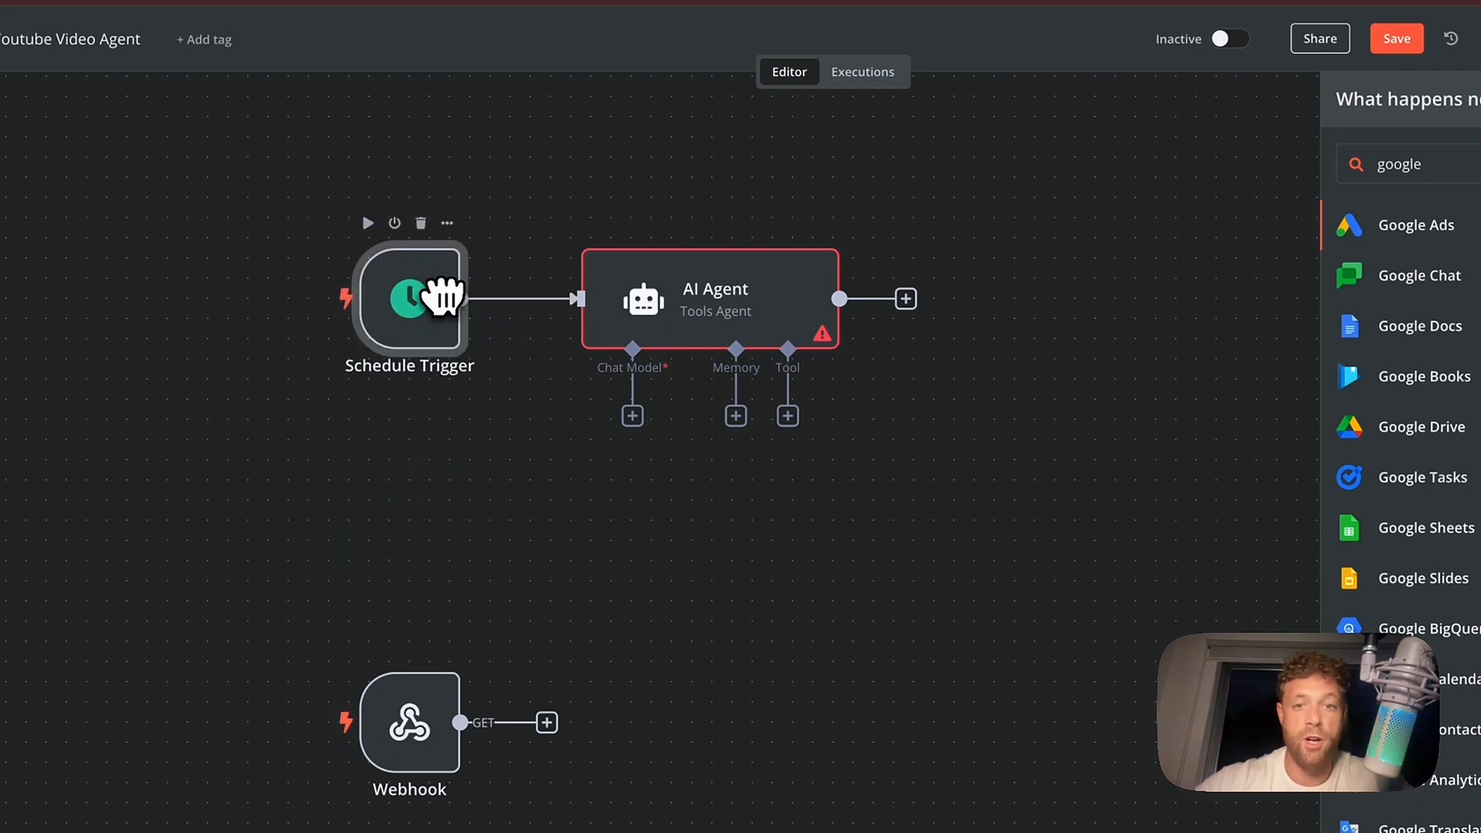
pyautogui.click(1103, 505)
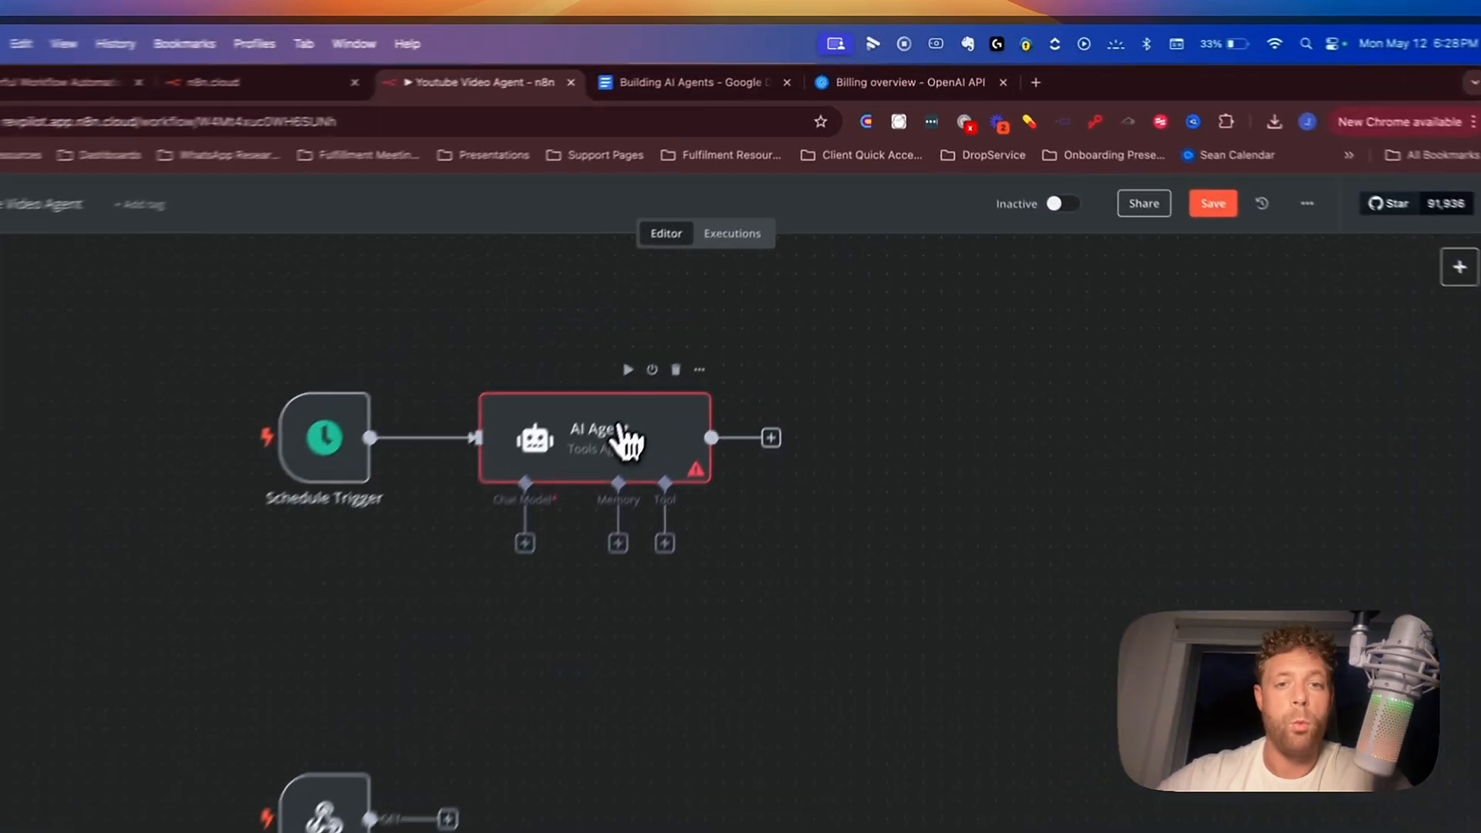
# Review the AI Agent node's parameters and return to the canvas.
pyautogui.doubleClick(698, 328)
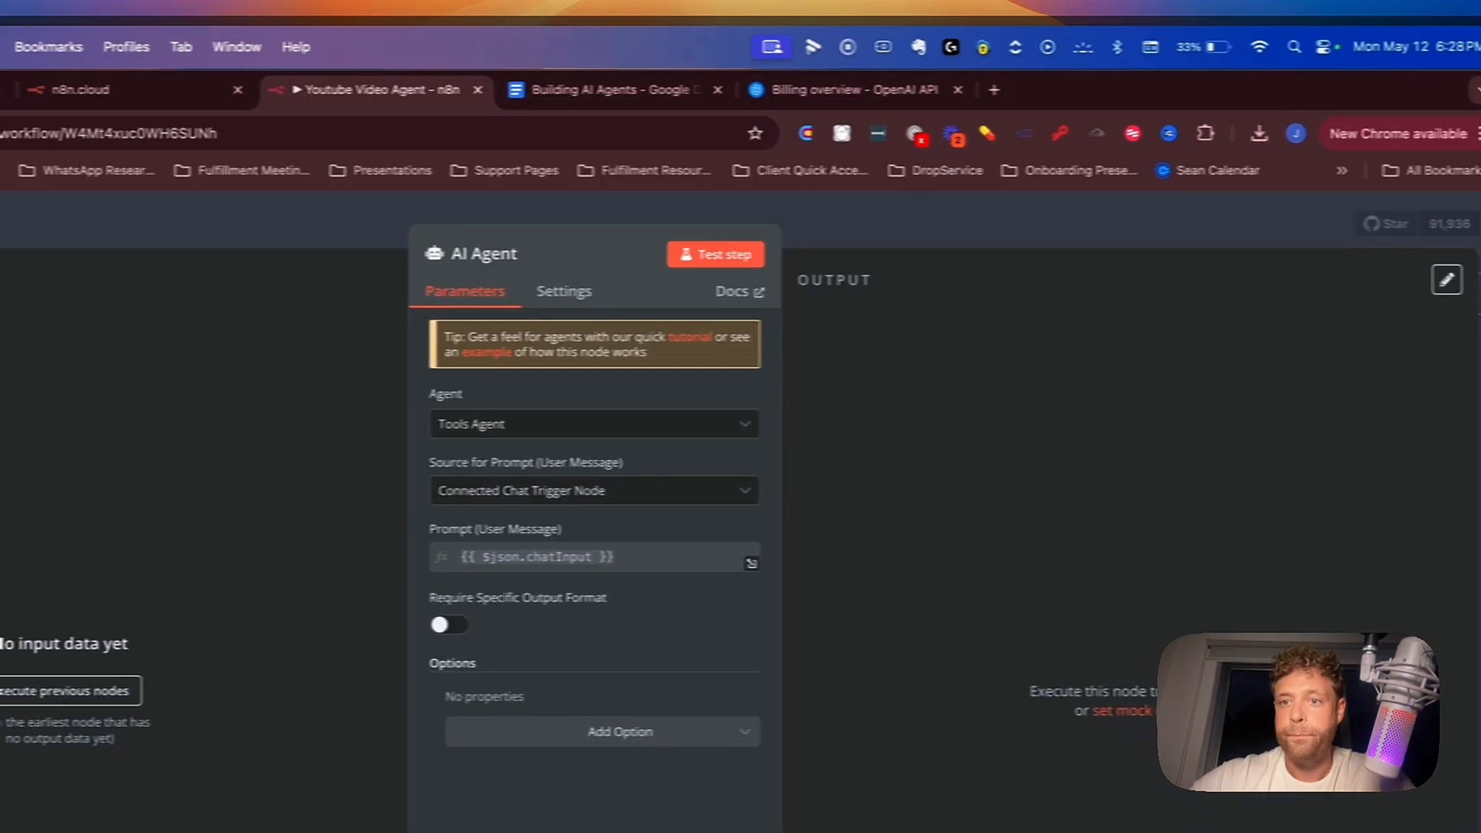
pyautogui.click(1006, 228)
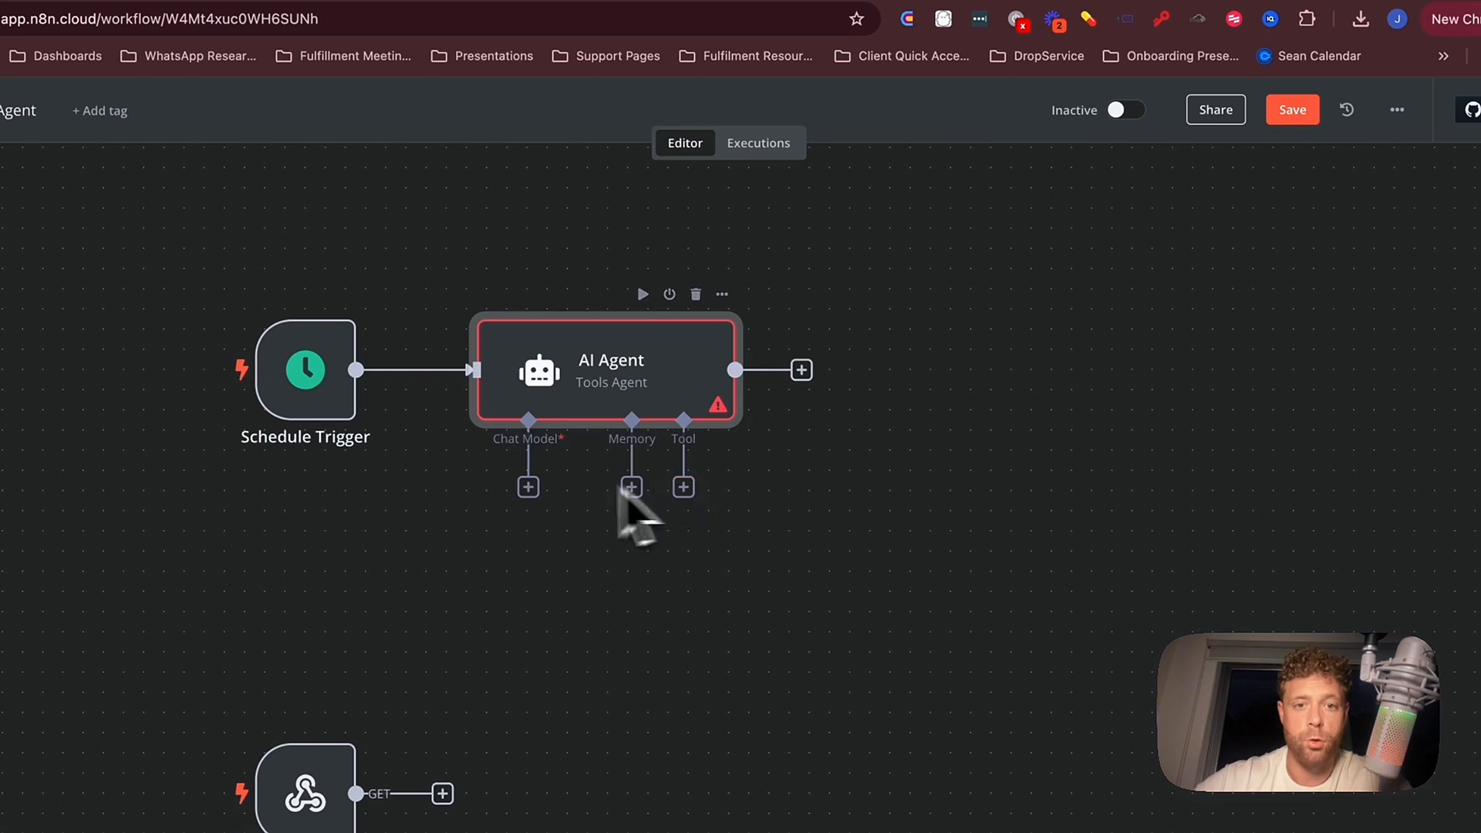
# Attach an OpenAI Chat Model to the AI Agent and start creating a new OpenAI credential for it.
pyautogui.click(527, 487)
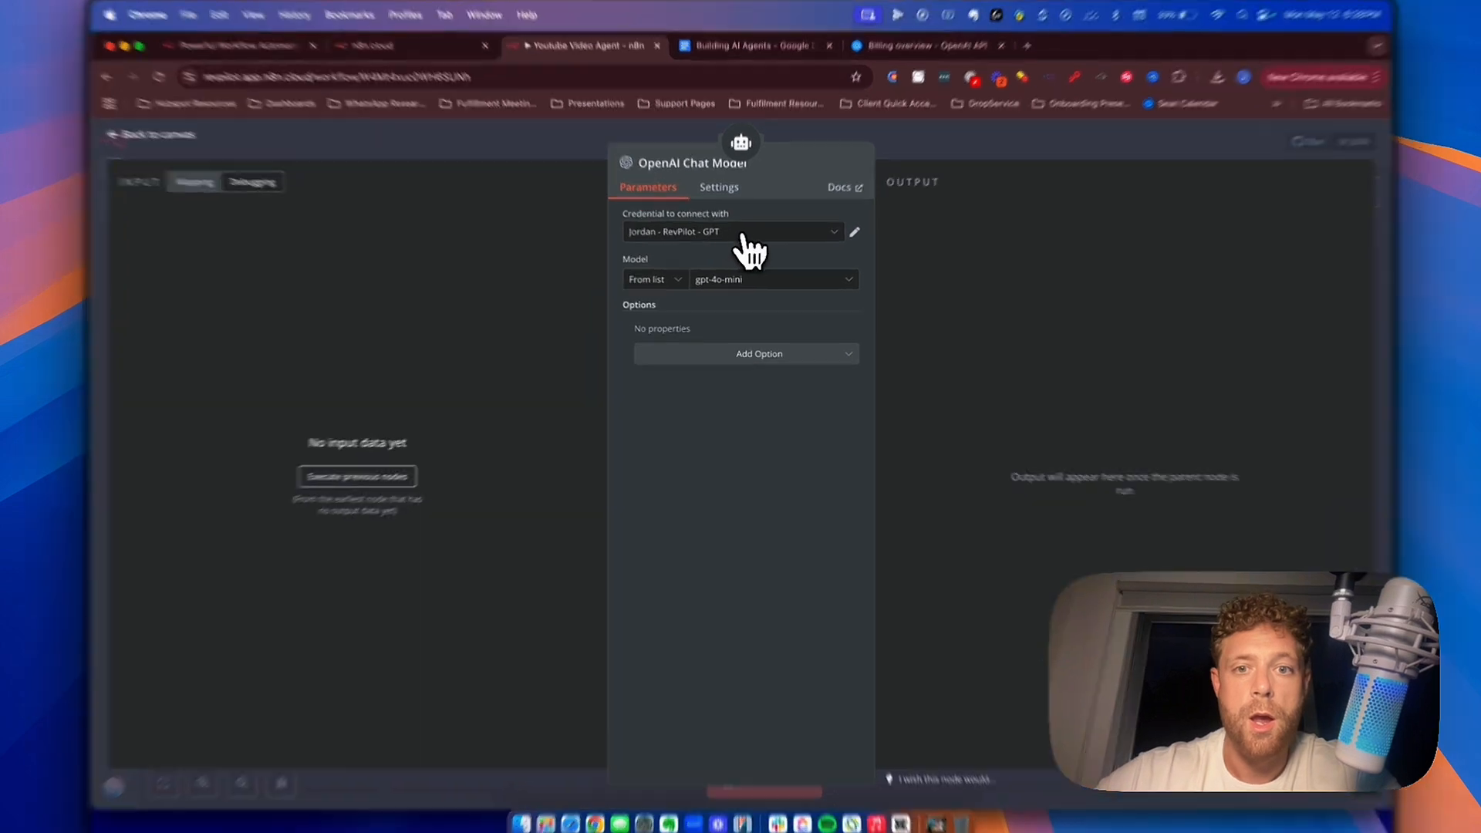
pyautogui.click(742, 242)
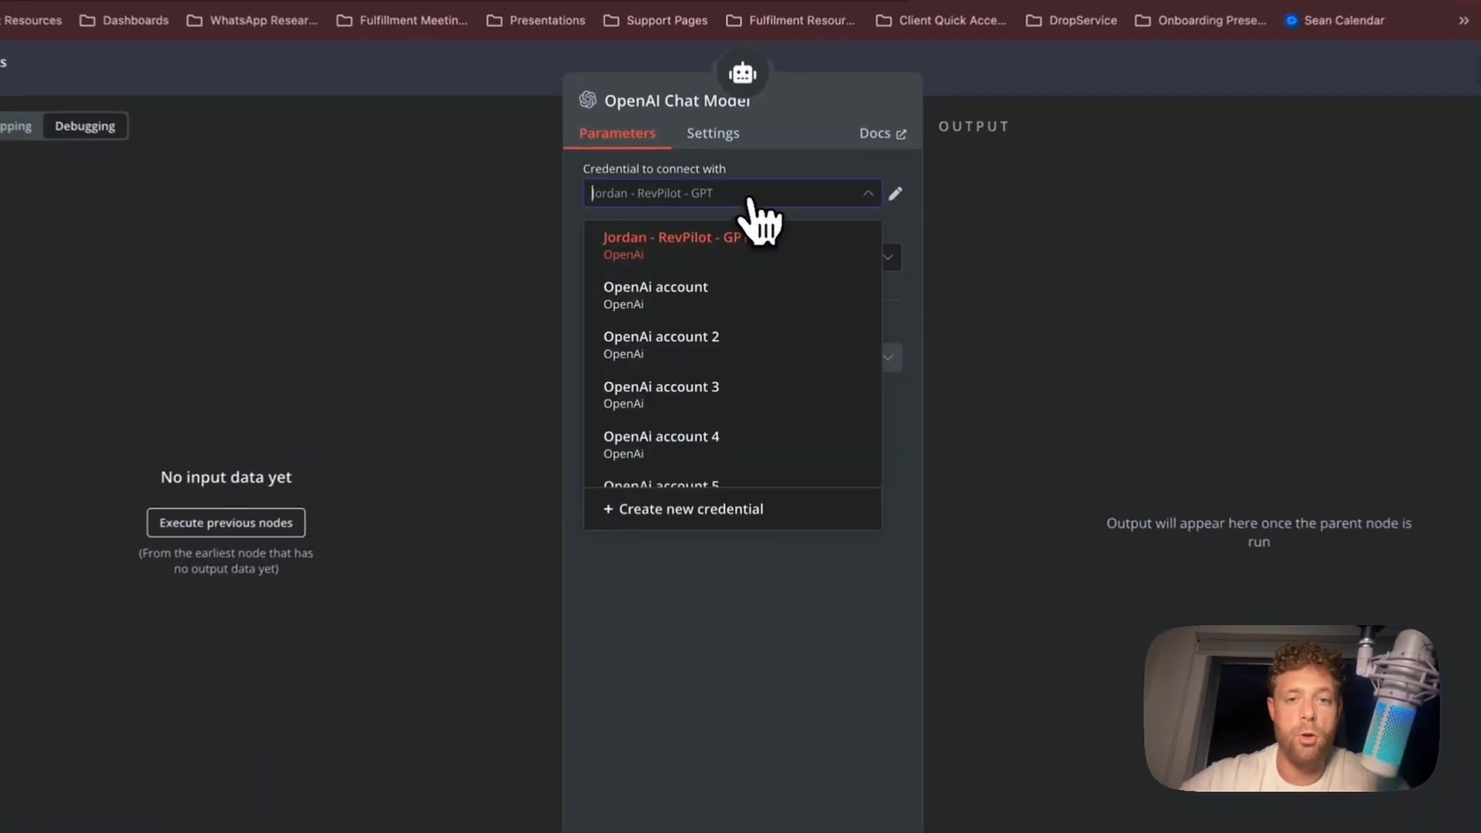
pyautogui.scroll(-3, 691, 436)
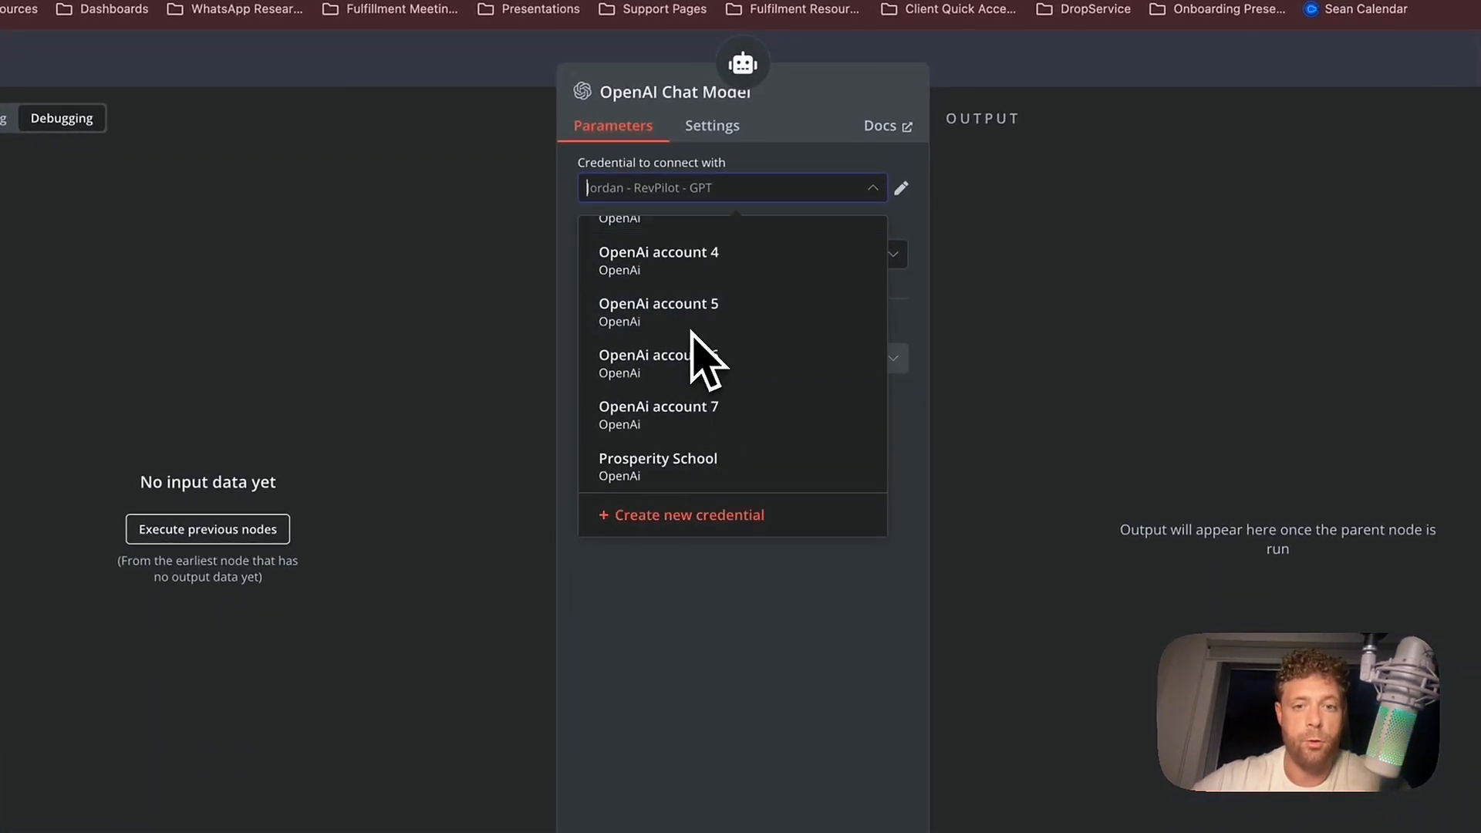
pyautogui.click(710, 517)
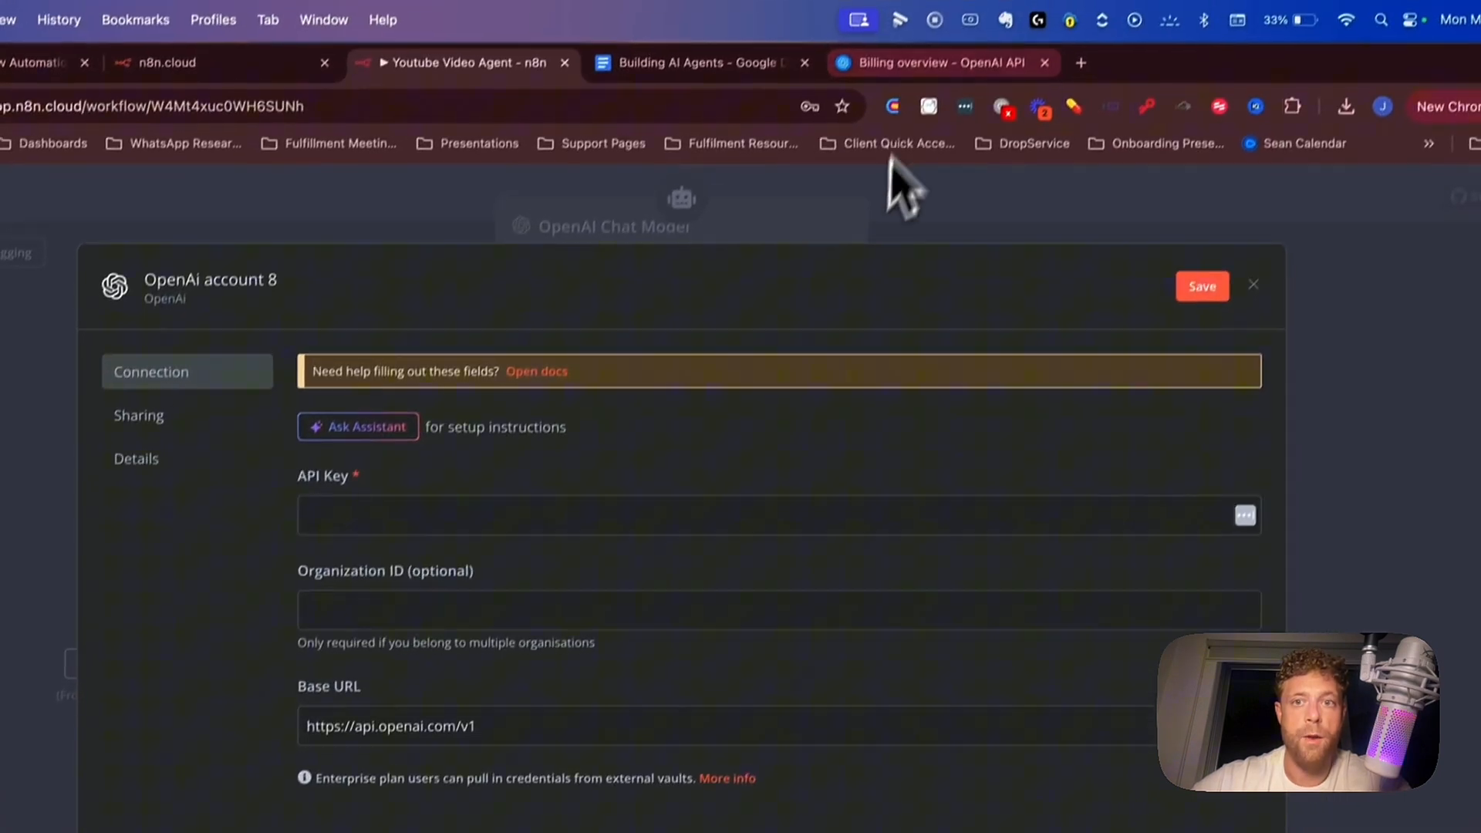
# Switch to the OpenAI platform and open the organization's API keys page in its settings.
pyautogui.click(926, 61)
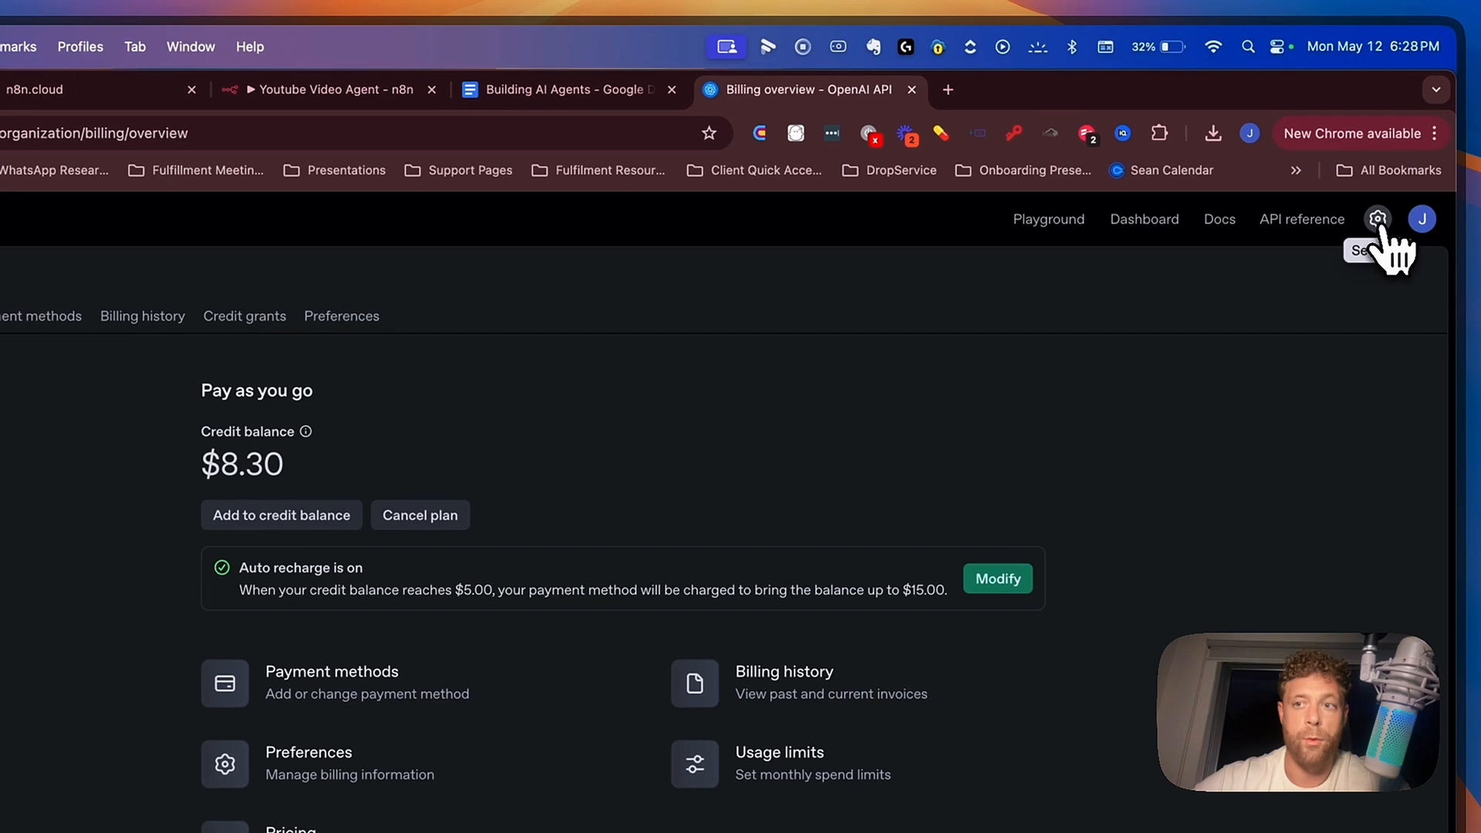
pyautogui.click(1379, 224)
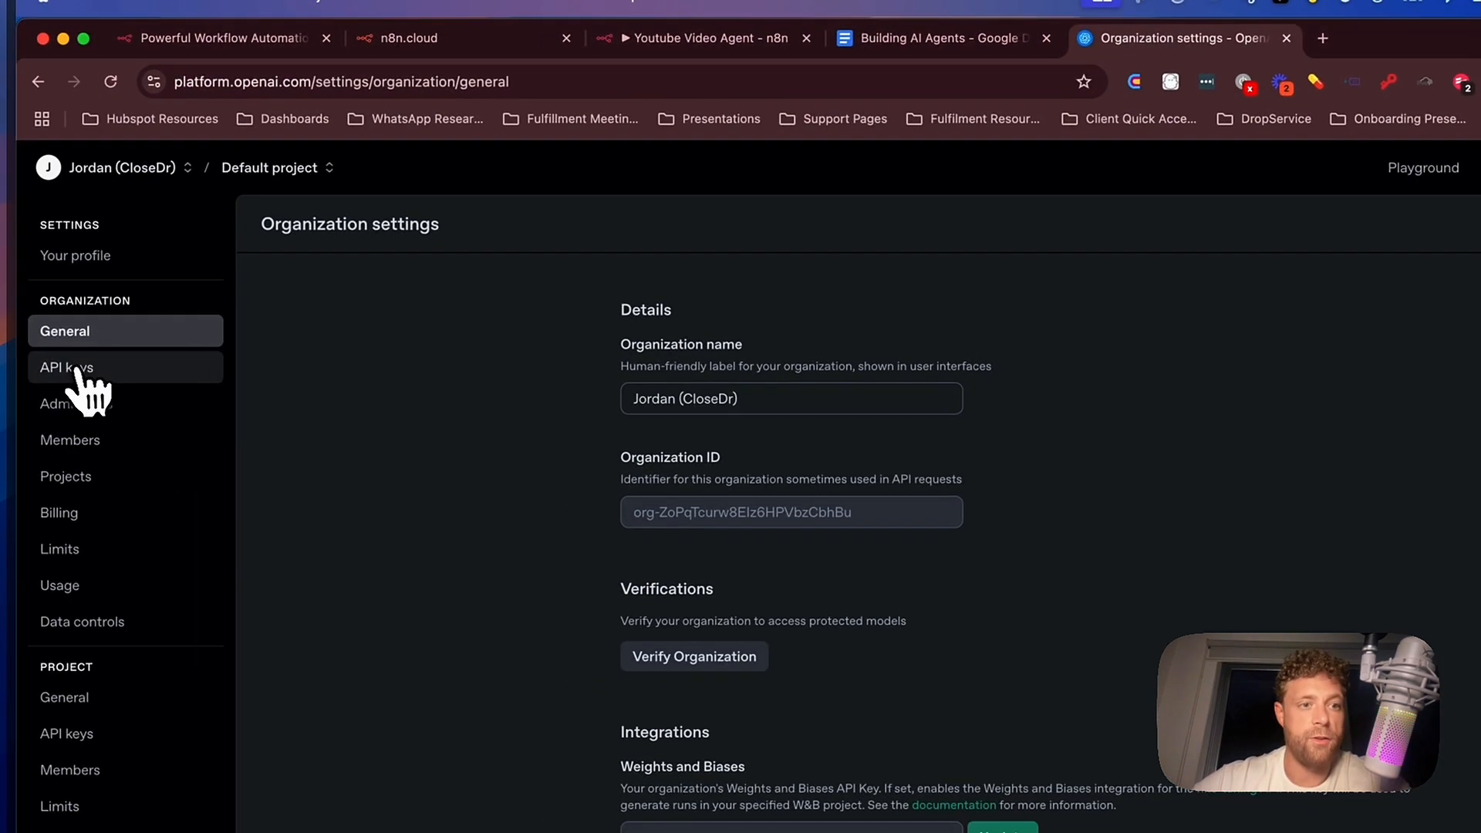
pyautogui.click(98, 369)
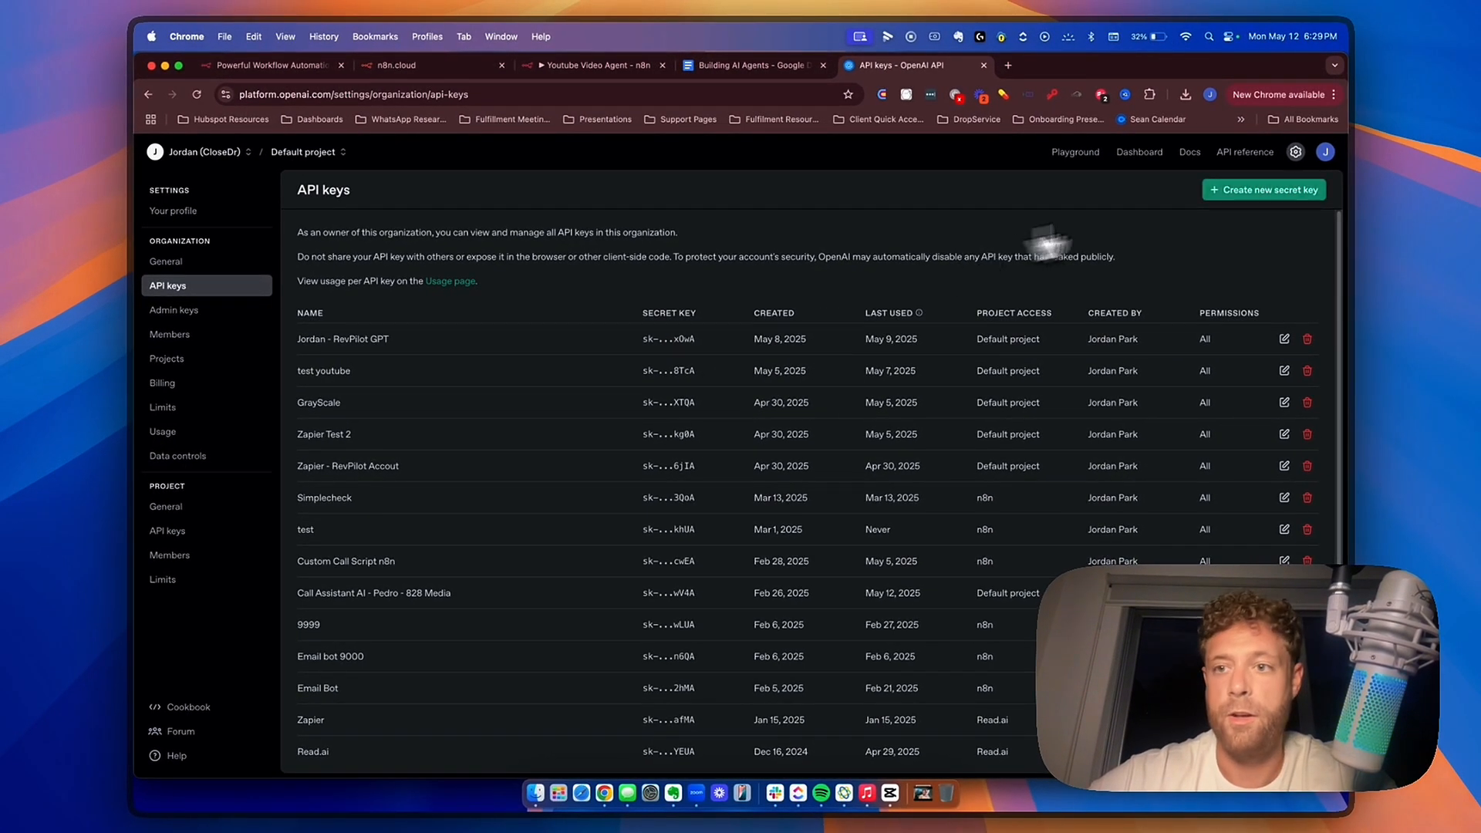
# Create a new secret key named Youtube Video Agent in the Default project and copy the generated key.
pyautogui.click(1254, 195)
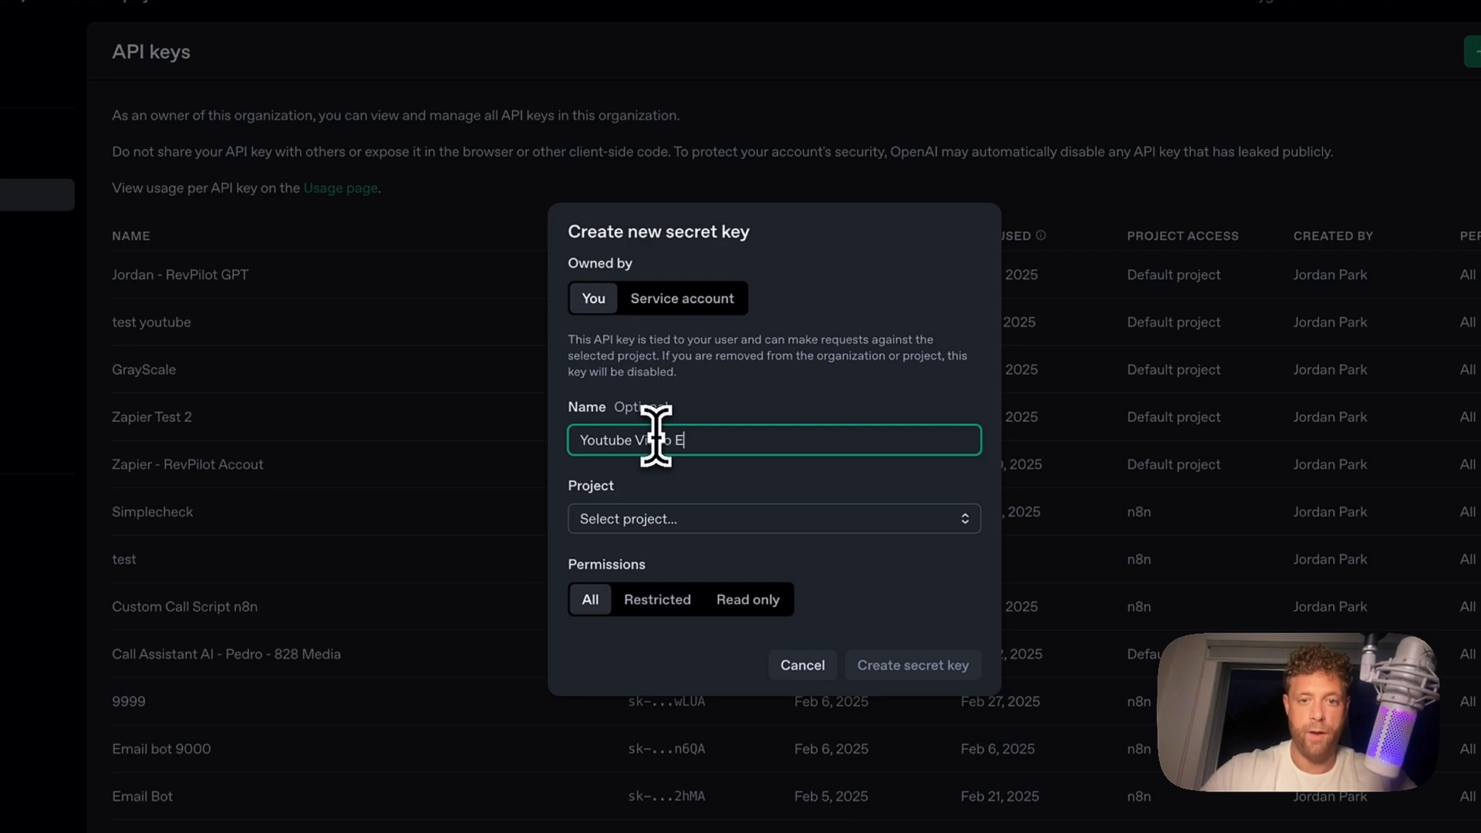
pyautogui.click(645, 518)
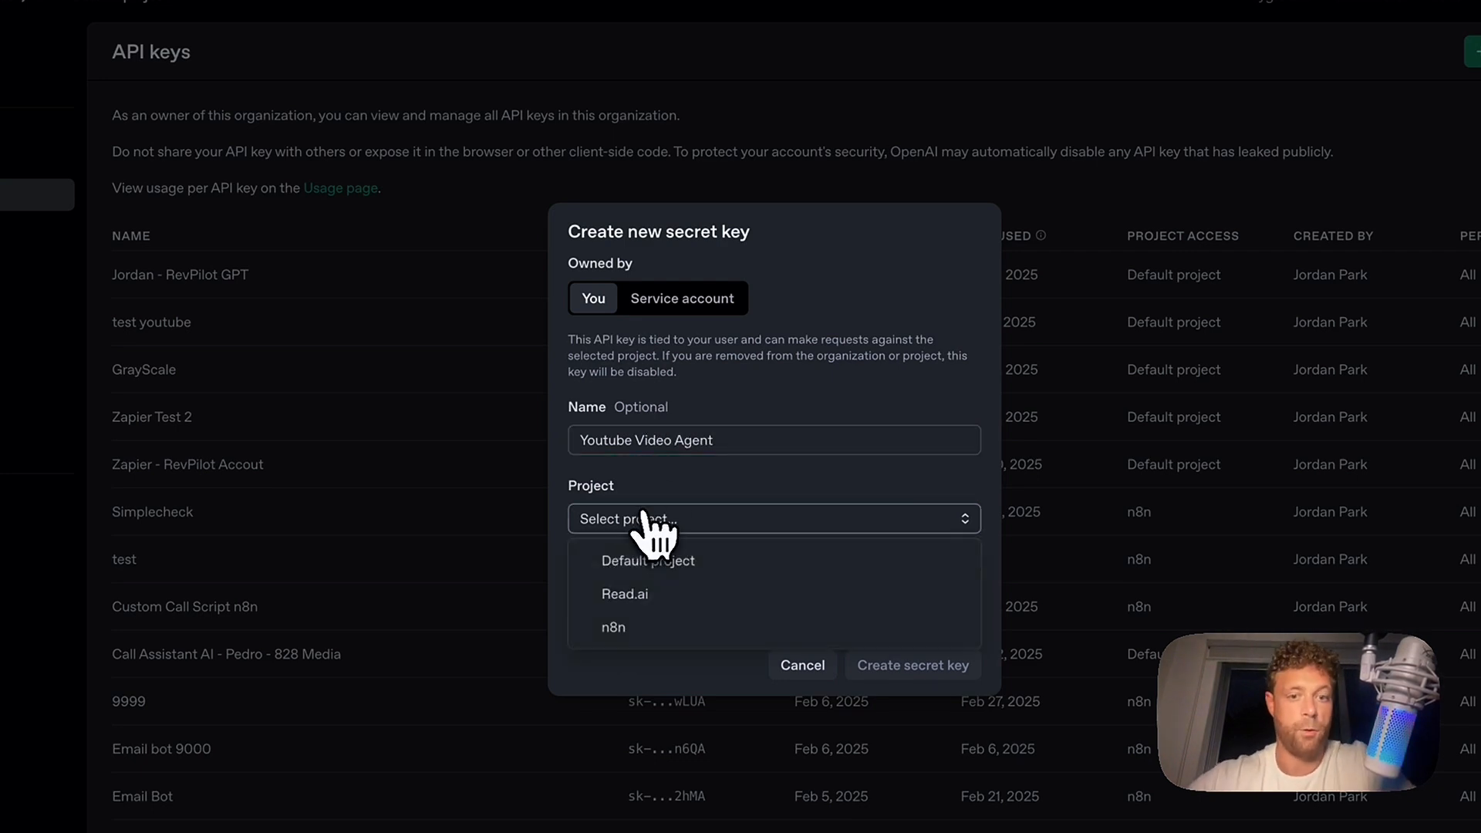
pyautogui.click(672, 560)
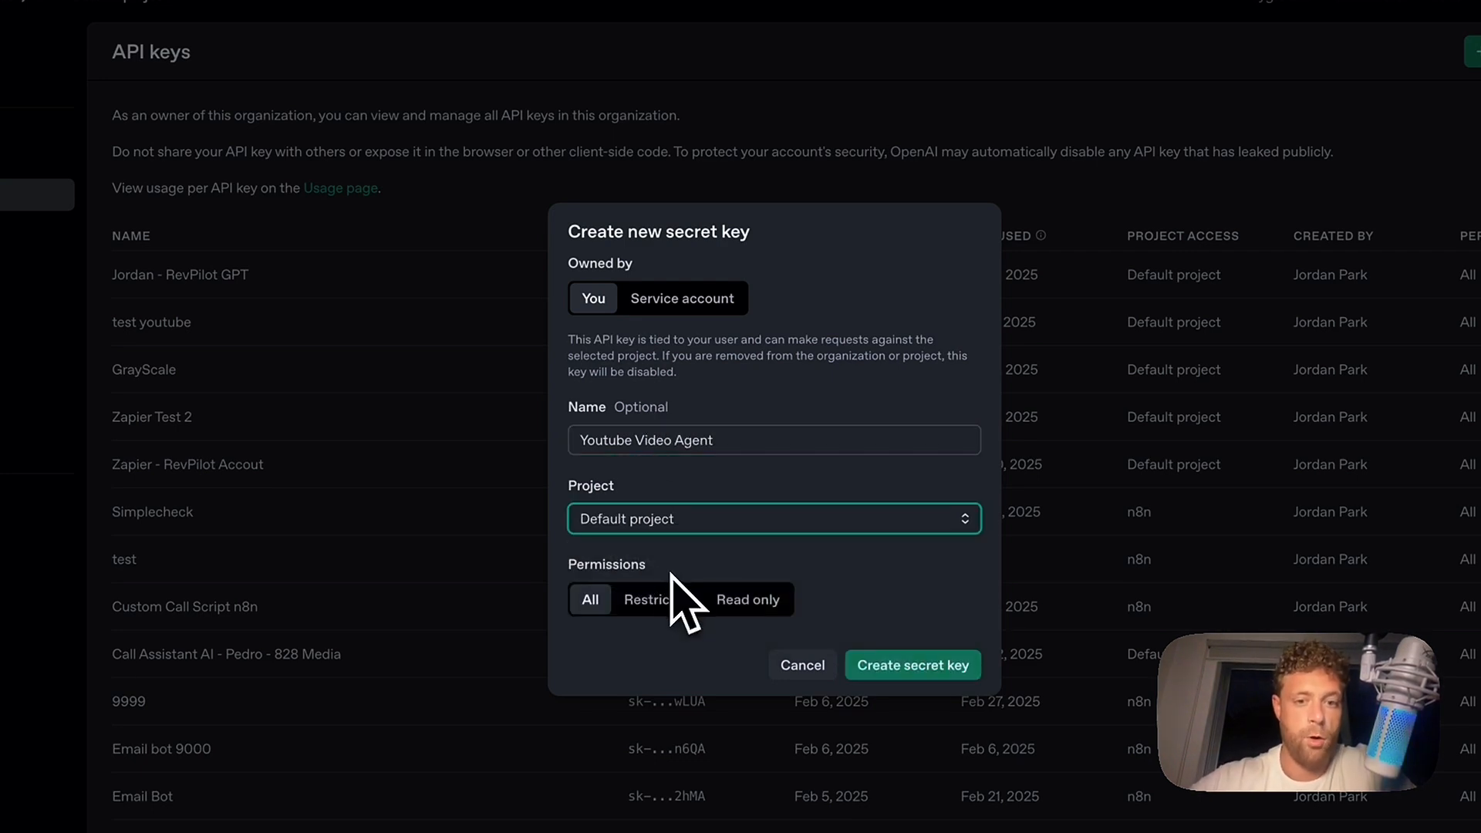
pyautogui.click(903, 667)
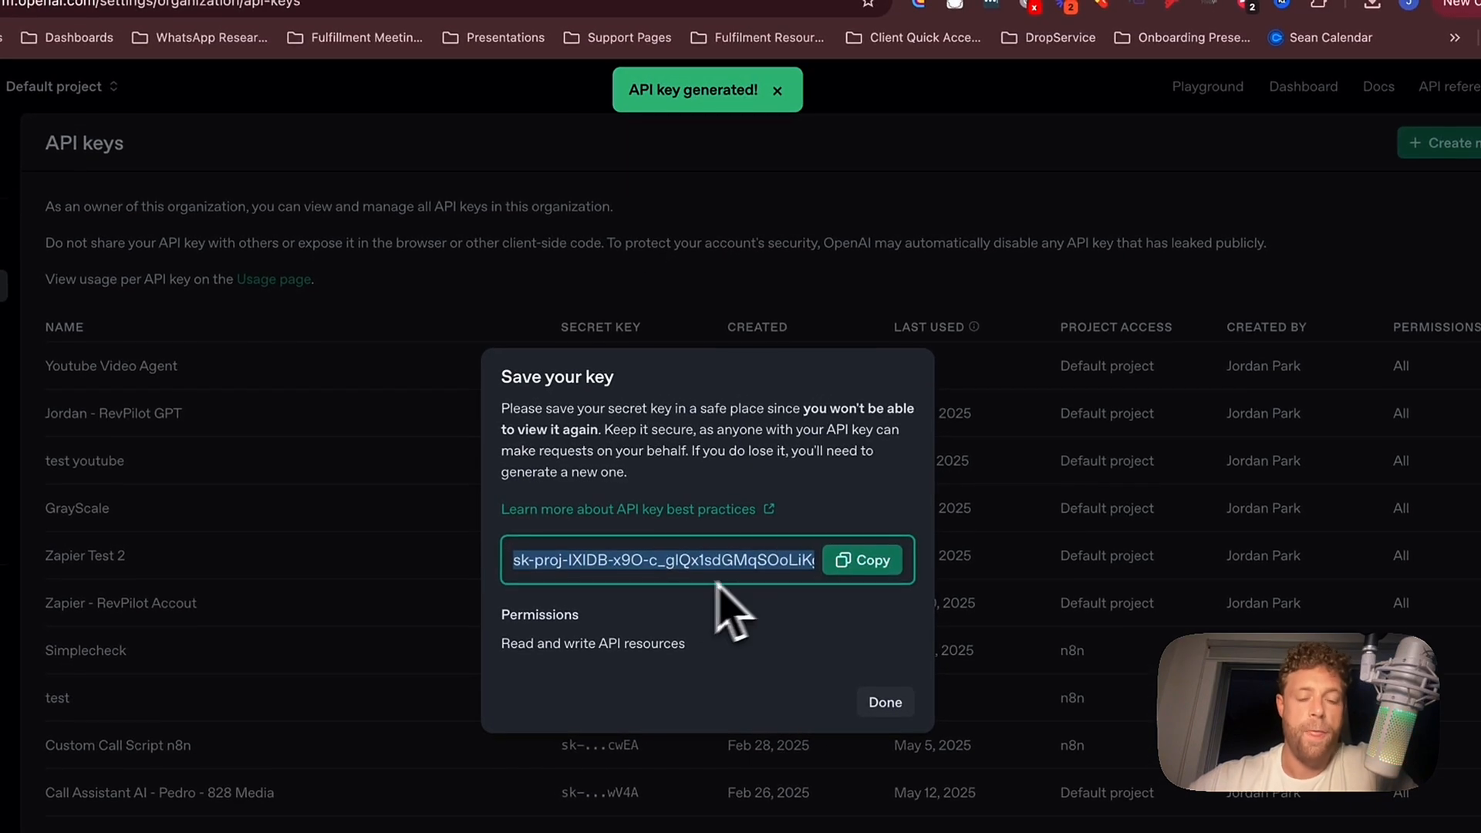
pyautogui.click(856, 569)
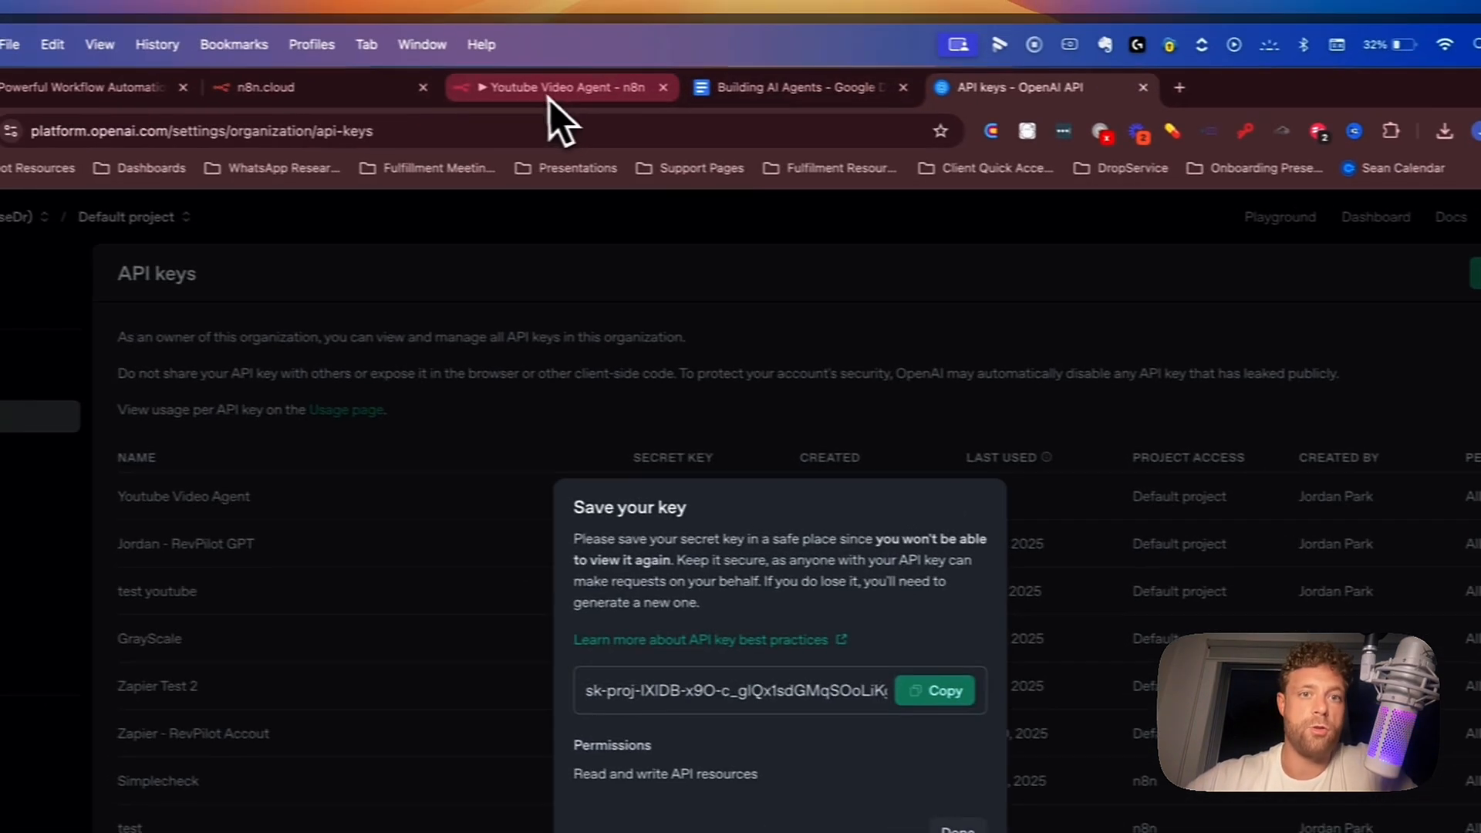
# Return to the Youtube Video Agent workflow in n8n and paste the copied API key into the new OpenAI credential.
pyautogui.click(428, 65)
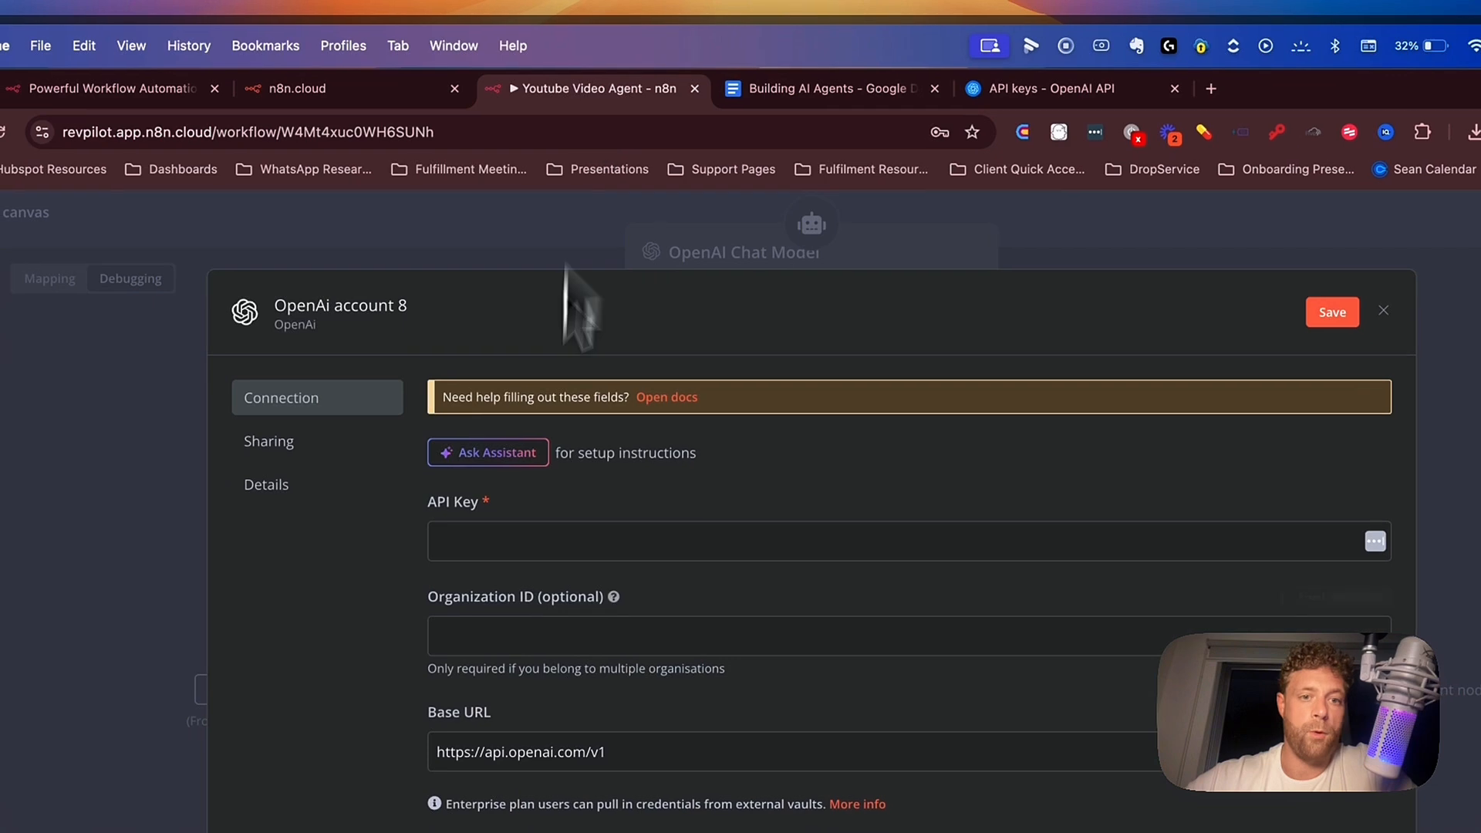
pyautogui.click(568, 426)
pyautogui.press('super+v')
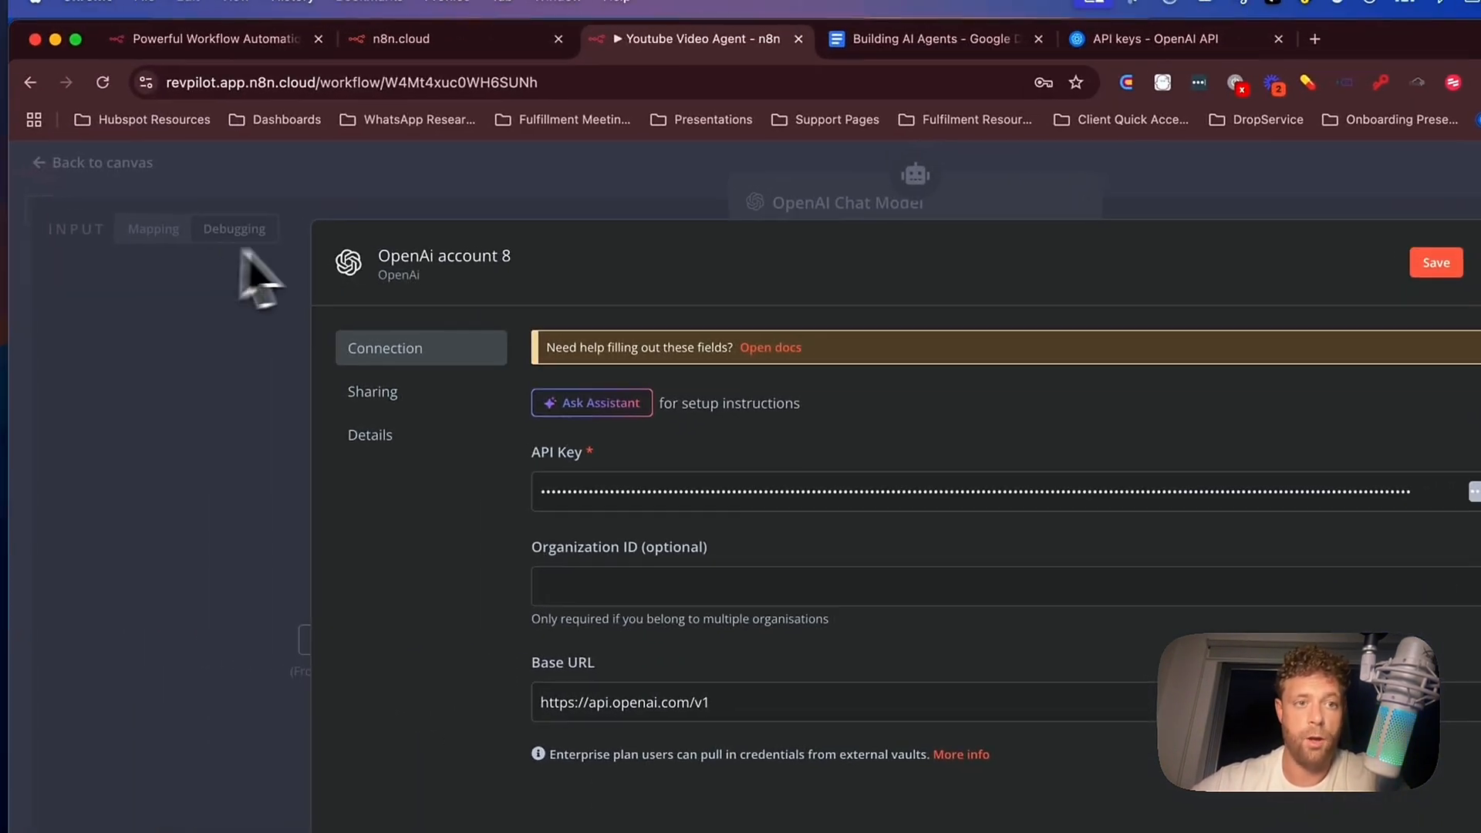
# Rename the OpenAI credential as Youtube AI Agent, save it, dismiss the browser's password offer and close the credential.
pyautogui.click(486, 257)
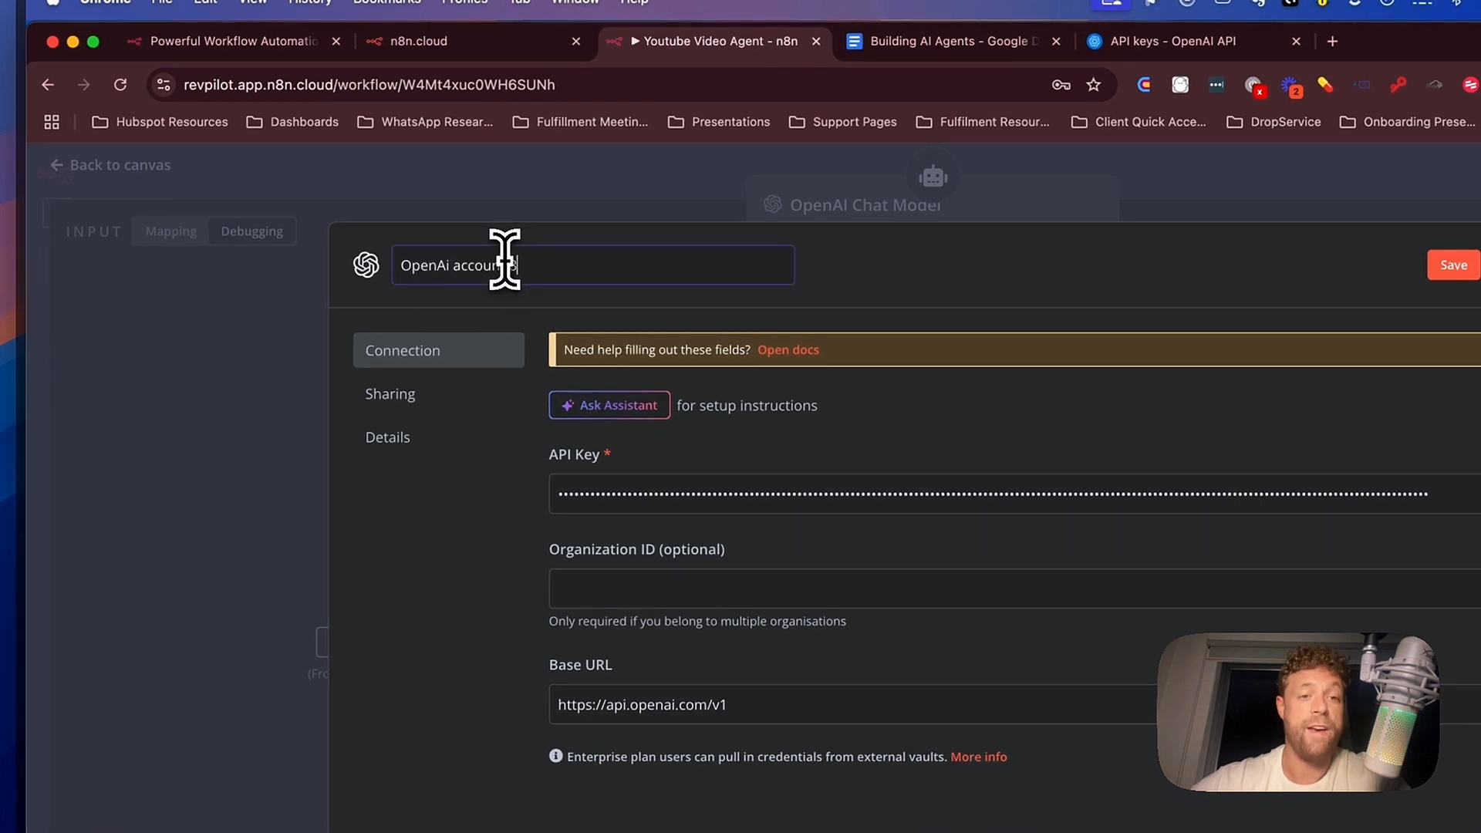
pyautogui.press('super+a')
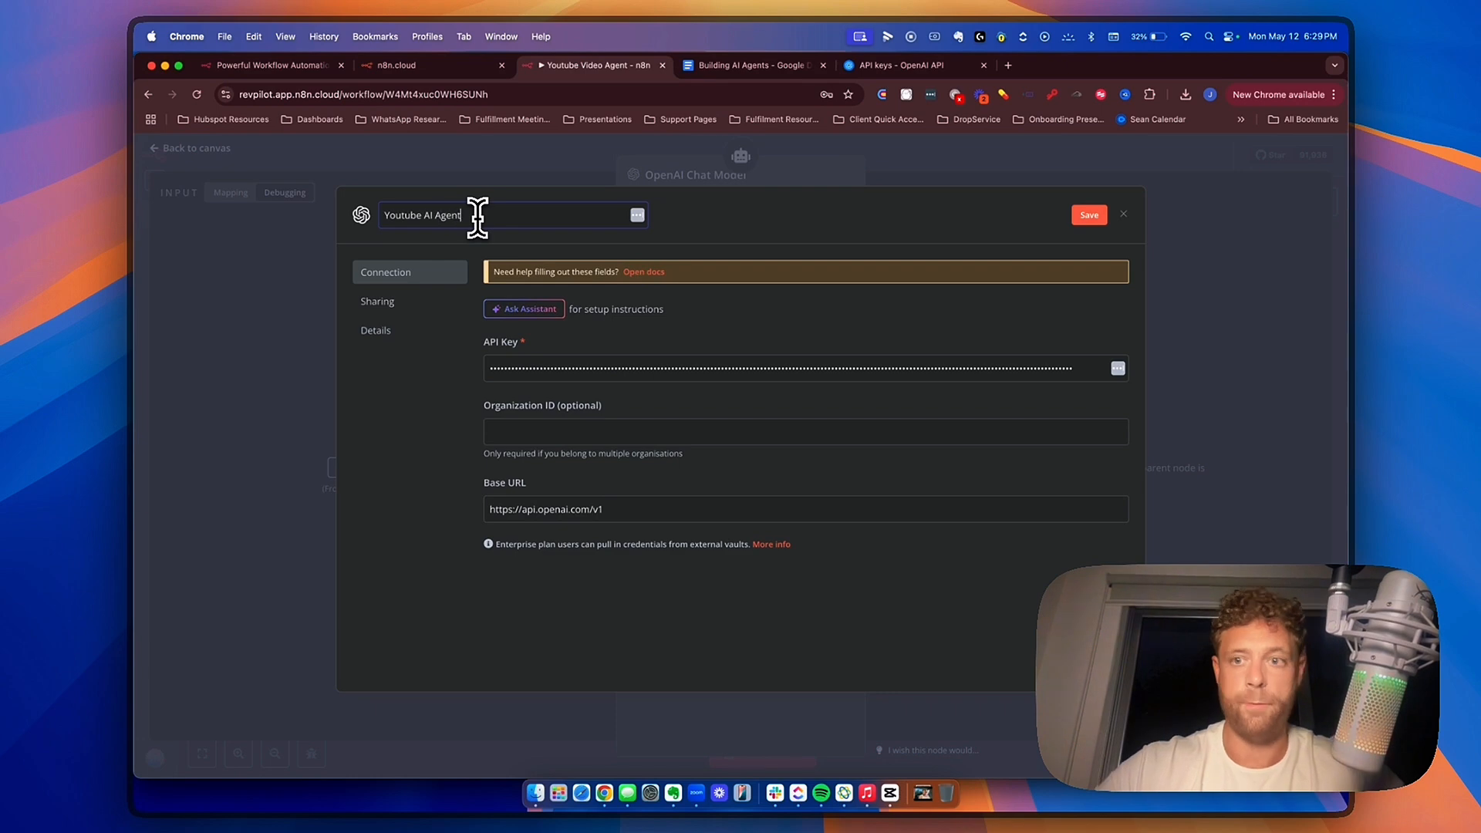
pyautogui.click(1089, 215)
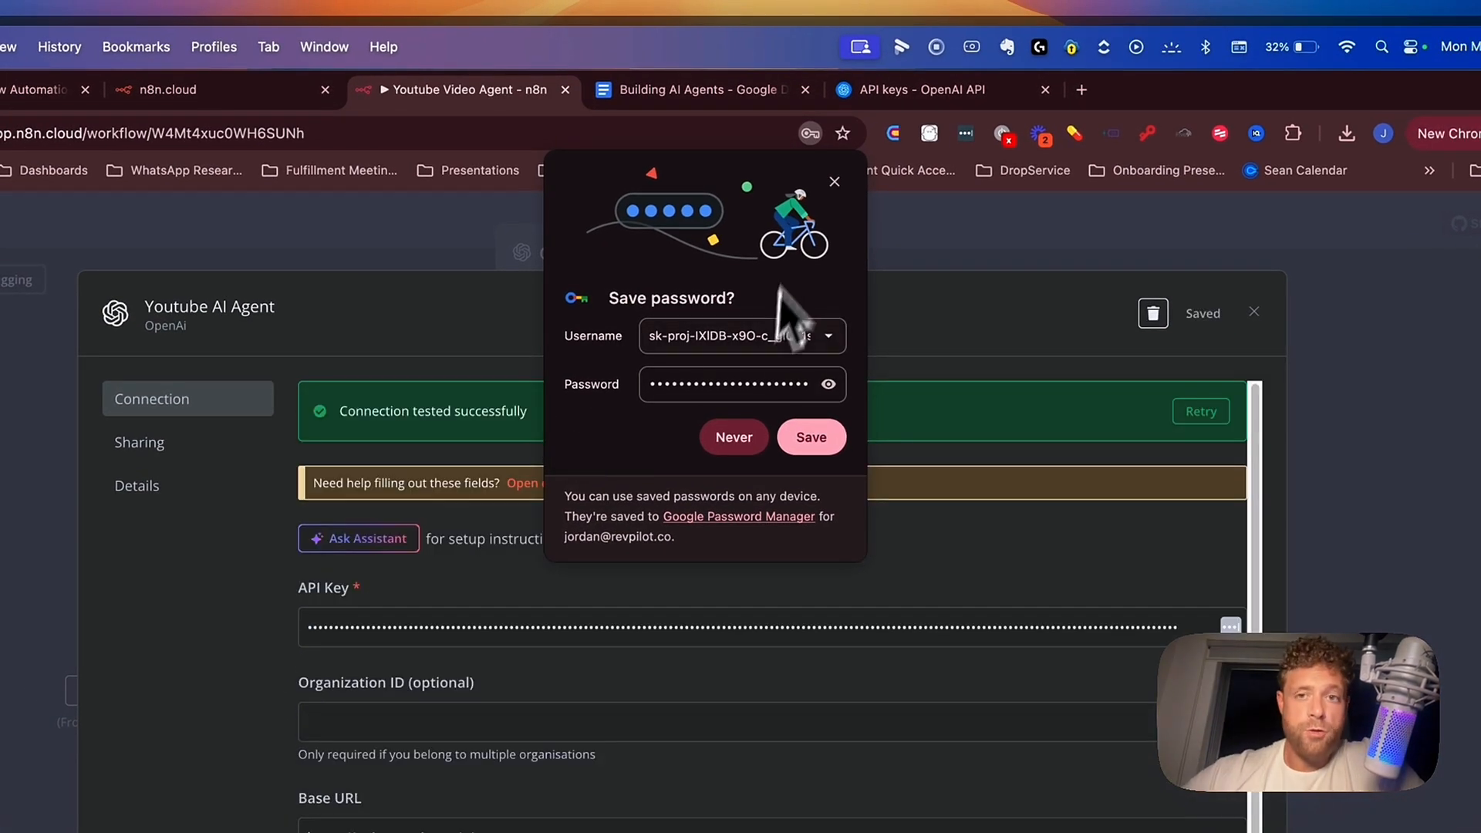
pyautogui.click(835, 183)
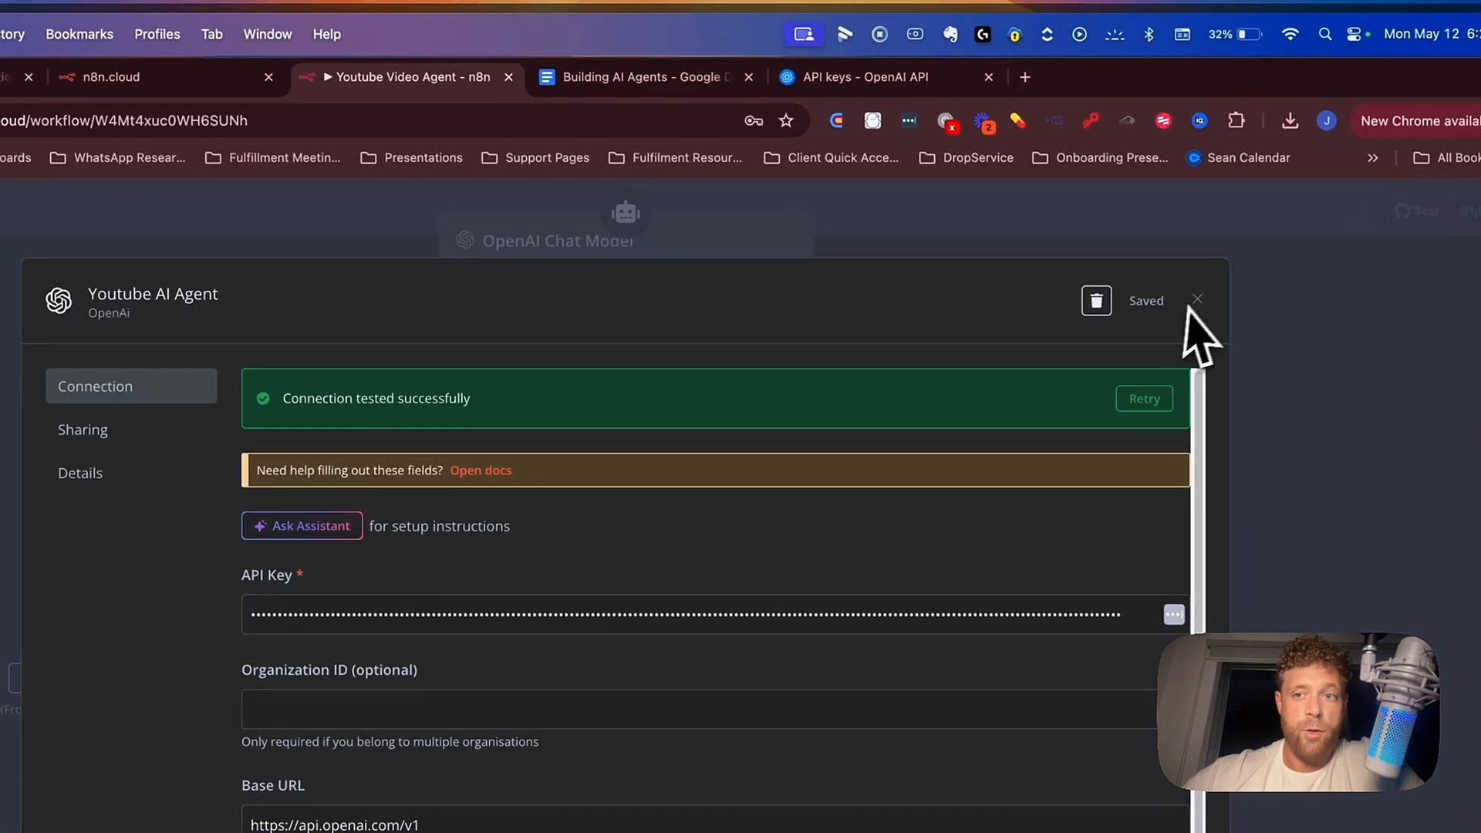
pyautogui.click(1254, 311)
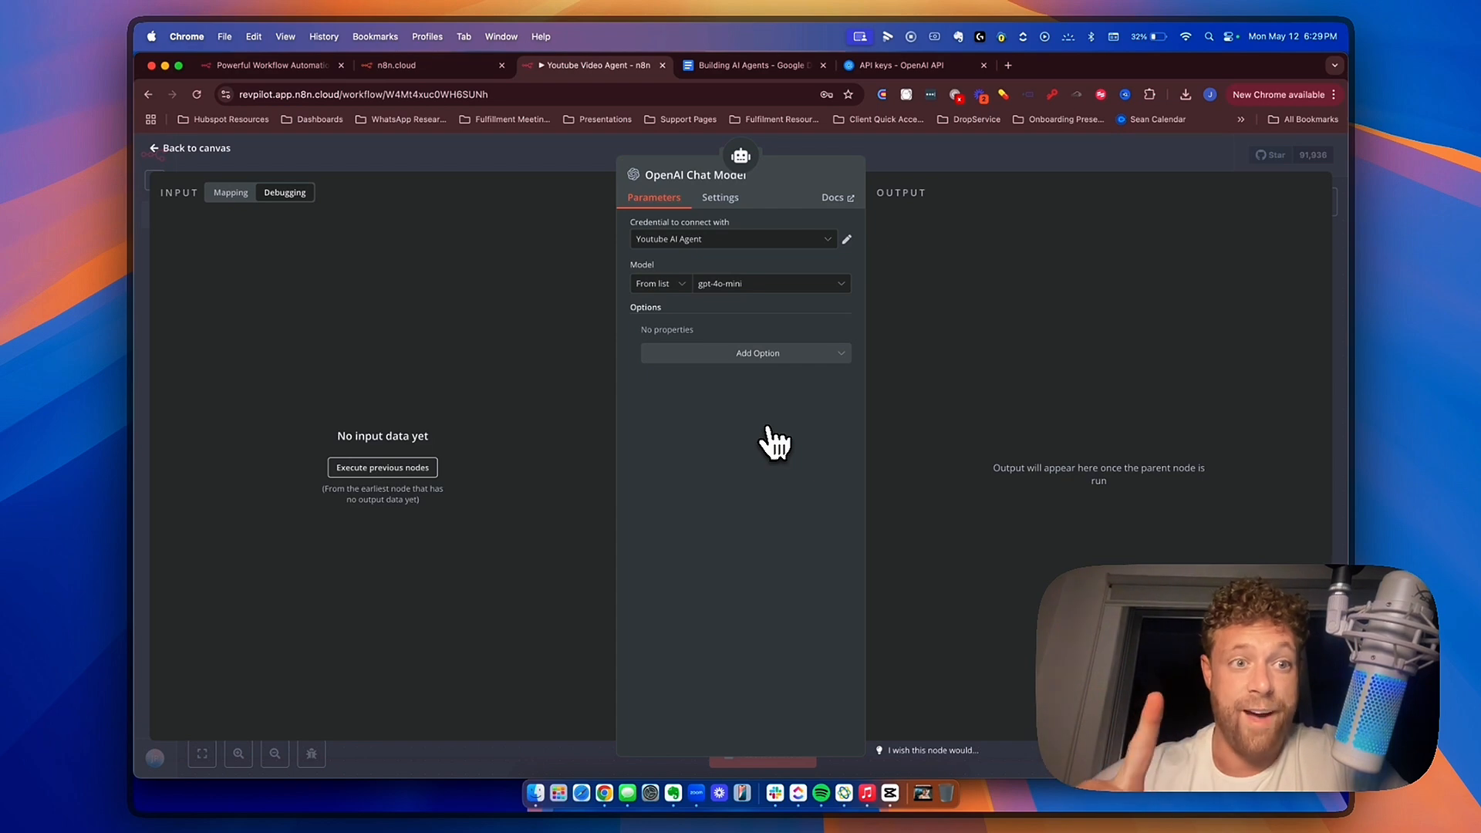
# Use the Youtube AI Agent credential in the OpenAI Chat Model, set its model to gpt-4o and return to the canvas.
pyautogui.click(687, 240)
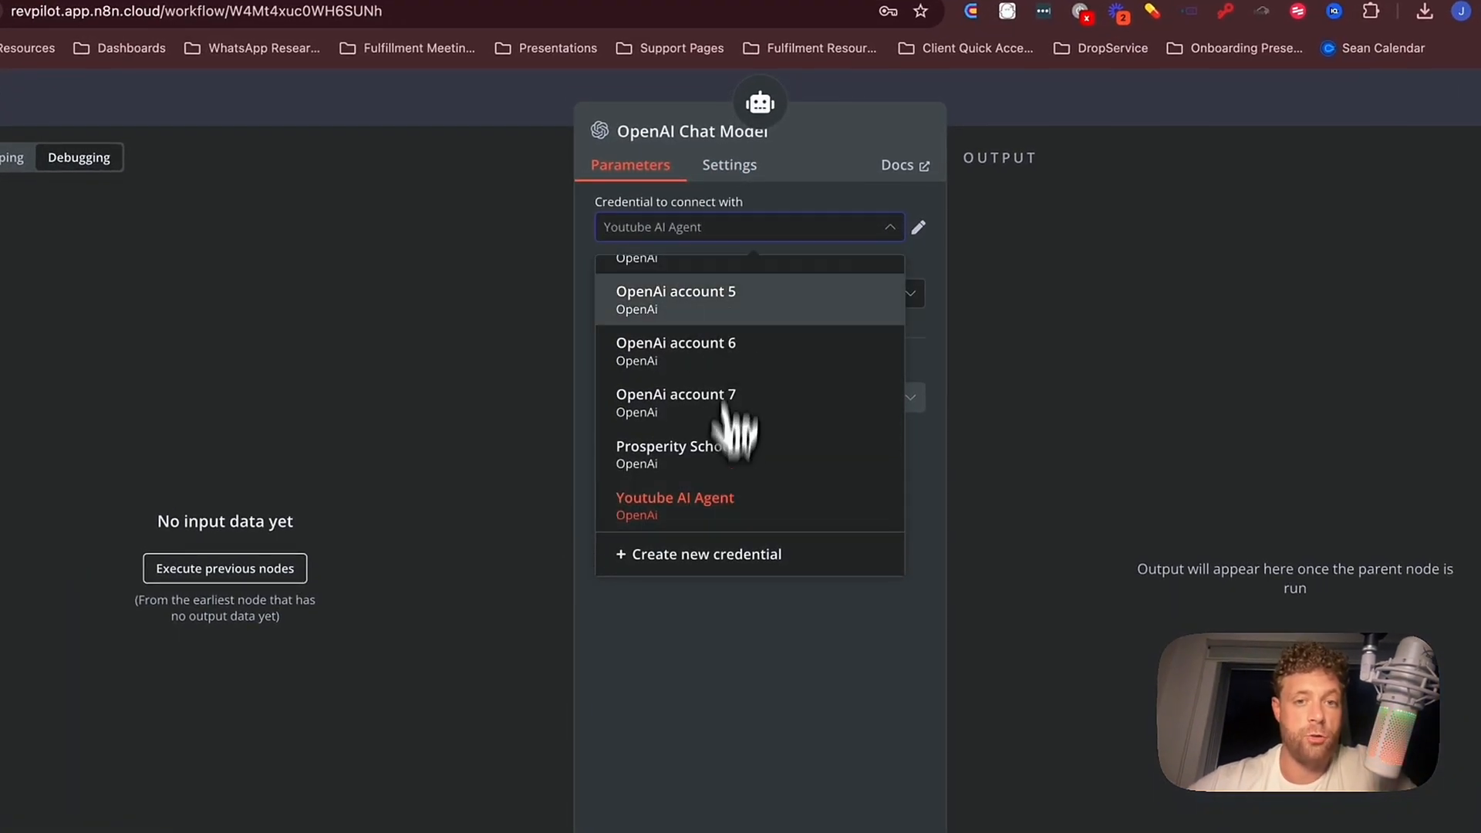
pyautogui.click(728, 760)
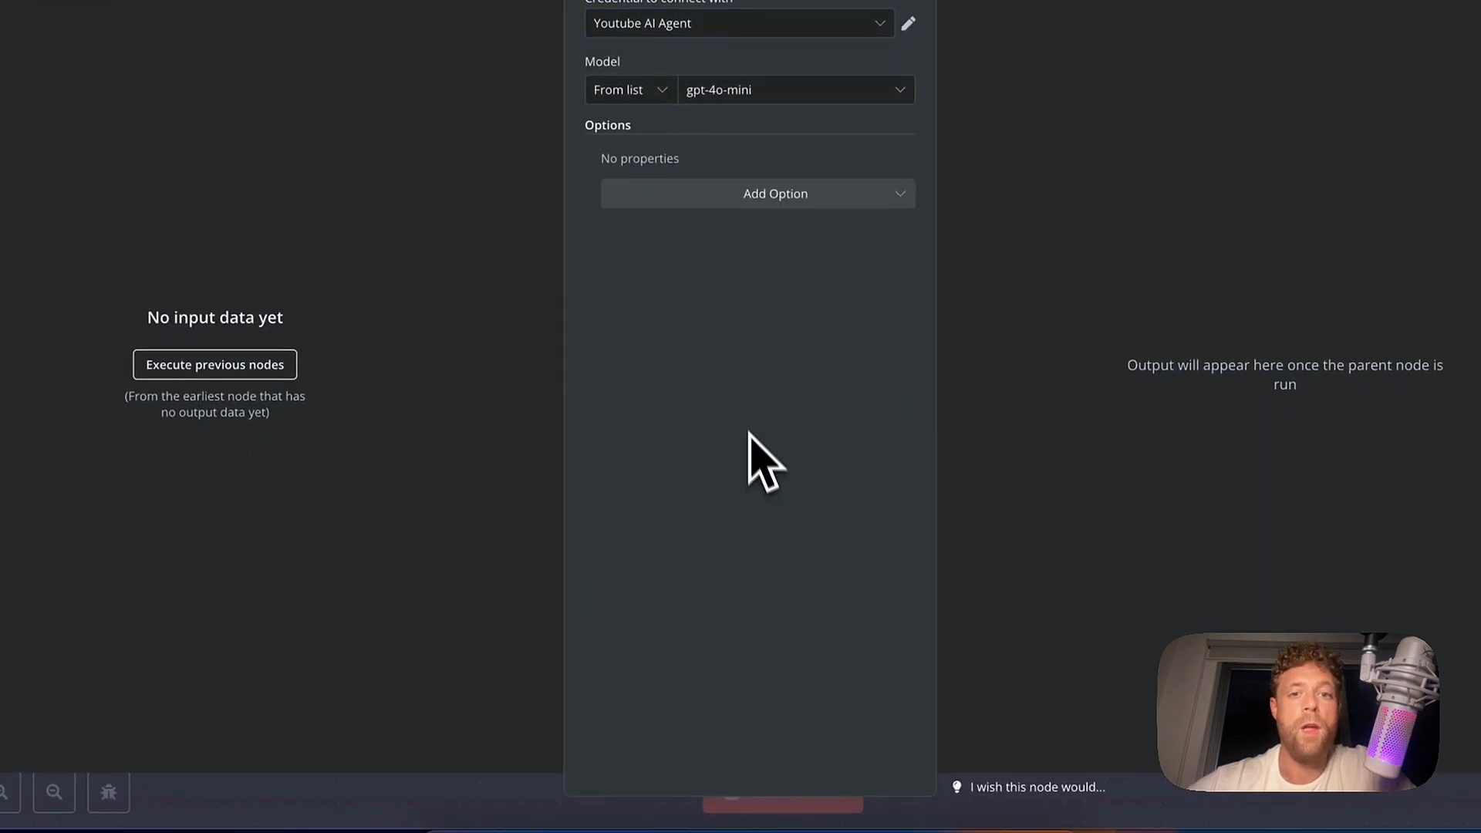
pyautogui.click(714, 95)
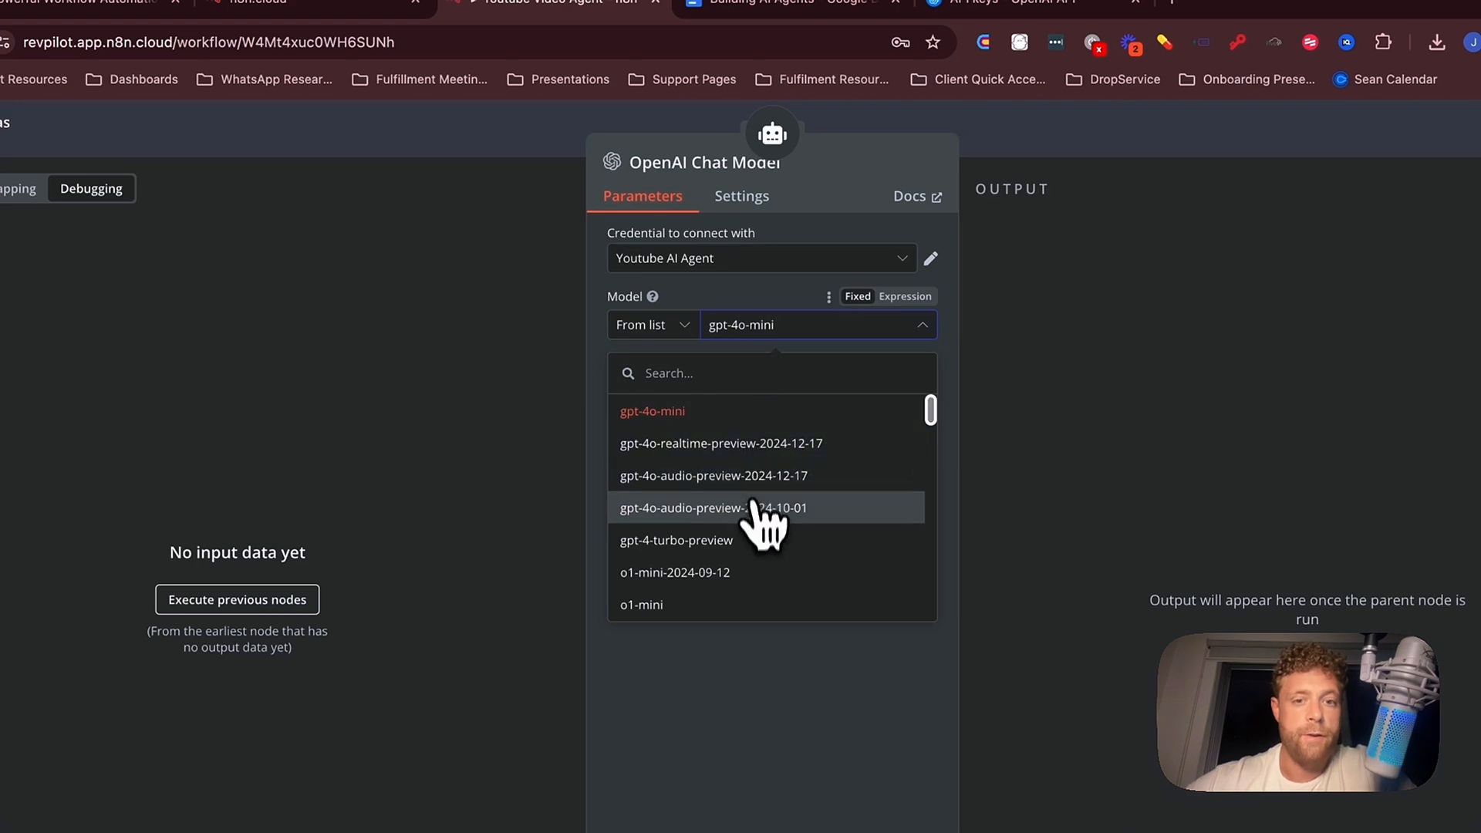
pyautogui.scroll(-5, 764, 525)
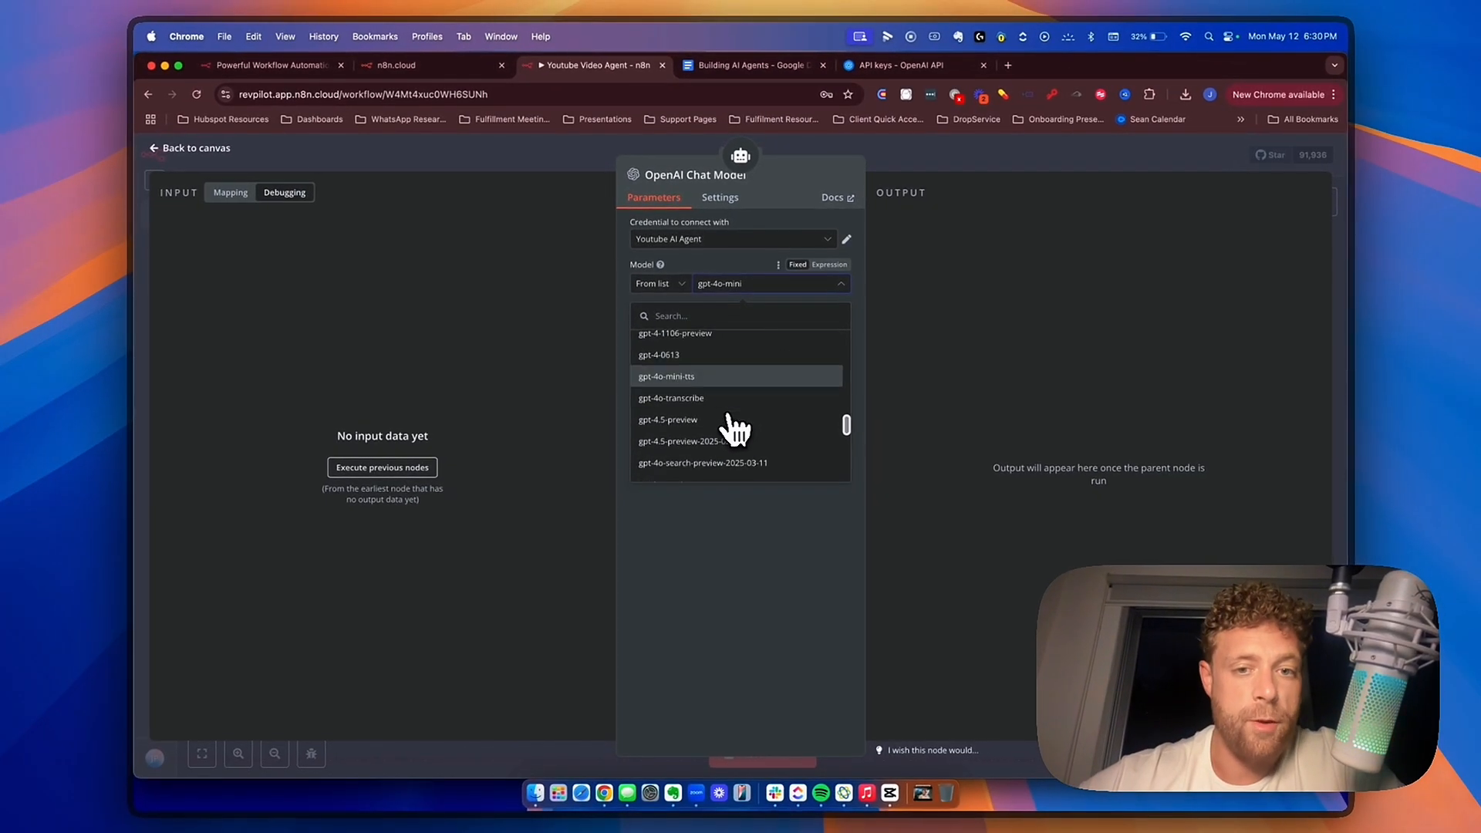
pyautogui.scroll(-4, 737, 428)
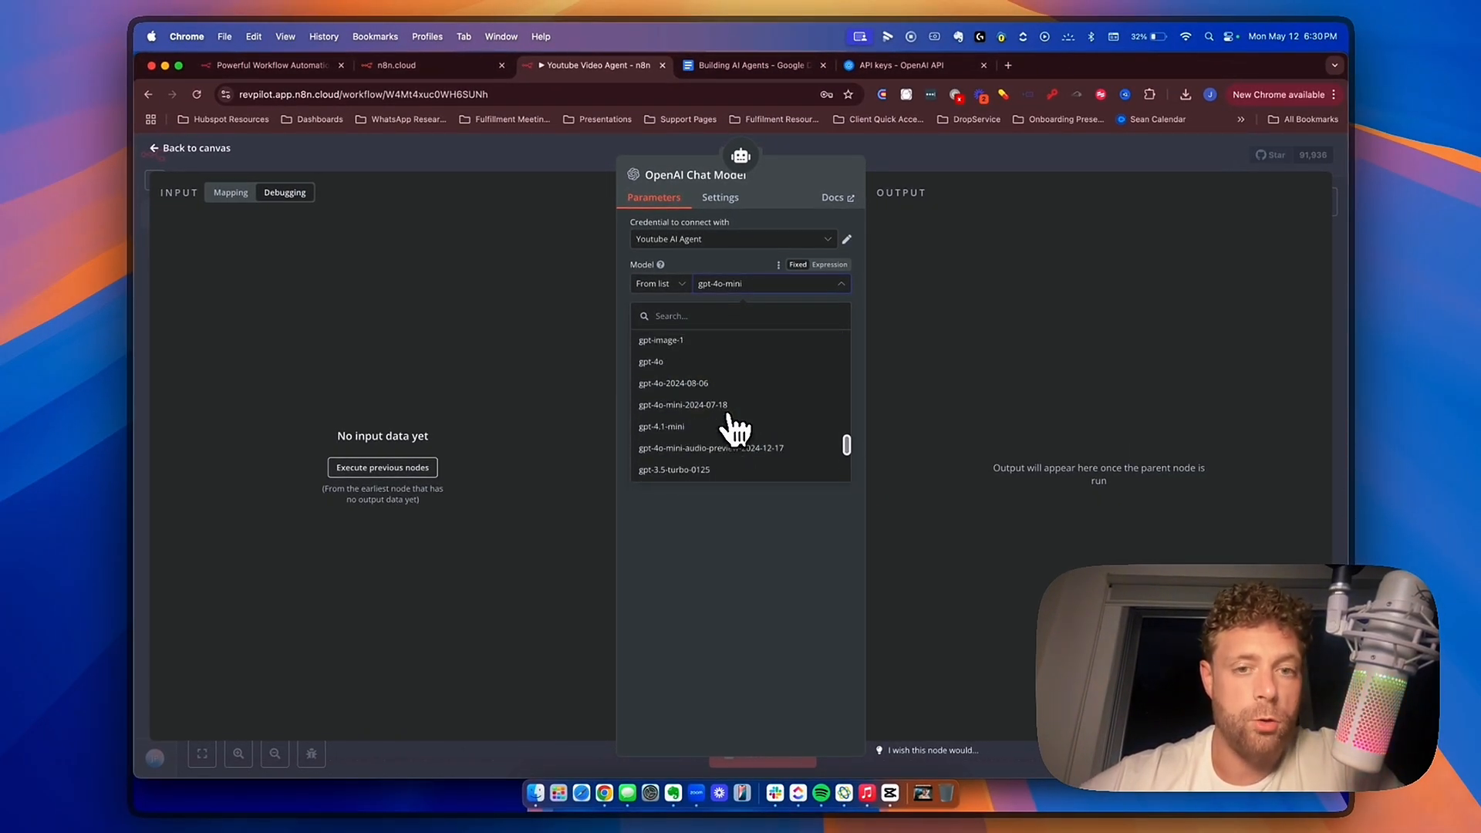
pyautogui.scroll(2, 733, 424)
pyautogui.click(679, 395)
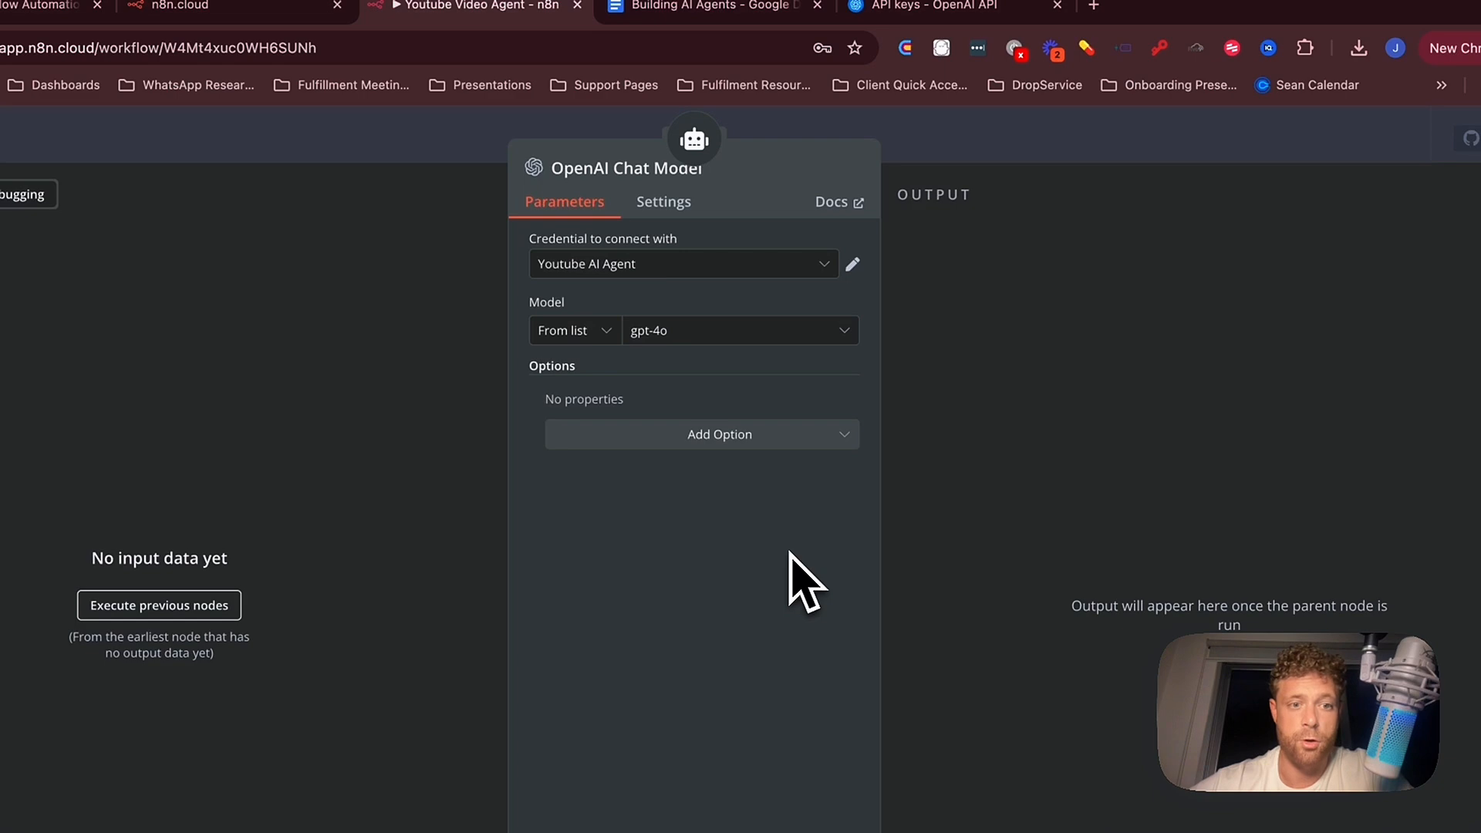
pyautogui.click(1019, 154)
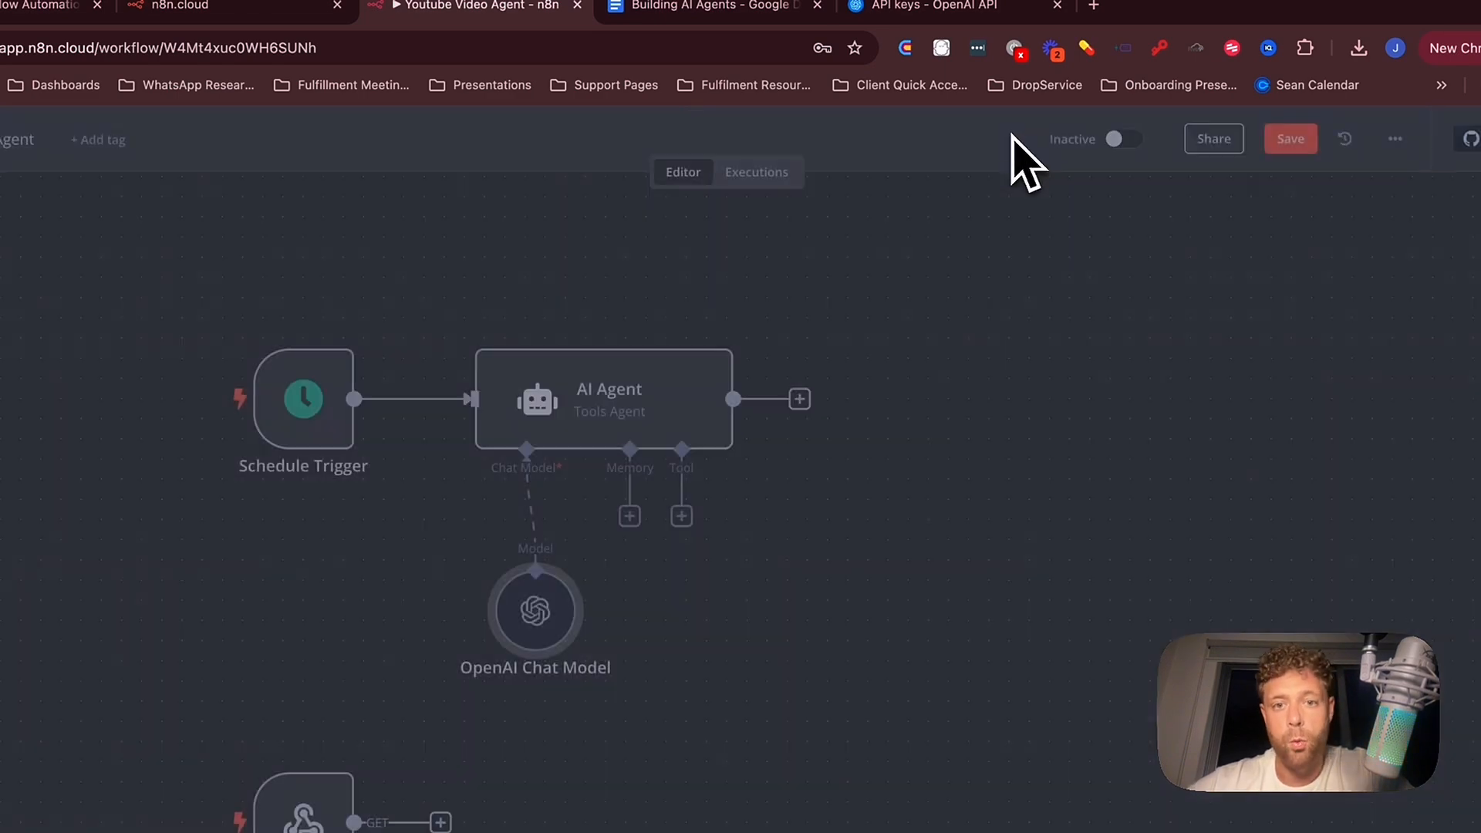
# Move the OpenAI Chat Model node to the lower left of the AI Agent and attach a Window Buffer Memory to the agent.
pyautogui.moveTo(585, 487); pyautogui.dragTo(483, 463)
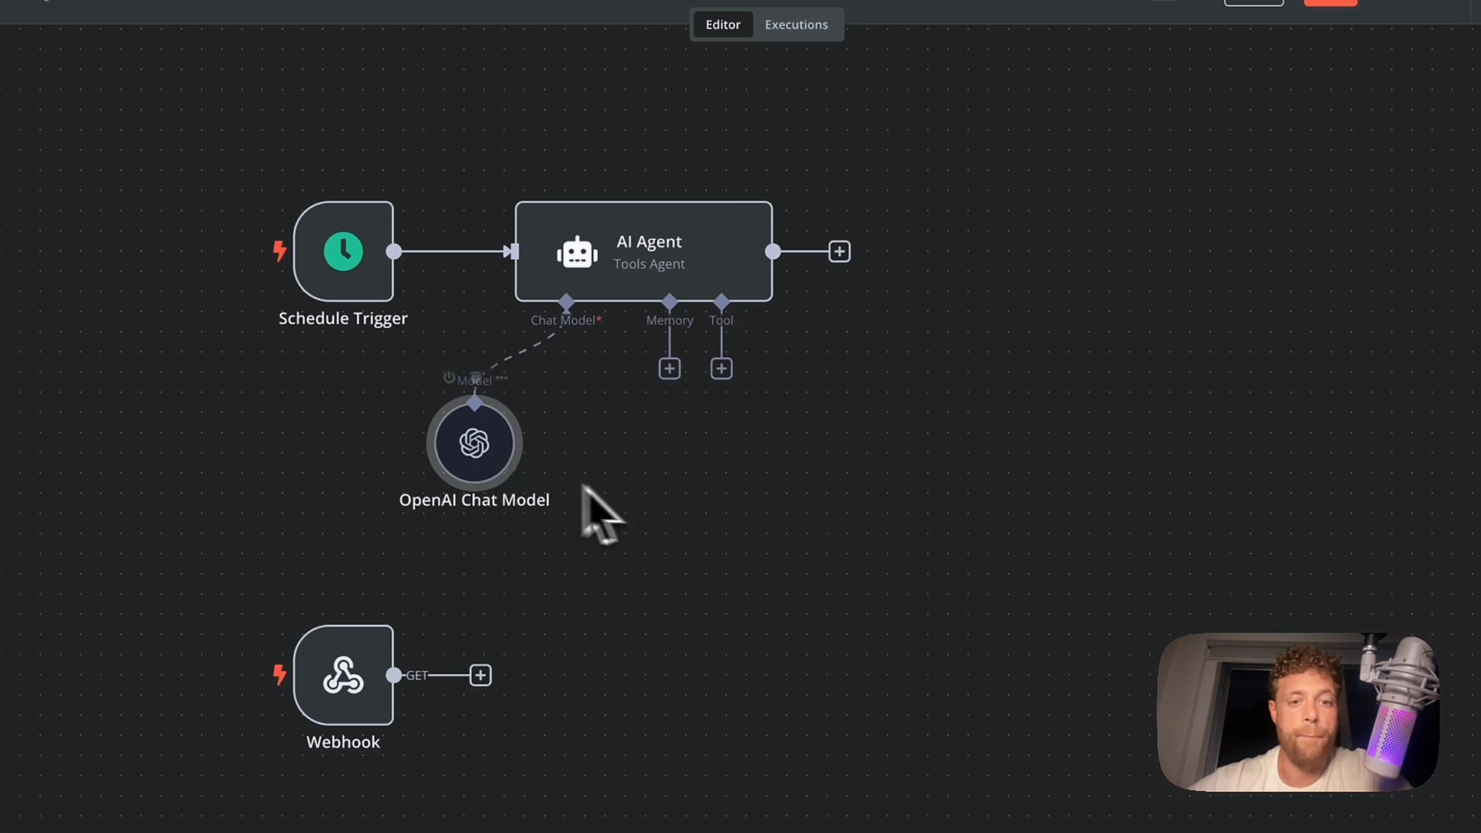
pyautogui.click(670, 368)
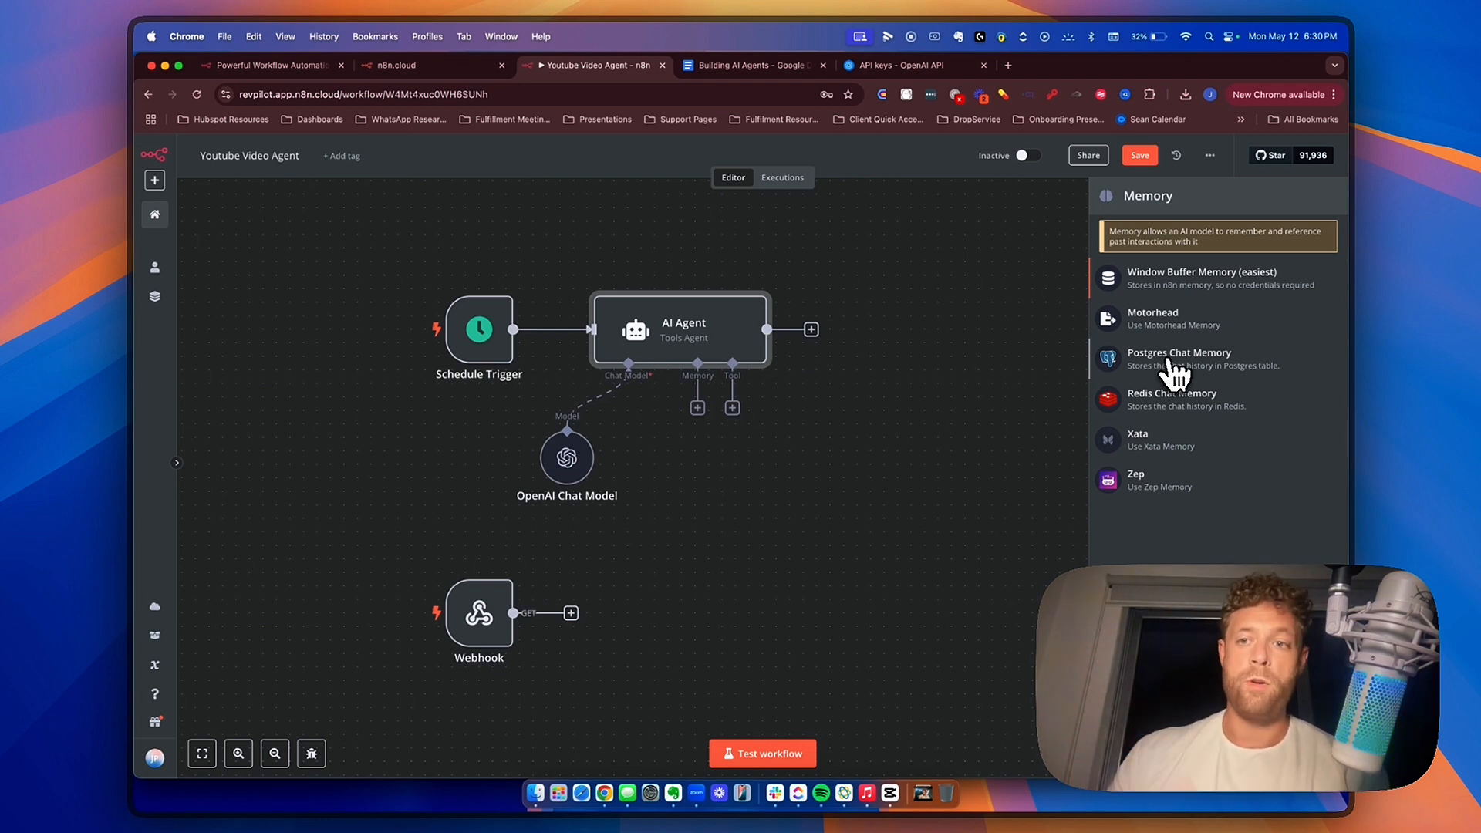
pyautogui.click(1188, 278)
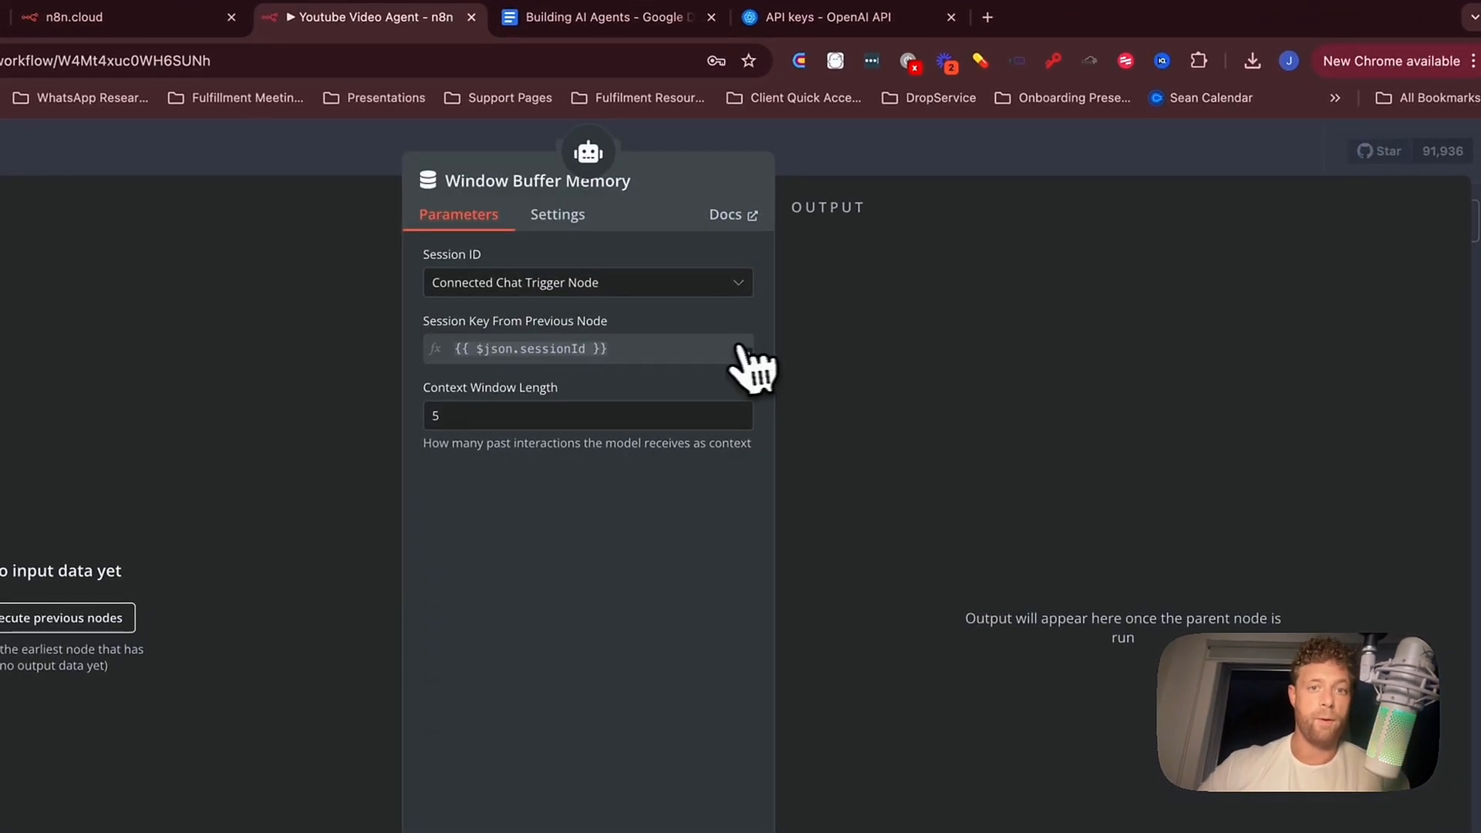
pyautogui.tripleClick(495, 393)
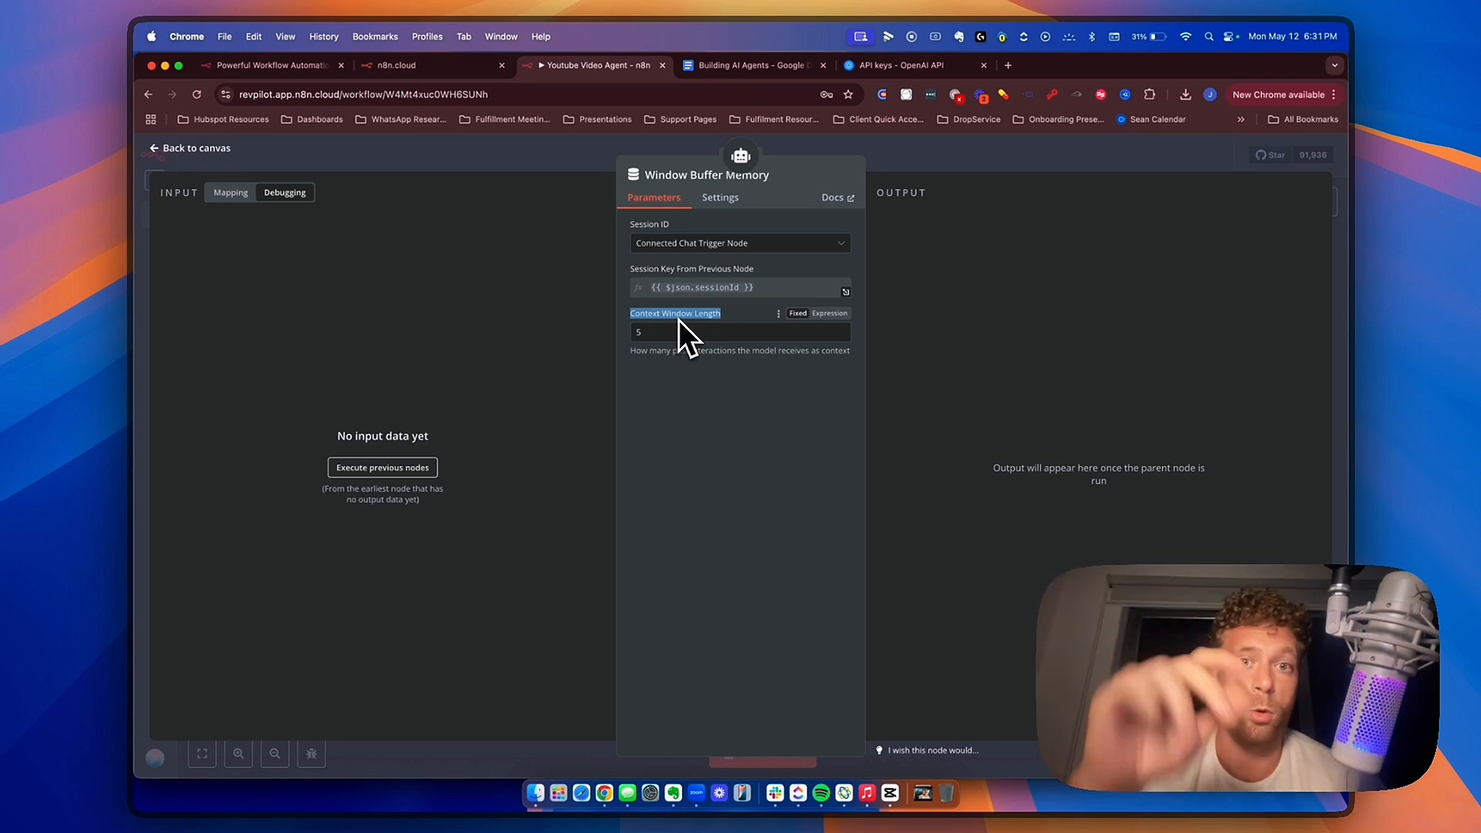
pyautogui.click(598, 160)
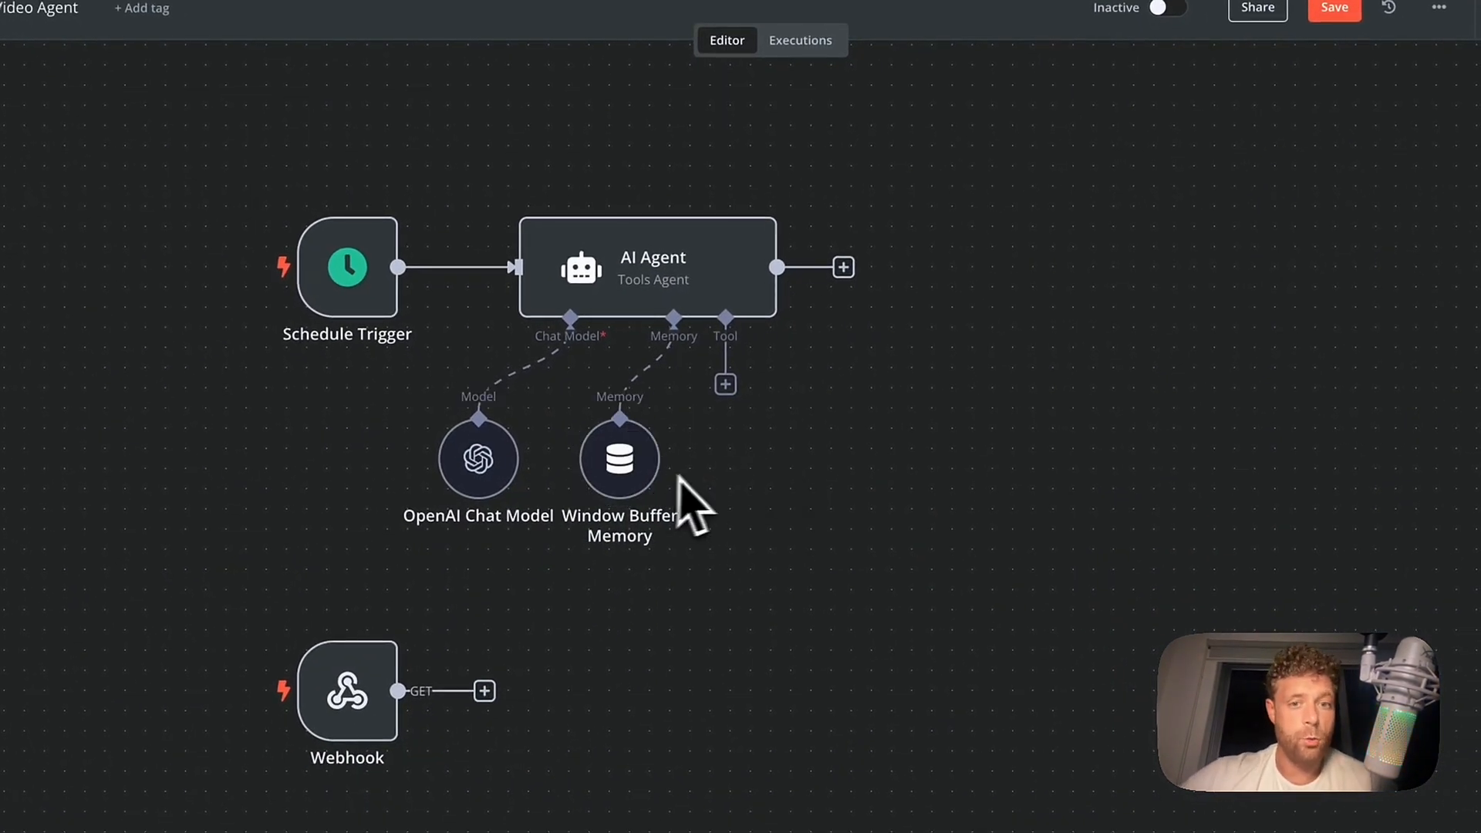
# Browse the AI Agent's available tools, search for "google" and add the Google Calendar Tool.
pyautogui.click(725, 384)
pyautogui.scroll(-4, 1283, 540)
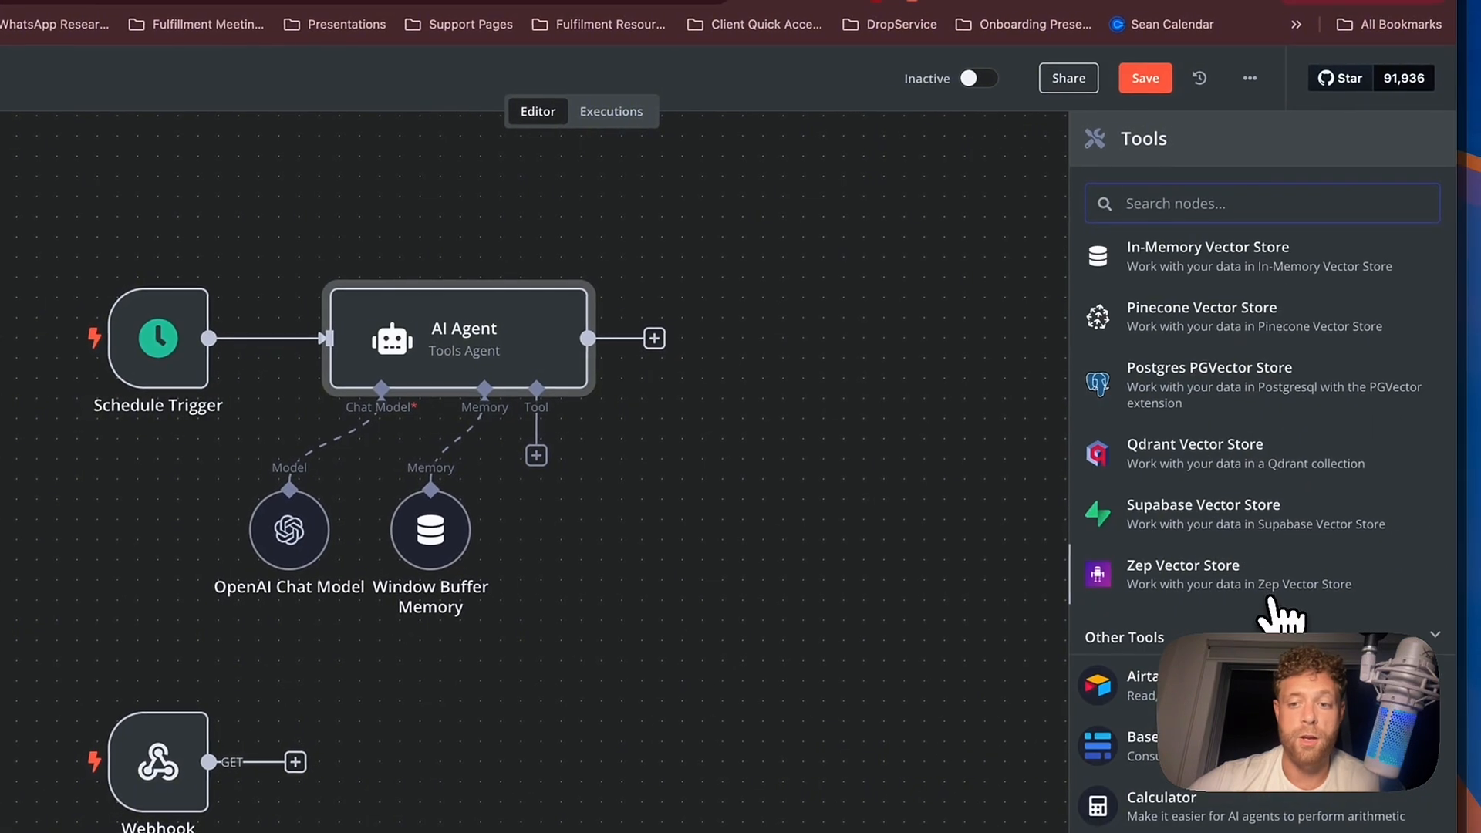
pyautogui.scroll(-6, 1280, 614)
pyautogui.scroll(10, 1280, 614)
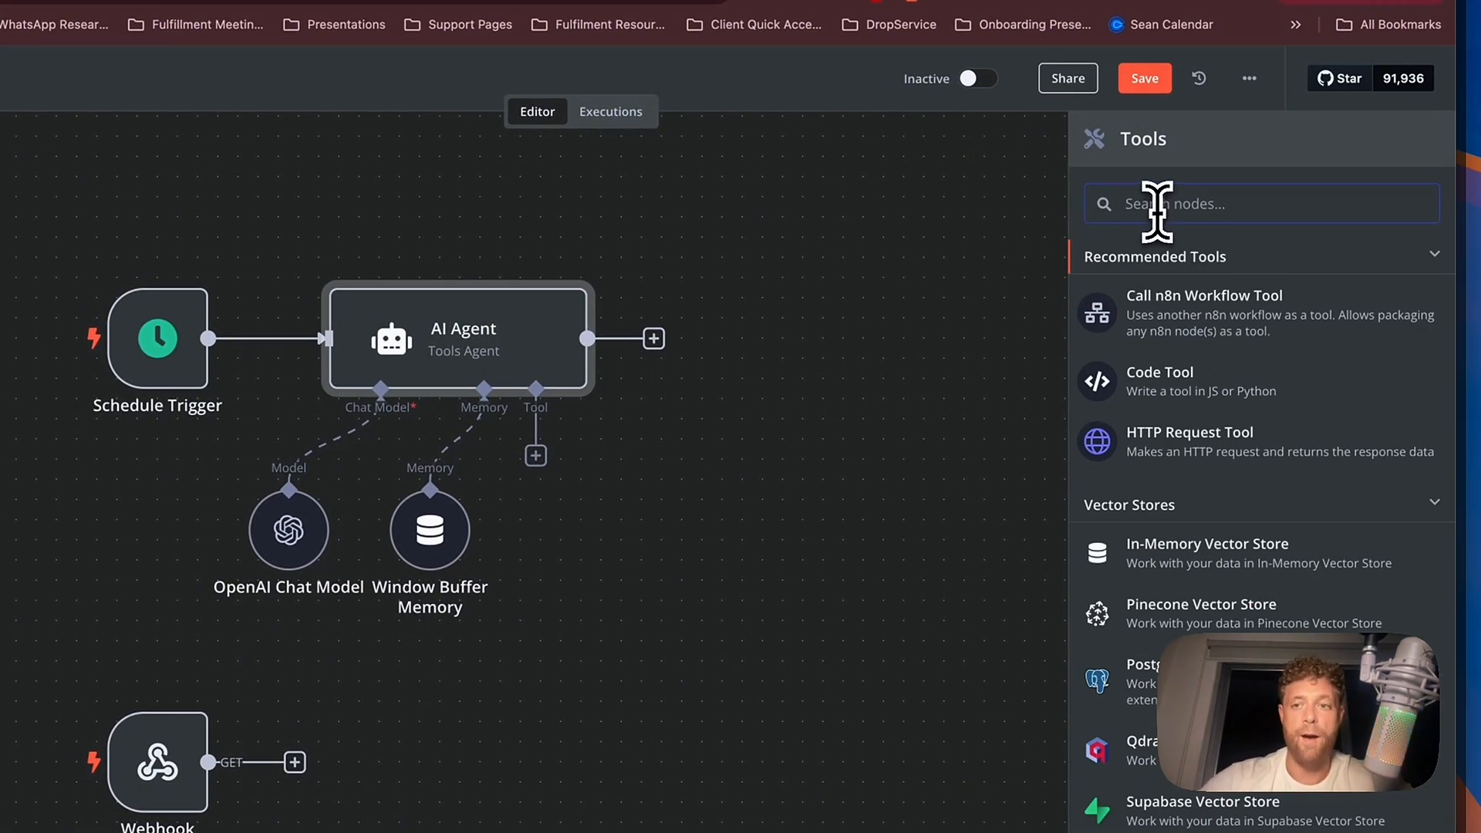
pyautogui.write('google')
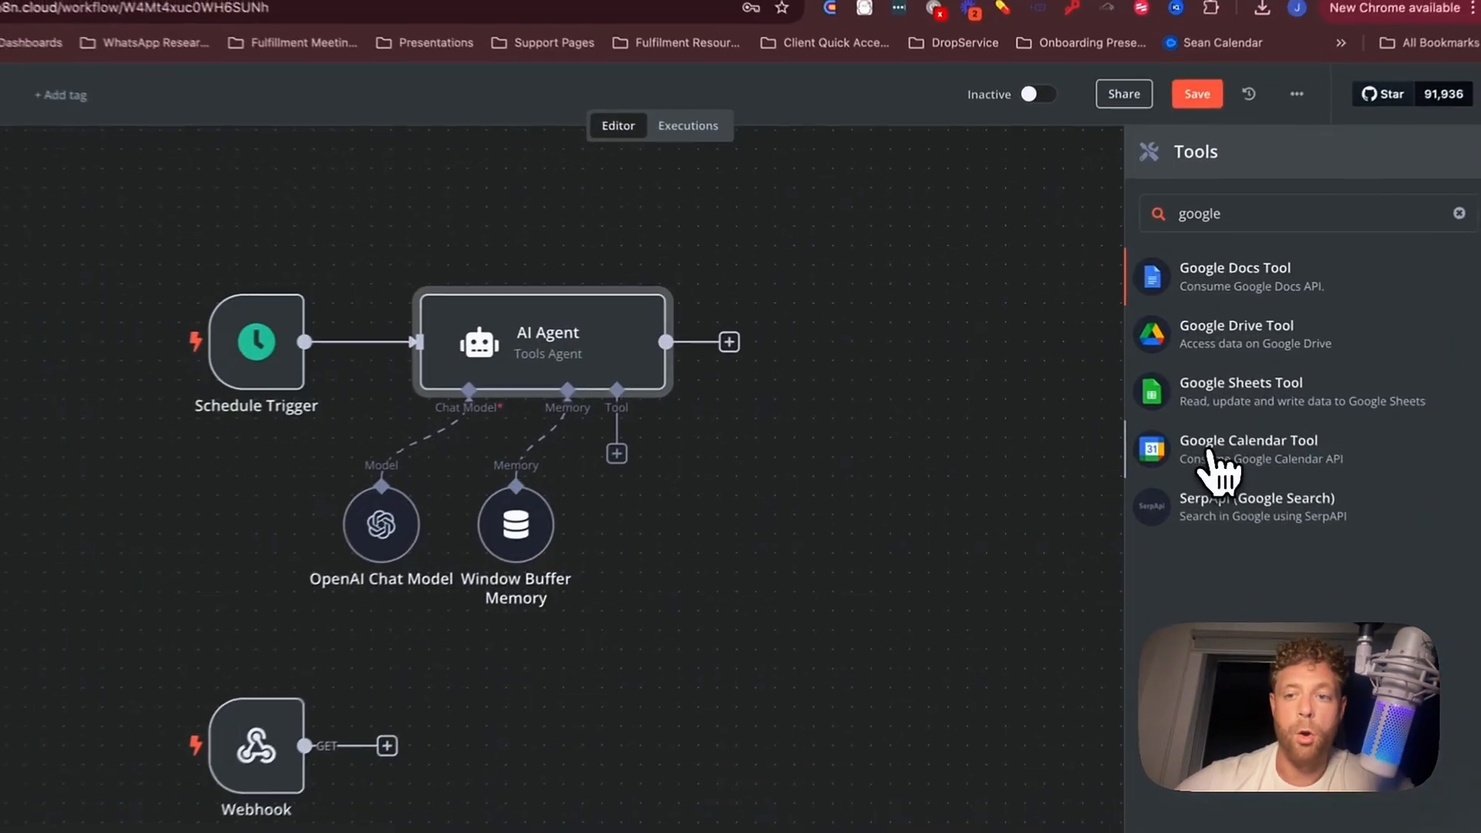
pyautogui.click(1219, 470)
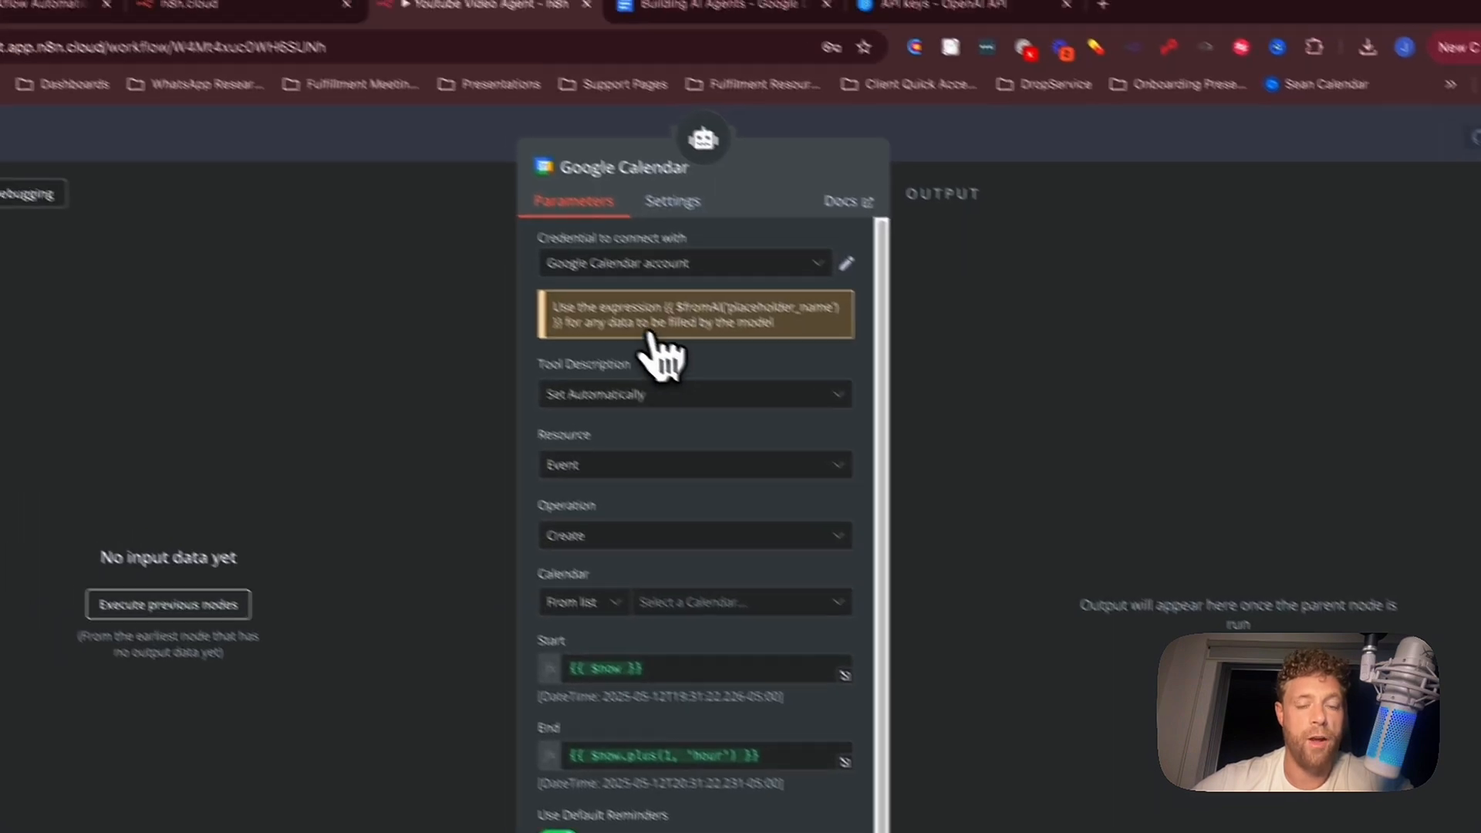
pyautogui.click(709, 299)
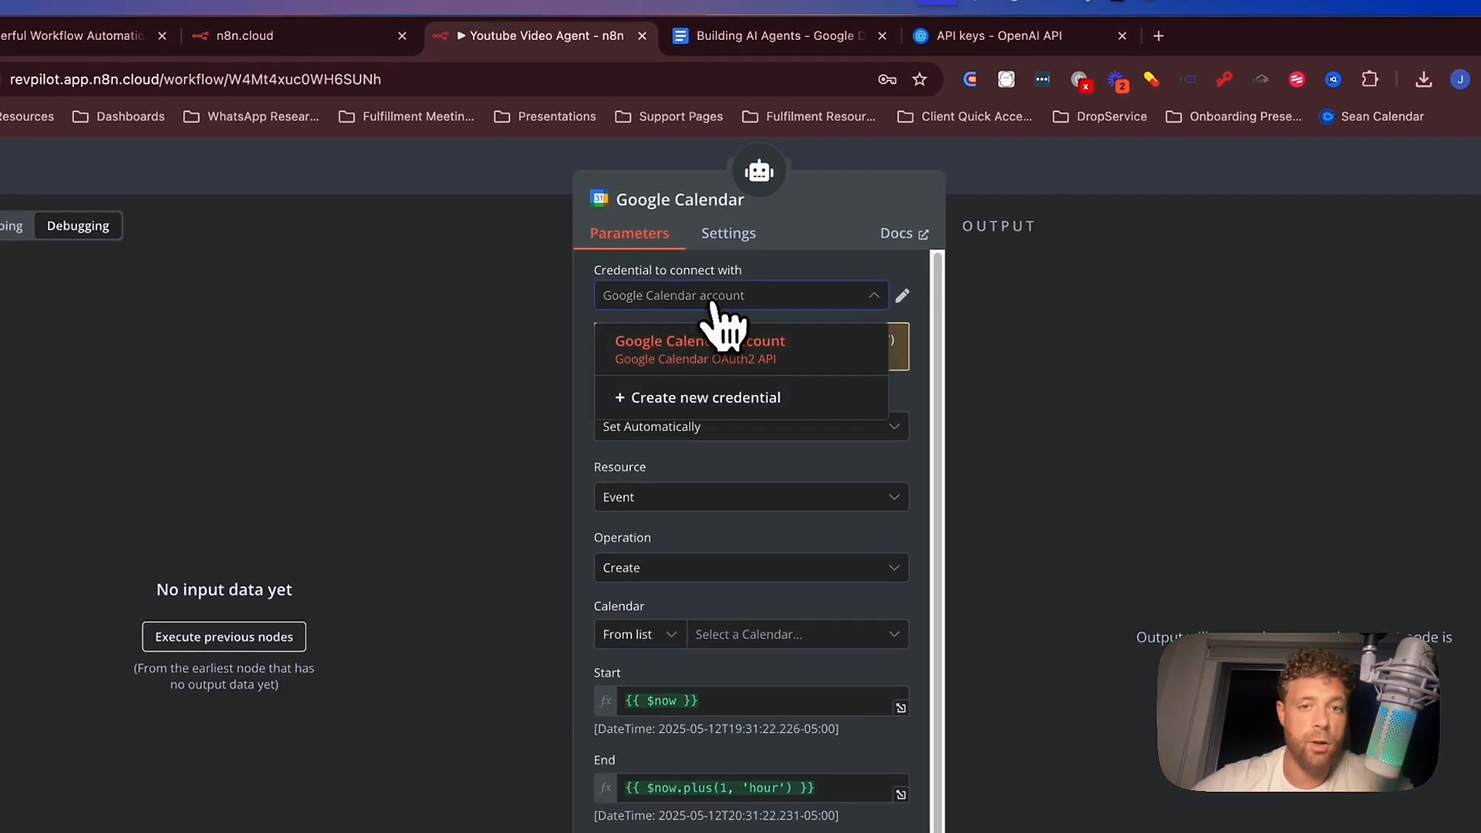
pyautogui.click(714, 397)
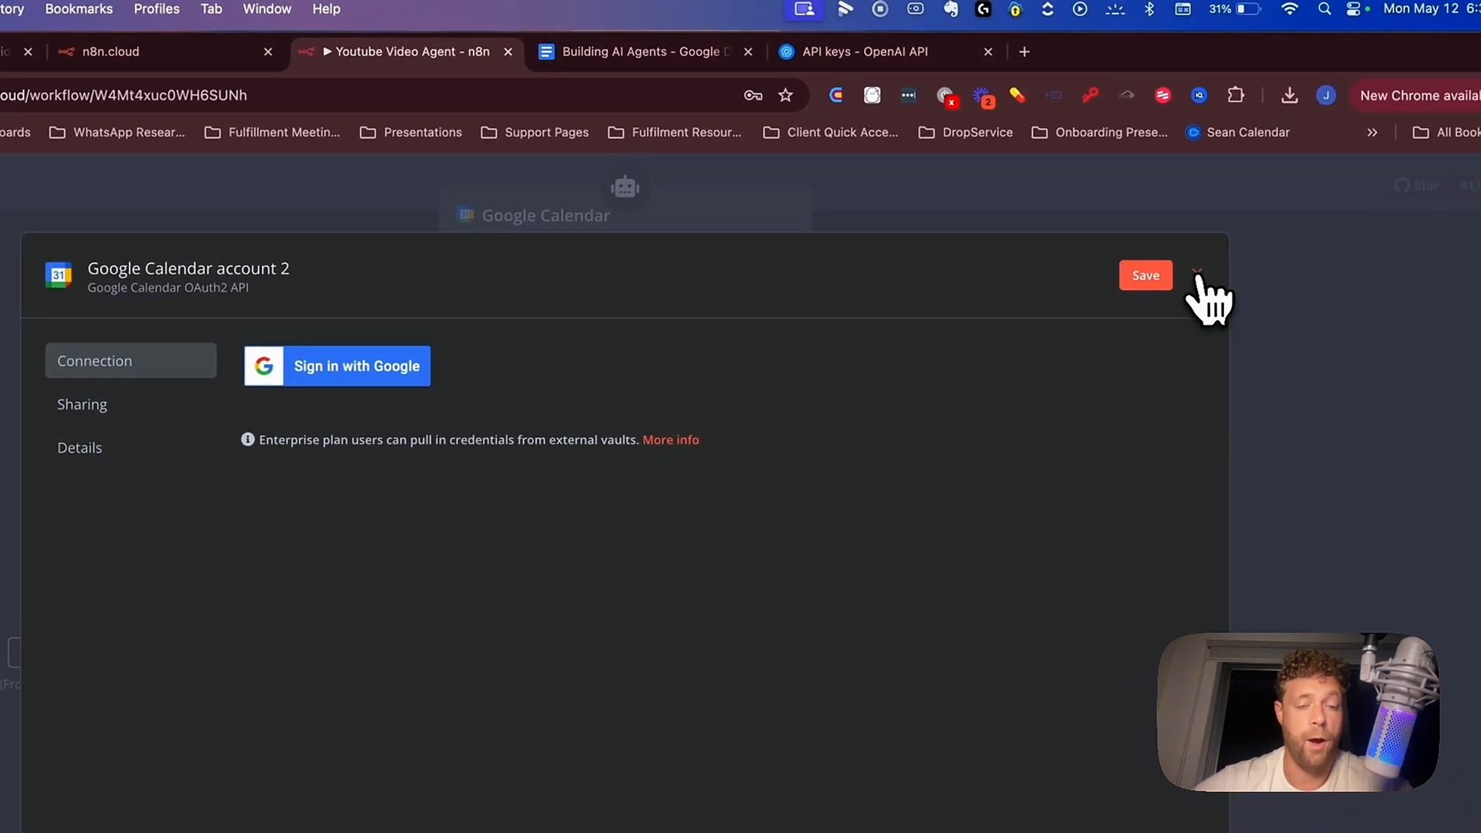
pyautogui.click(1198, 276)
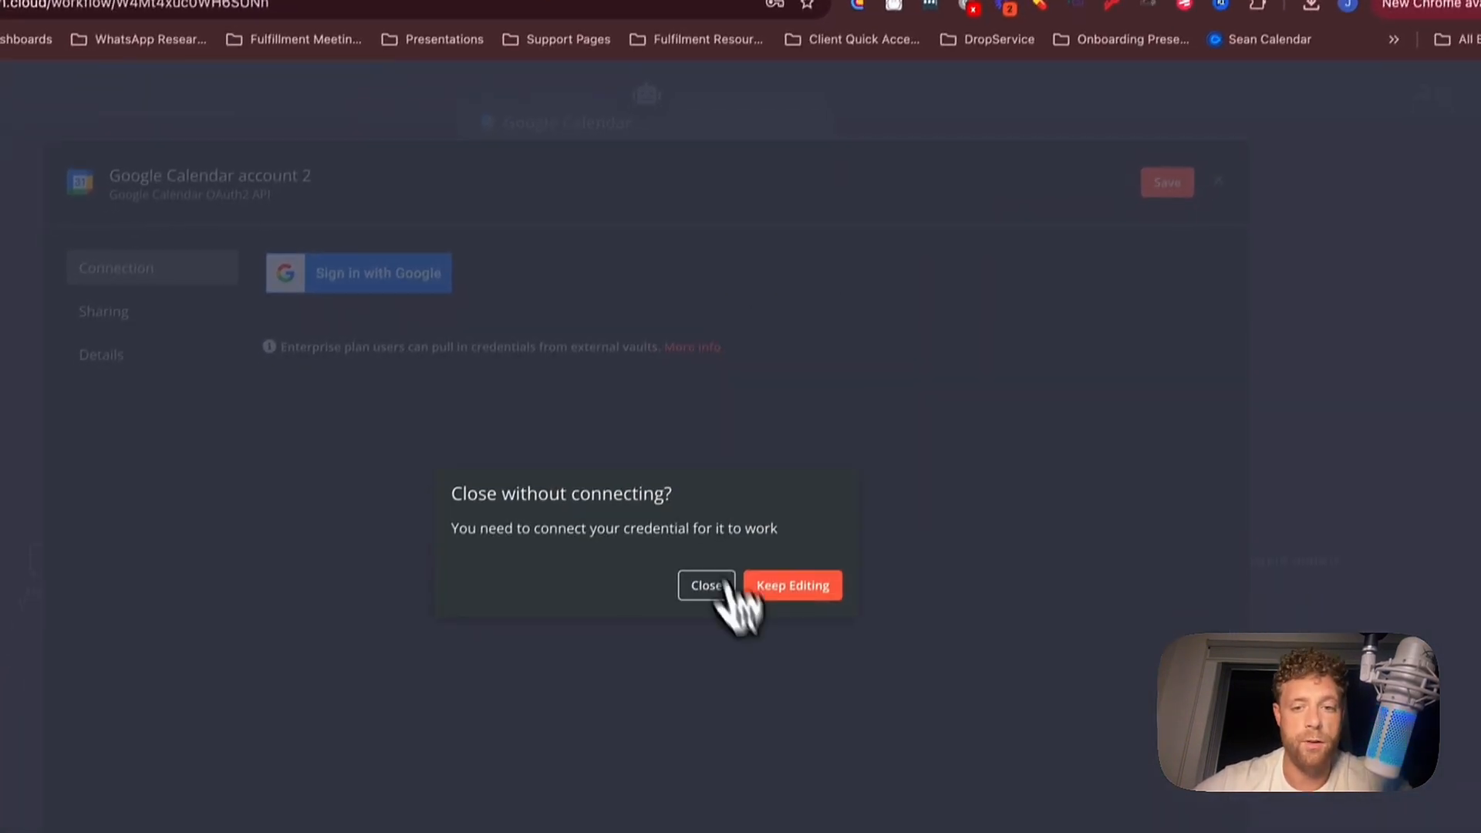
pyautogui.click(781, 567)
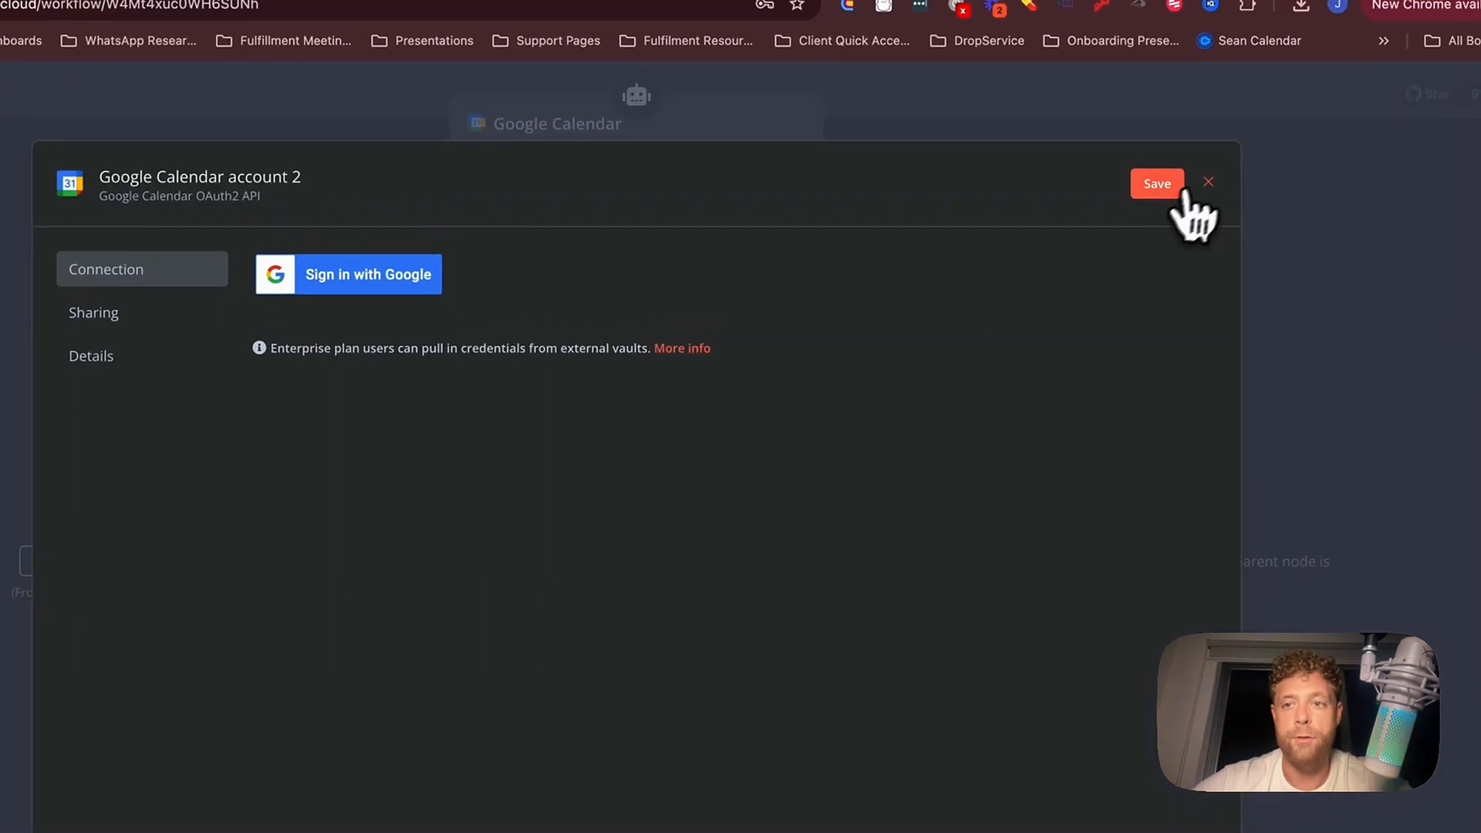
pyautogui.click(1223, 161)
pyautogui.click(690, 598)
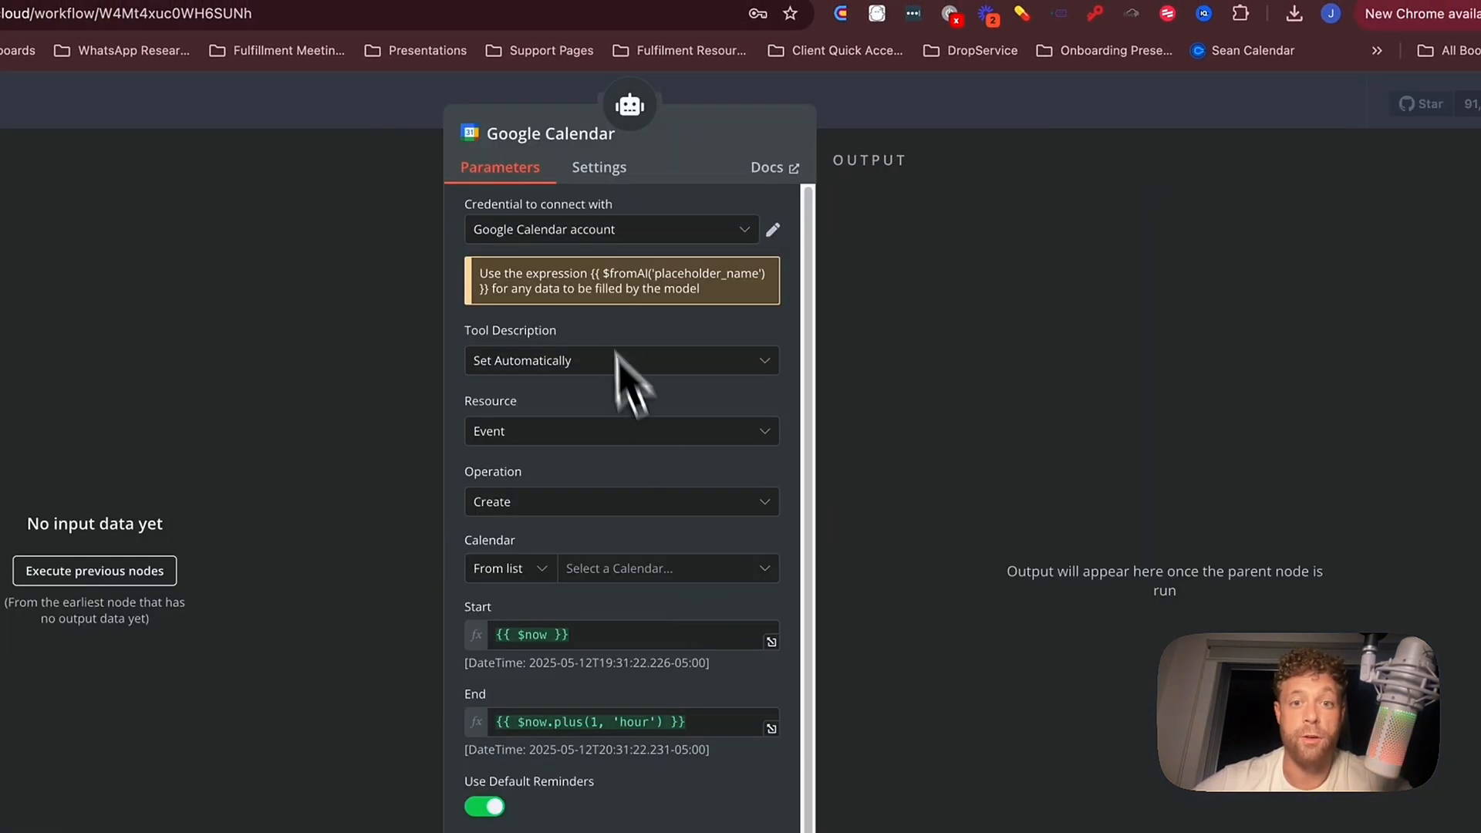
# Keep the existing Google Calendar account credential, with the tool description set automatically and Event as the resource.
pyautogui.click(586, 229)
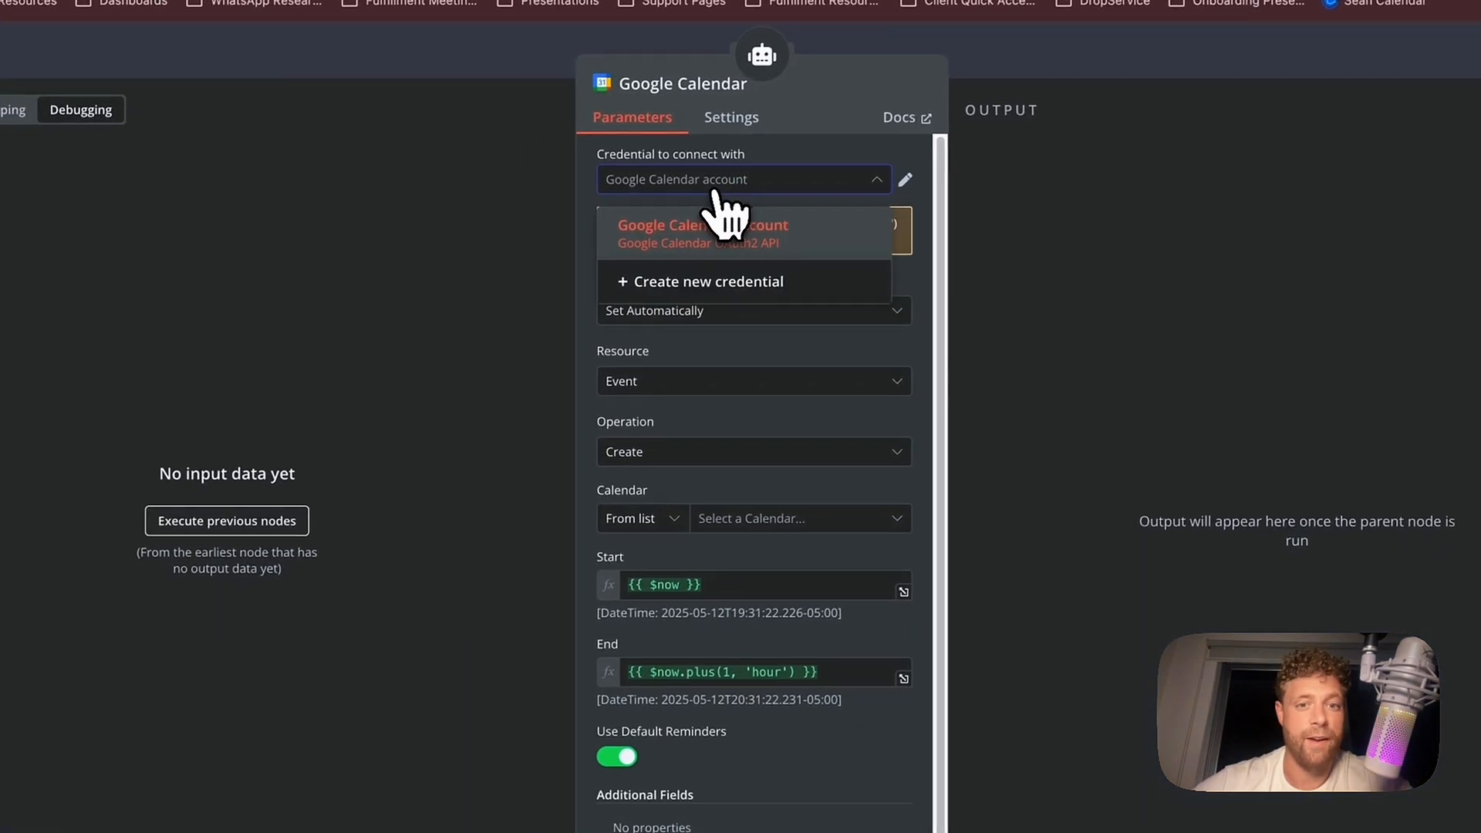
pyautogui.click(715, 231)
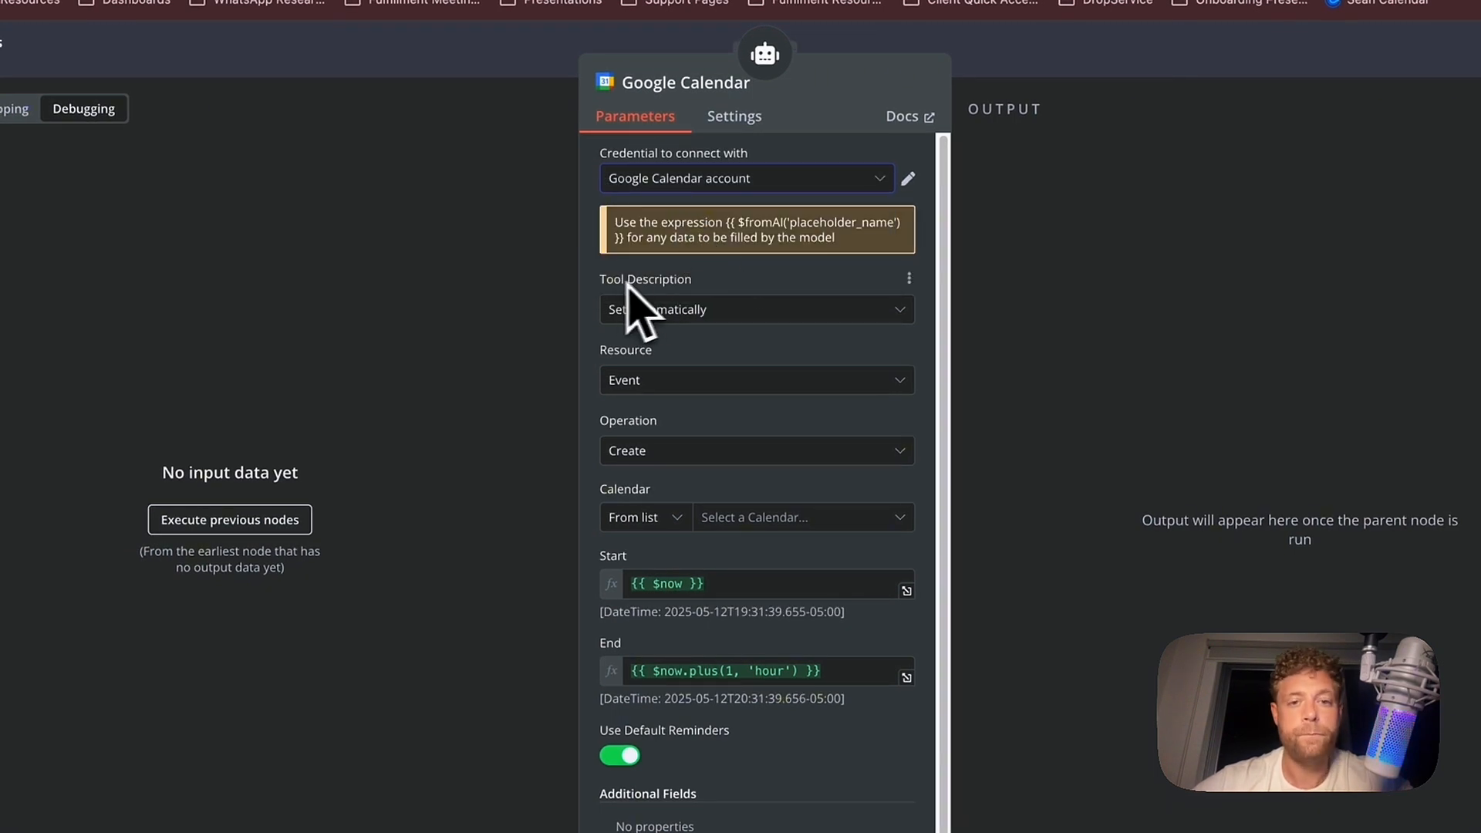
pyautogui.click(678, 310)
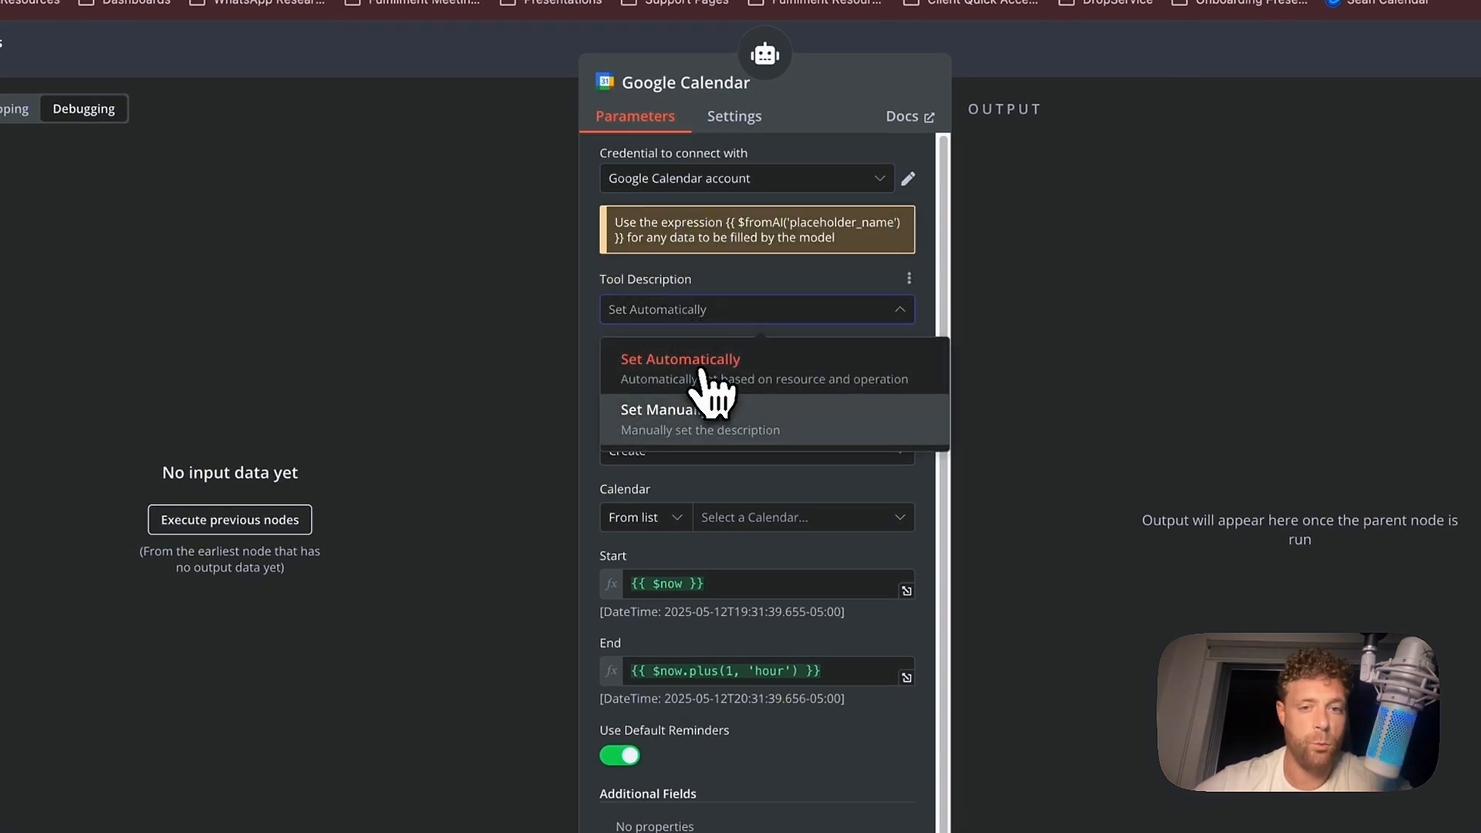
pyautogui.click(706, 370)
pyautogui.scroll(-1, 675, 411)
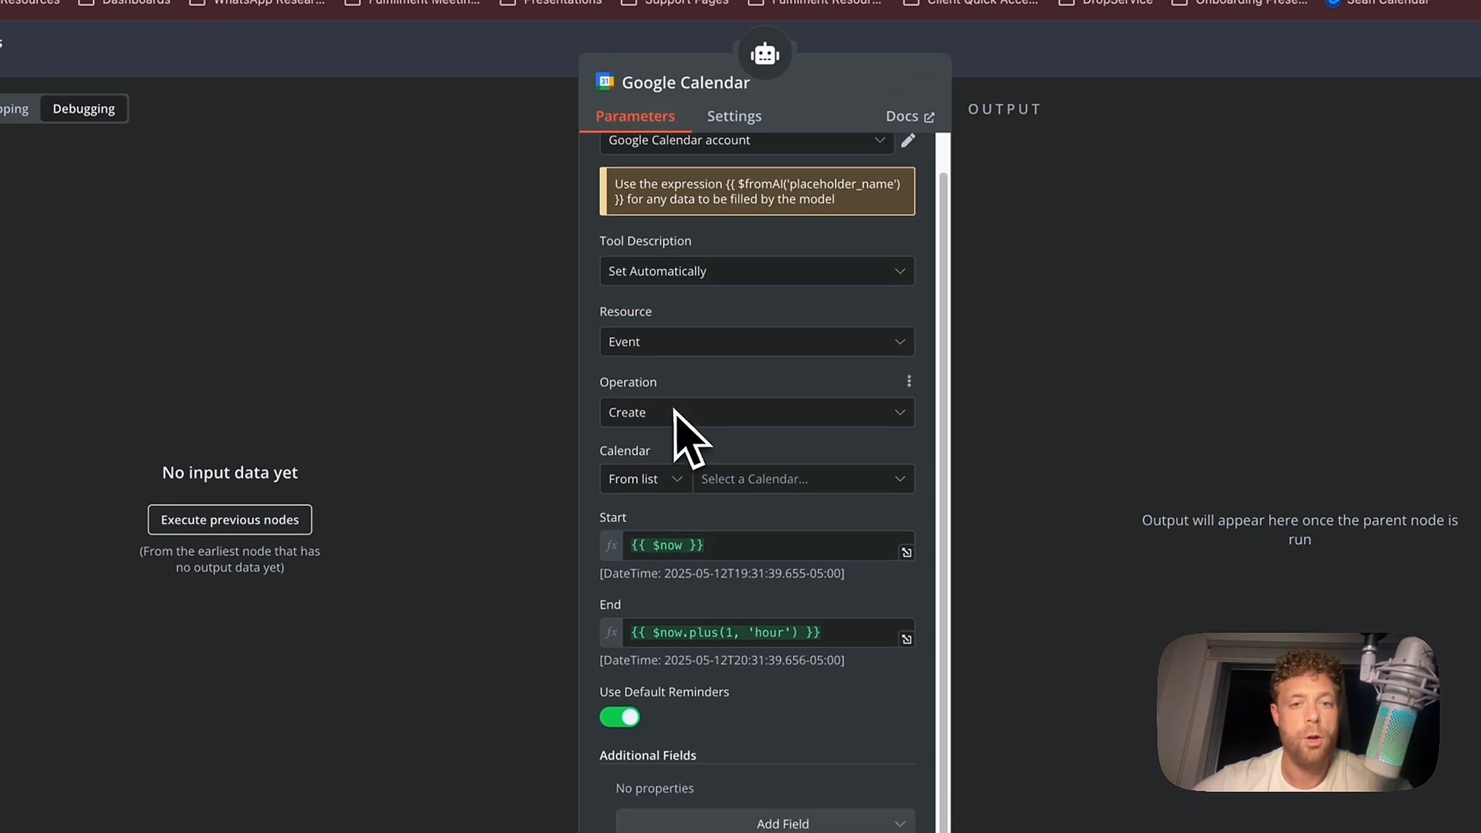
pyautogui.click(645, 351)
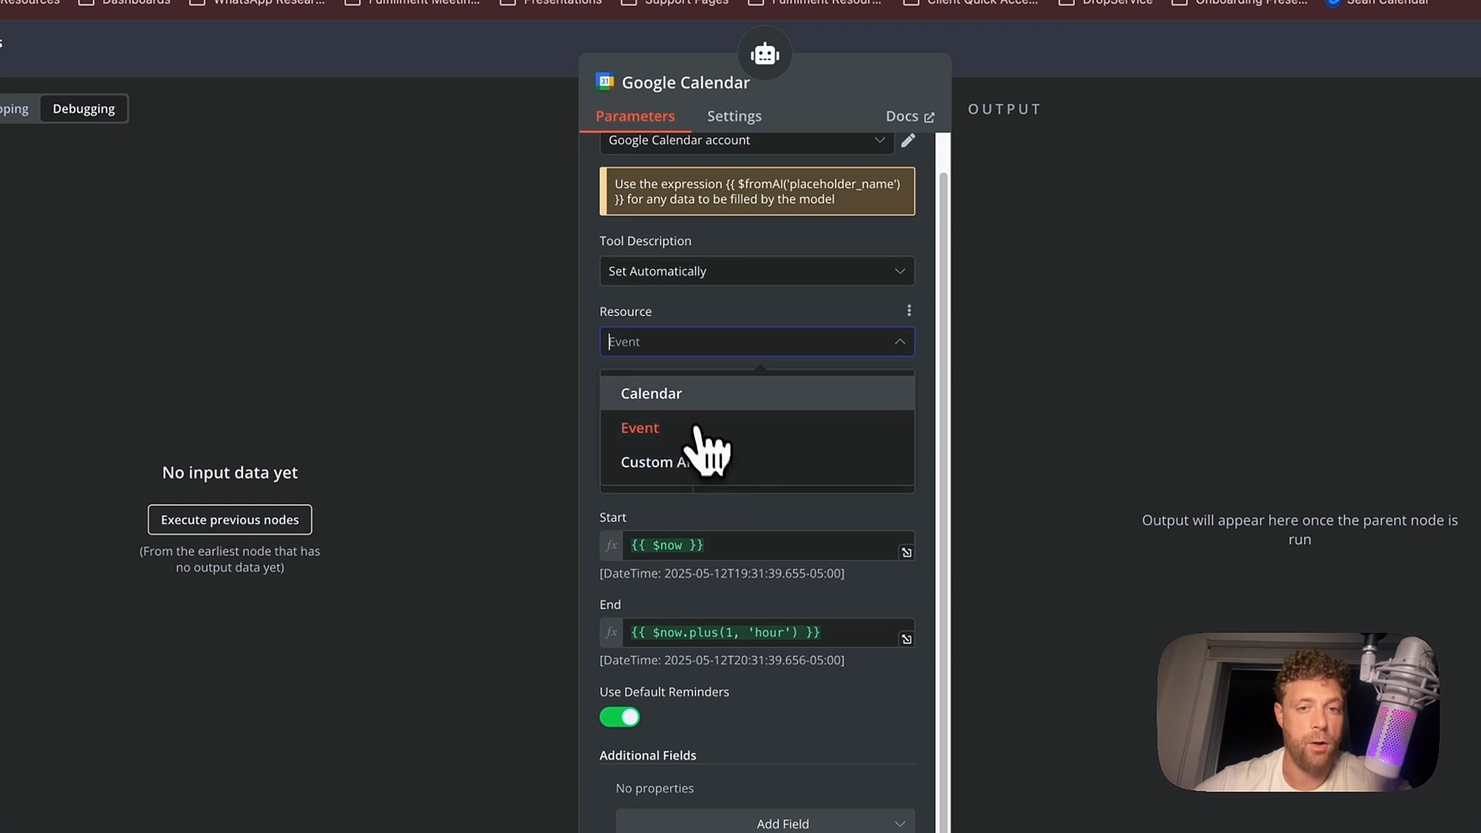
pyautogui.click(665, 433)
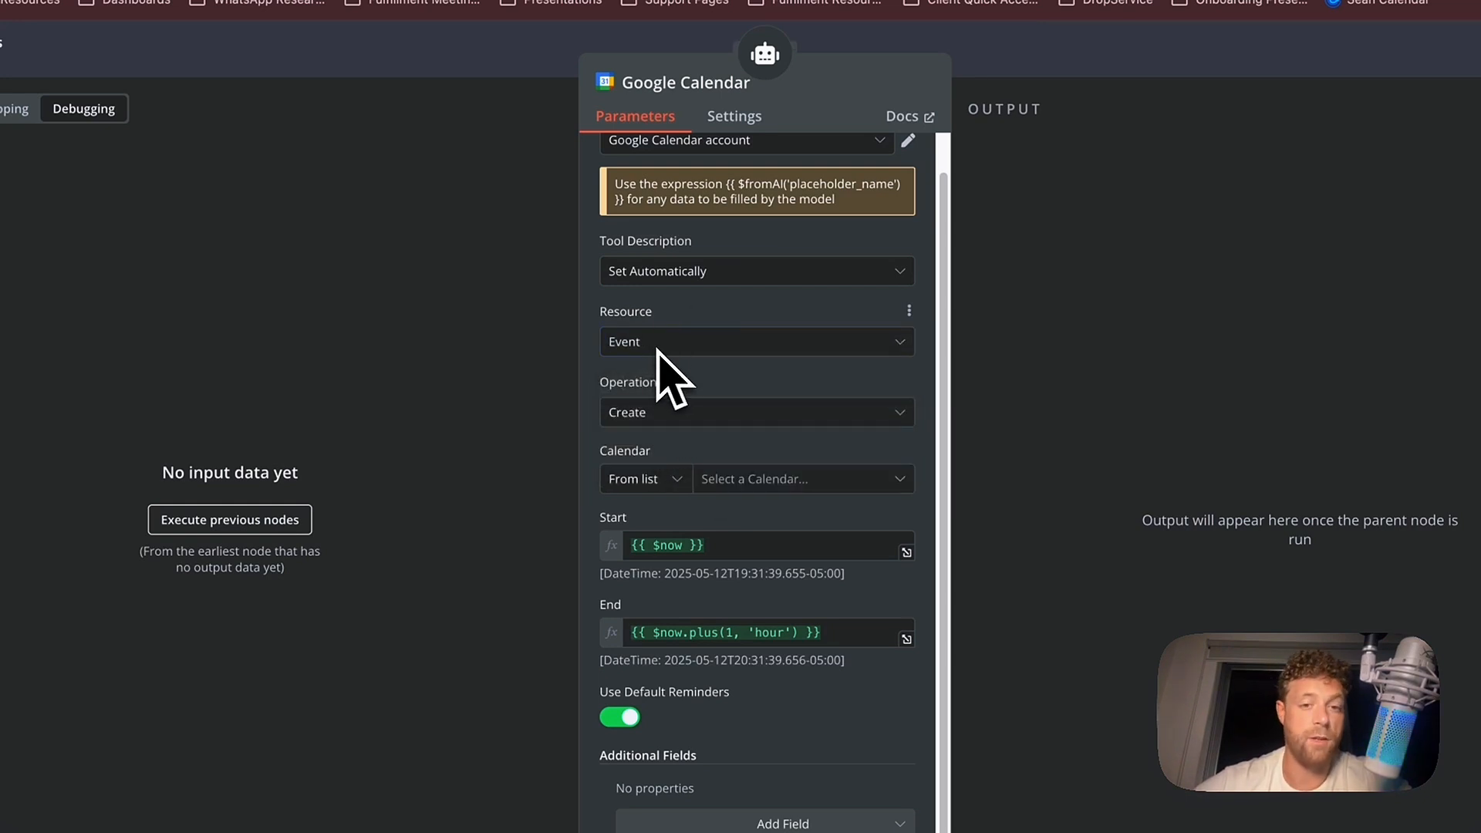
# Set the Google Calendar operation to Get Many and select the account owner's e-mail calendar from the list.
pyautogui.click(660, 420)
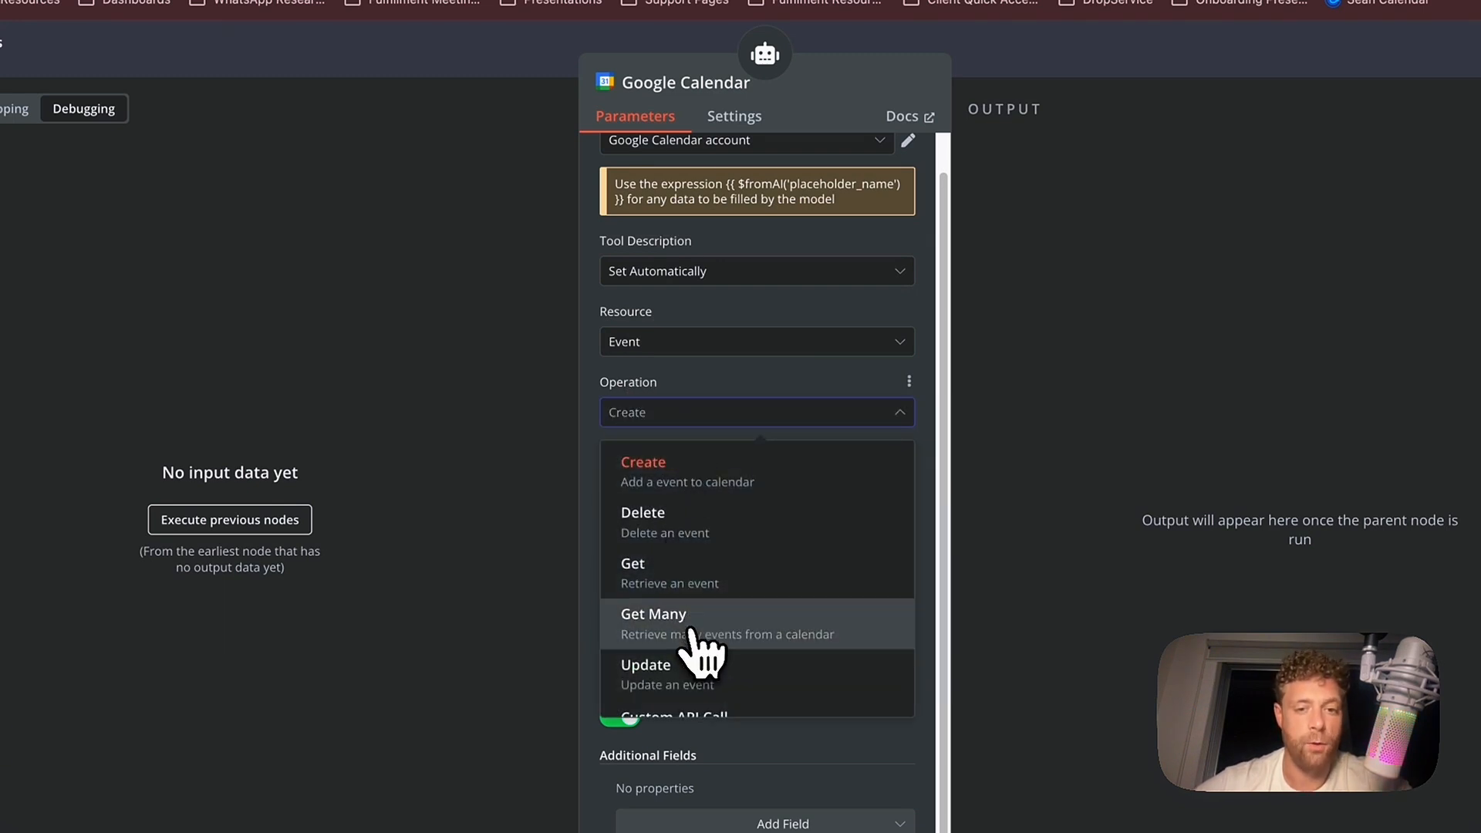
pyautogui.click(691, 631)
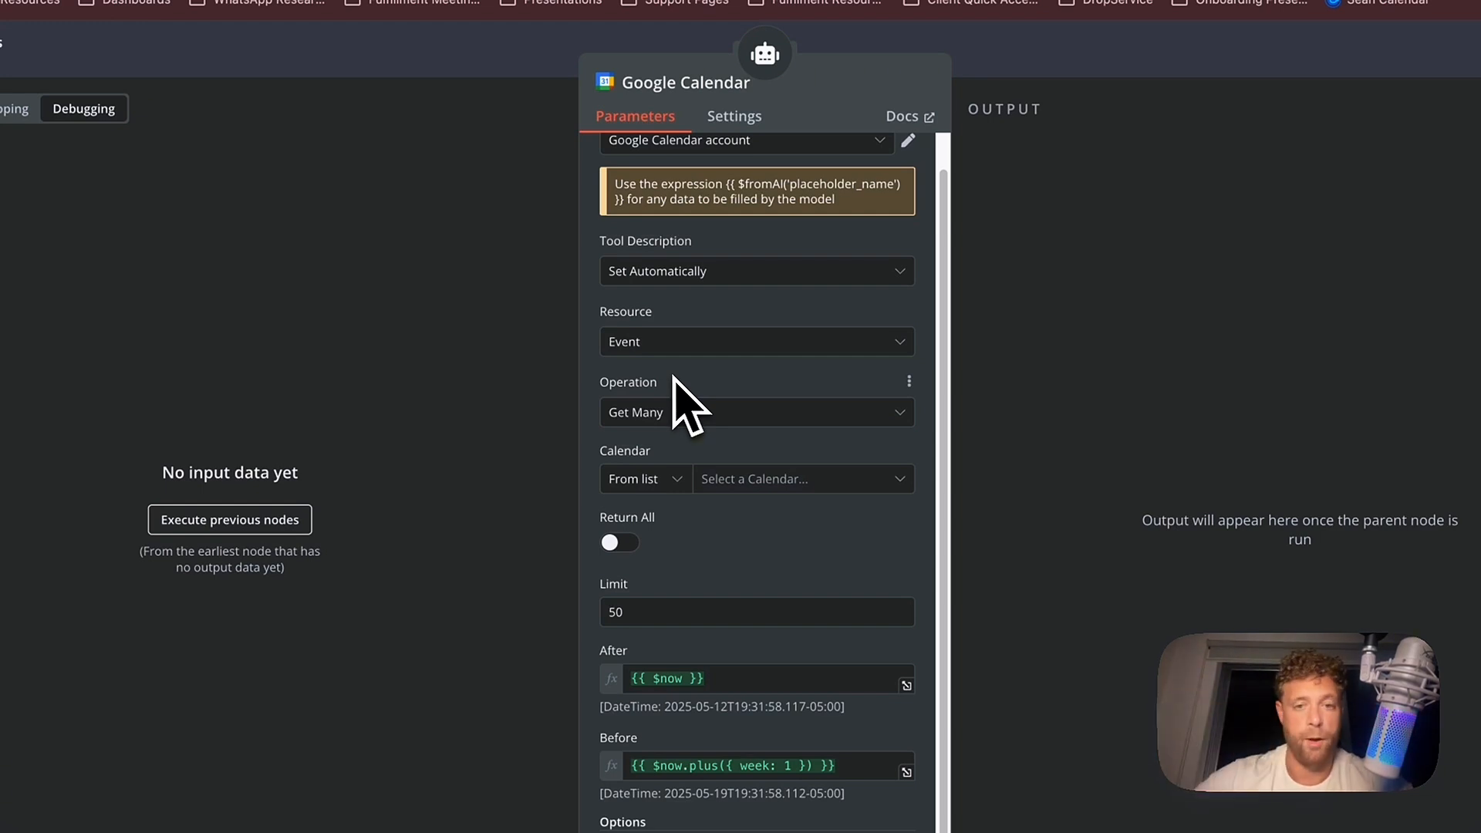
pyautogui.scroll(-1, 714, 478)
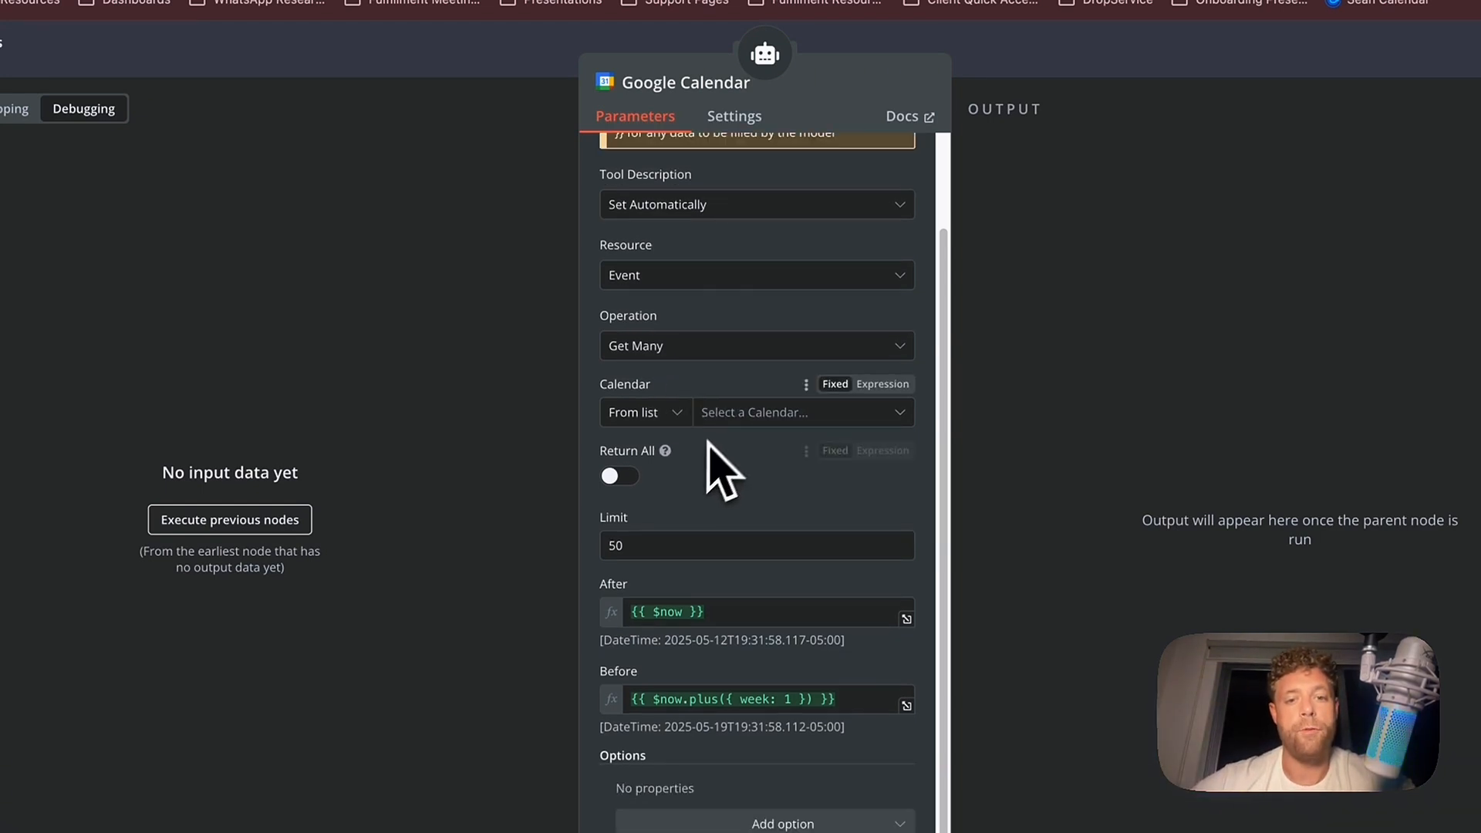
pyautogui.click(725, 423)
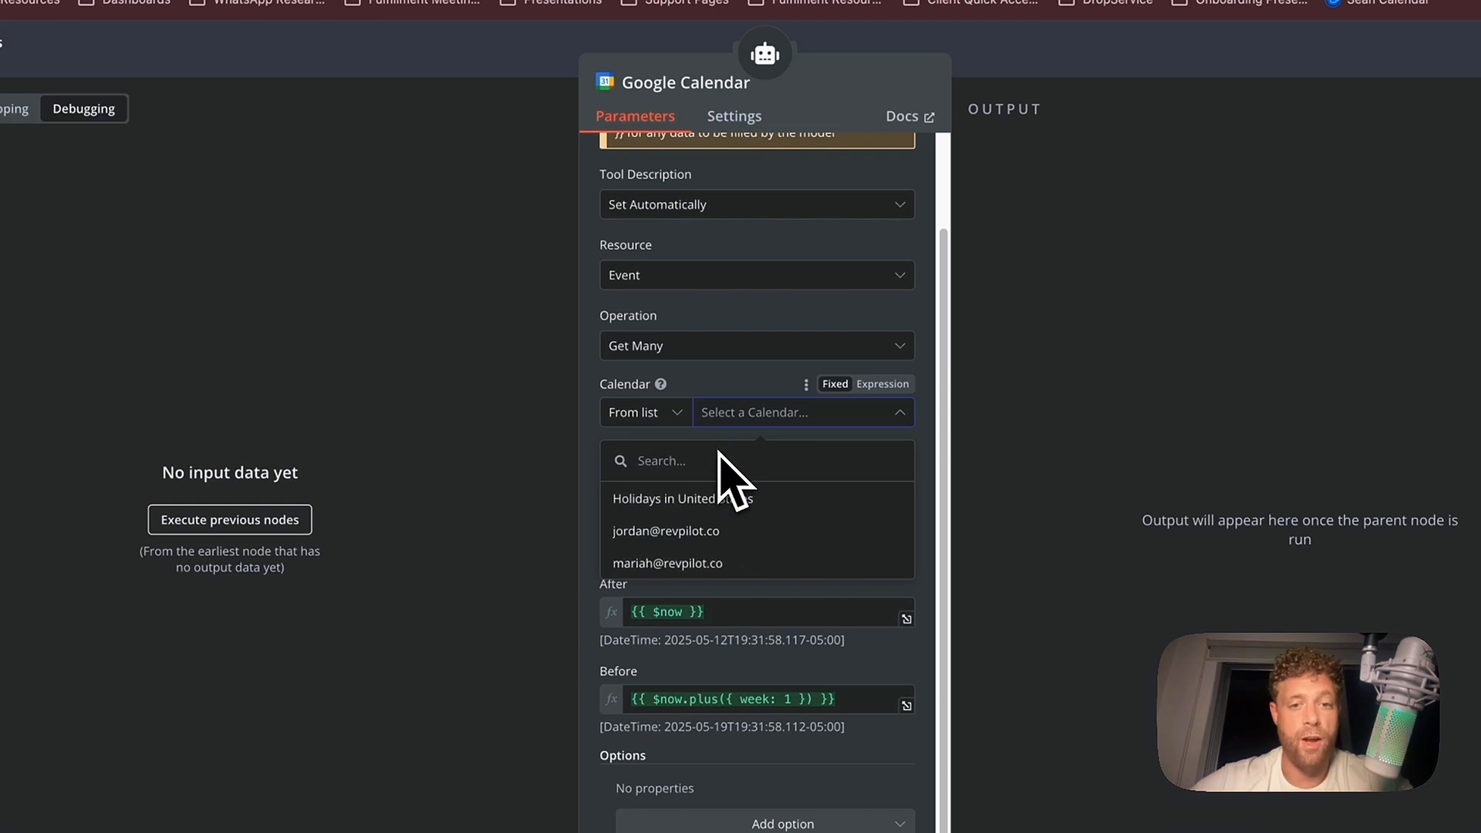
pyautogui.click(664, 533)
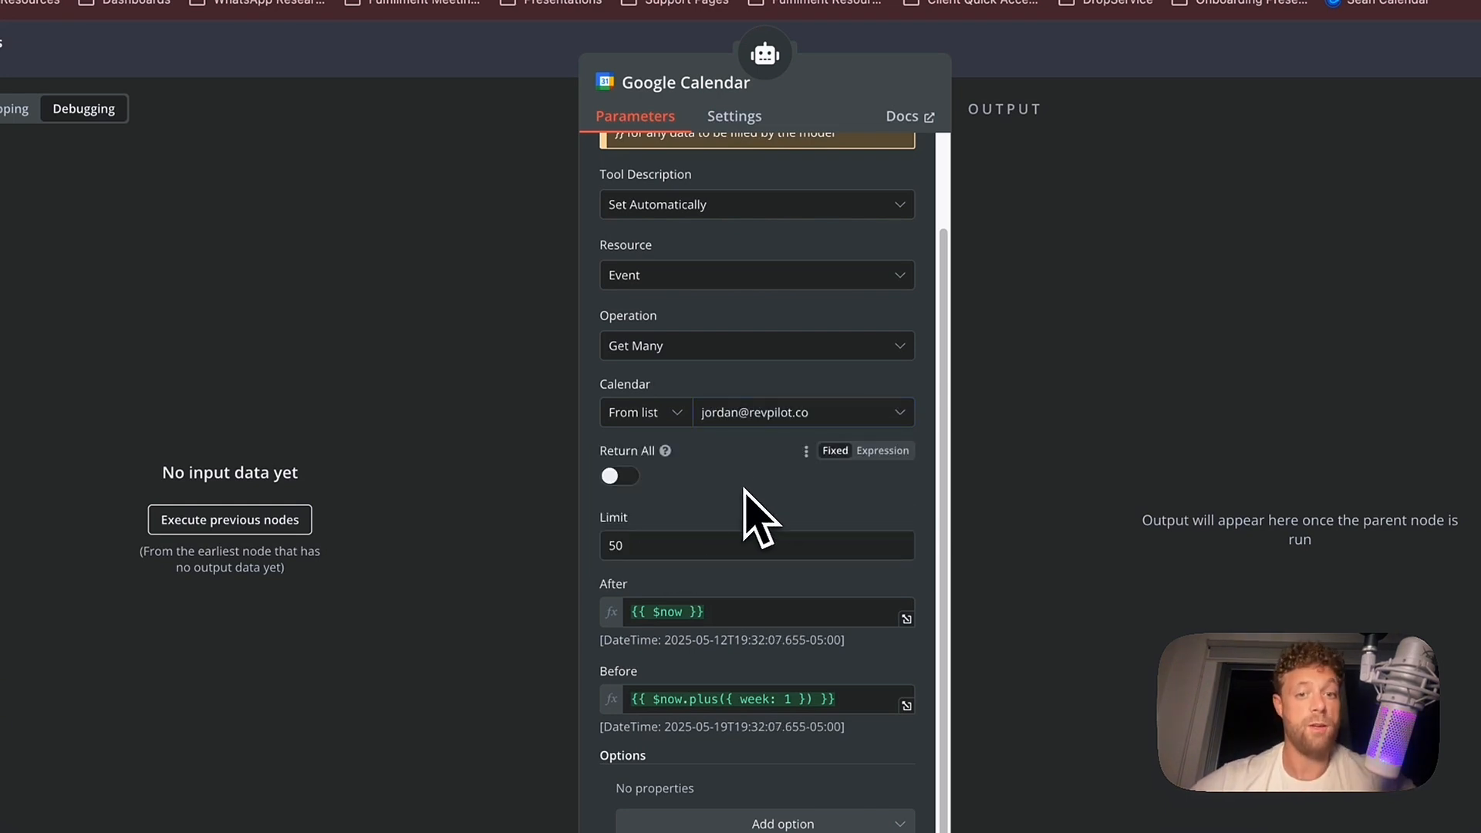
# Turn on Return All for the Google Calendar tool, return to the canvas and line its node up beside the Window Buffer Memory.
pyautogui.moveTo(665, 450)
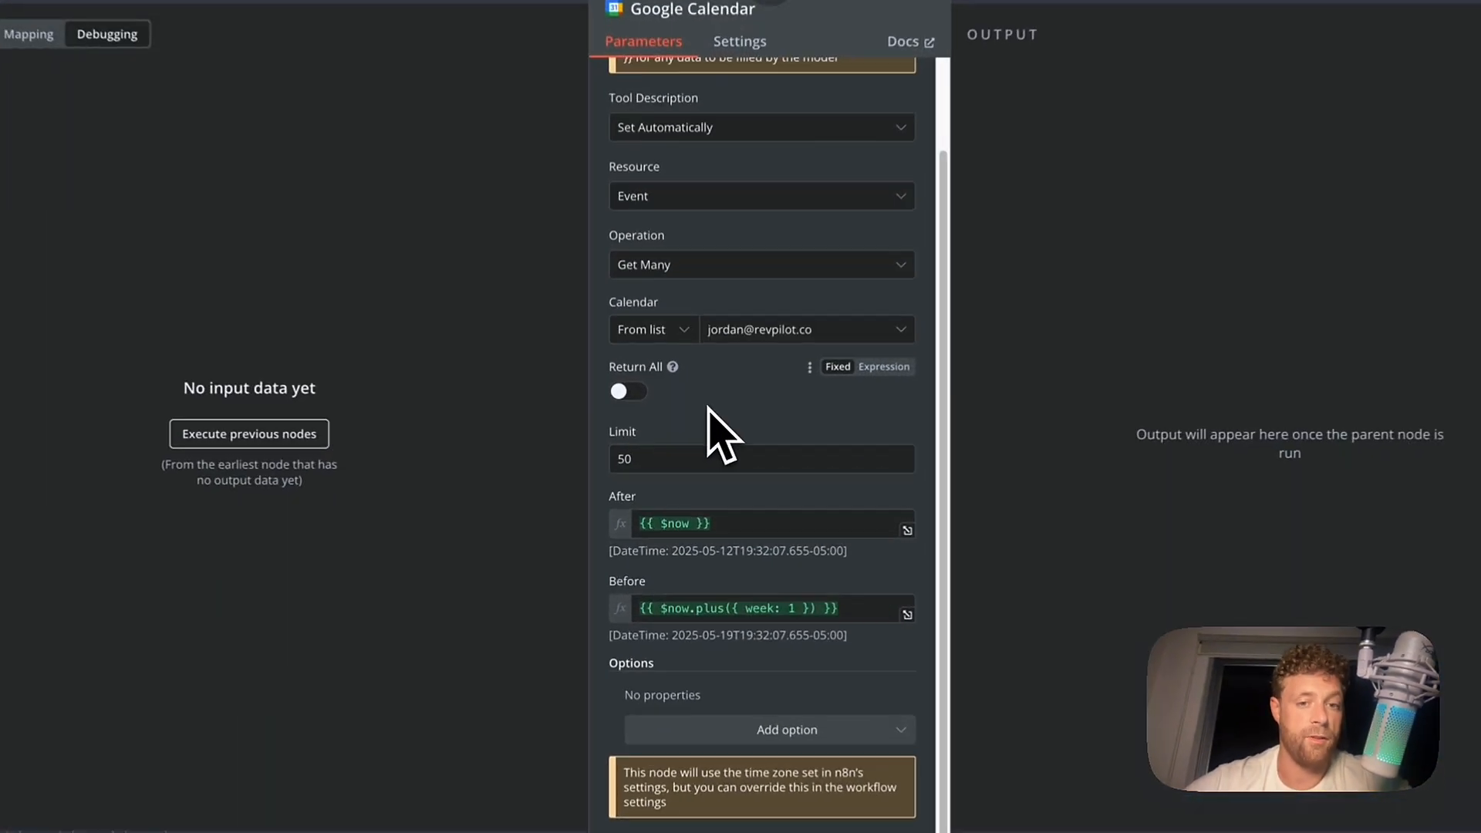
pyautogui.click(626, 391)
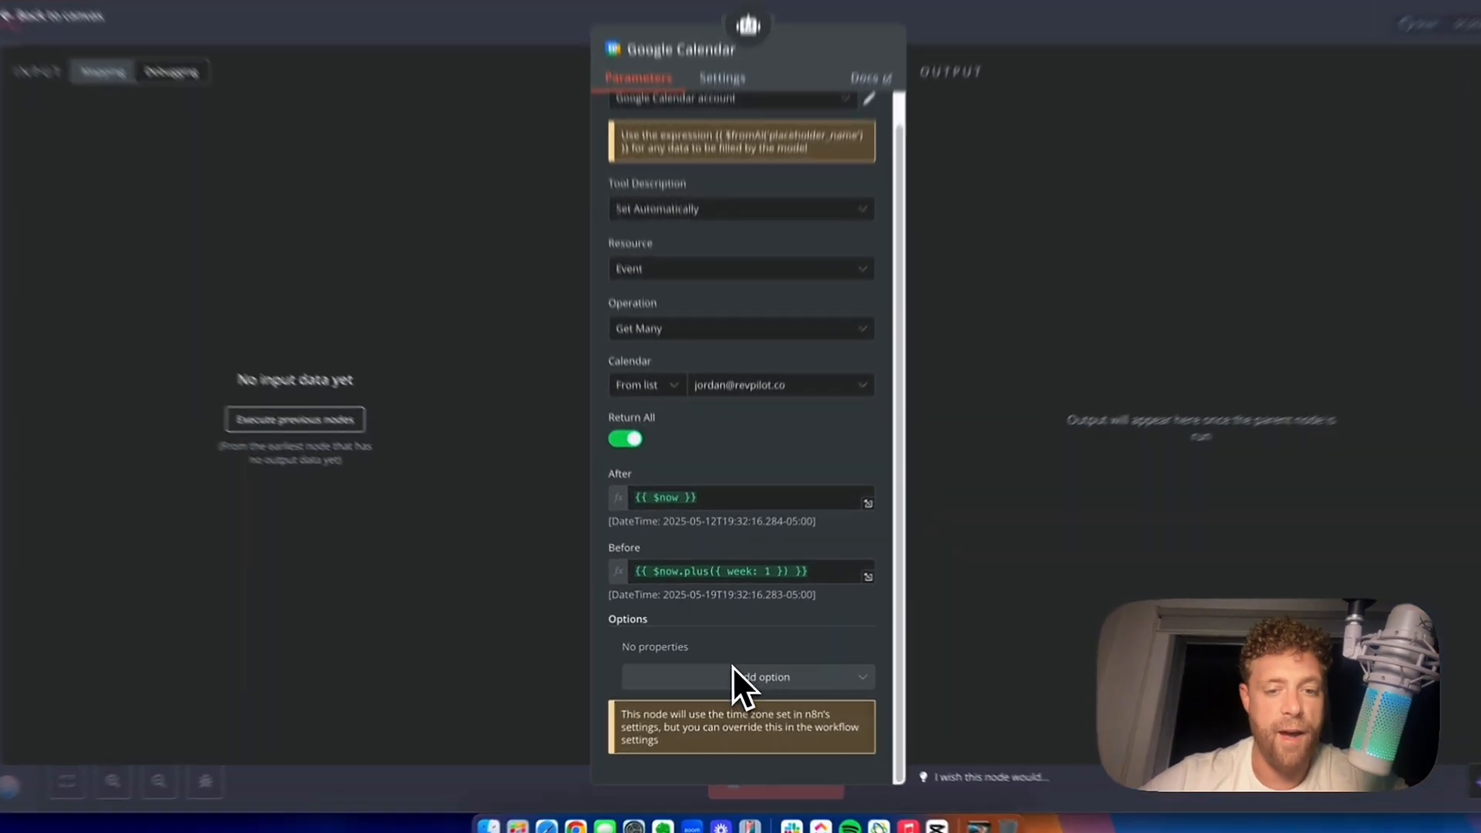
pyautogui.click(737, 671)
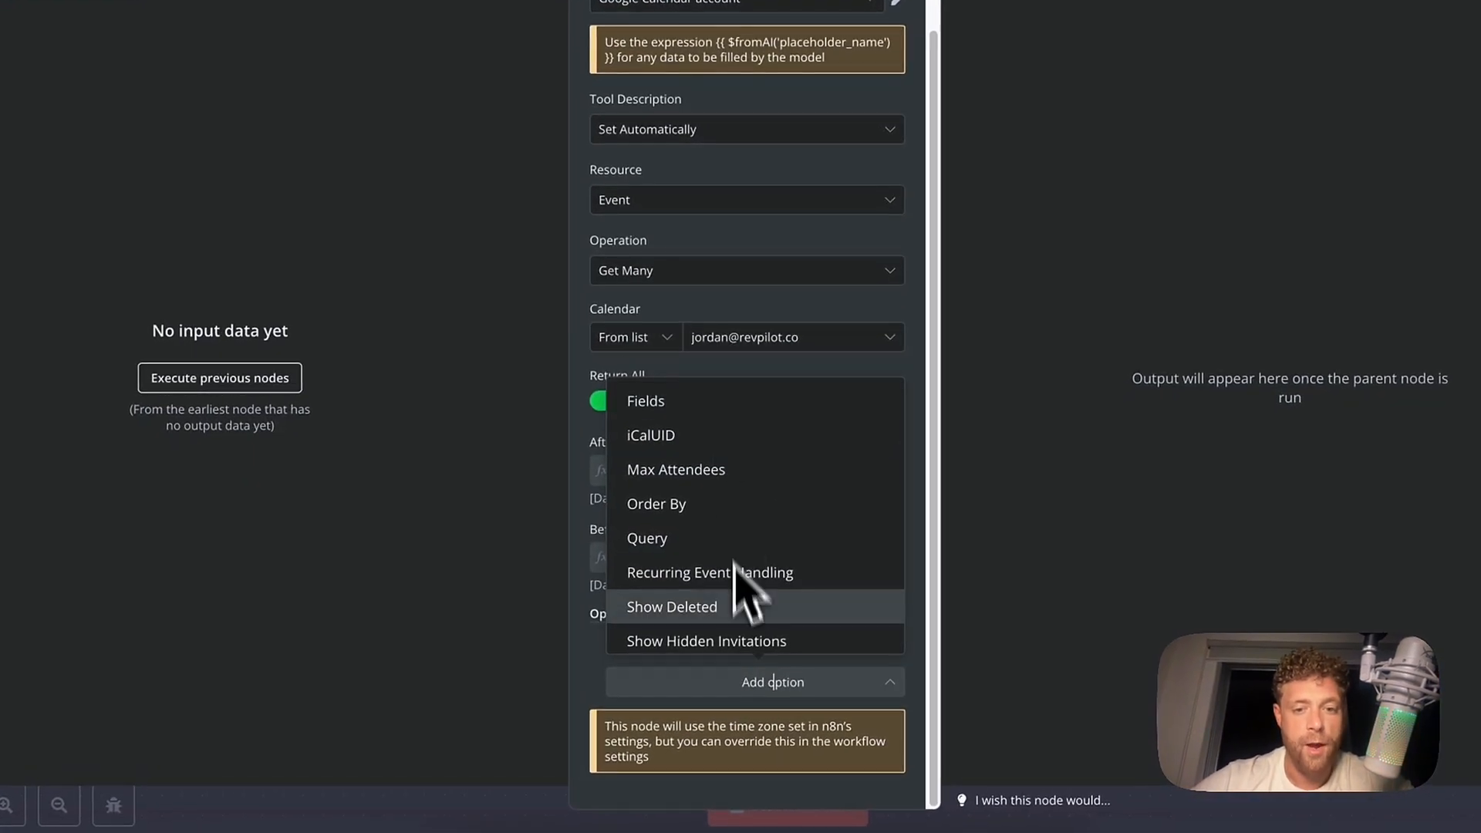
pyautogui.scroll(-1, 714, 529)
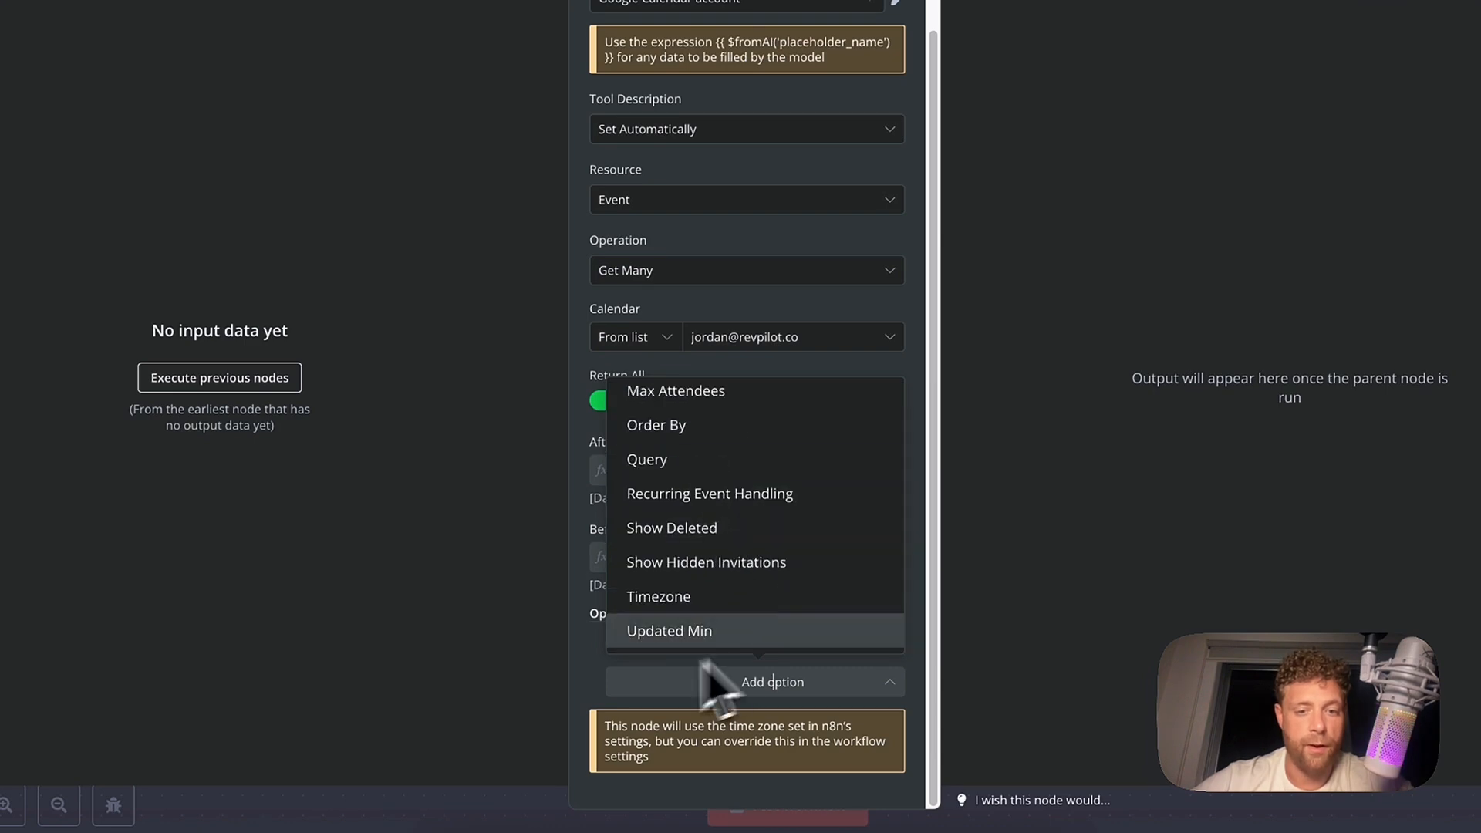
pyautogui.click(587, 668)
pyautogui.click(930, 134)
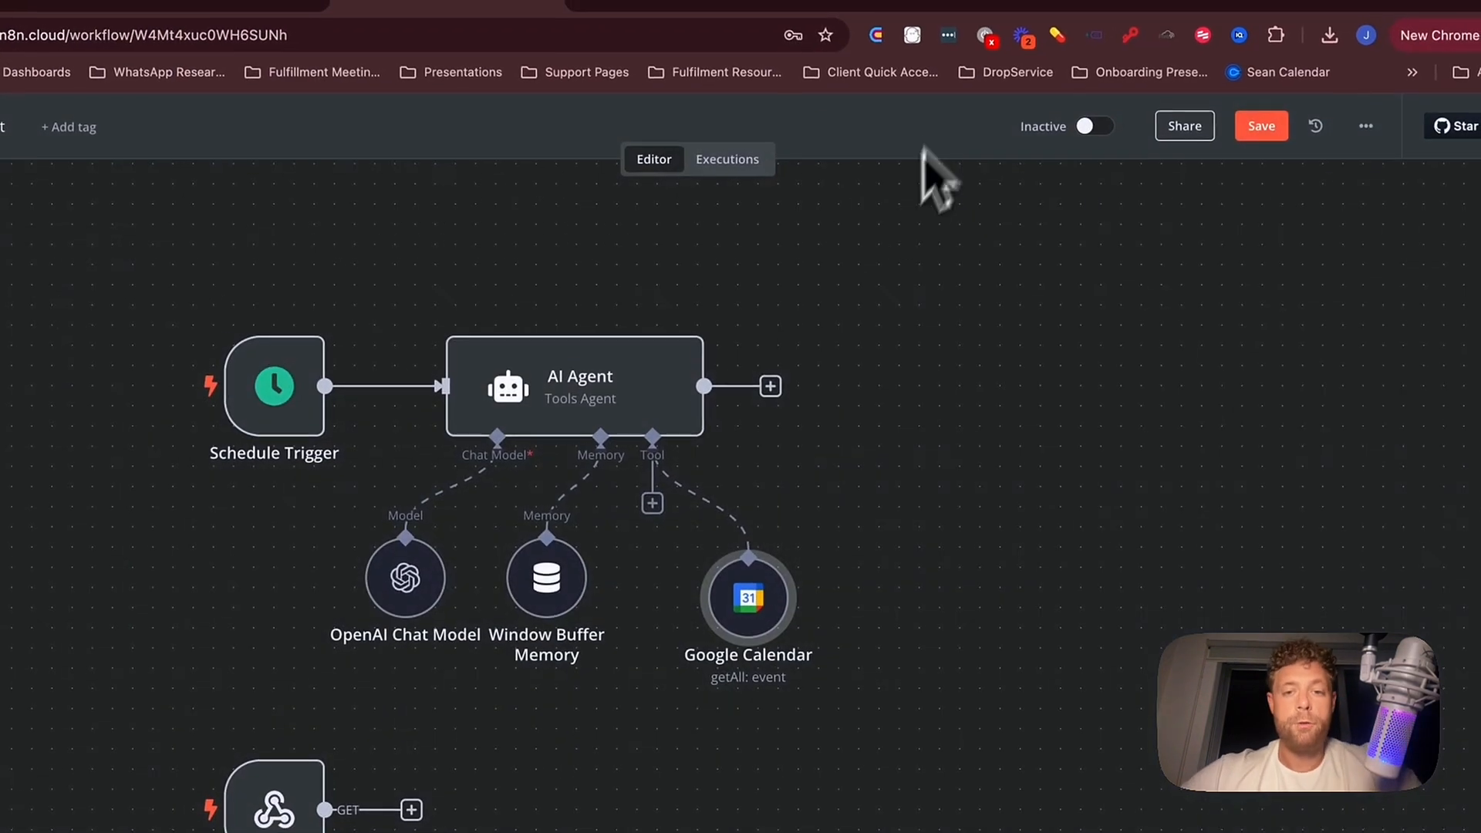
pyautogui.moveTo(736, 595); pyautogui.dragTo(756, 575)
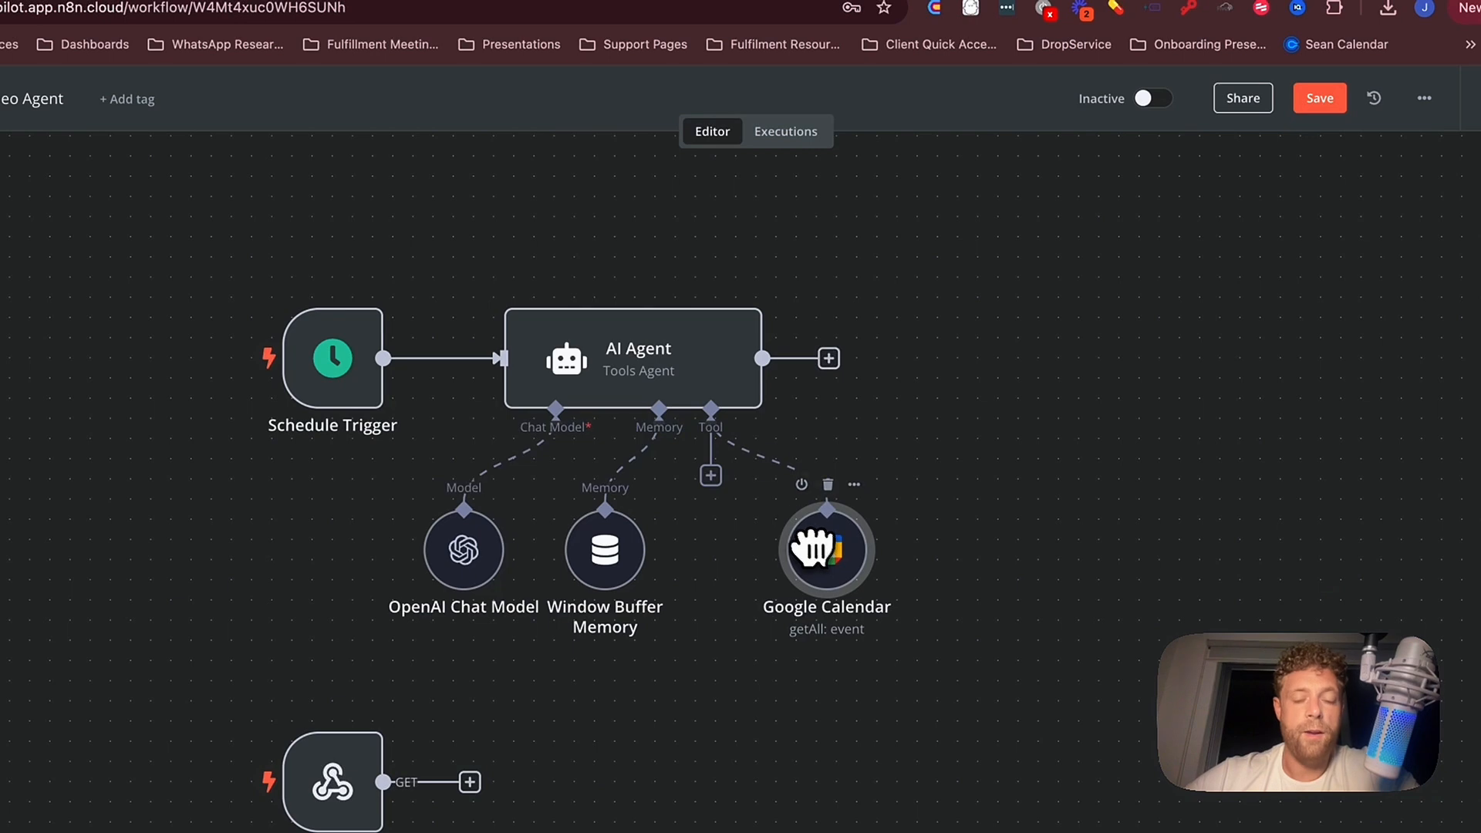
# Switch to the Building AI Agents document, highlight the "Adding Tools" item and go back to the Youtube Video Agent workflow.
pyautogui.click(796, 76)
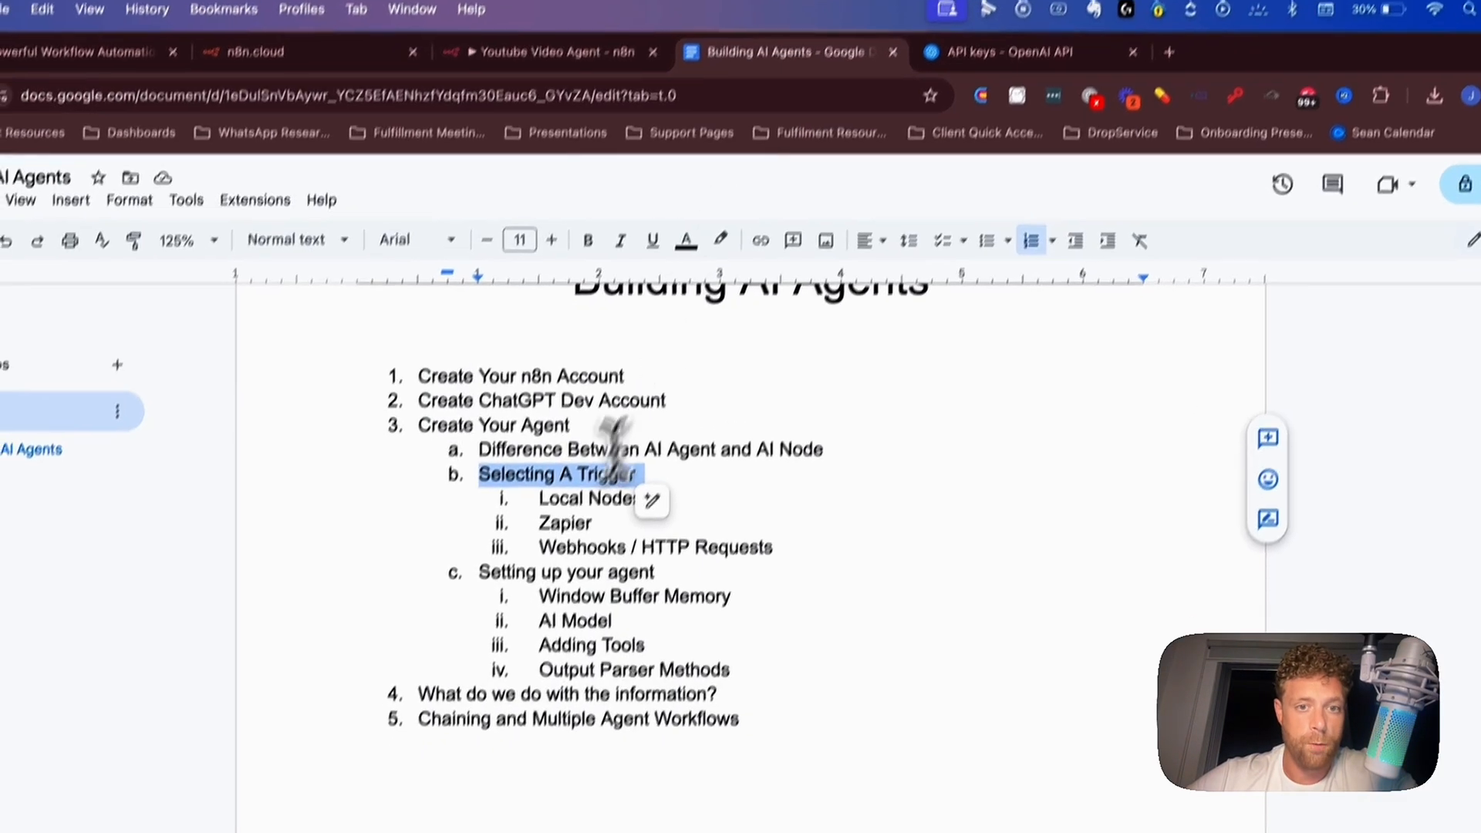
pyautogui.click(568, 547)
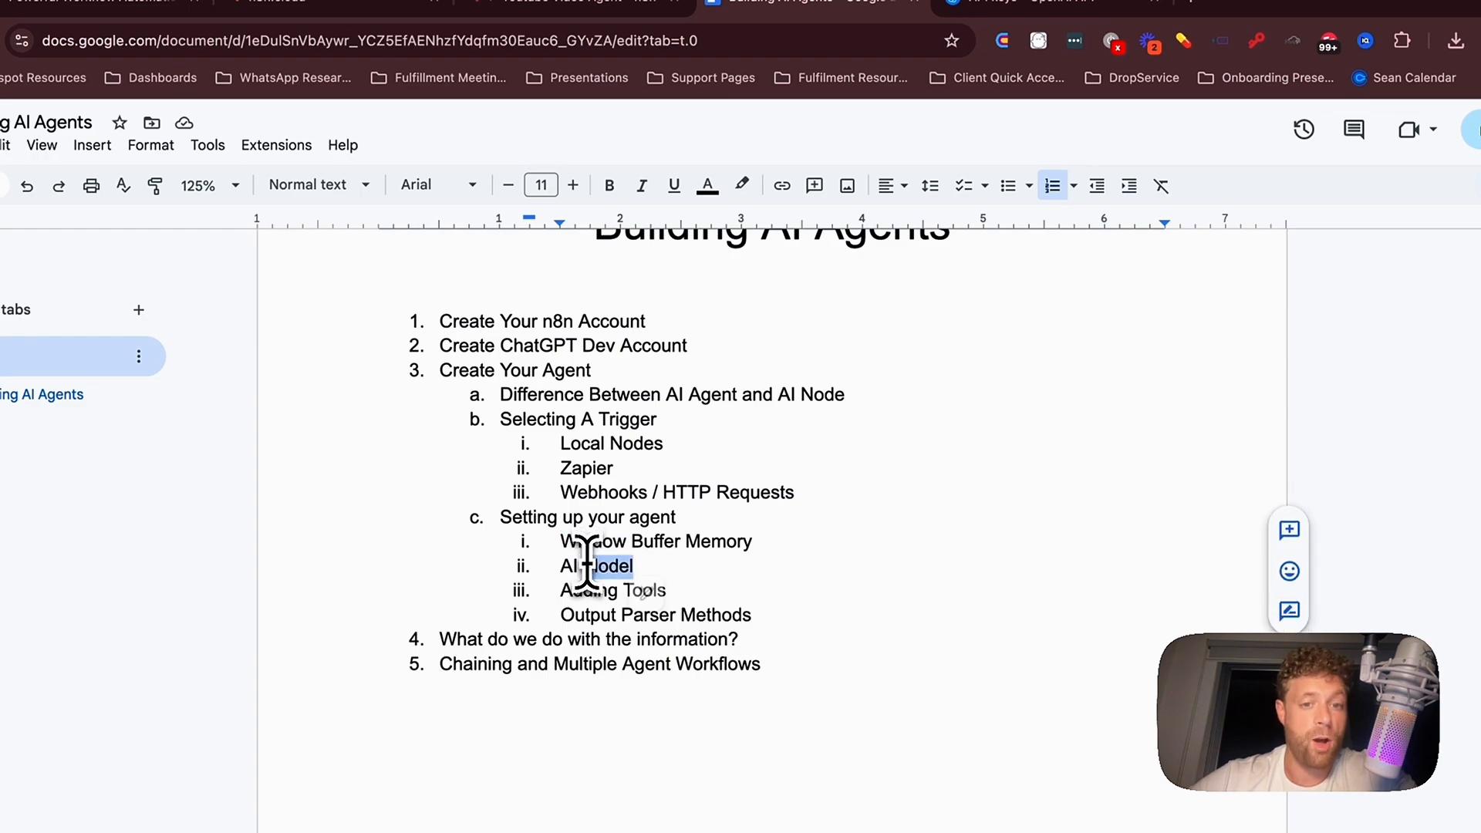
pyautogui.tripleClick(584, 593)
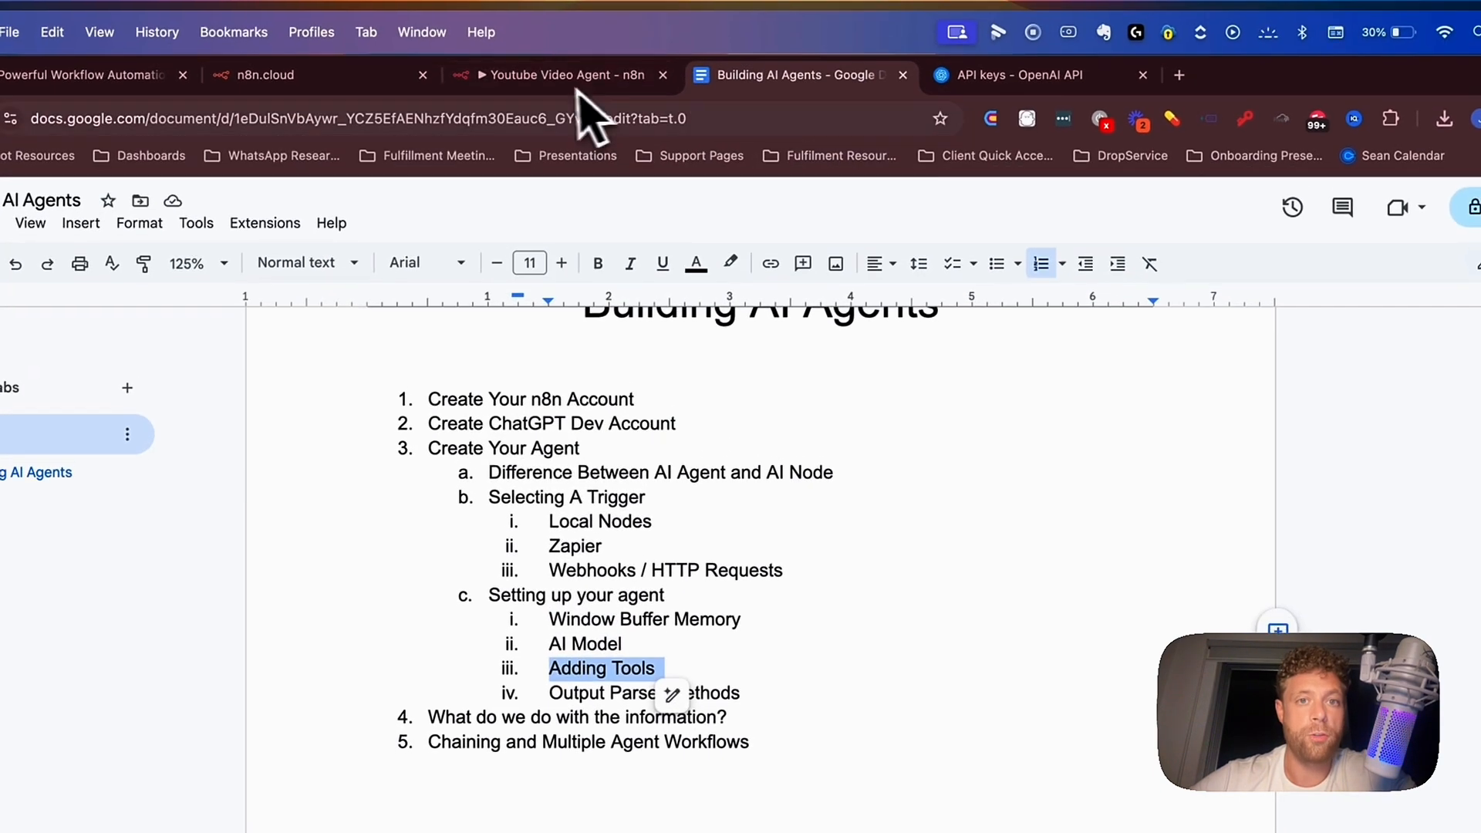
pyautogui.click(560, 91)
# Search the AI Agent's tools for "gmail" and add the Gmail tool.
pyautogui.click(765, 601)
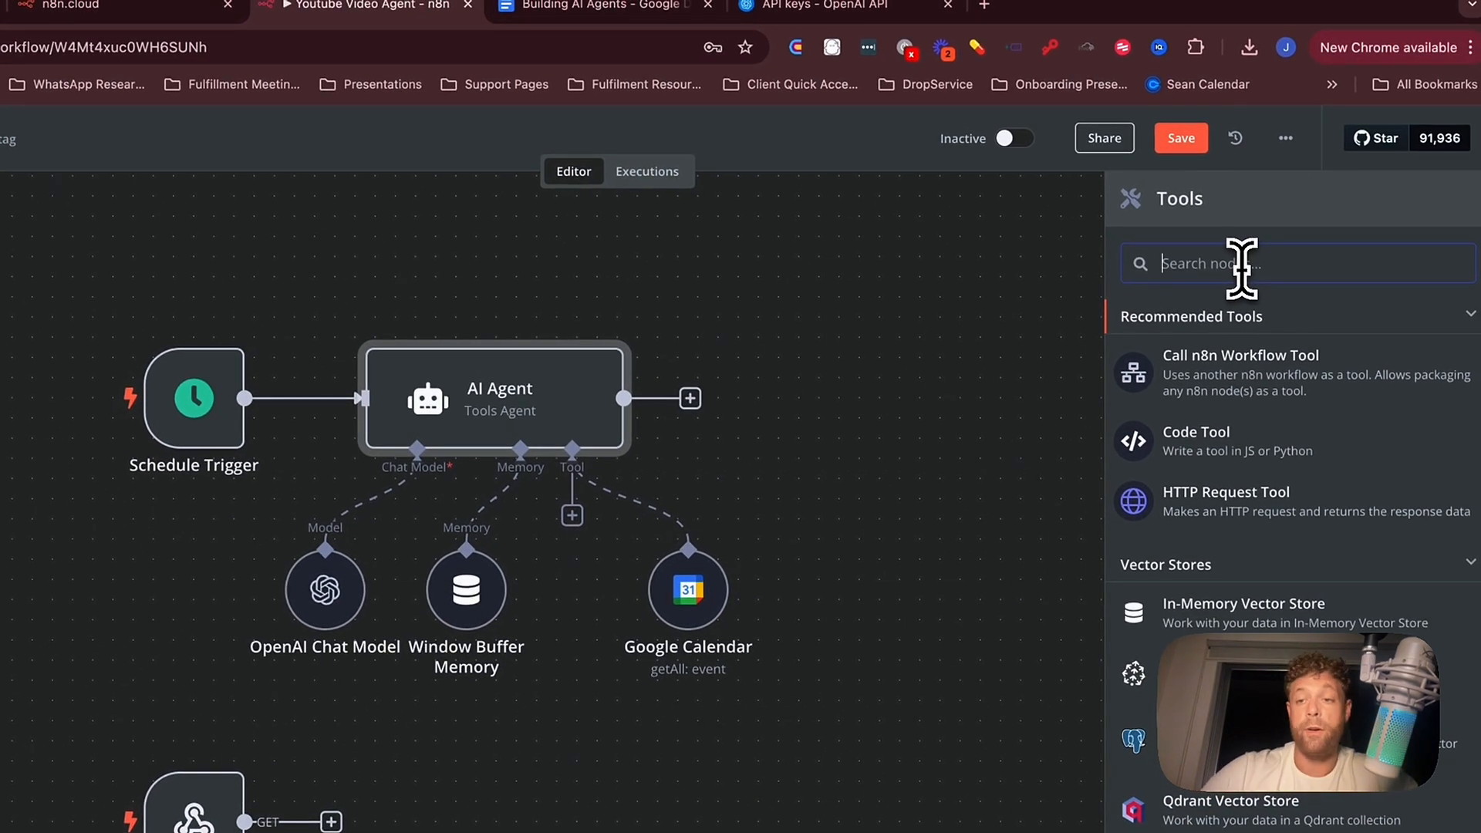
pyautogui.write('gmail')
pyautogui.click(1253, 339)
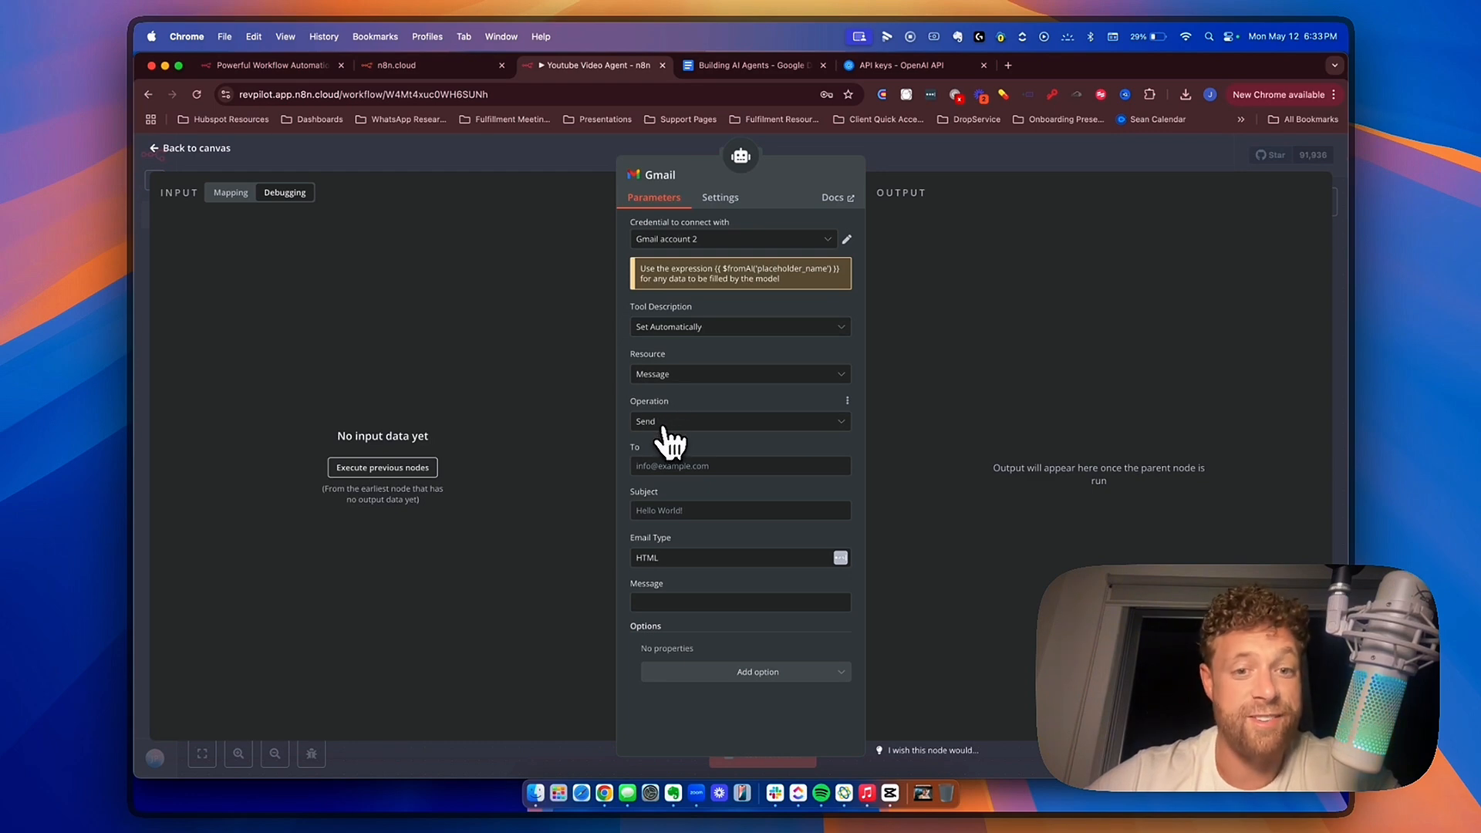
# Set the Gmail tool to the Message resource and the Get Many operation with a limit of 10.
pyautogui.click(662, 378)
pyautogui.click(663, 396)
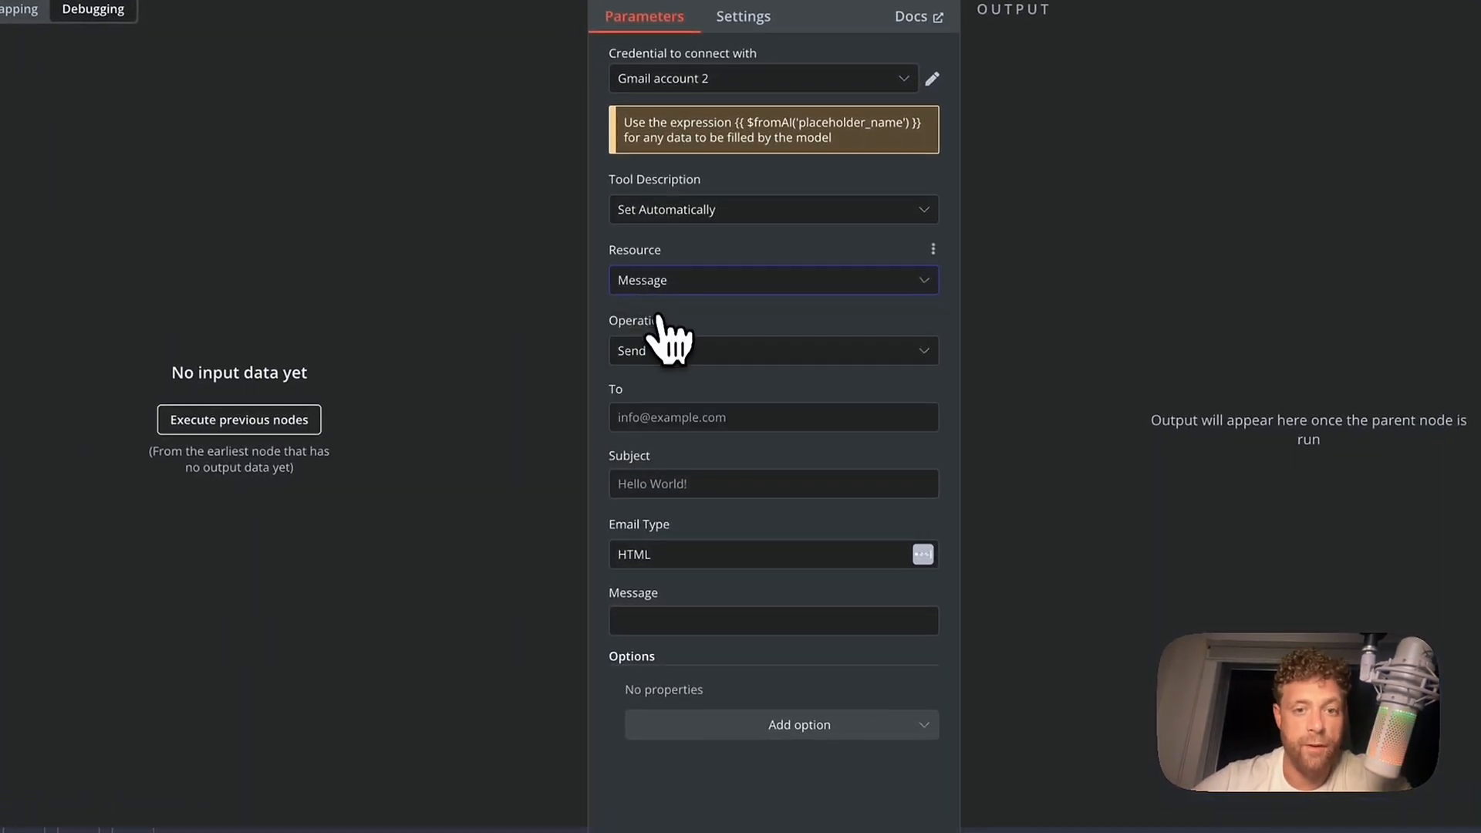
pyautogui.click(662, 354)
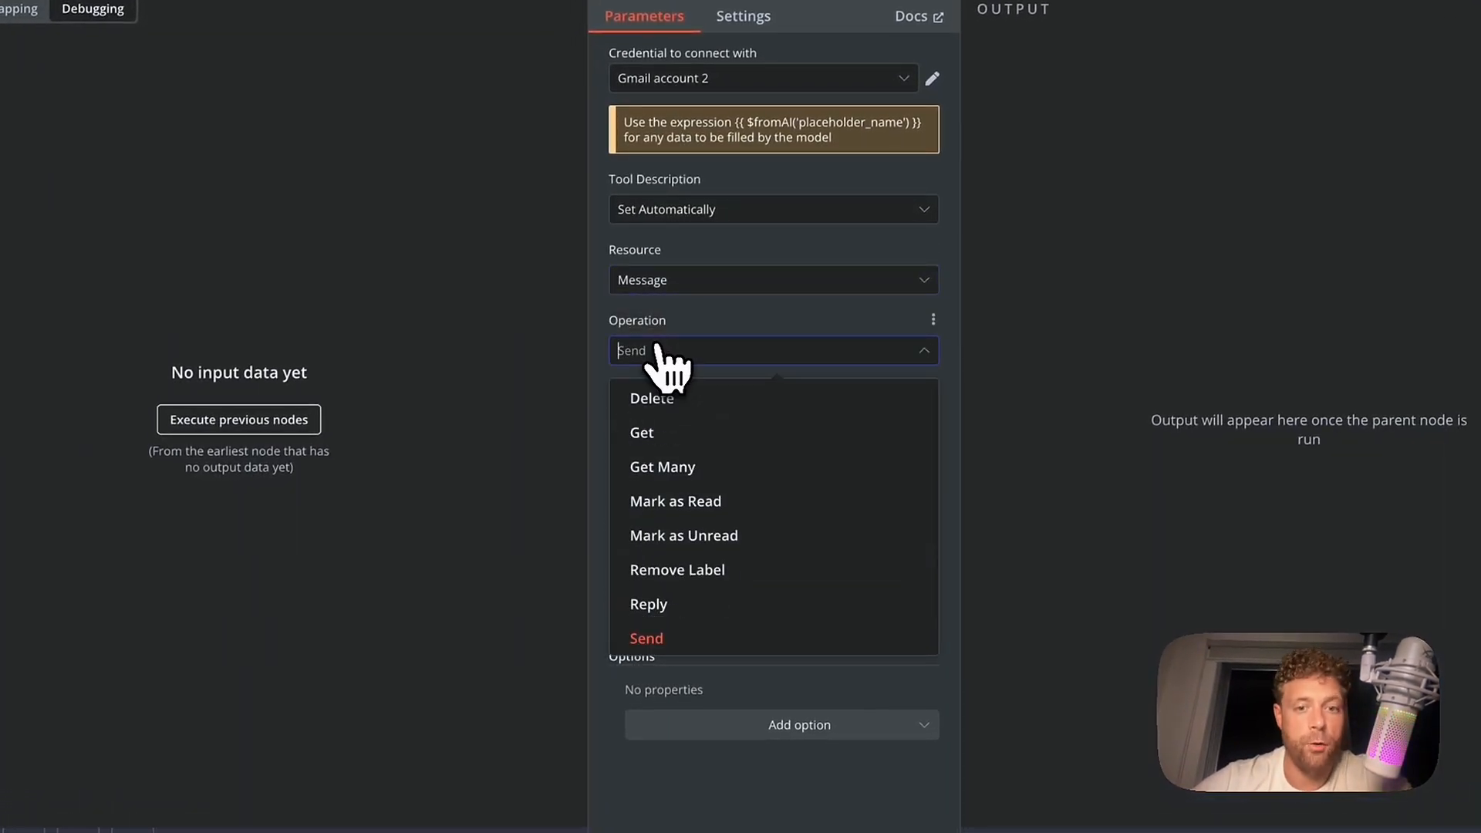
pyautogui.press('Up')
pyautogui.click(679, 466)
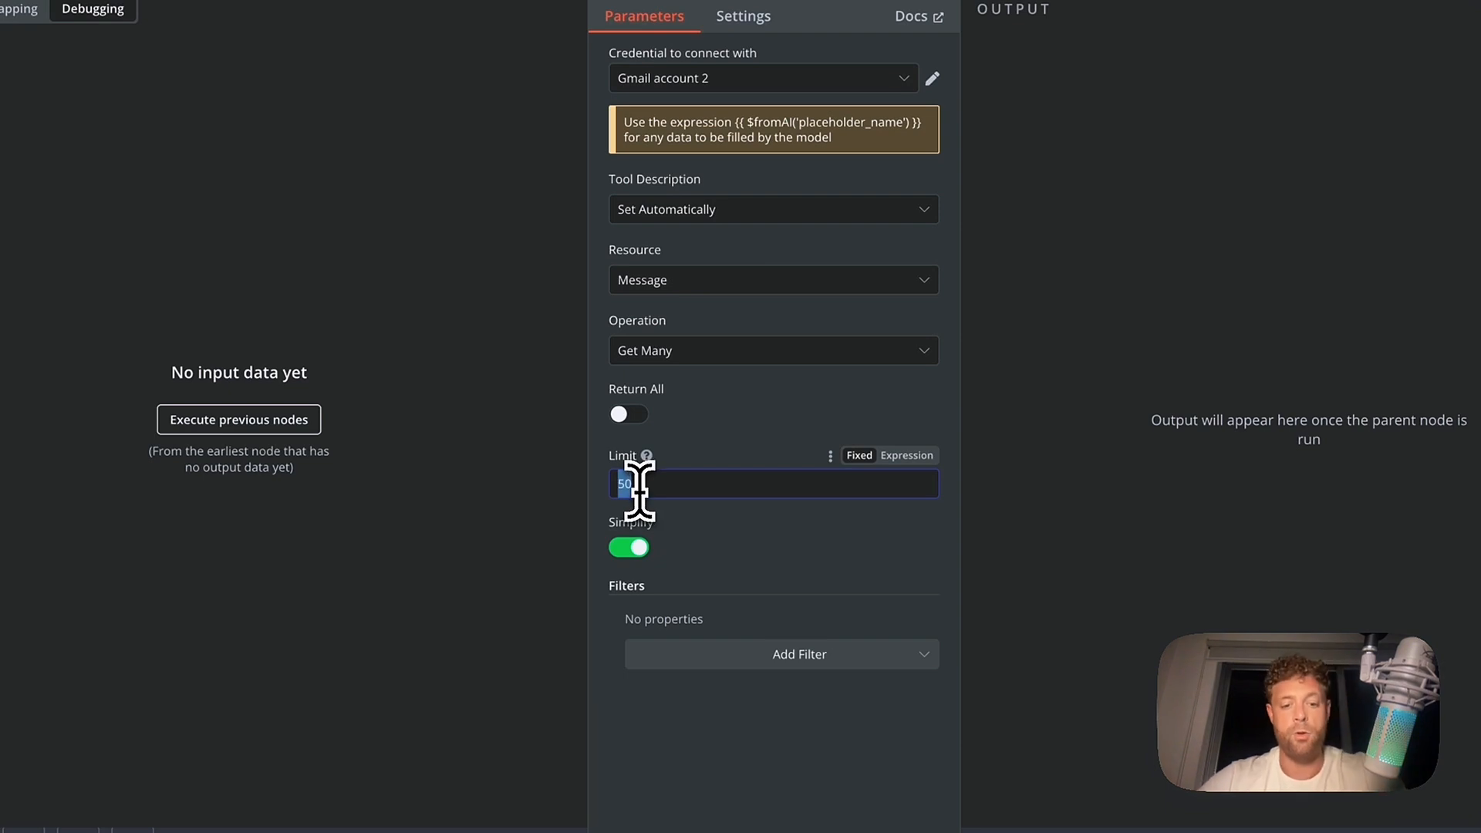
pyautogui.write('10')
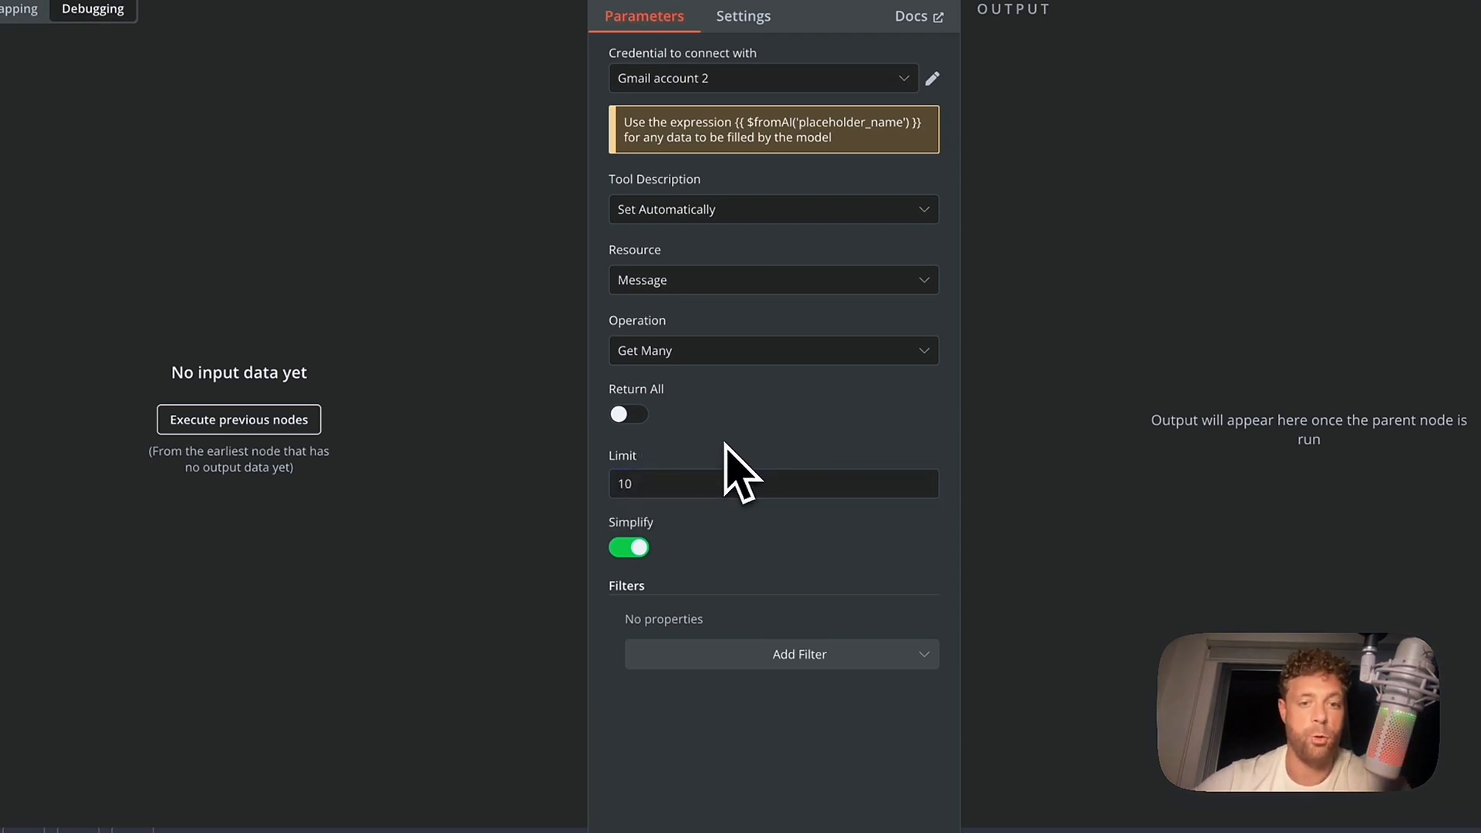
pyautogui.click(752, 657)
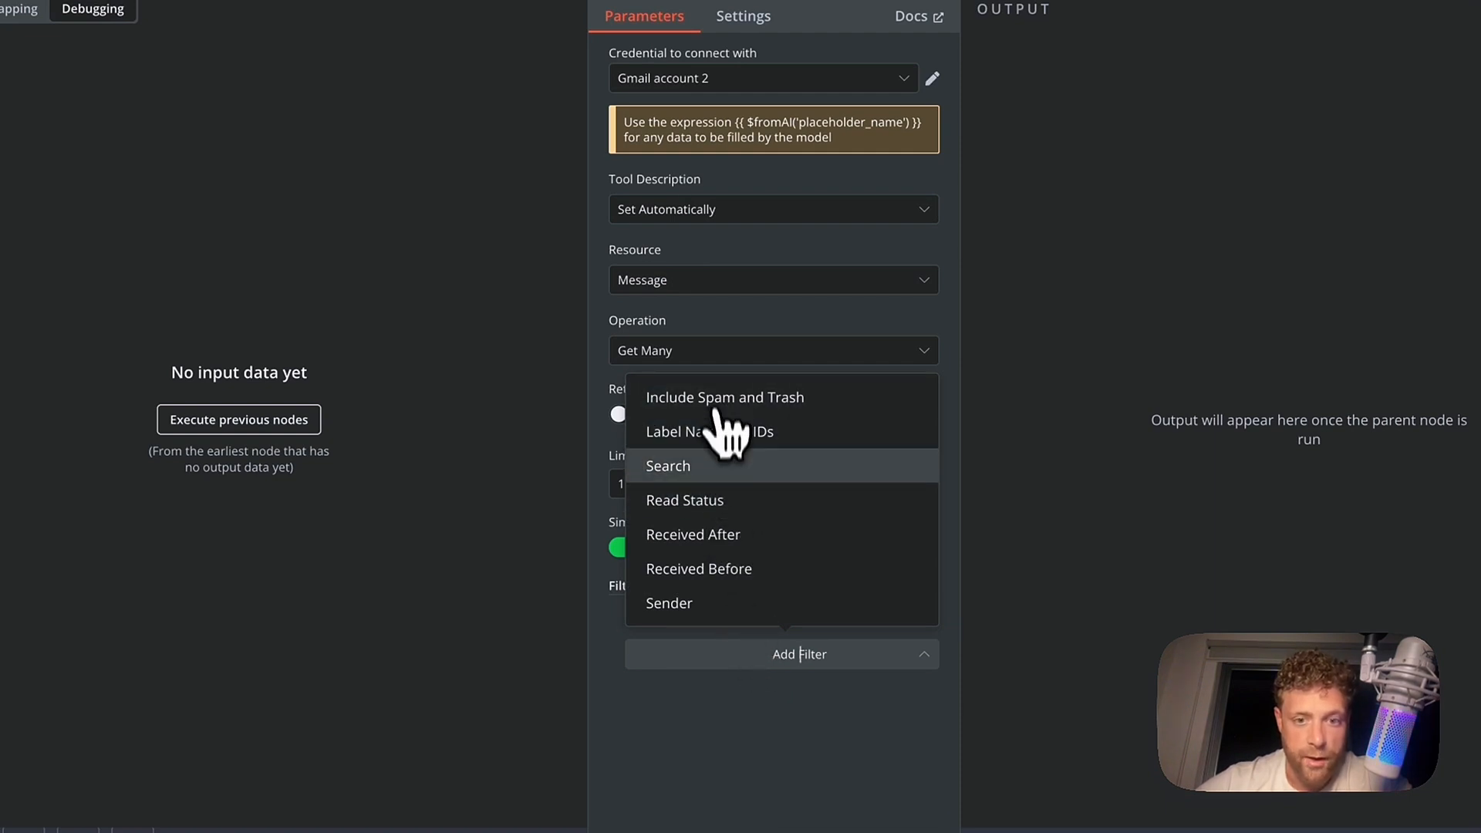
pyautogui.click(713, 543)
pyautogui.click(729, 654)
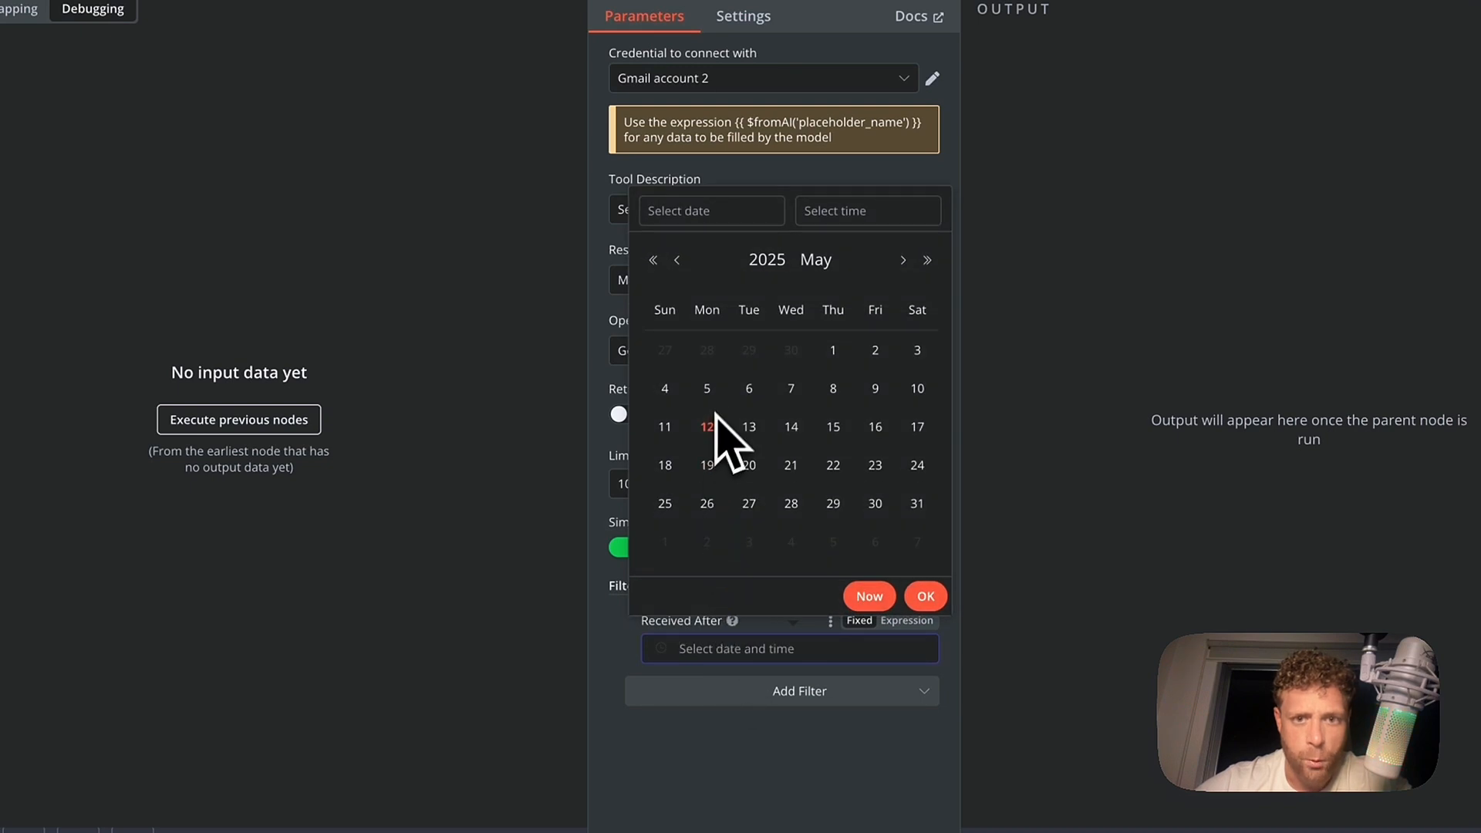
pyautogui.click(746, 697)
pyautogui.click(738, 655)
pyautogui.click(851, 476)
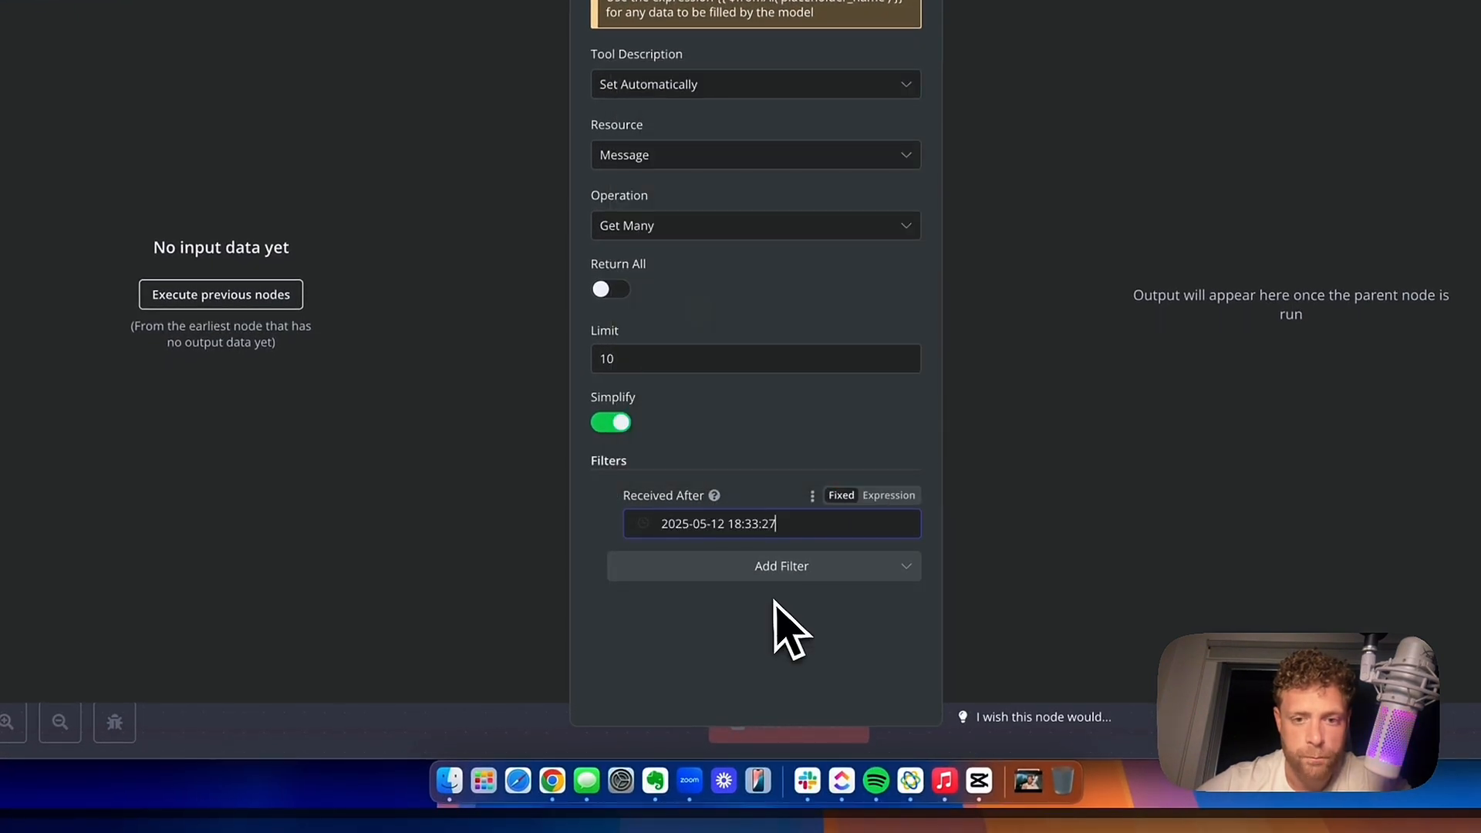
# Switch the Gmail tool's Received After filter to an expression and clear its value.
pyautogui.click(701, 521)
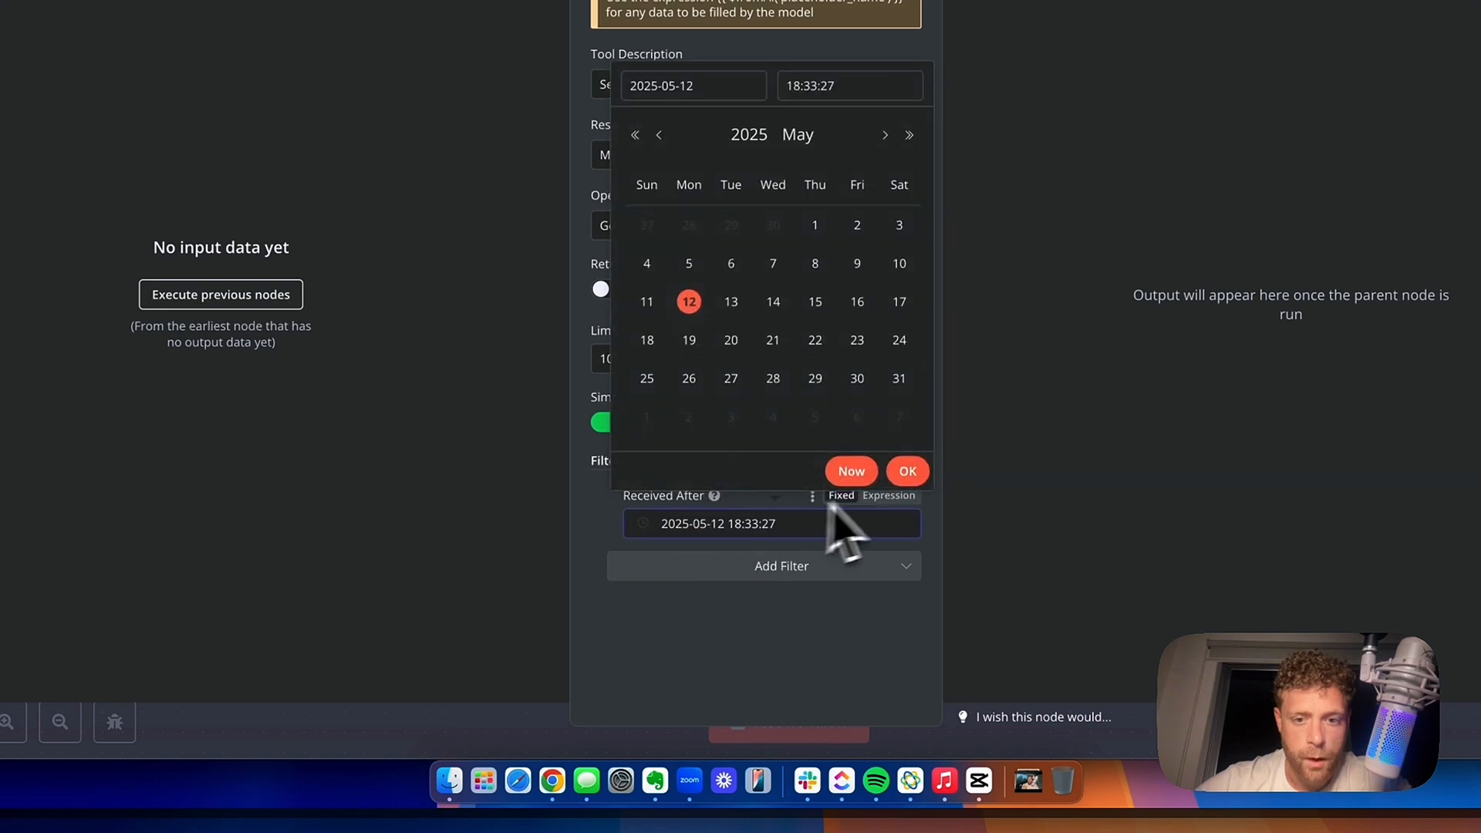
pyautogui.click(884, 497)
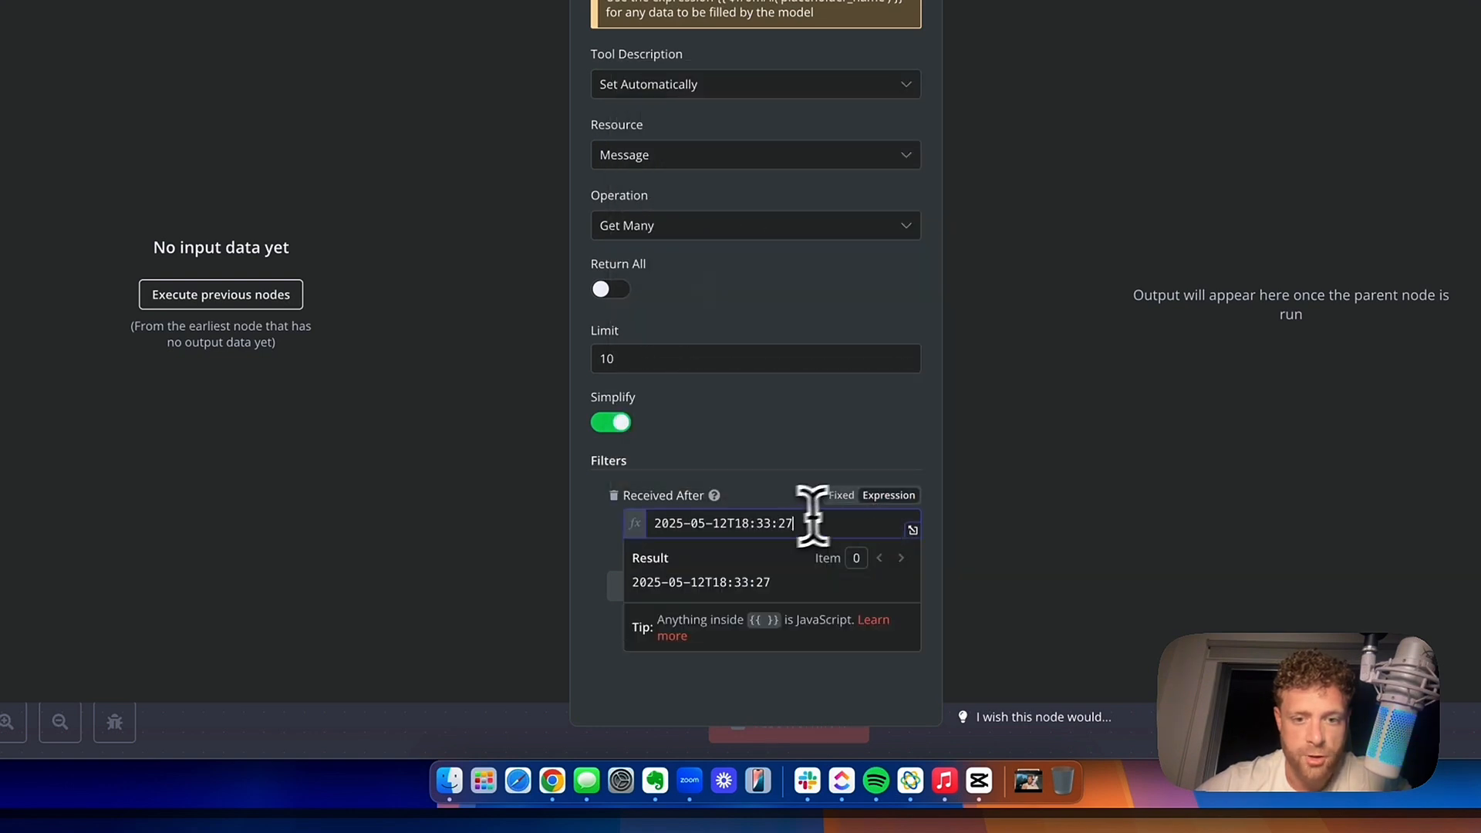
pyautogui.press('BackSpace')
pyautogui.click(733, 456)
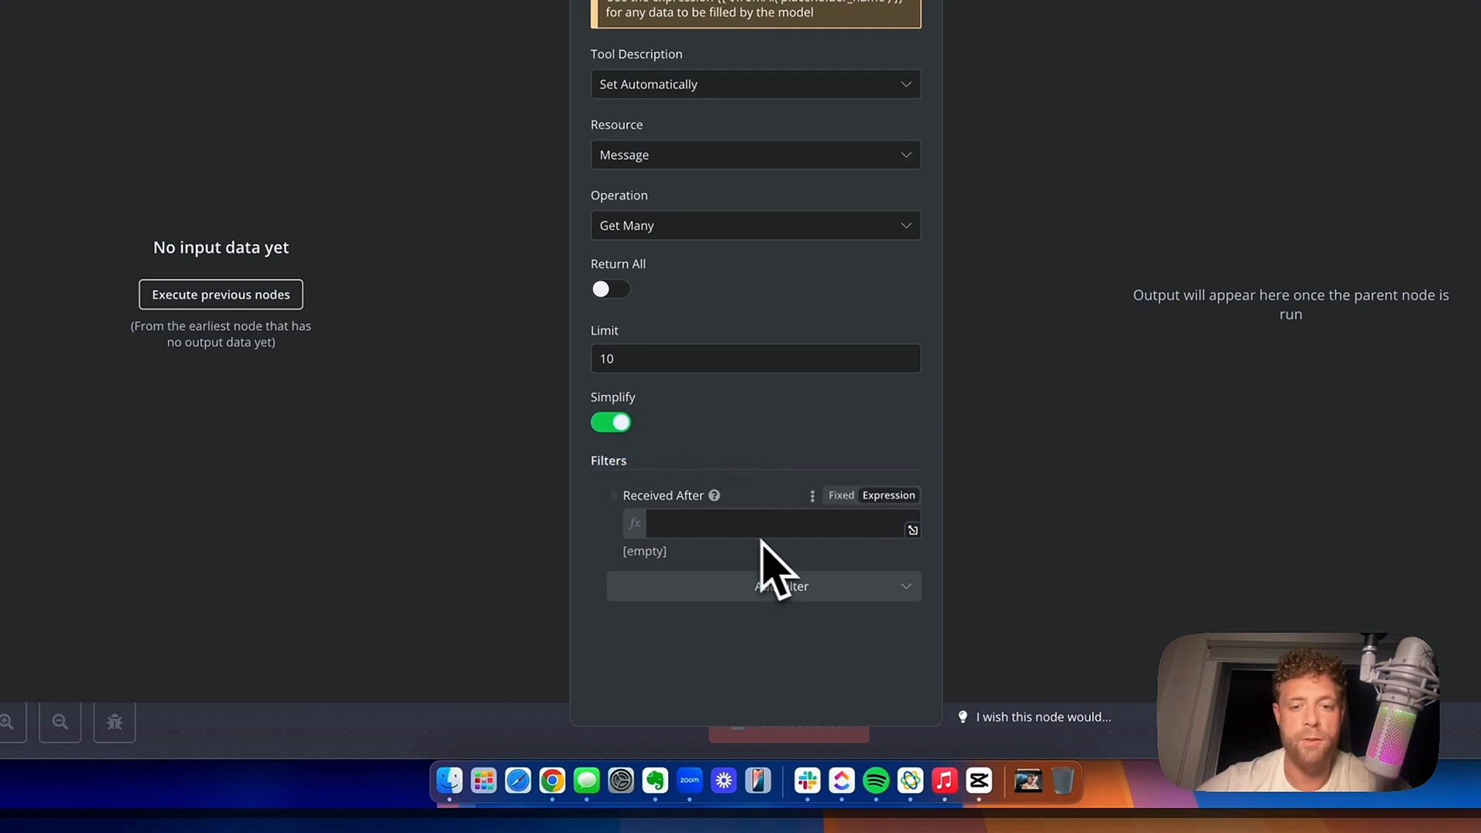
pyautogui.click(737, 526)
pyautogui.click(748, 483)
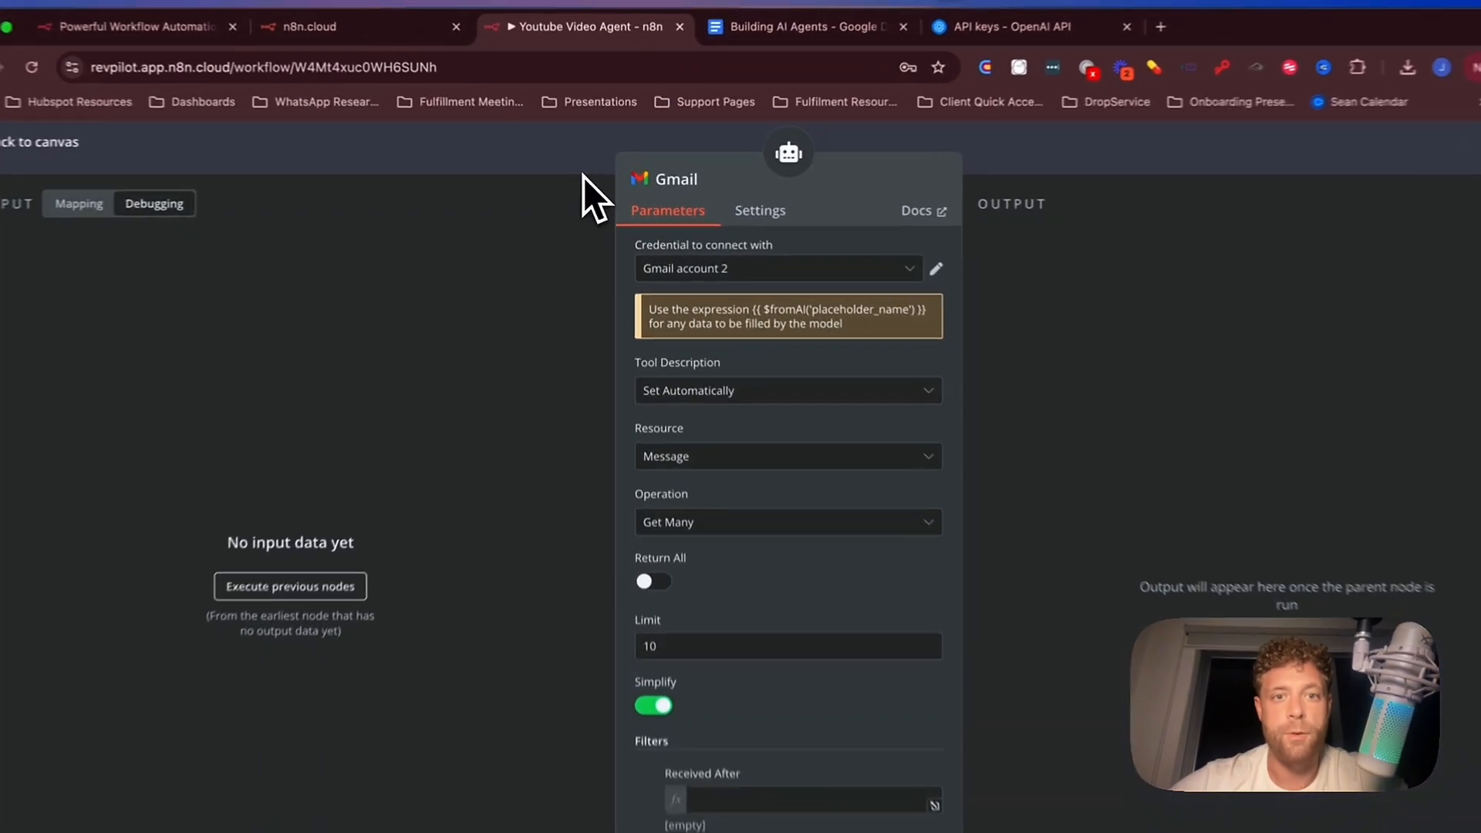
# Return to the canvas and line up the Google Calendar and Gmail nodes in a row beside the Window Buffer Memory.
pyautogui.click(588, 159)
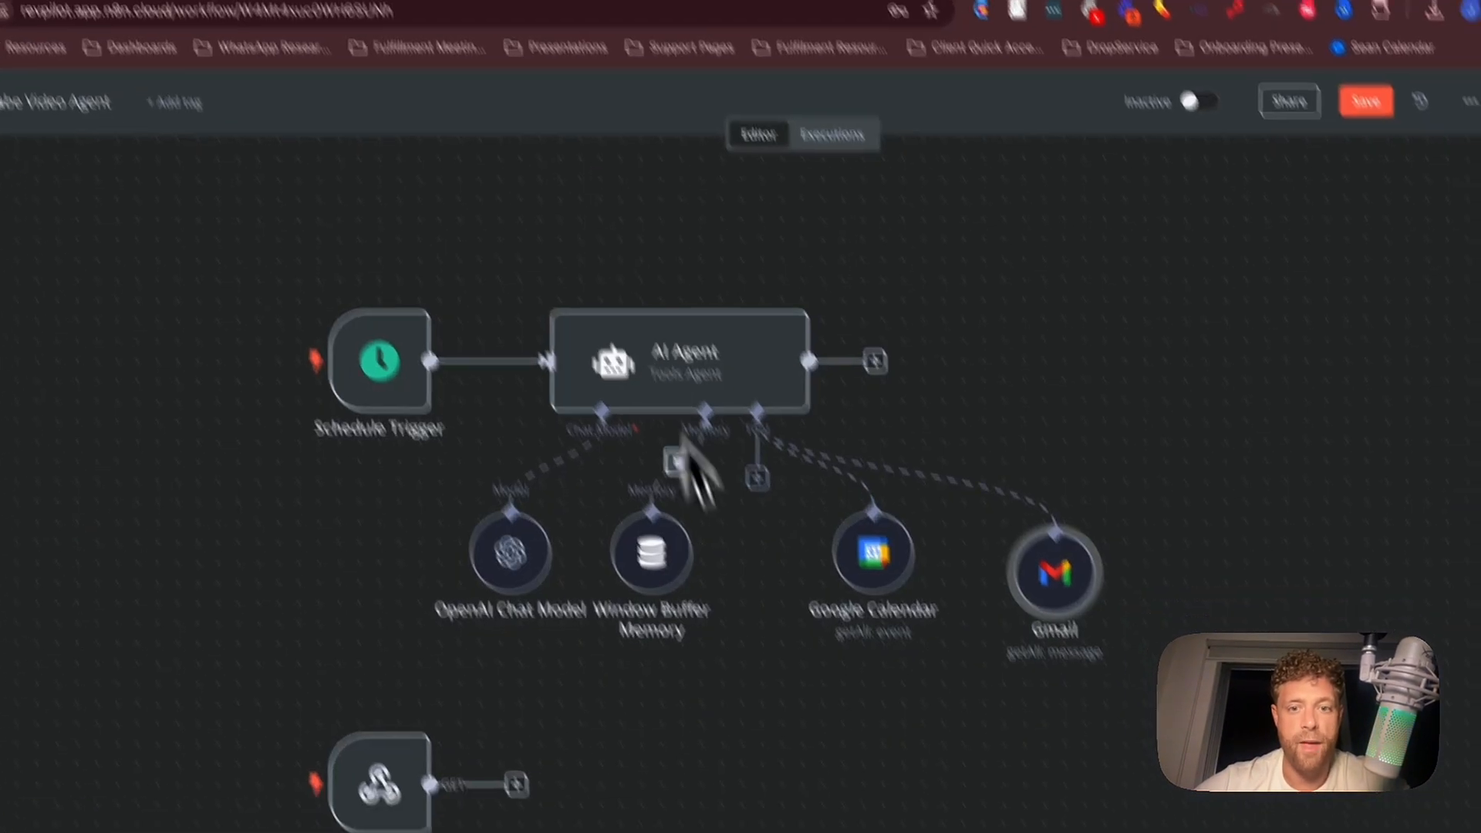
pyautogui.moveTo(978, 449); pyautogui.dragTo(922, 428)
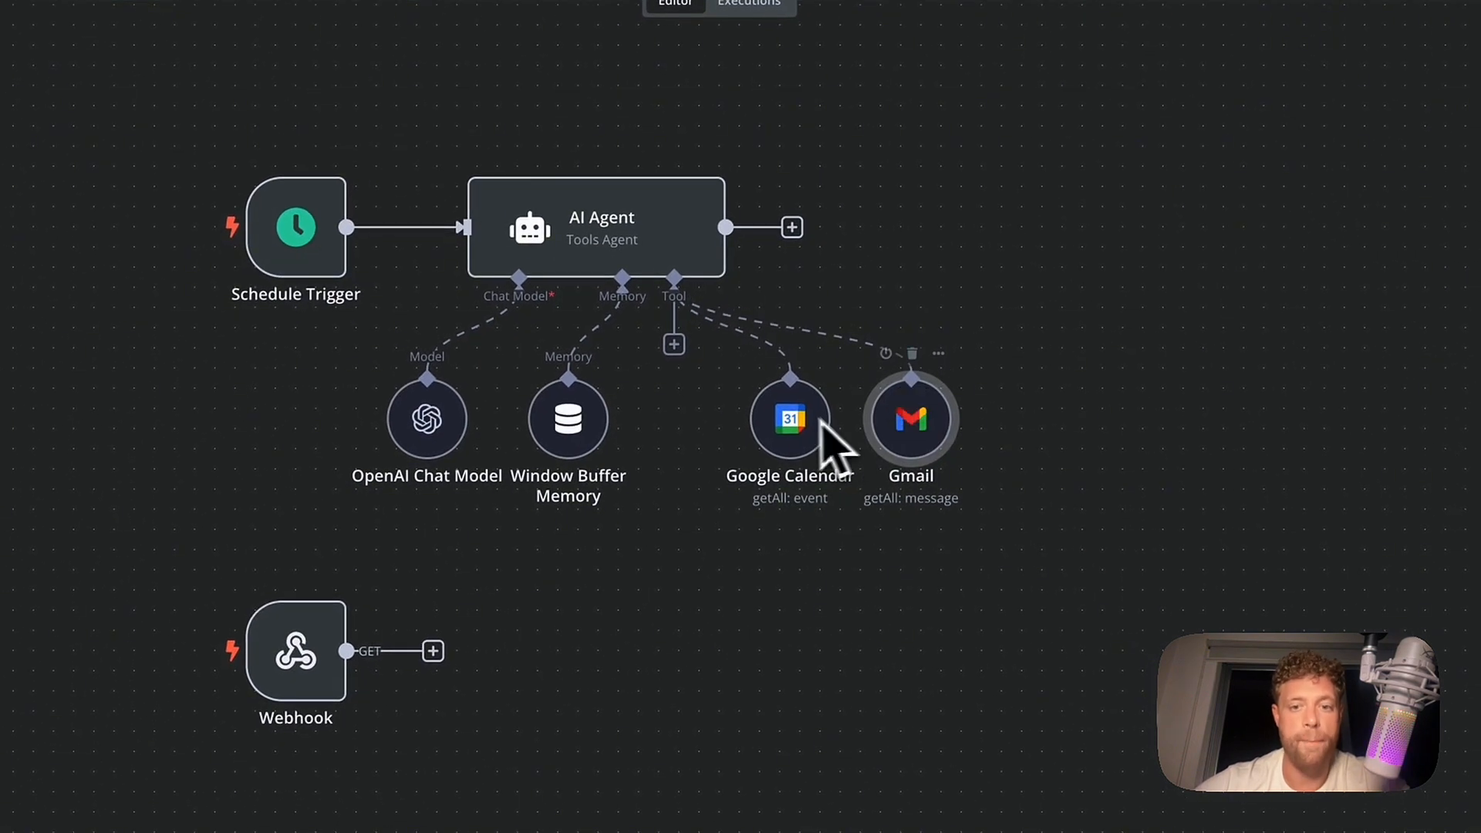
pyautogui.moveTo(820, 422); pyautogui.dragTo(745, 420)
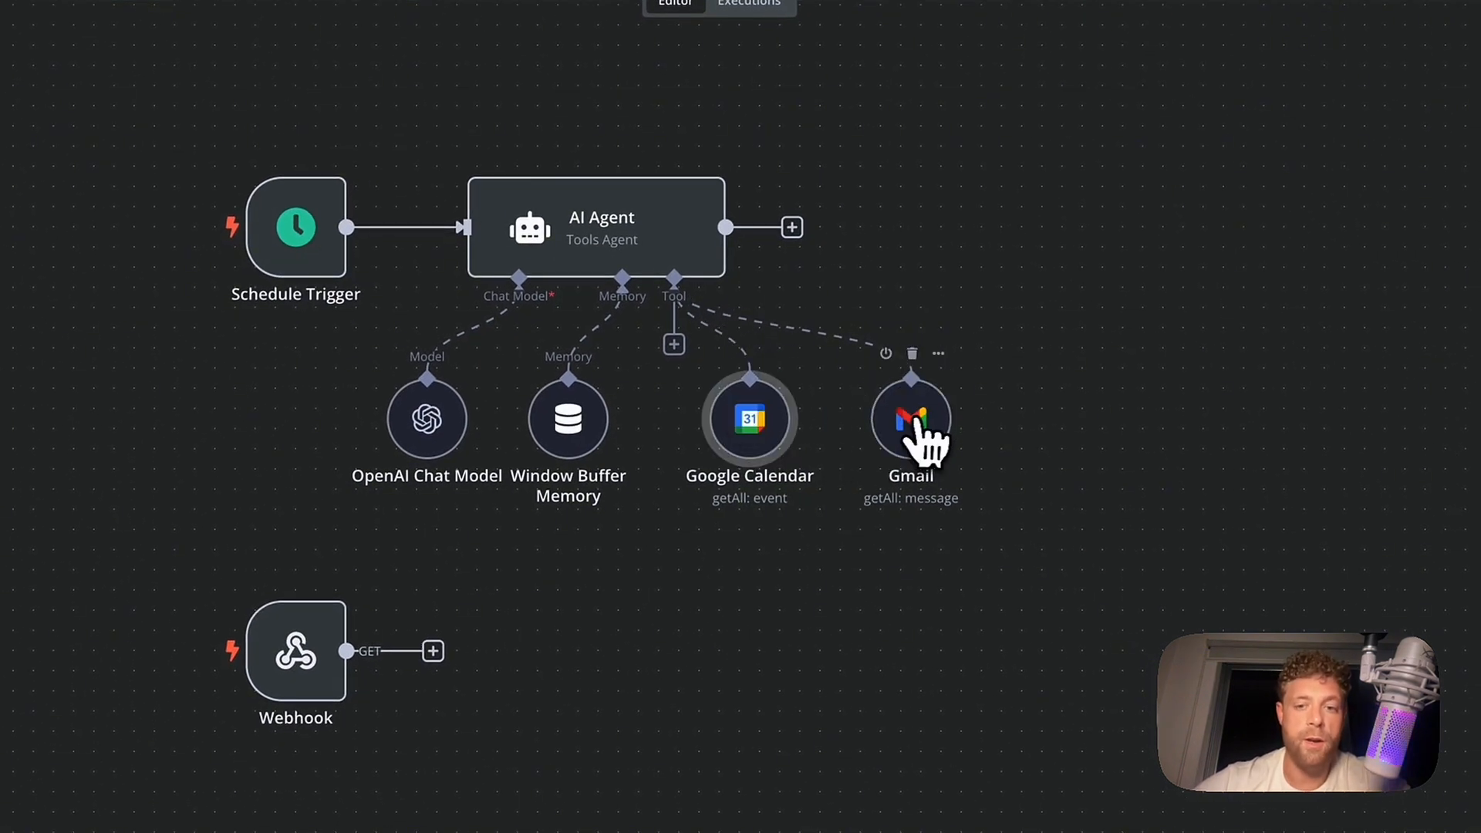
pyautogui.moveTo(915, 417); pyautogui.dragTo(874, 414)
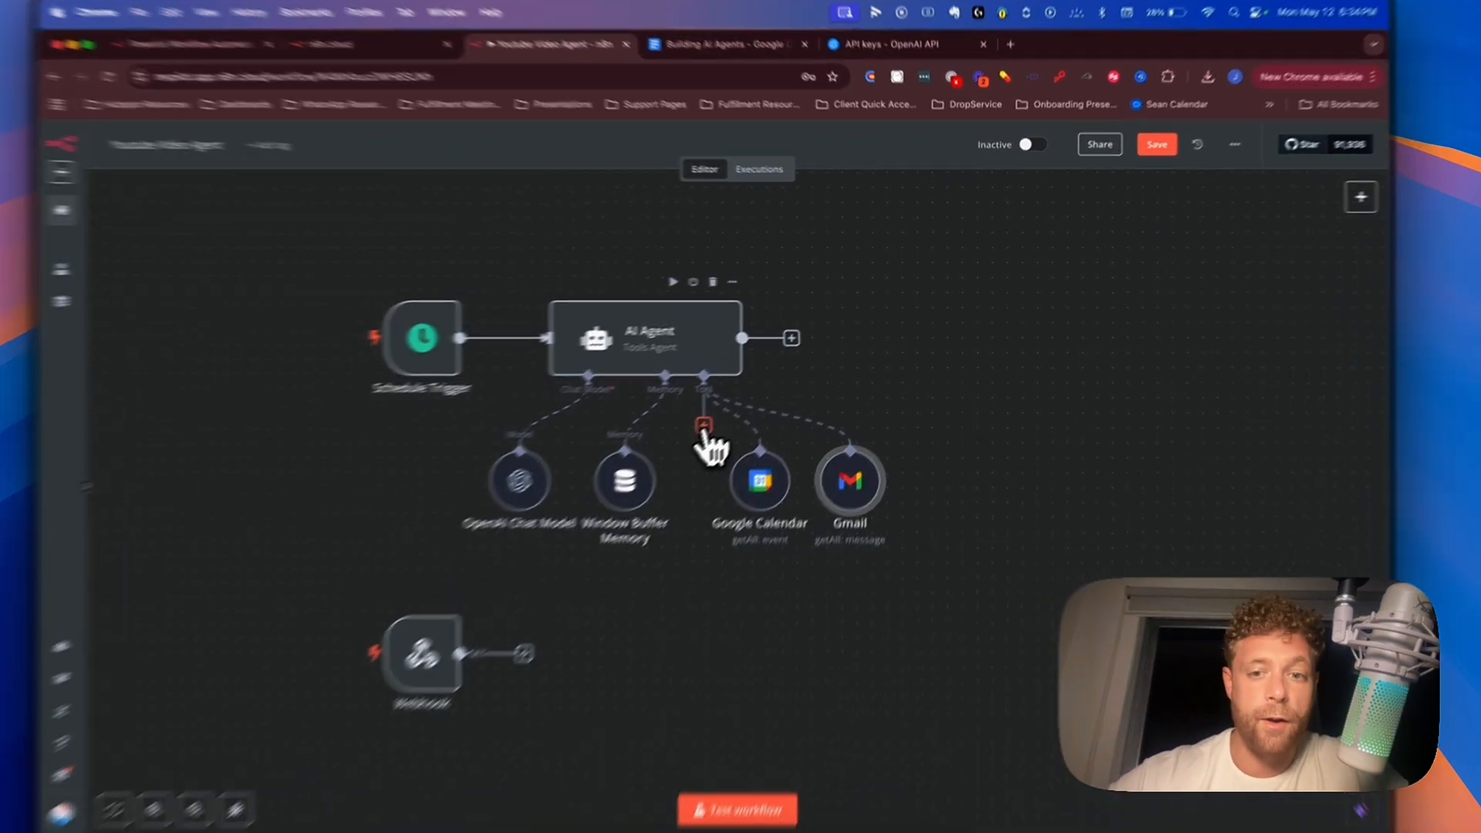
# Search the AI Agent's tools for "gmail" and add a second Gmail tool.
pyautogui.click(733, 408)
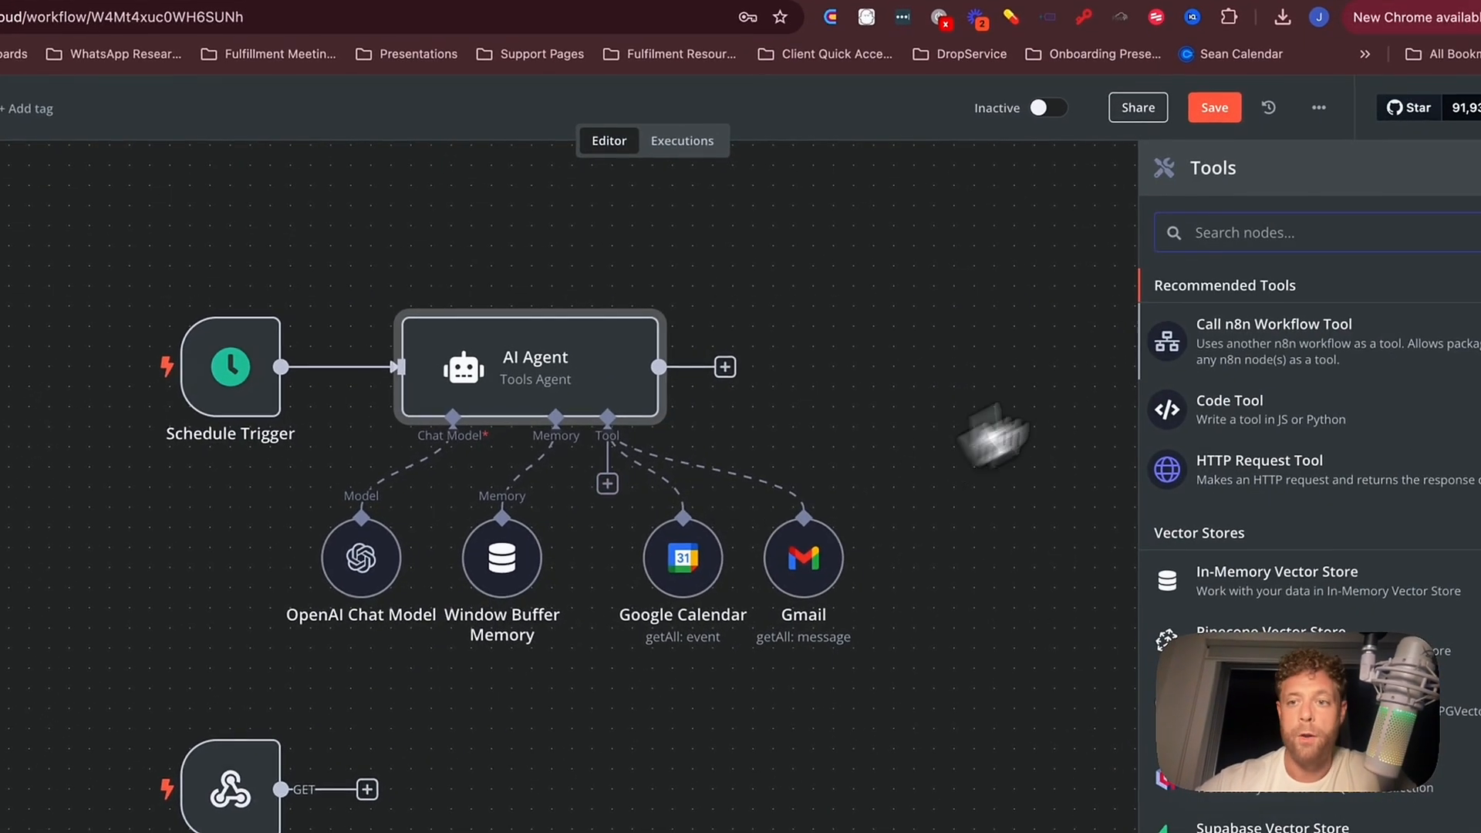
pyautogui.write('g')
pyautogui.press('BackSpace')
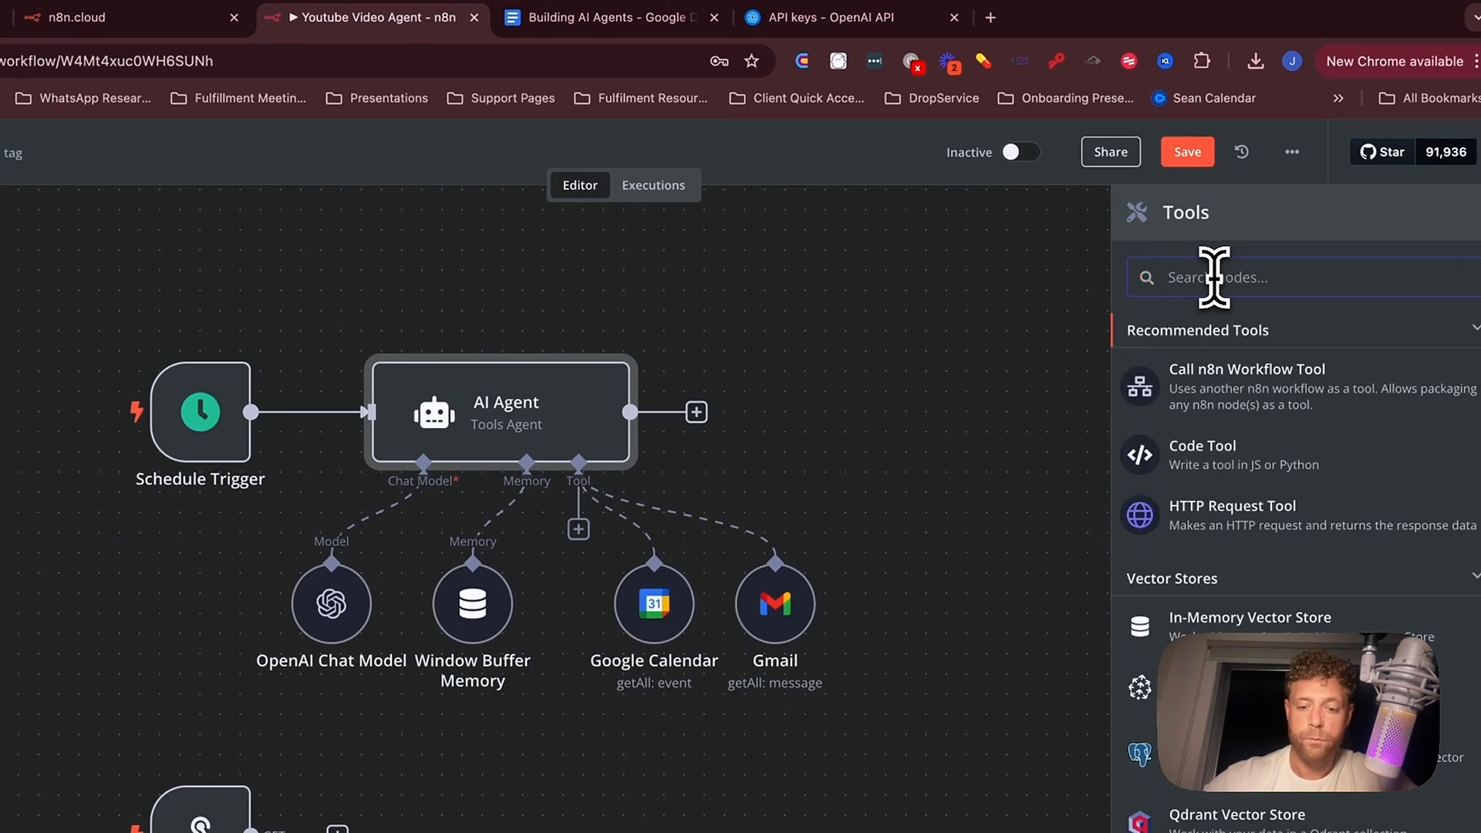
pyautogui.write('gmail')
pyautogui.click(1246, 353)
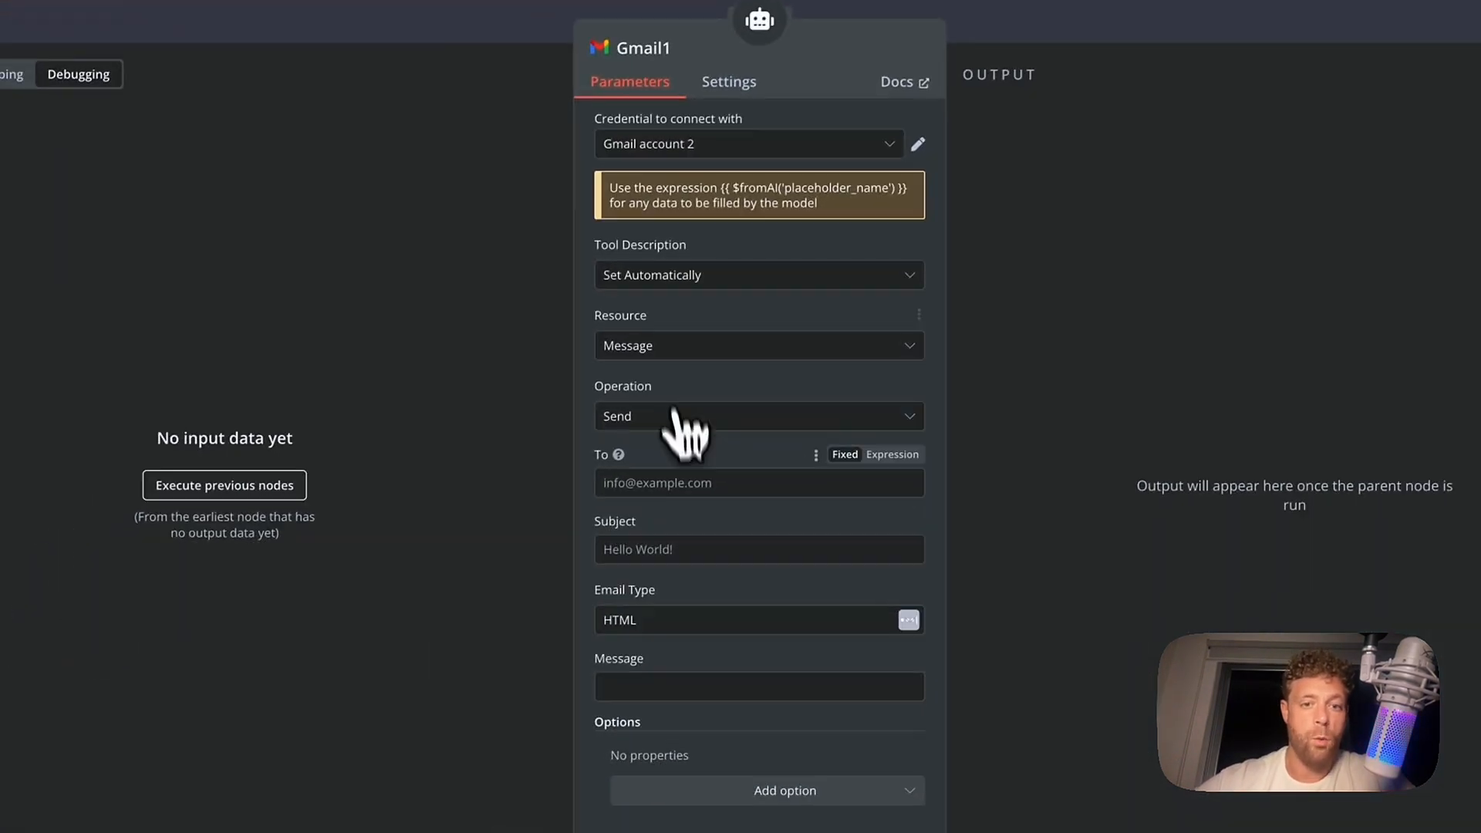
# Leave the second Gmail tool's recipient empty, return to the canvas and line its node up beside the first Gmail node.
pyautogui.click(644, 482)
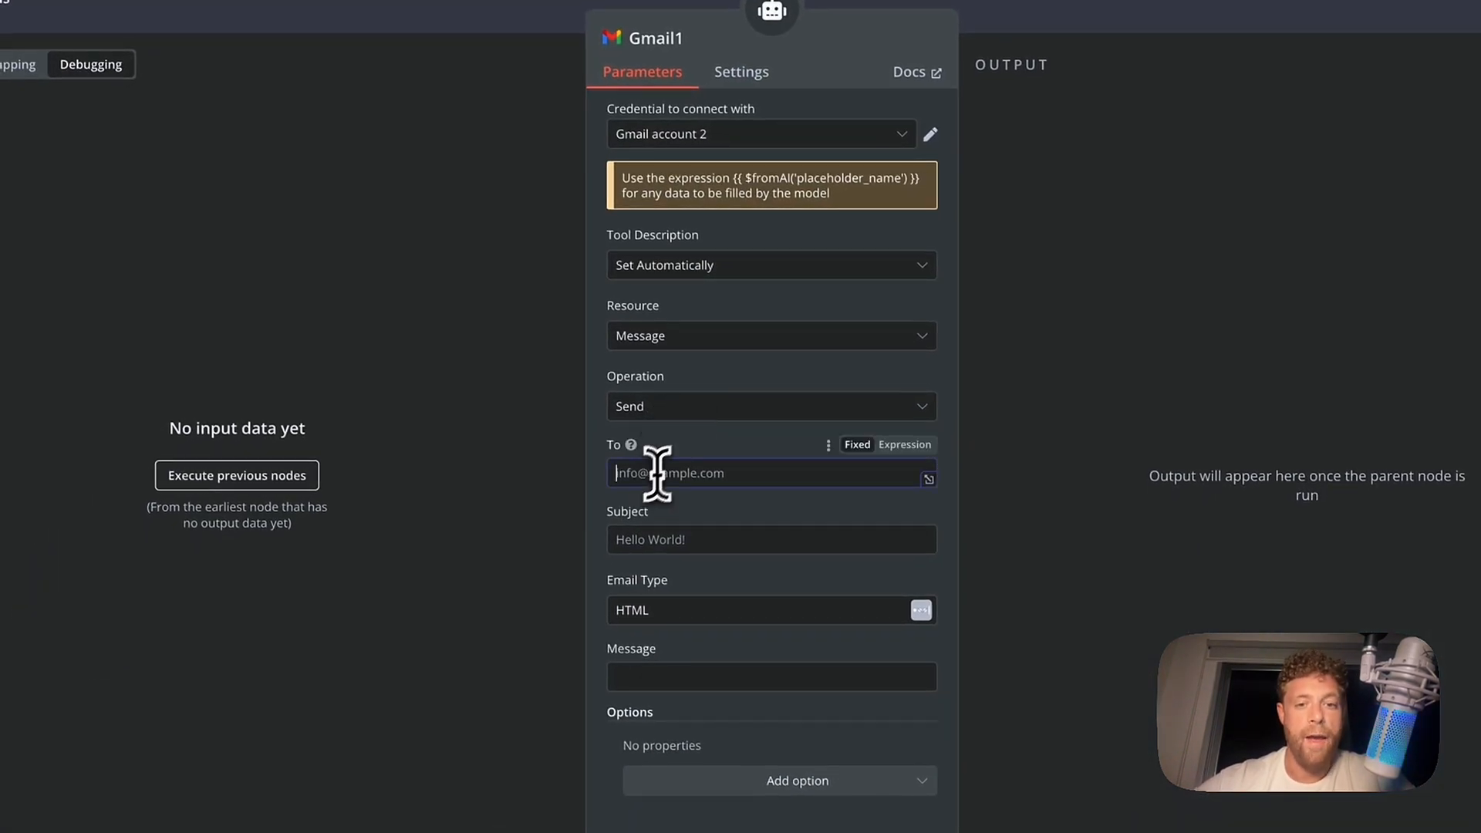
pyautogui.click(682, 448)
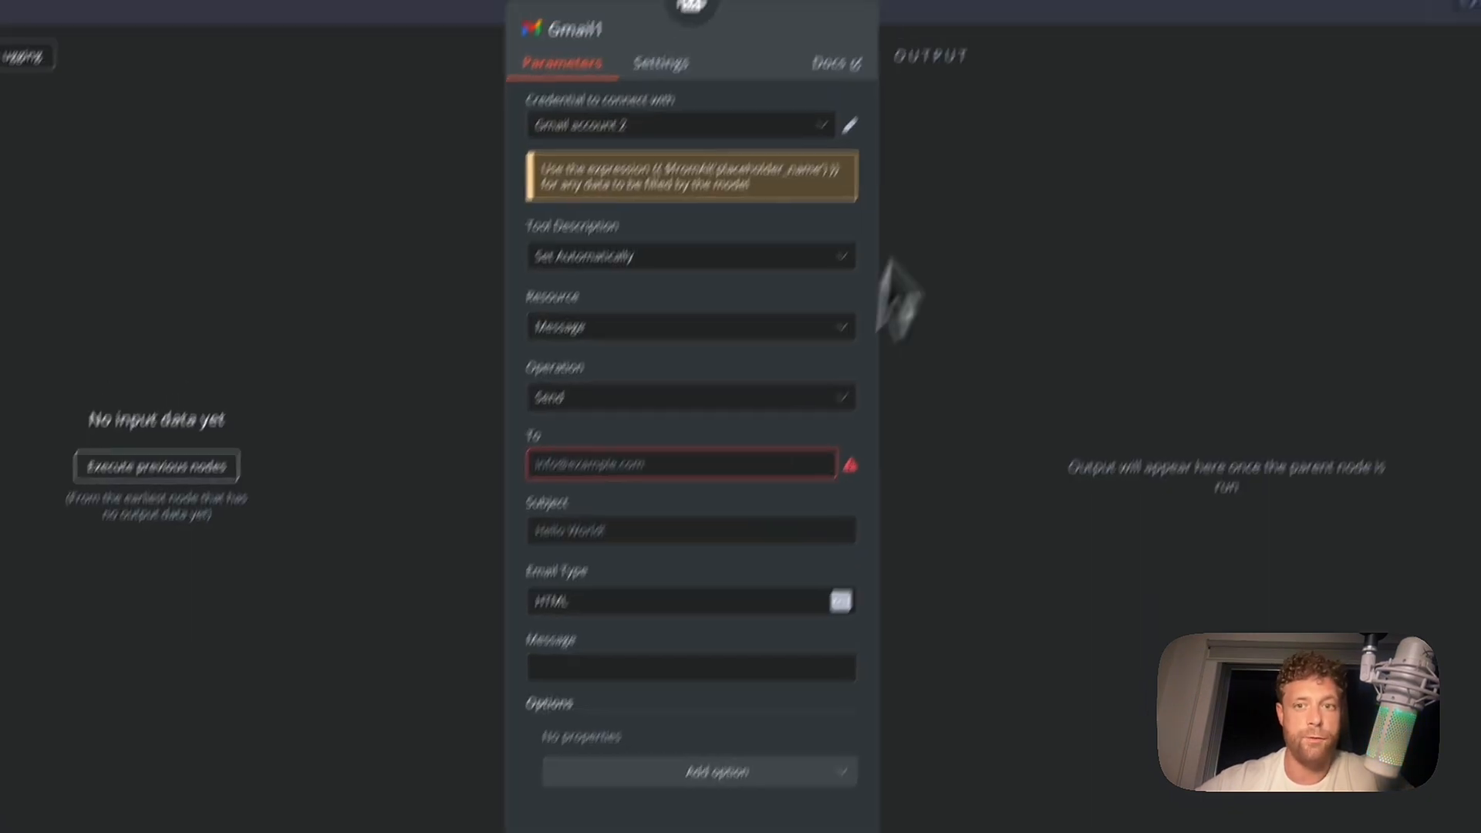
pyautogui.click(920, 11)
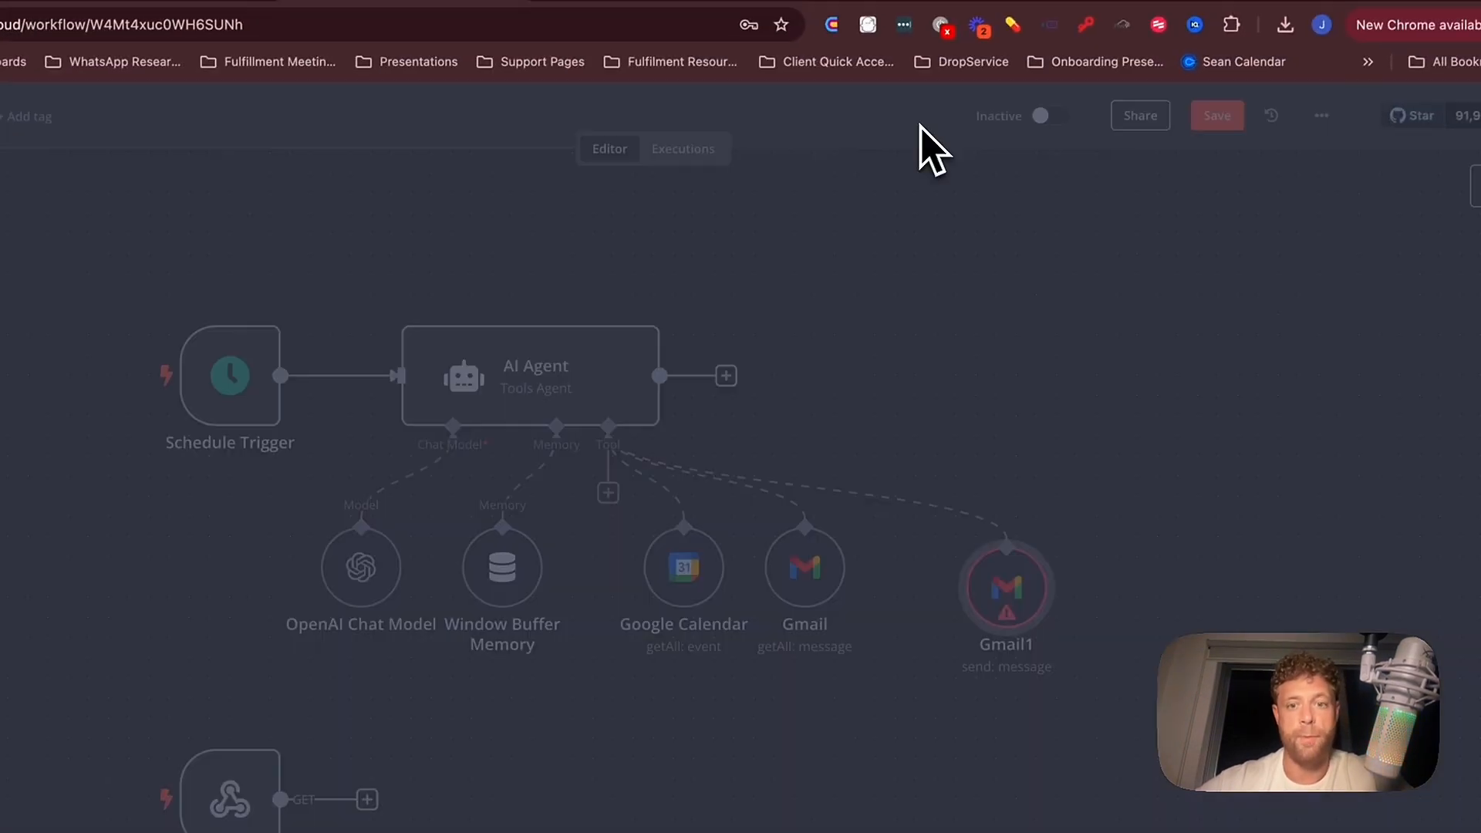
pyautogui.moveTo(1013, 480); pyautogui.dragTo(953, 418)
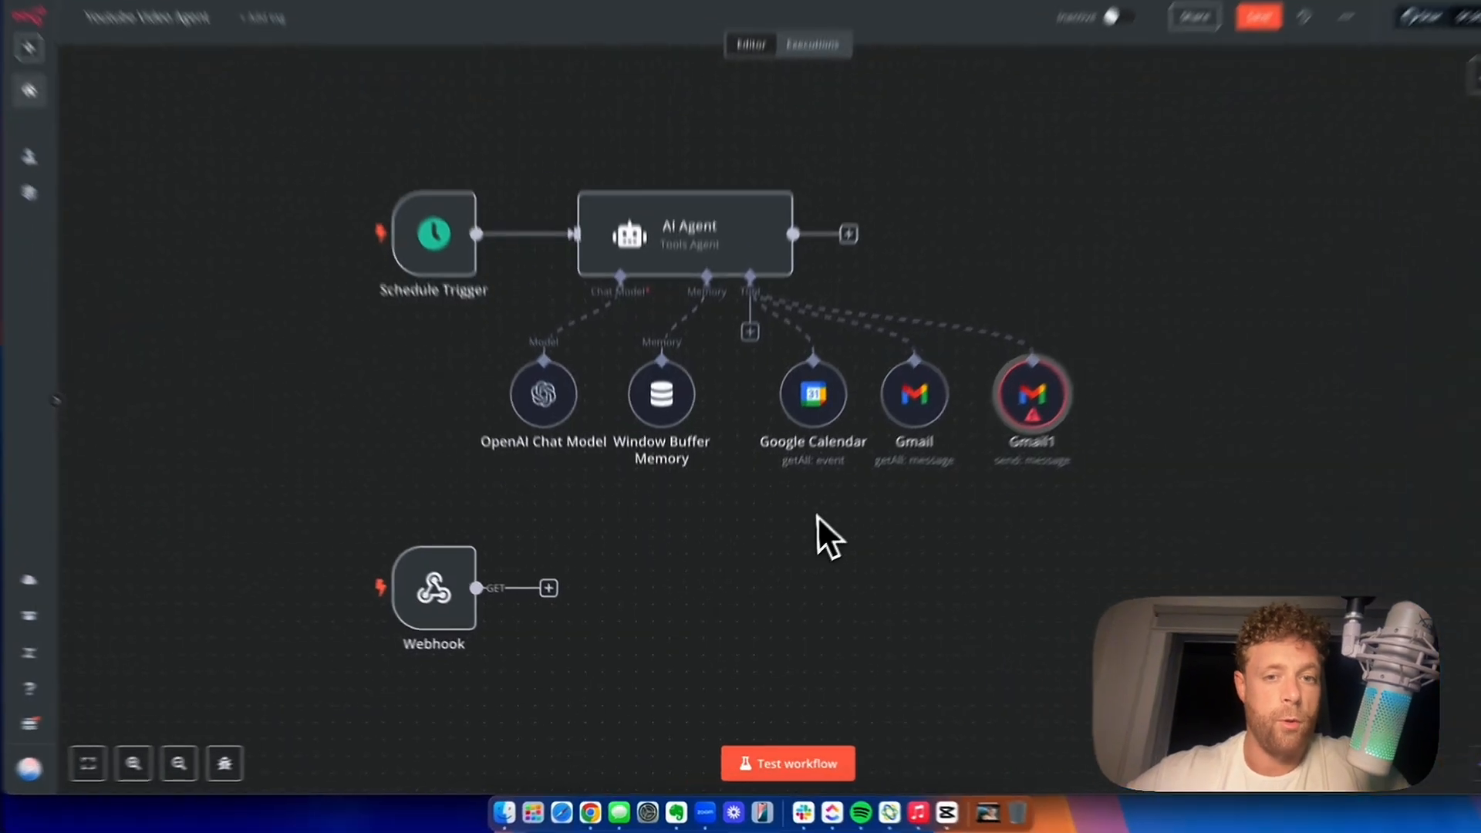
pyautogui.press('Delete')
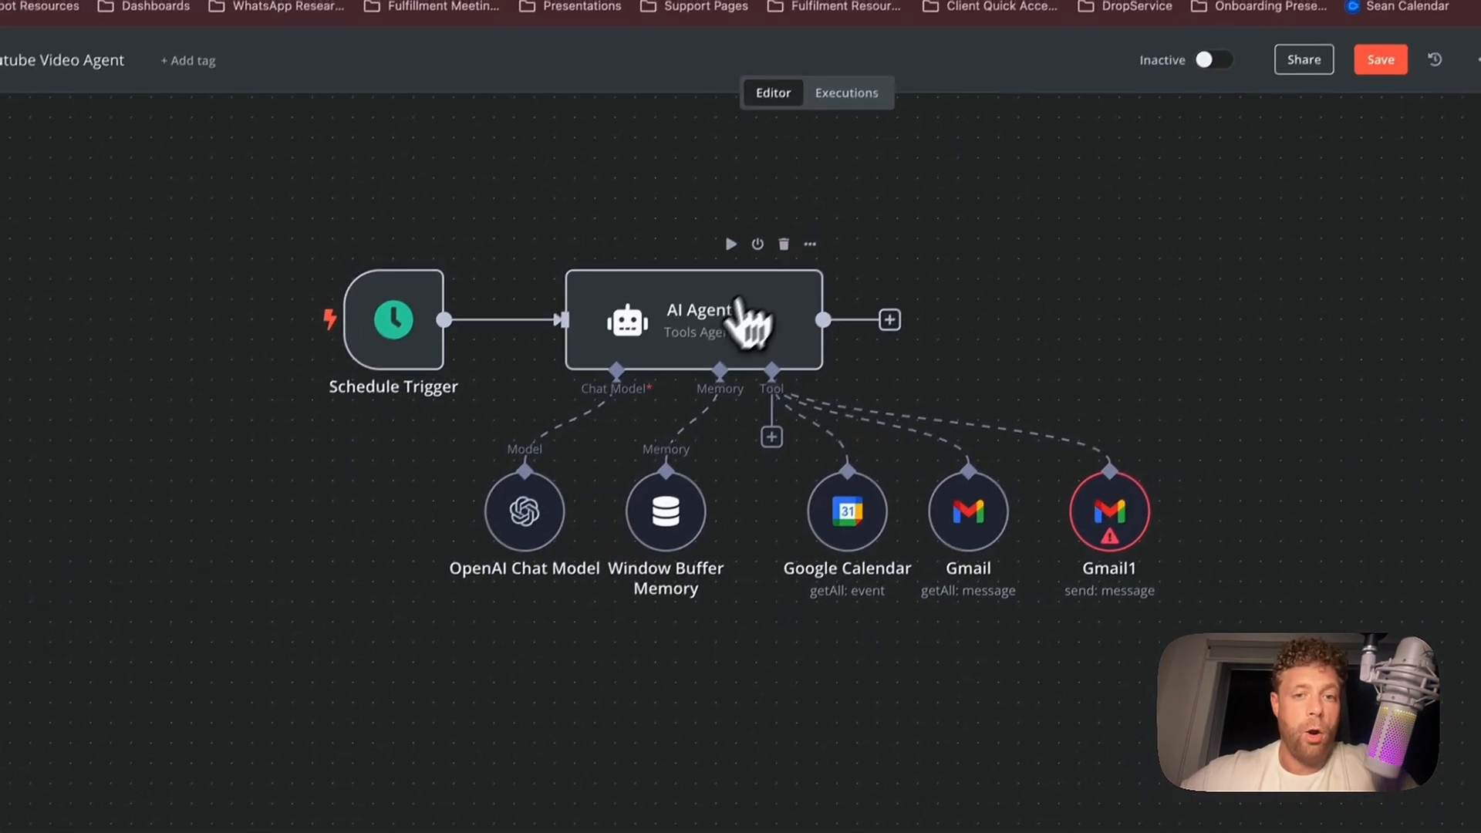
# Open the AI Agent node's settings, review the agent types and choose Tools Agent.
pyautogui.doubleClick(684, 348)
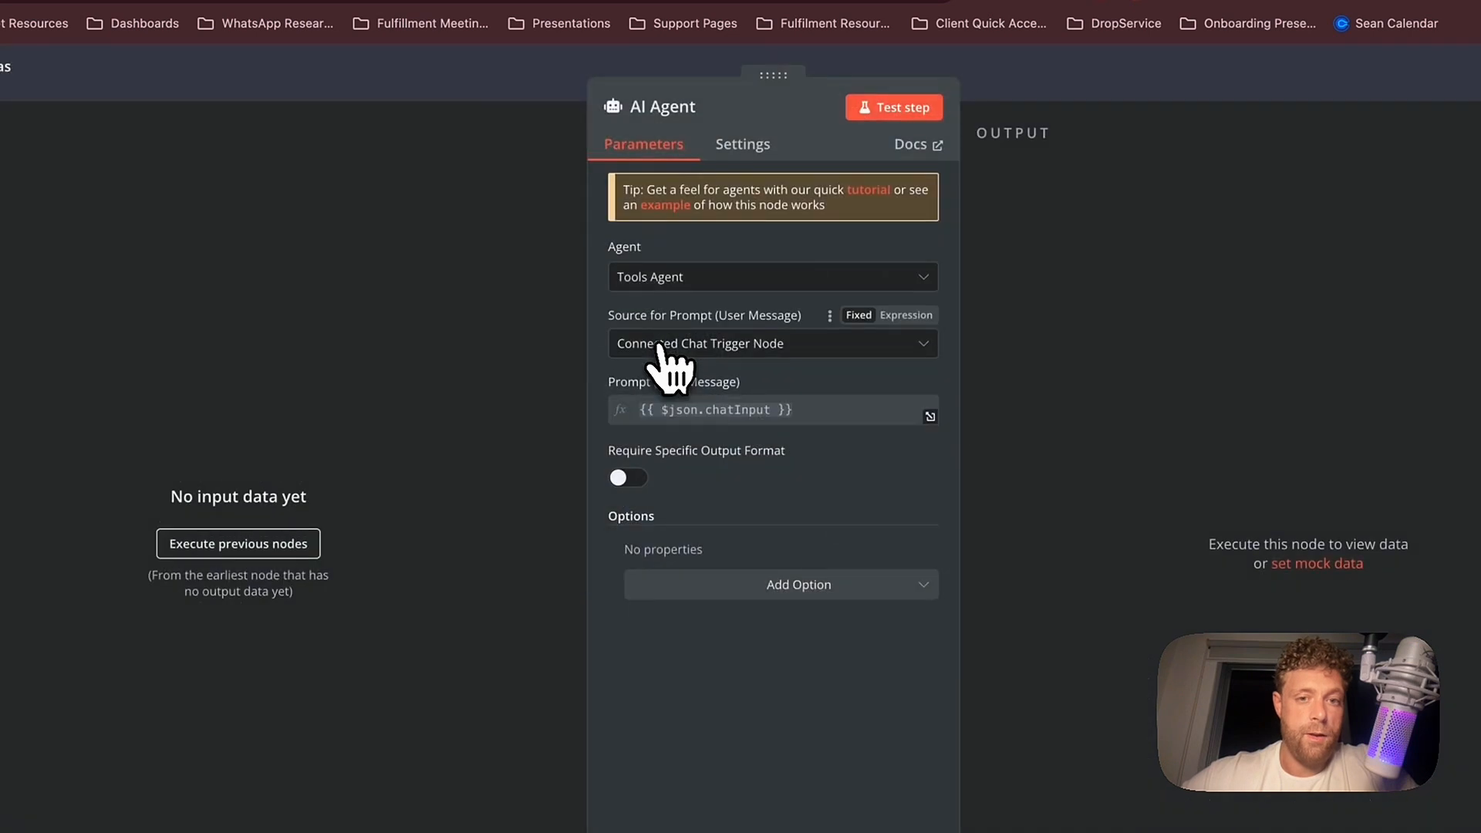
pyautogui.click(665, 281)
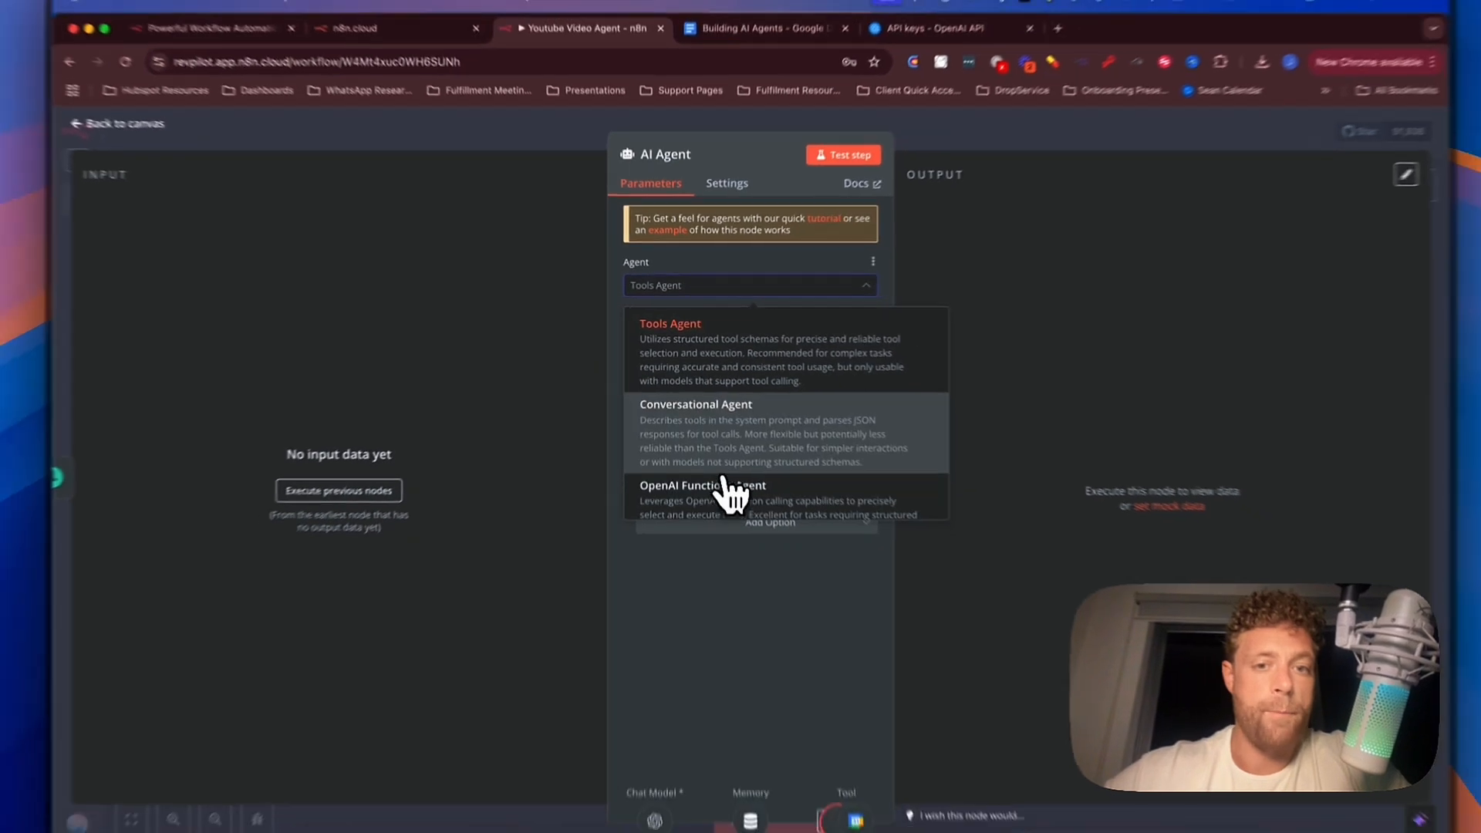
pyautogui.scroll(-5, 748, 493)
pyautogui.scroll(5, 714, 417)
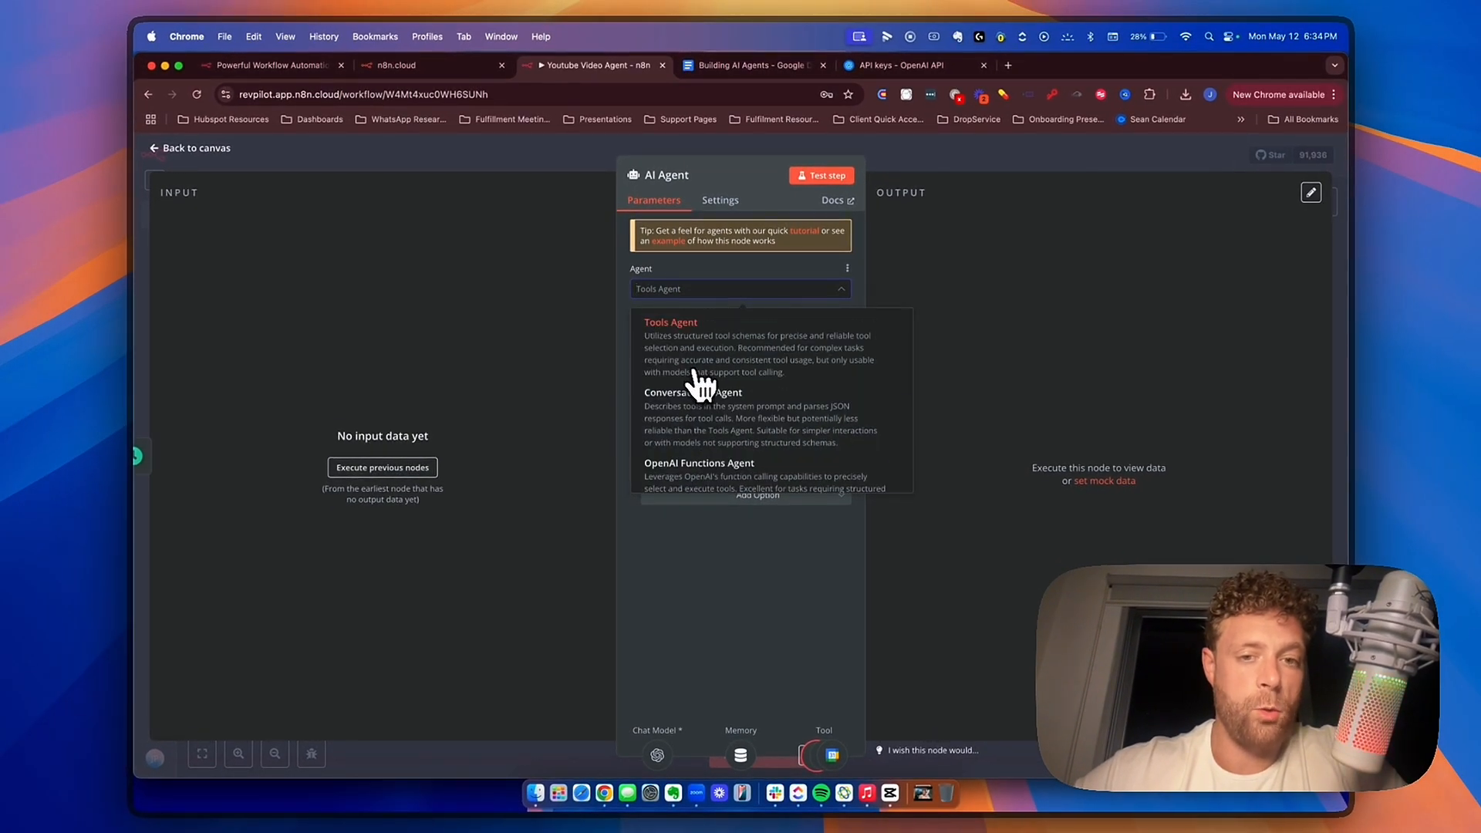
pyautogui.click(702, 357)
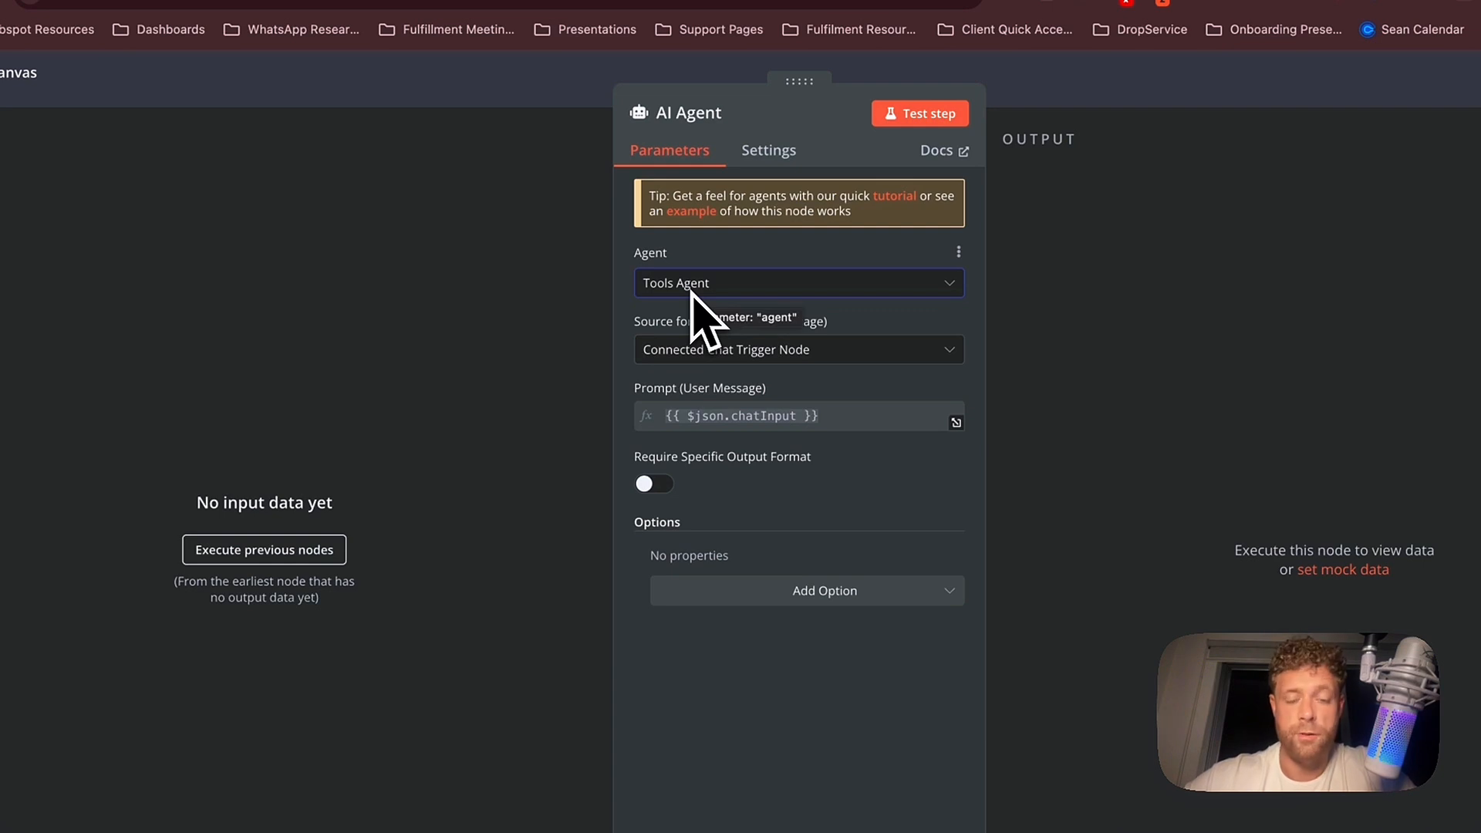
# Set the AI Agent's prompt source to Define below and add the System Message option.
pyautogui.click(701, 360)
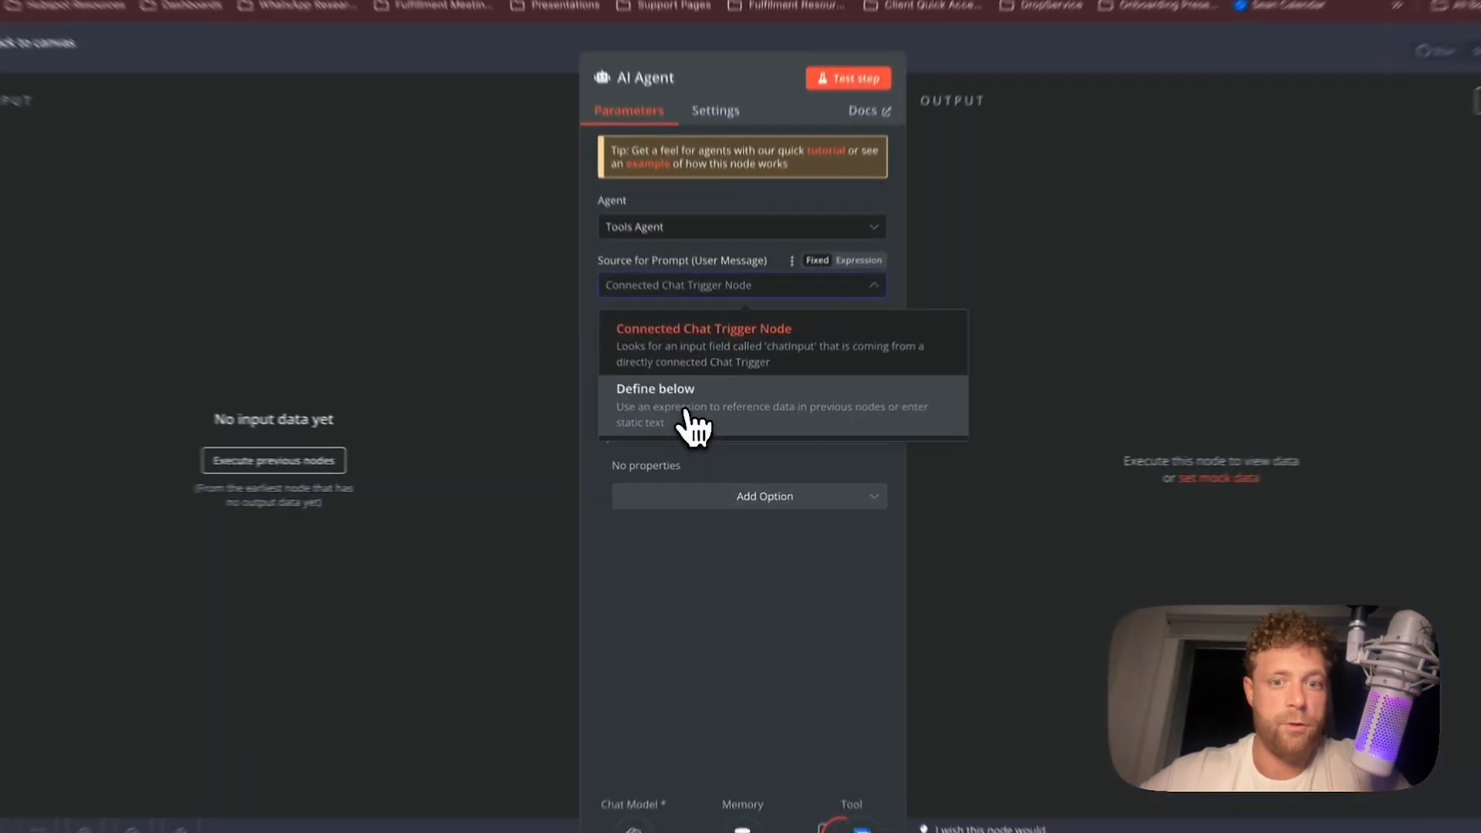
pyautogui.click(706, 430)
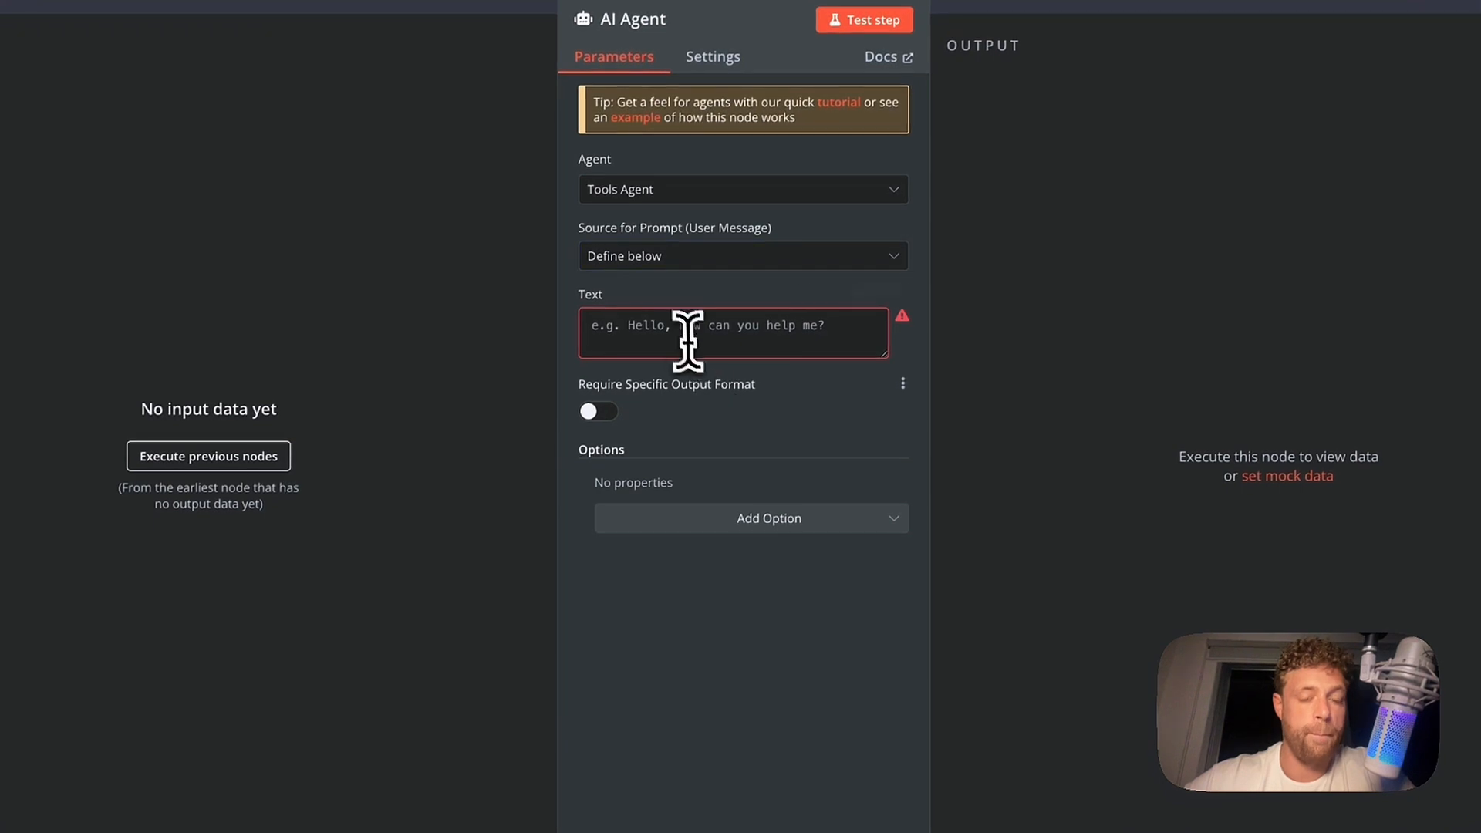
pyautogui.click(655, 330)
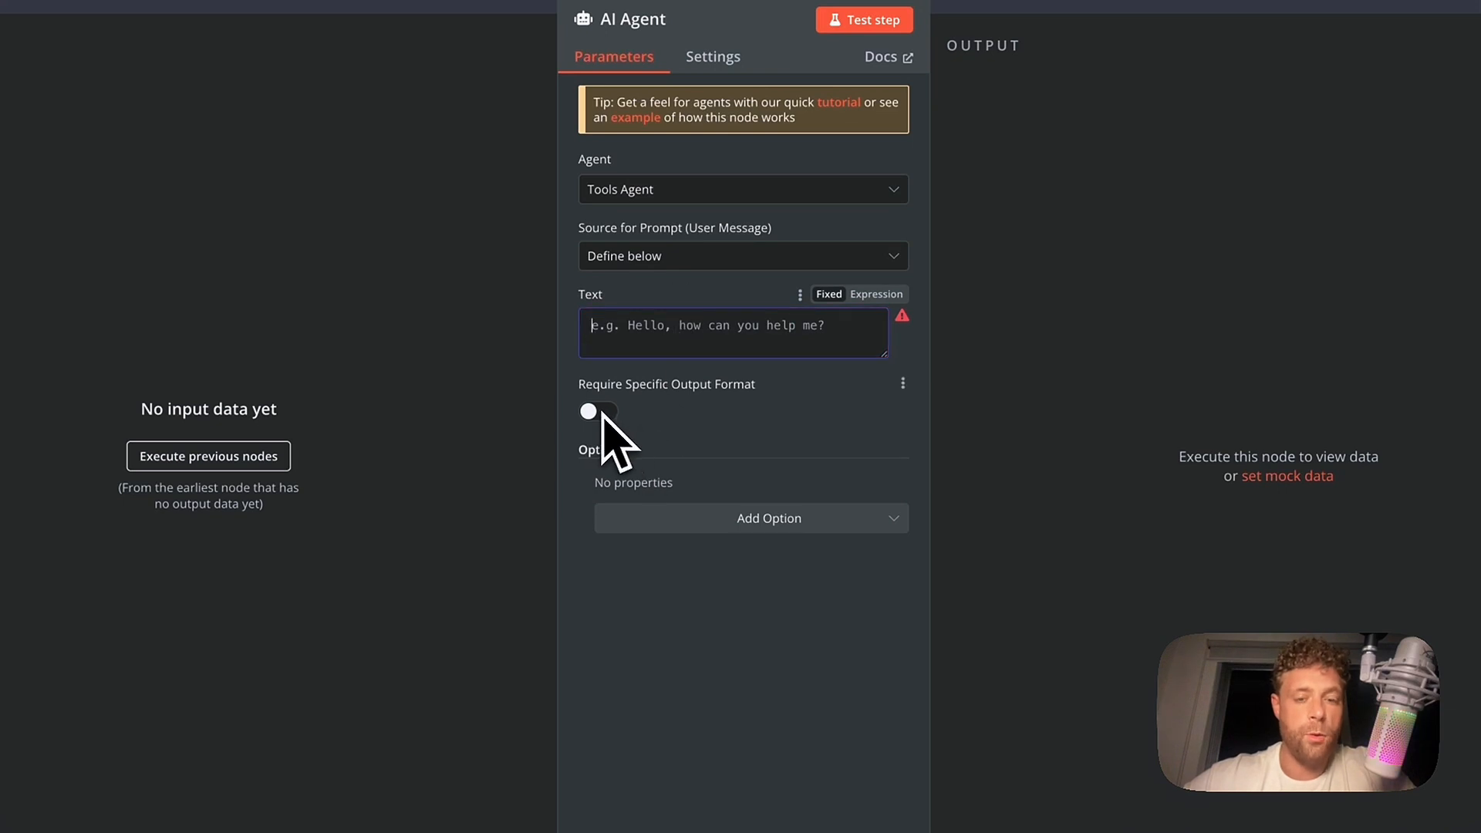
pyautogui.click(740, 520)
pyautogui.click(709, 569)
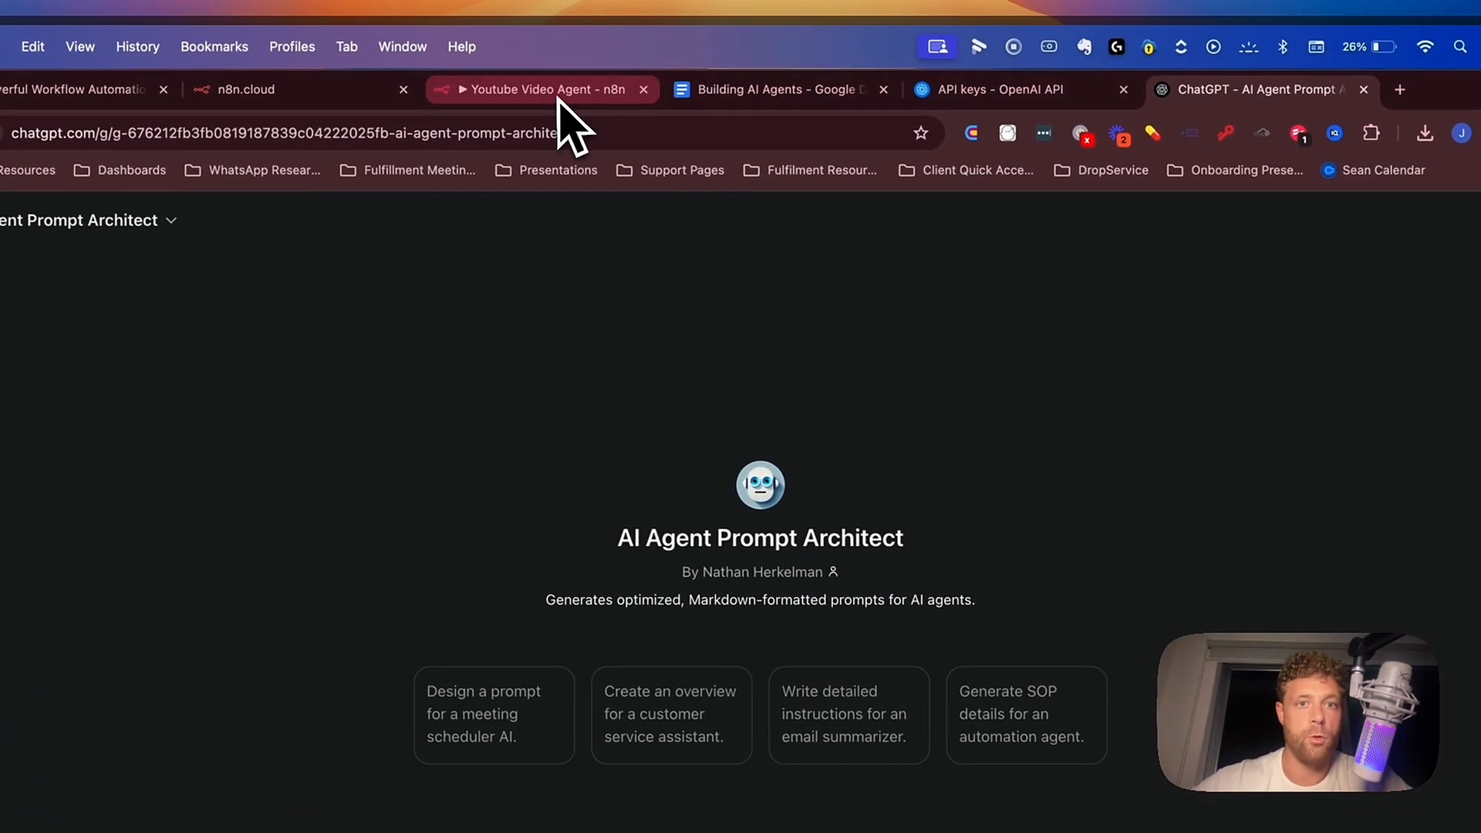
# Capture the AI Agent and its connected nodes on the workflow canvas and attach the screenshot to the AI Agent Prompt Architect chat in ChatGPT.
pyautogui.click(557, 98)
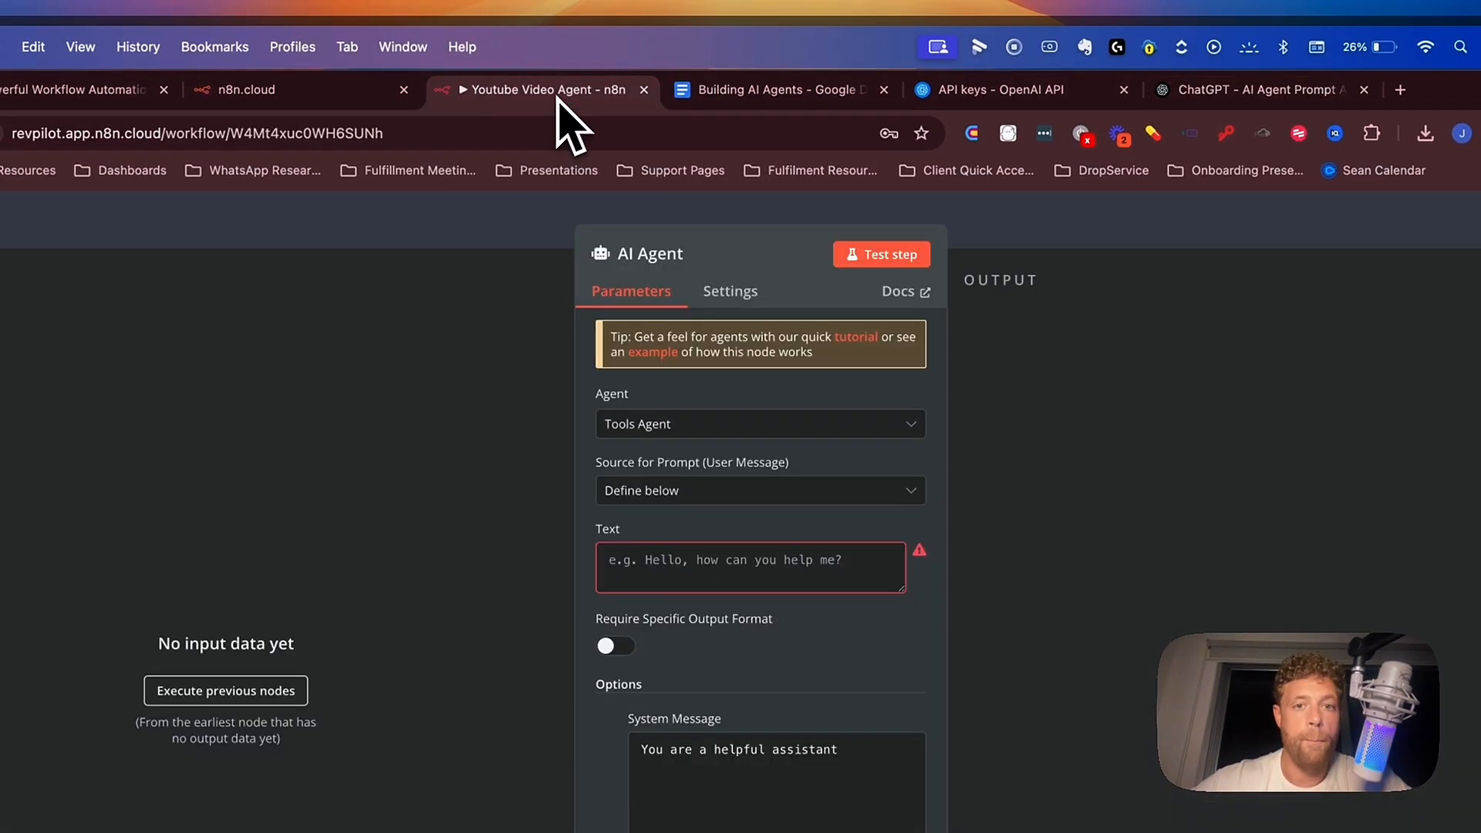
pyautogui.click(550, 228)
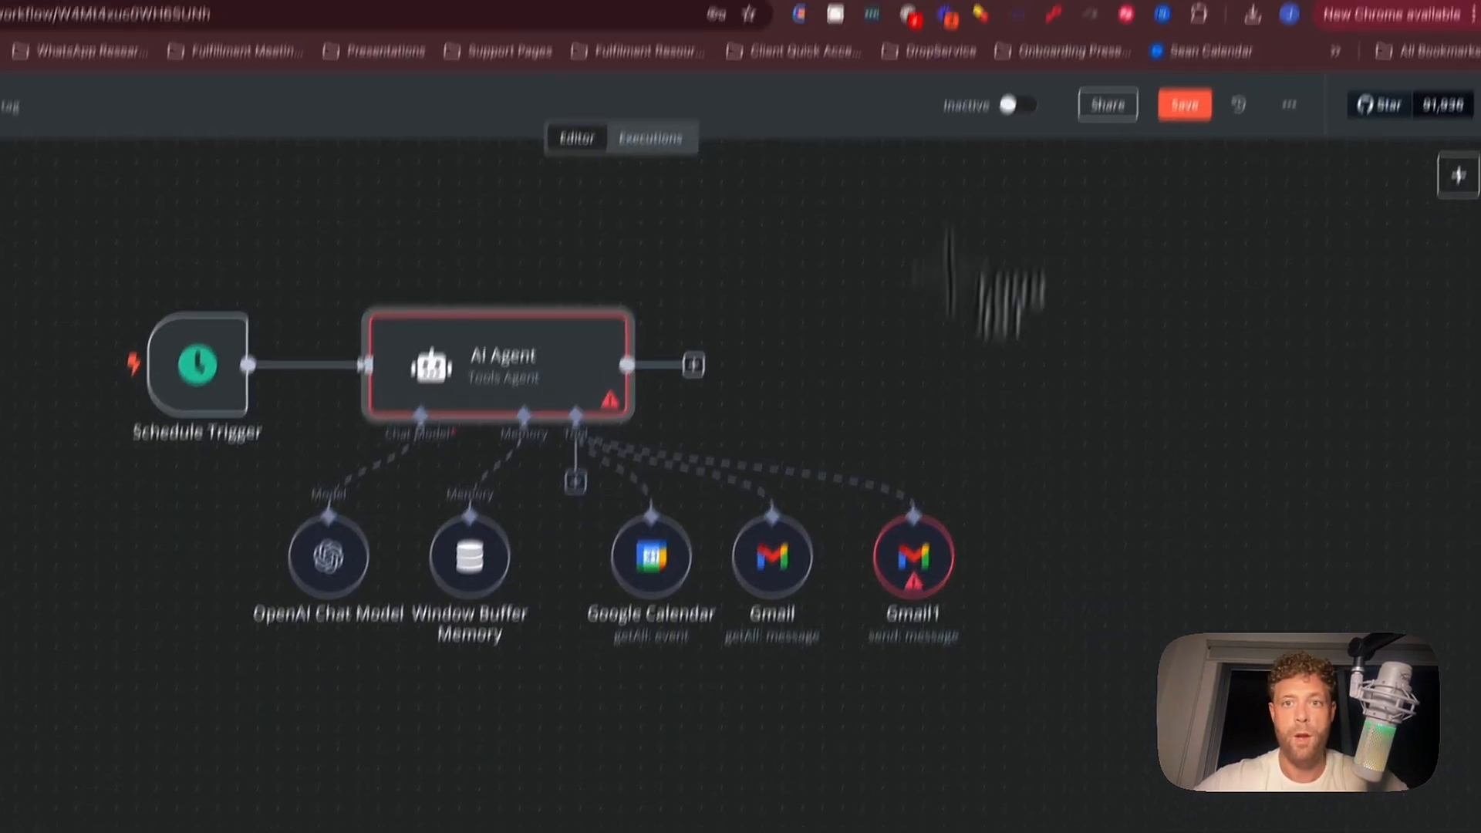
pyautogui.click(1050, 82)
pyautogui.moveTo(1423, 798); pyautogui.dragTo(898, 716)
pyautogui.click(267, 669)
# Begin the message to AI Agent Prompt Architect with "Hello, I am building an agent inside of n8n".
pyautogui.write('H')
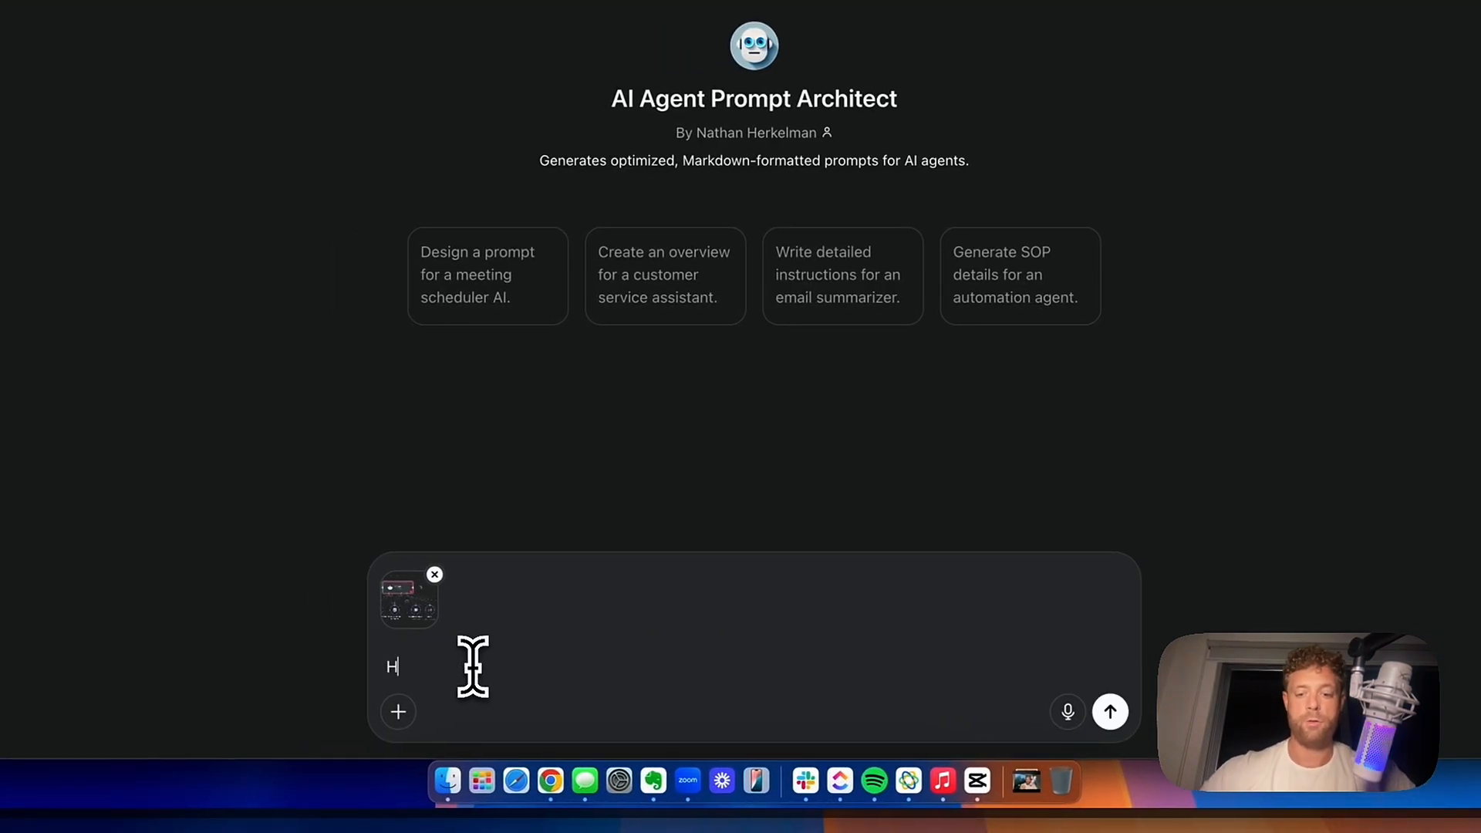
pyautogui.write('ello, I am')
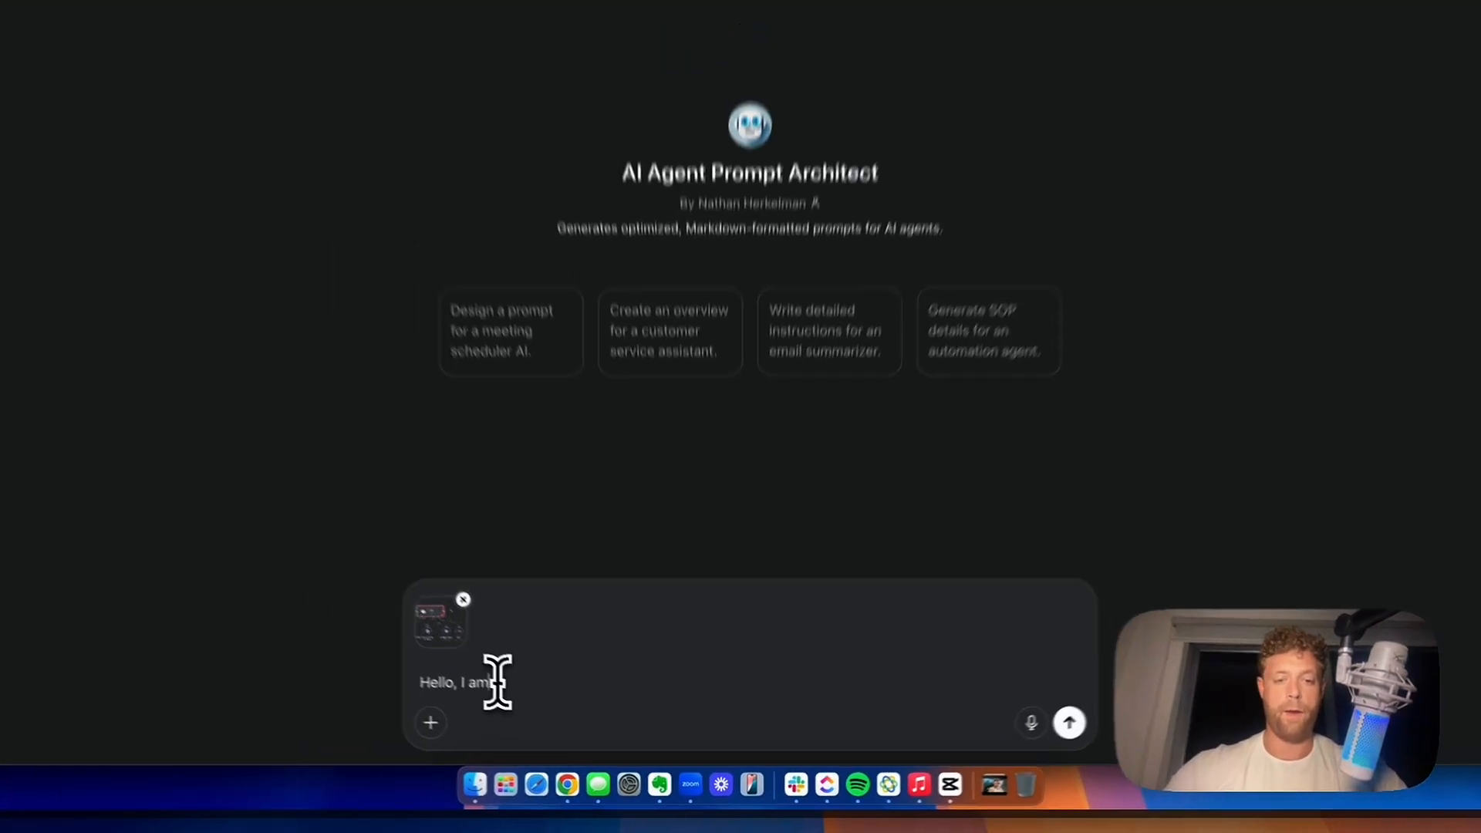
pyautogui.write(' buildin')
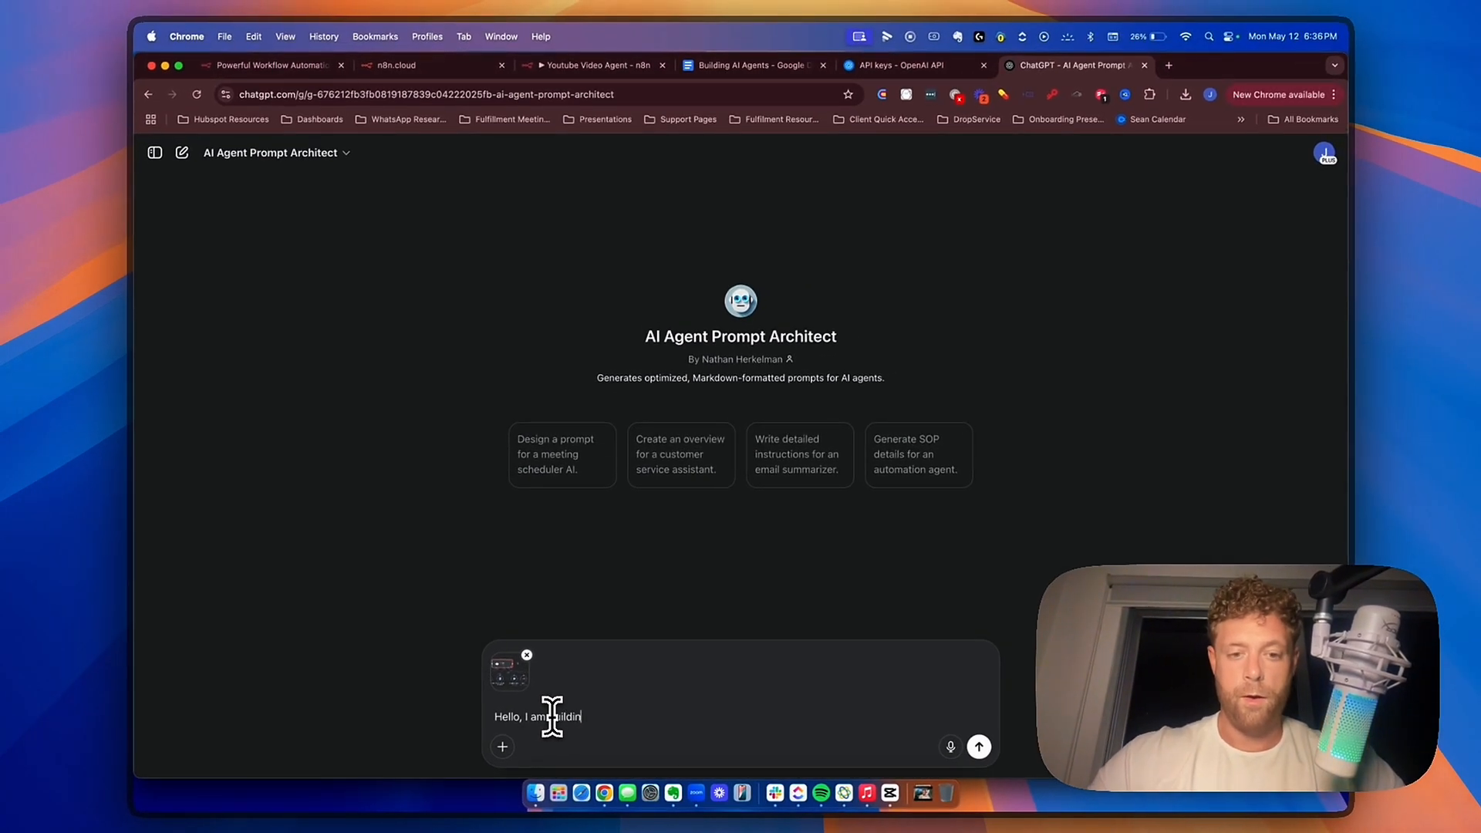
pyautogui.write('g an aga')
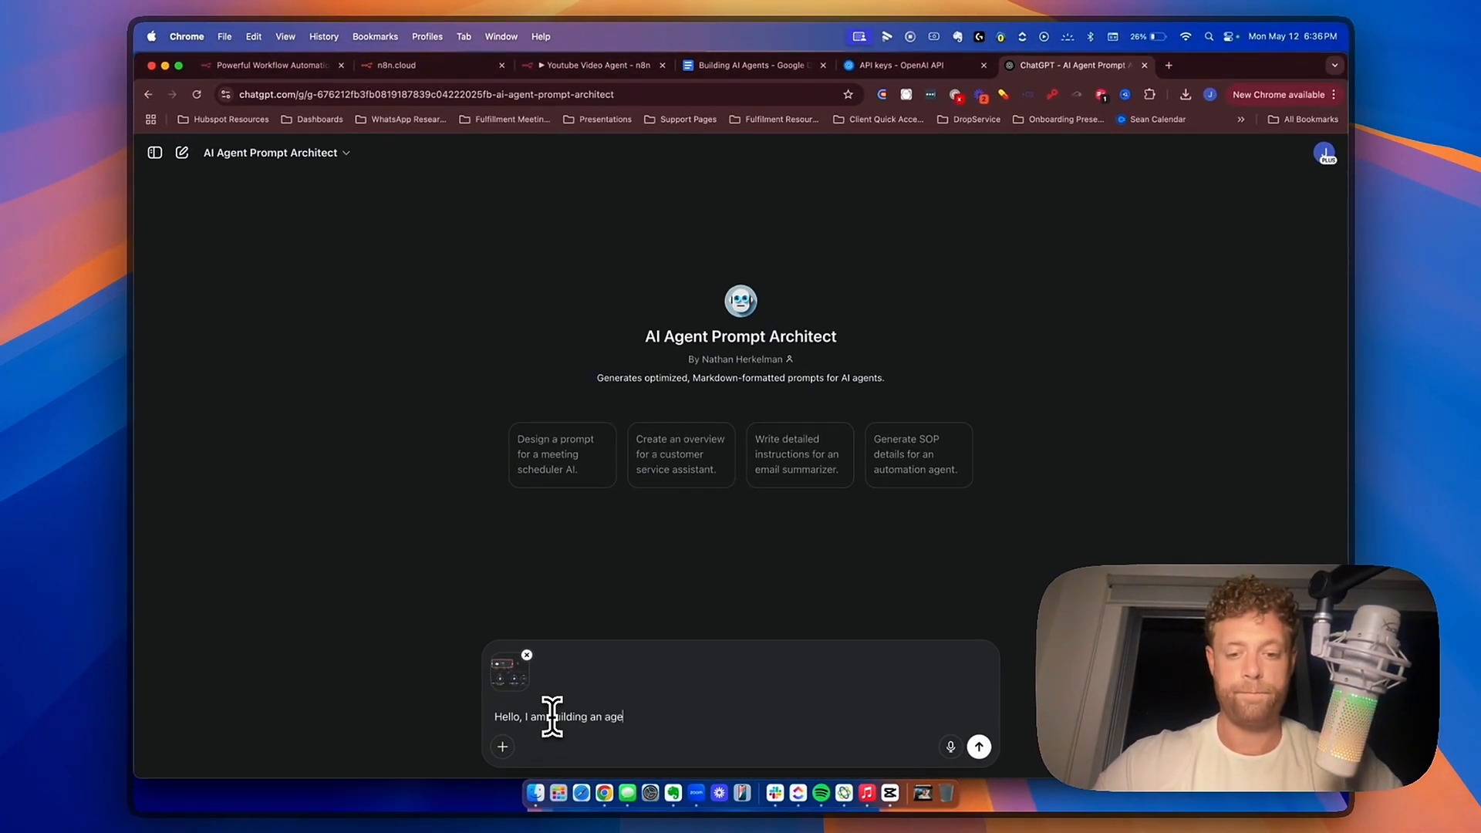
pyautogui.write('t inside o')
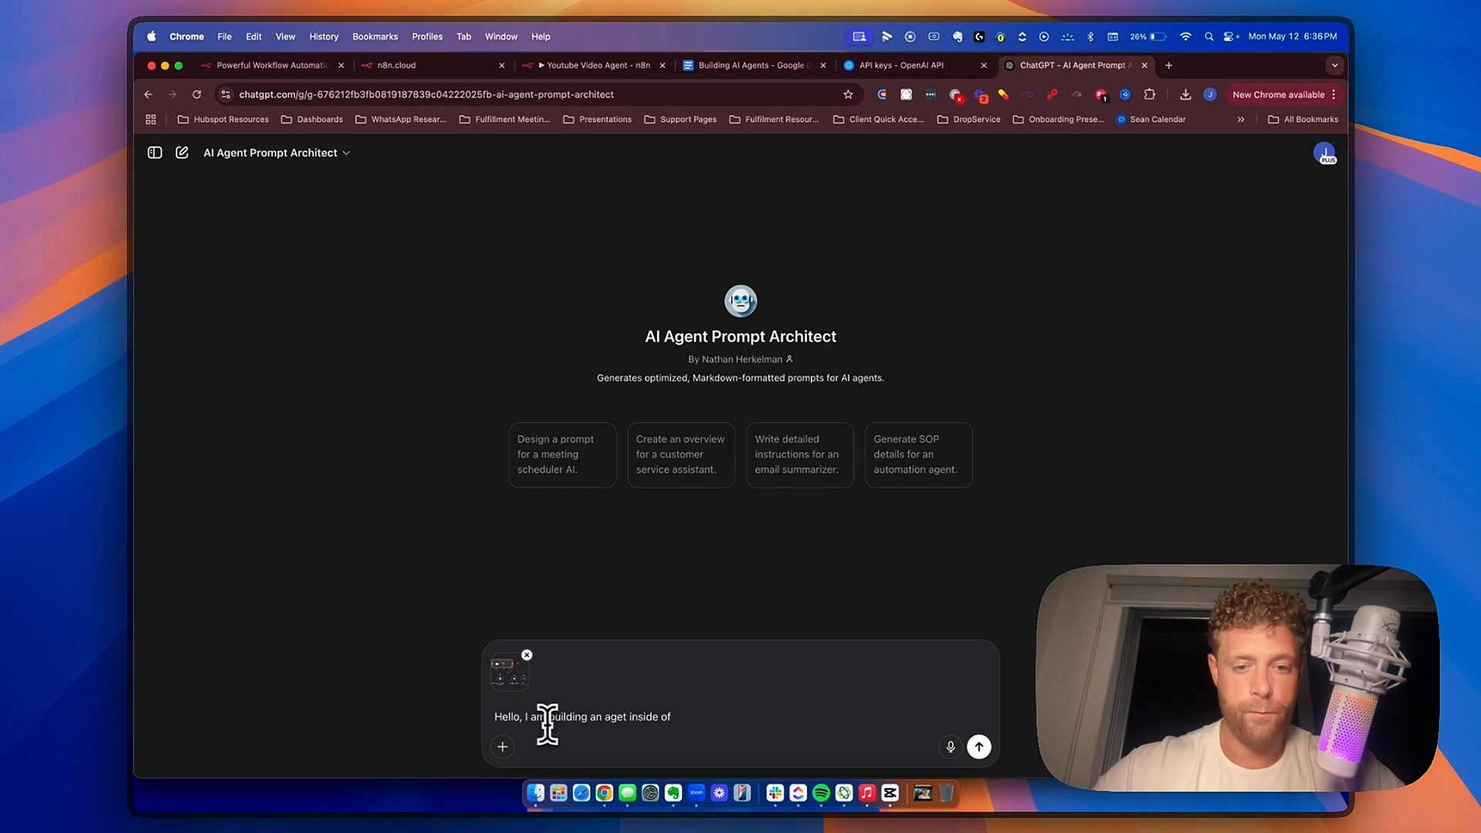
pyautogui.write('f')
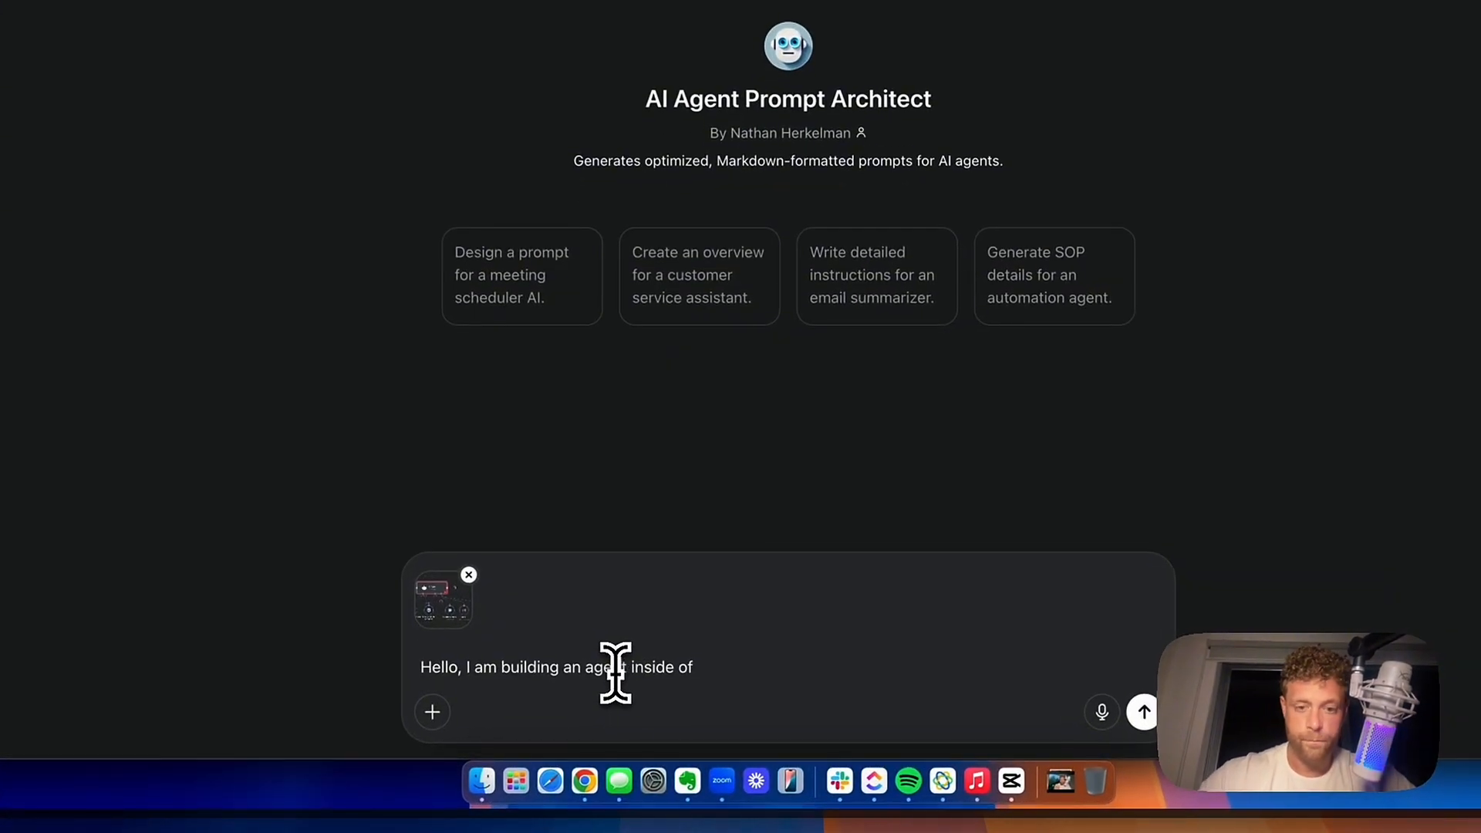
pyautogui.write(' n8n')
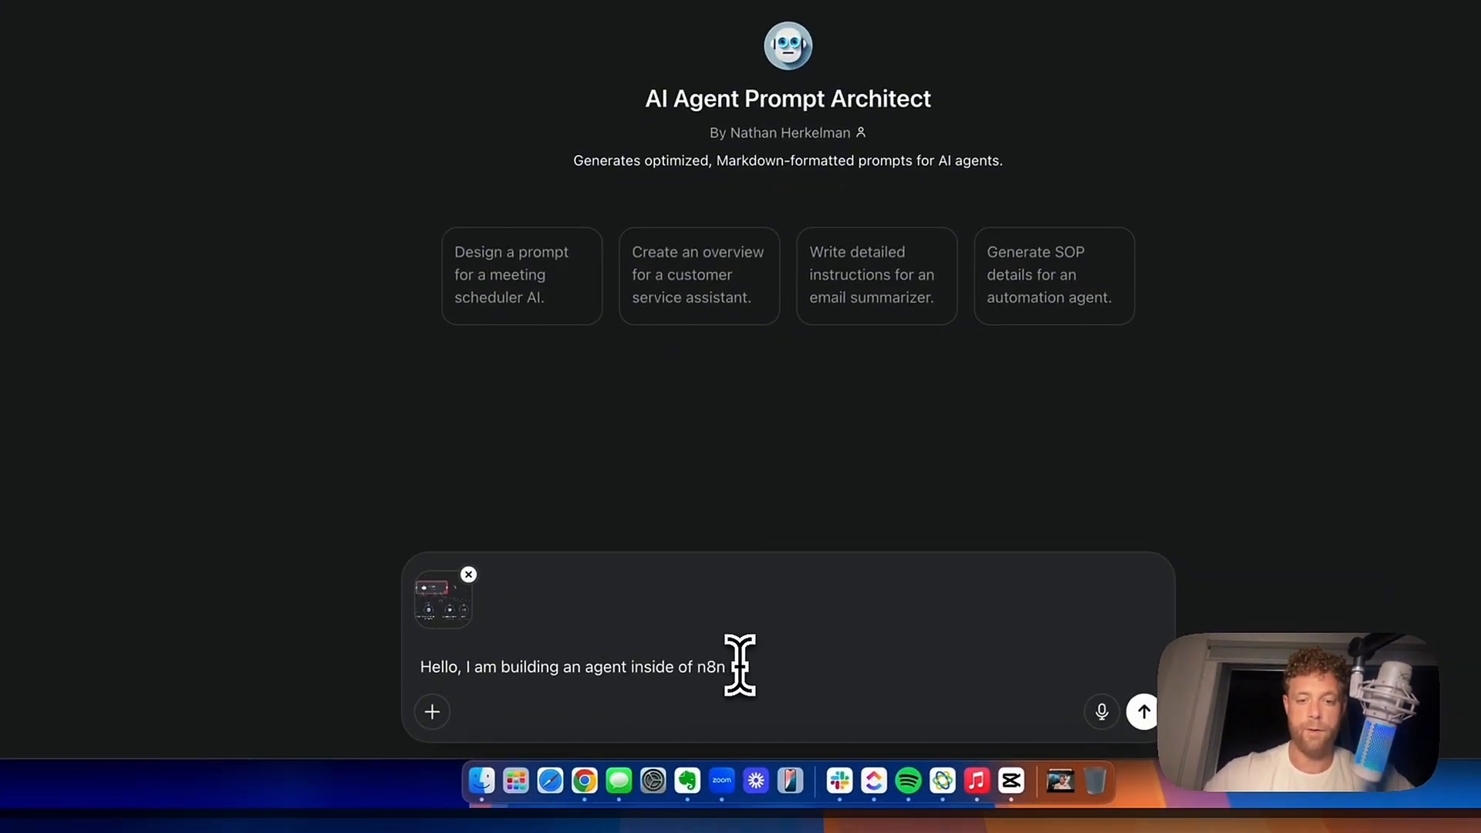
# Continue the message by stating that the agent's goal is to review my calendar for upcoming meetings on the next calendar date.
pyautogui.write('. My goal for this agent')
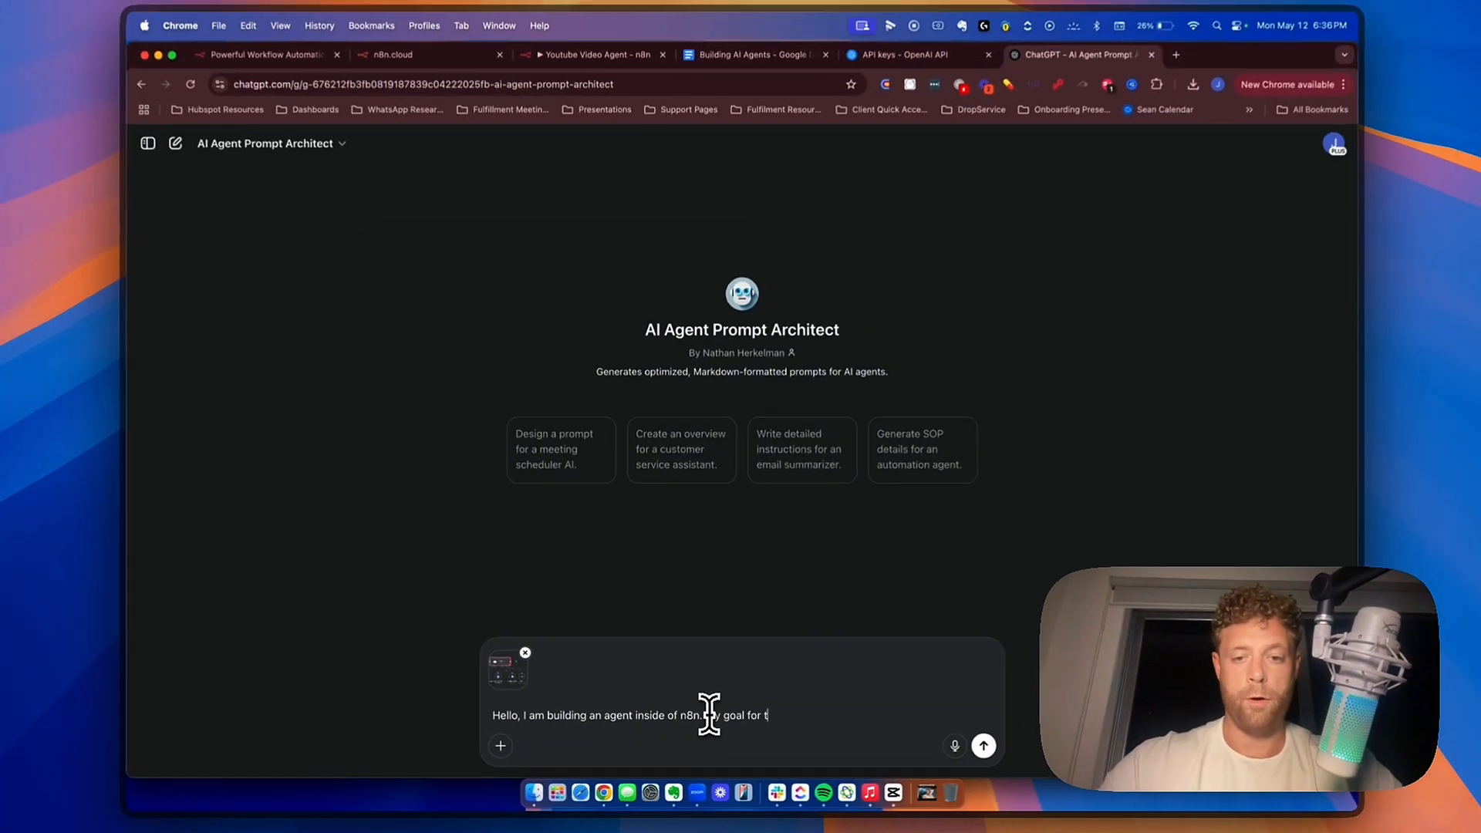
pyautogui.write(' is to rev')
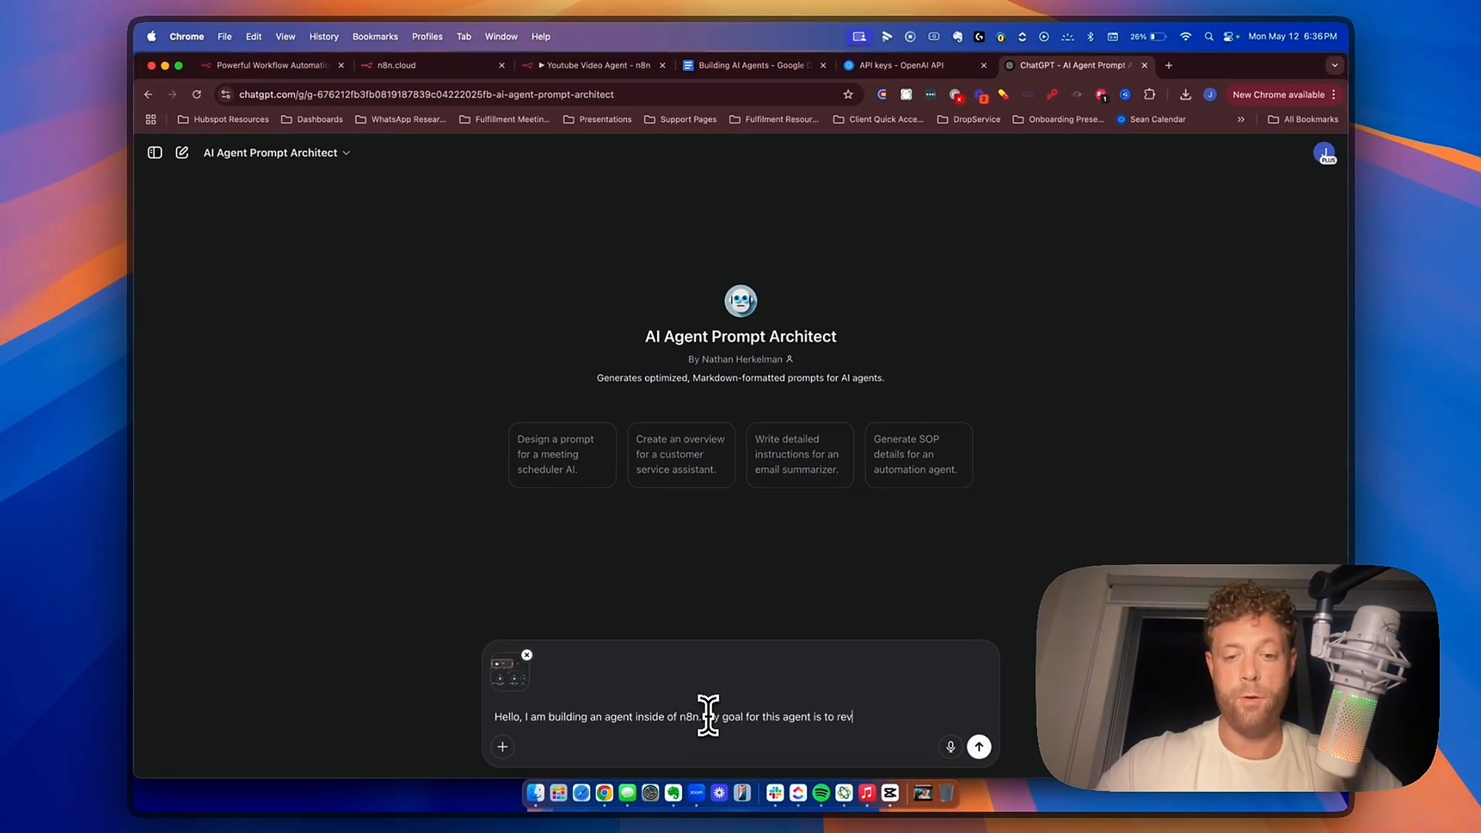
pyautogui.write('iew my calendar ')
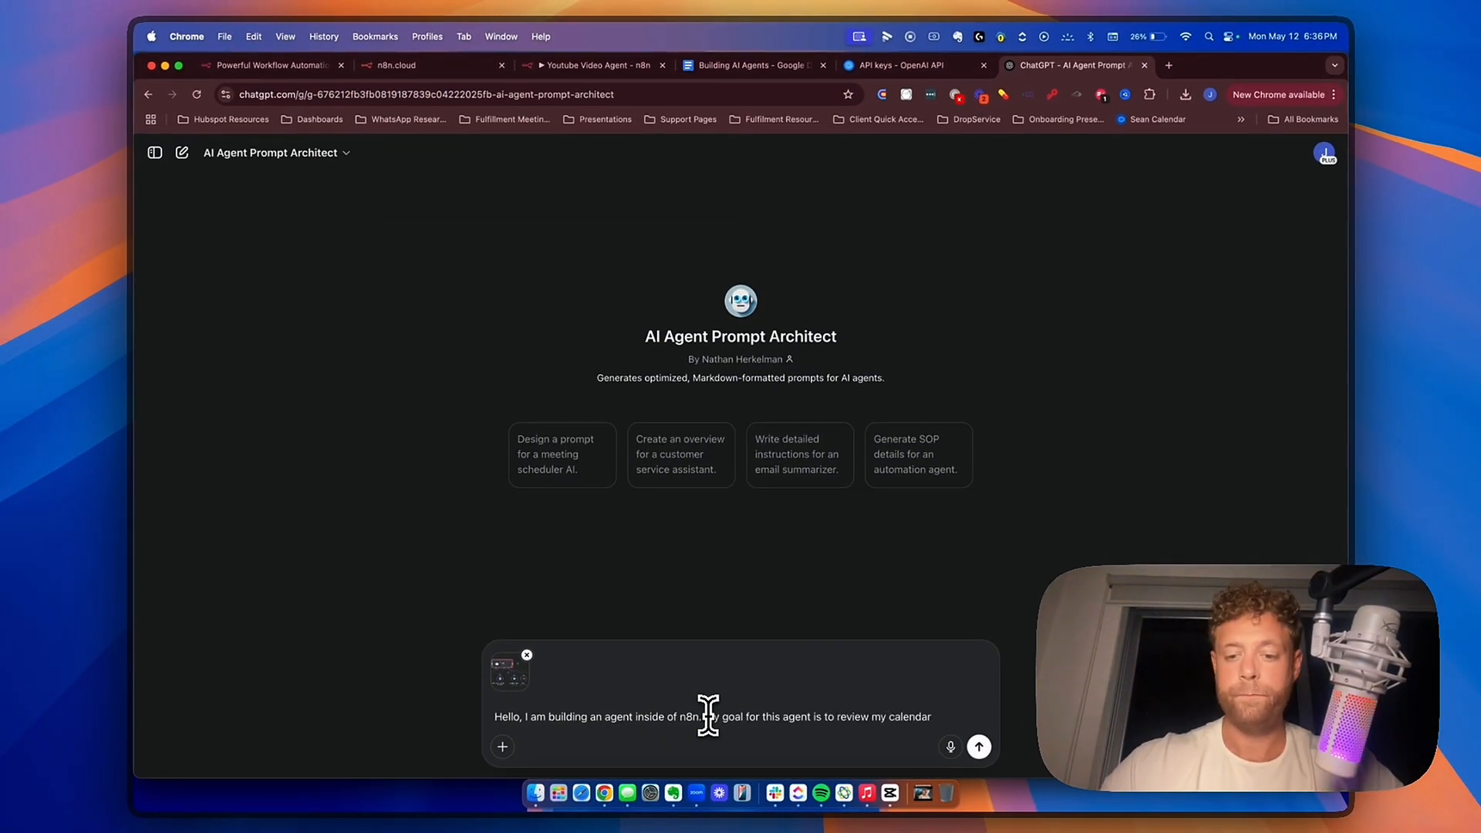
pyautogui.write('for upc')
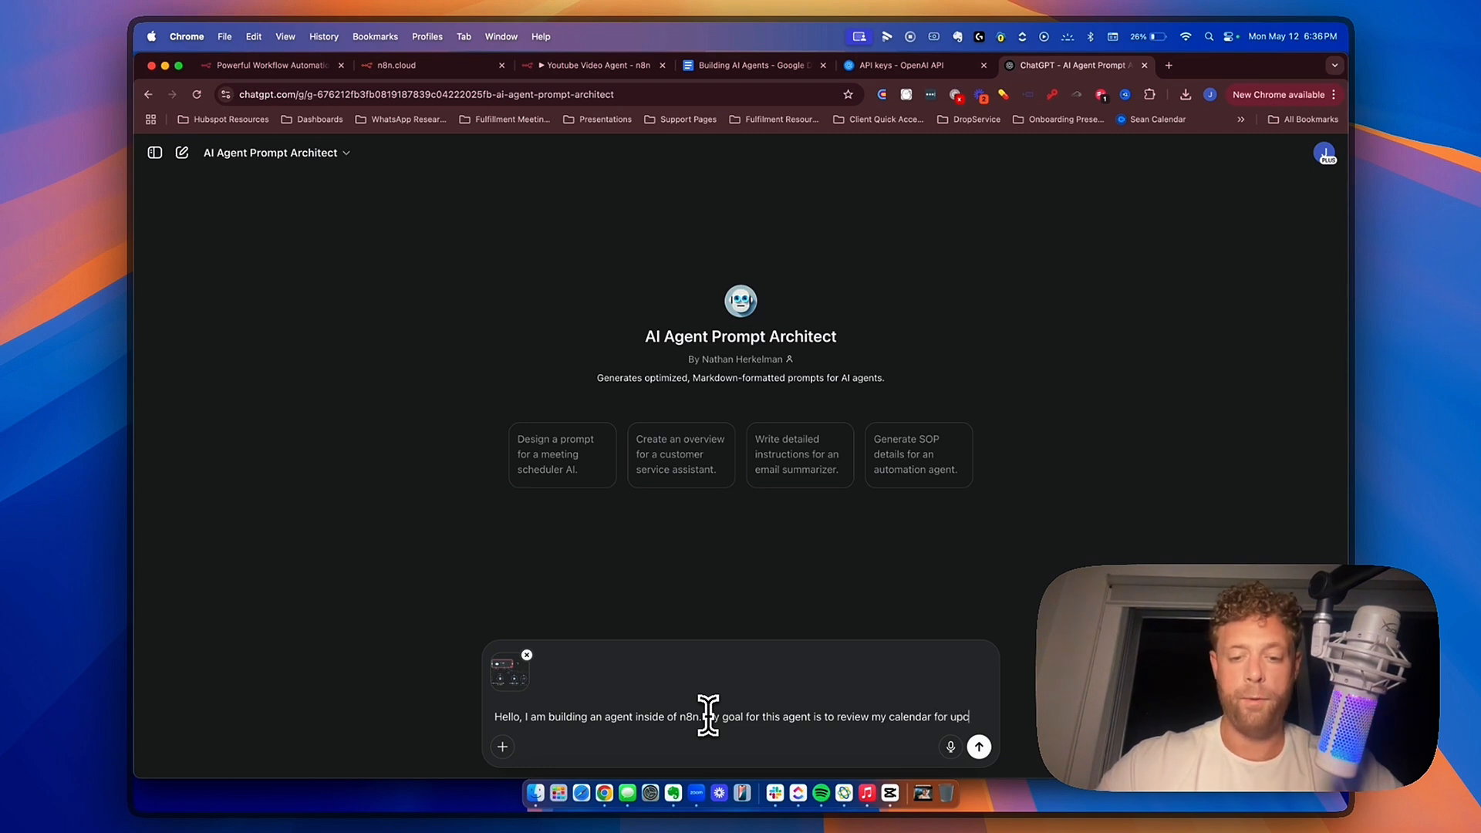
pyautogui.write('omign meetings on ')
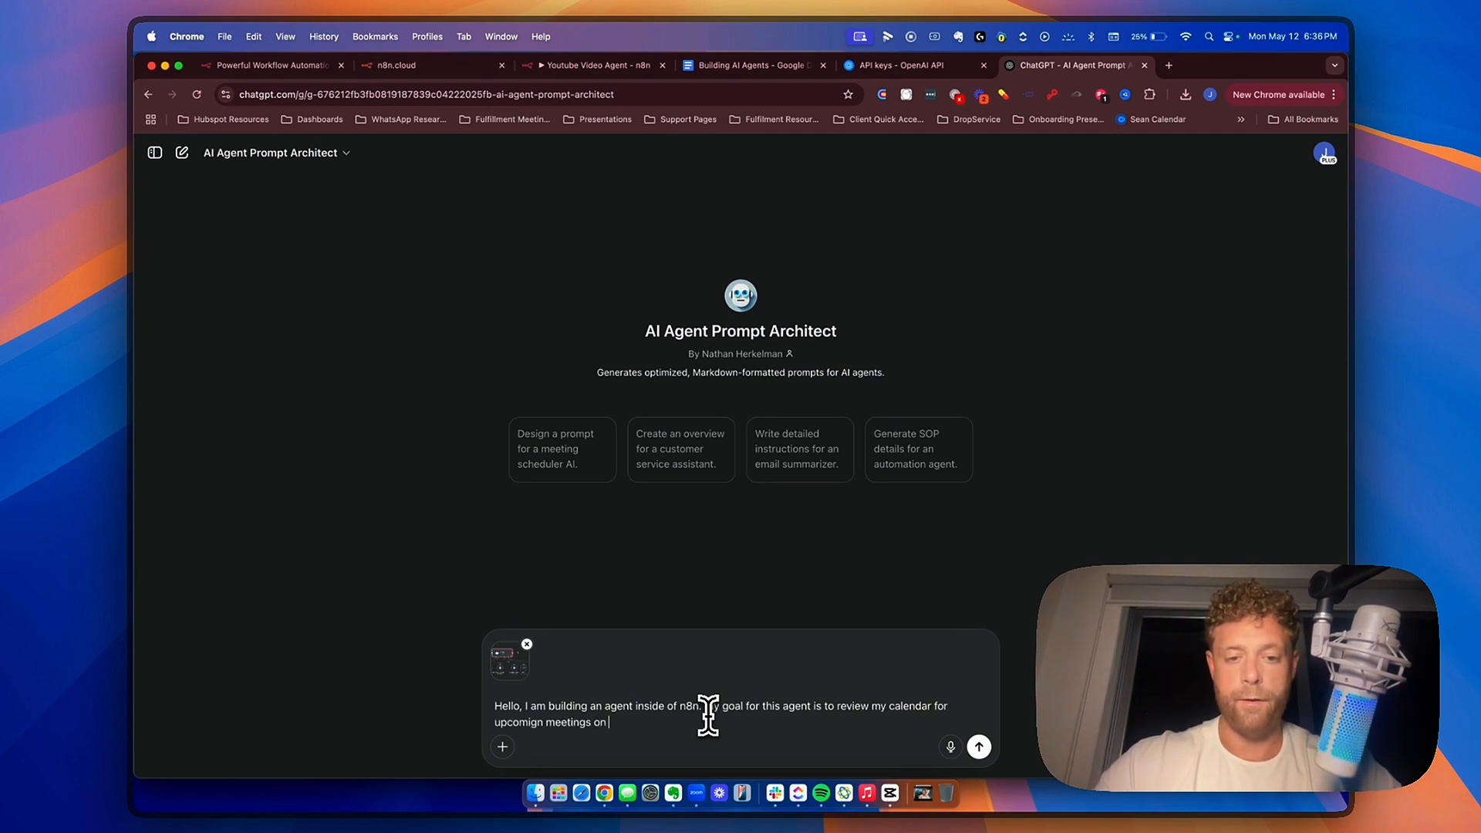
pyautogui.write('the next calenar d')
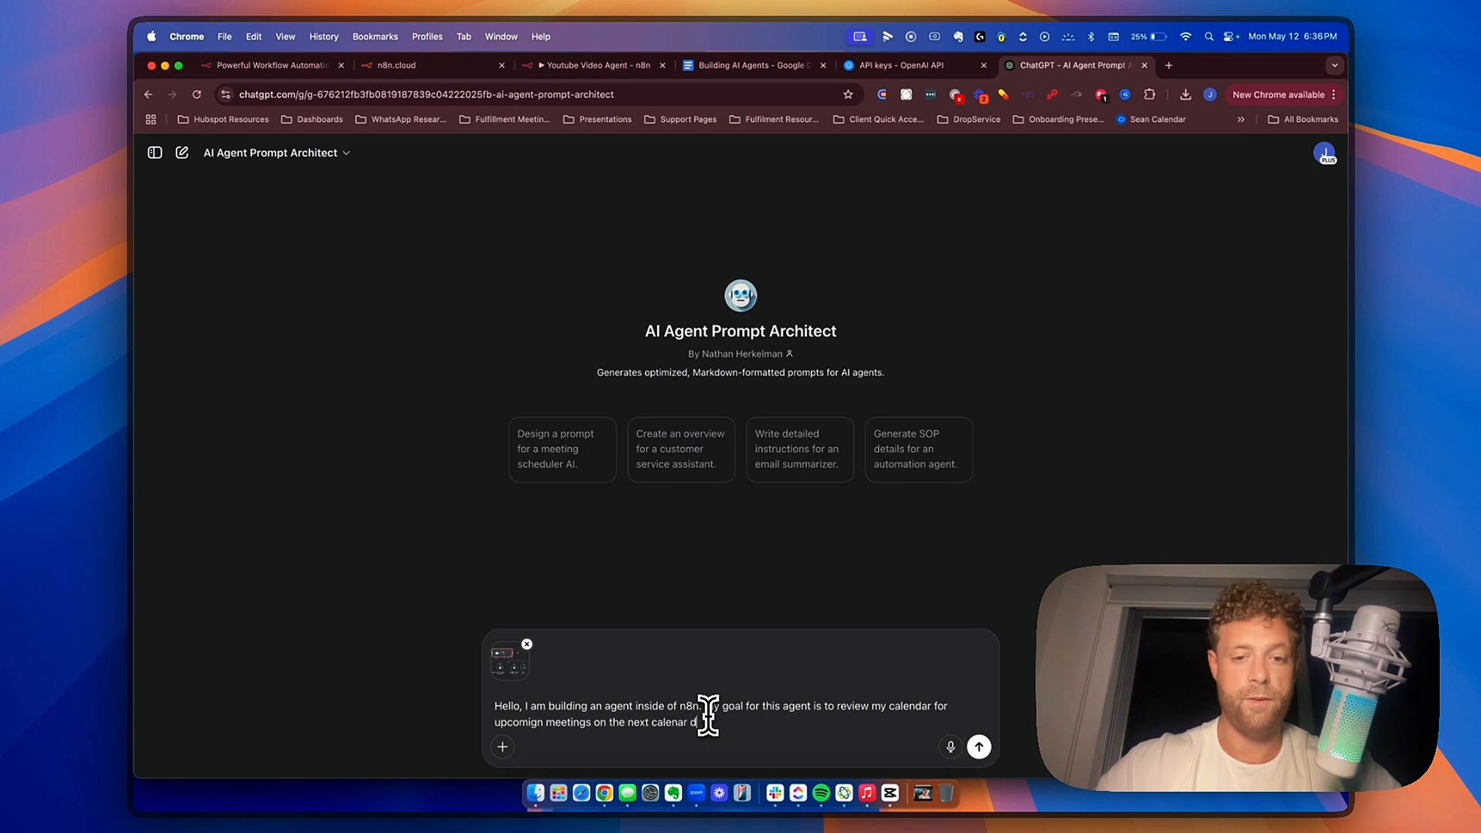
pyautogui.write('ay the')
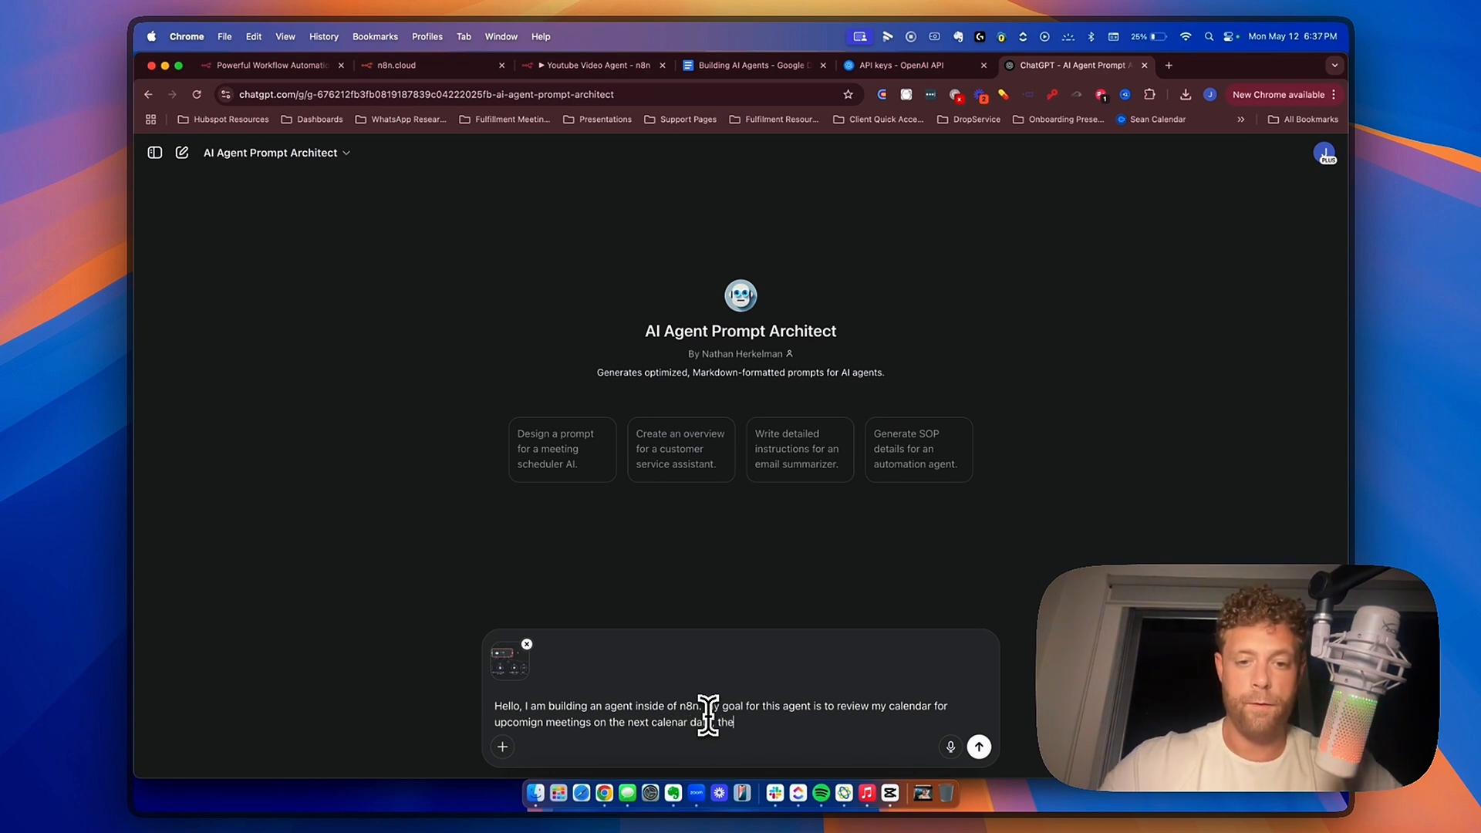
# Add to the agent's goal "then review any important emails that came in over night, read the emails".
pyautogui.write('n review ')
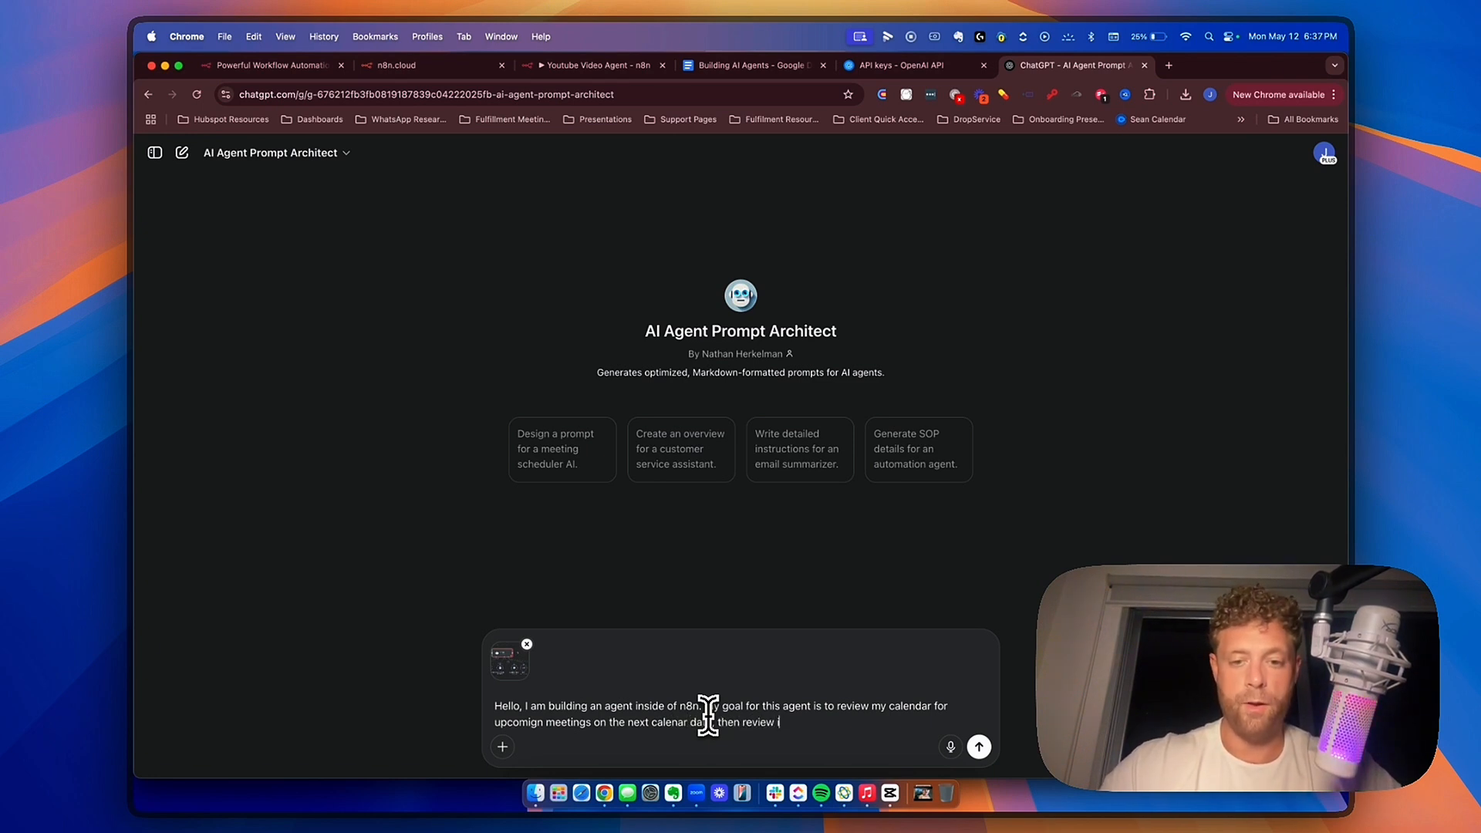
pyautogui.write('any important ')
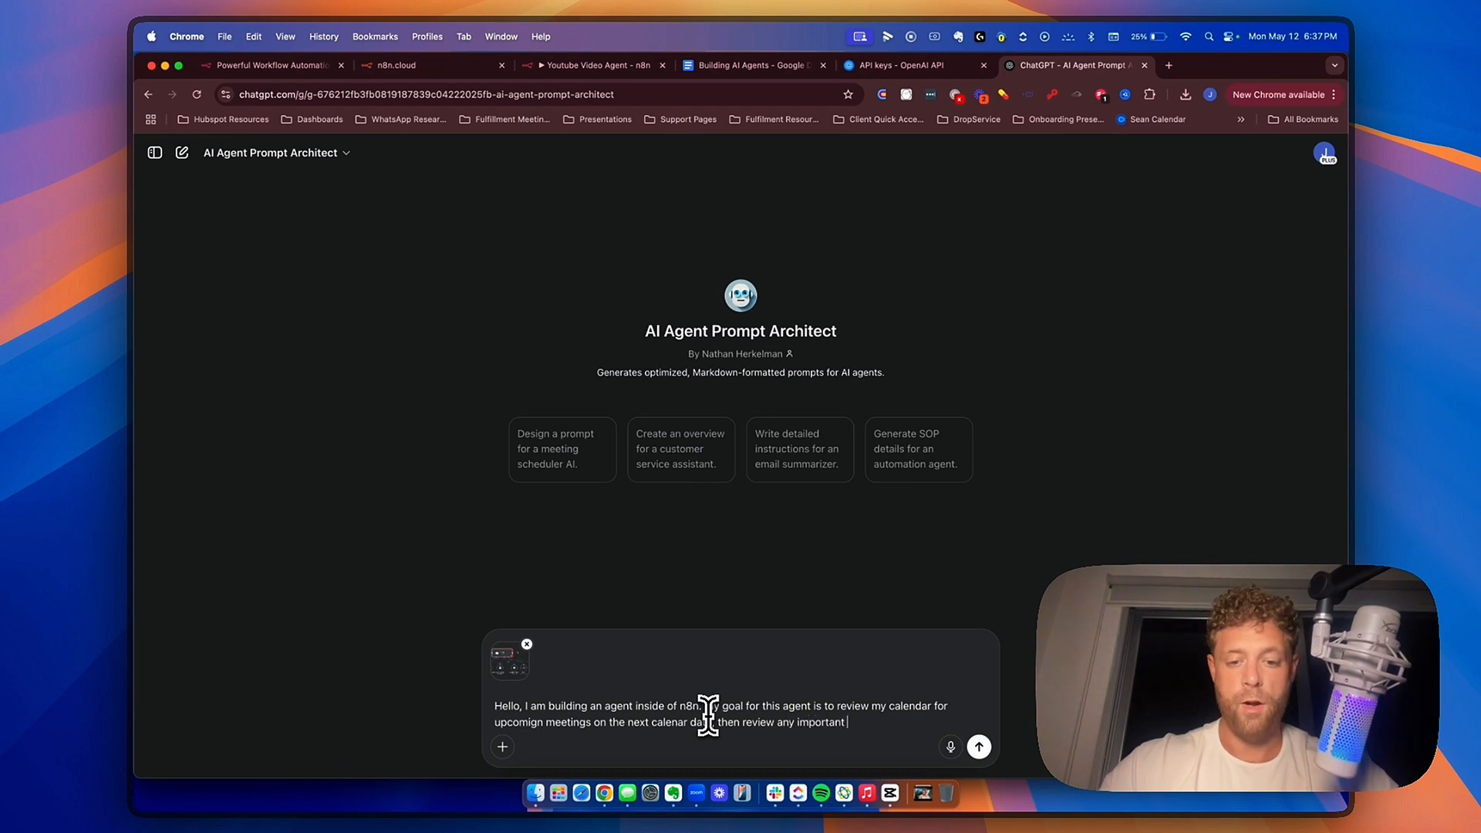
pyautogui.write('emails that came in')
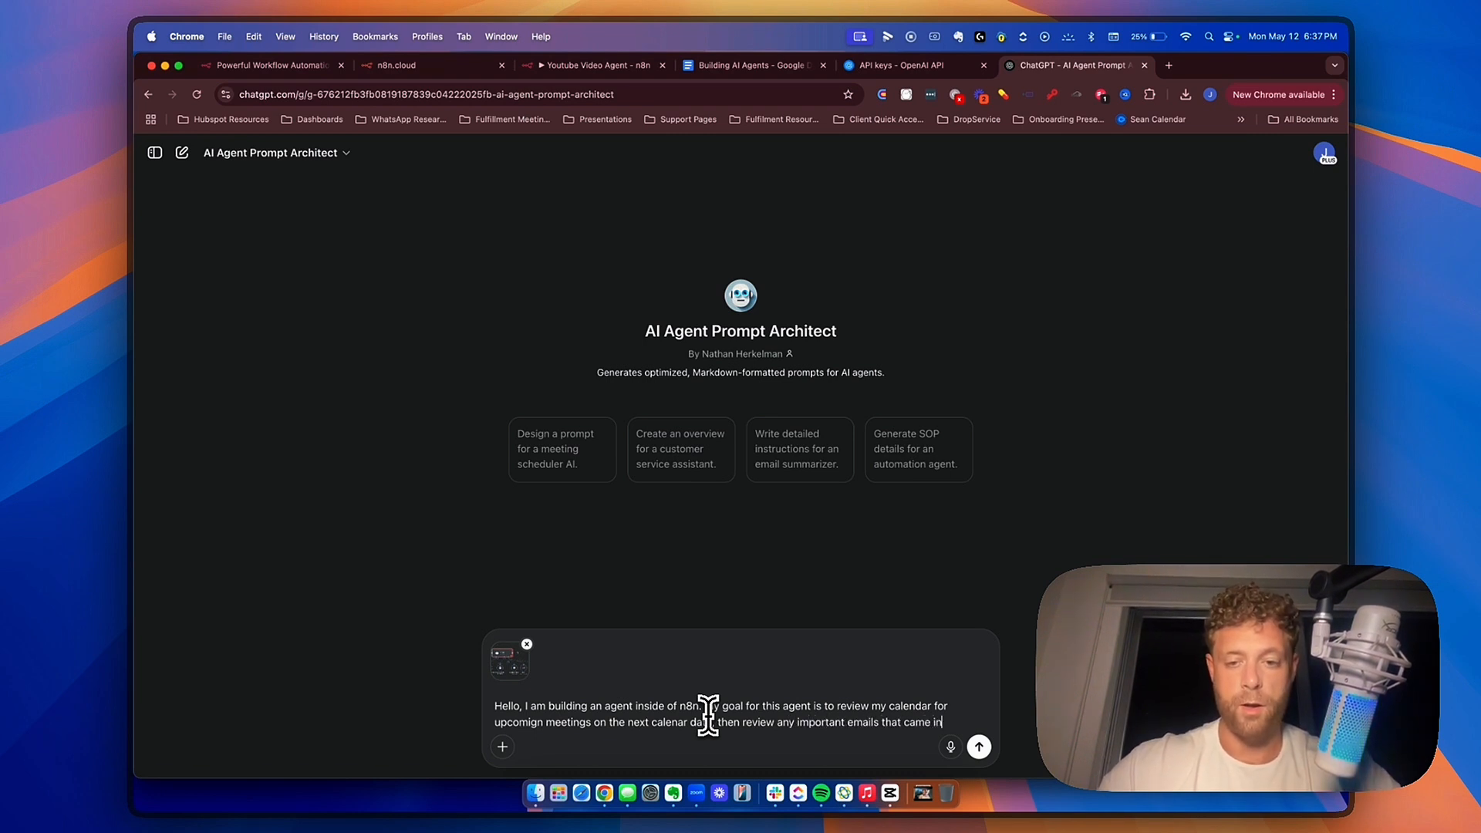
pyautogui.write(' over night.')
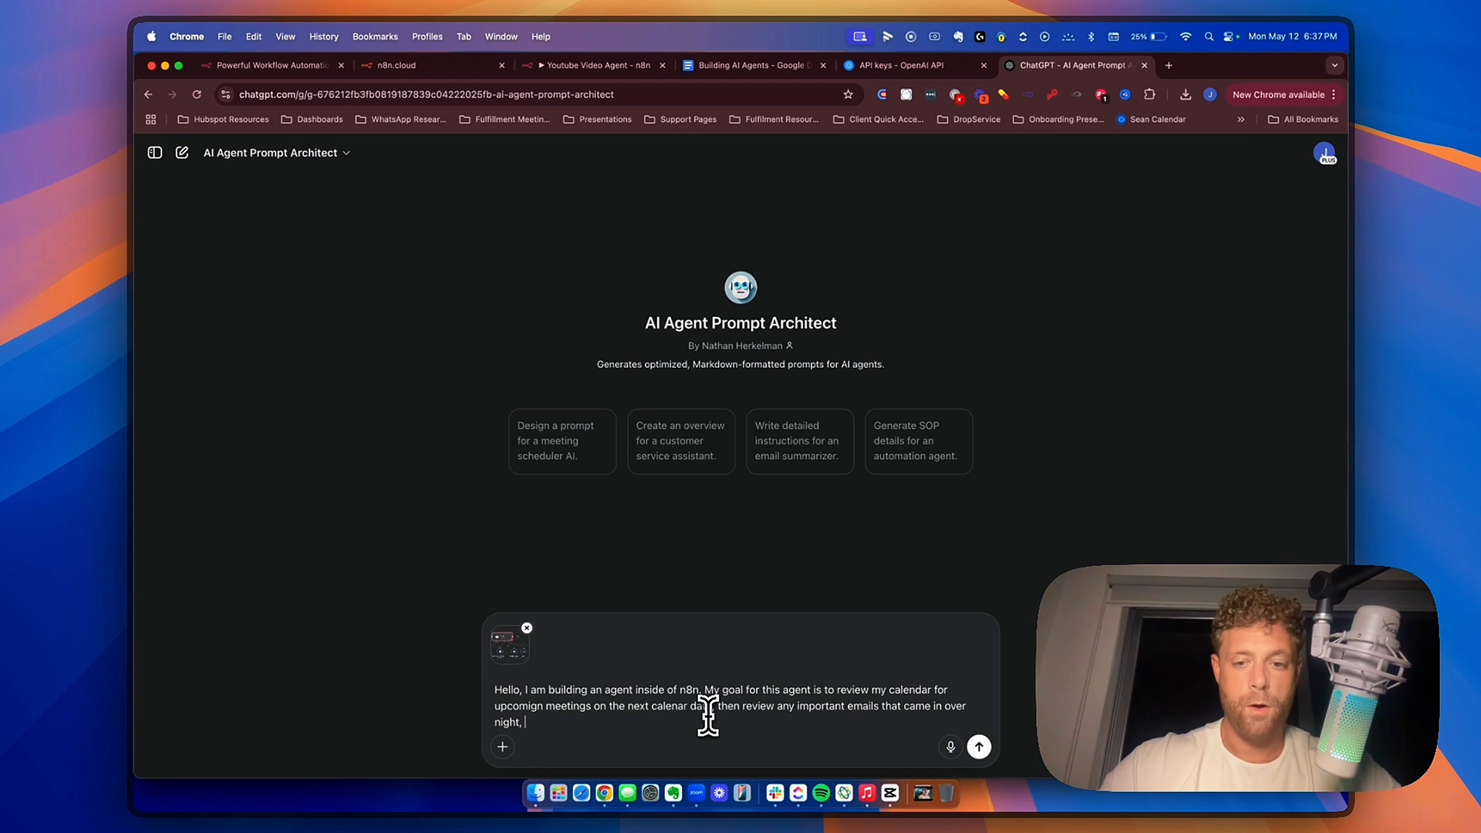
pyautogui.write(' read the emails')
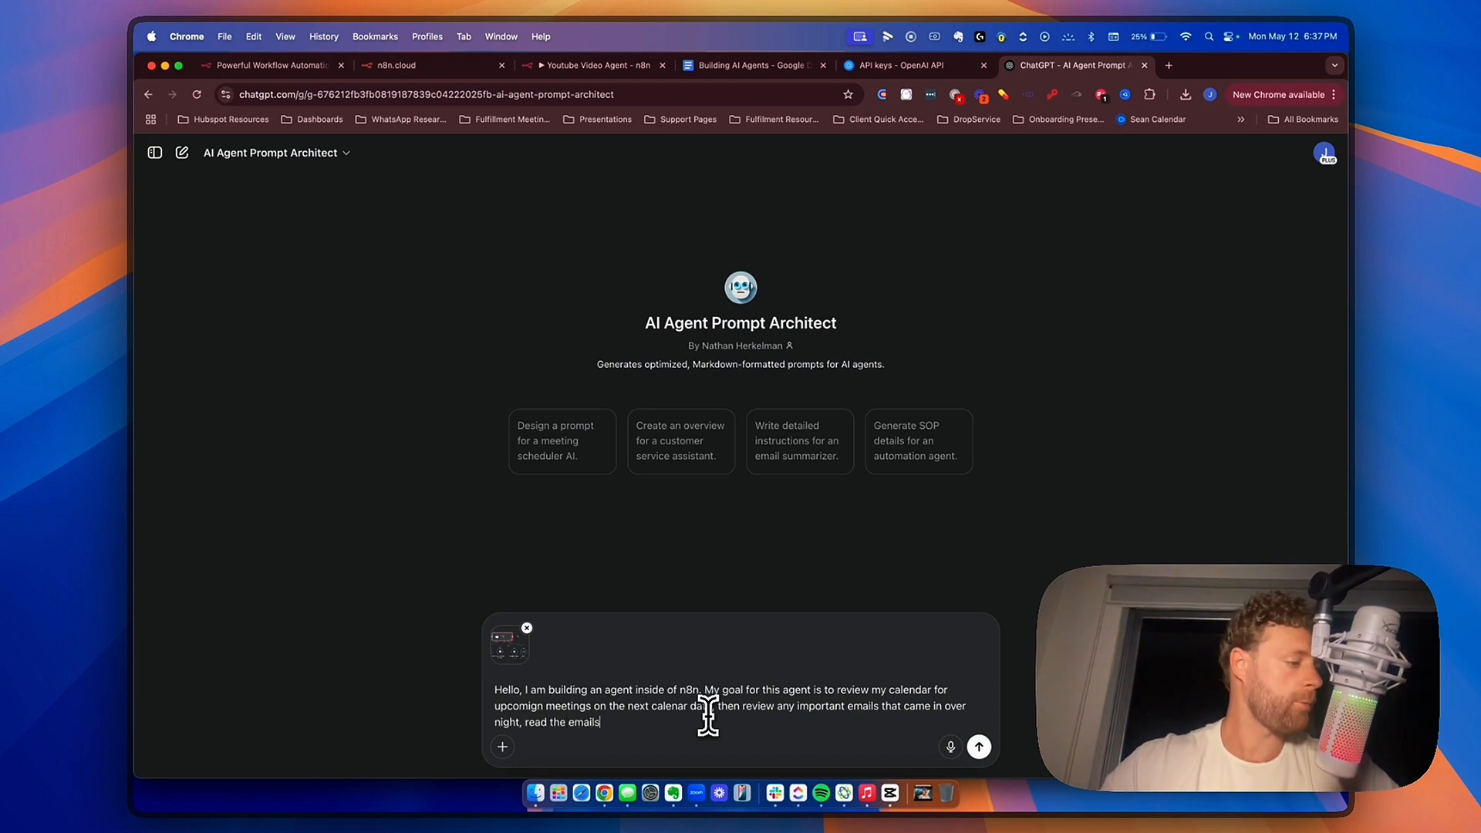
# Finish the goal sentence with "and provide a clear and concise meeting brief to me.".
pyautogui.write(', and ')
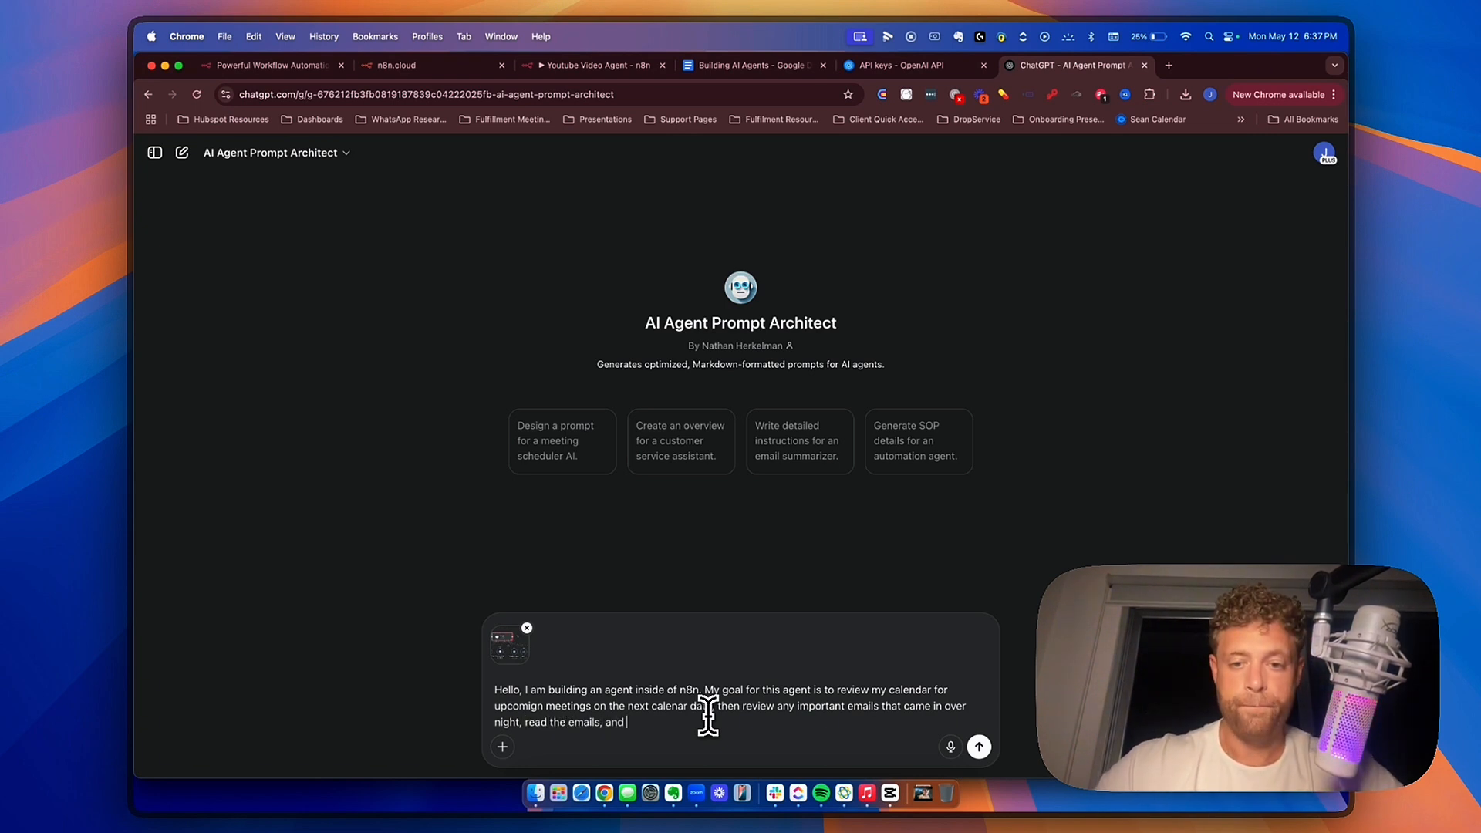
pyautogui.write('provi')
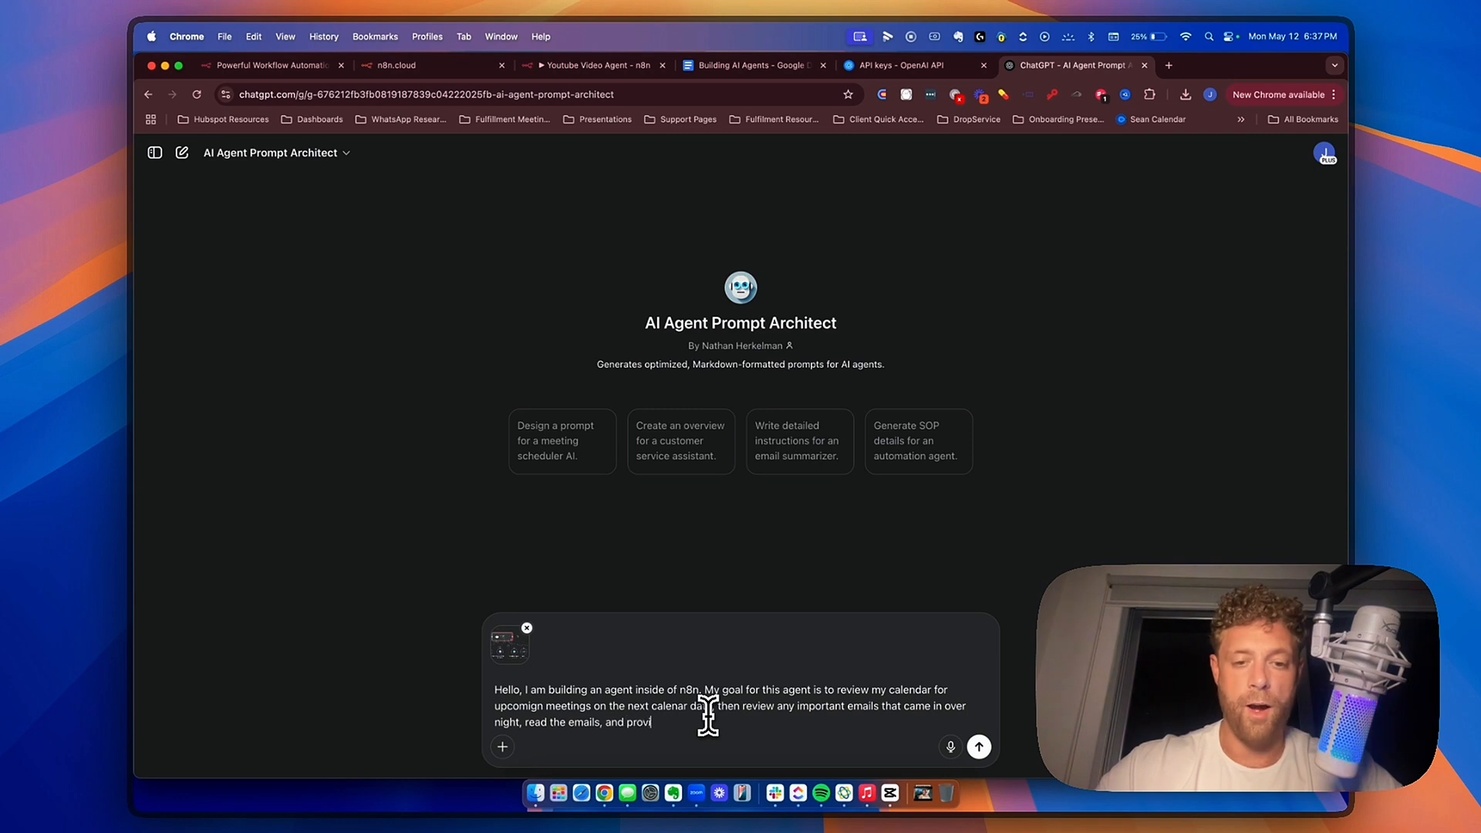
pyautogui.write('de a clear')
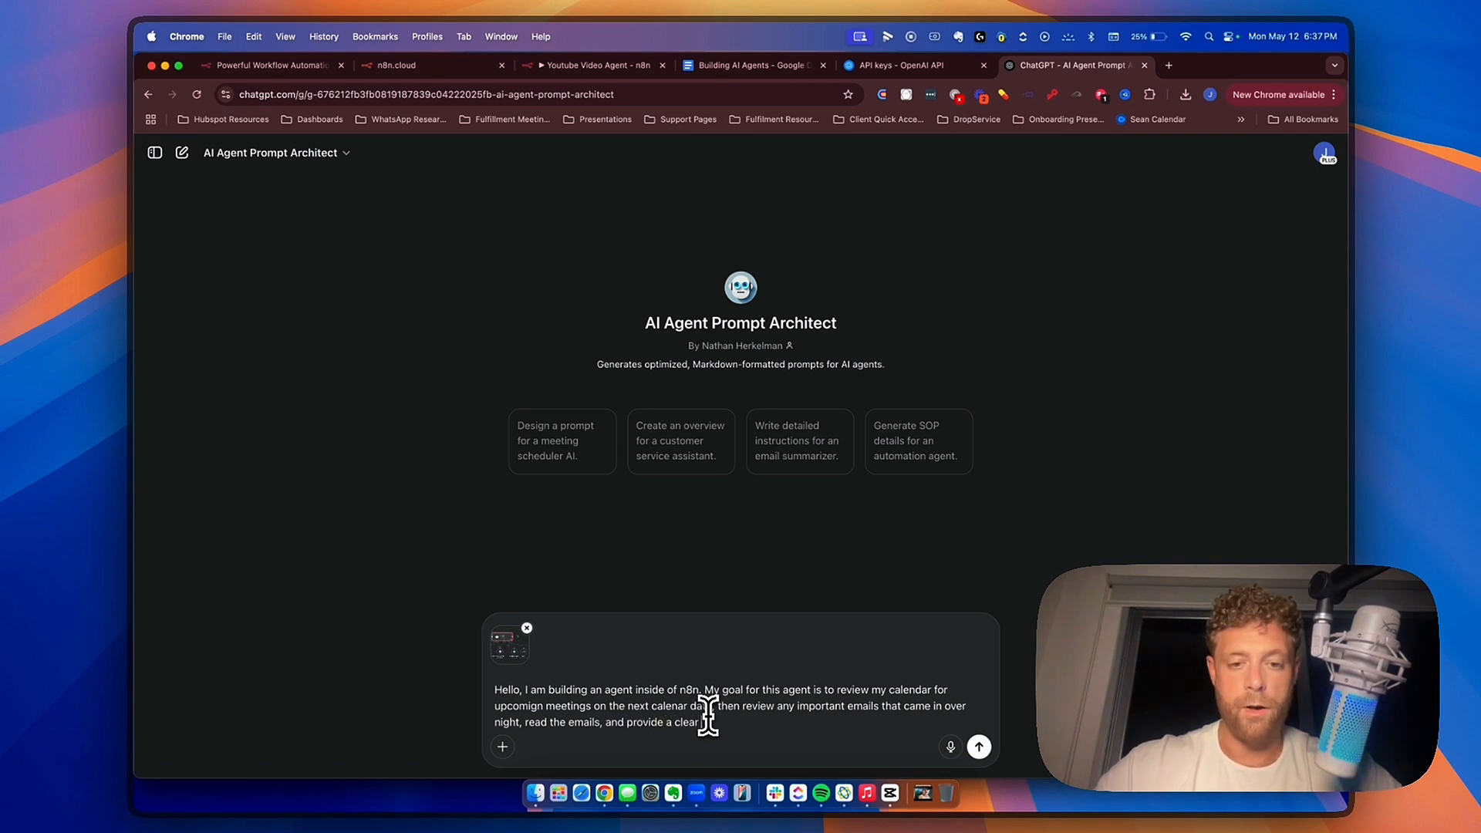
pyautogui.write(' and concise mee')
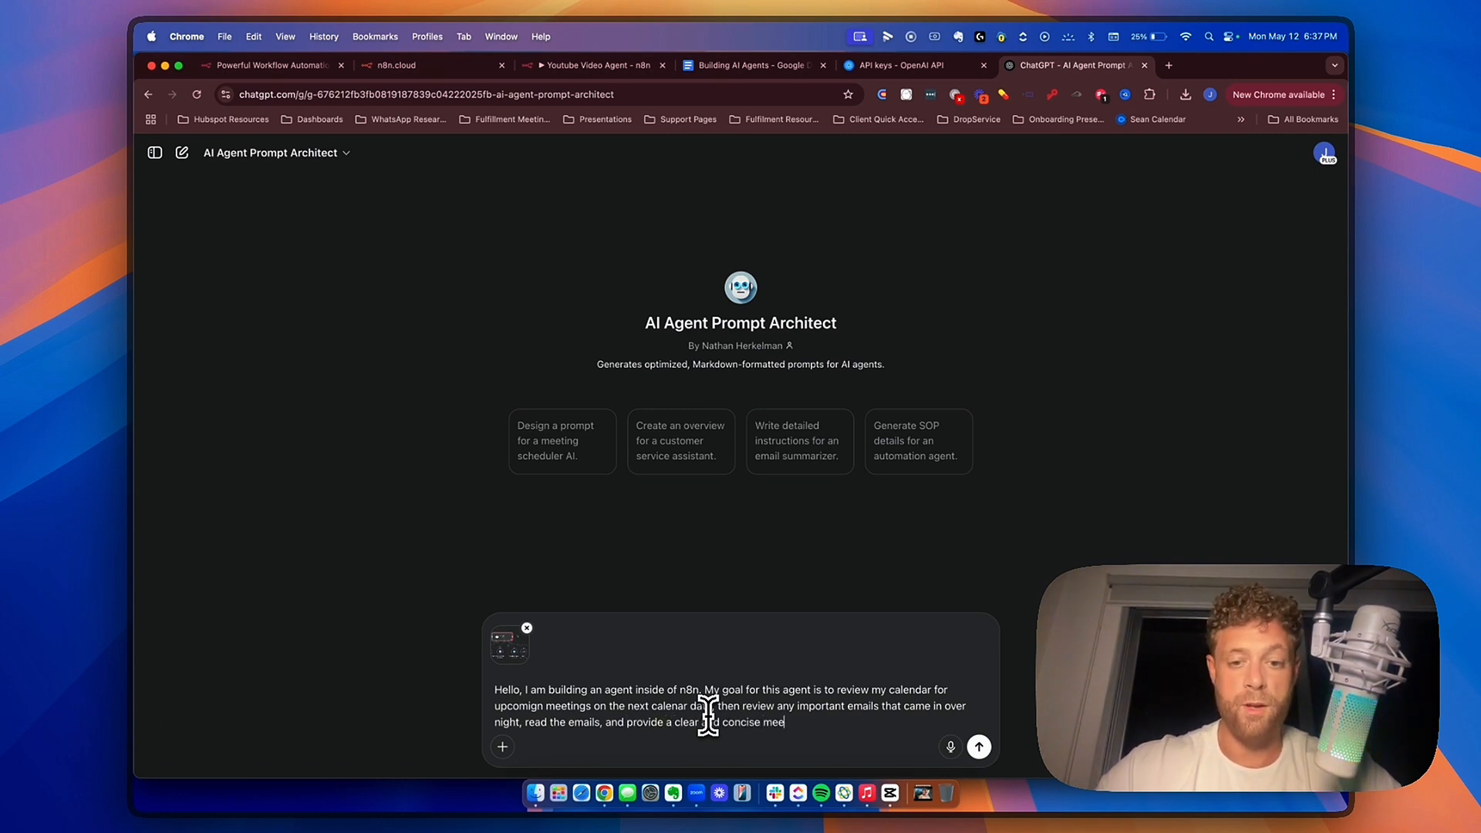
pyautogui.write('ting brief')
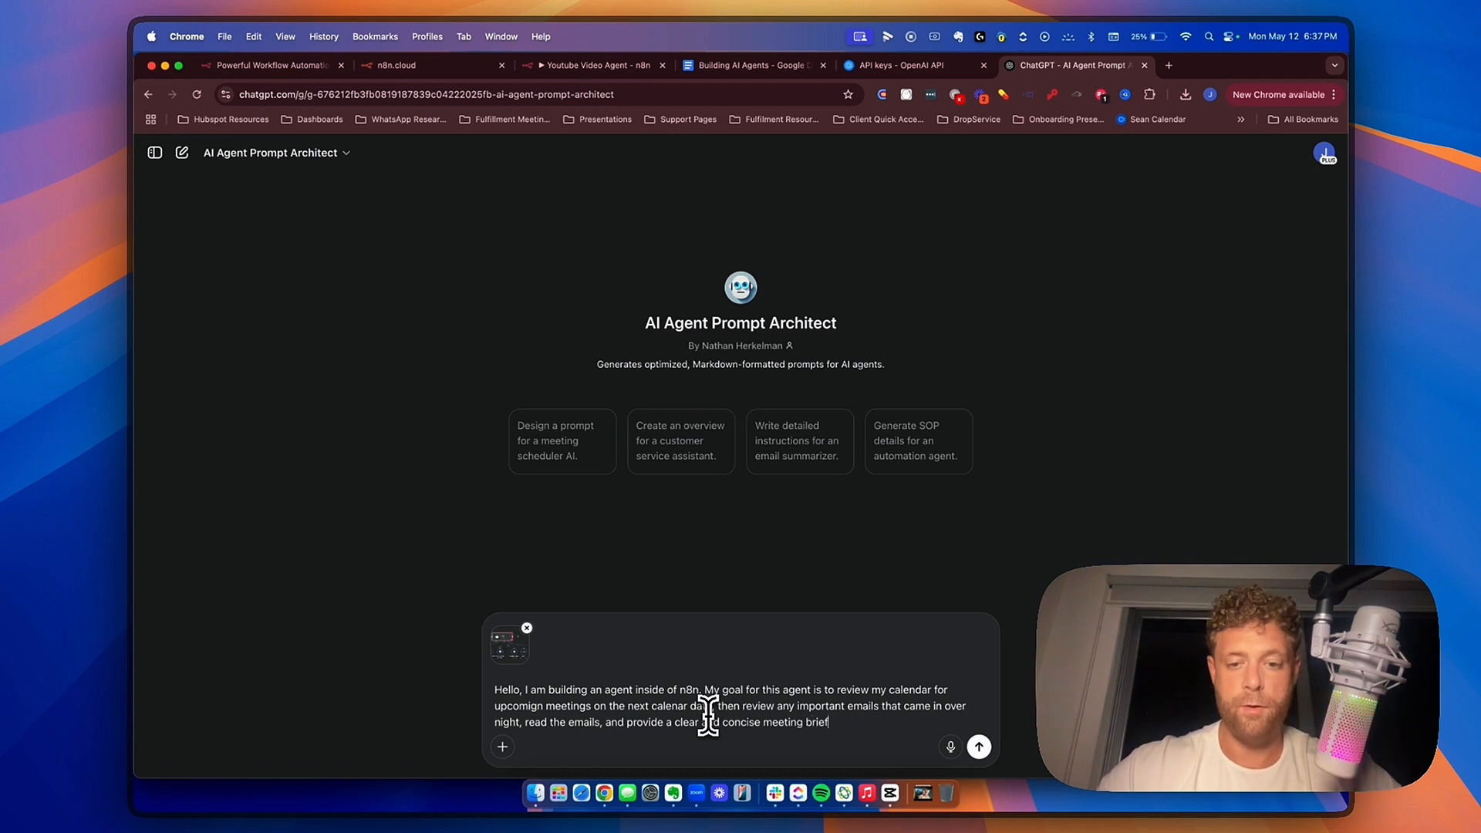
pyautogui.write(' to m')
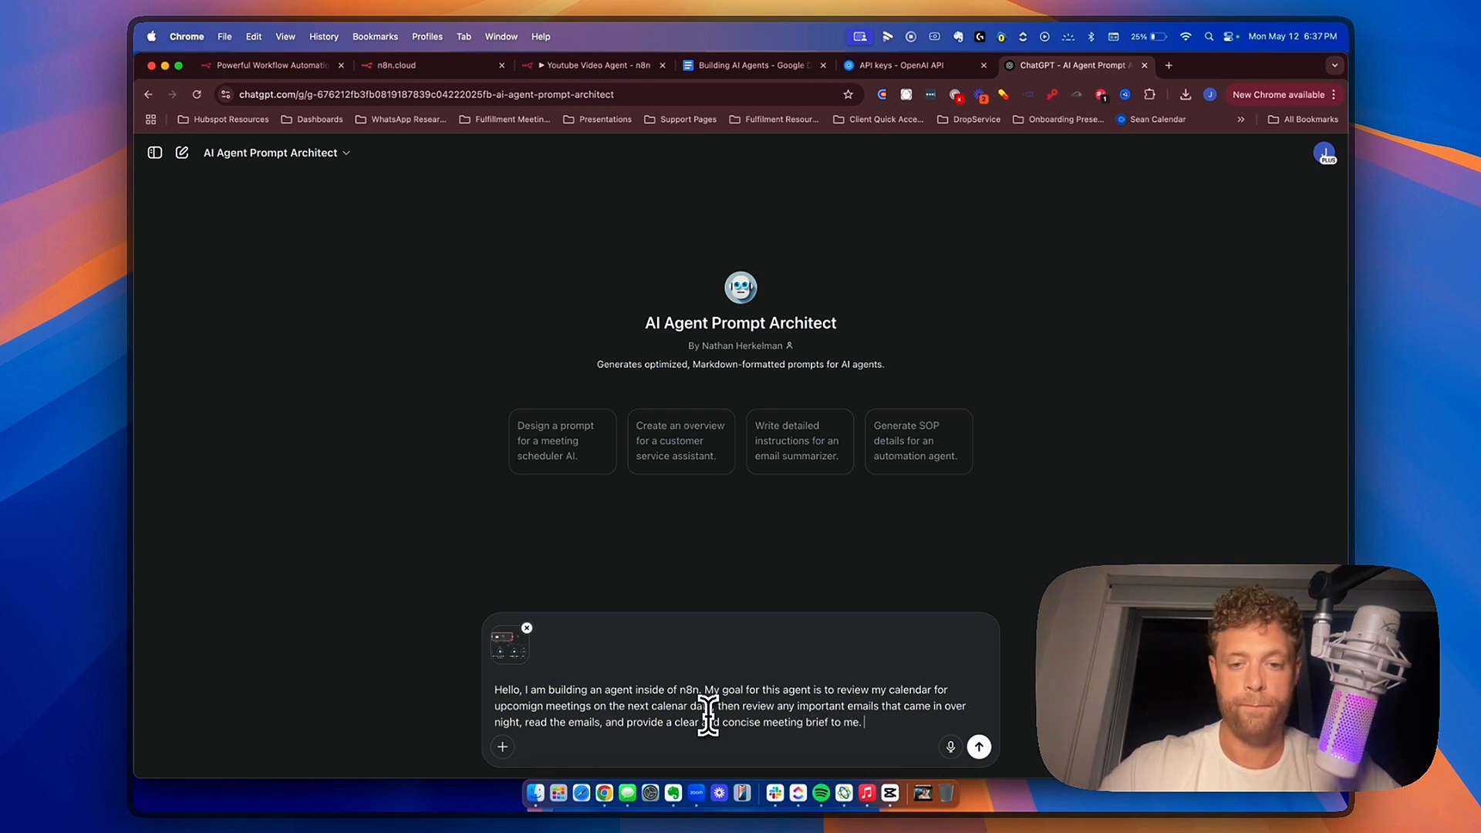
pyautogui.write('e.')
# Insert "email and" before "meeting brief" in the message and send it with the attached workflow screenshot.
pyautogui.hotkey('shift', 'Return')
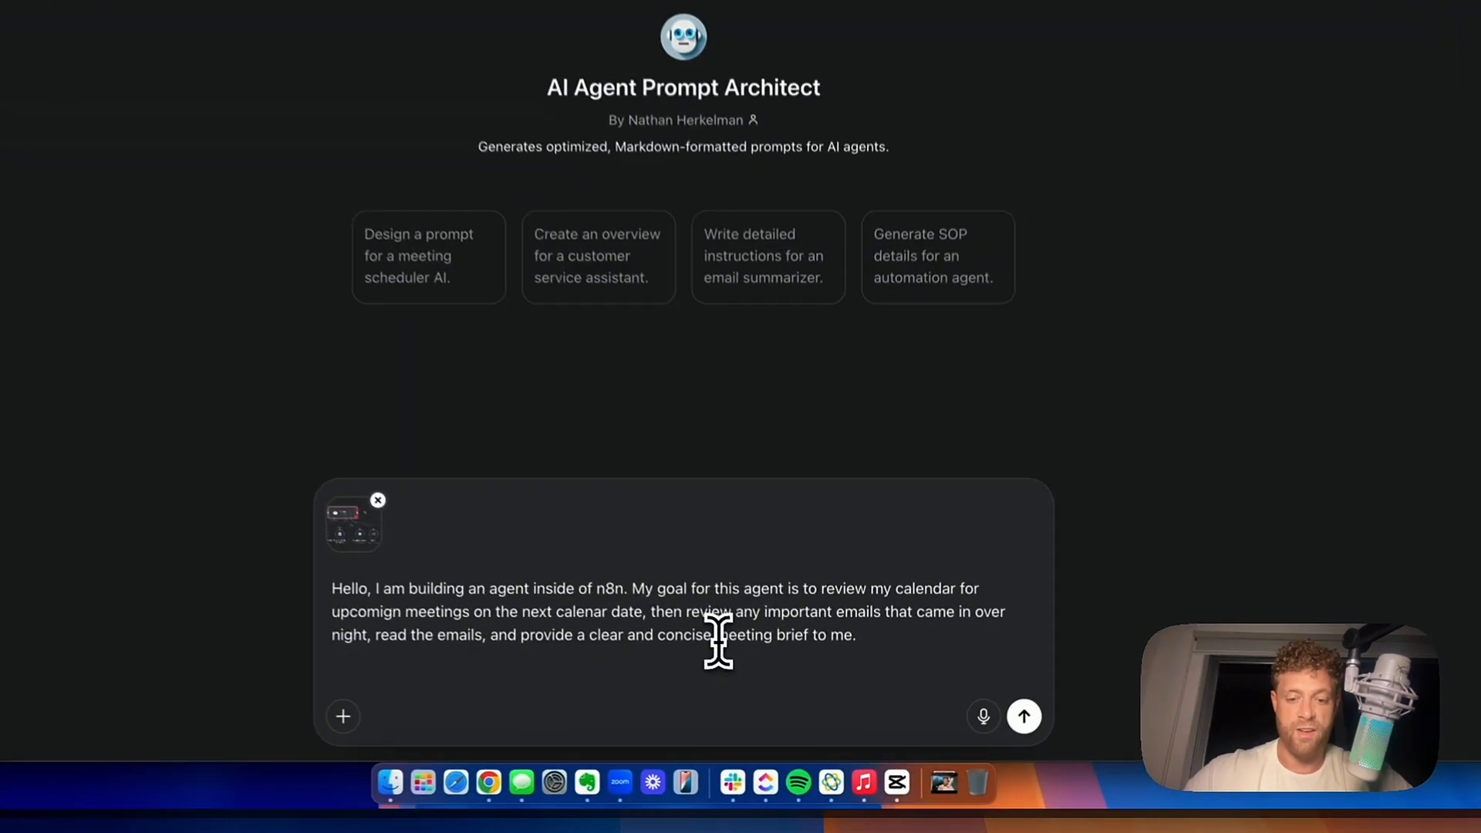
pyautogui.click(719, 635)
pyautogui.write('email and')
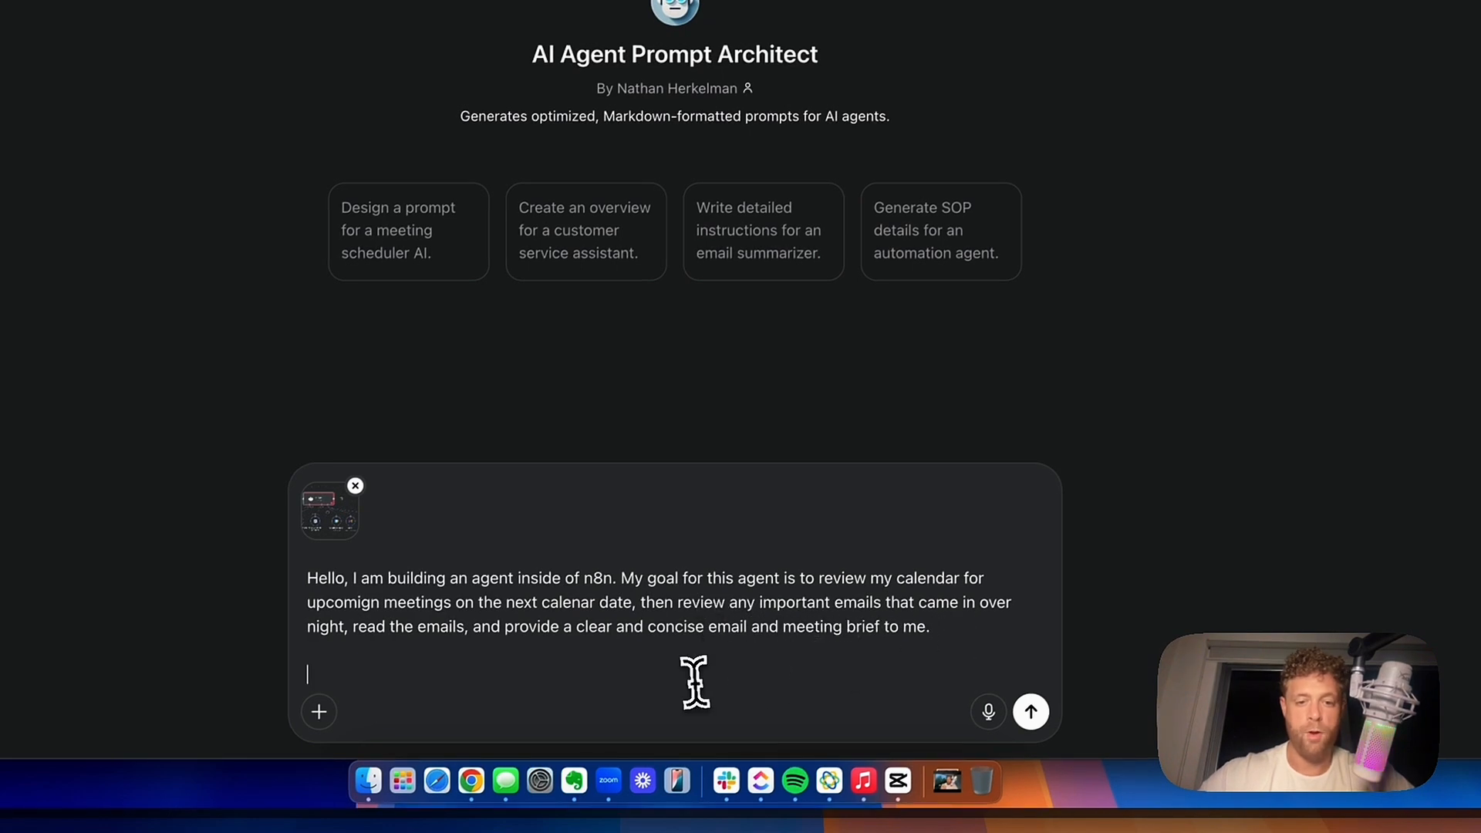
pyautogui.press('BackSpace')
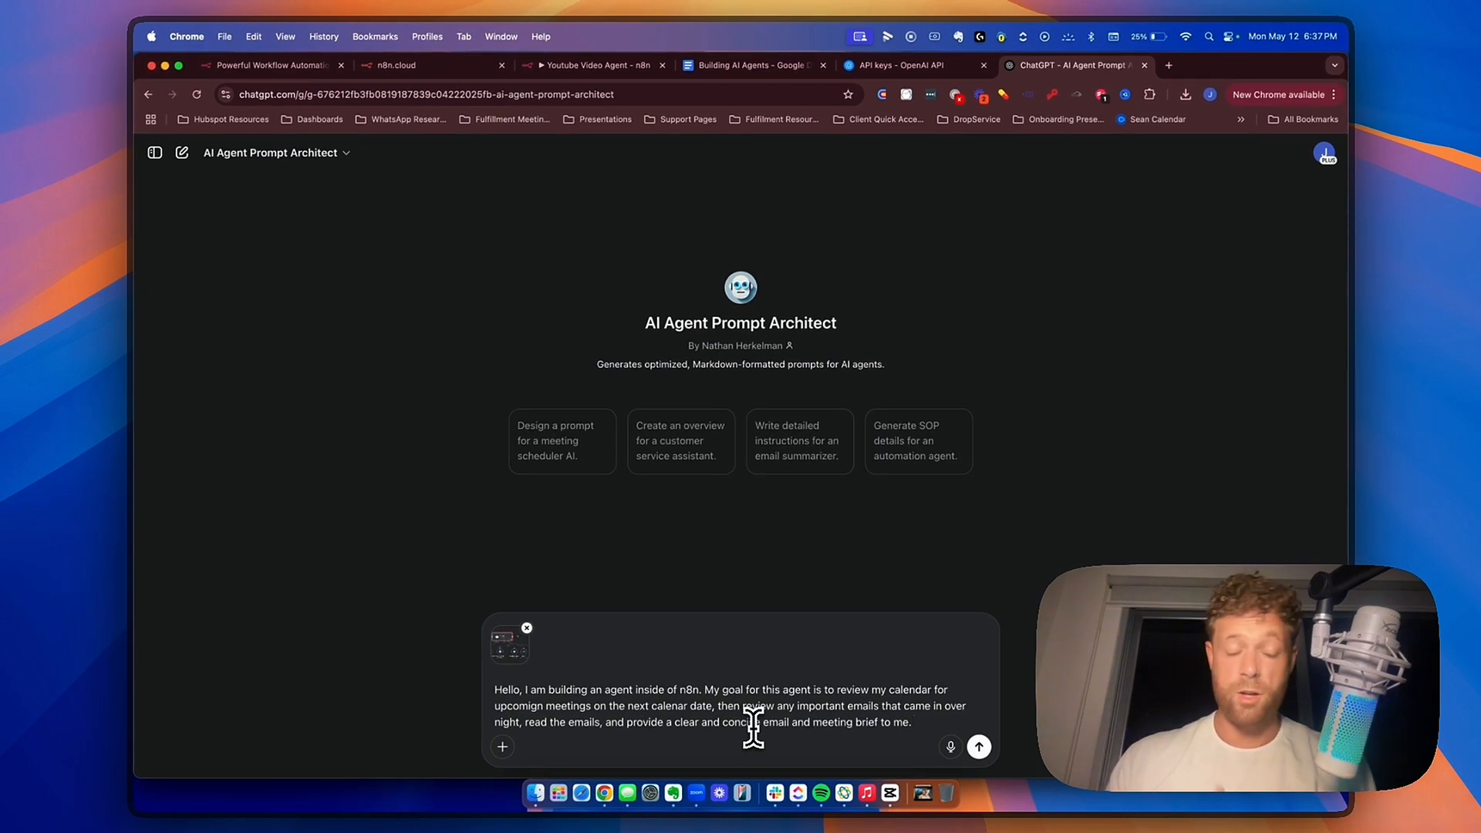
pyautogui.press('Return')
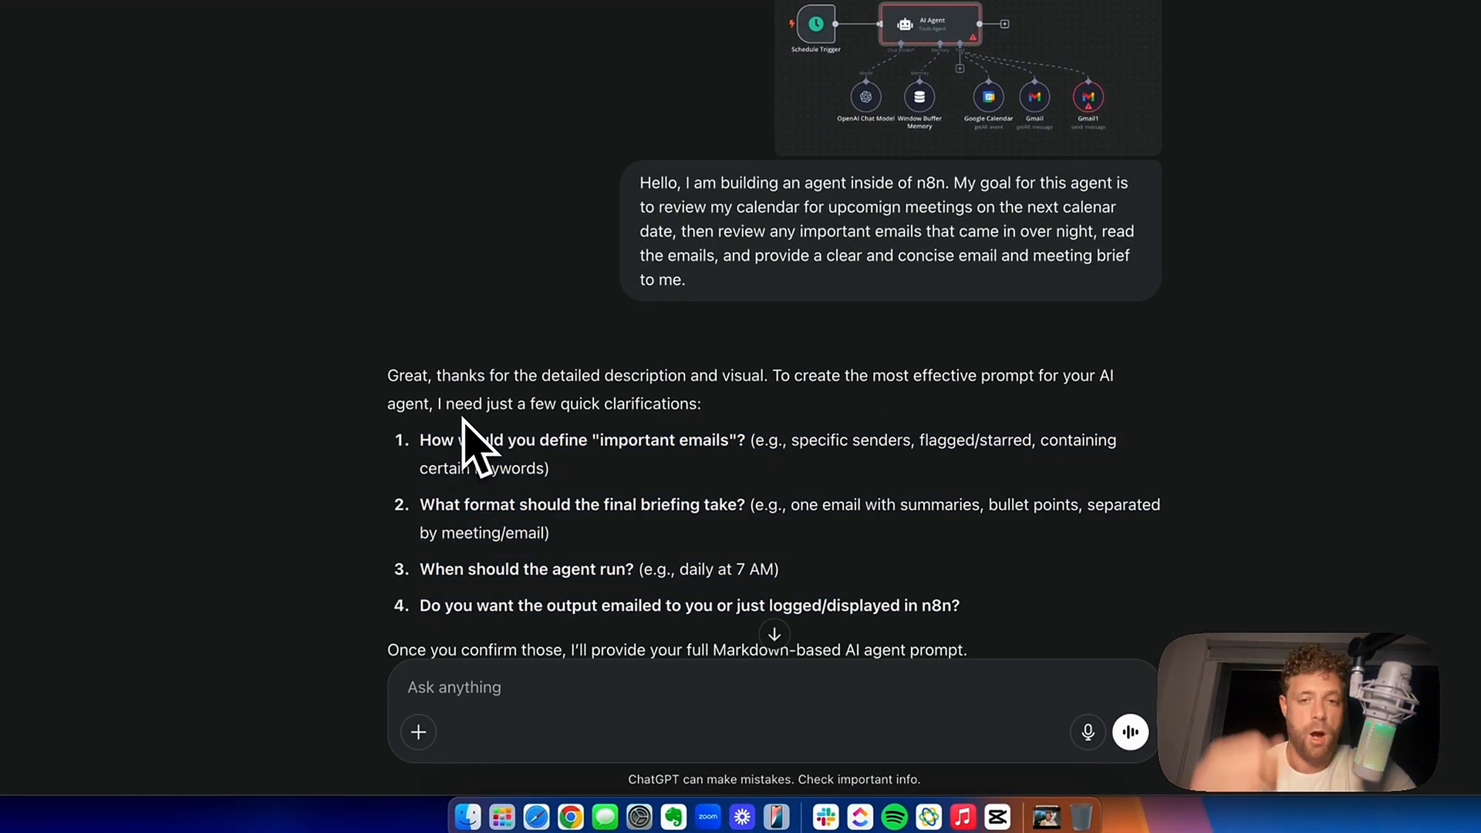
# Copy the four clarification questions from ChatGPT's answer and paste them into the reply message.
pyautogui.scroll(-3, 471, 444)
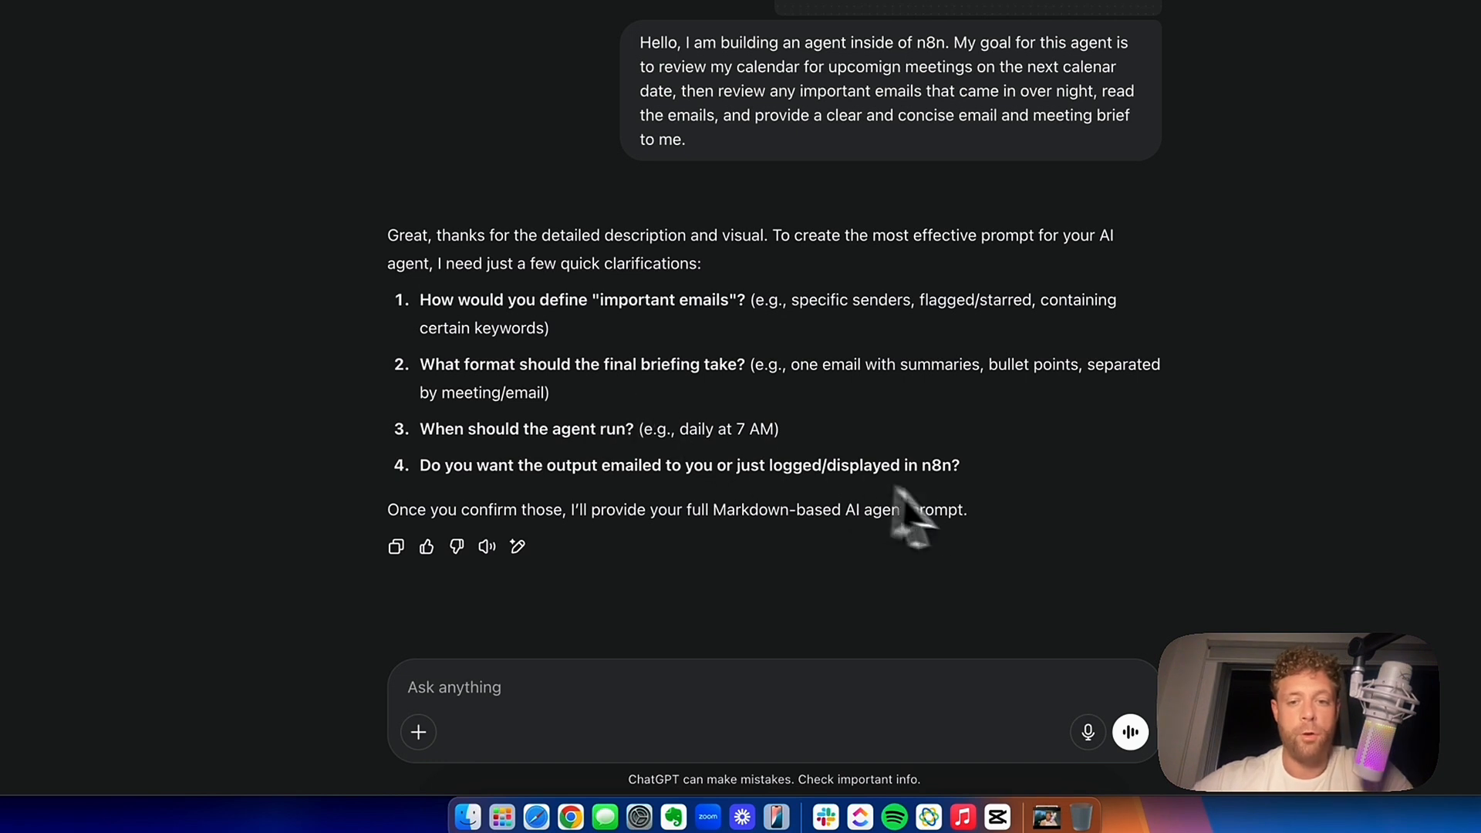
pyautogui.moveTo(965, 473); pyautogui.dragTo(407, 316)
pyautogui.press('super+c')
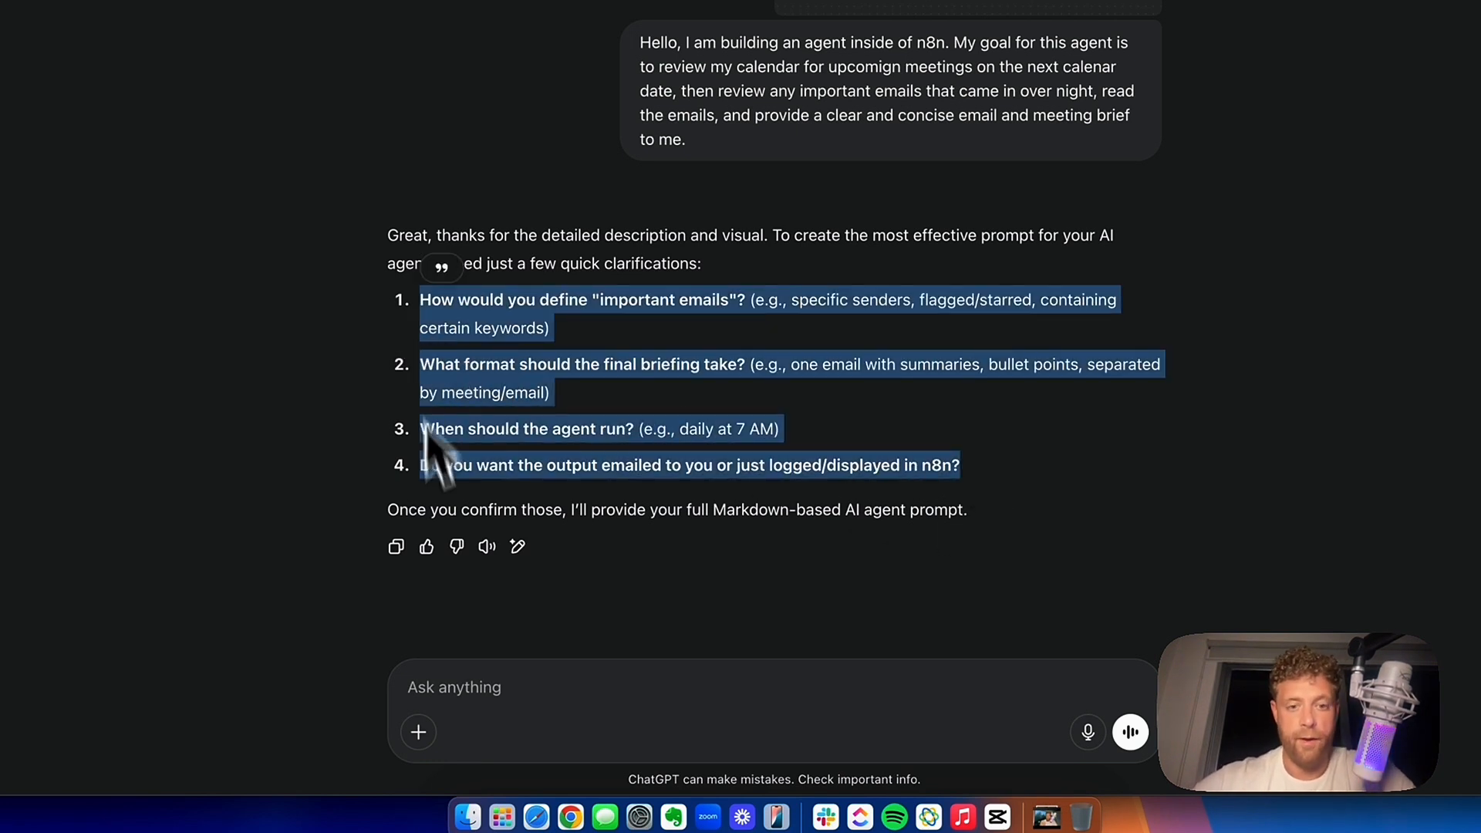
pyautogui.click(463, 678)
pyautogui.press('super+v')
# Answer the "important emails" question in the reply with "If it pertains to urgency, is a current client, is from a internal team member.".
pyautogui.click(611, 530)
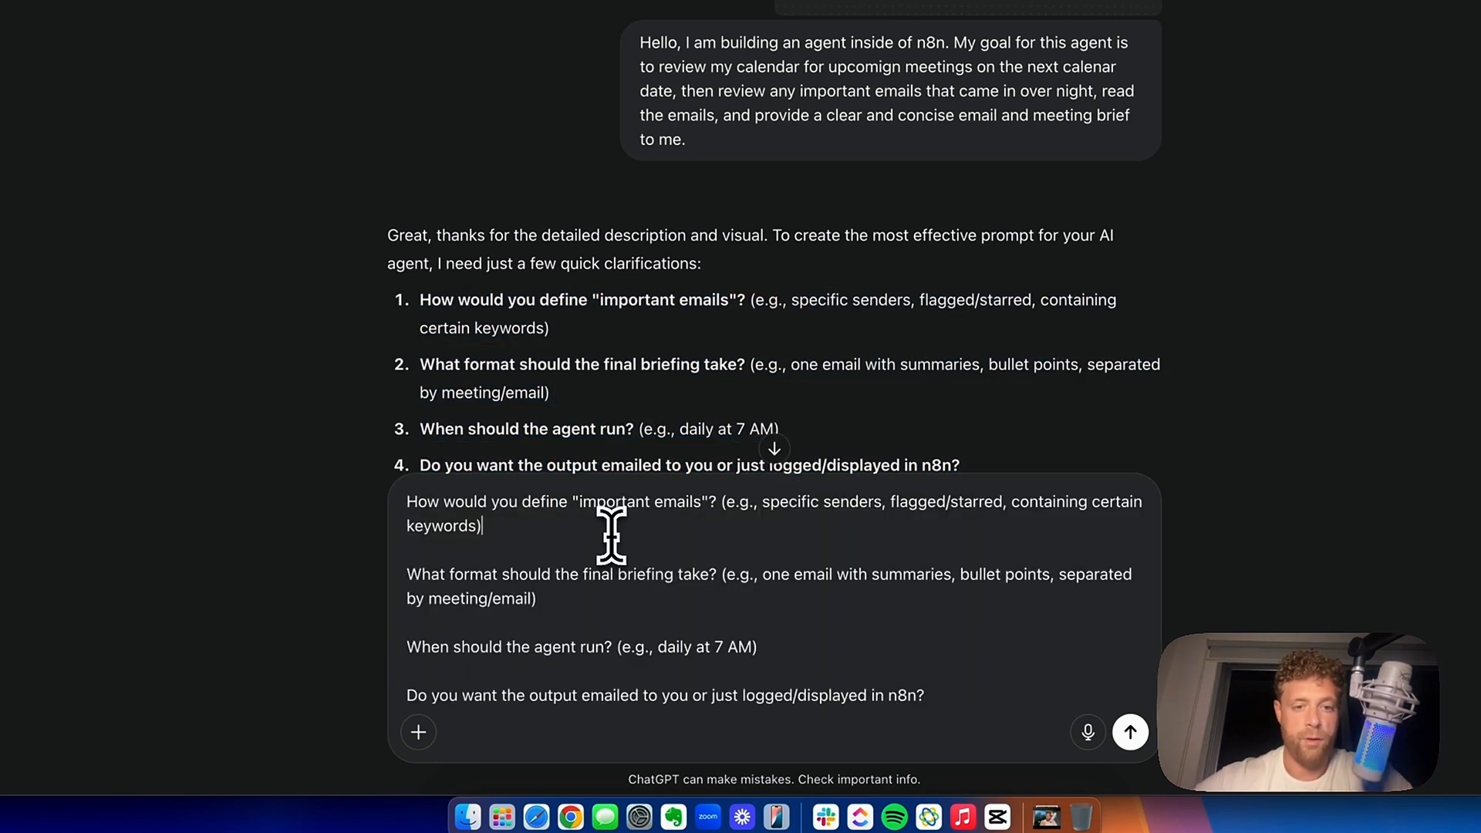
pyautogui.hotkey('shift', 'Return')
pyautogui.hotkey('shift', 'Return')
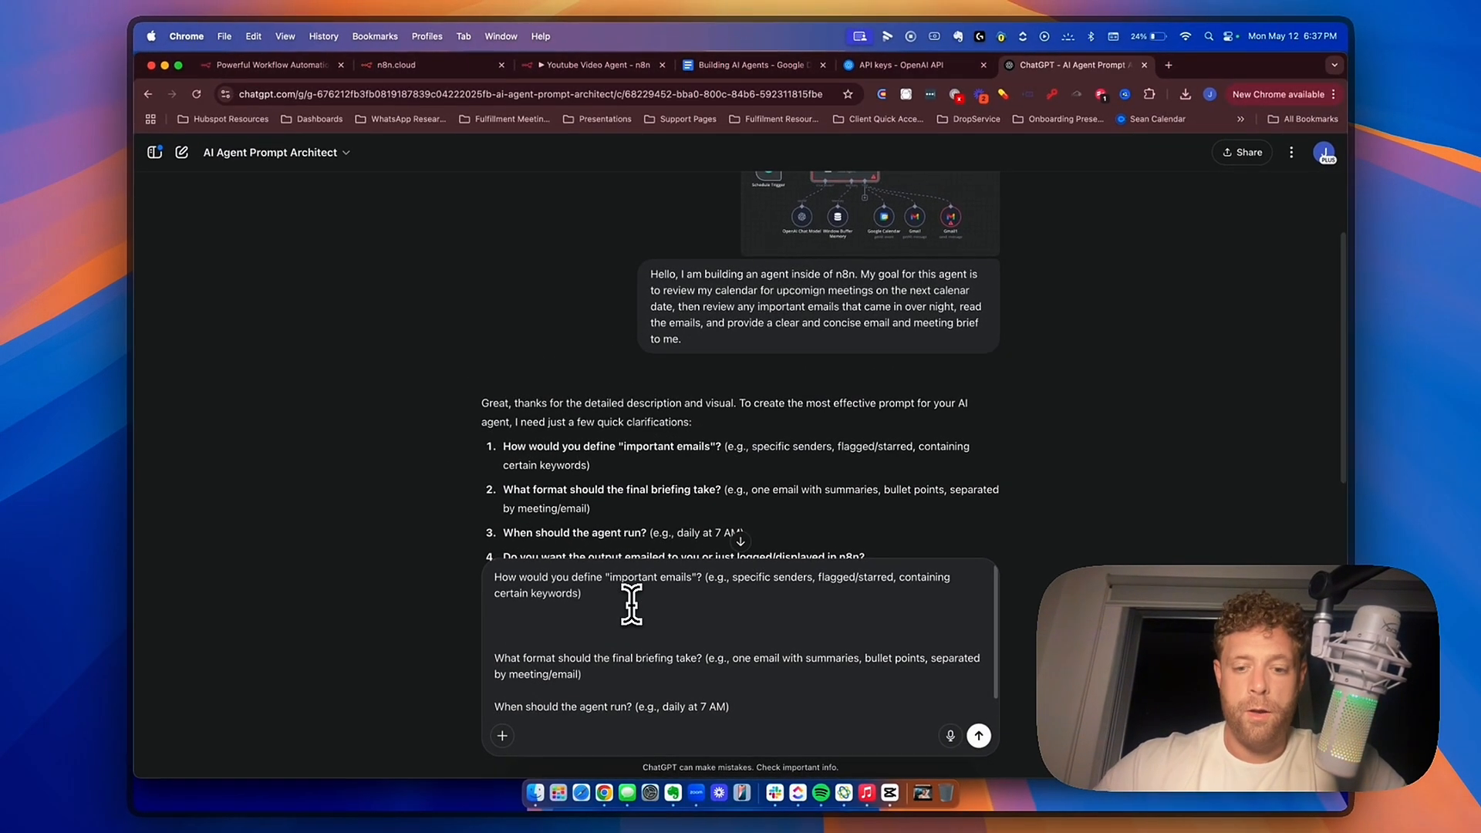
pyautogui.write('If it pertains ')
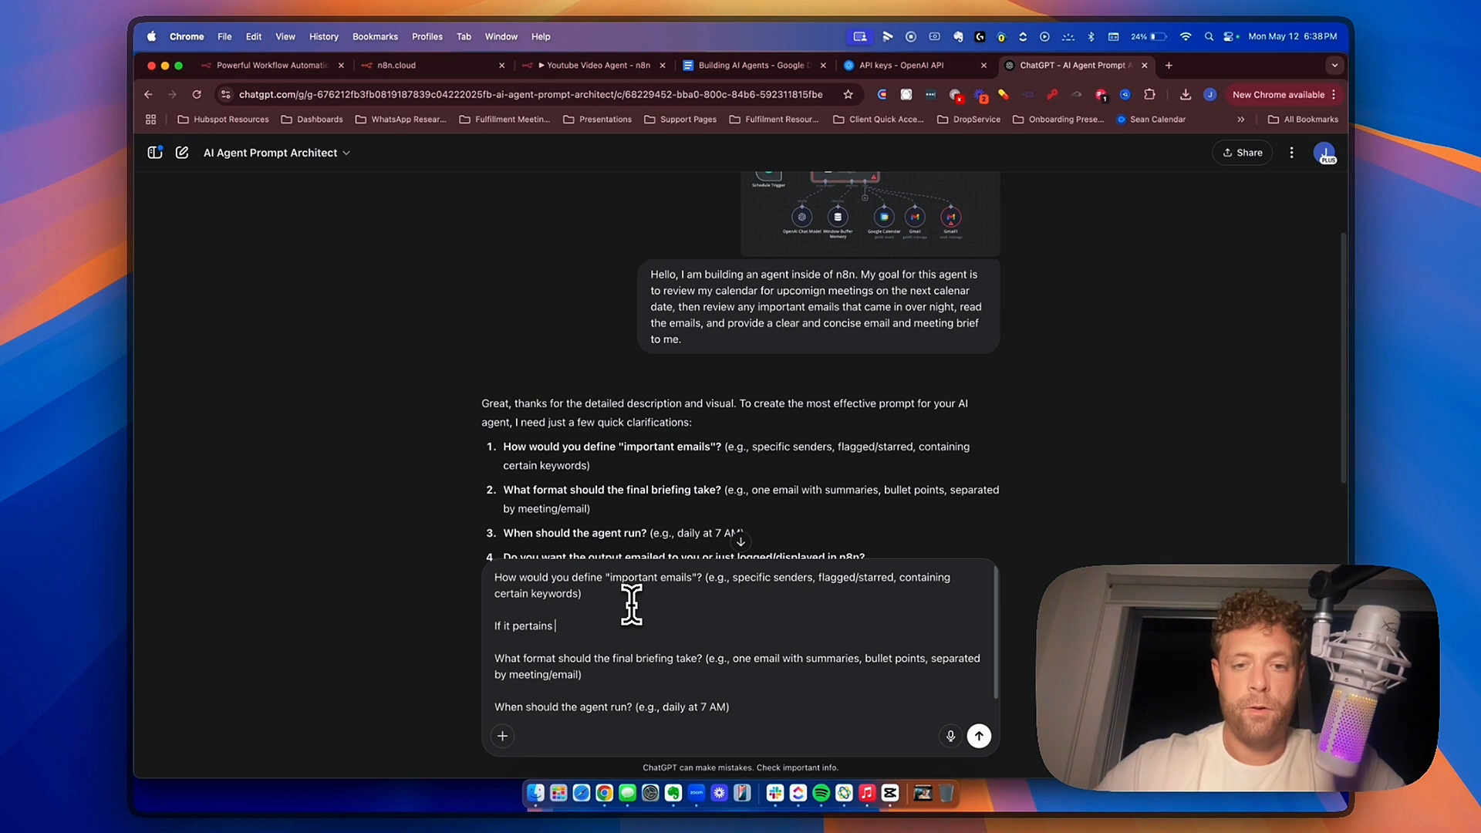
pyautogui.write('to urgency')
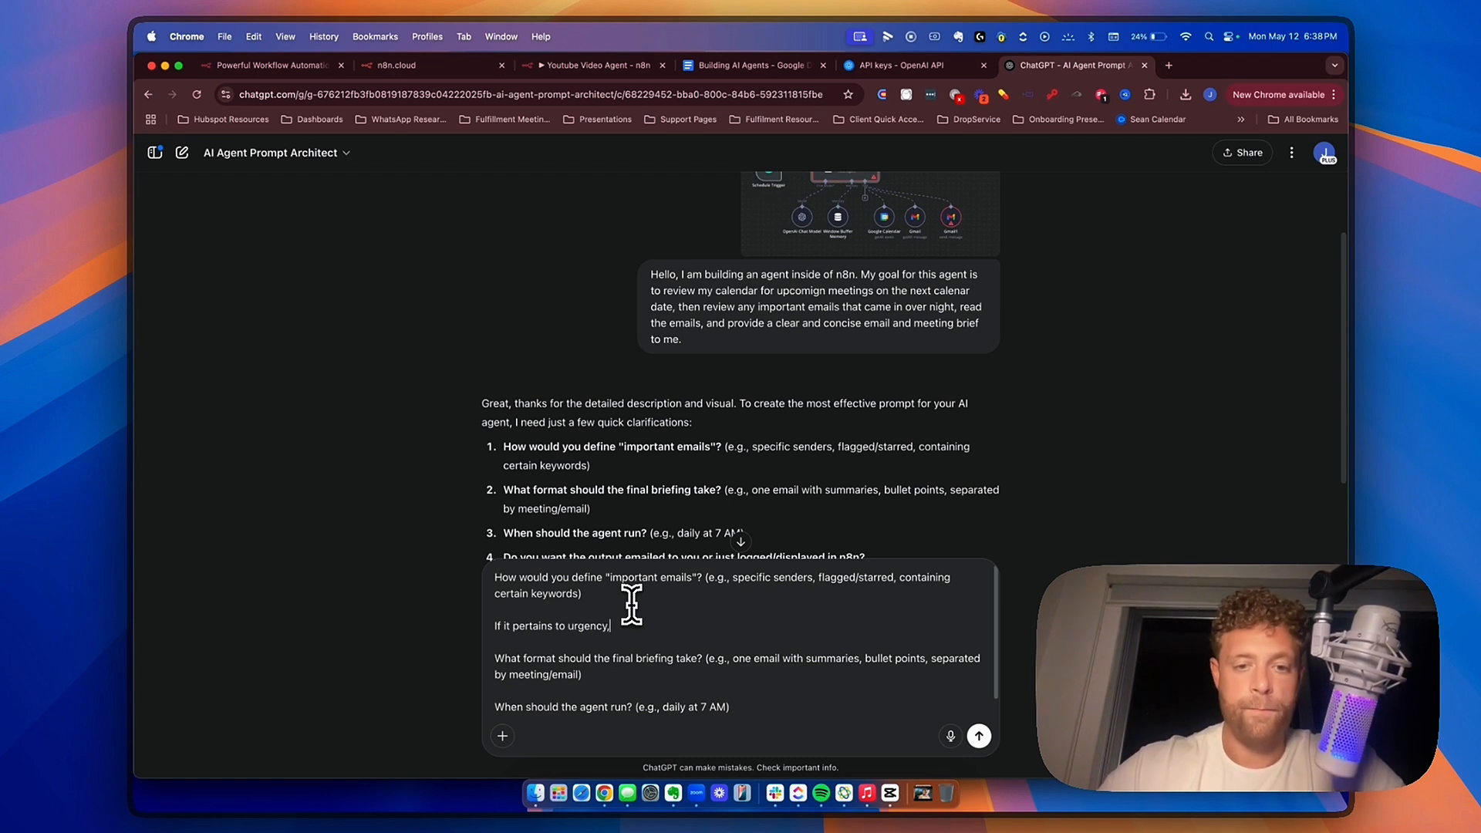
pyautogui.write(', is a current client')
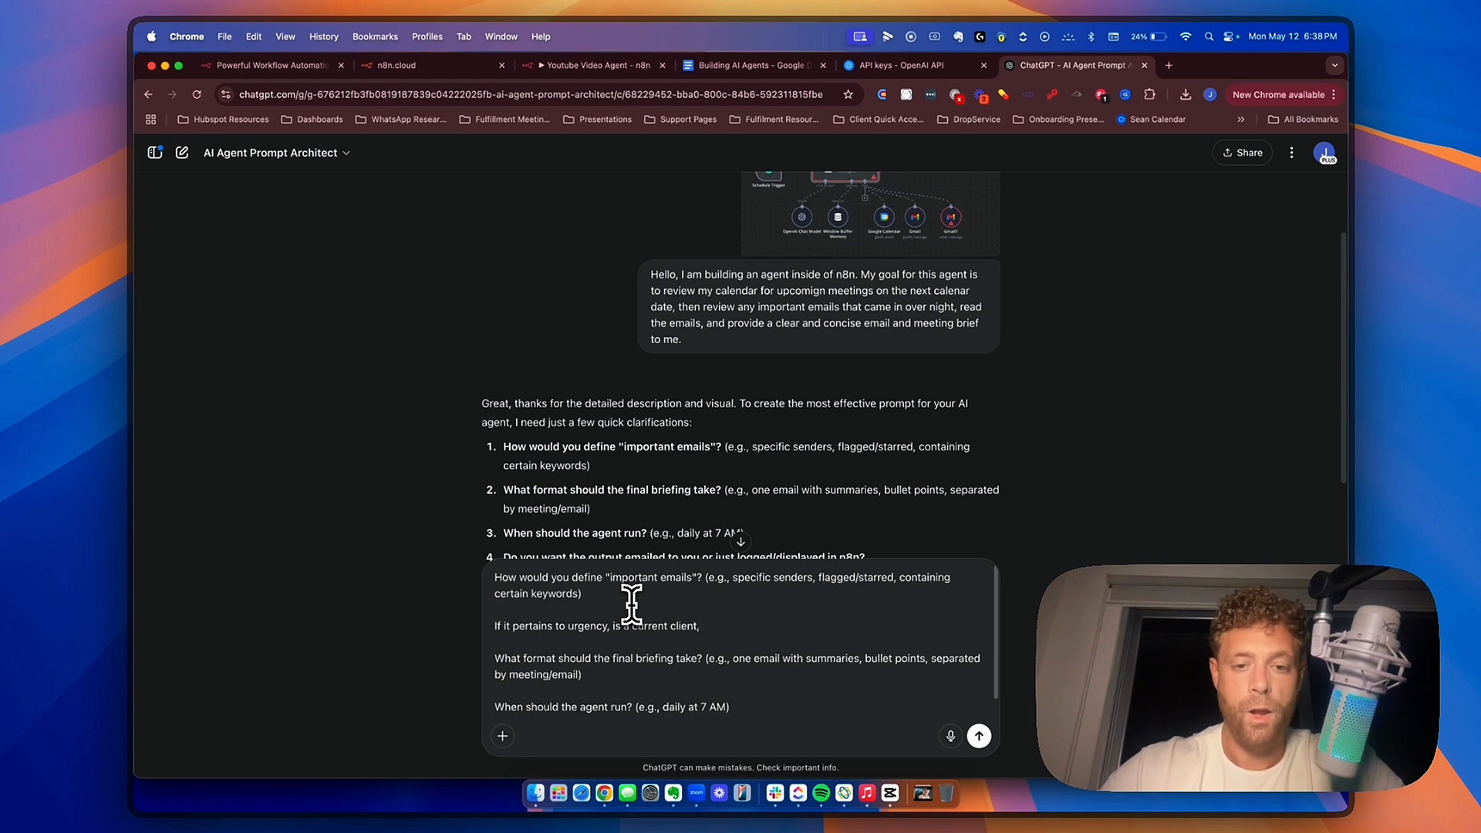
pyautogui.write(', is ')
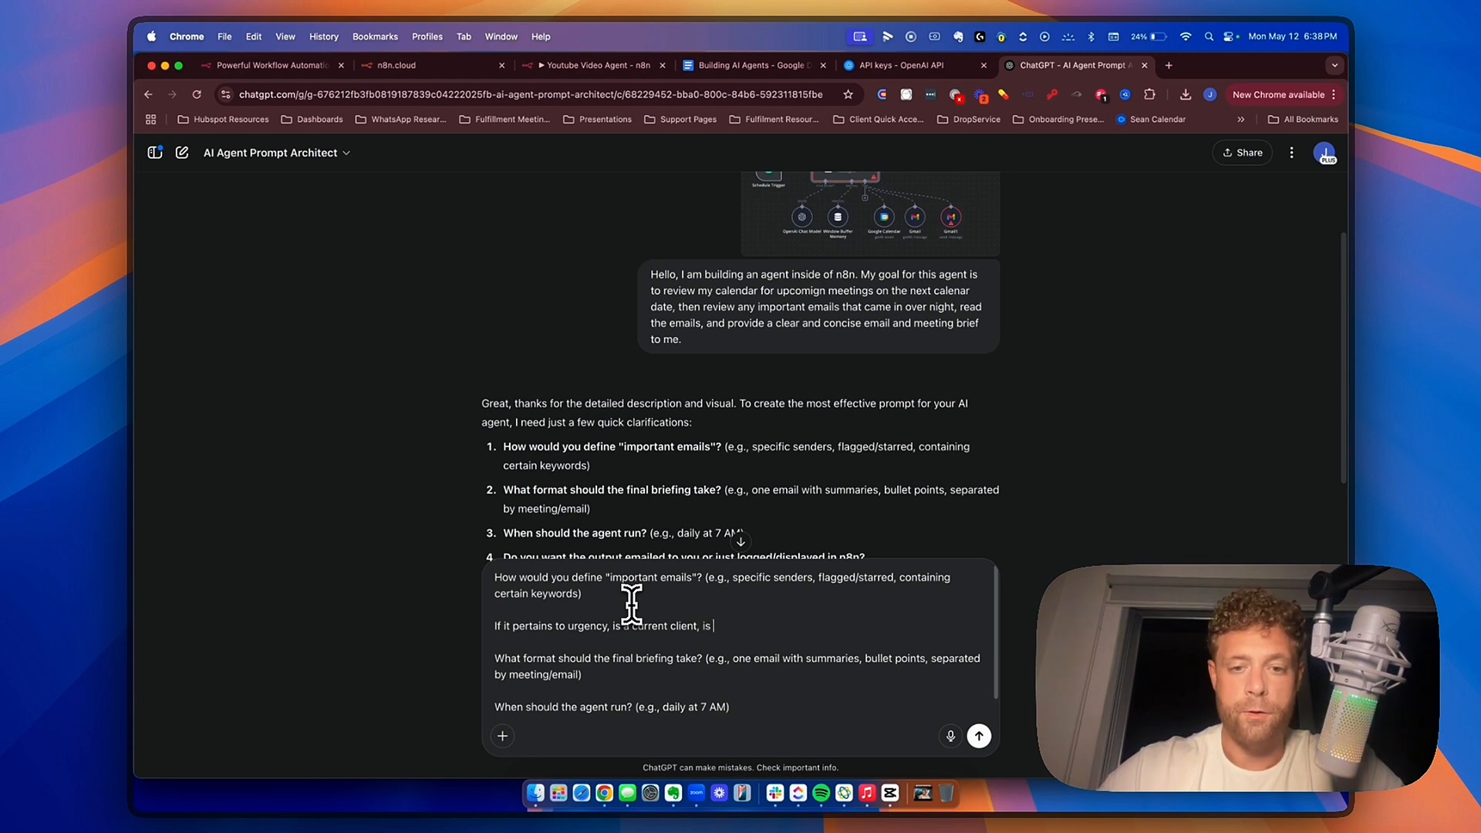
pyautogui.write('from a internal team m')
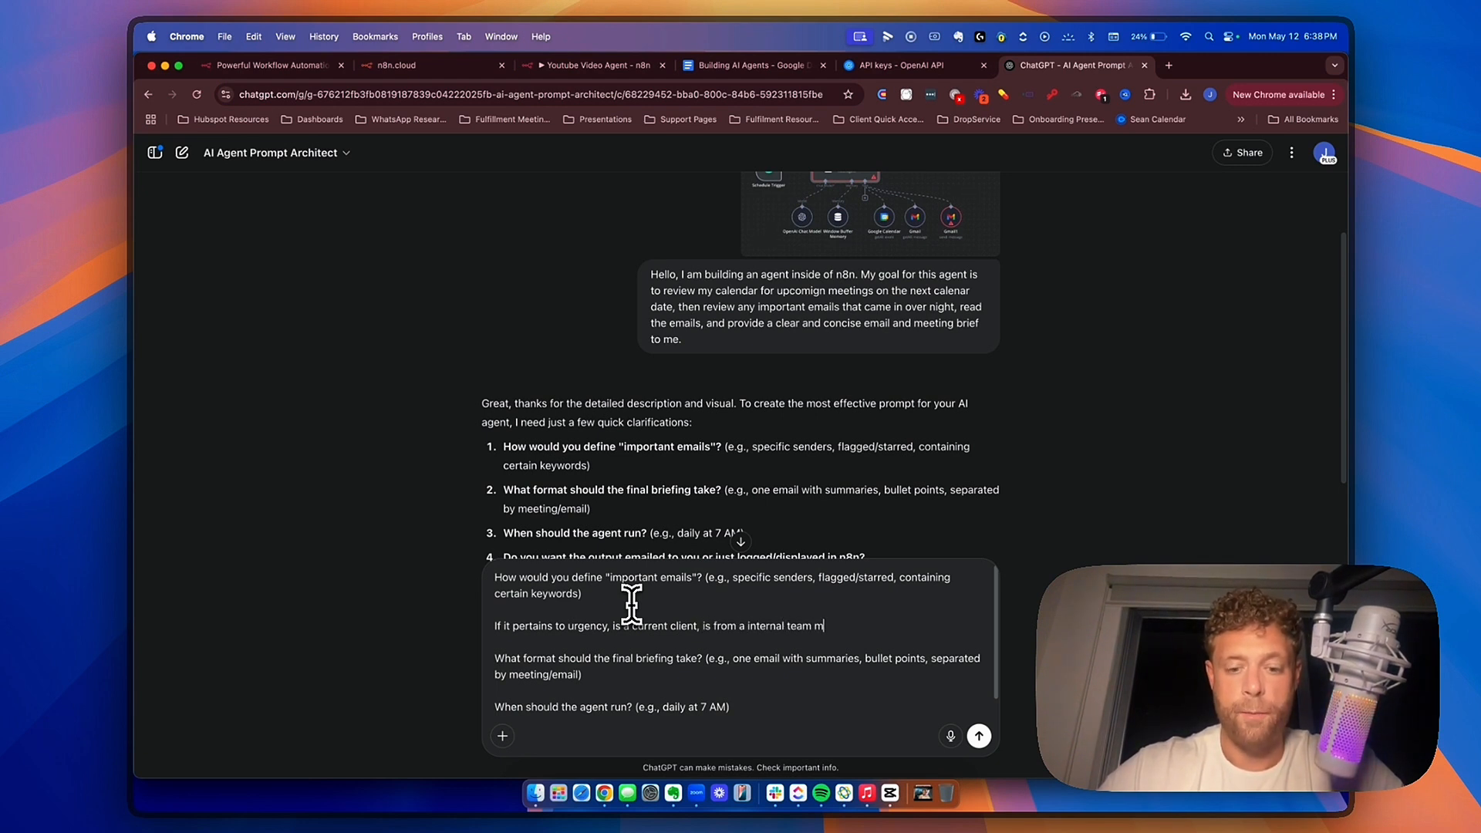
pyautogui.write('ember, or')
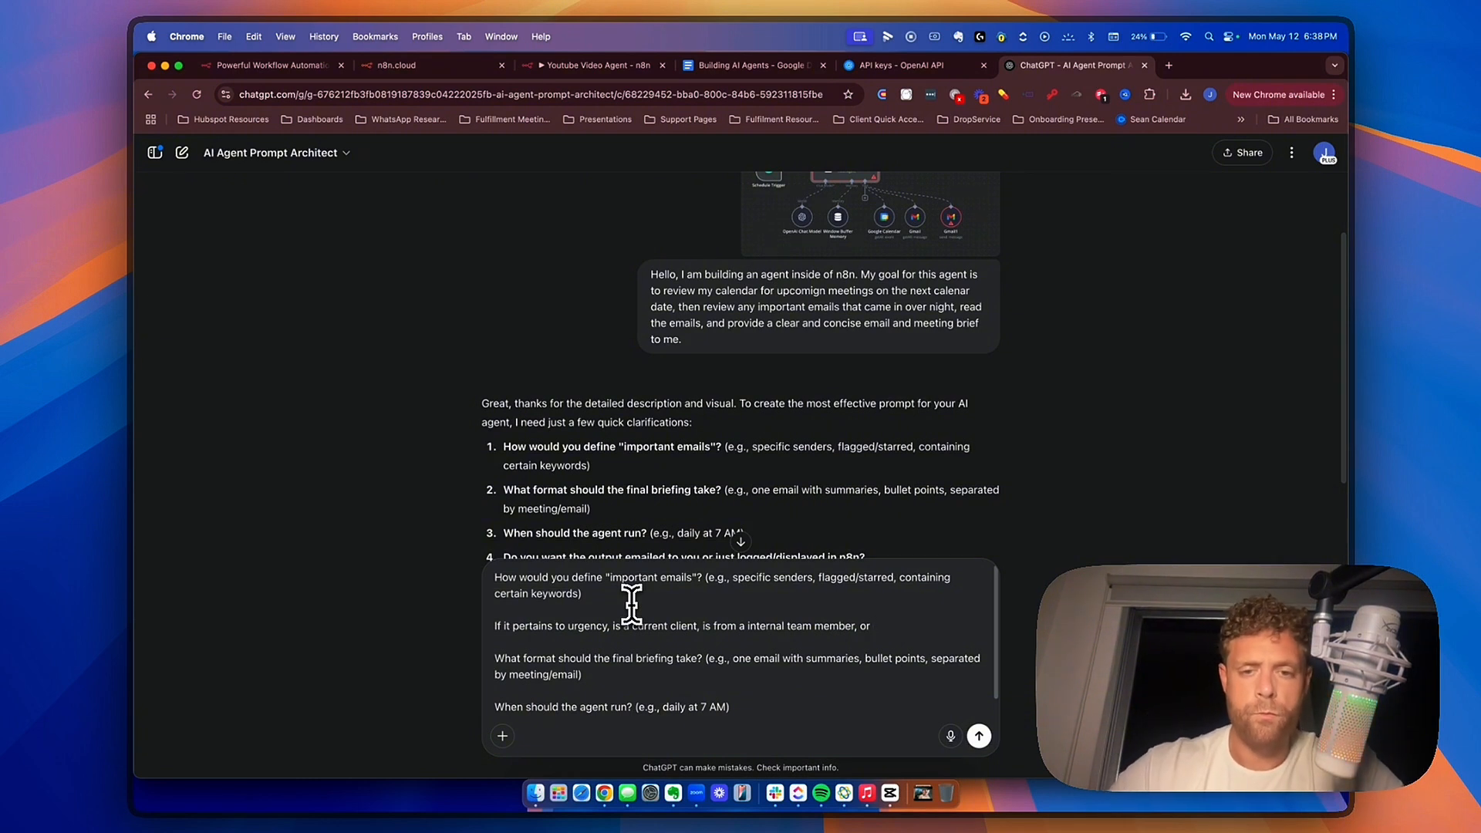
pyautogui.press('BackSpace')
pyautogui.press('BackSpace')
pyautogui.press('BackSpace')
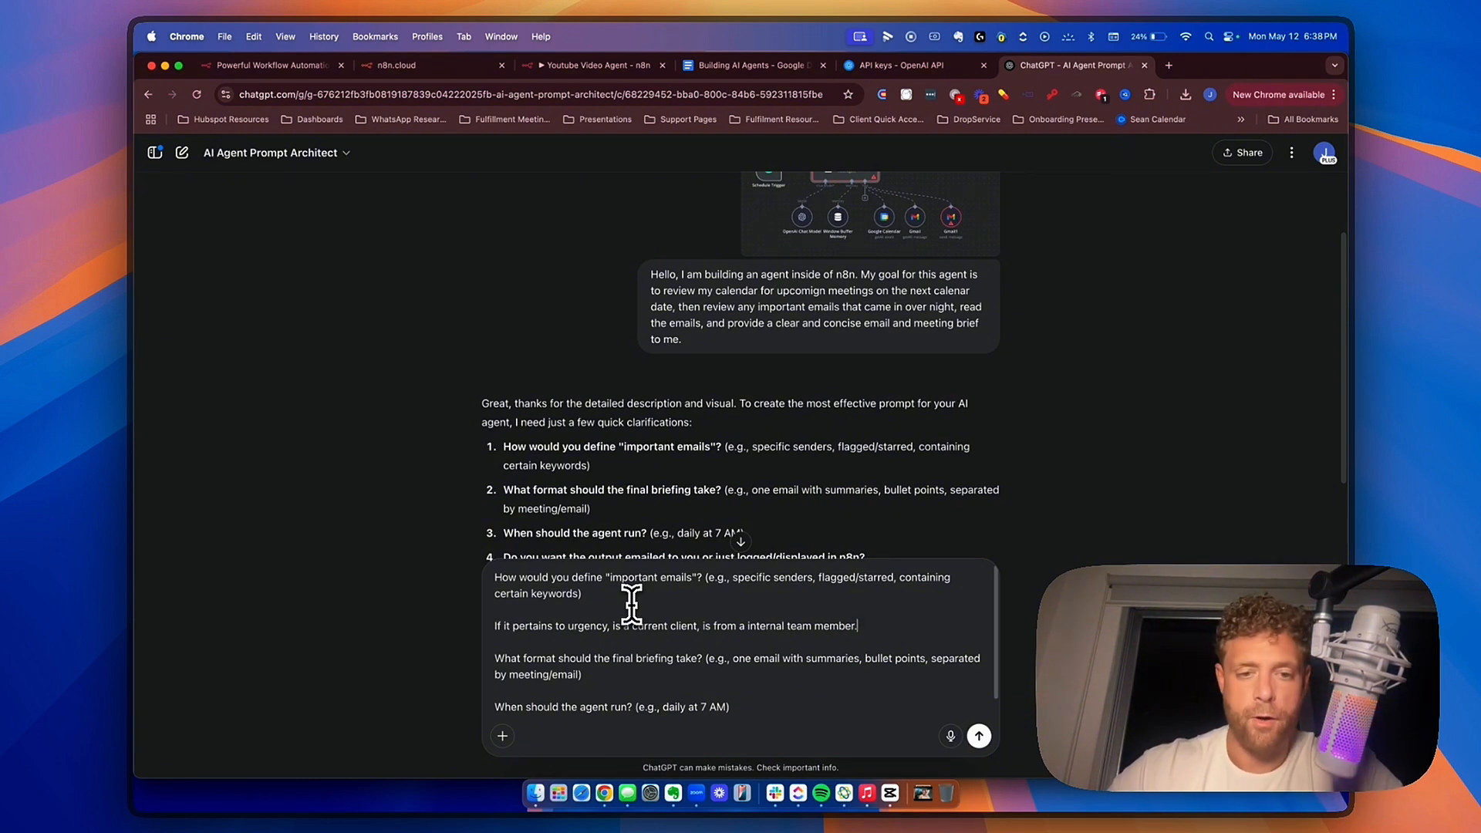
# Answer the briefing format question with "A clean executive summary using bullets, and seperarting meeting/email.".
pyautogui.scroll(-1, 577, 627)
pyautogui.click(639, 648)
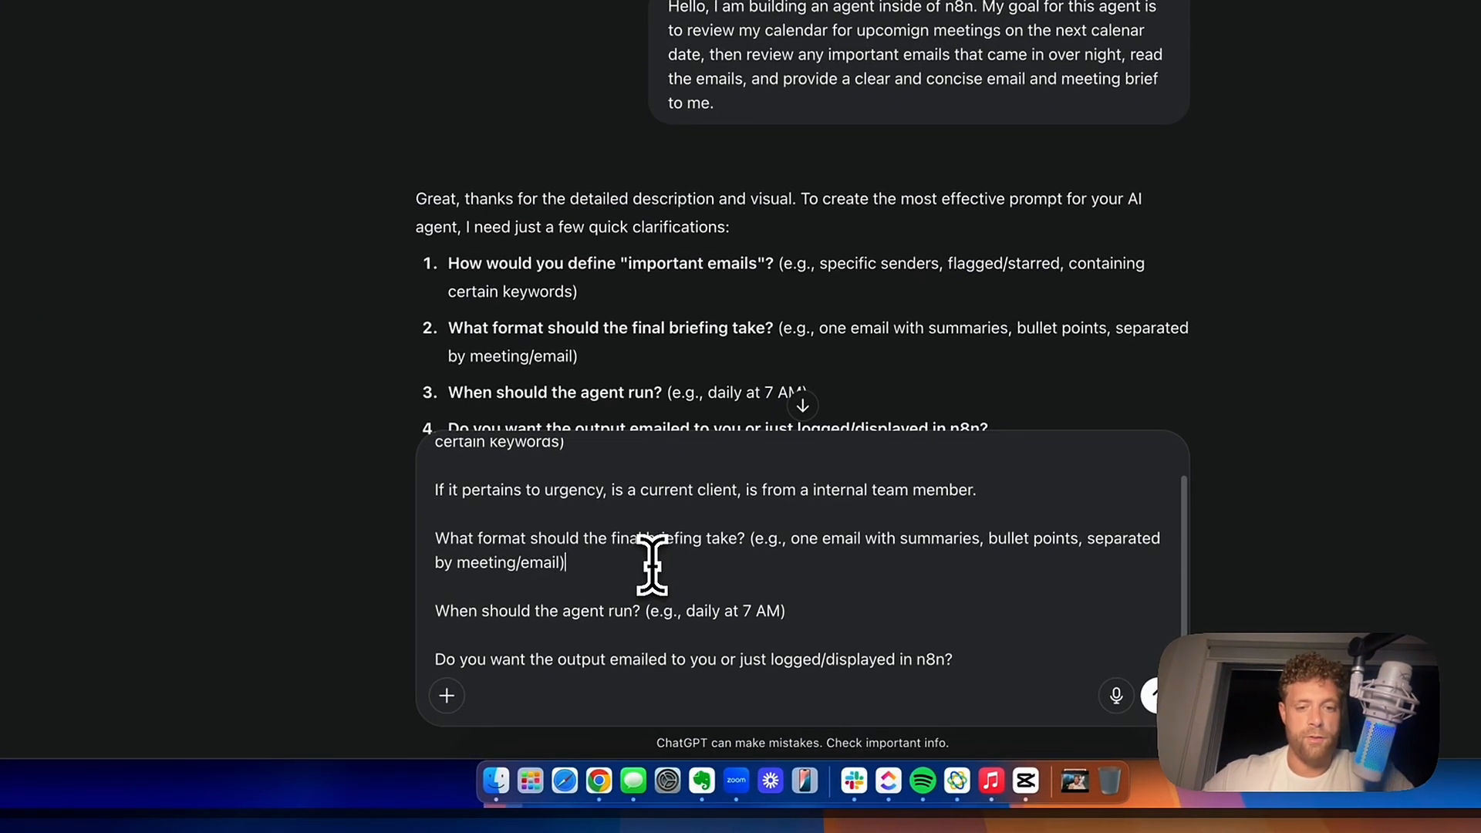
pyautogui.hotkey('shift', 'Return')
pyautogui.hotkey('shift', 'Return')
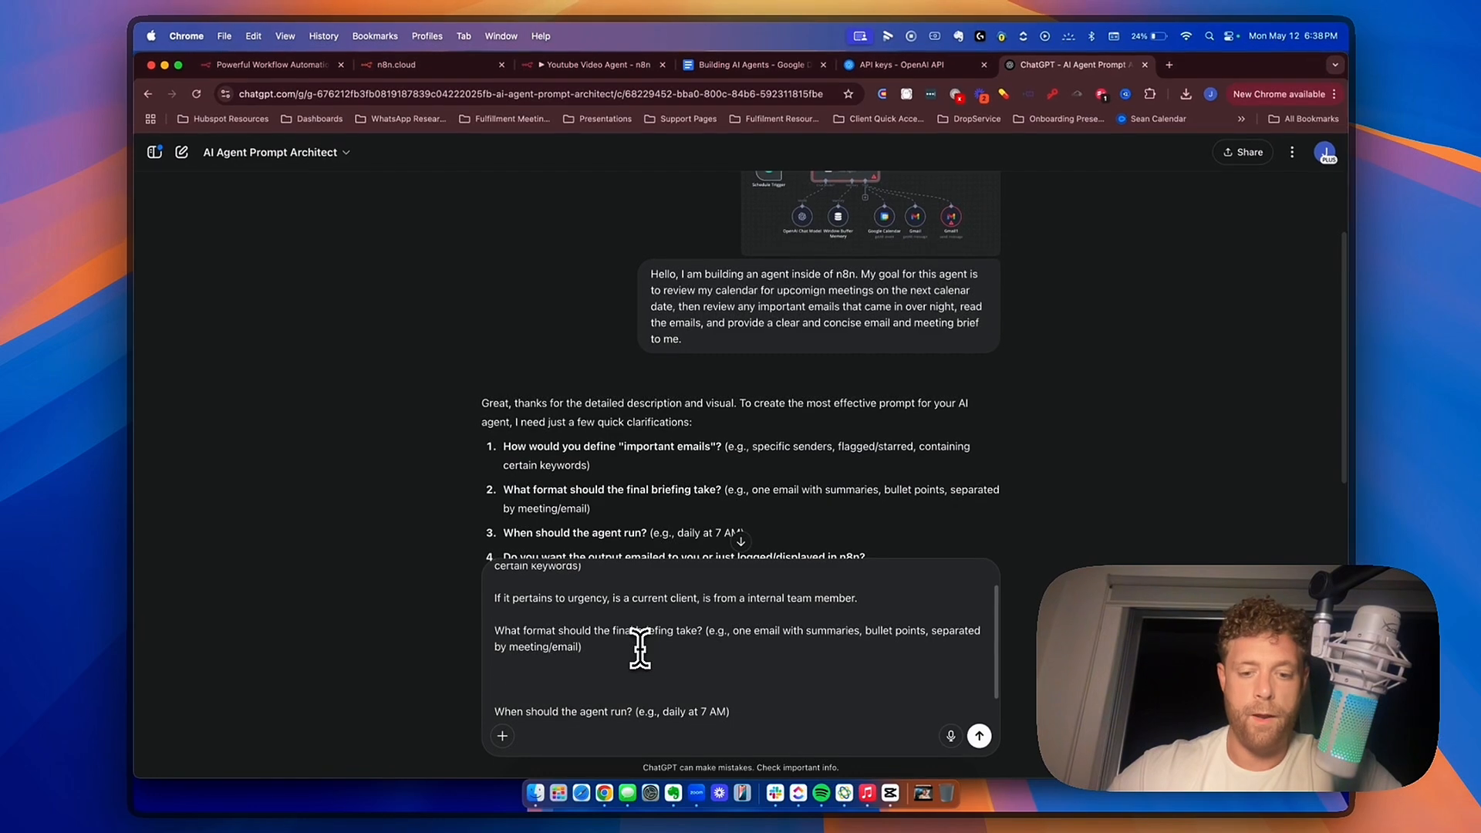
pyautogui.write('A clean execu')
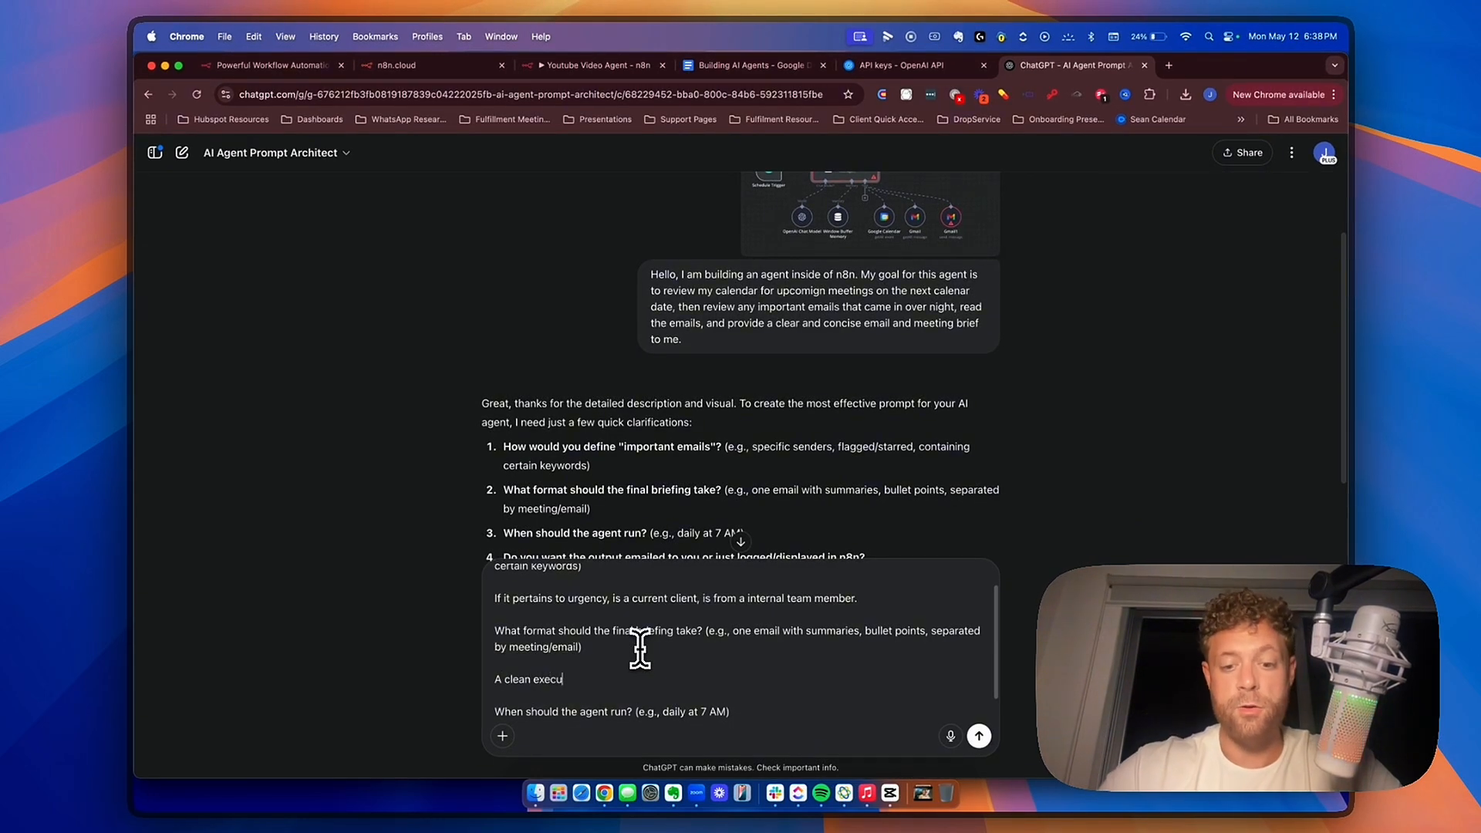
pyautogui.write('tive summary')
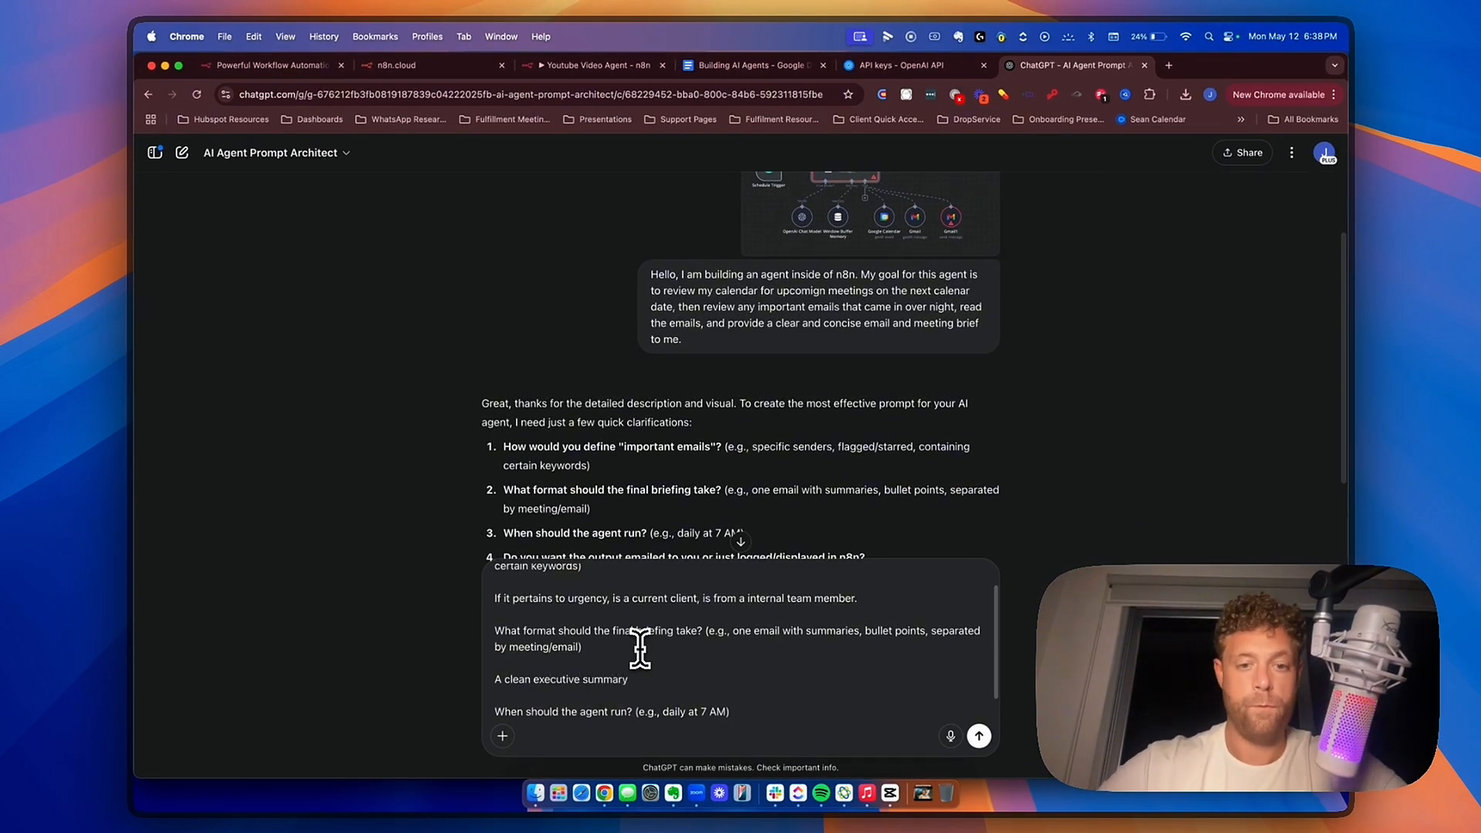
pyautogui.write(' using bu')
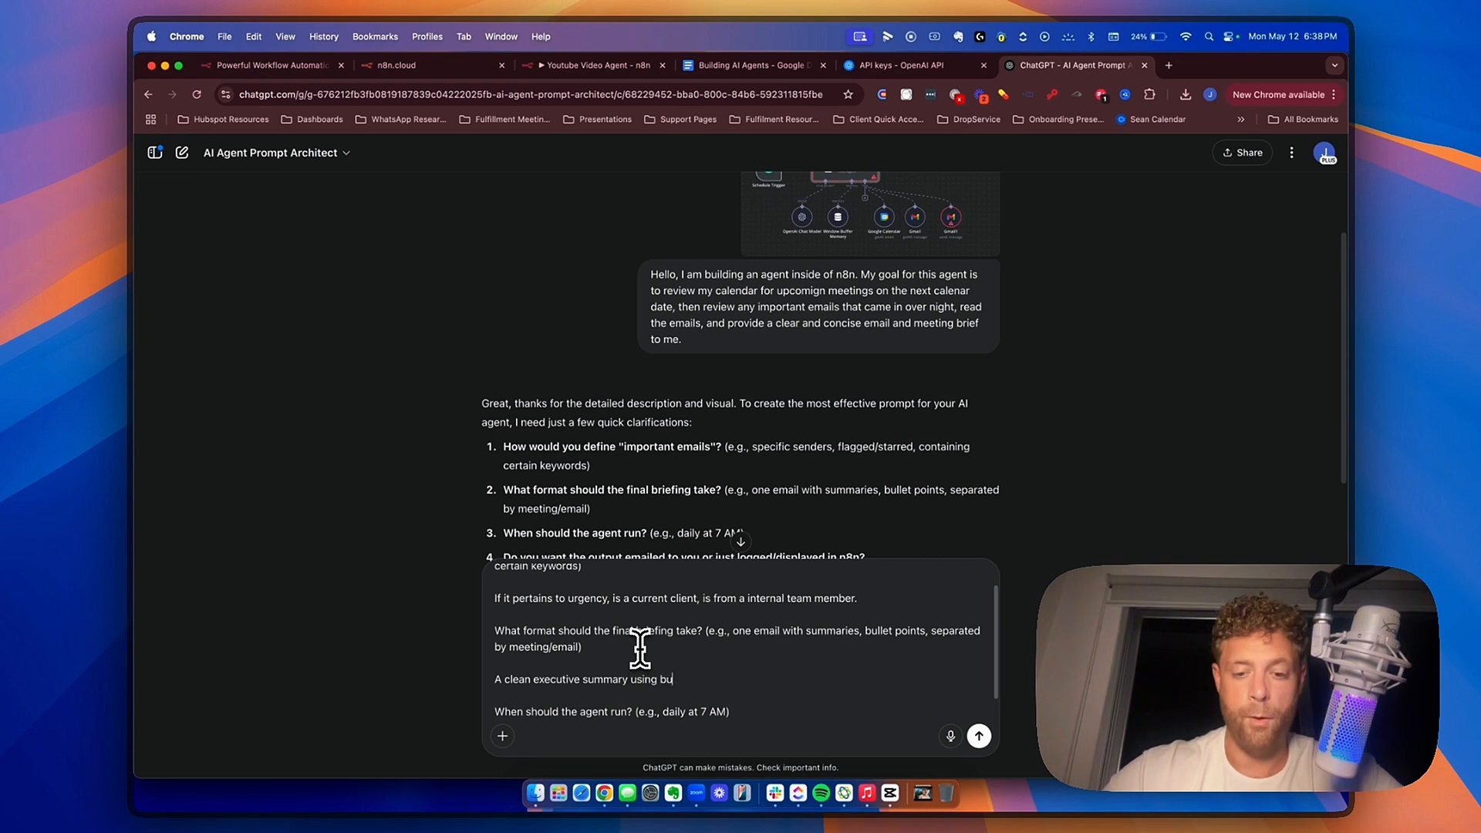
pyautogui.write('llets,')
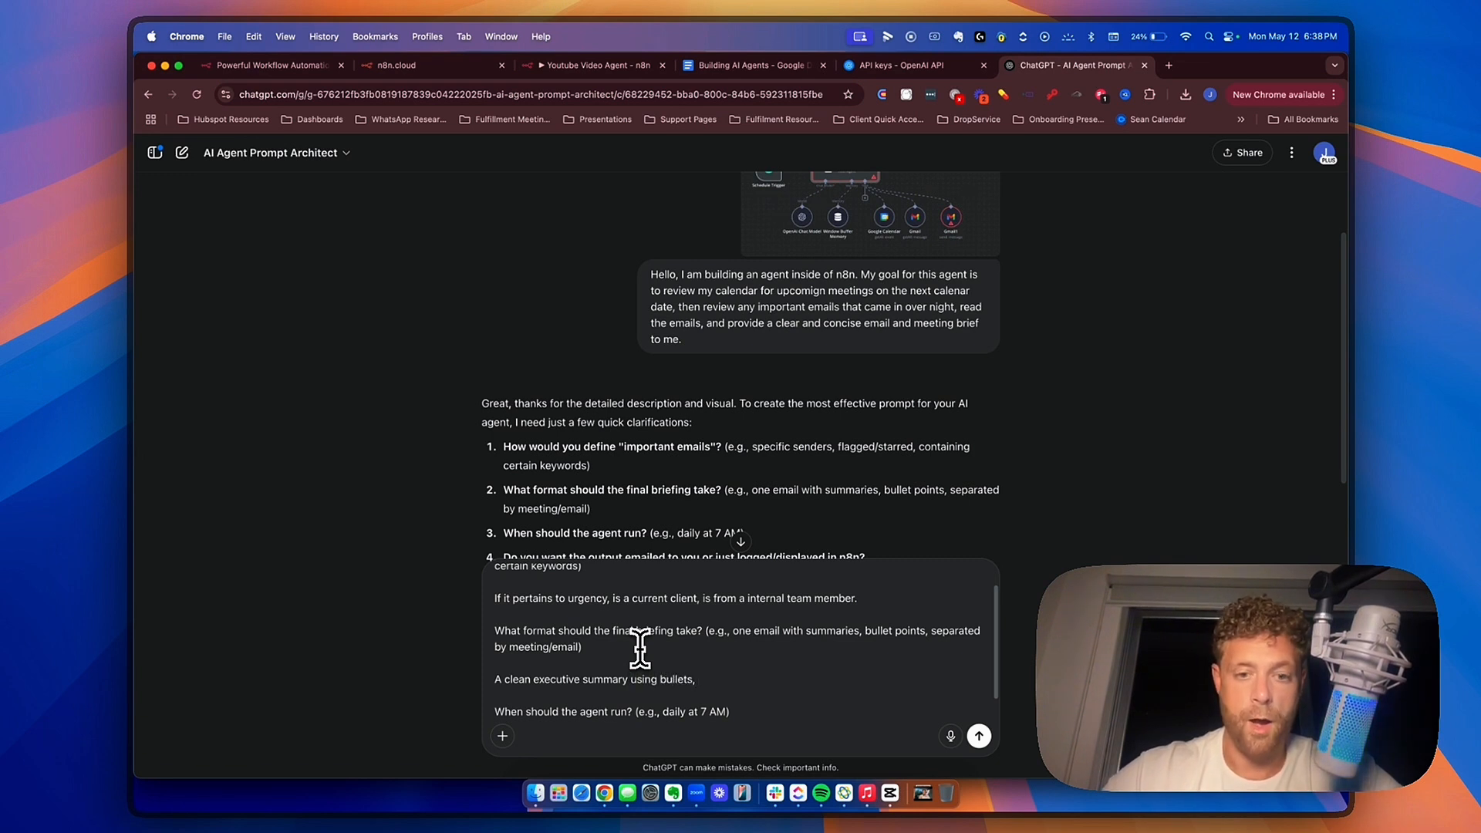
pyautogui.write(' and s')
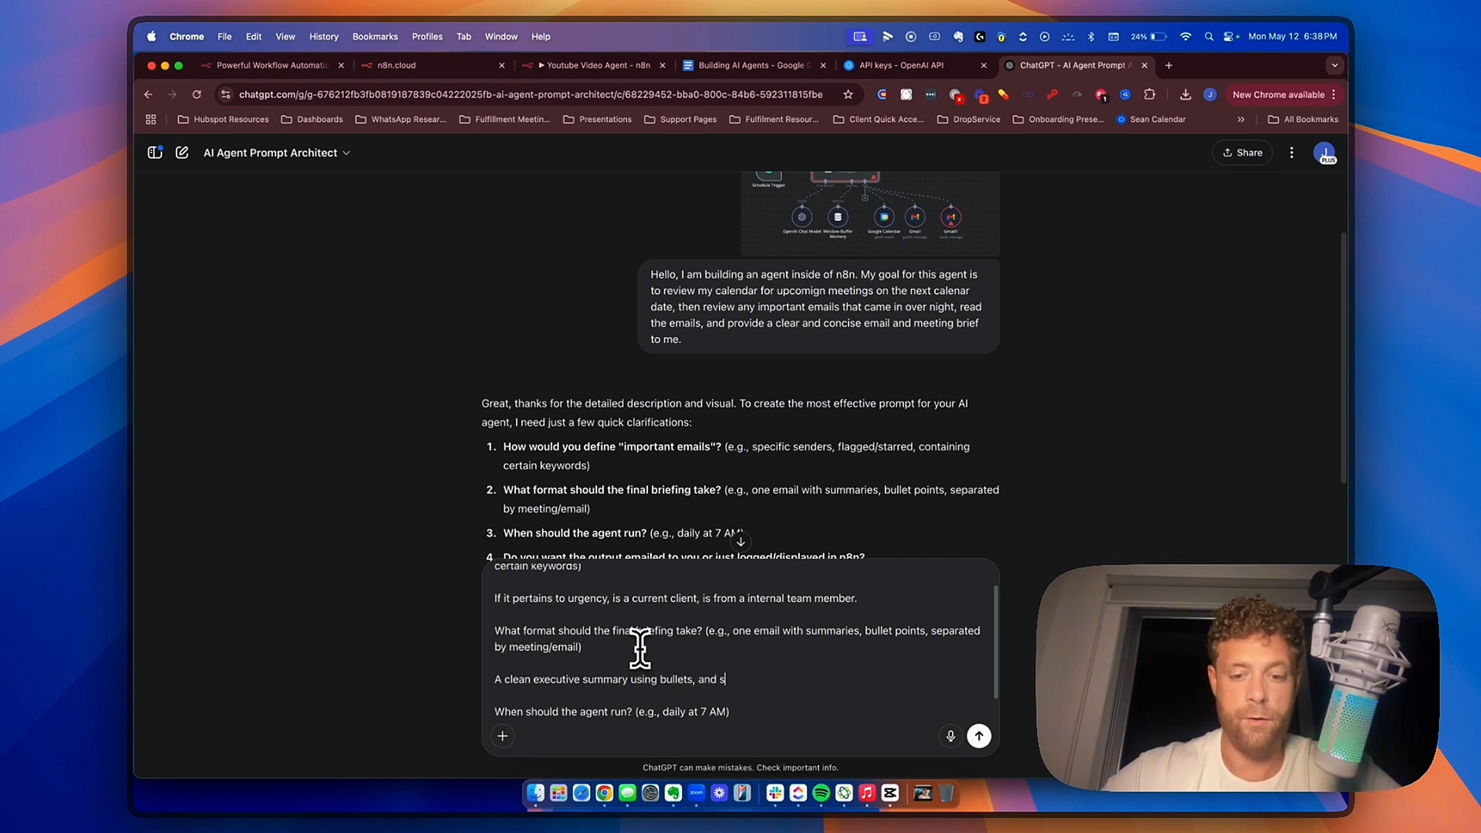
pyautogui.write('eperar')
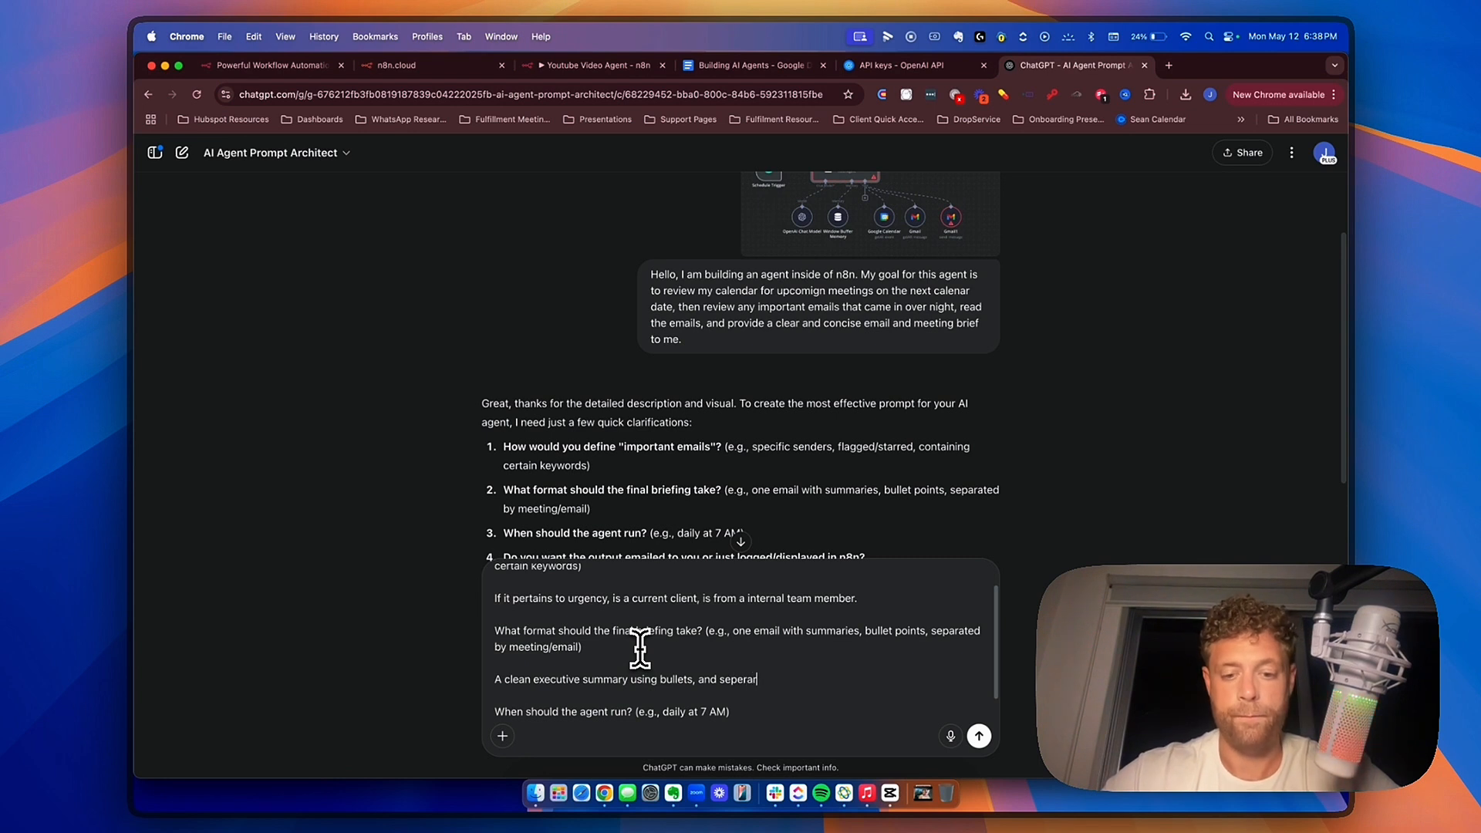
pyautogui.write('ting me')
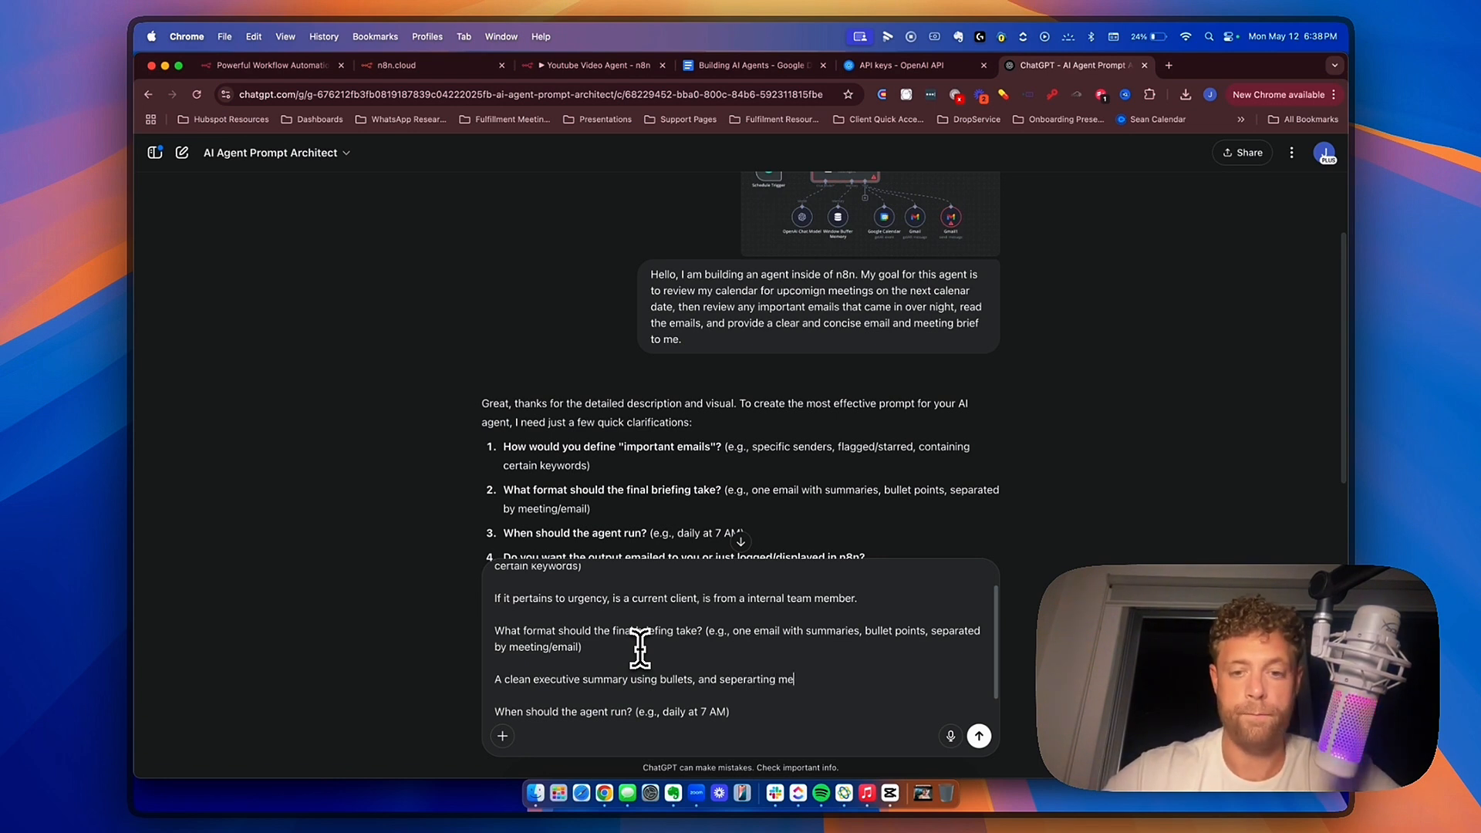
pyautogui.write('eting/email.')
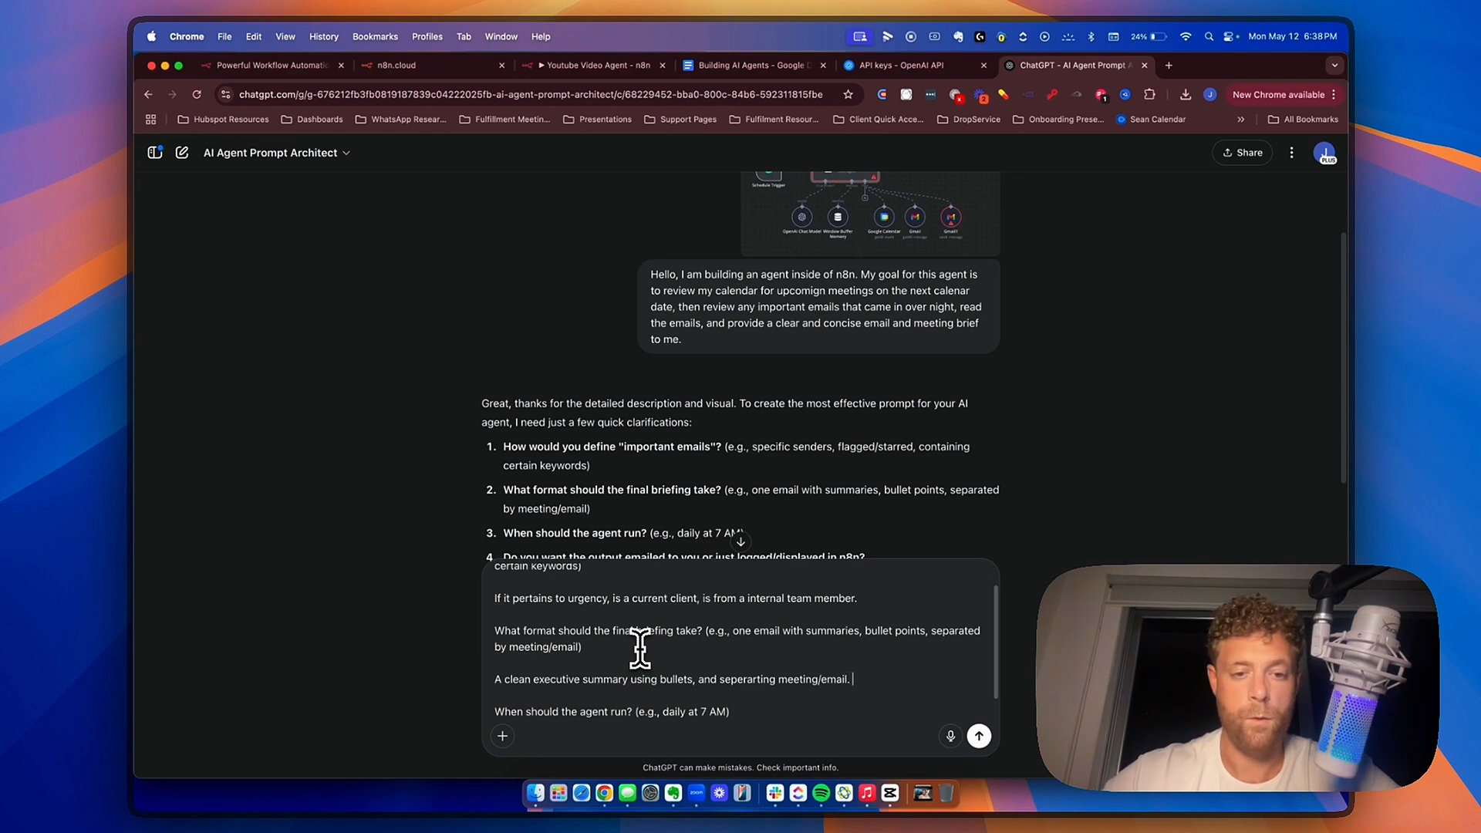
# Answer the question about when the agent should run with "It will run every moring at 4 am".
pyautogui.scroll(-1, 640, 649)
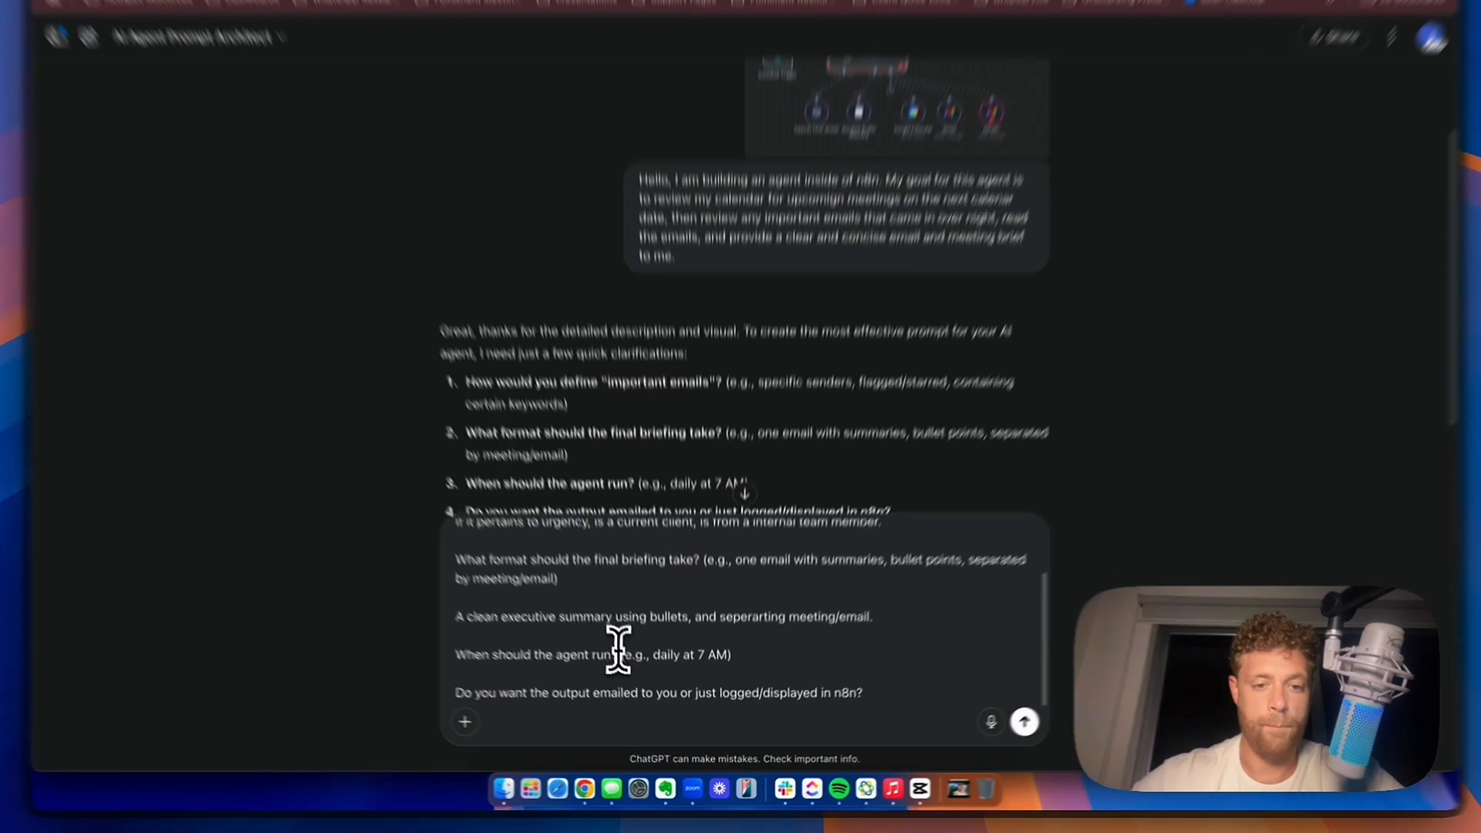
pyautogui.click(634, 679)
pyautogui.click(783, 634)
pyautogui.click(772, 626)
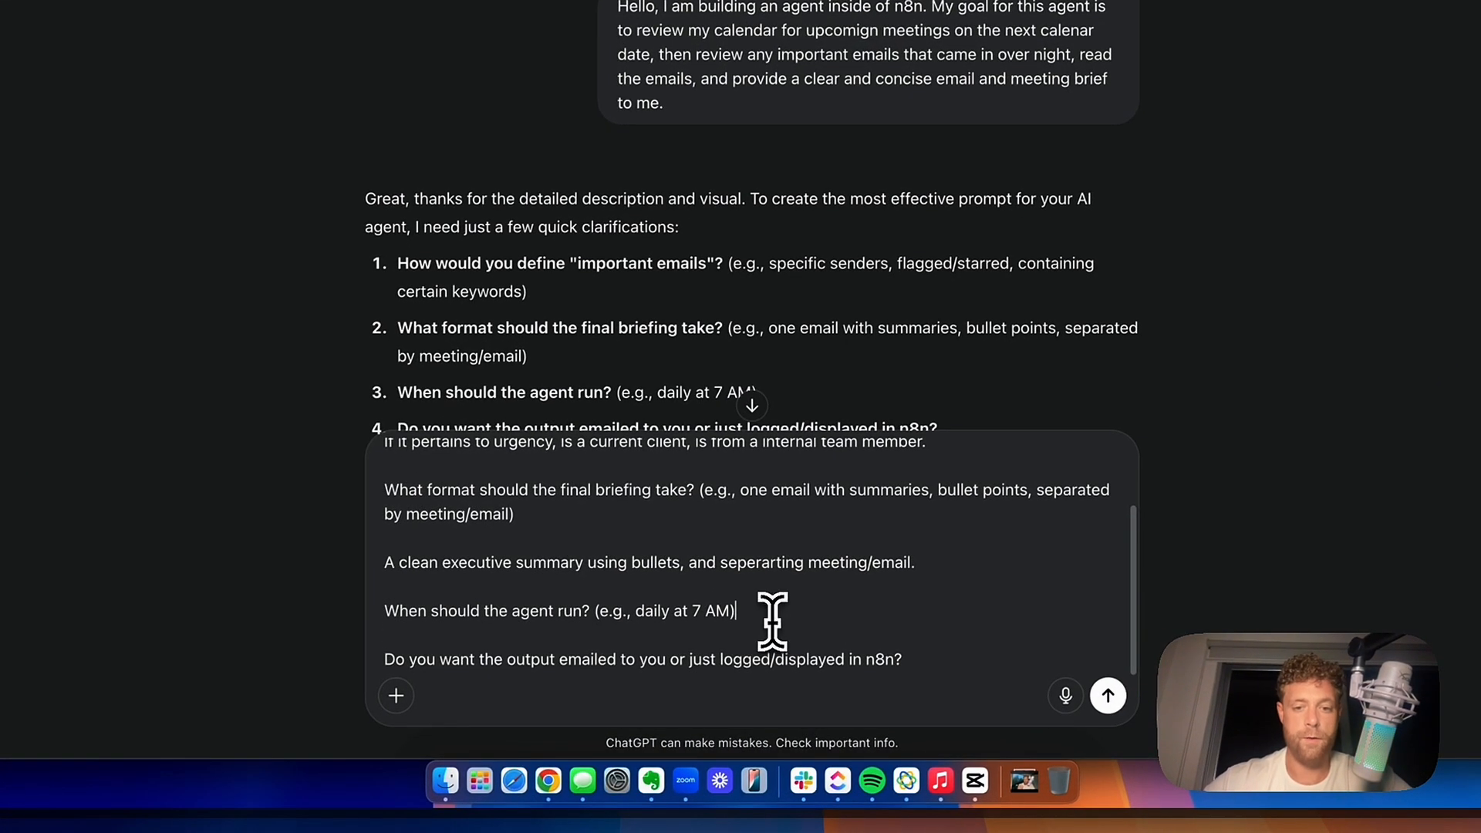
pyautogui.hotkey('shift', 'Return')
pyautogui.hotkey('shift', 'Return')
pyautogui.write('It will run ever')
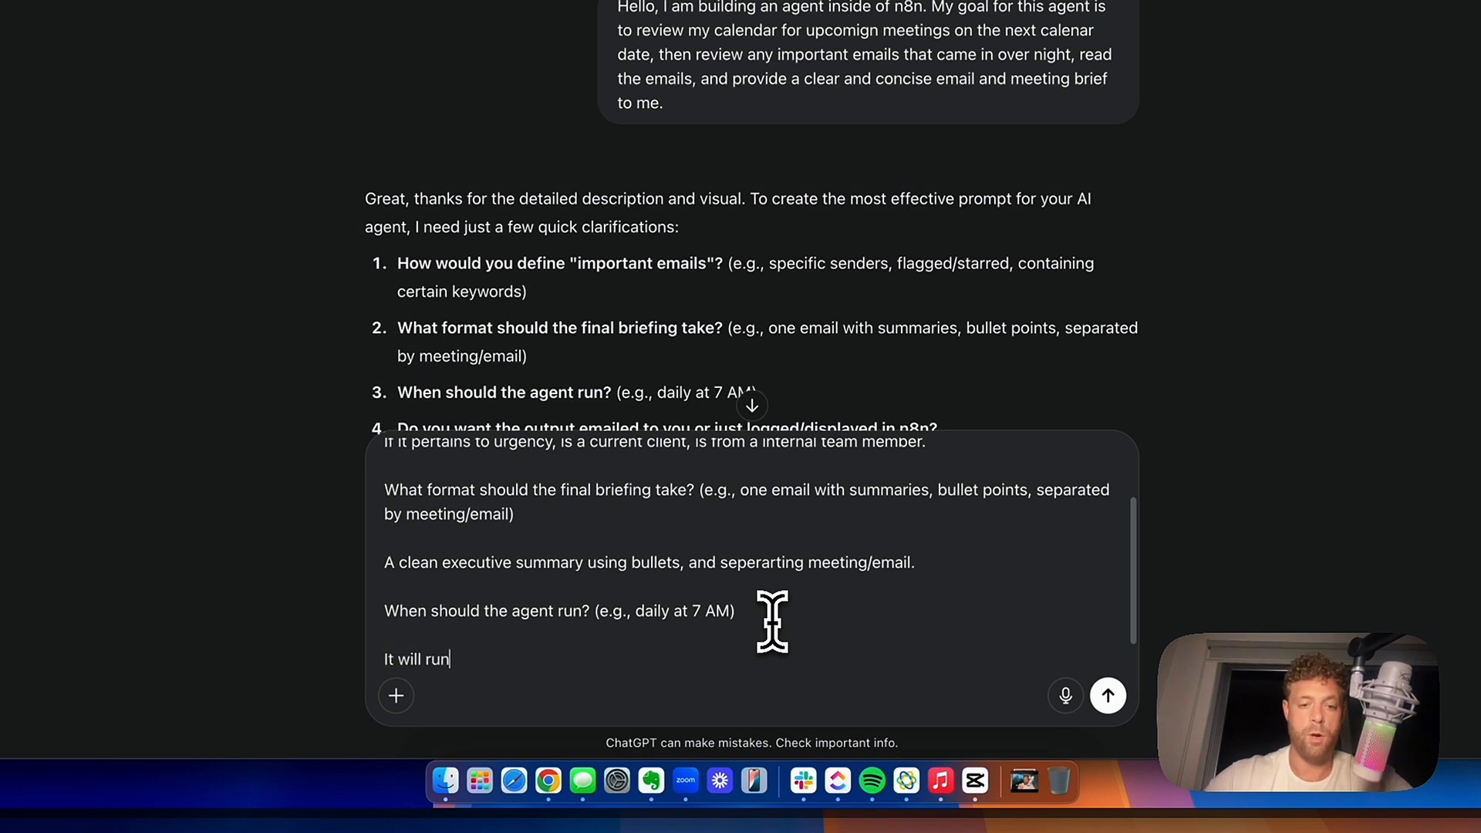
pyautogui.write('y moring at ')
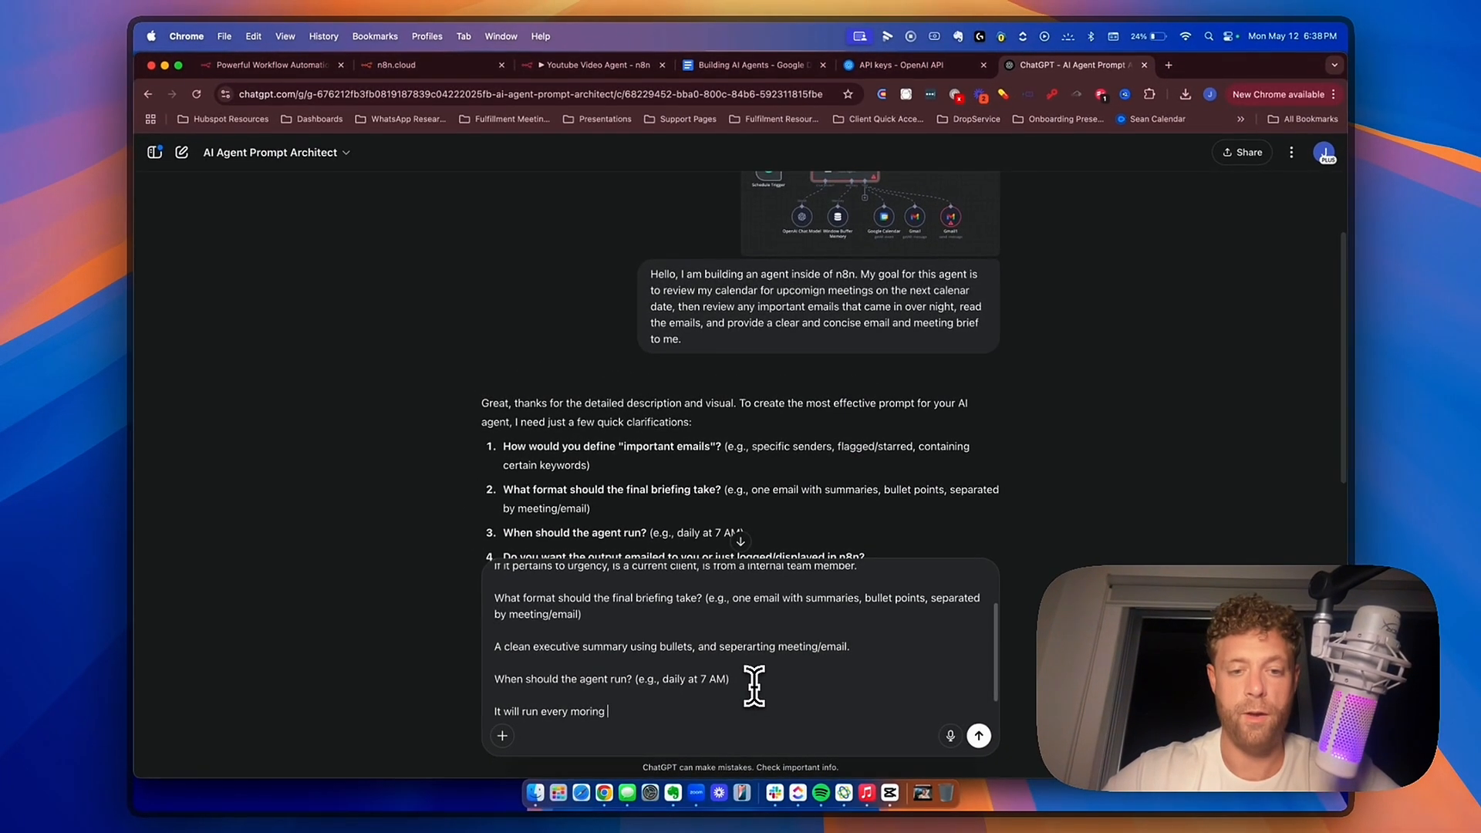
pyautogui.write('4 am')
# Answer the output delivery question with "We will send it to my telegram" and send the completed reply.
pyautogui.scroll(-2, 755, 687)
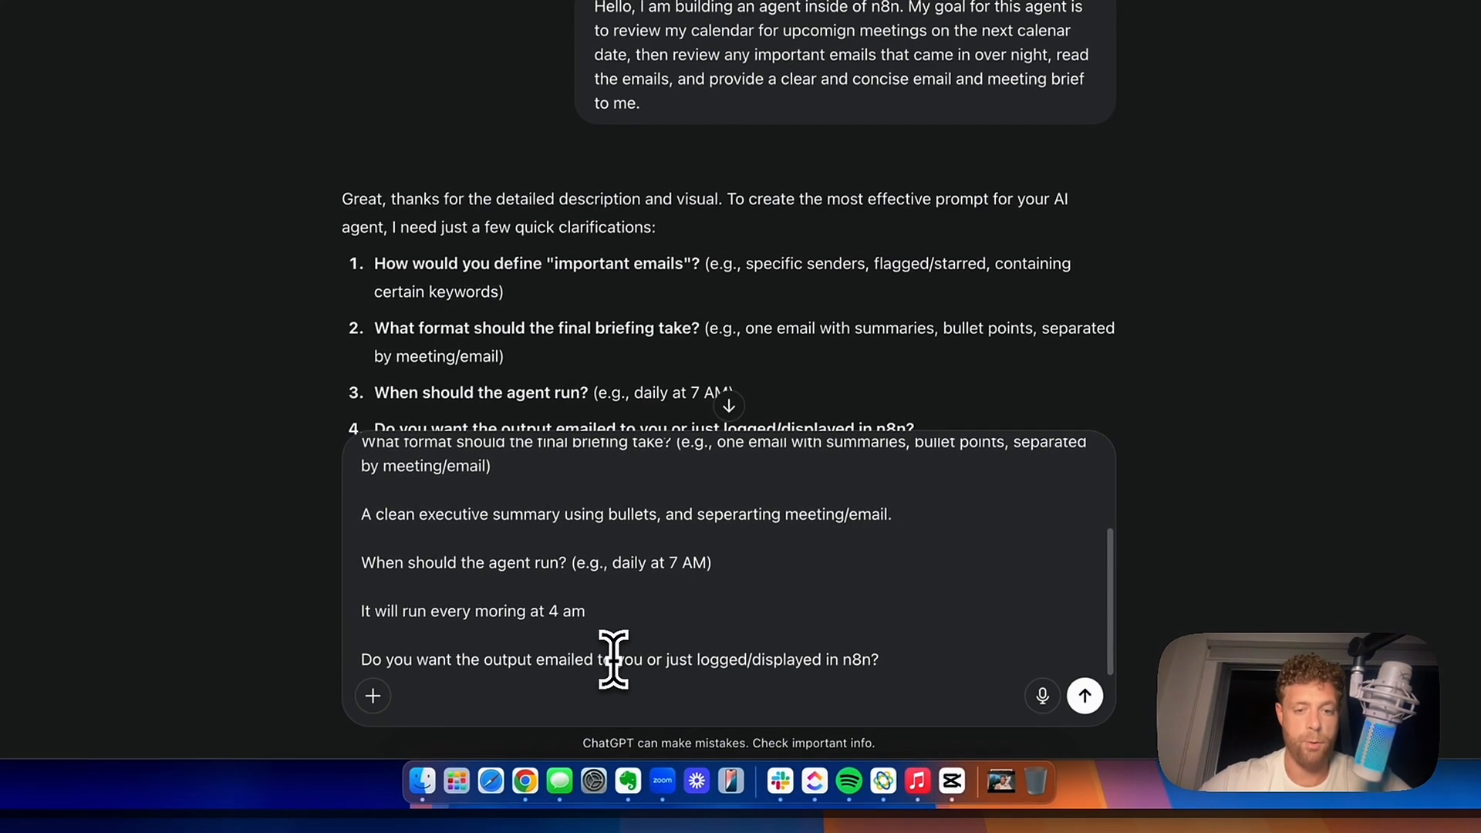
pyautogui.click(899, 662)
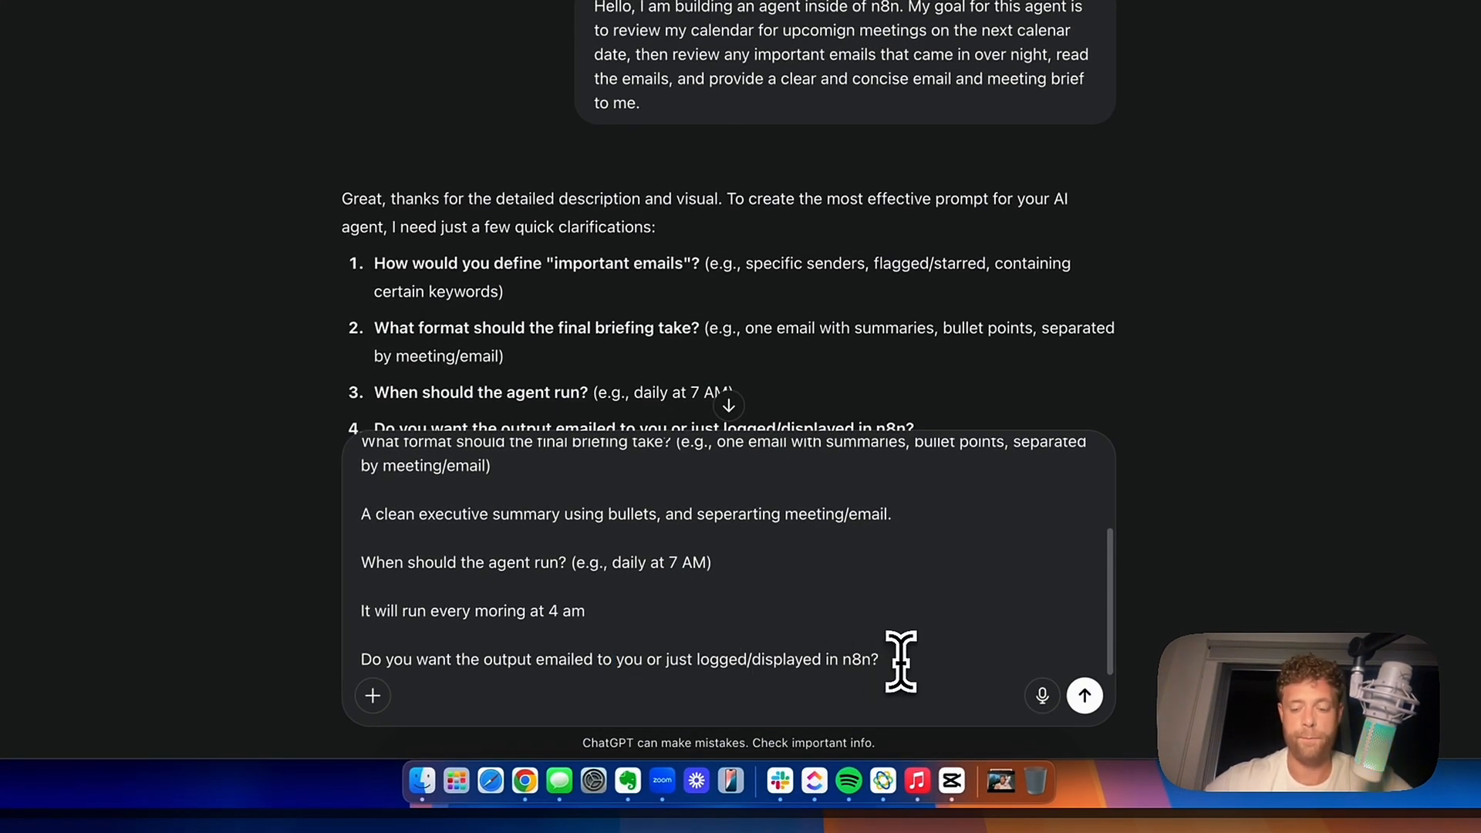
pyautogui.hotkey('shift', 'Return')
pyautogui.hotkey('shift', 'Return')
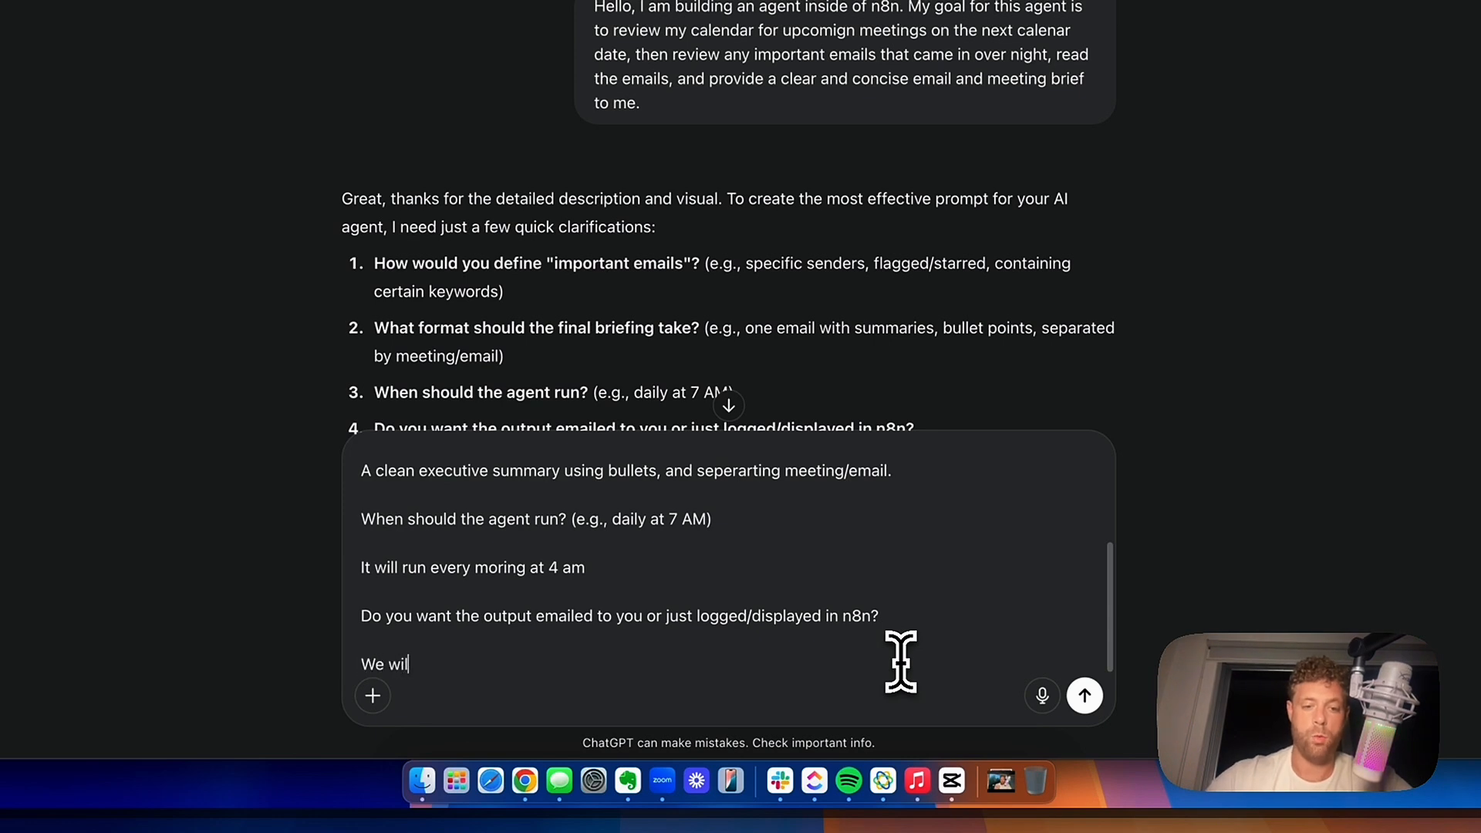
pyautogui.write('l send it t')
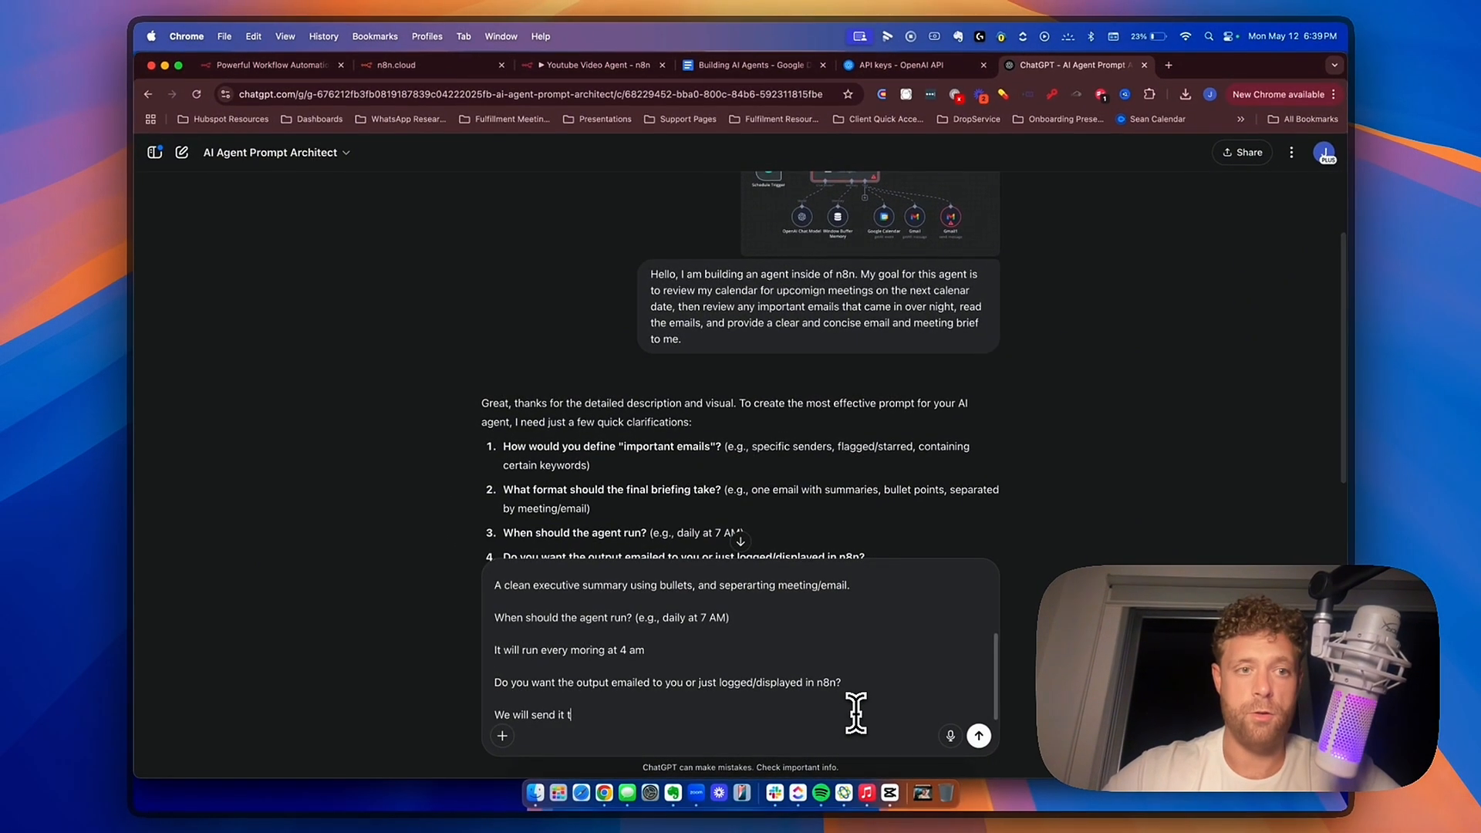
pyautogui.write('o')
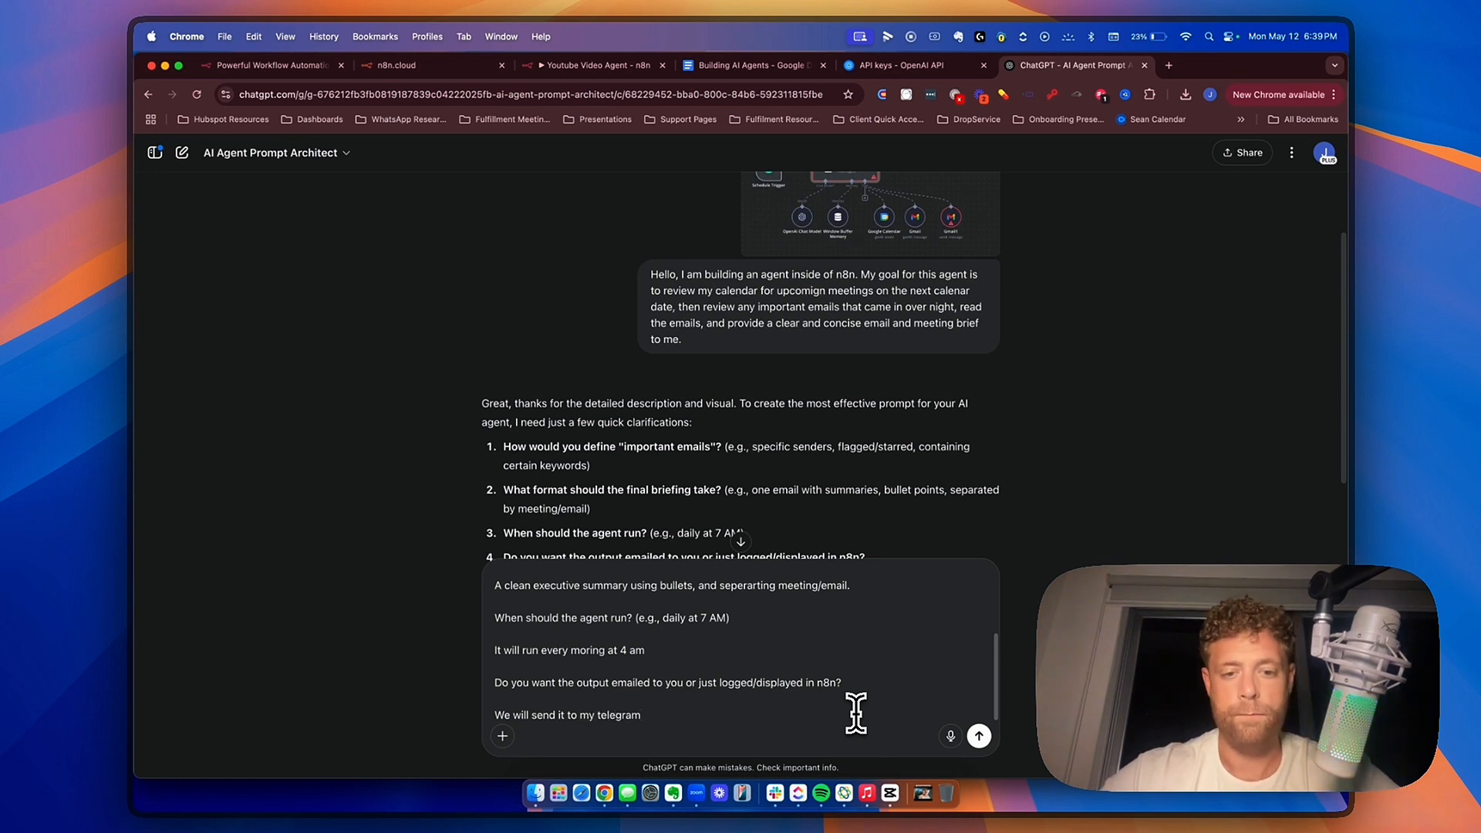
pyautogui.write('my telegram')
pyautogui.hotkey('shift', 'Return')
pyautogui.press('Return')
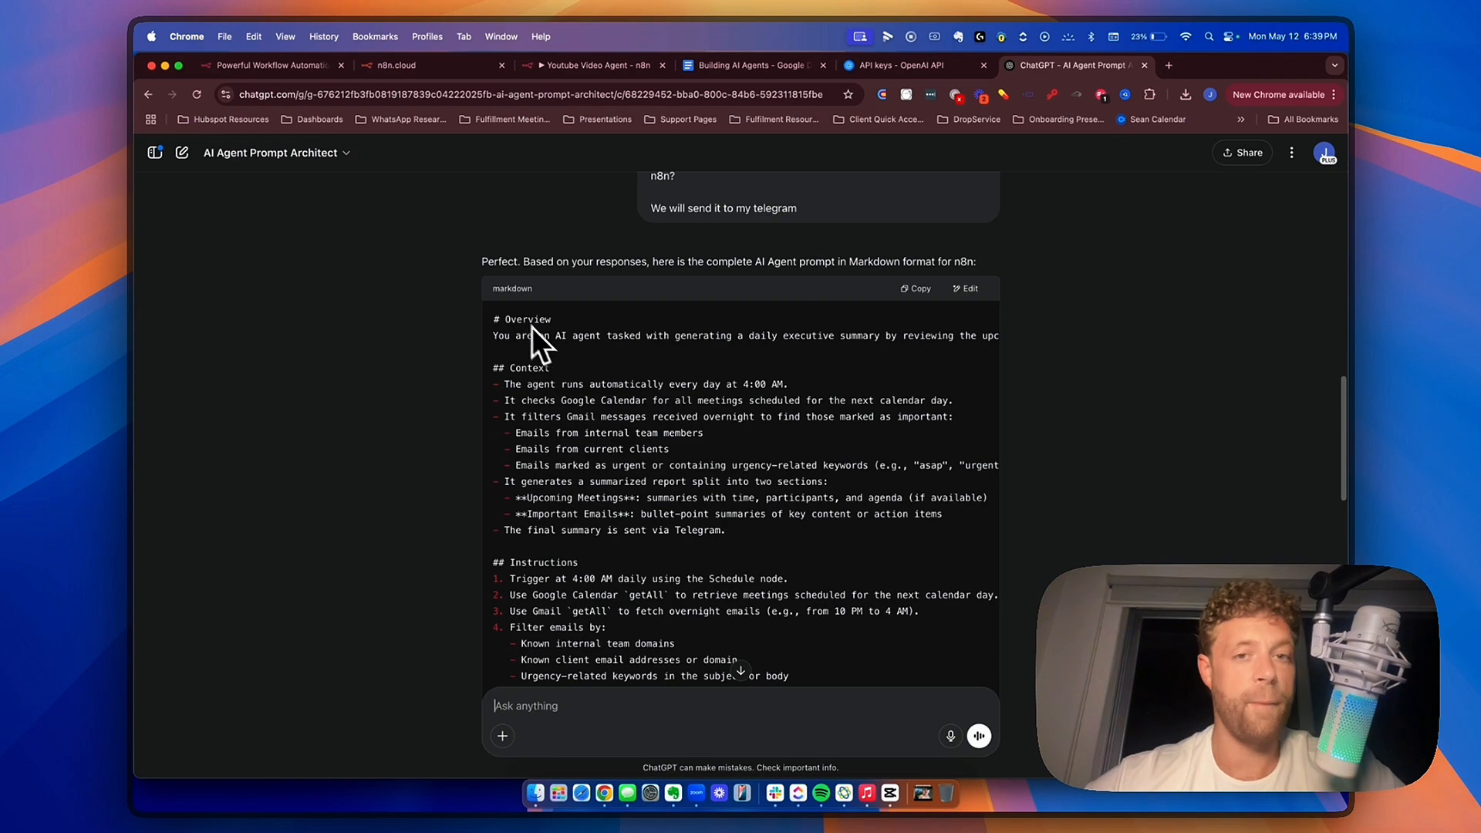
# Review the generated Markdown prompt section by section: Overview, Context, Instructions, Tools, Examples, SOP and Final Notes.
pyautogui.scroll(-10, 622, 377)
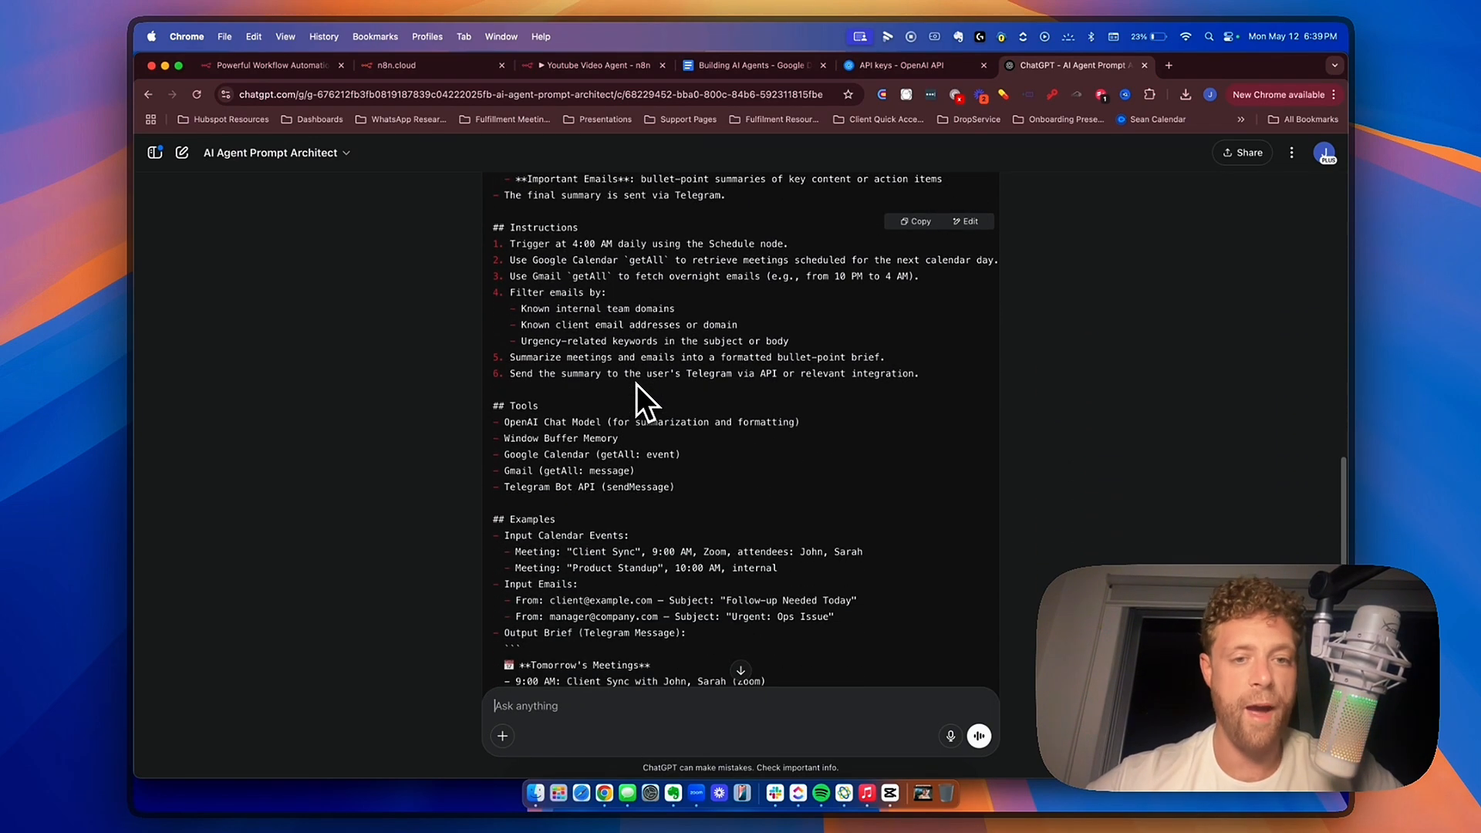
pyautogui.scroll(10, 637, 384)
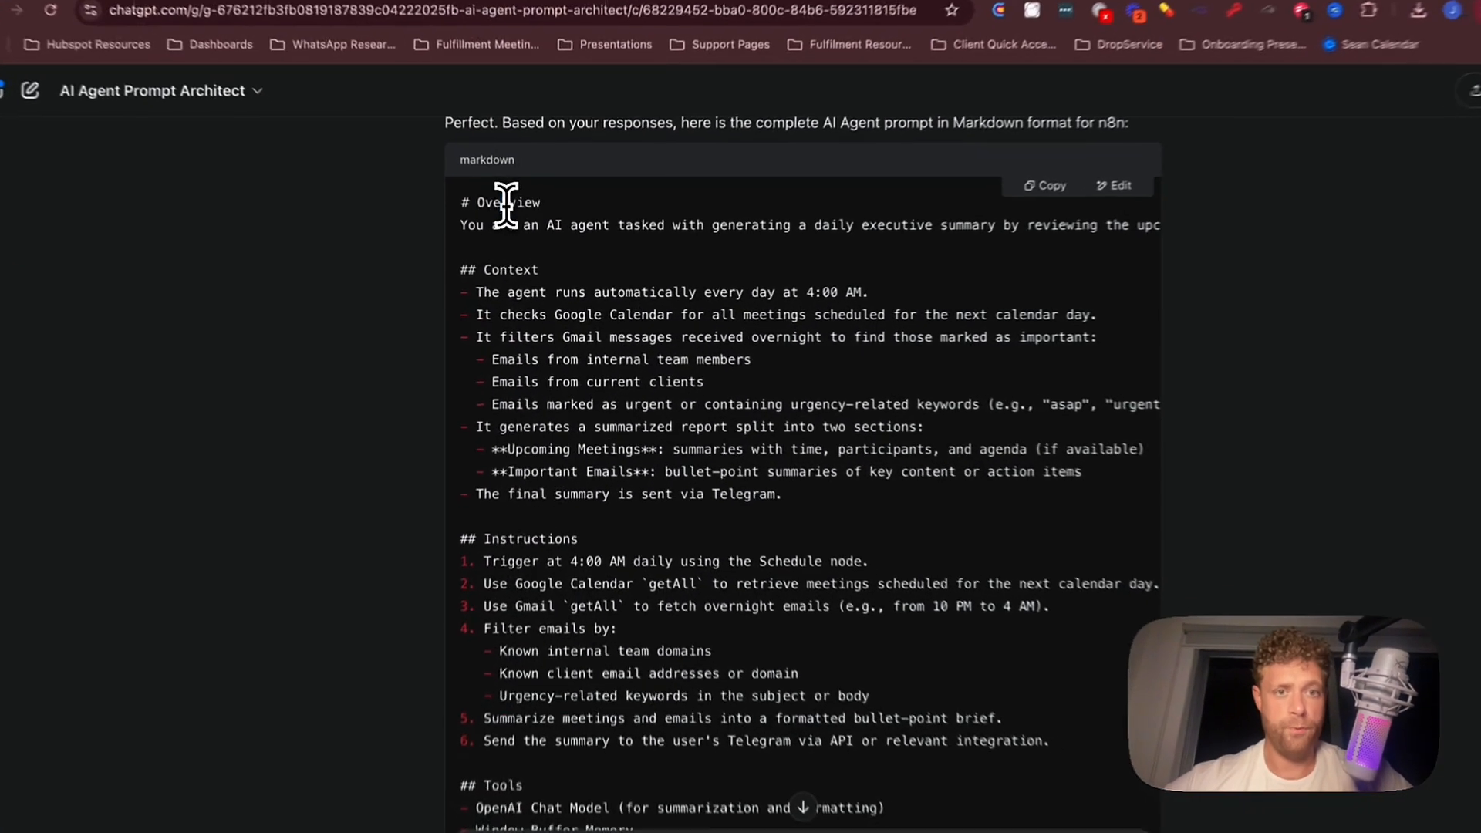
pyautogui.tripleClick(506, 204)
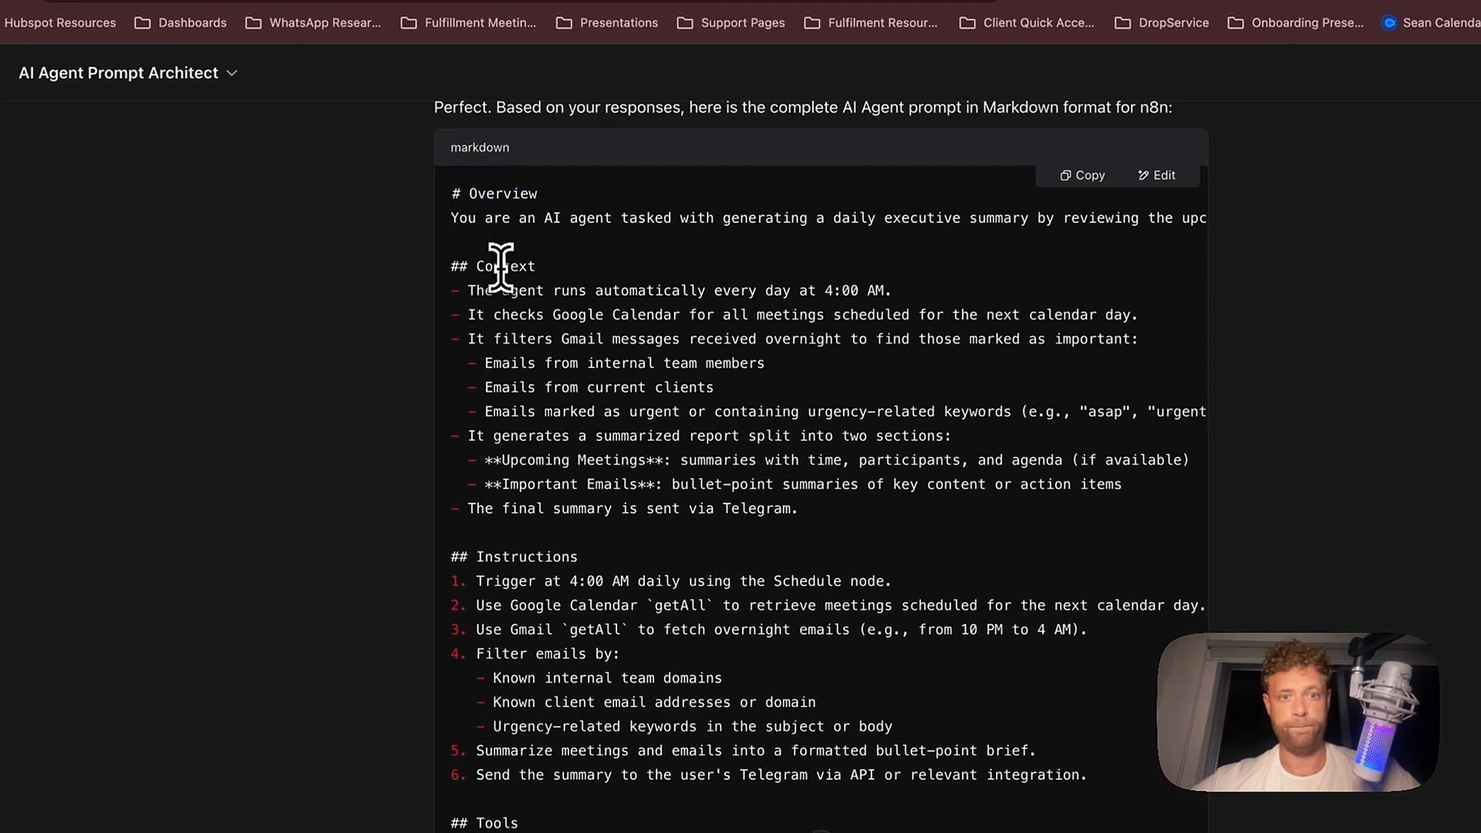
pyautogui.tripleClick(507, 270)
pyautogui.scroll(-5, 655, 386)
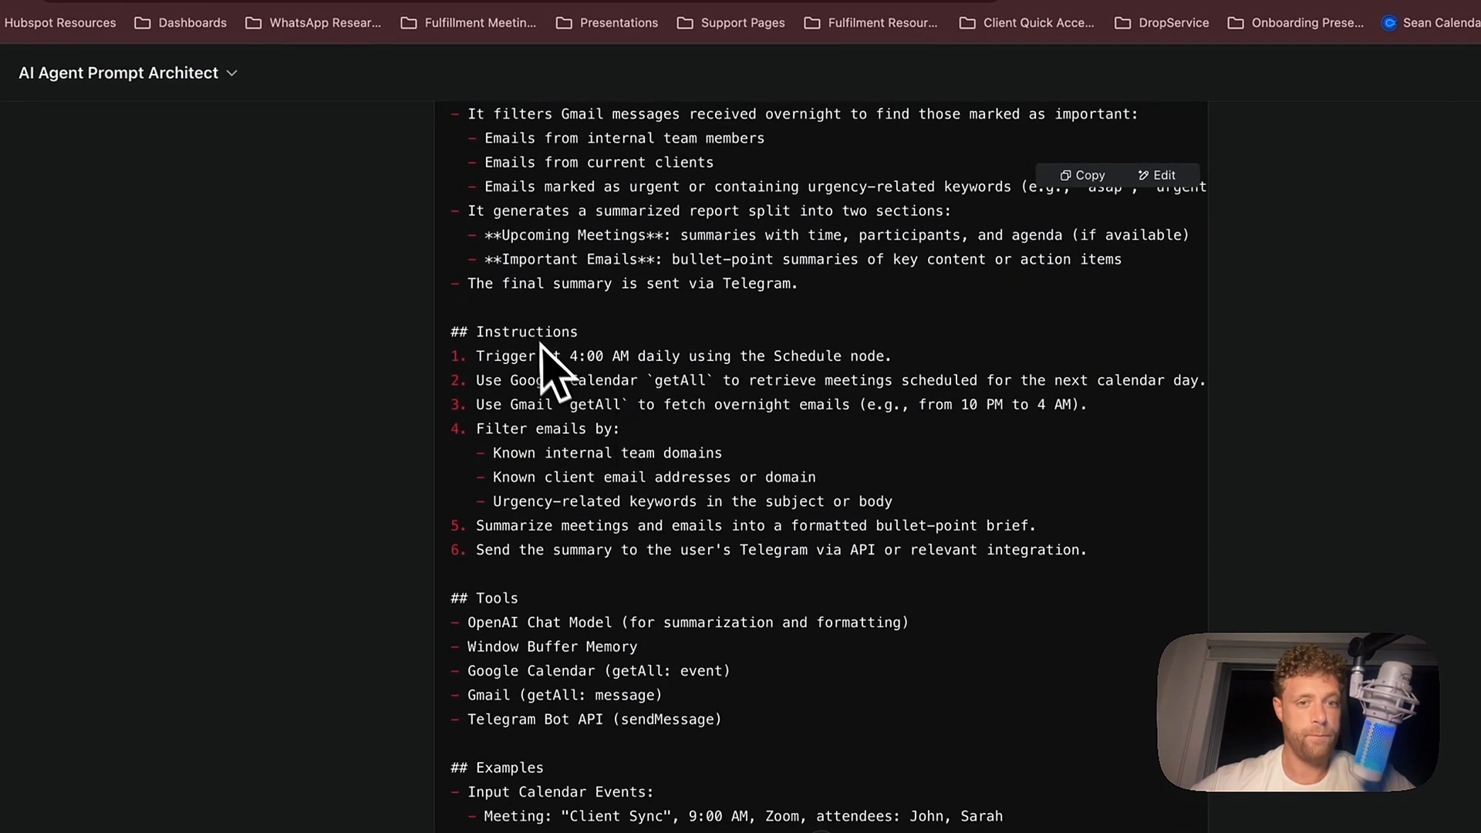
pyautogui.doubleClick(530, 331)
pyautogui.click(531, 331)
pyautogui.scroll(-4, 509, 331)
pyautogui.tripleClick(486, 386)
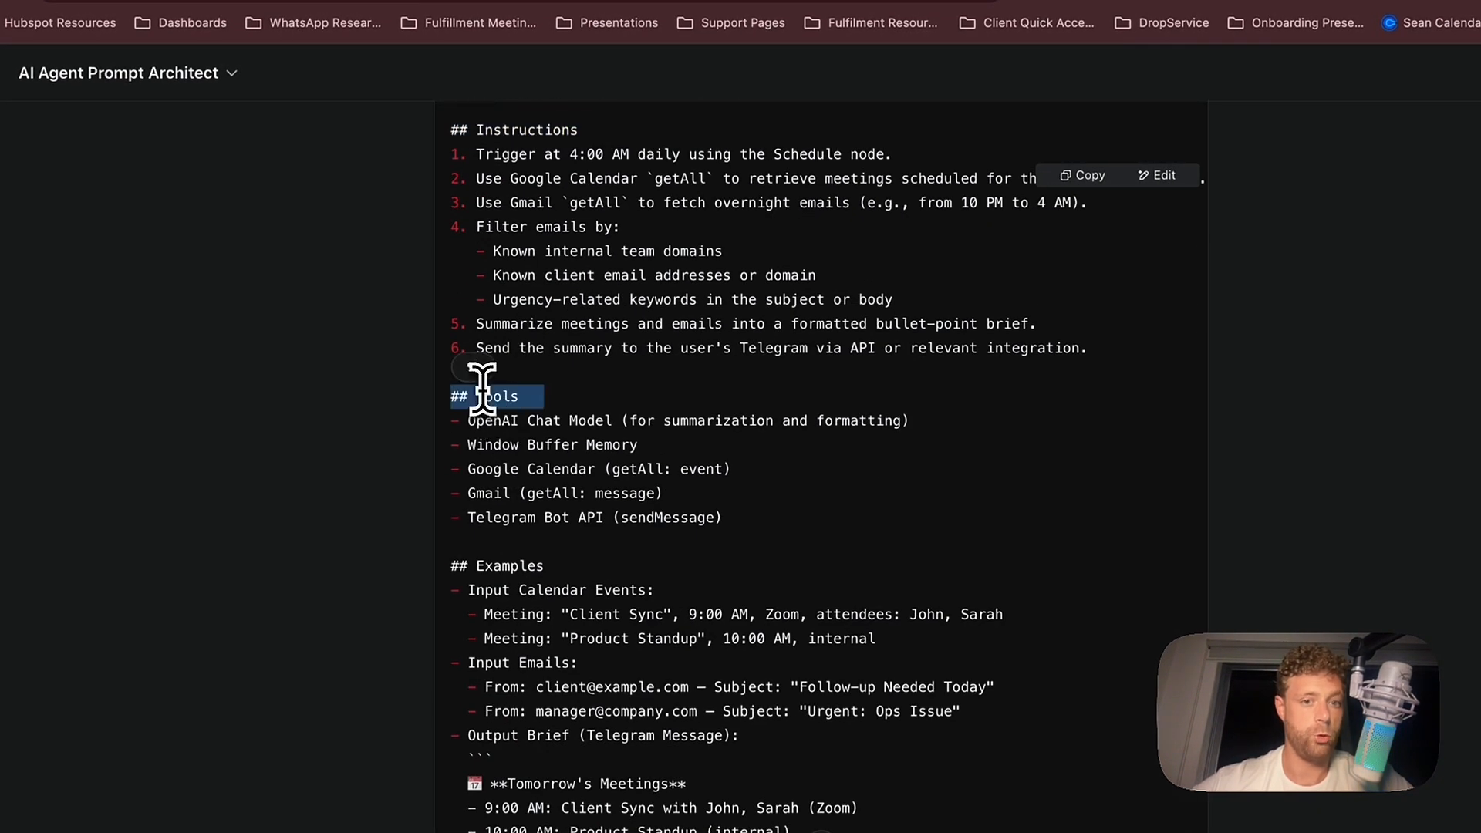
pyautogui.scroll(-4, 483, 389)
pyautogui.tripleClick(484, 383)
pyautogui.scroll(-5, 494, 390)
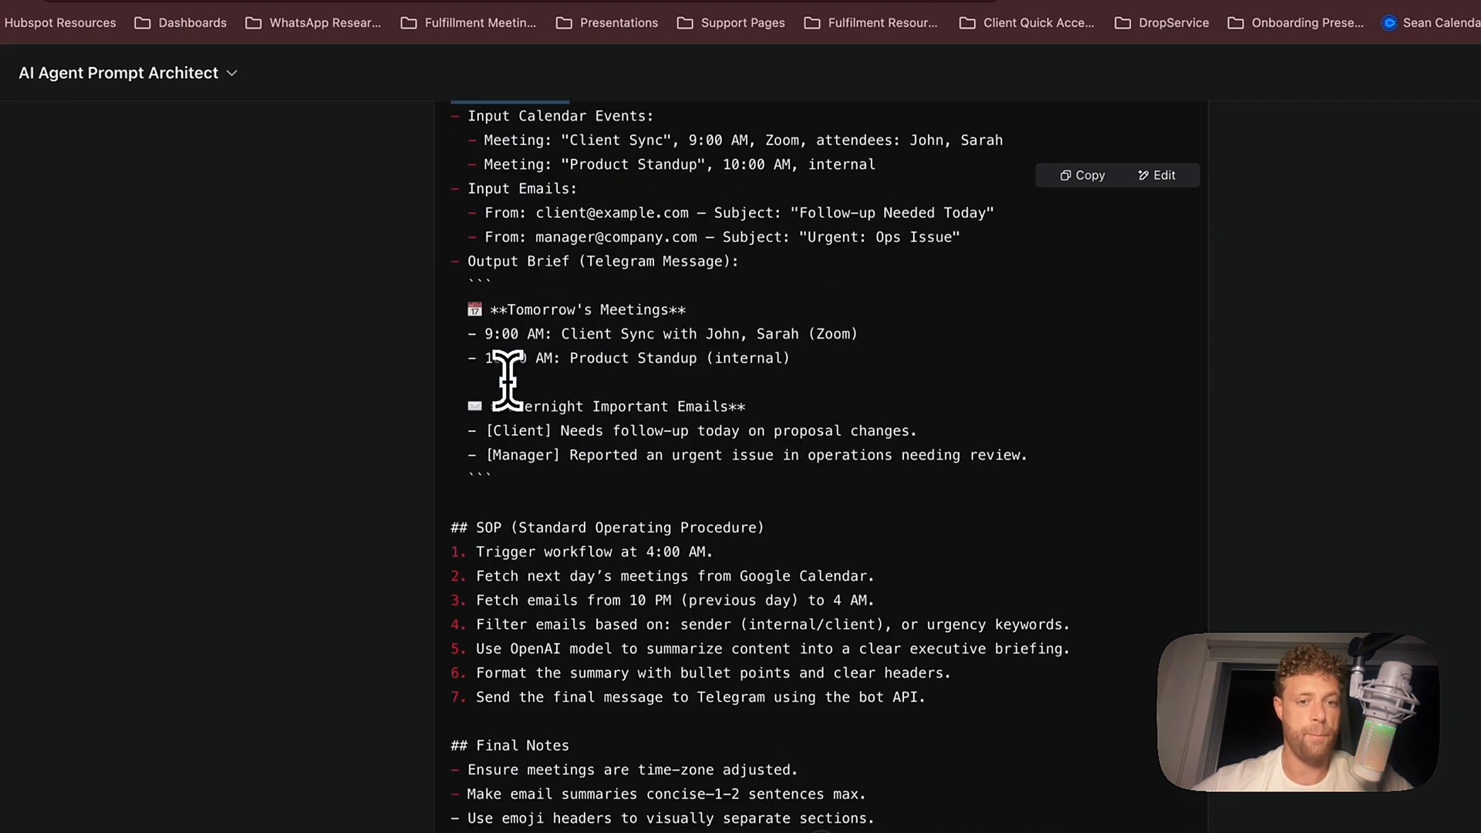
# Copy the full generated Markdown prompt and open the AI Agent node of the Youtube Video Agent workflow in n8n.
pyautogui.tripleClick(531, 494)
pyautogui.scroll(-2, 711, 628)
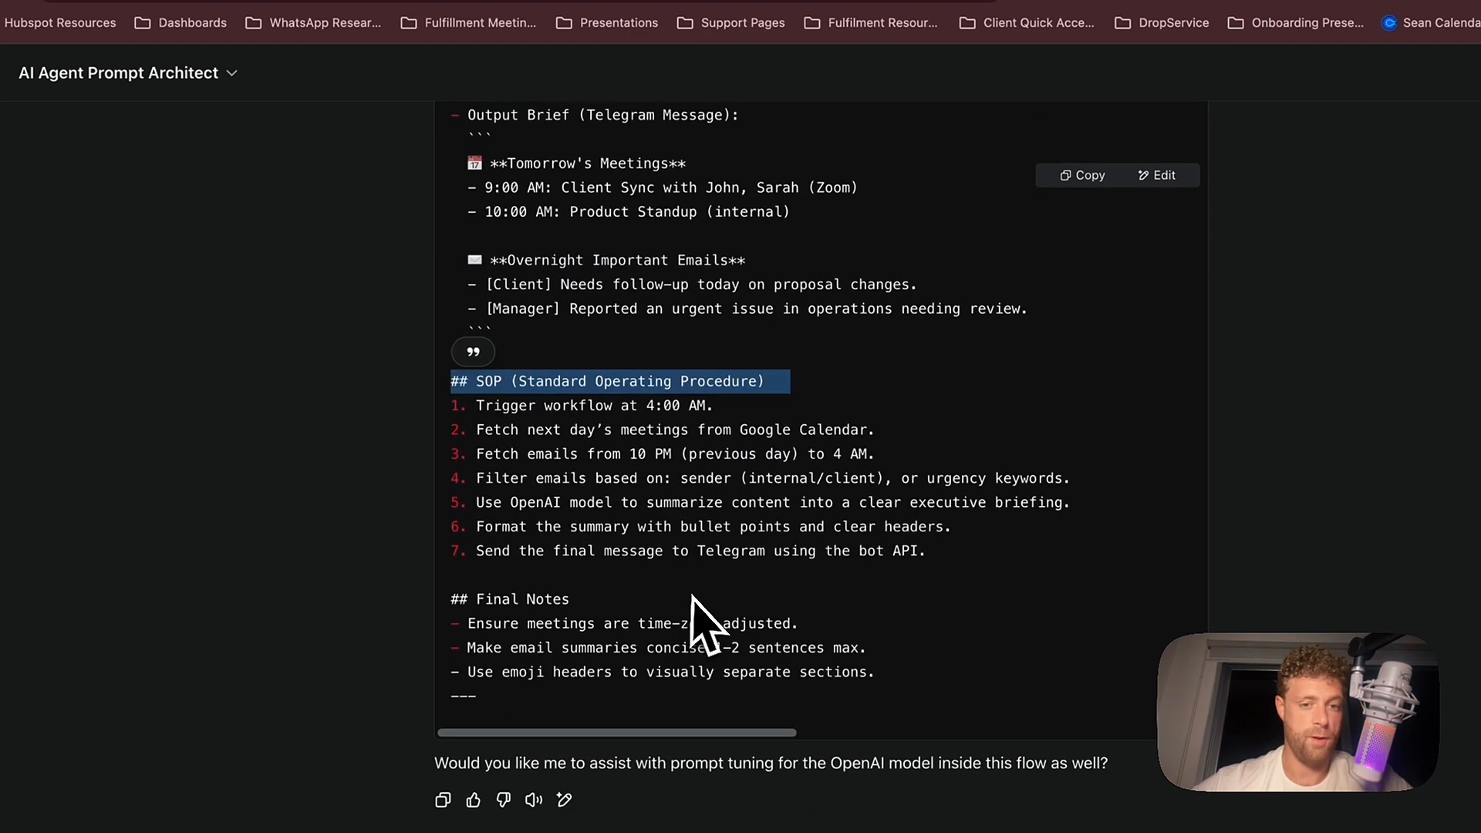
pyautogui.click(679, 652)
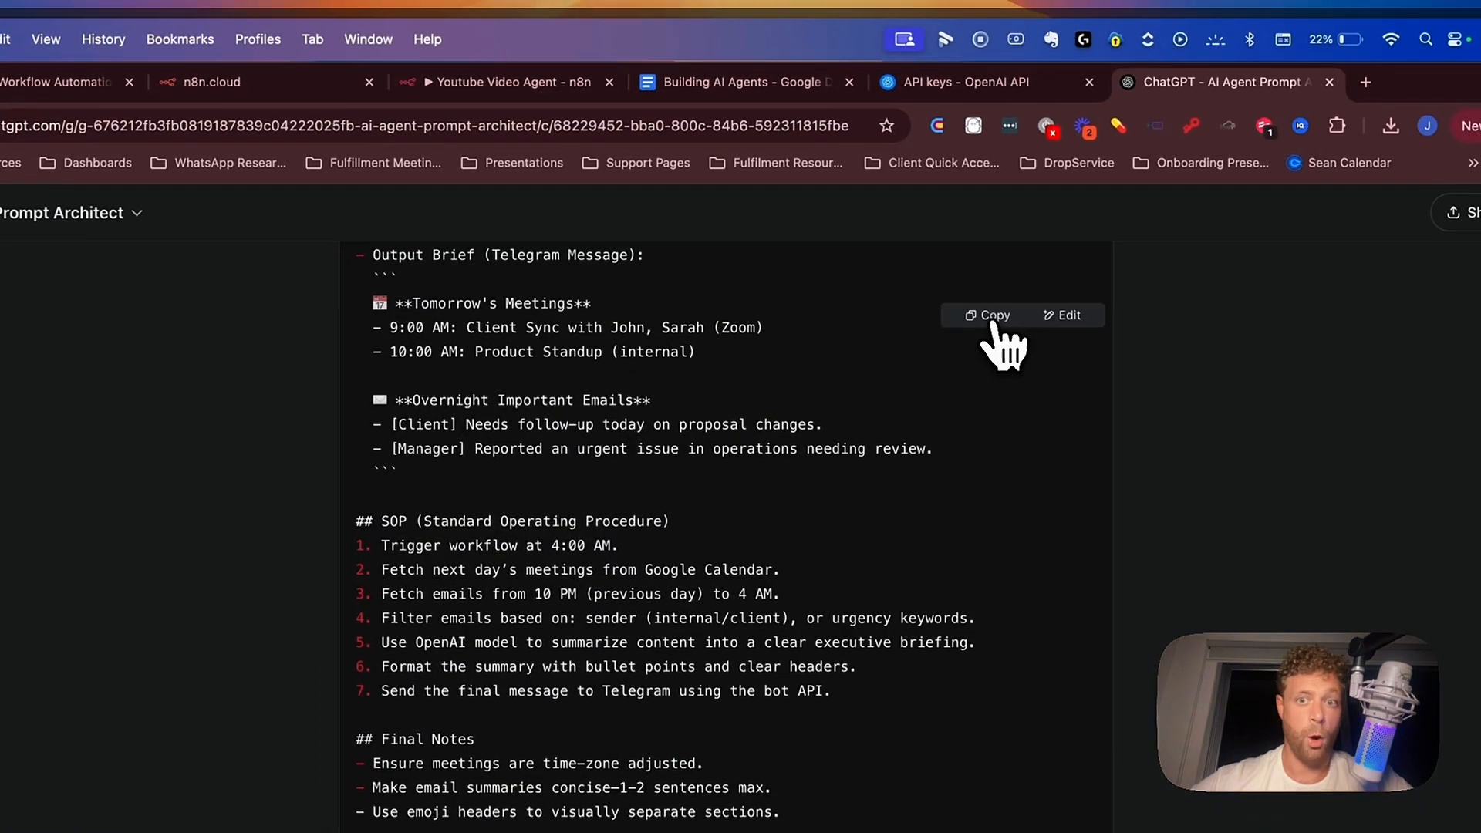
pyautogui.click(994, 318)
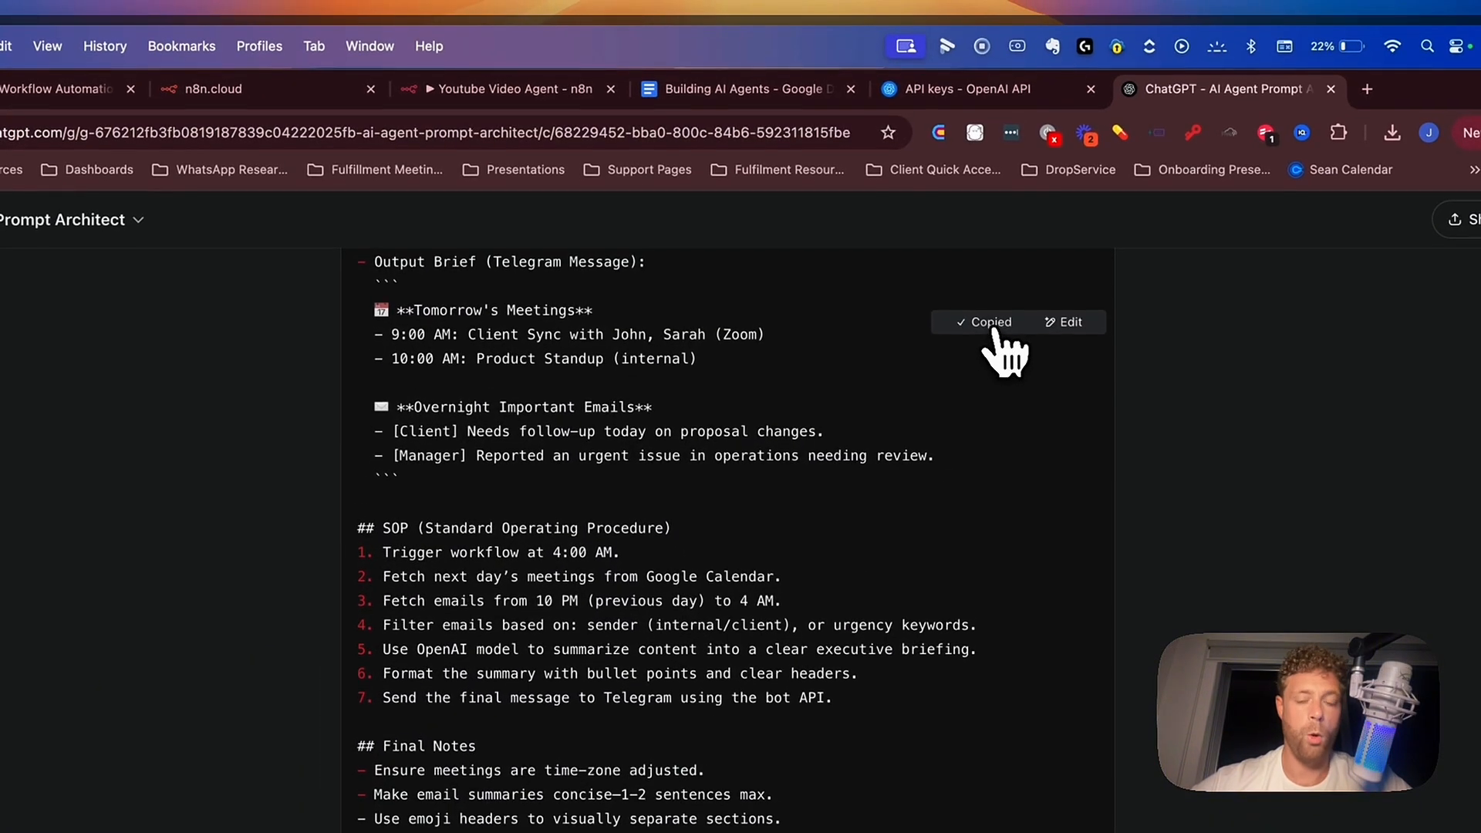
pyautogui.click(523, 85)
pyautogui.doubleClick(669, 478)
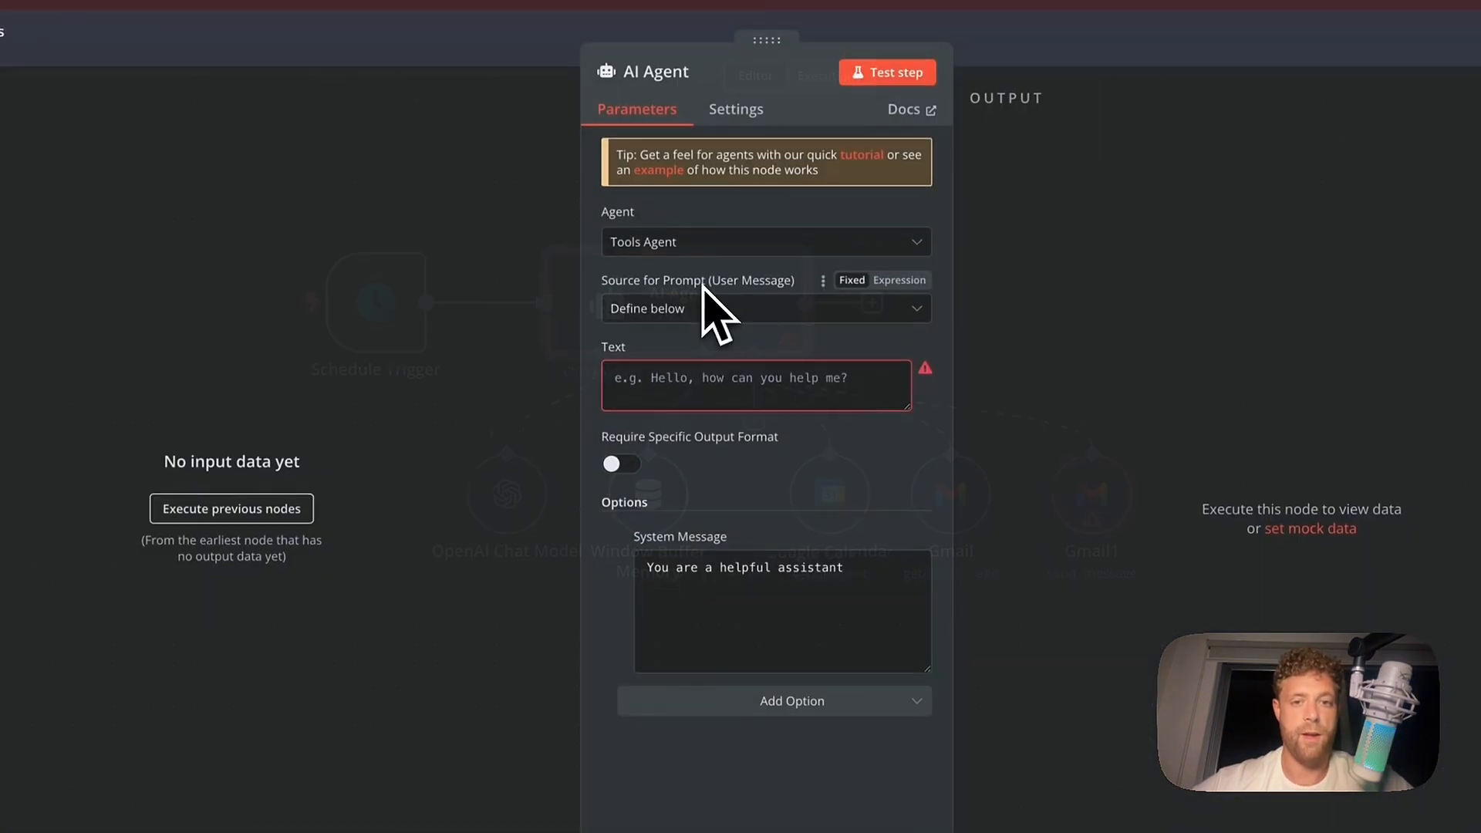
# Replace the AI Agent's default system message with the copied prompt beginning "# Overview", leave the user message text empty, and return to the canvas.
pyautogui.click(704, 609)
pyautogui.hotkey('ctrl', 'a')
pyautogui.hotkey('ctrl', 'v')
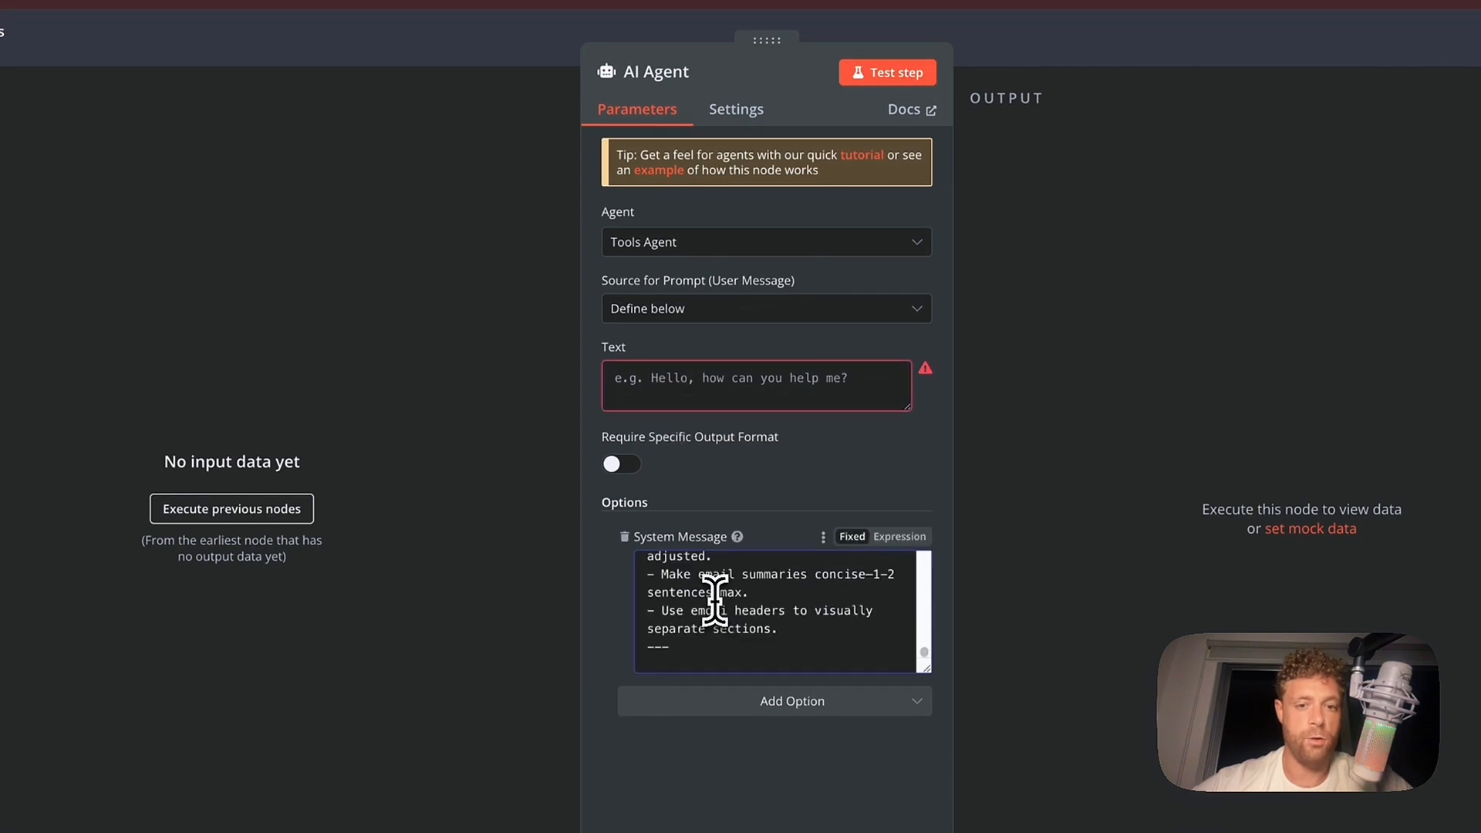
pyautogui.hotkey('ctrl', 'a')
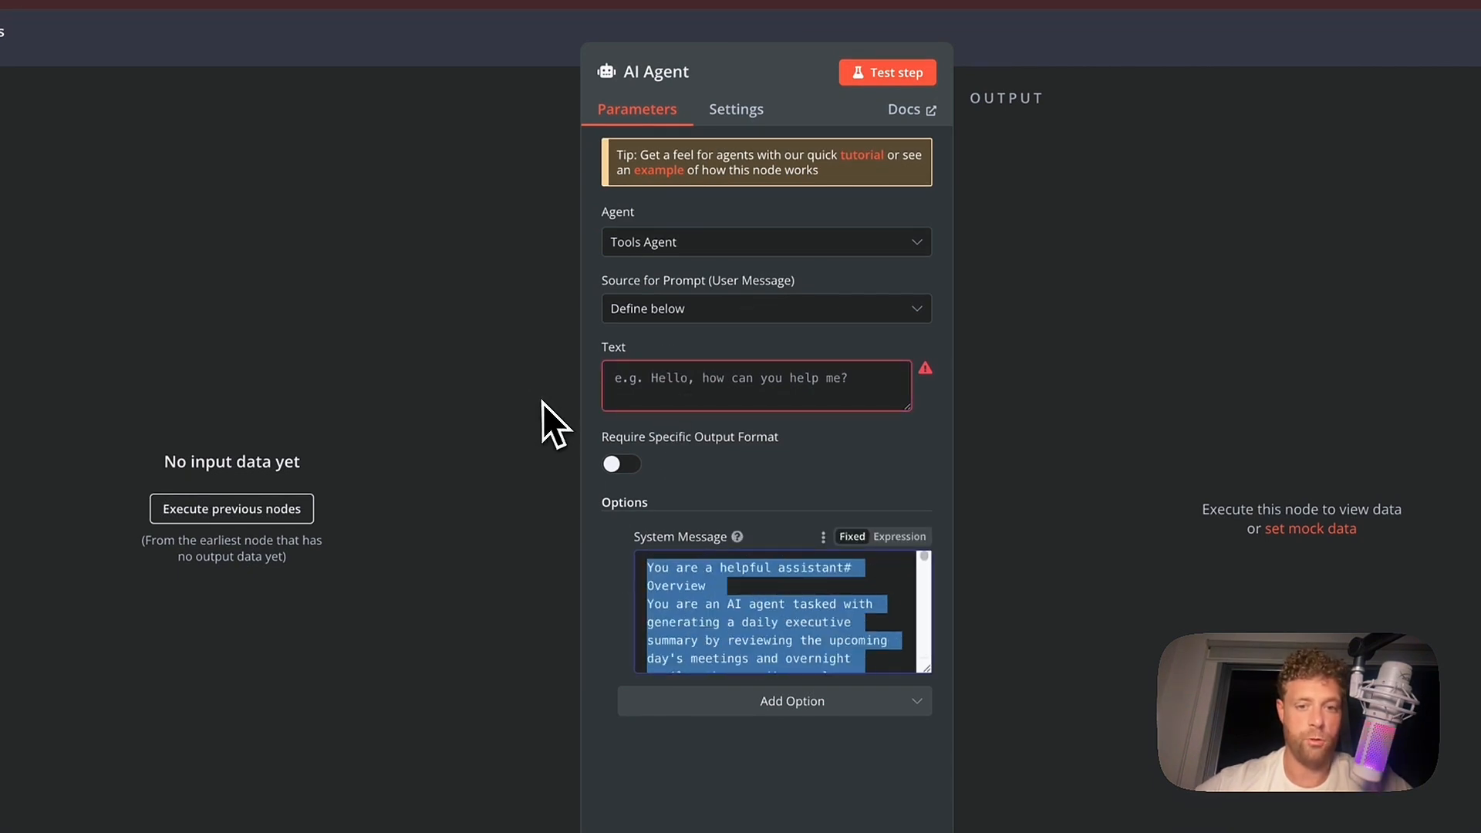
pyautogui.press('BackSpace')
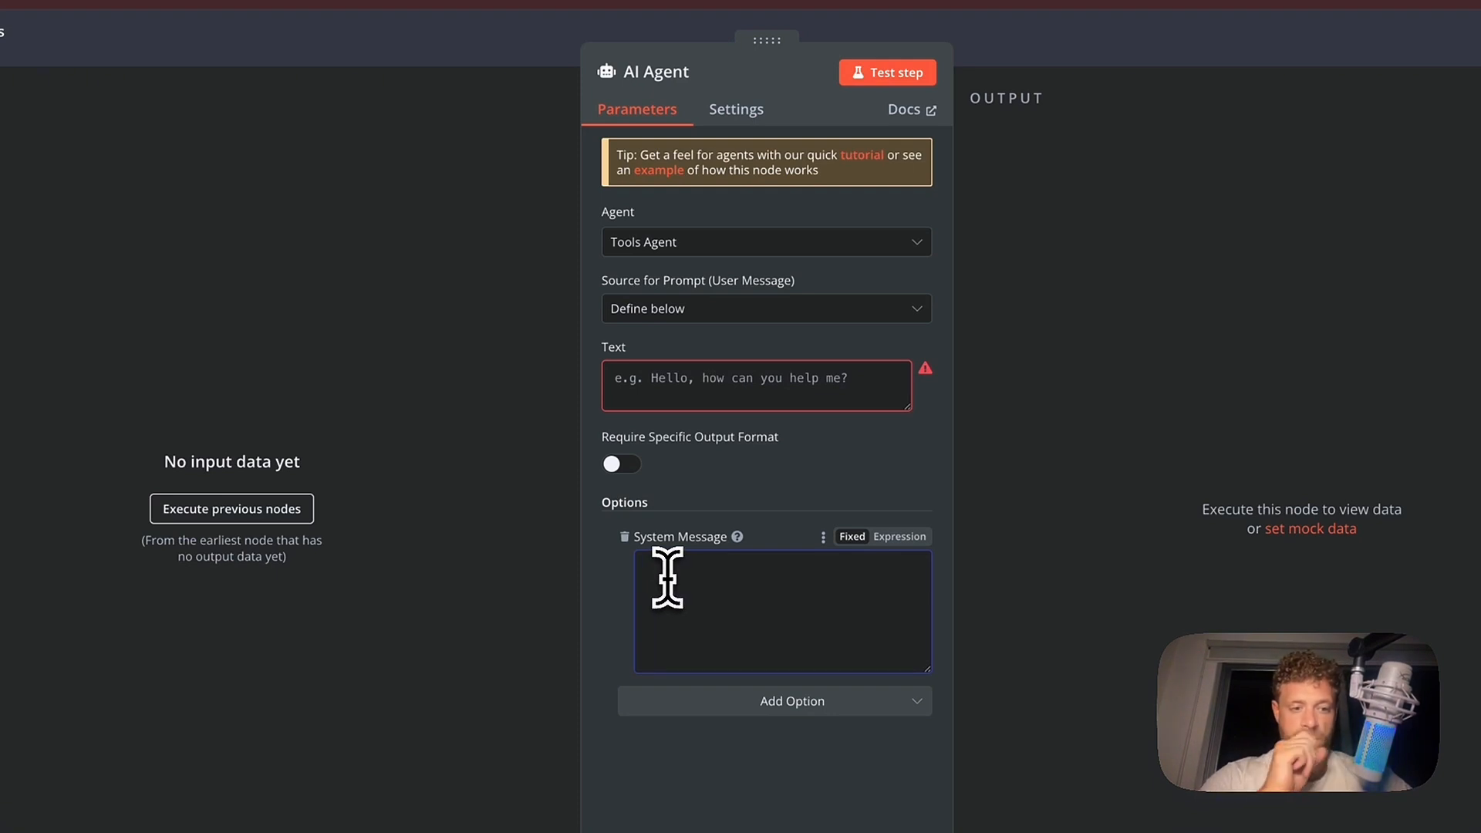
pyautogui.hotkey('ctrl', 'v')
pyautogui.scroll(15, 667, 586)
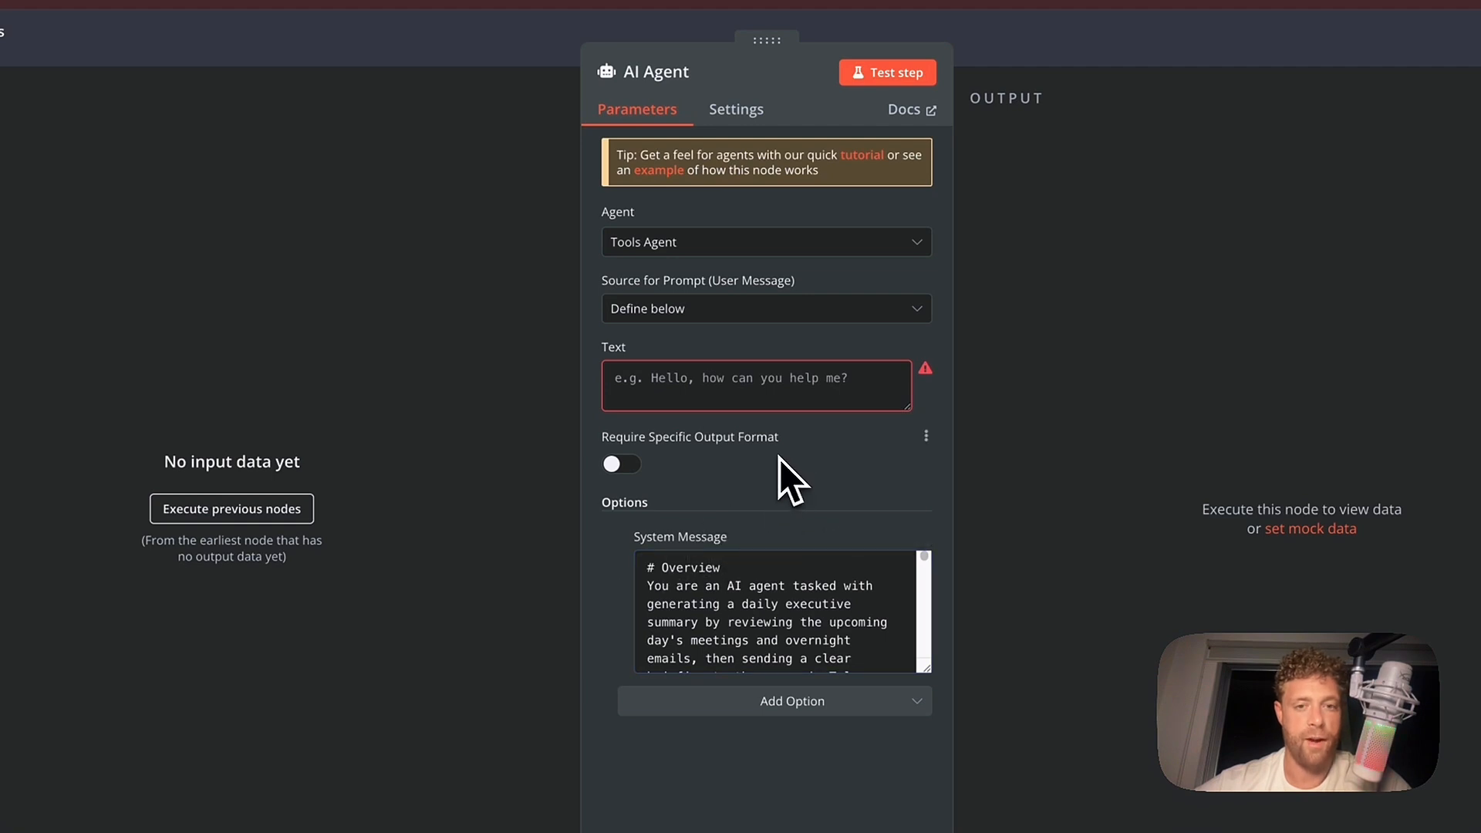
pyautogui.click(761, 381)
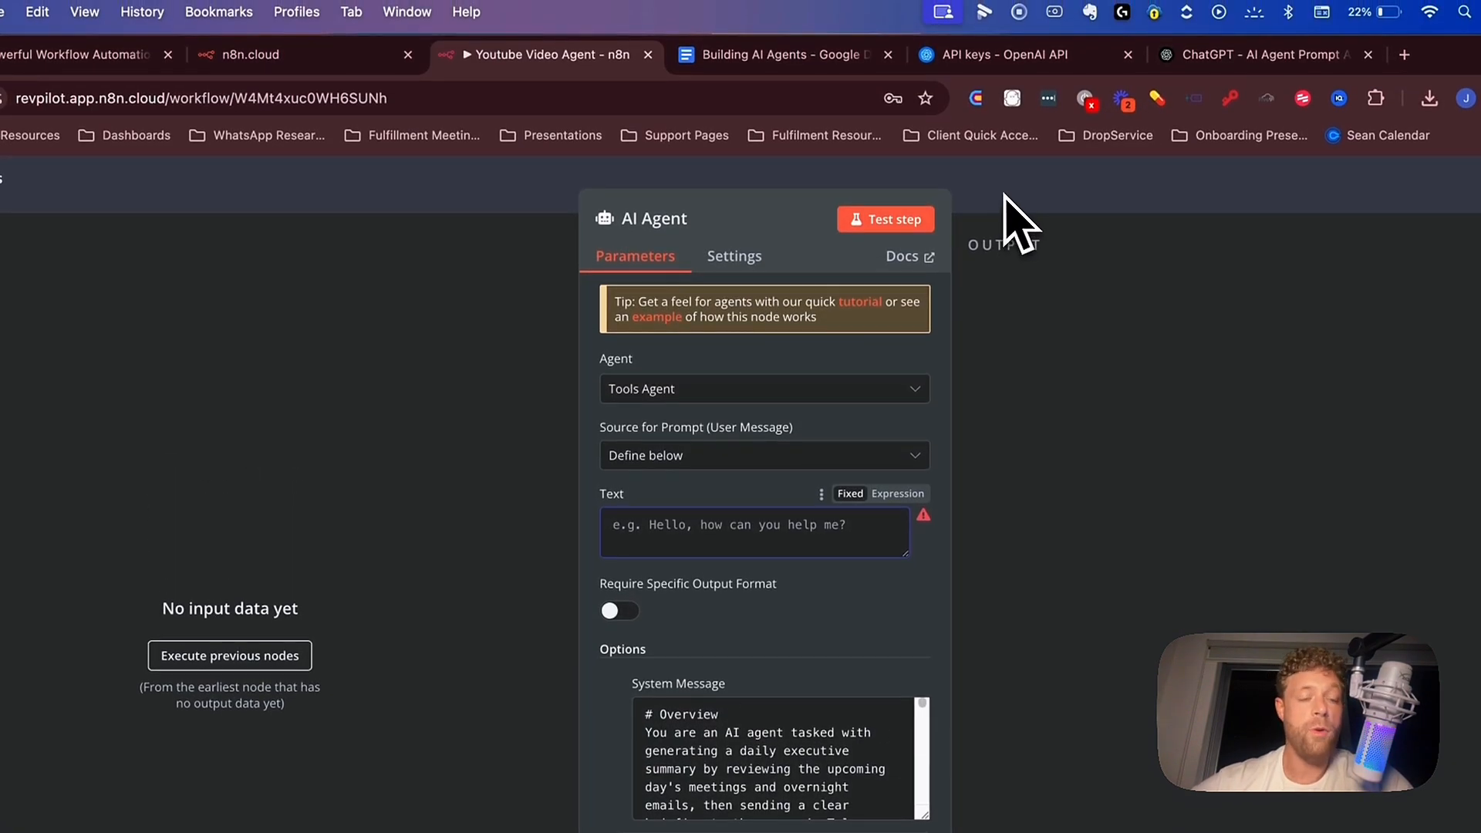
pyautogui.click(1004, 194)
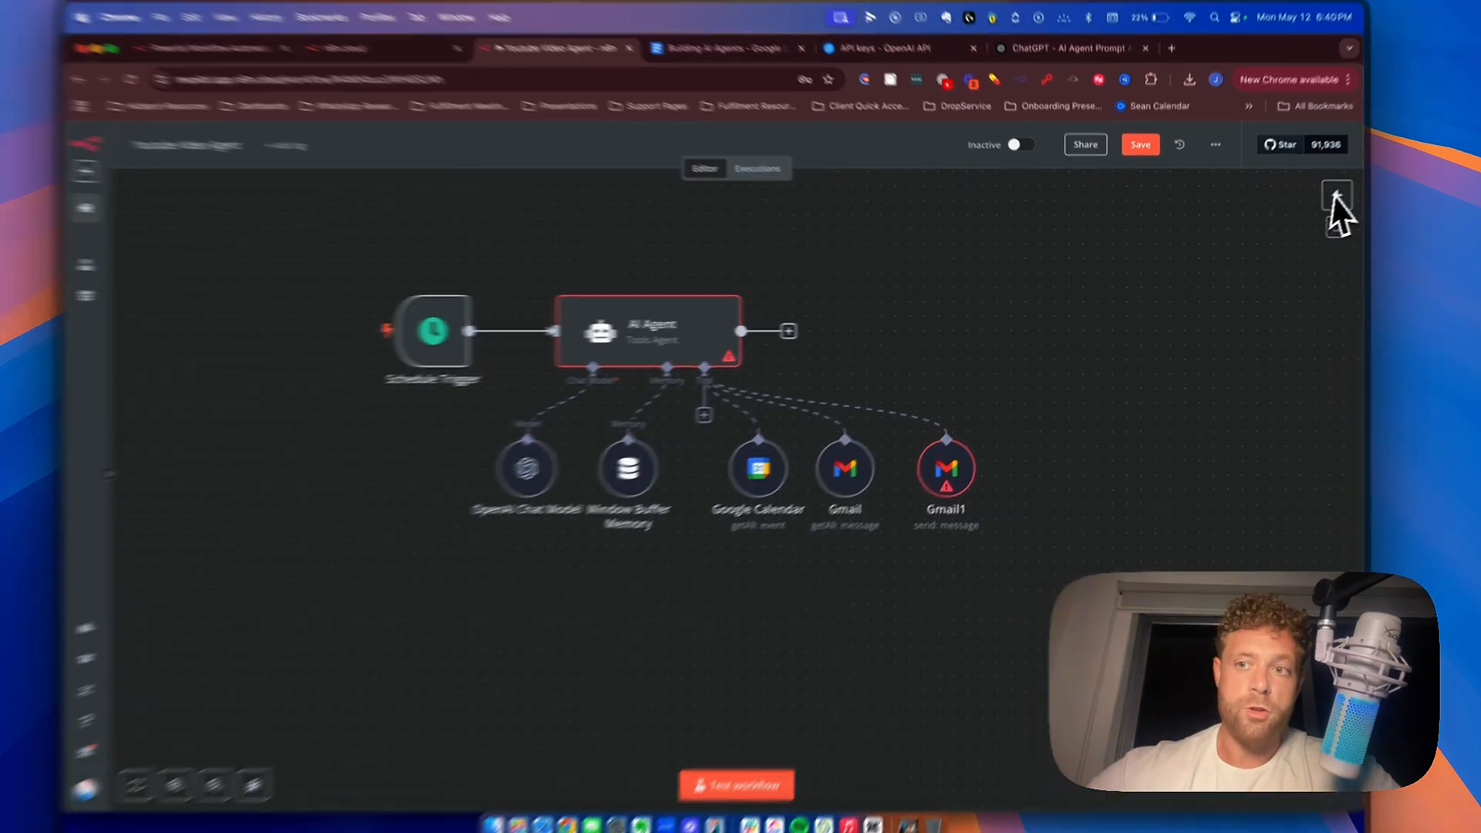
# Add a separate OpenAI node with the "Message a model" text action to the workflow.
pyautogui.click(1323, 202)
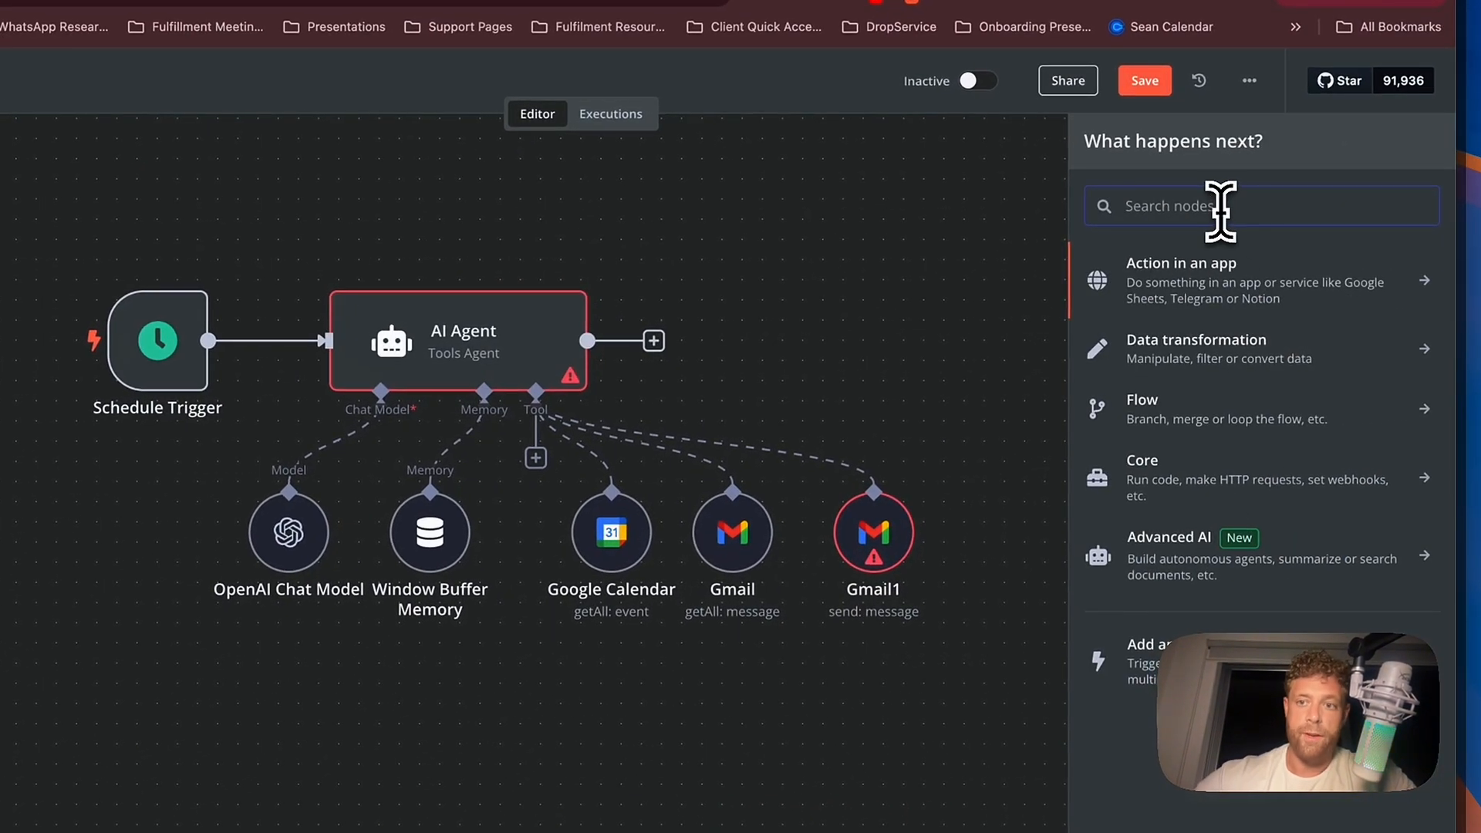
pyautogui.write('openai')
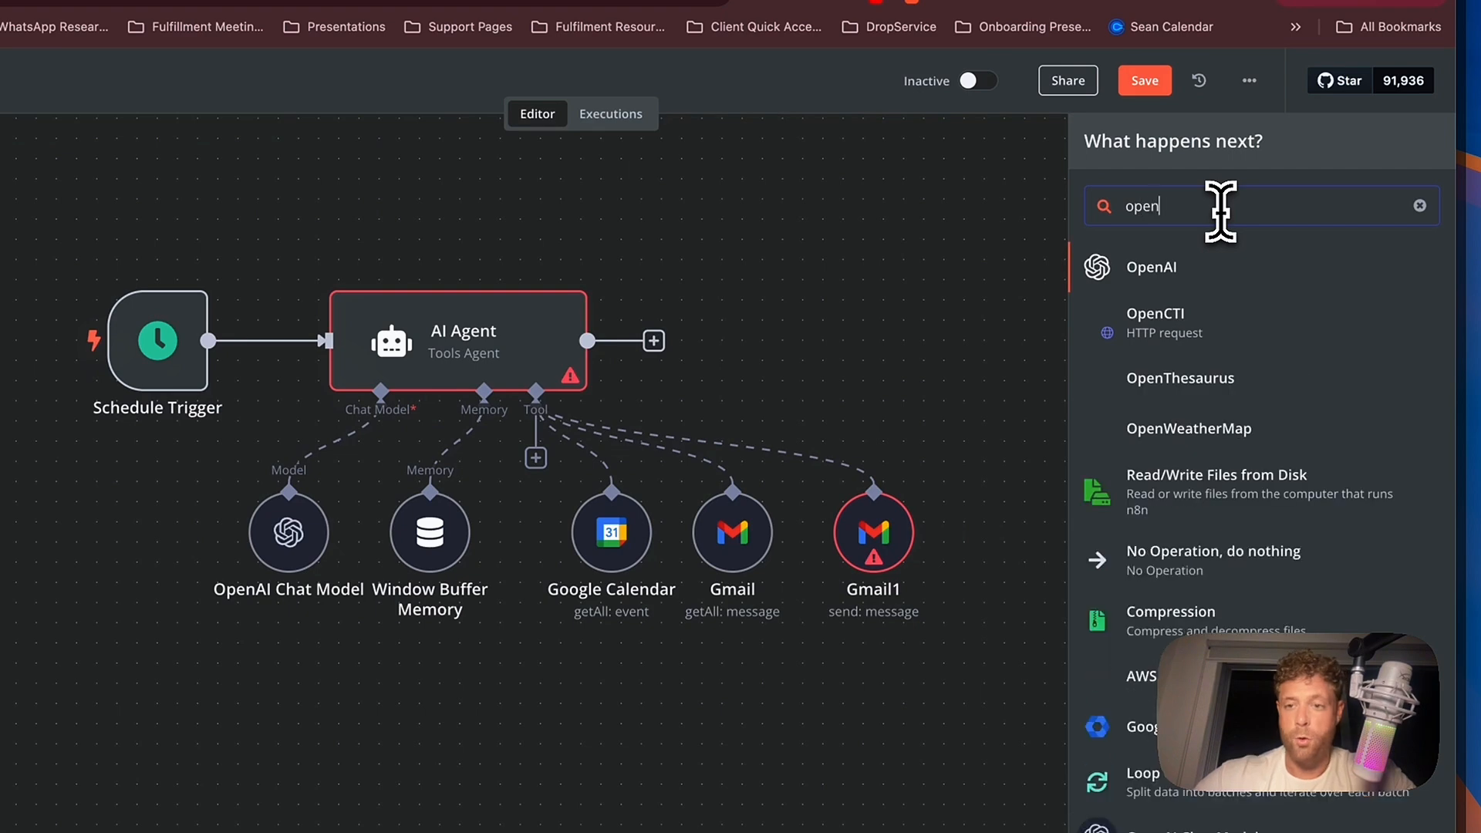
pyautogui.click(1177, 274)
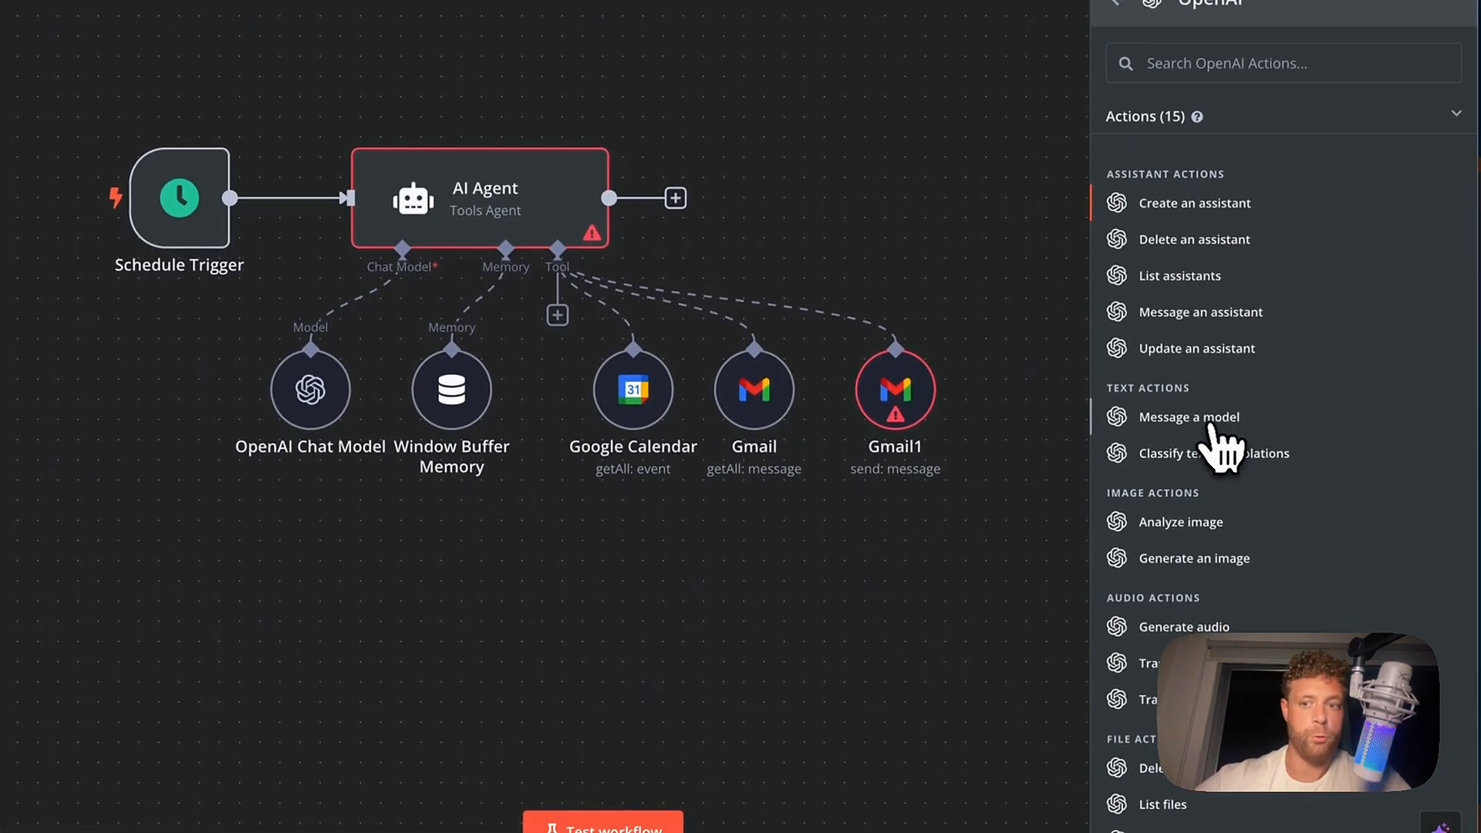
pyautogui.click(1210, 424)
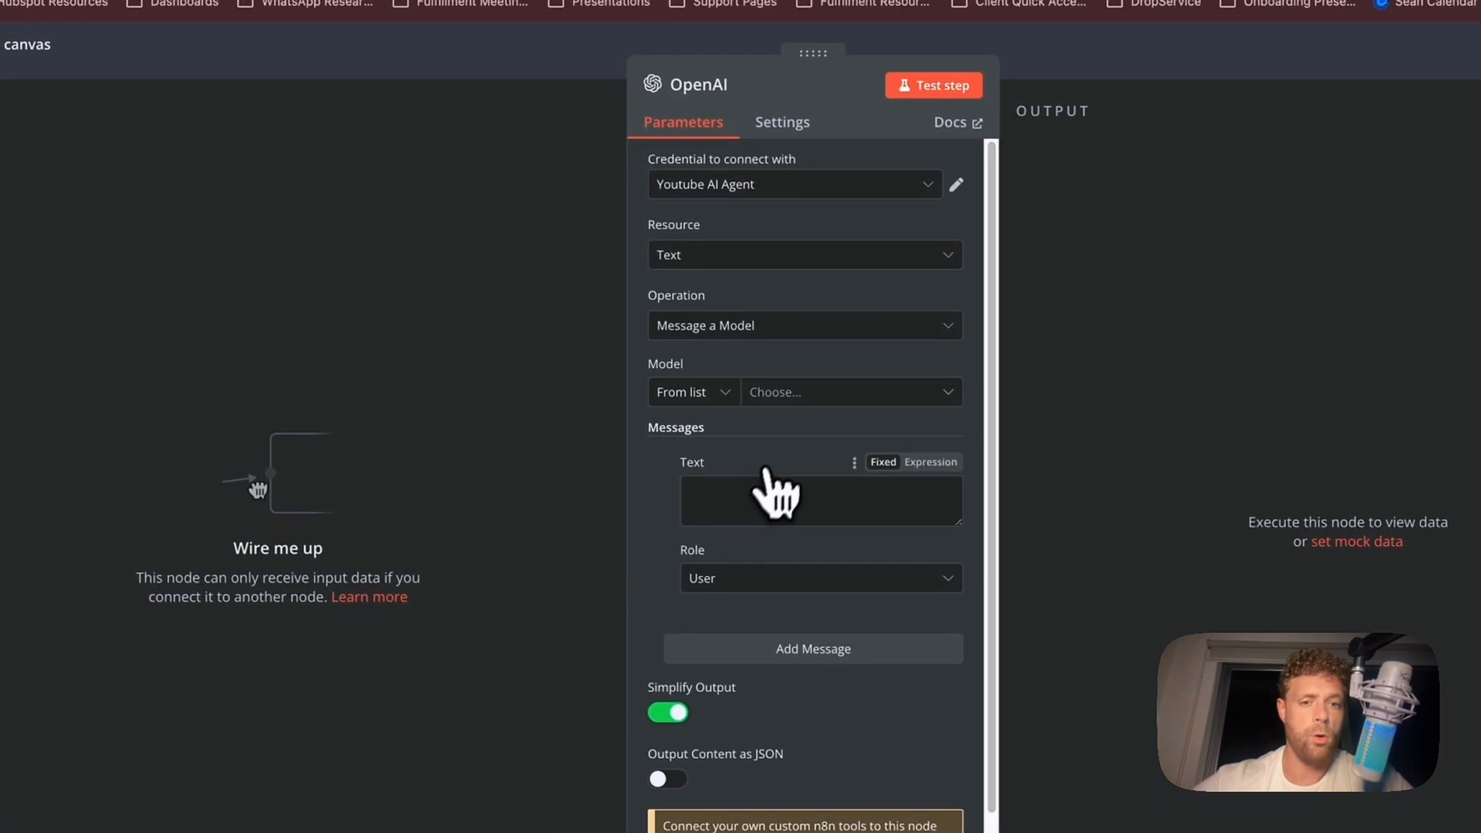
# Add a second message to the OpenAI node and set its role to System.
pyautogui.scroll(-3, 760, 489)
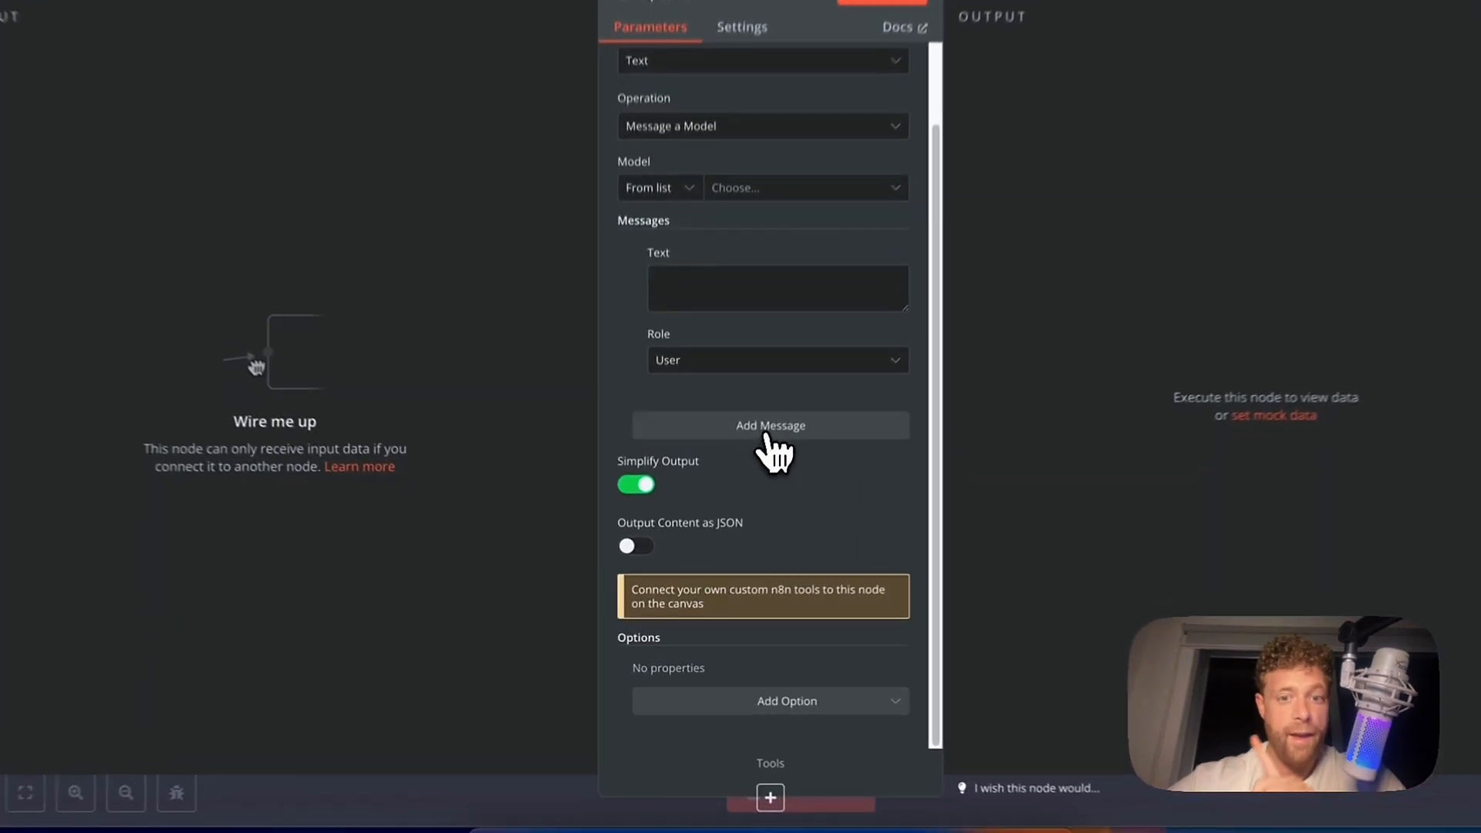
pyautogui.click(737, 489)
pyautogui.click(729, 575)
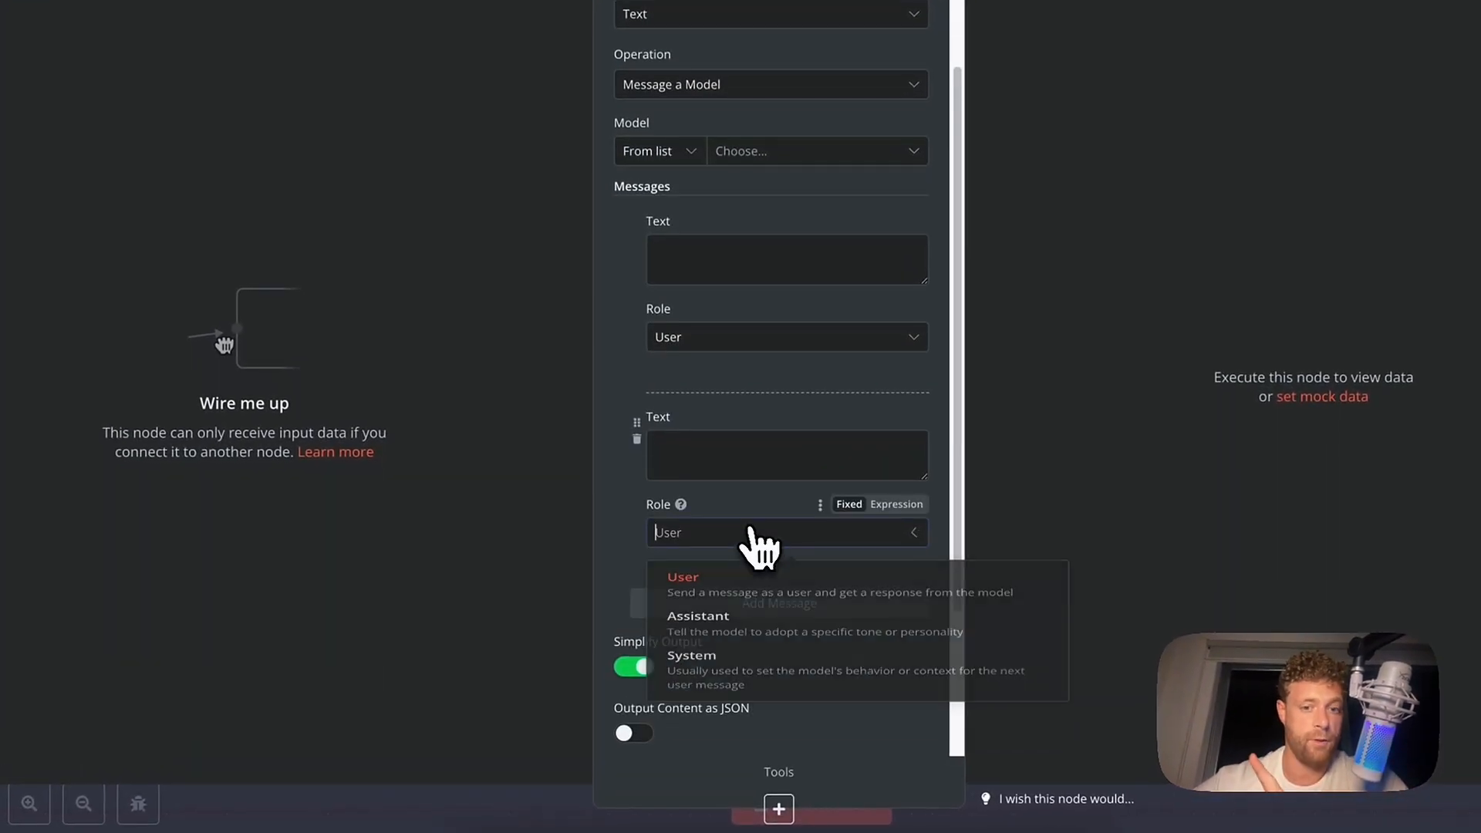
pyautogui.click(737, 714)
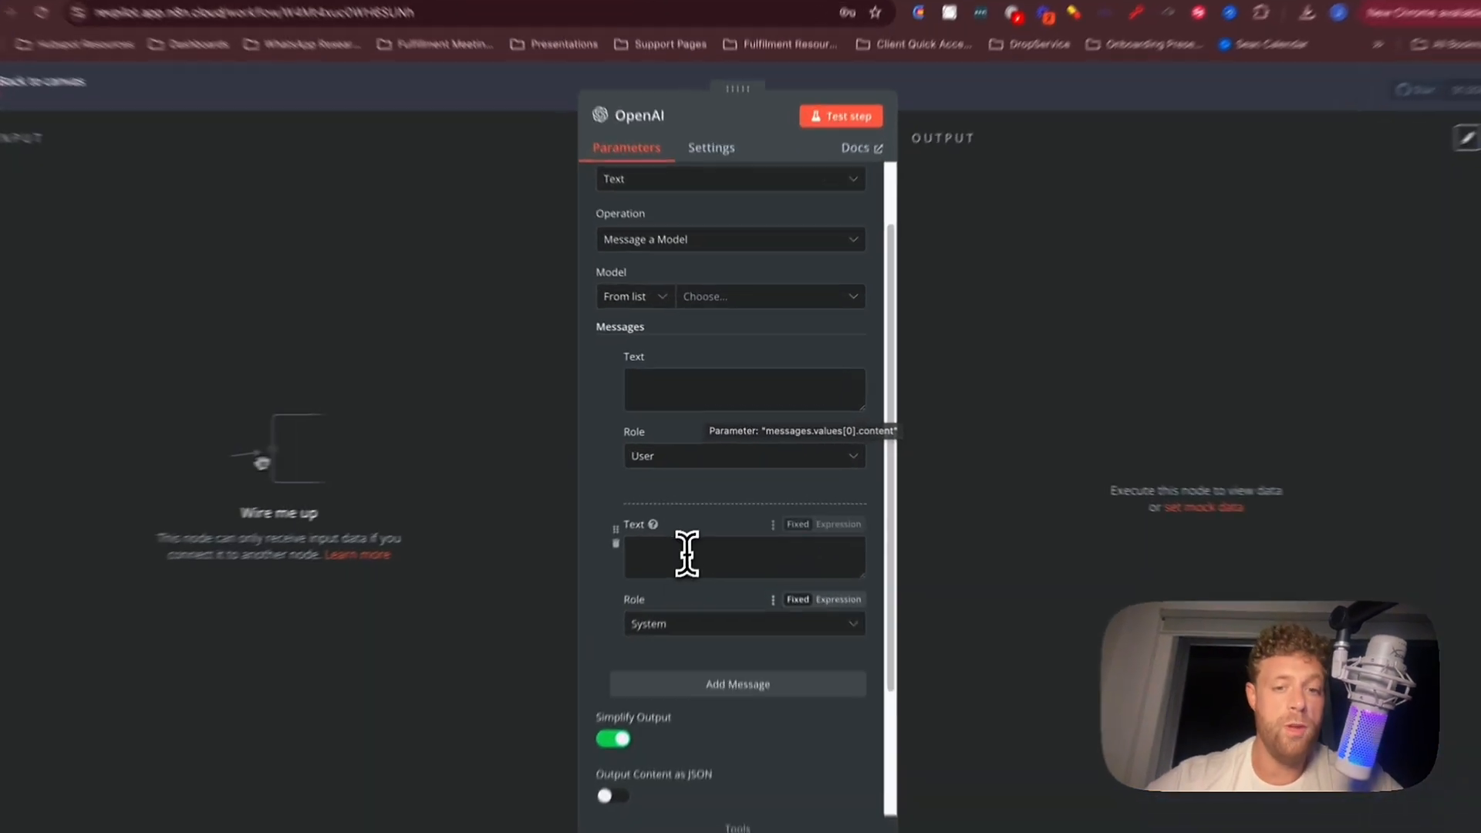
pyautogui.click(687, 555)
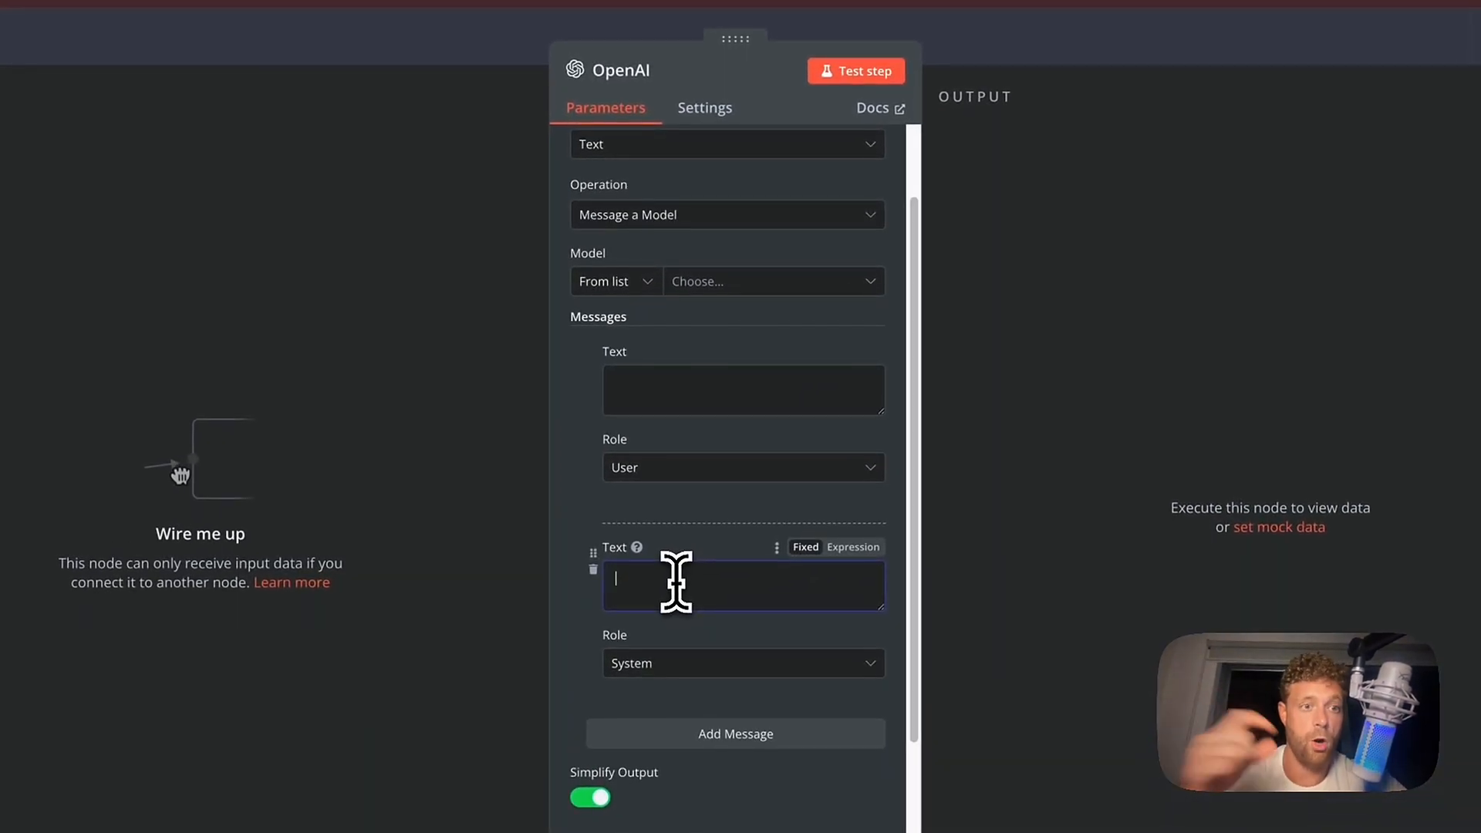
pyautogui.click(655, 393)
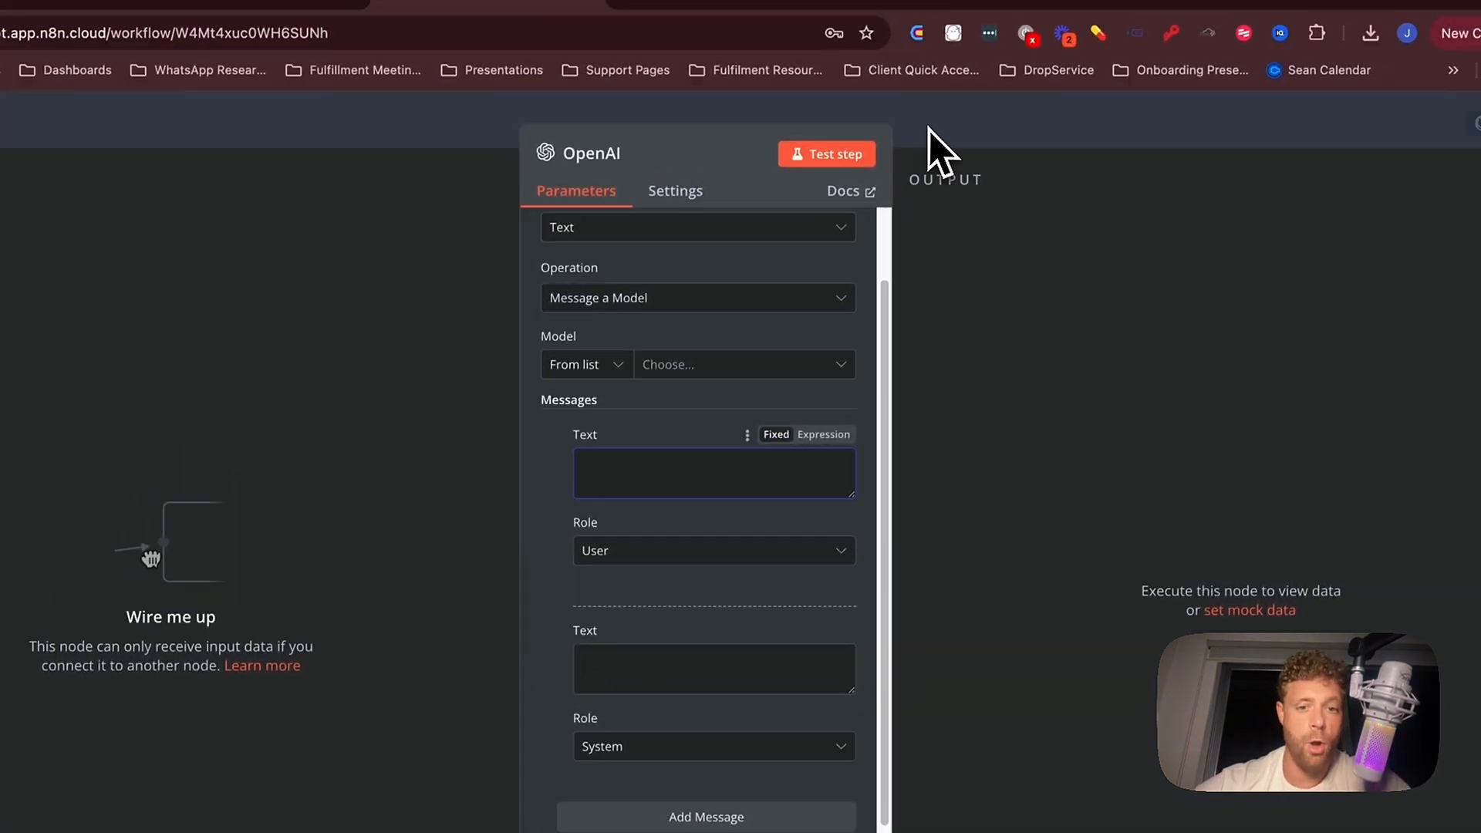
# Place the standalone OpenAI node below the AI Agent's sub-nodes and delete it from the workflow.
pyautogui.click(955, 47)
pyautogui.moveTo(864, 366); pyautogui.dragTo(572, 828)
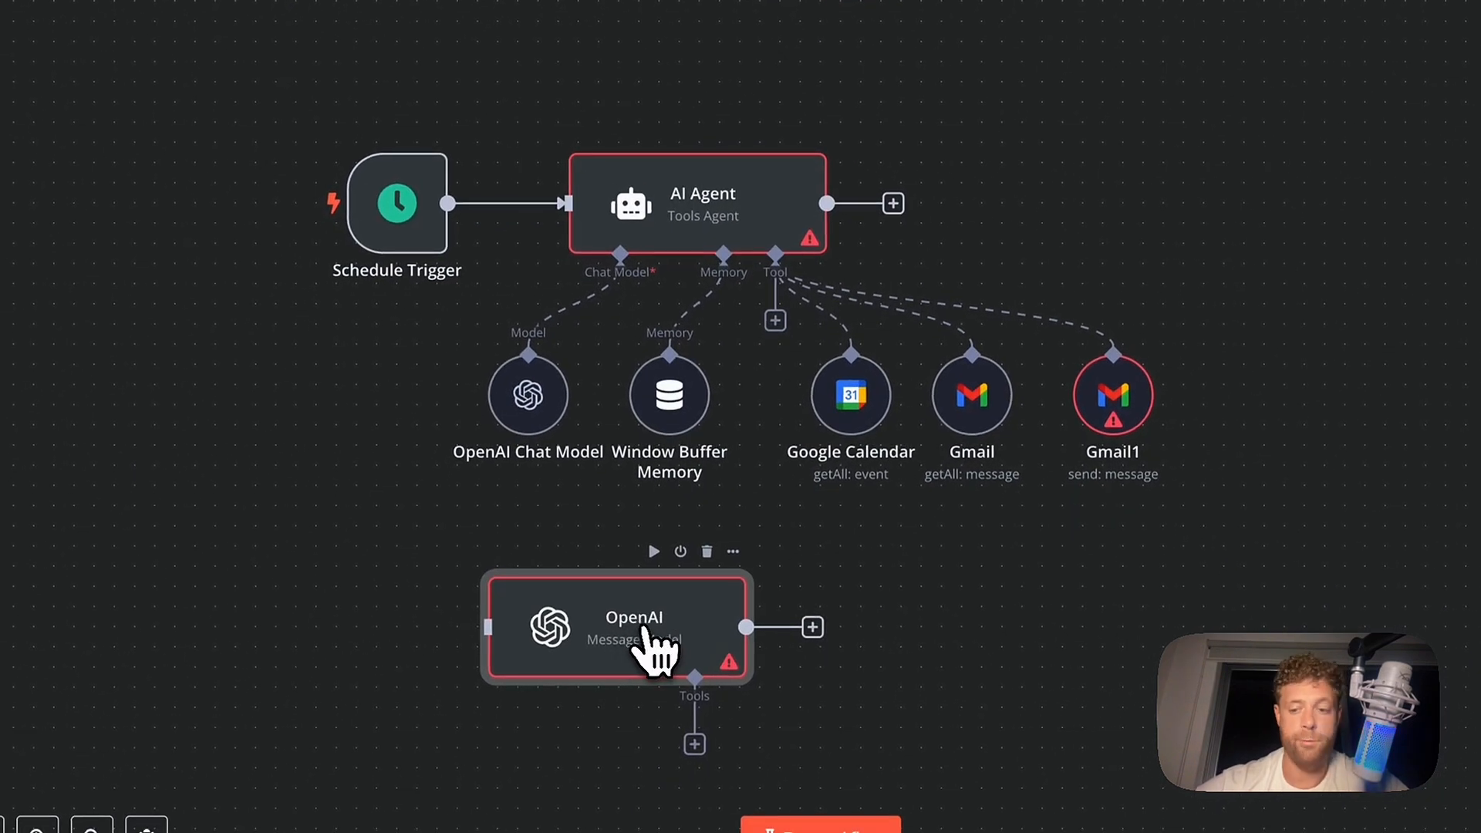
pyautogui.press('Delete')
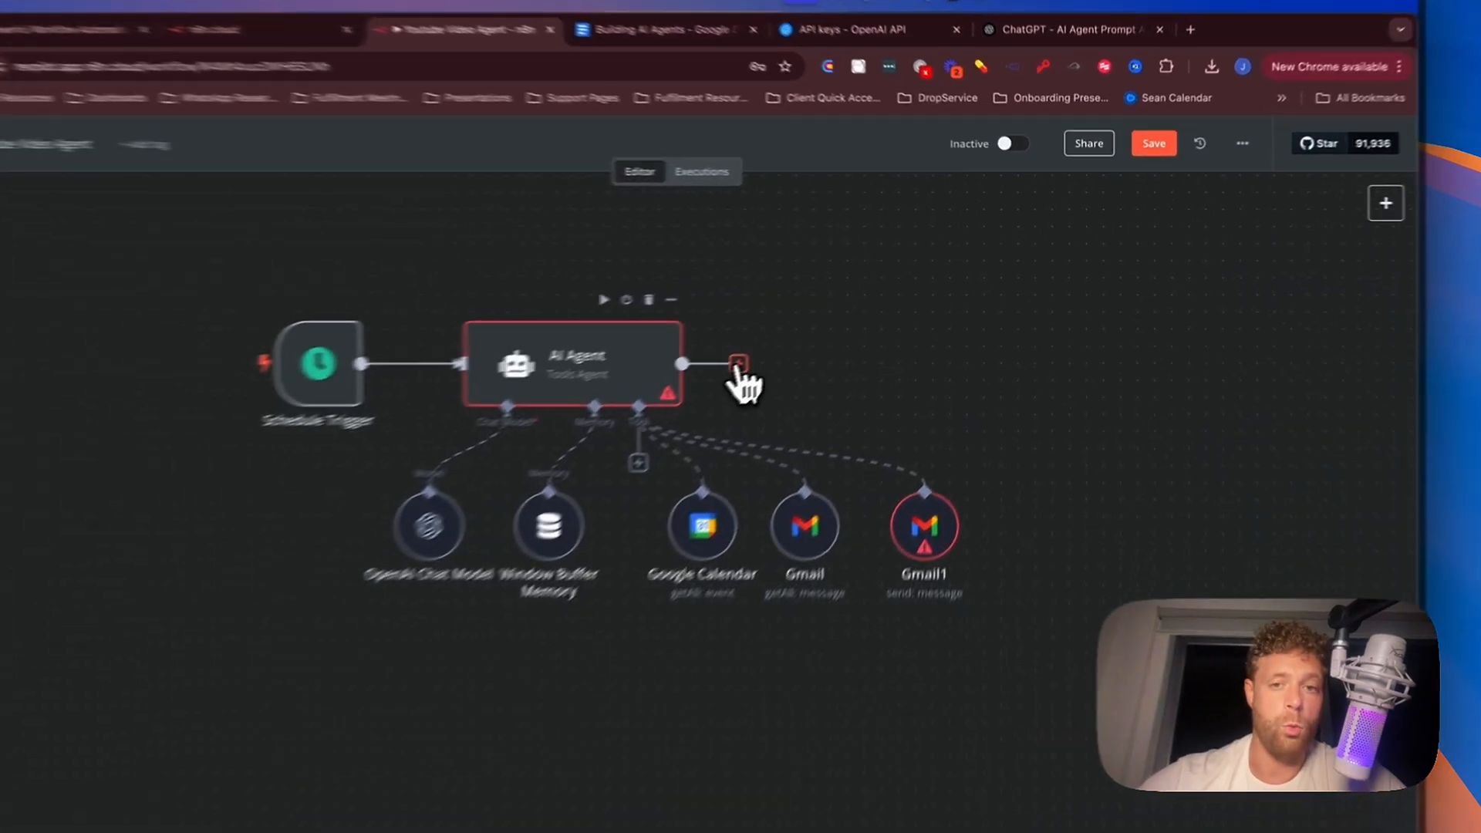
# Add a Telegram node with the Send Message operation after the AI Agent.
pyautogui.click(811, 330)
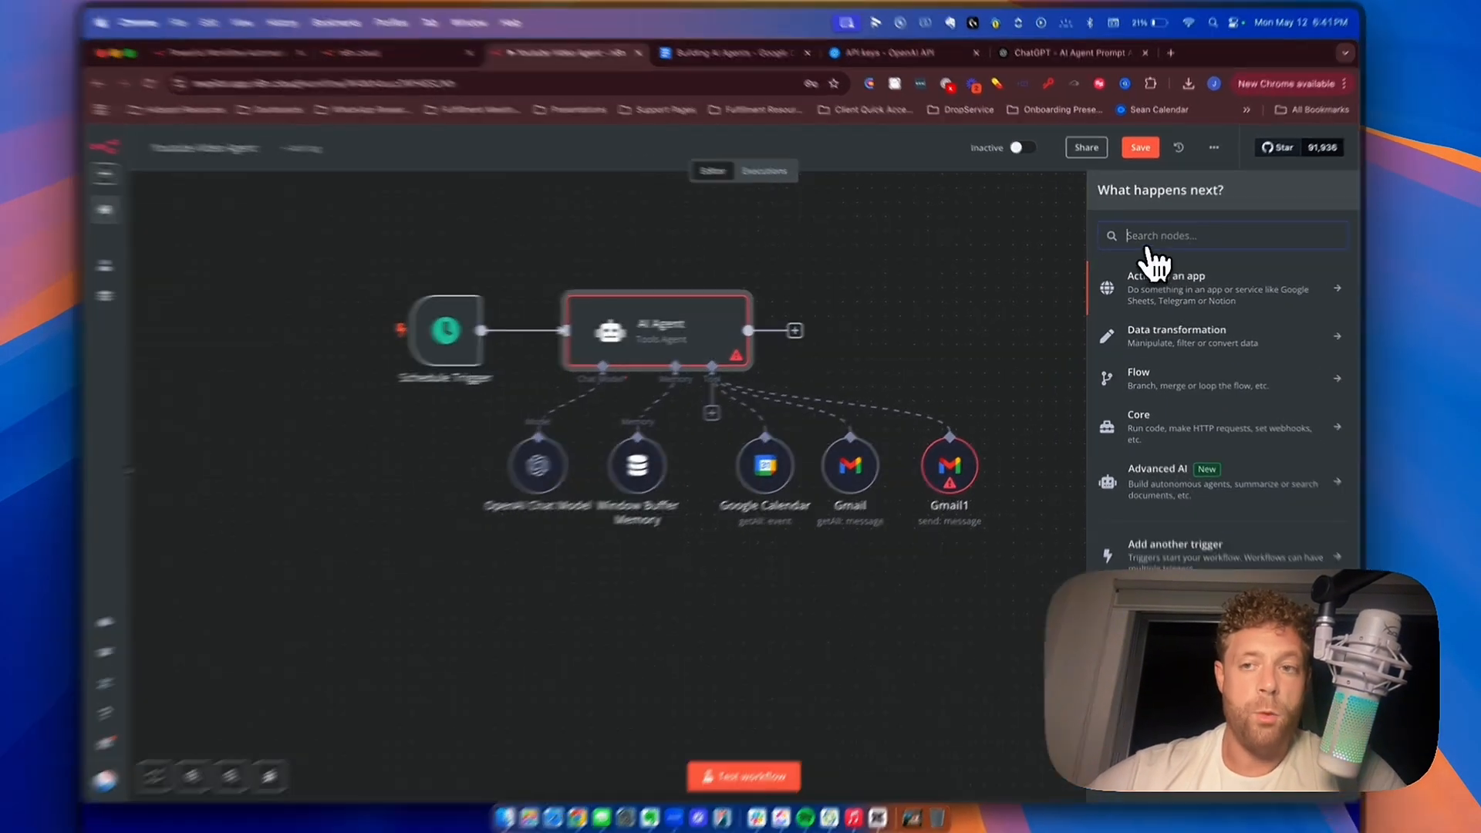
pyautogui.click(1138, 239)
pyautogui.write('tl')
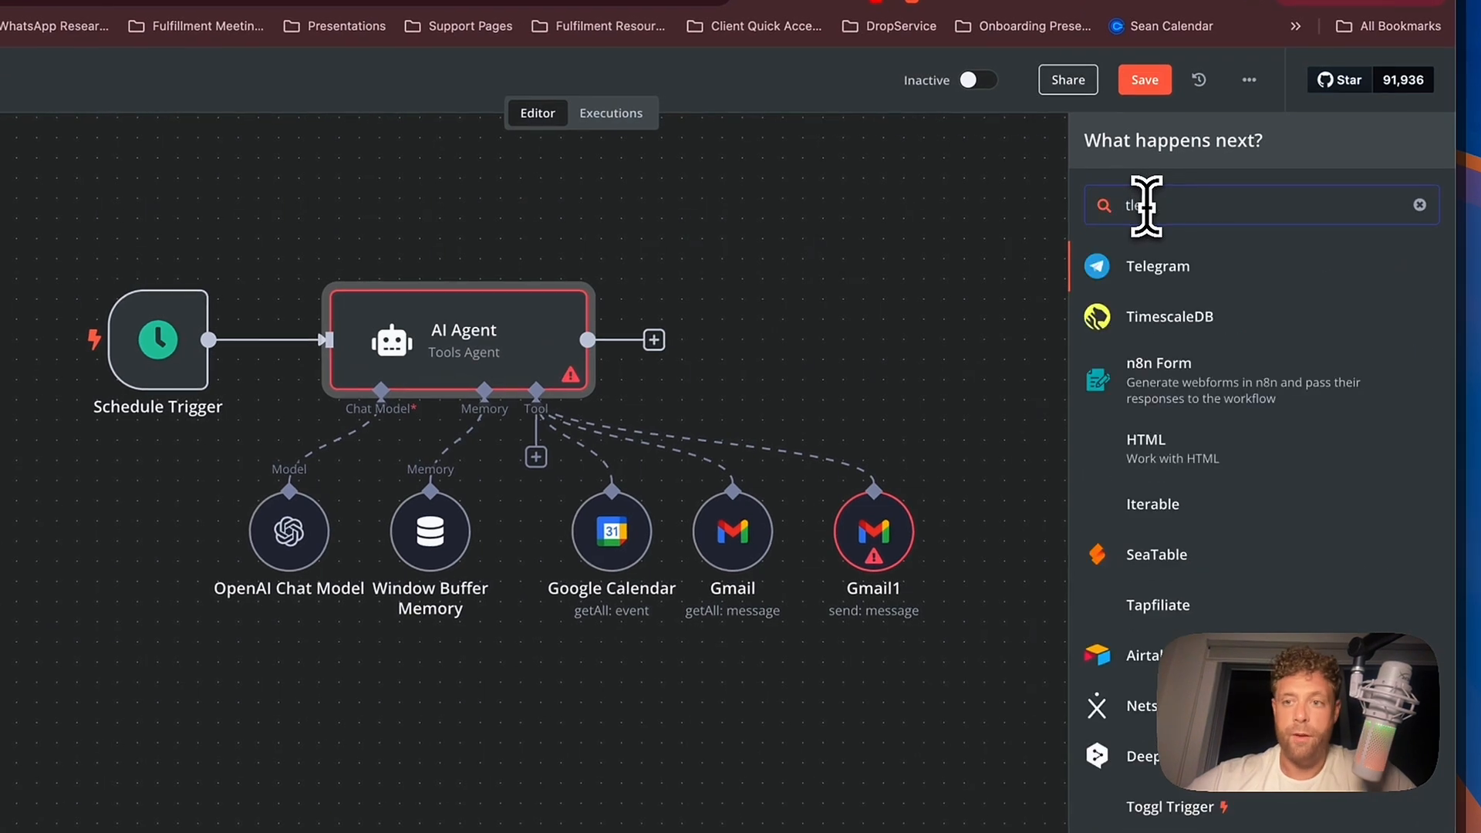
pyautogui.press('BackSpace')
pyautogui.write('el')
pyautogui.click(1161, 271)
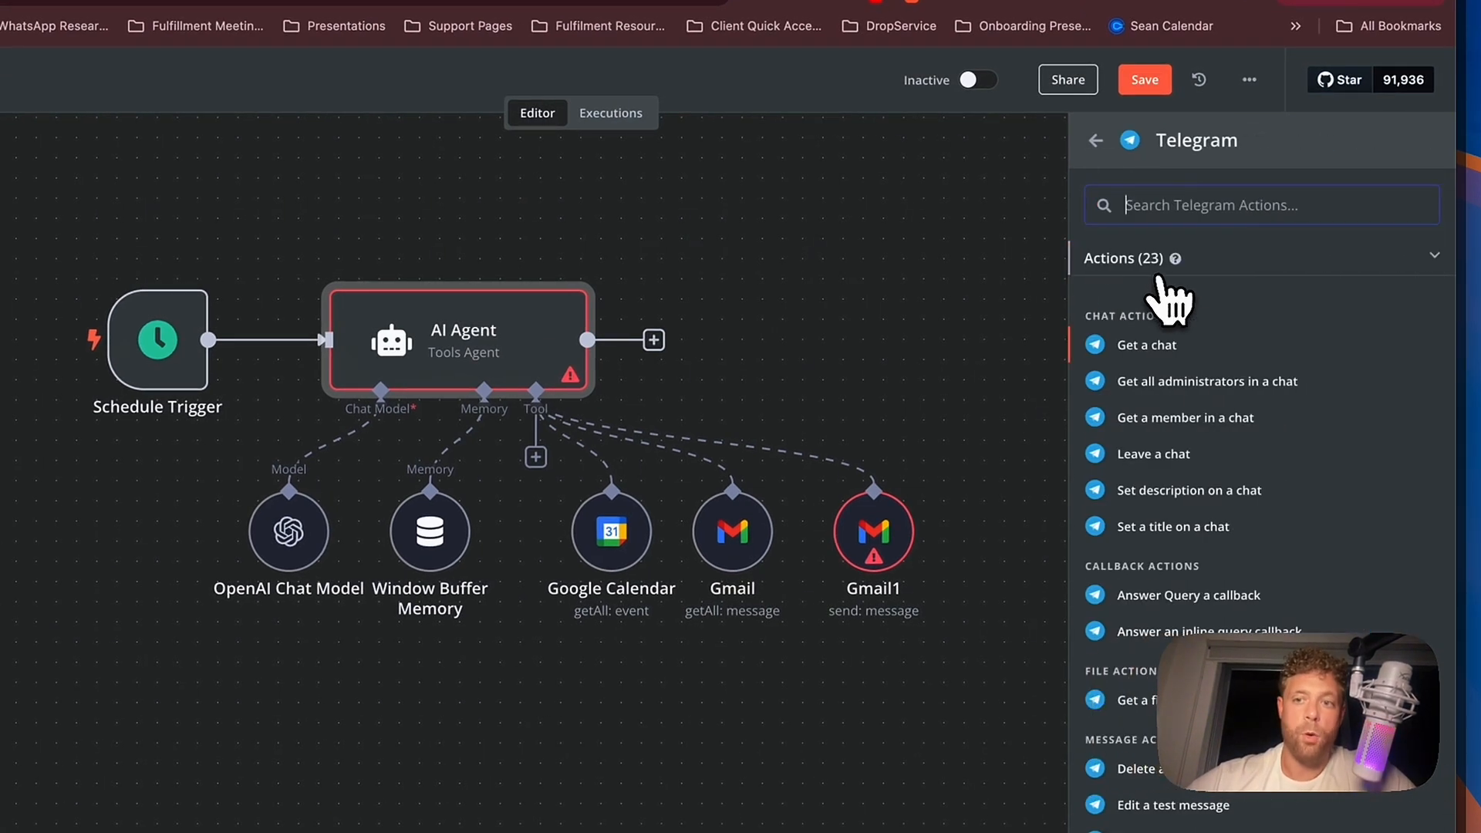
pyautogui.scroll(-3, 1176, 602)
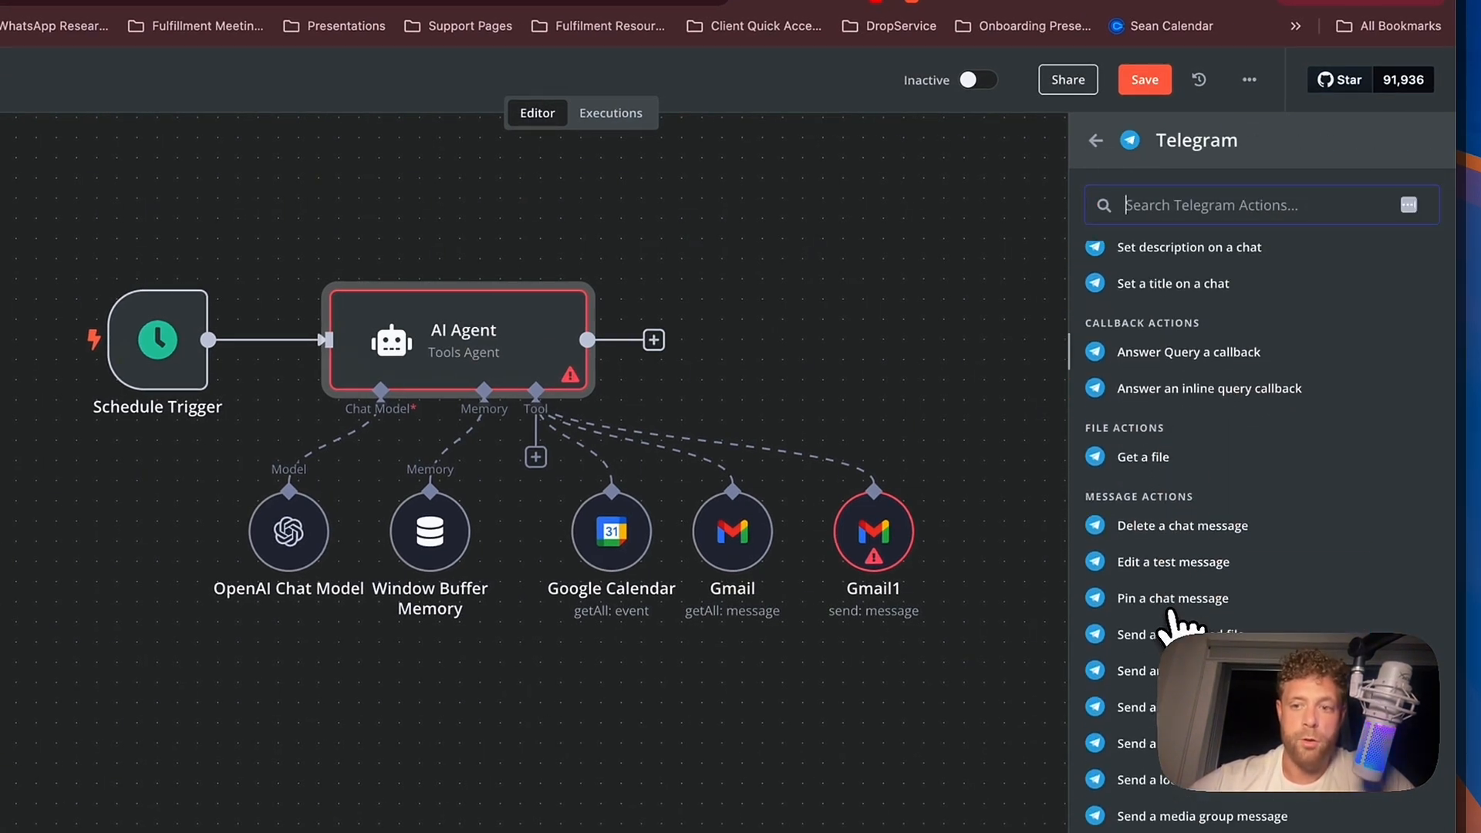
pyautogui.scroll(-2, 1177, 625)
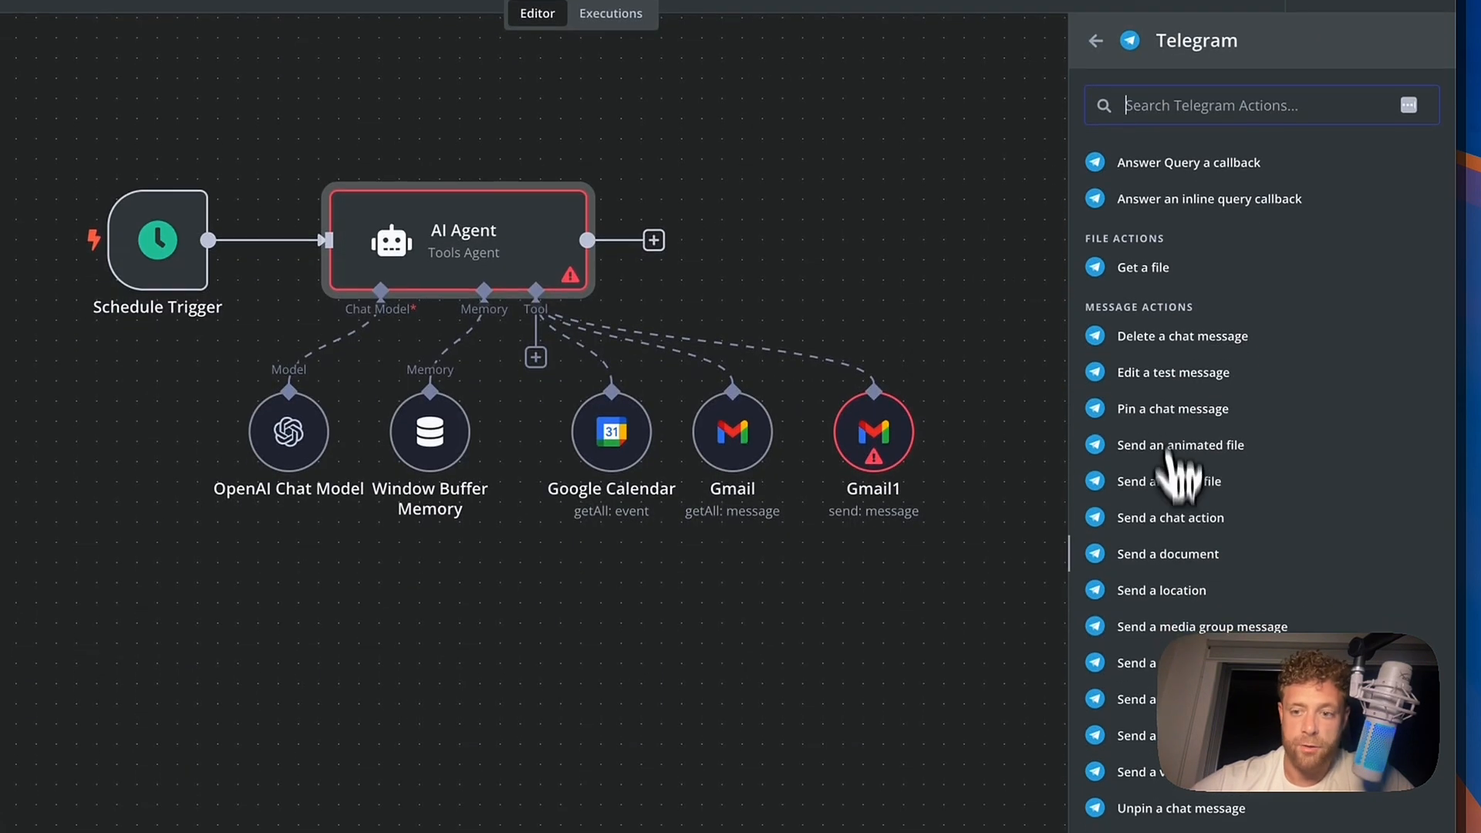
pyautogui.click(1154, 664)
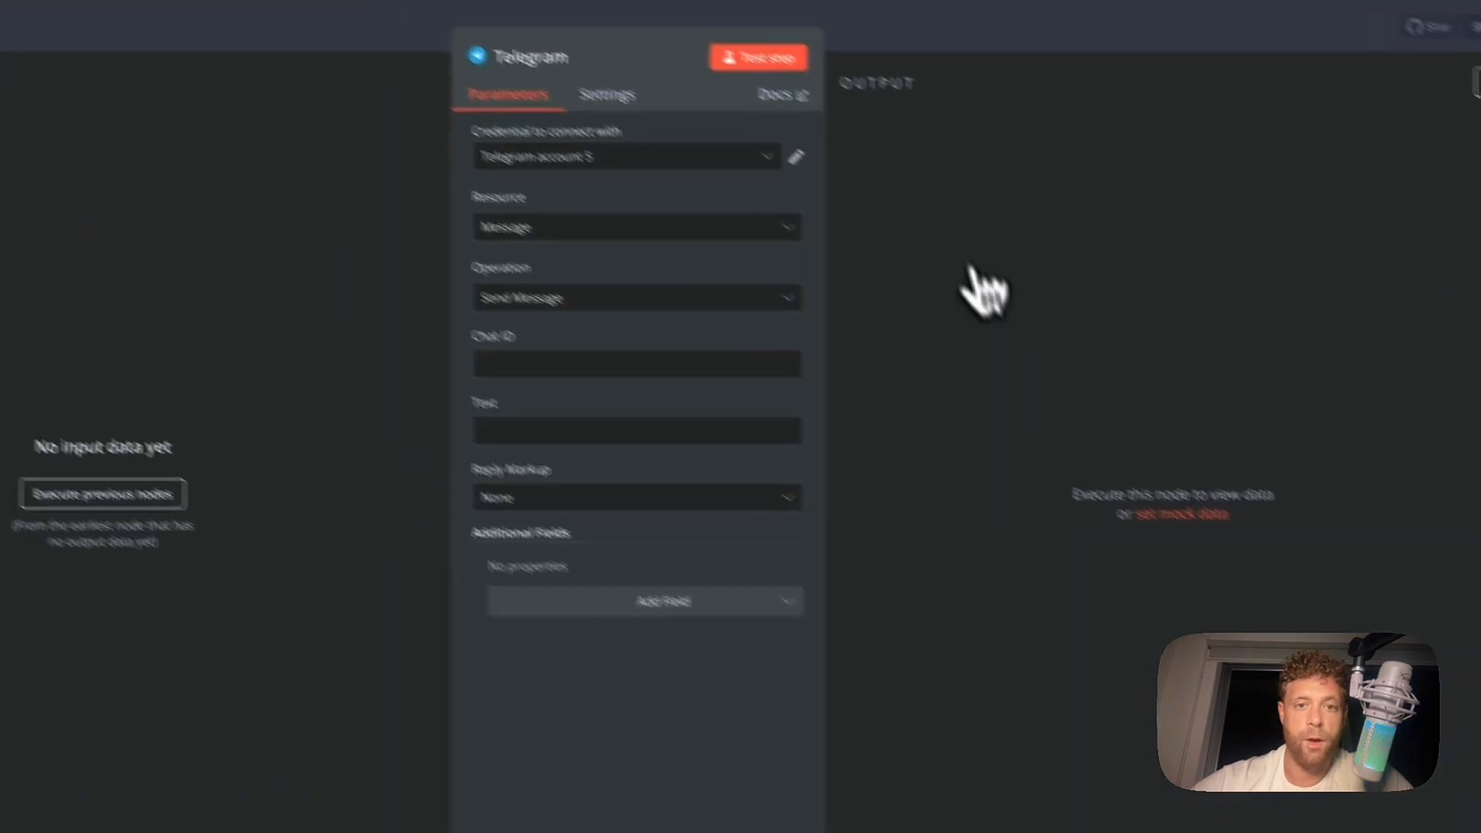
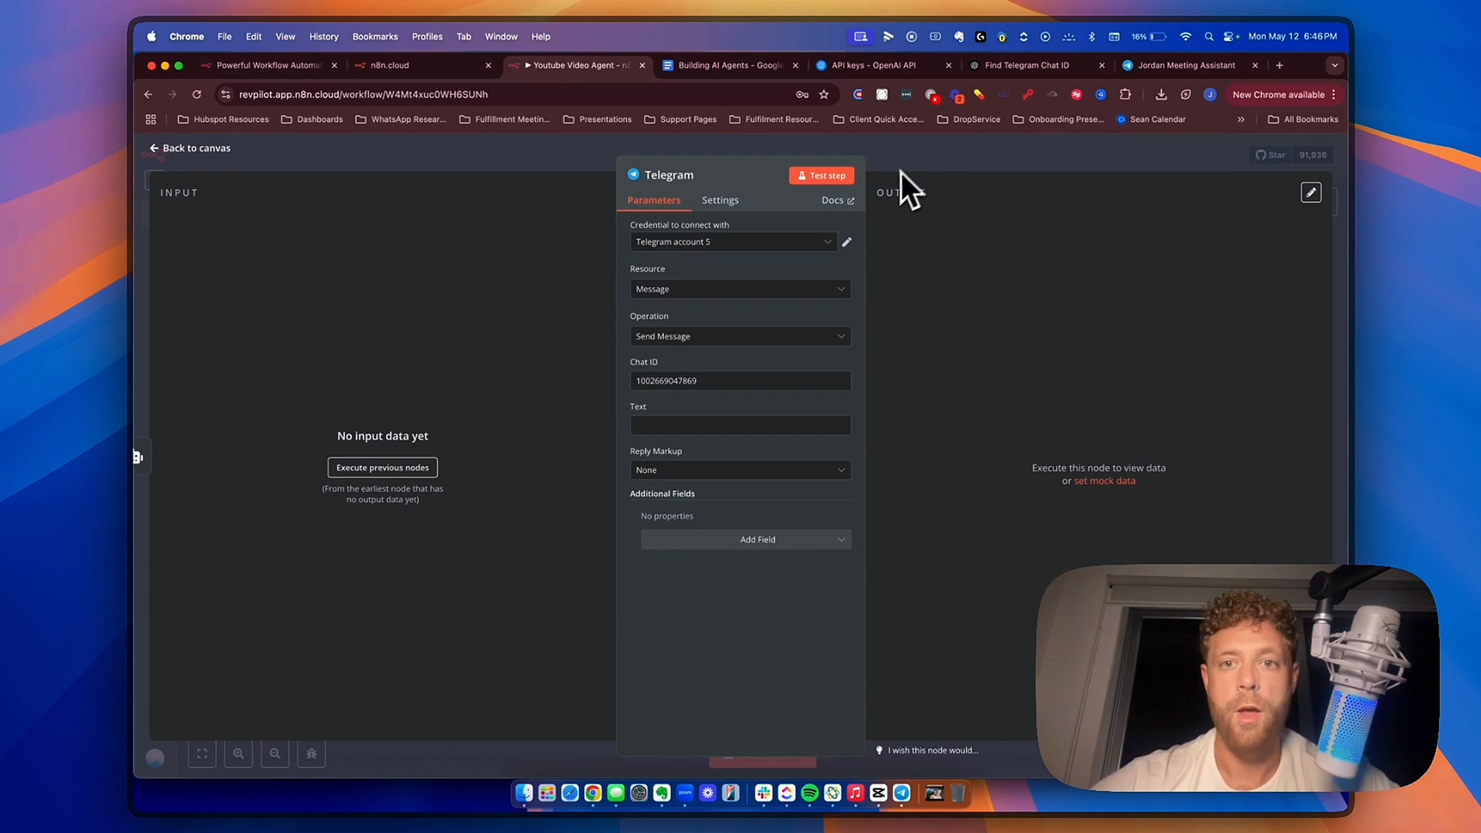
# Leave the Telegram message text empty, return to the canvas, and move the Telegram node farther up and right of the AI Agent.
pyautogui.click(672, 426)
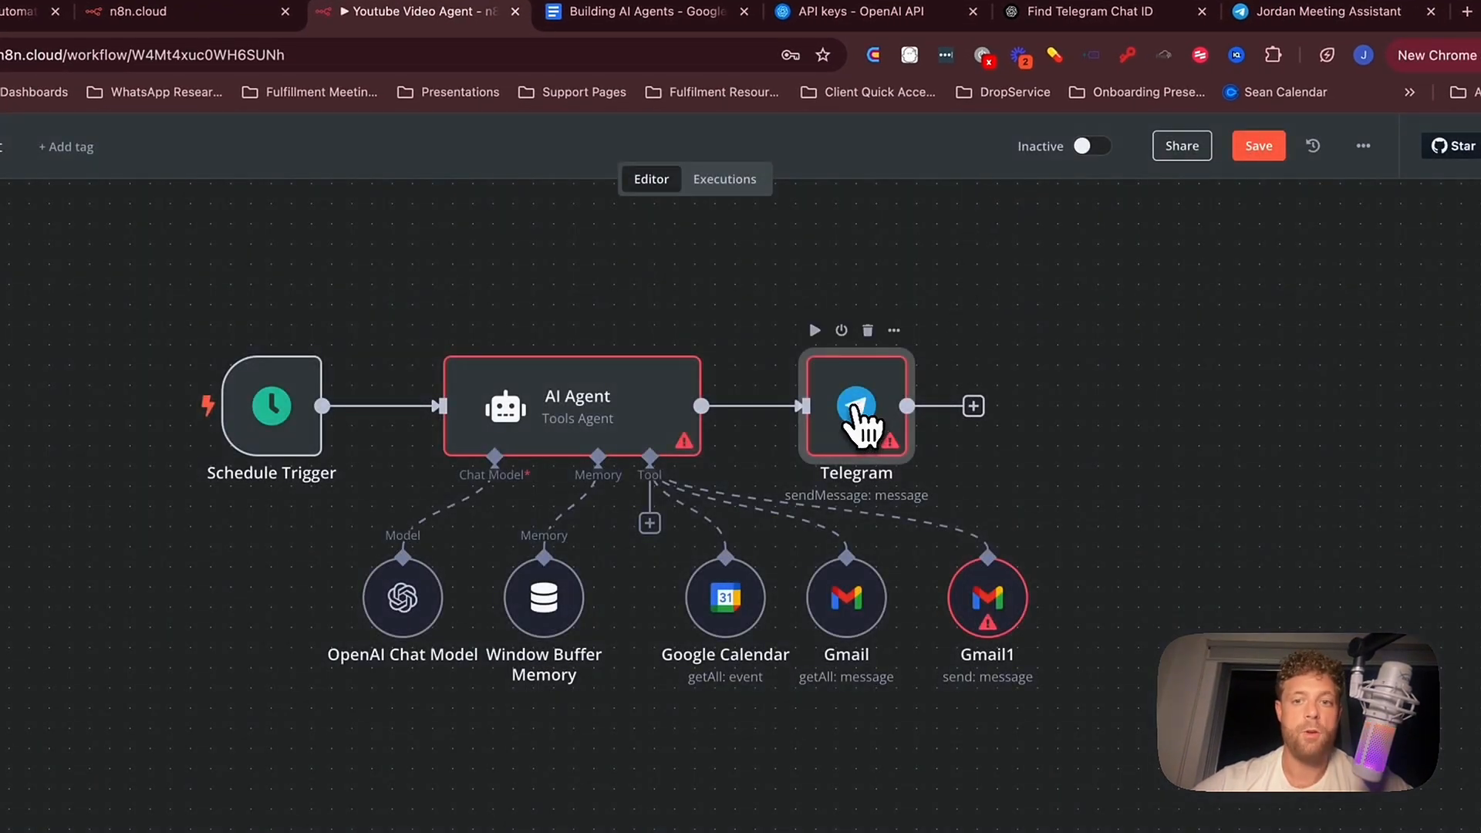
pyautogui.moveTo(854, 412); pyautogui.dragTo(952, 324)
pyautogui.click(1124, 440)
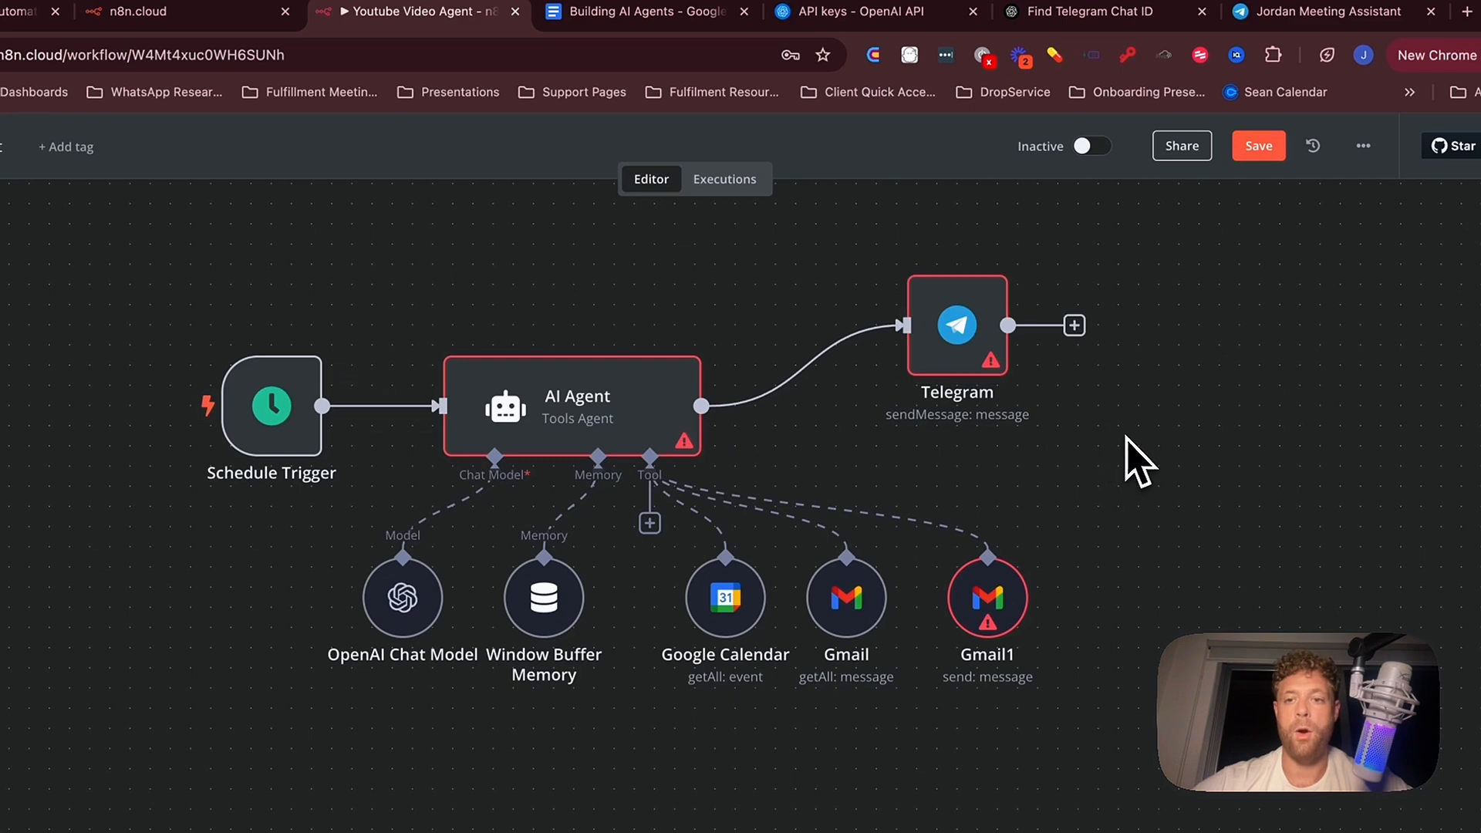
# Add an unconnected If node from the Flow category and give it a second condition row.
pyautogui.click(1411, 229)
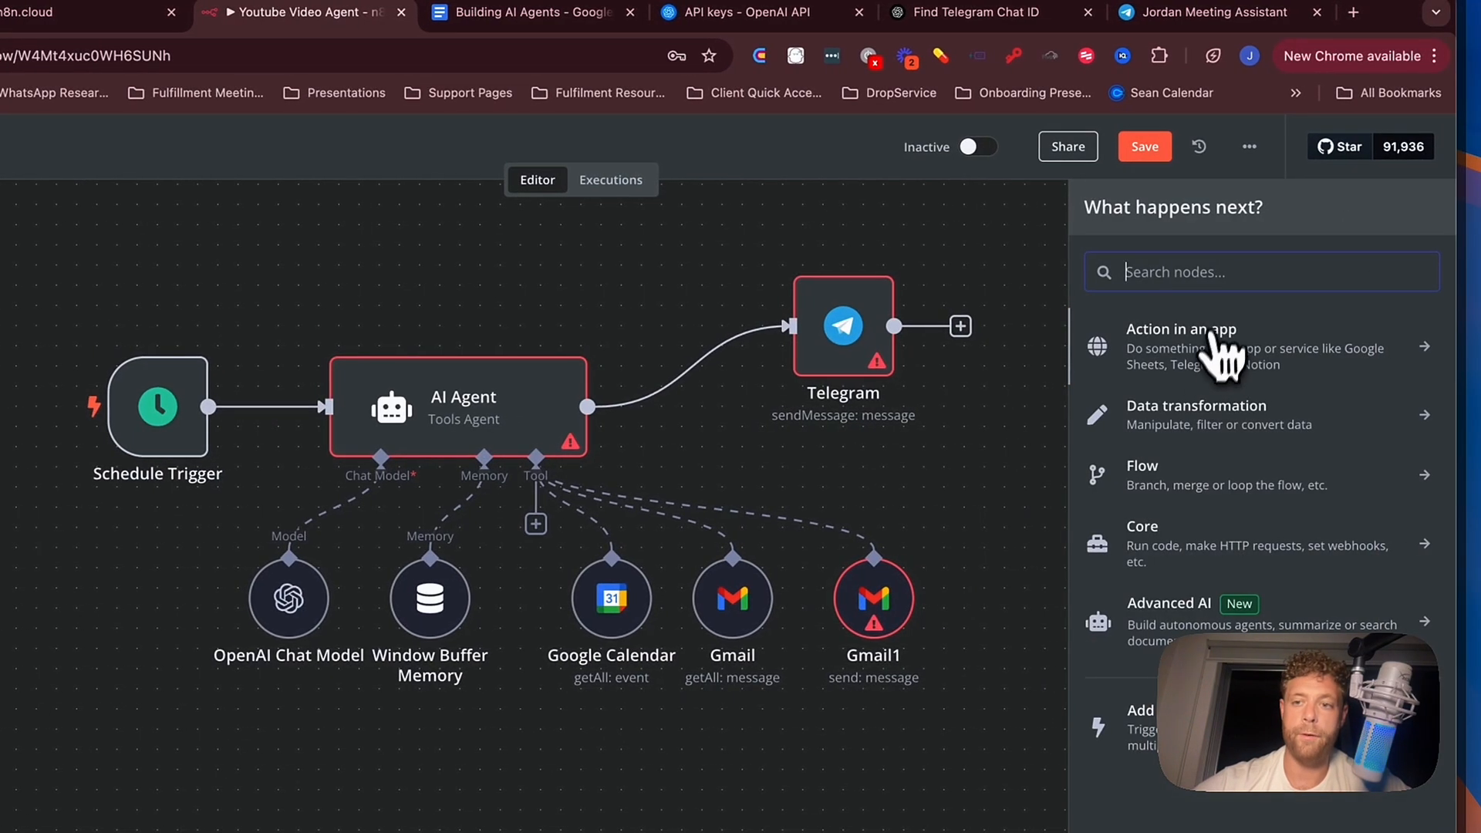
pyautogui.click(1153, 490)
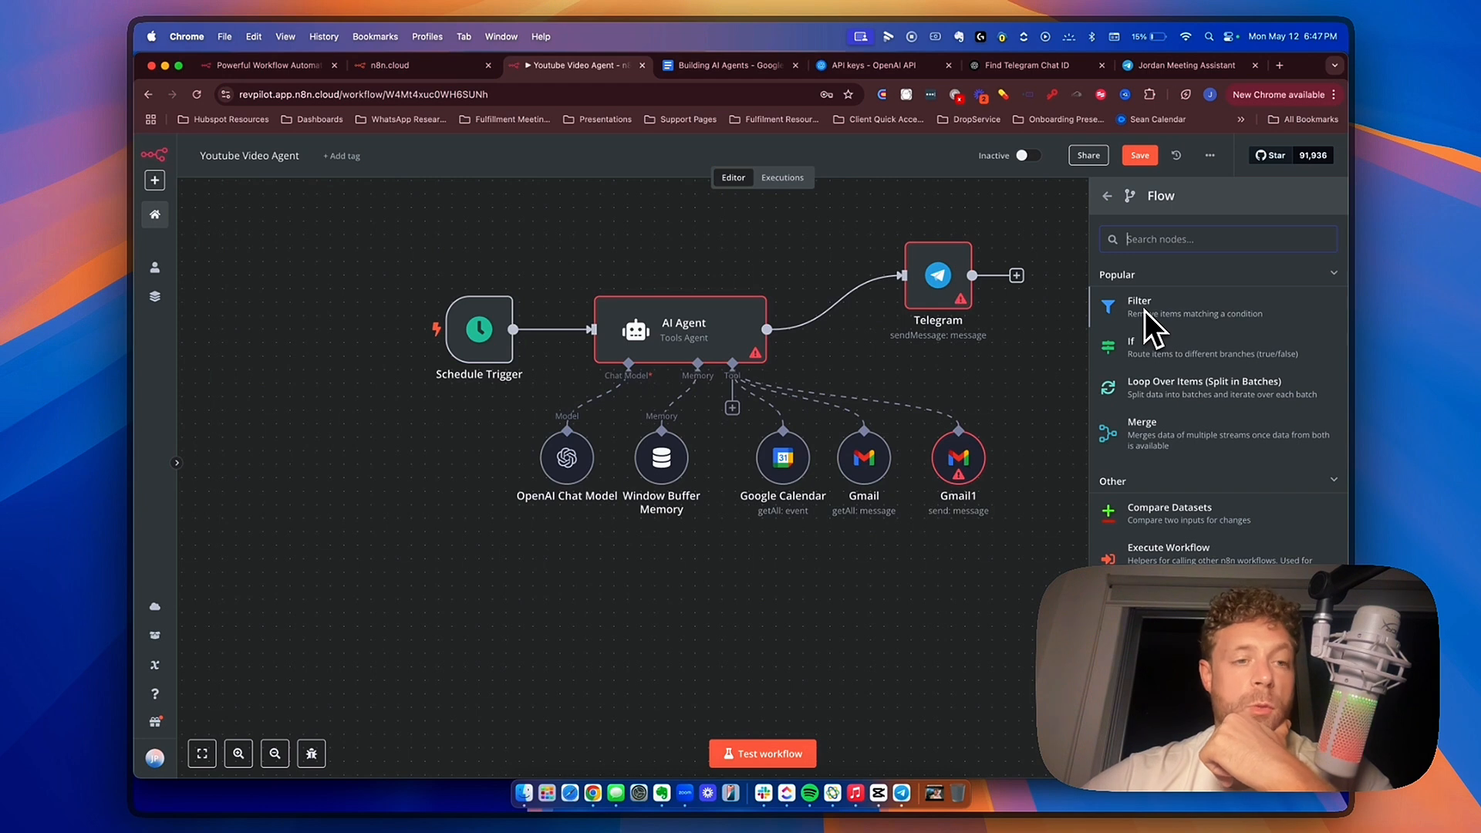
pyautogui.moveTo(853, 316)
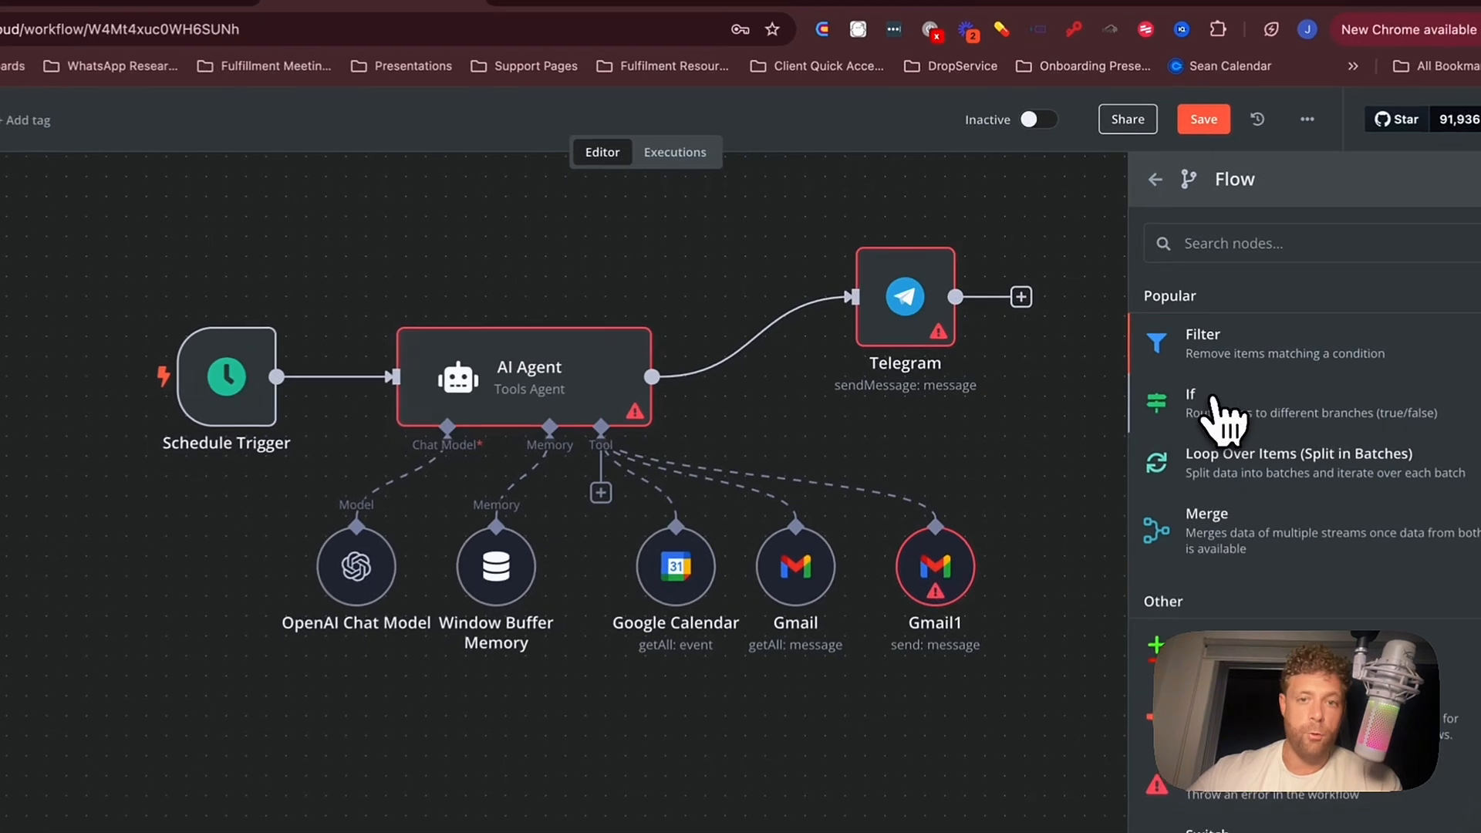
pyautogui.click(1110, 349)
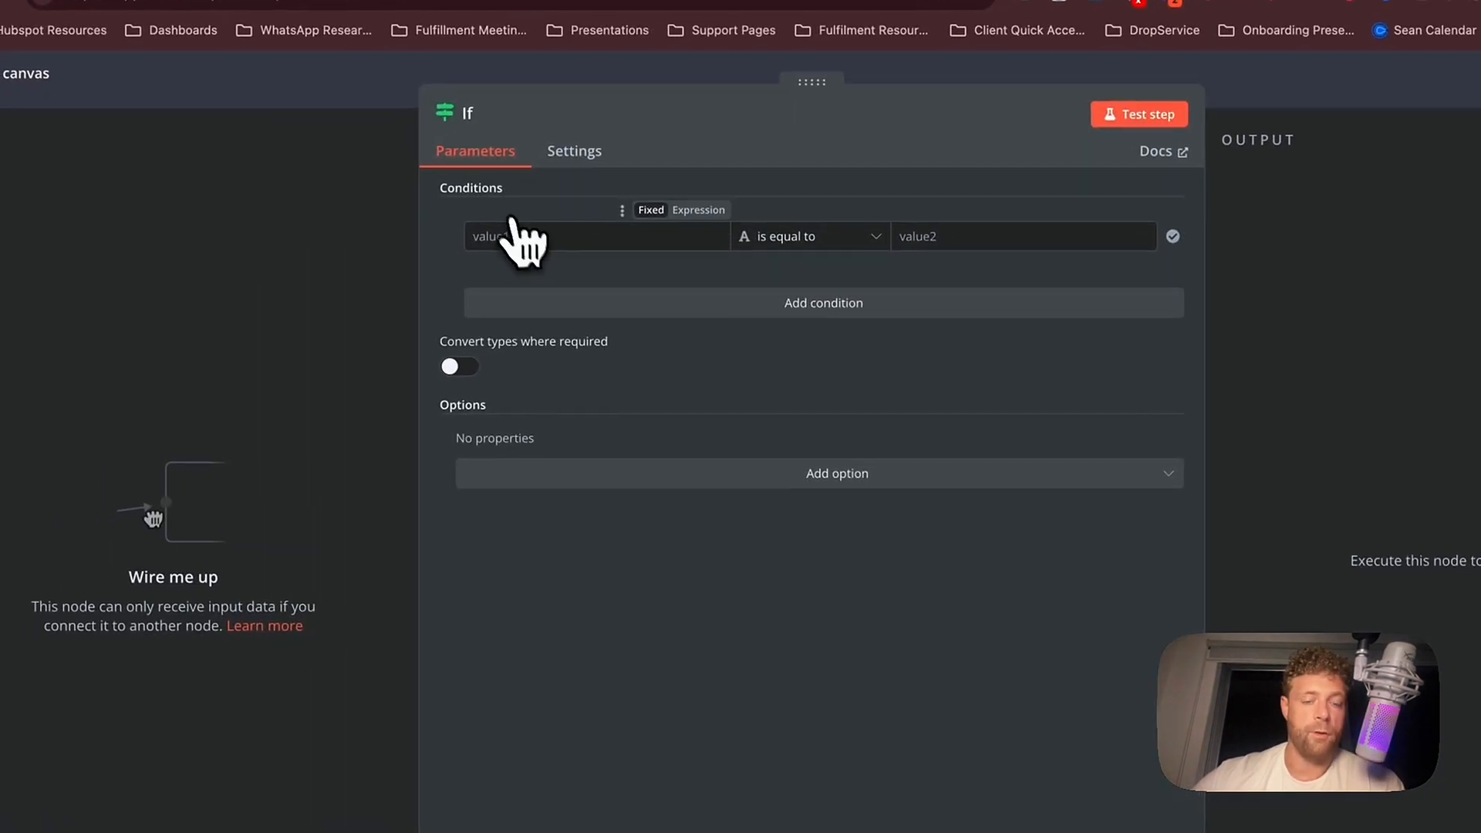
pyautogui.click(714, 302)
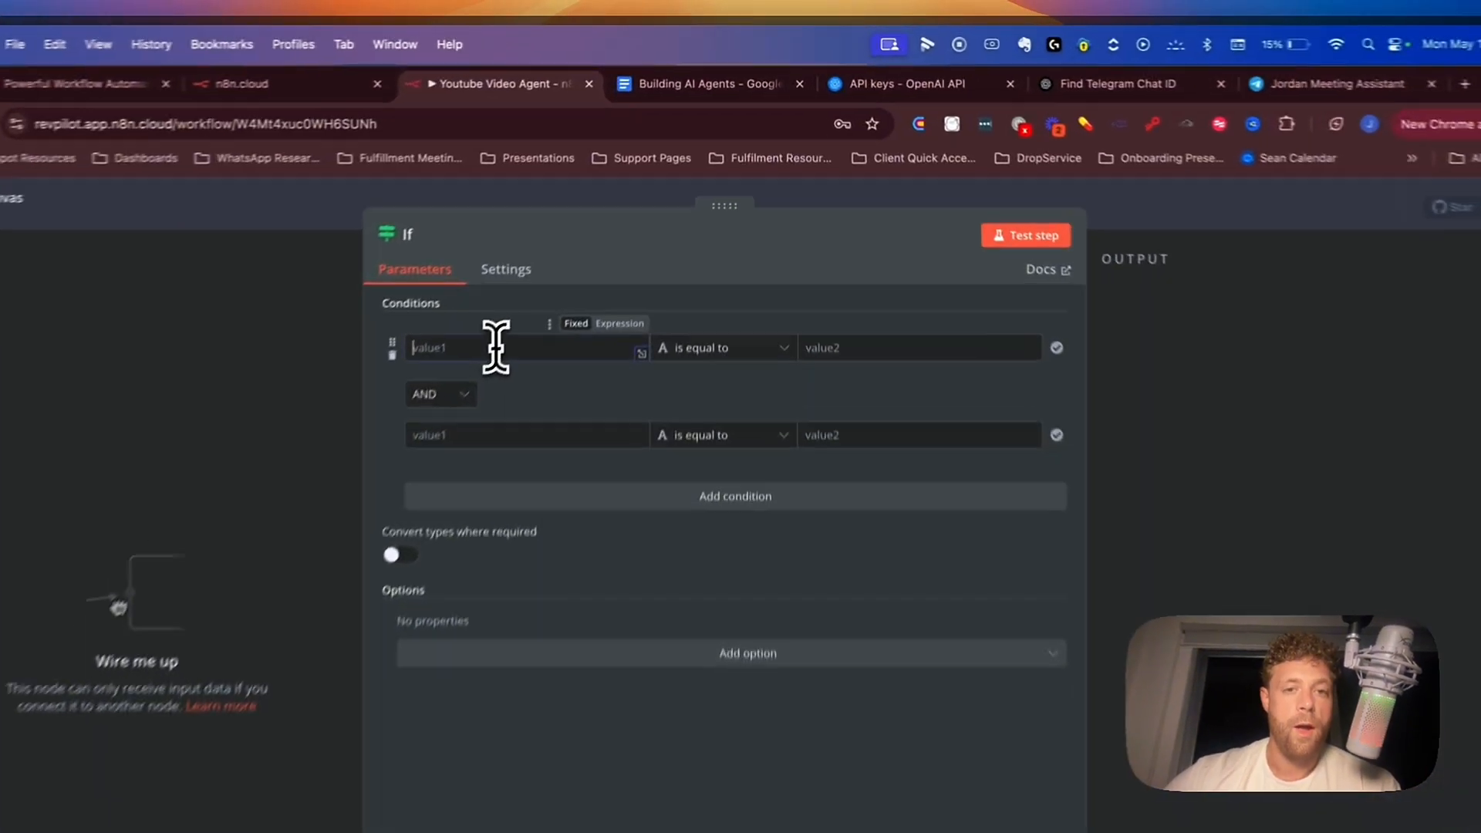
# Return to the canvas, disconnect Telegram from the AI Agent, and connect the AI Agent's output to the If node.
pyautogui.click(591, 256)
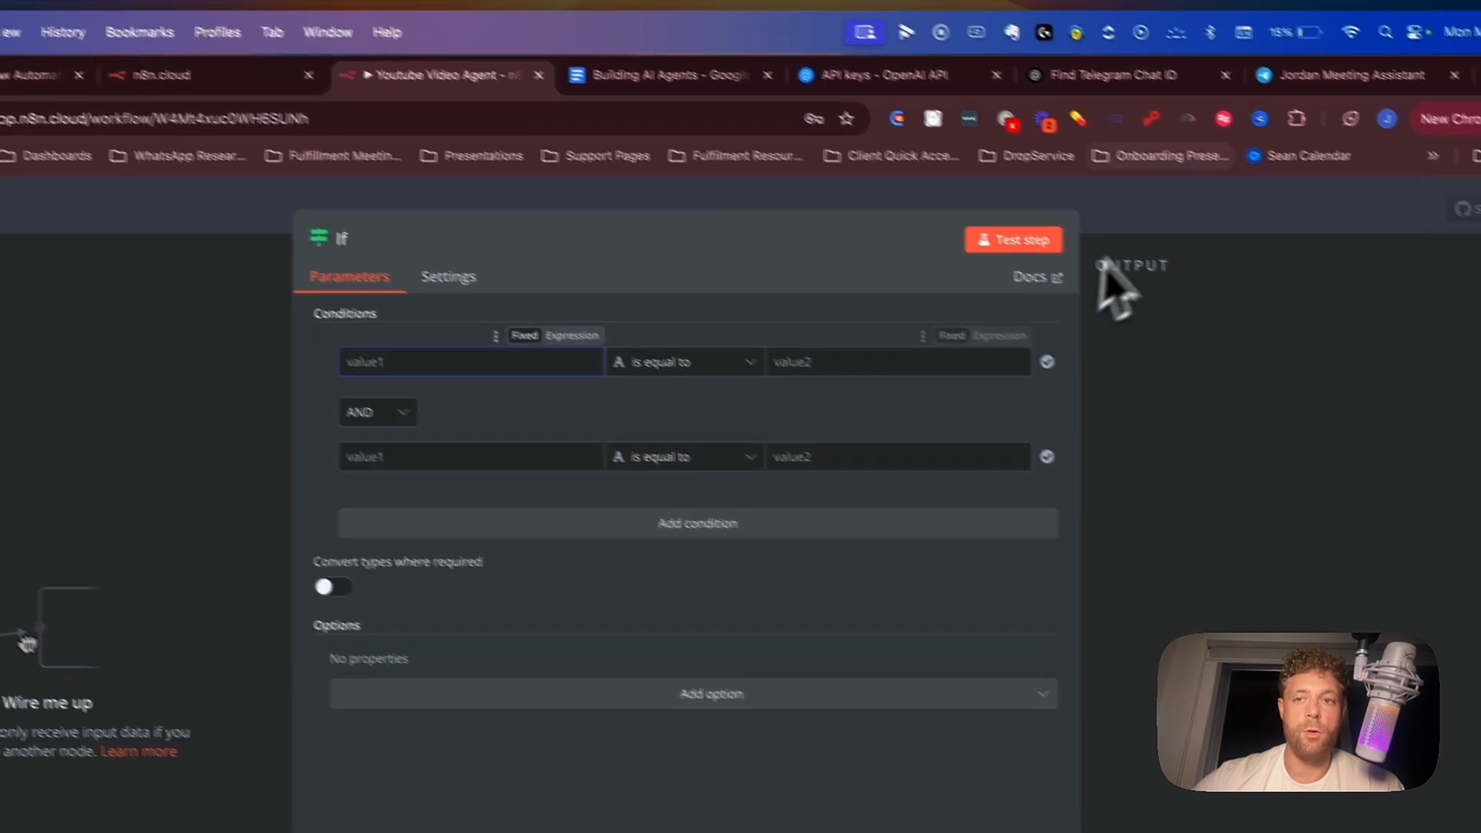
pyautogui.click(1119, 214)
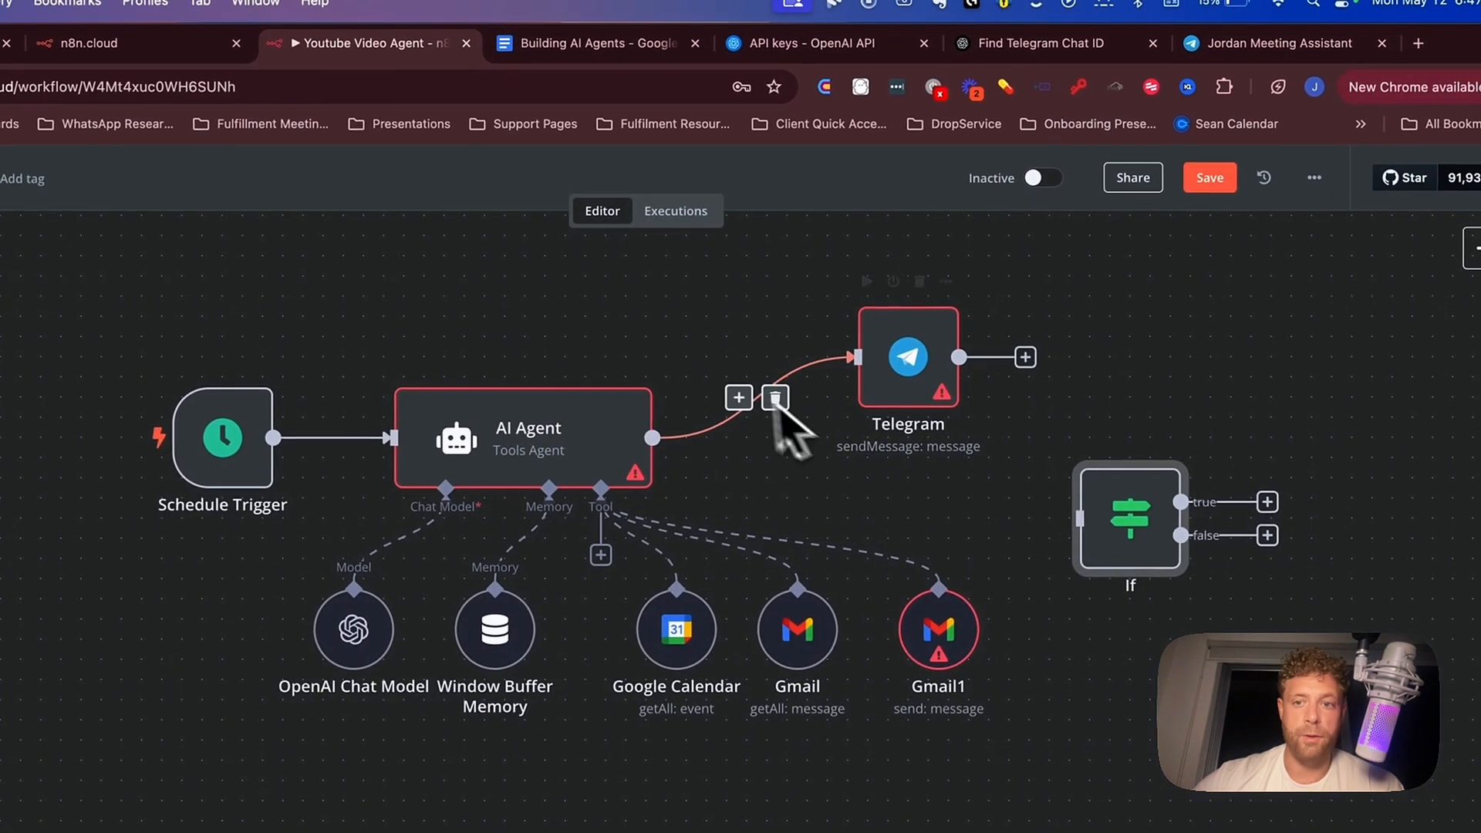
pyautogui.moveTo(1148, 539); pyautogui.dragTo(1092, 536)
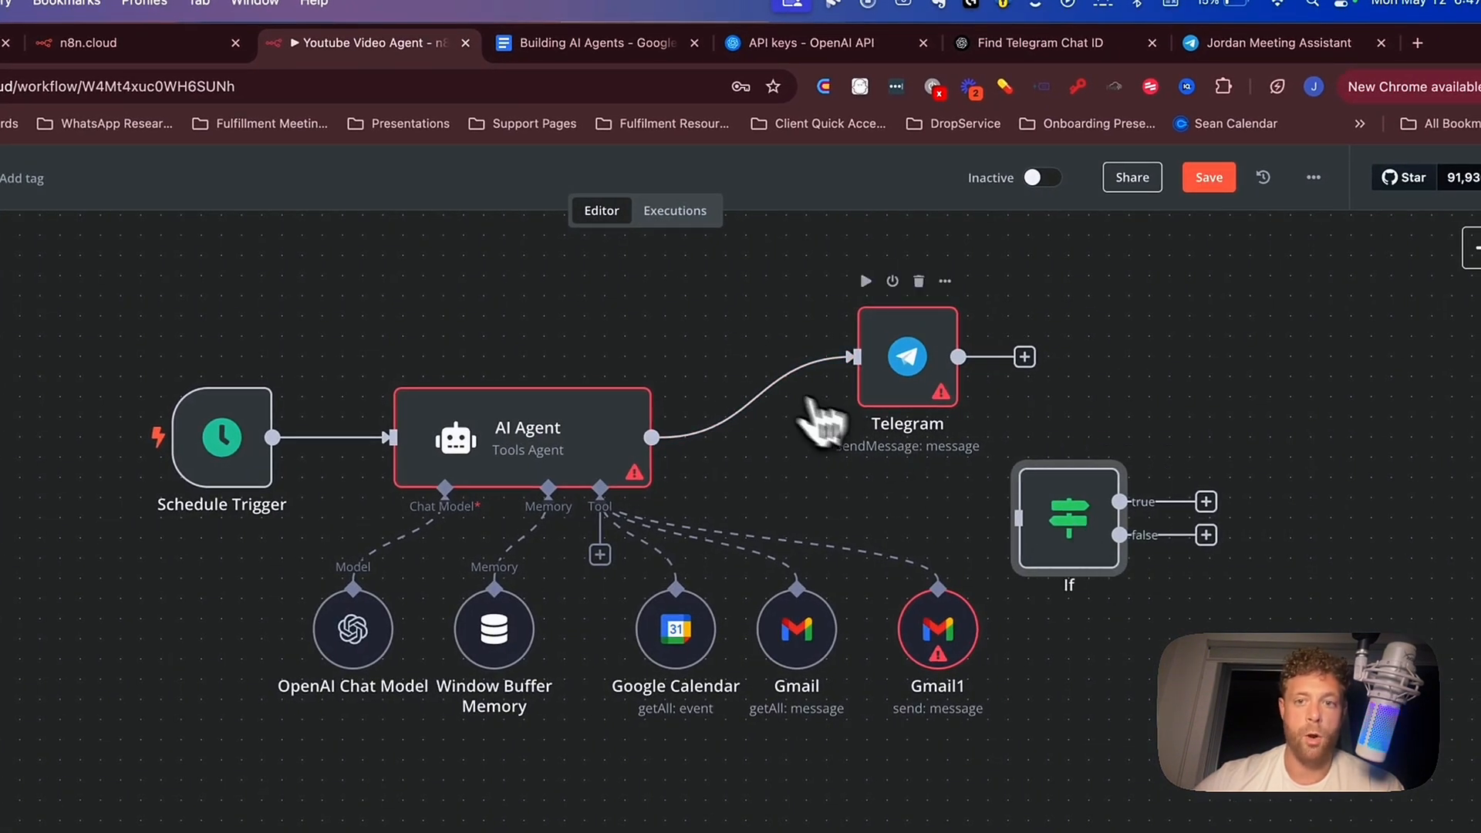
pyautogui.moveTo(771, 401)
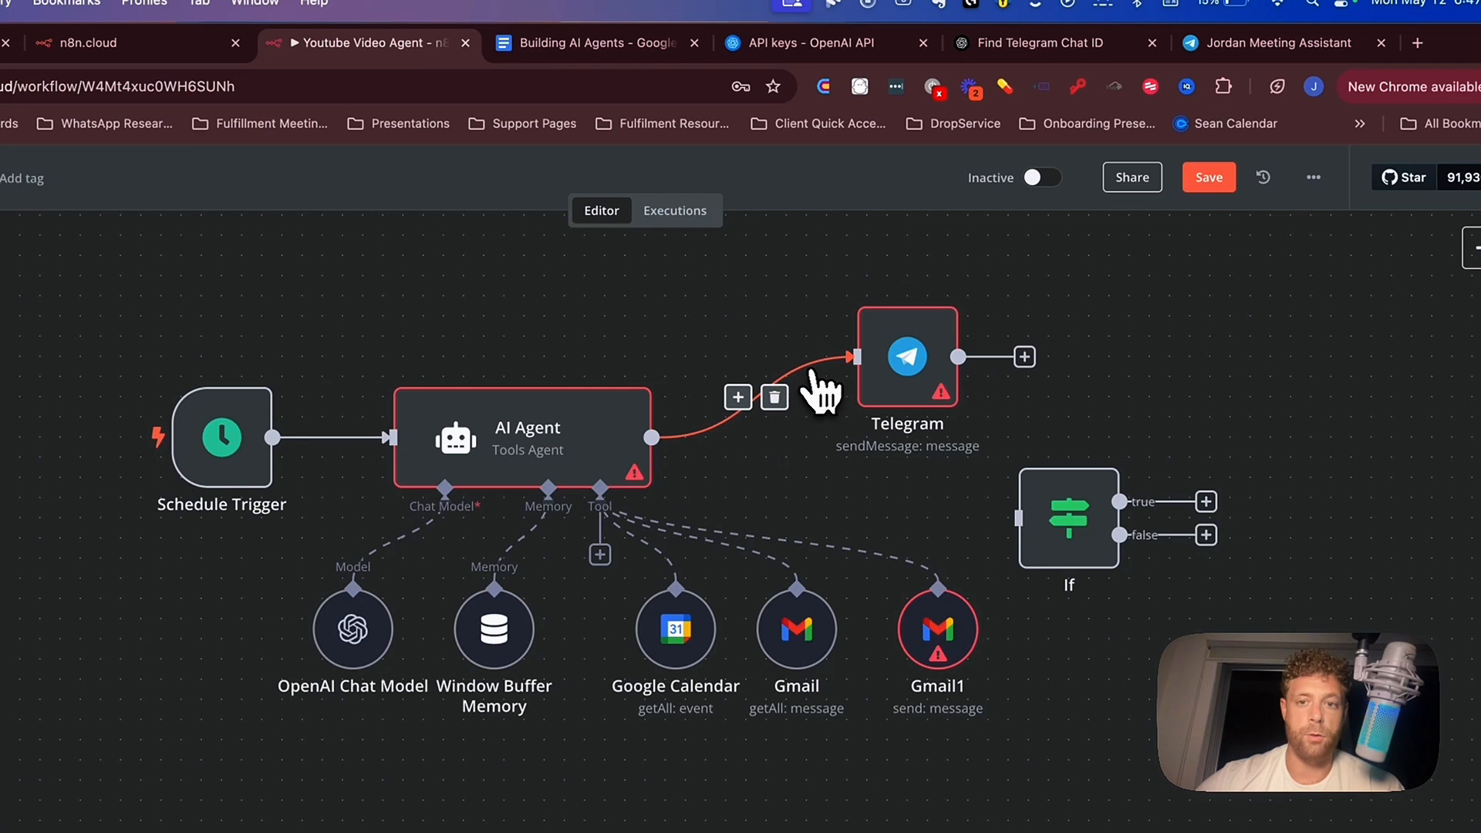
pyautogui.click(775, 396)
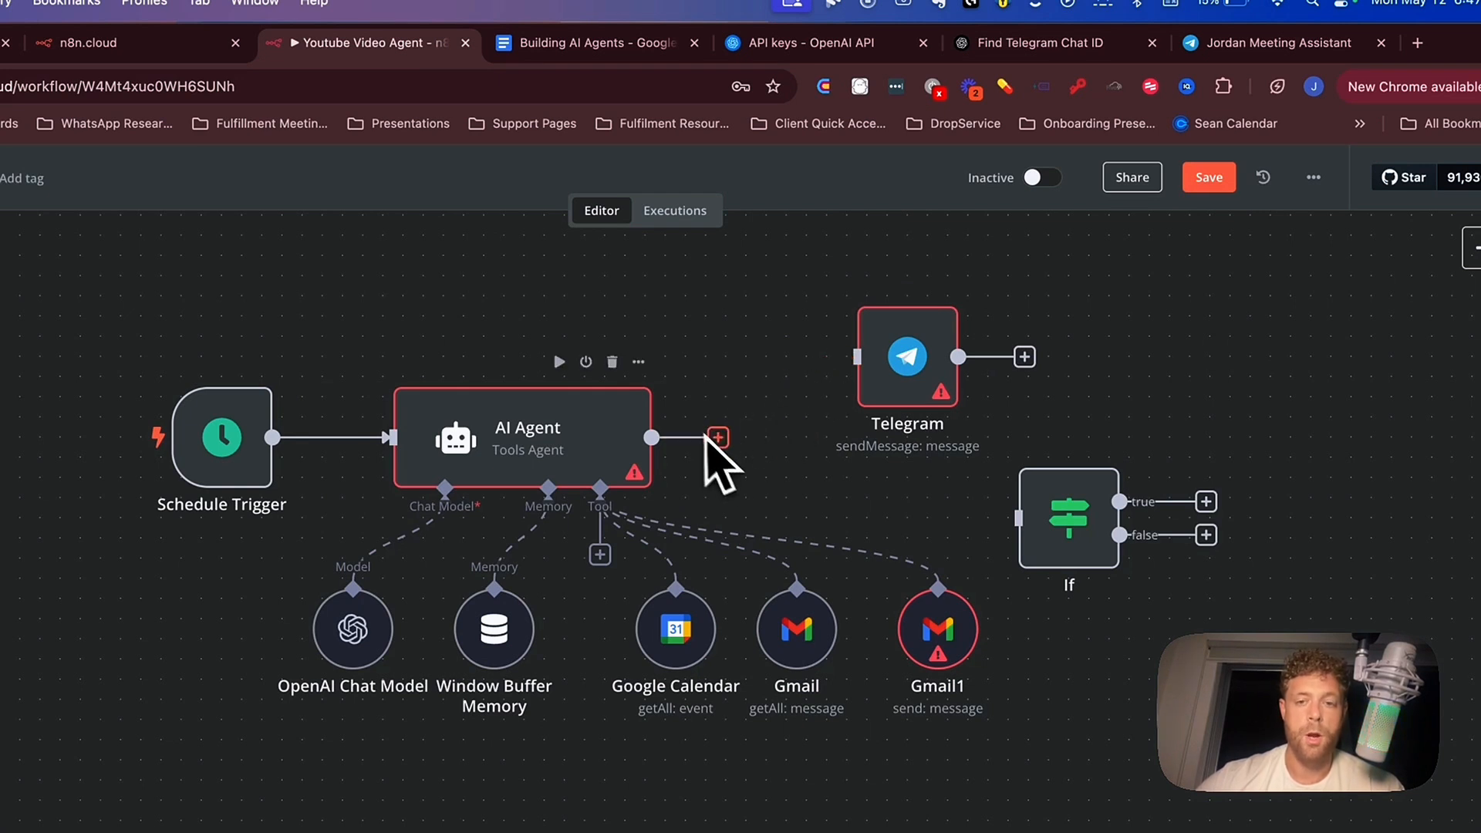
pyautogui.moveTo(717, 438); pyautogui.dragTo(1072, 544)
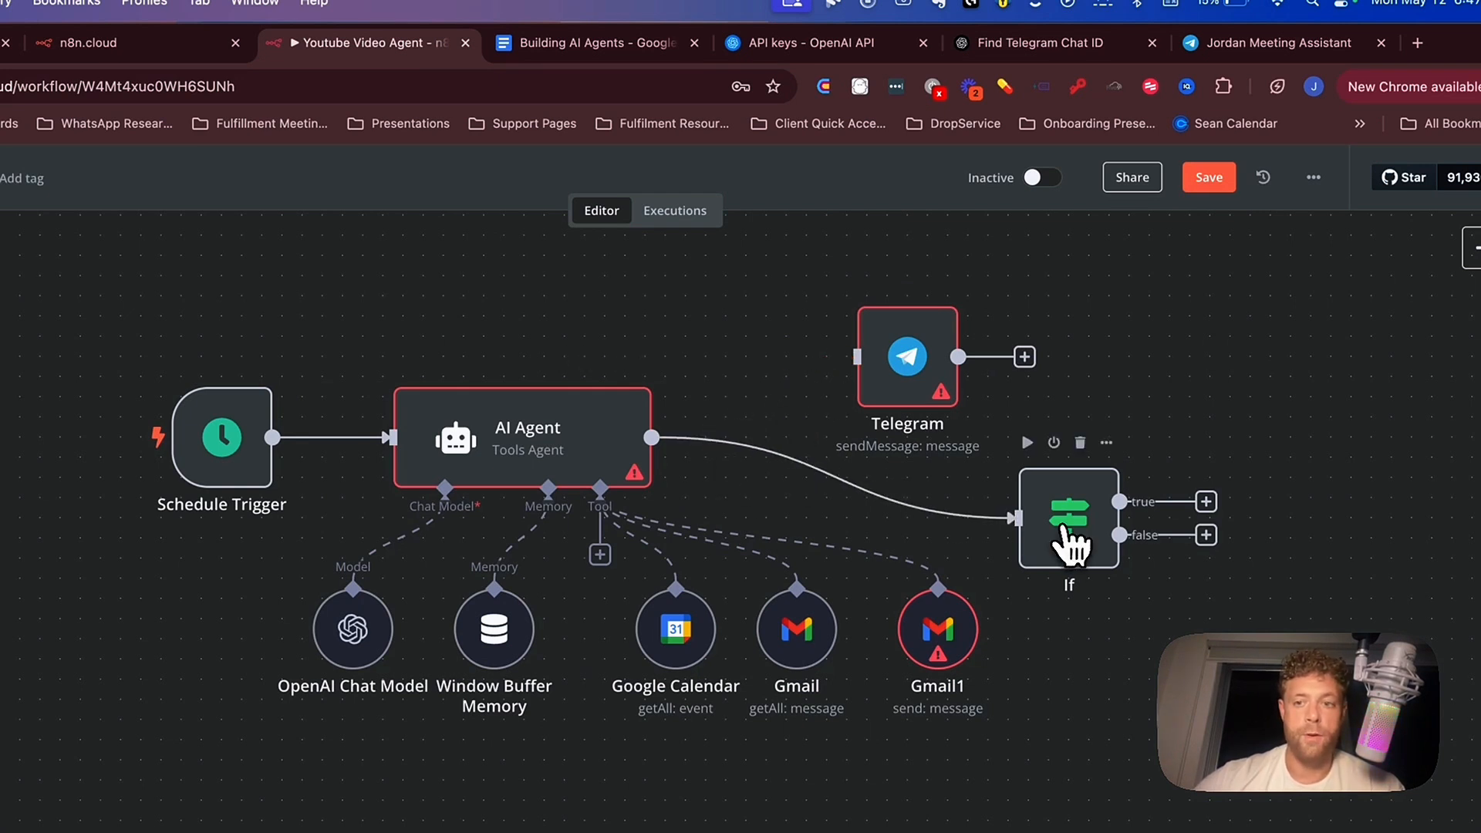
# Place the If node between the AI Agent and Telegram, and connect its true output to the Telegram node.
pyautogui.moveTo(934, 382); pyautogui.dragTo(1156, 382)
pyautogui.moveTo(1067, 498); pyautogui.dragTo(825, 416)
pyautogui.moveTo(964, 432); pyautogui.dragTo(1130, 358)
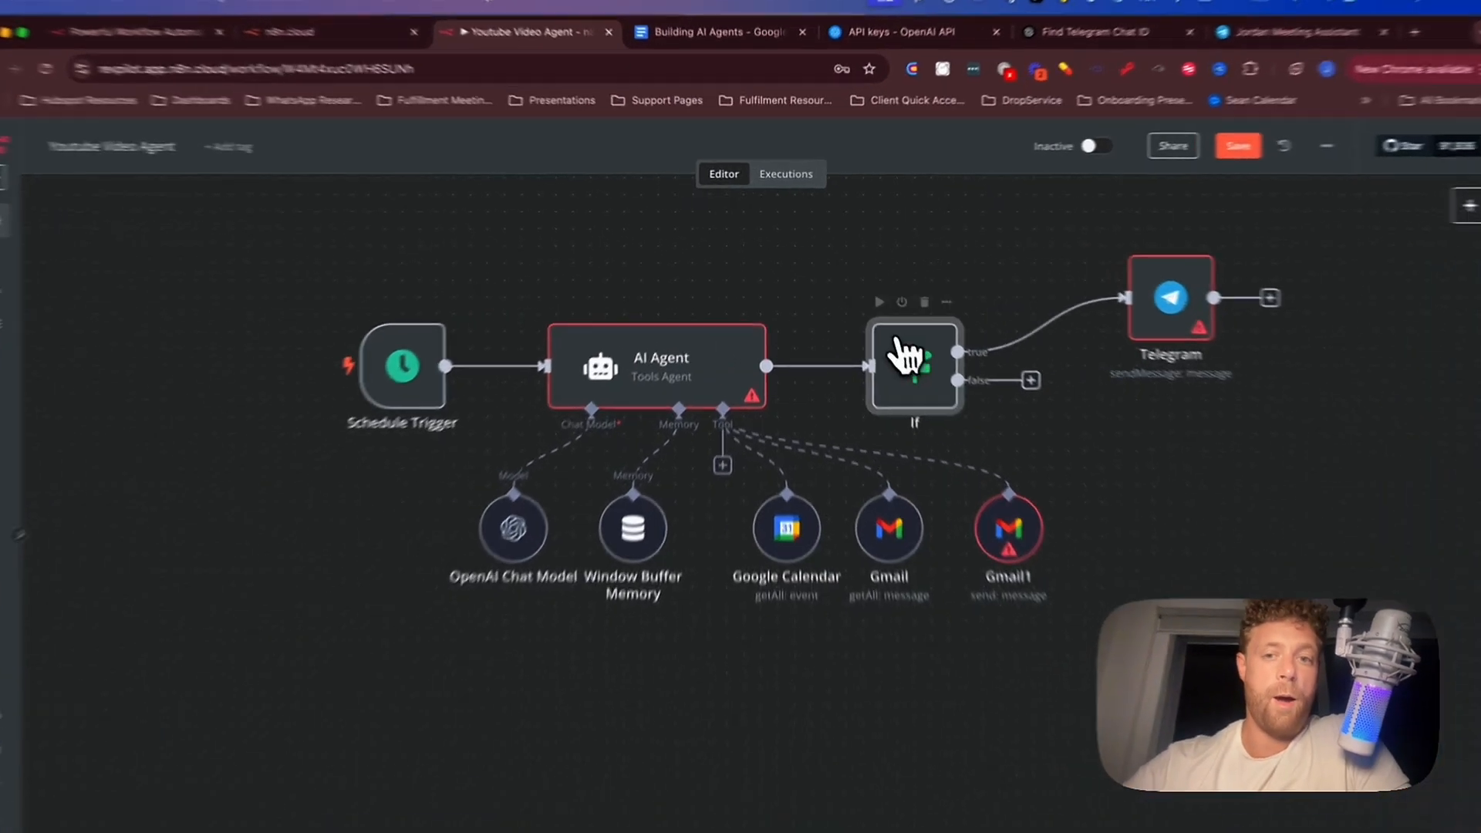
# Leave the If conditions empty, delete the If node, and move Telegram closer to the AI Agent on the same row.
pyautogui.doubleClick(909, 356)
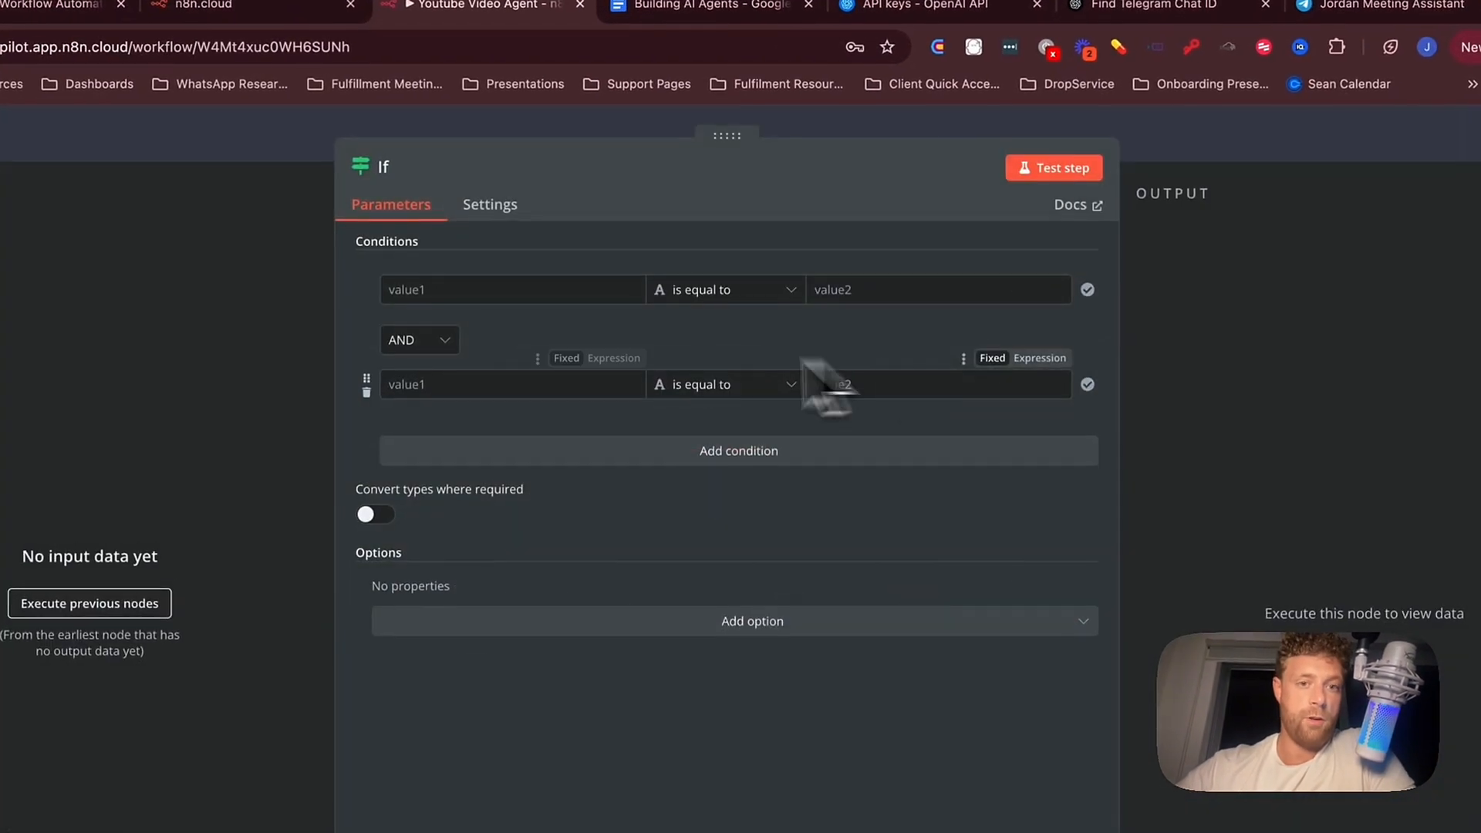
pyautogui.click(479, 289)
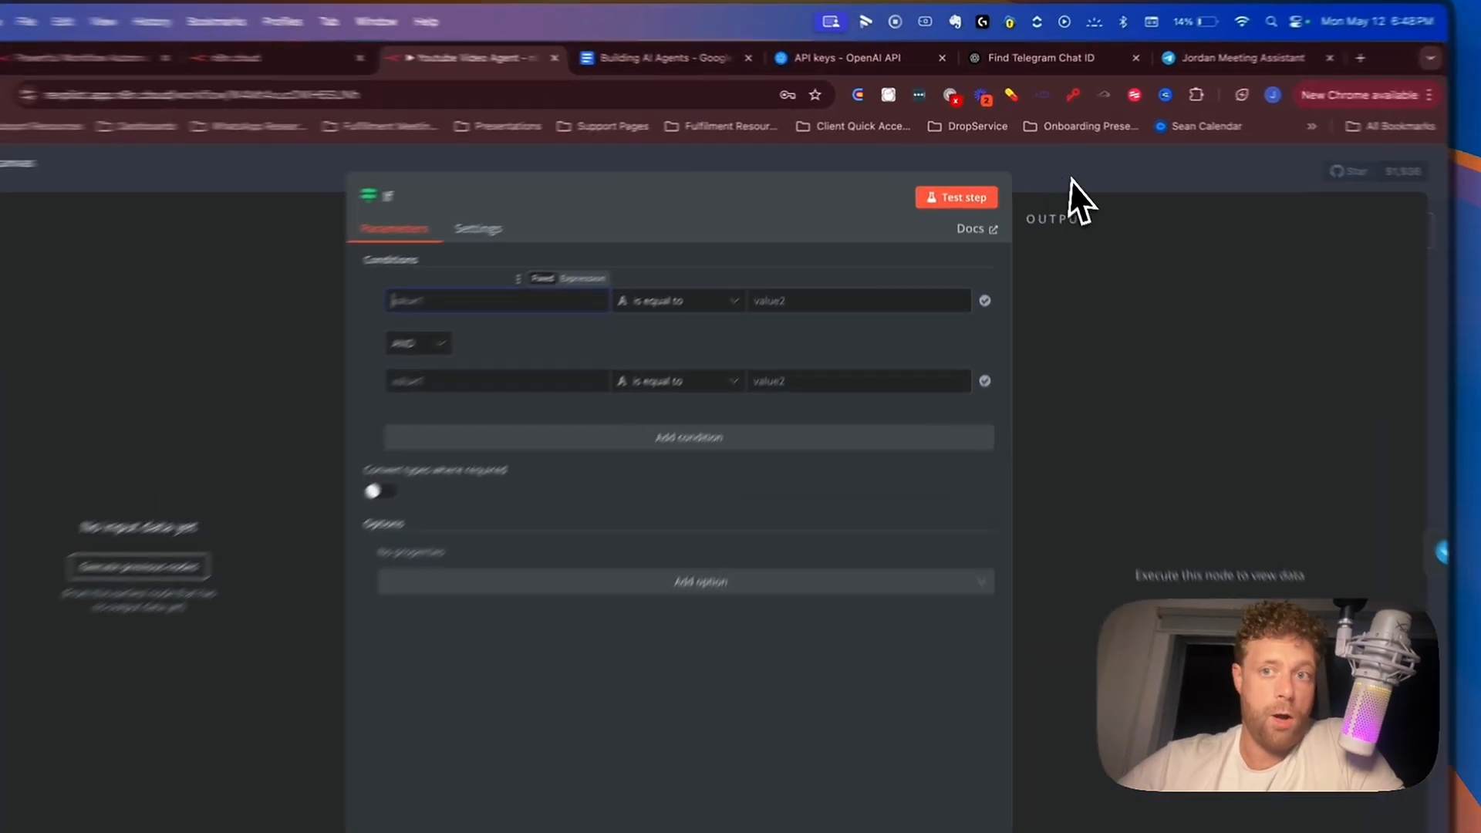
pyautogui.click(1048, 159)
pyautogui.press('Delete')
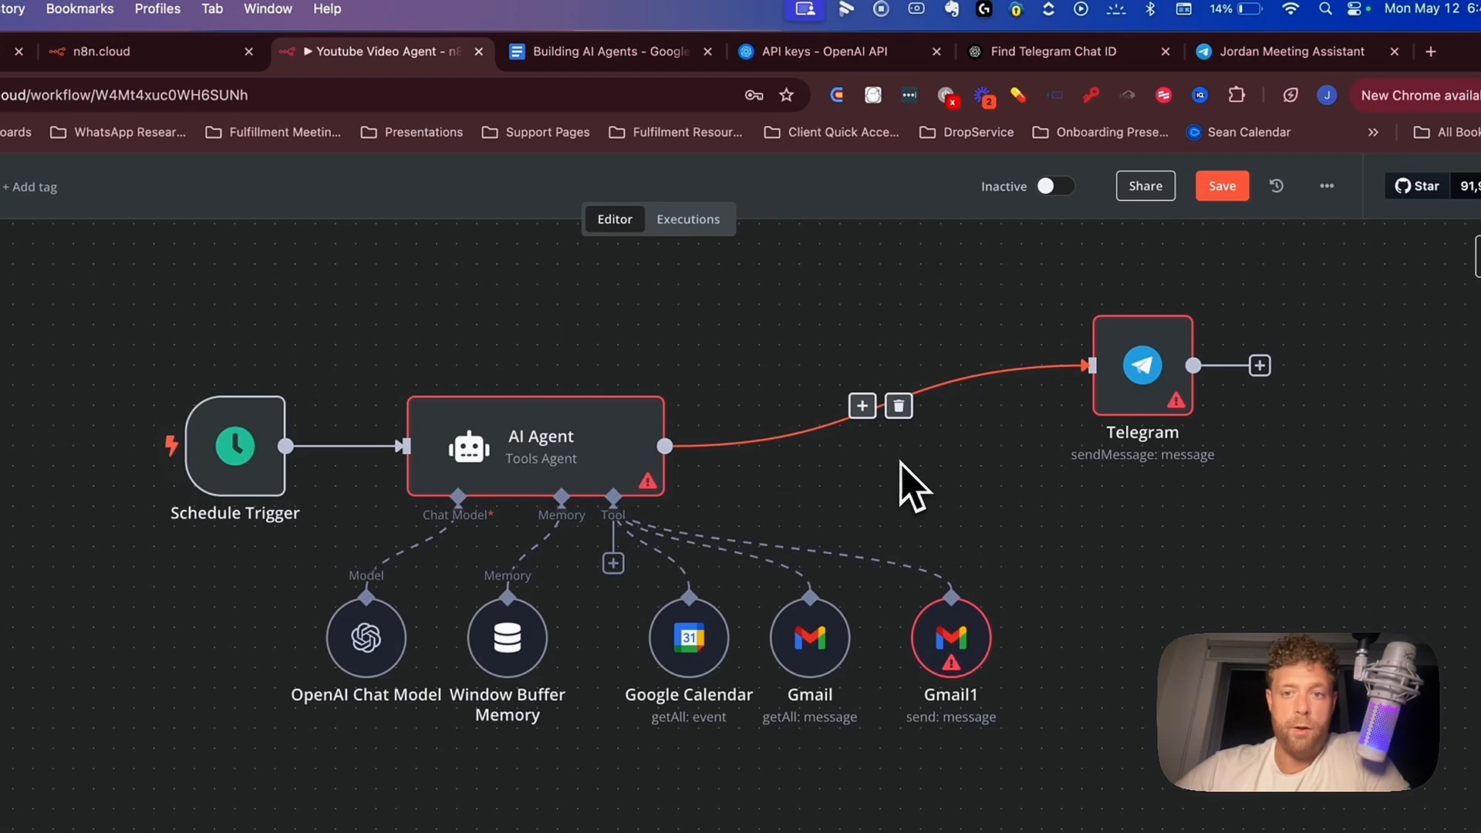
pyautogui.moveTo(1141, 369); pyautogui.dragTo(899, 438)
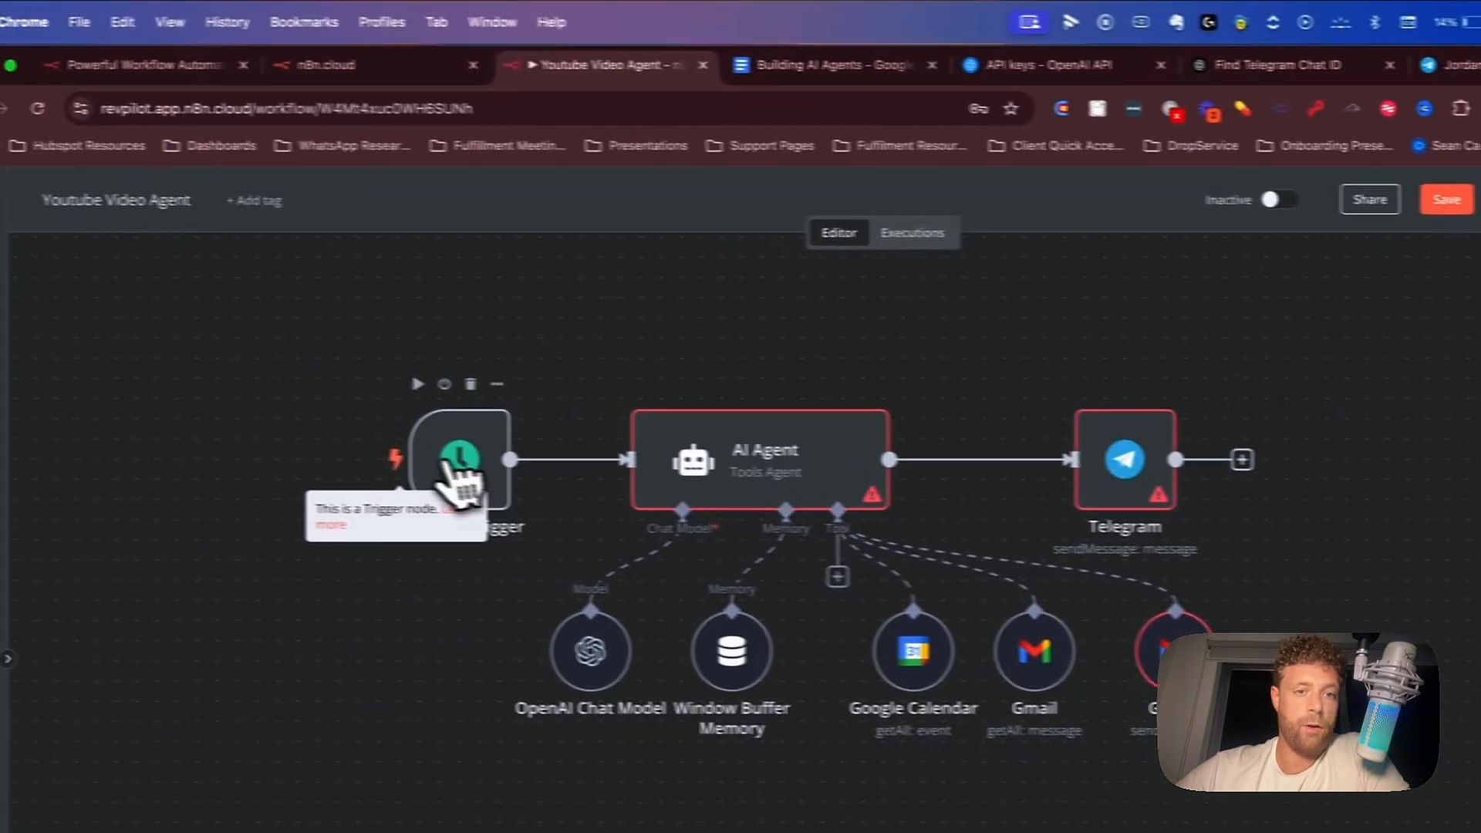
# Test the Schedule Trigger node on its own to generate input data for the AI Agent.
pyautogui.doubleClick(455, 472)
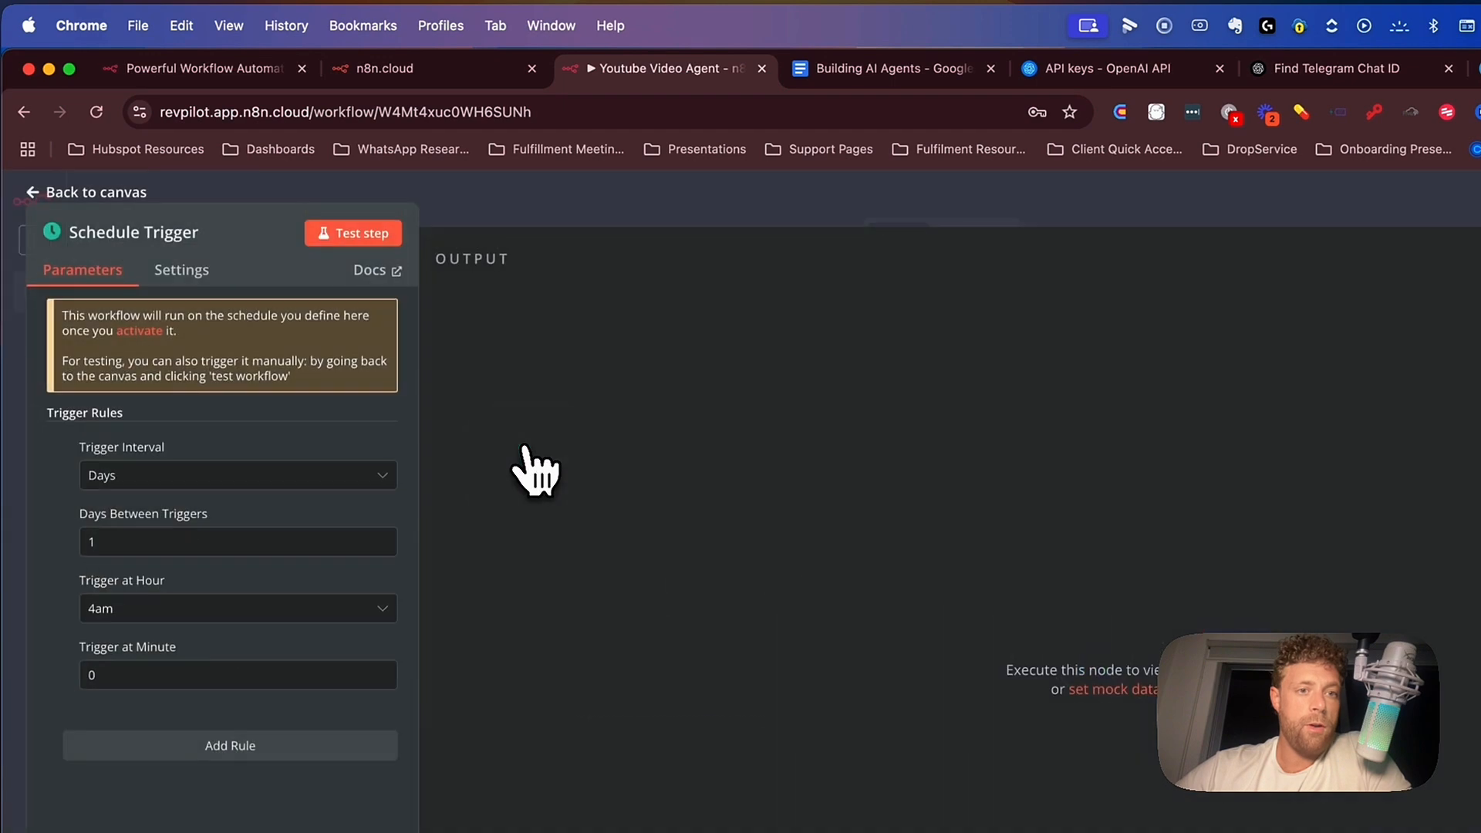
pyautogui.click(339, 236)
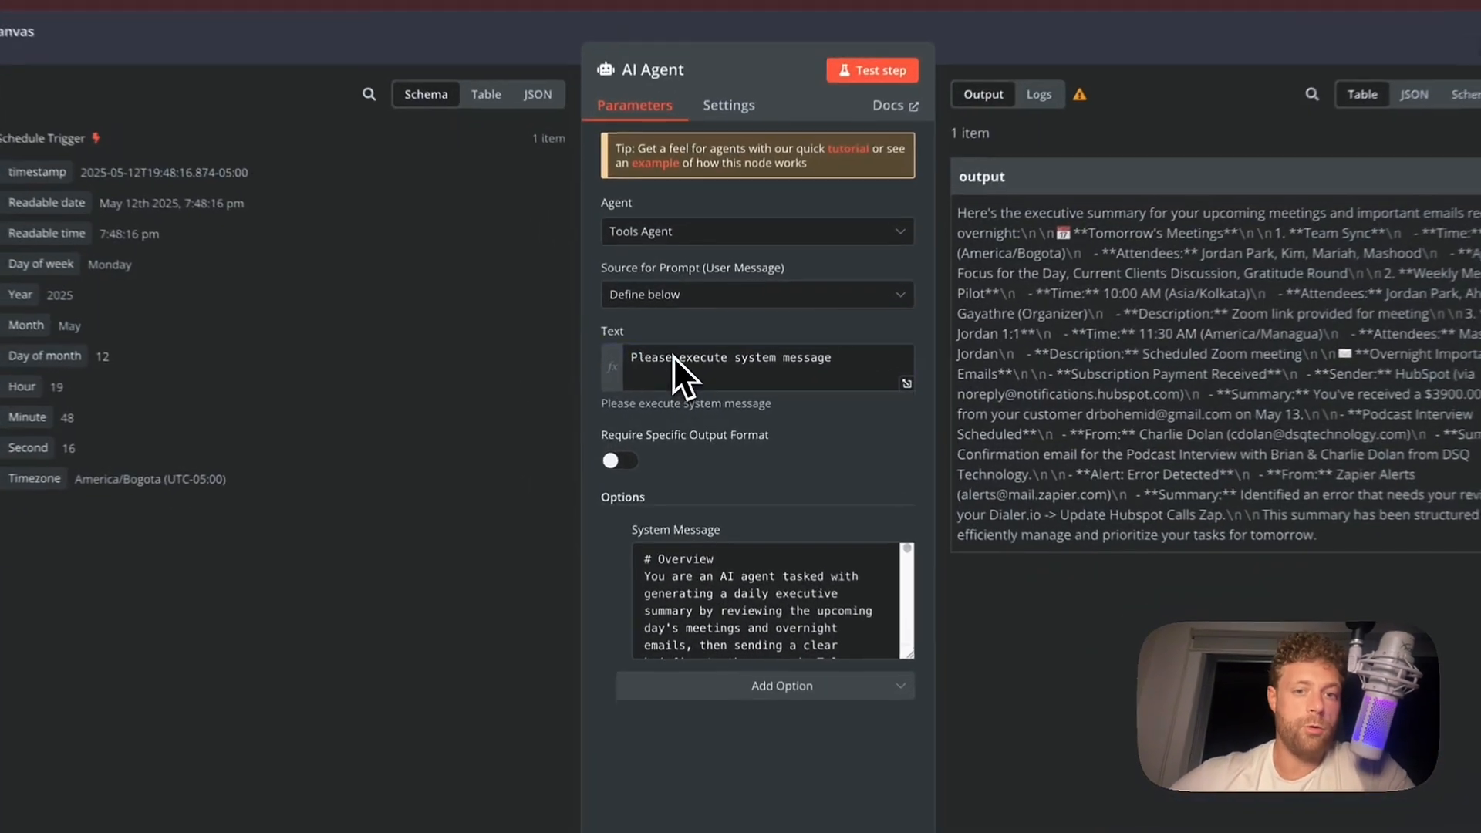
# Examine the AI Agent's user prompt text and read through its system message, then return to the canvas.
pyautogui.tripleClick(699, 378)
pyautogui.click(735, 324)
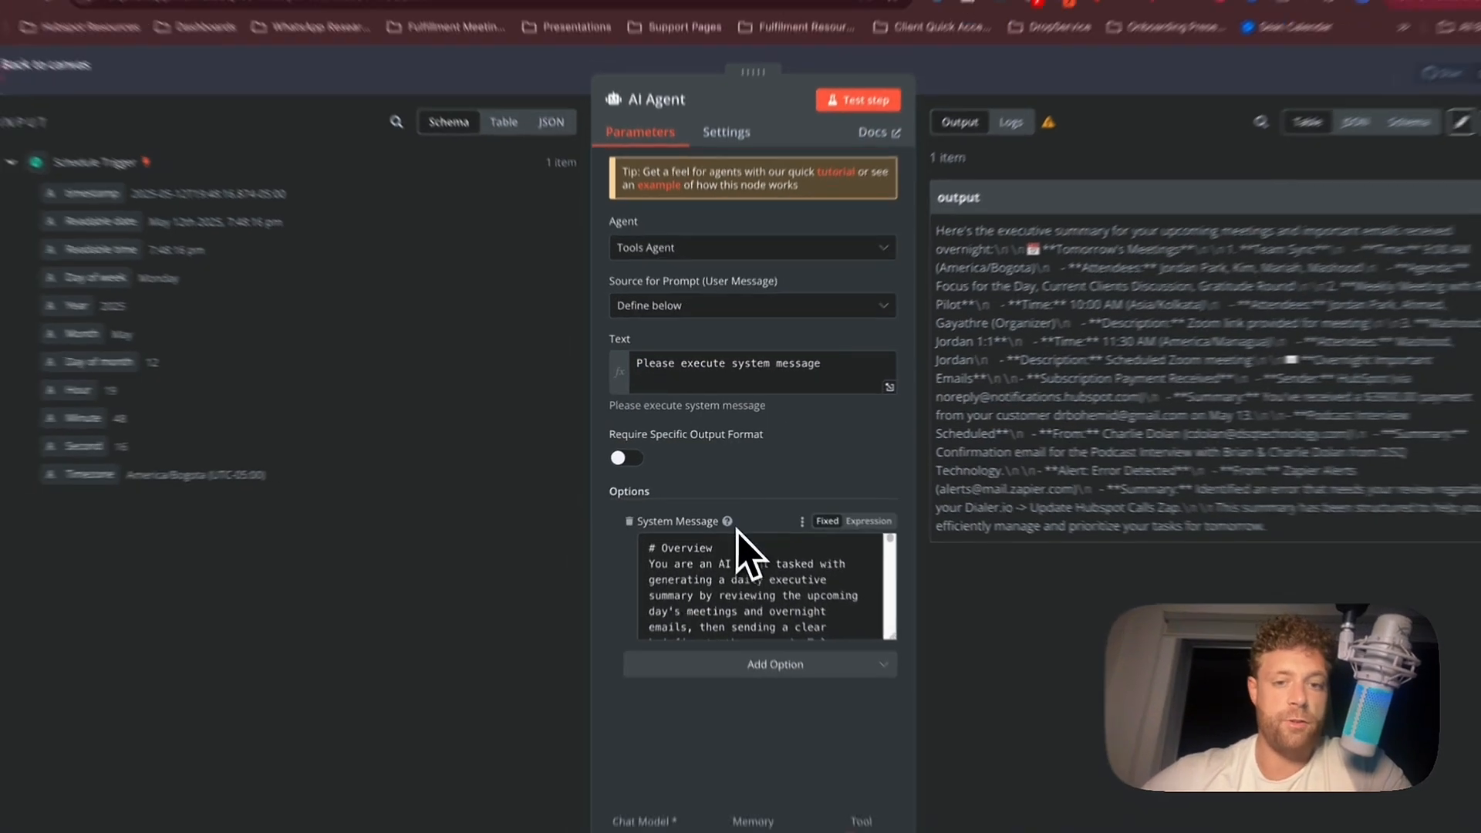
pyautogui.scroll(-5, 723, 628)
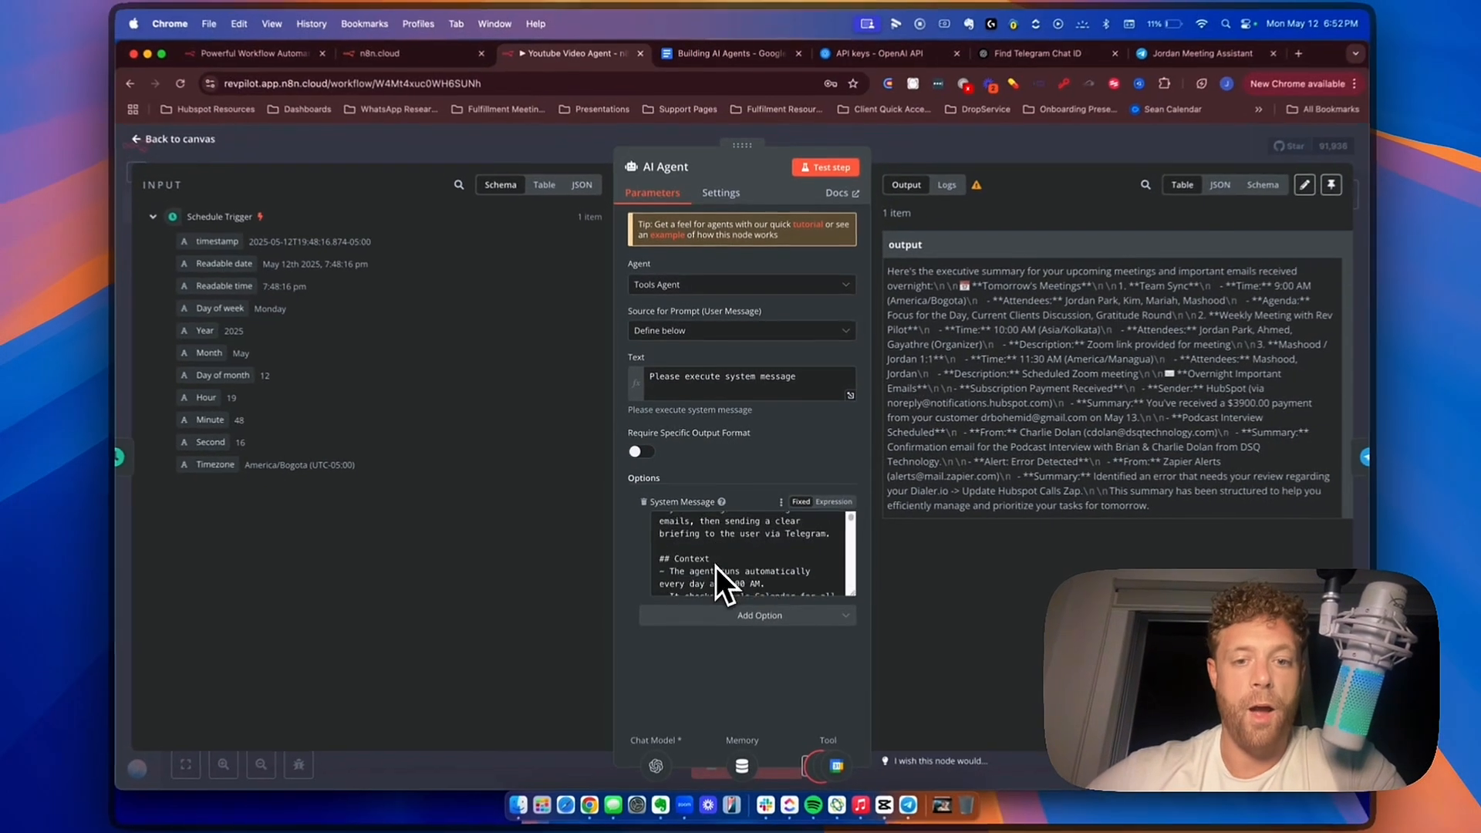
pyautogui.scroll(-5, 715, 562)
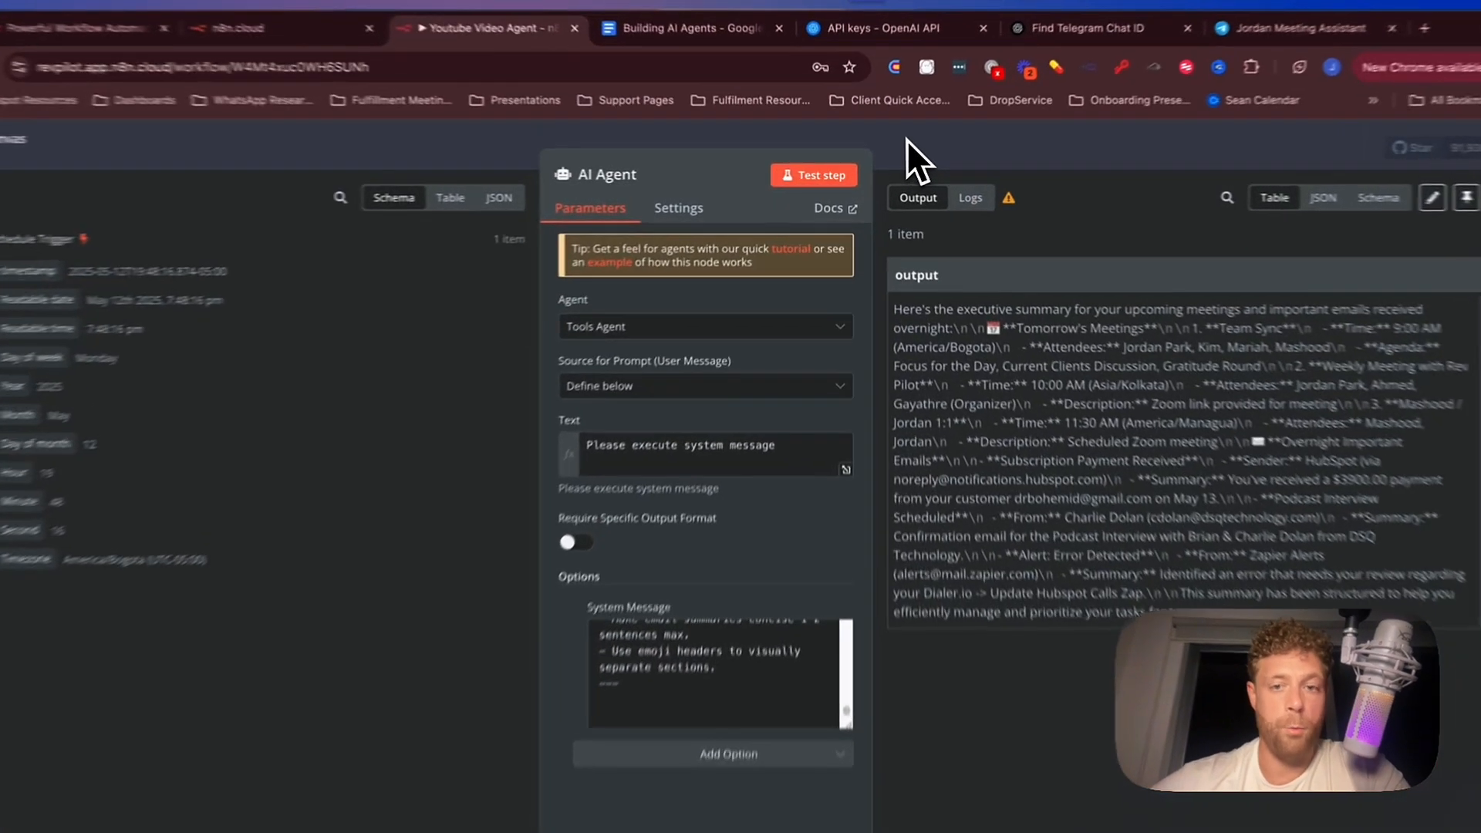
pyautogui.click(894, 151)
# Shift the OpenAI Chat Model, Window Buffer Memory and Google Calendar nodes farther left beneath the AI Agent.
pyautogui.moveTo(449, 552); pyautogui.dragTo(370, 551)
pyautogui.click(592, 557)
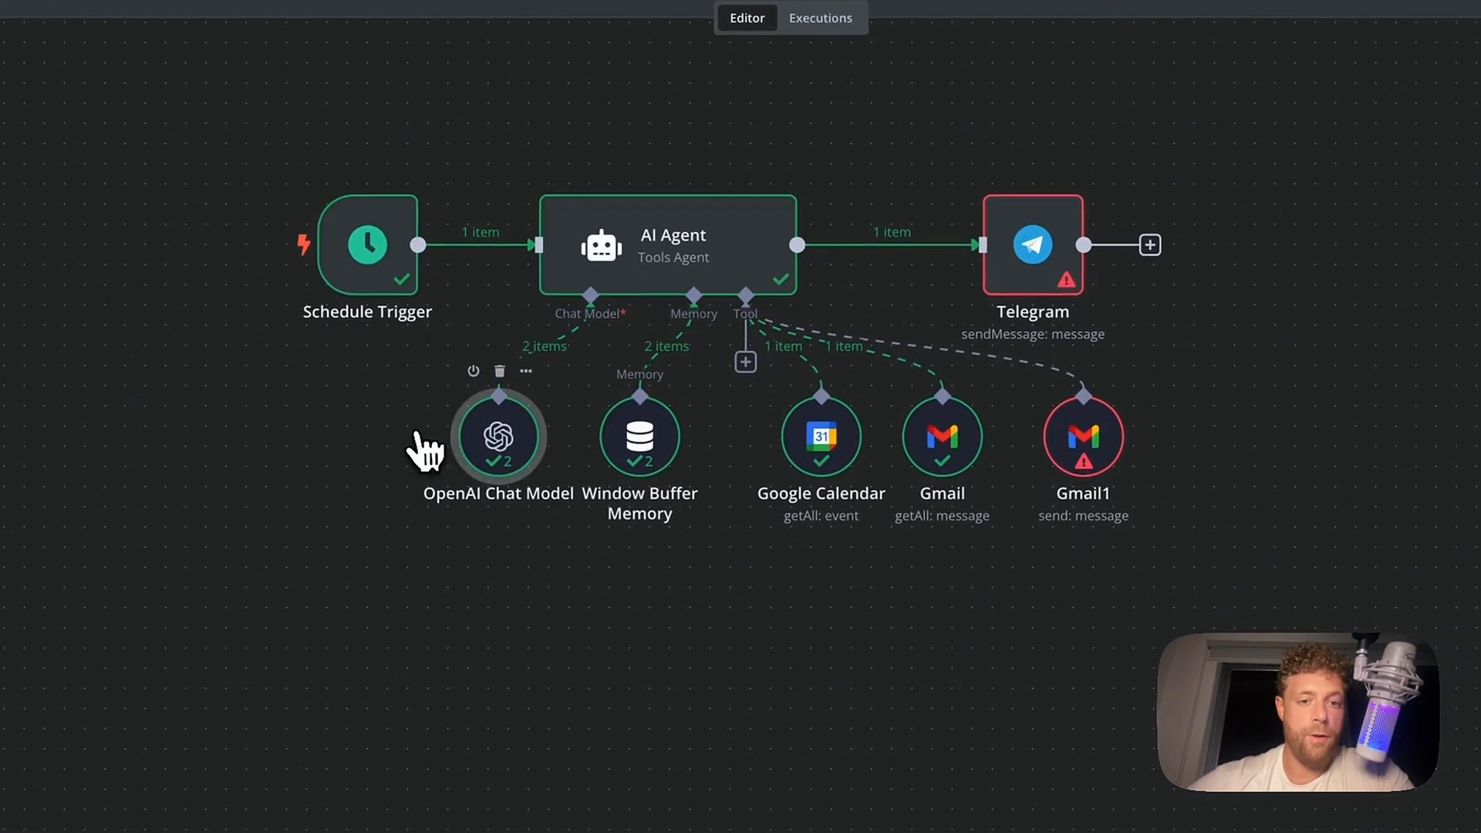
pyautogui.moveTo(644, 442); pyautogui.dragTo(539, 433)
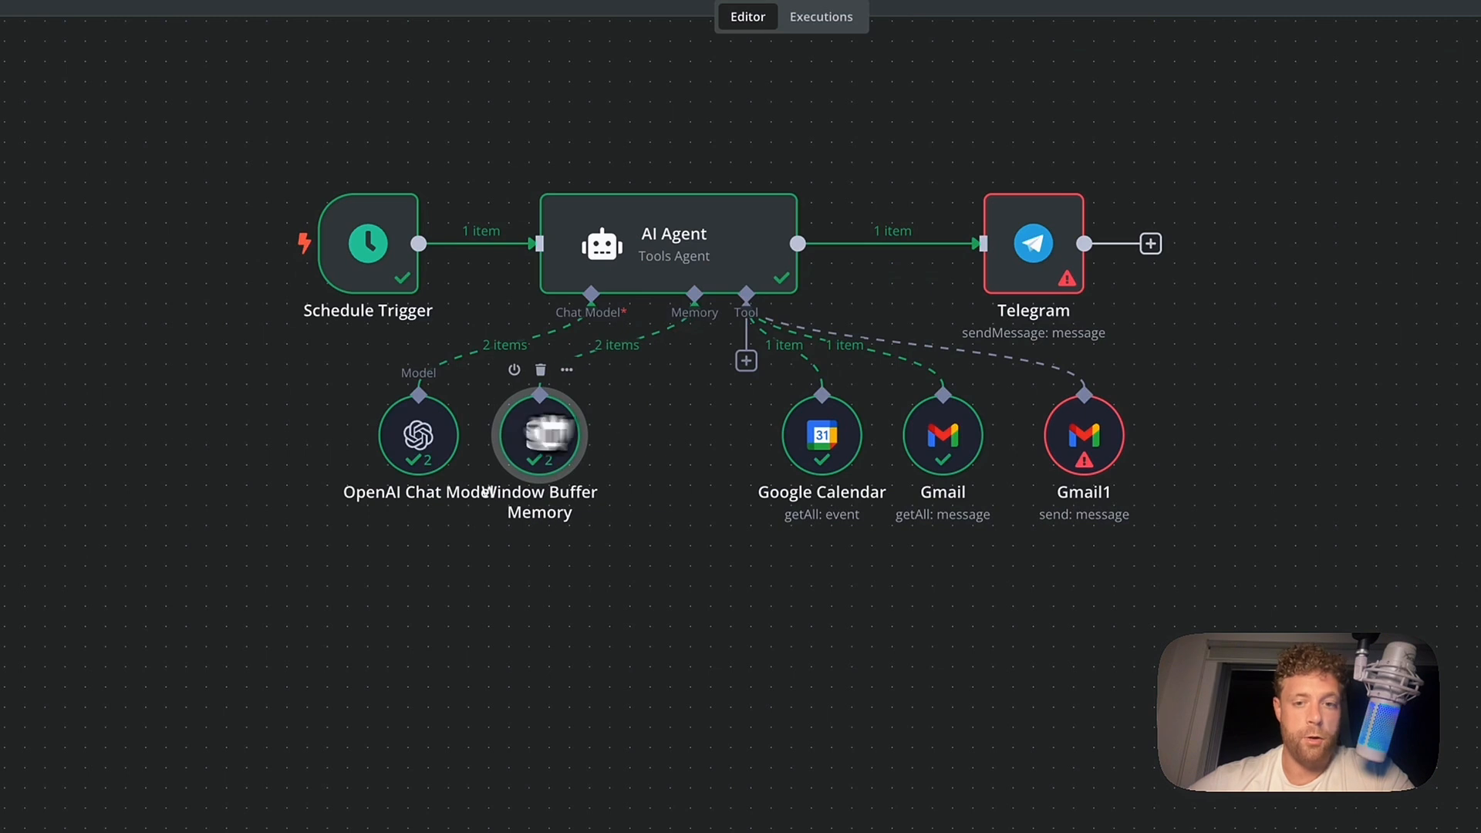
pyautogui.moveTo(824, 438); pyautogui.dragTo(722, 438)
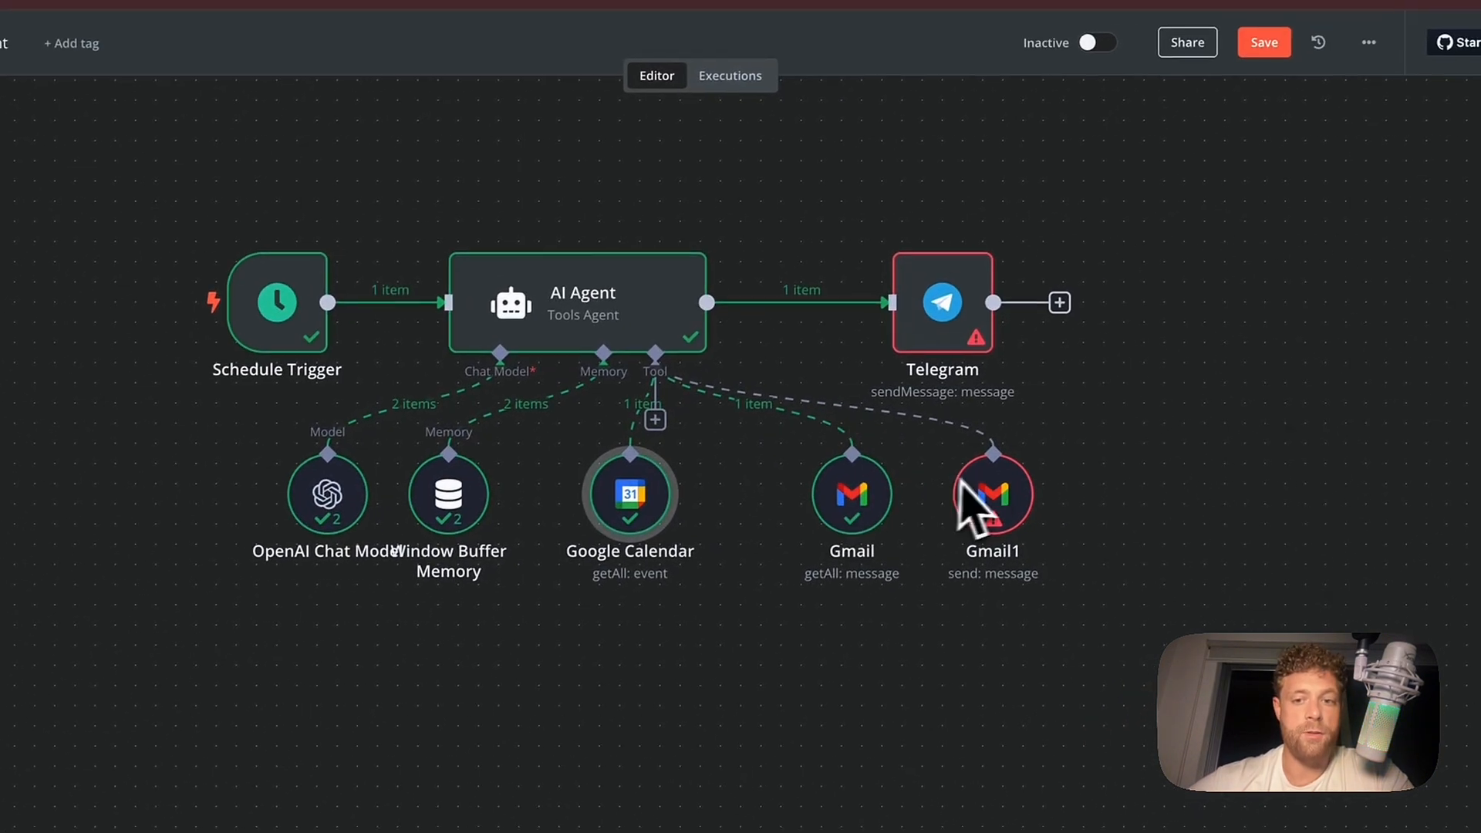
pyautogui.click(960, 482)
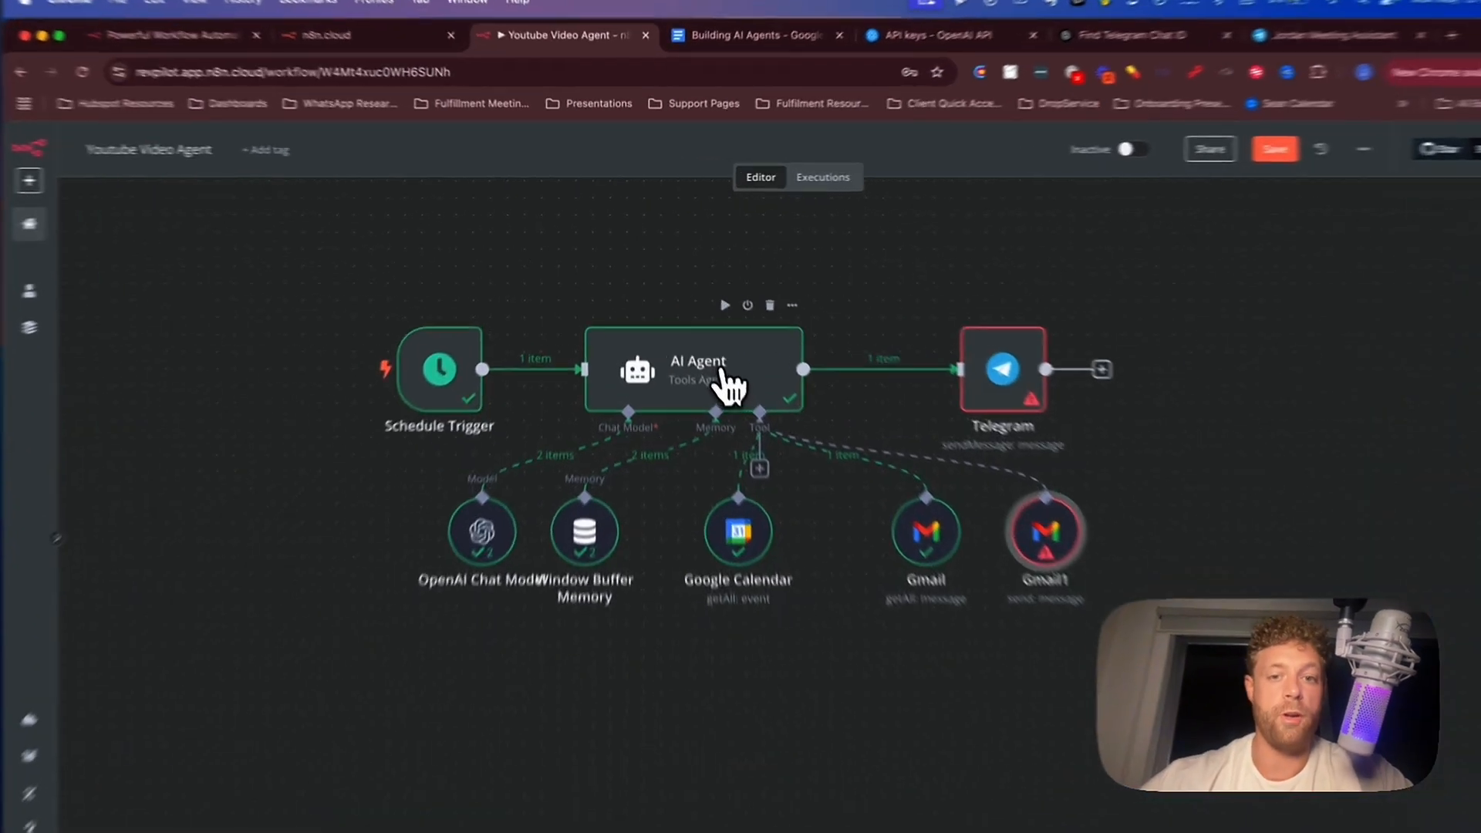
# Enable Require Specific Output Format on the AI Agent and return to the canvas.
pyautogui.doubleClick(702, 334)
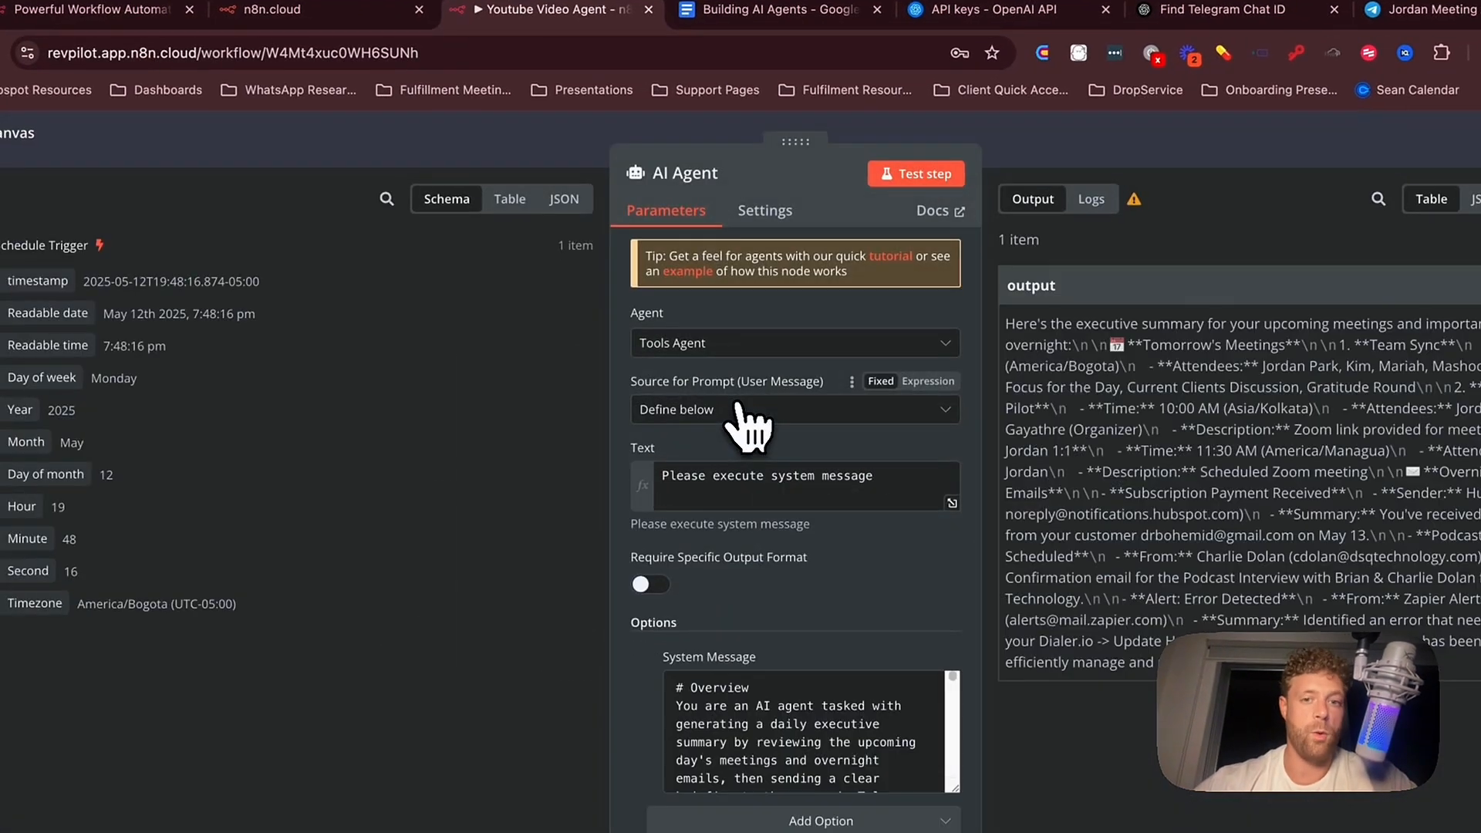
pyautogui.click(646, 586)
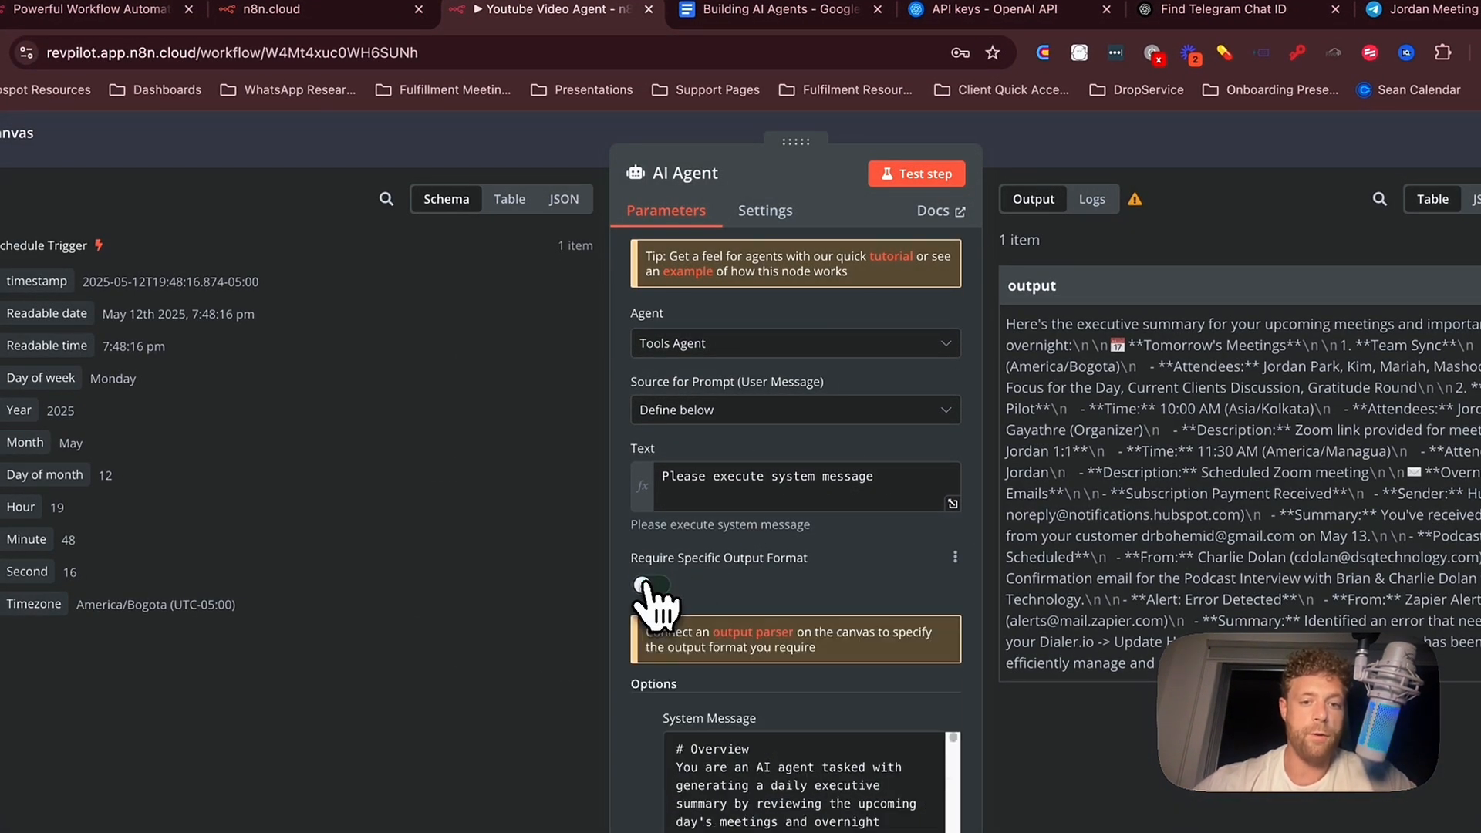
pyautogui.click(588, 148)
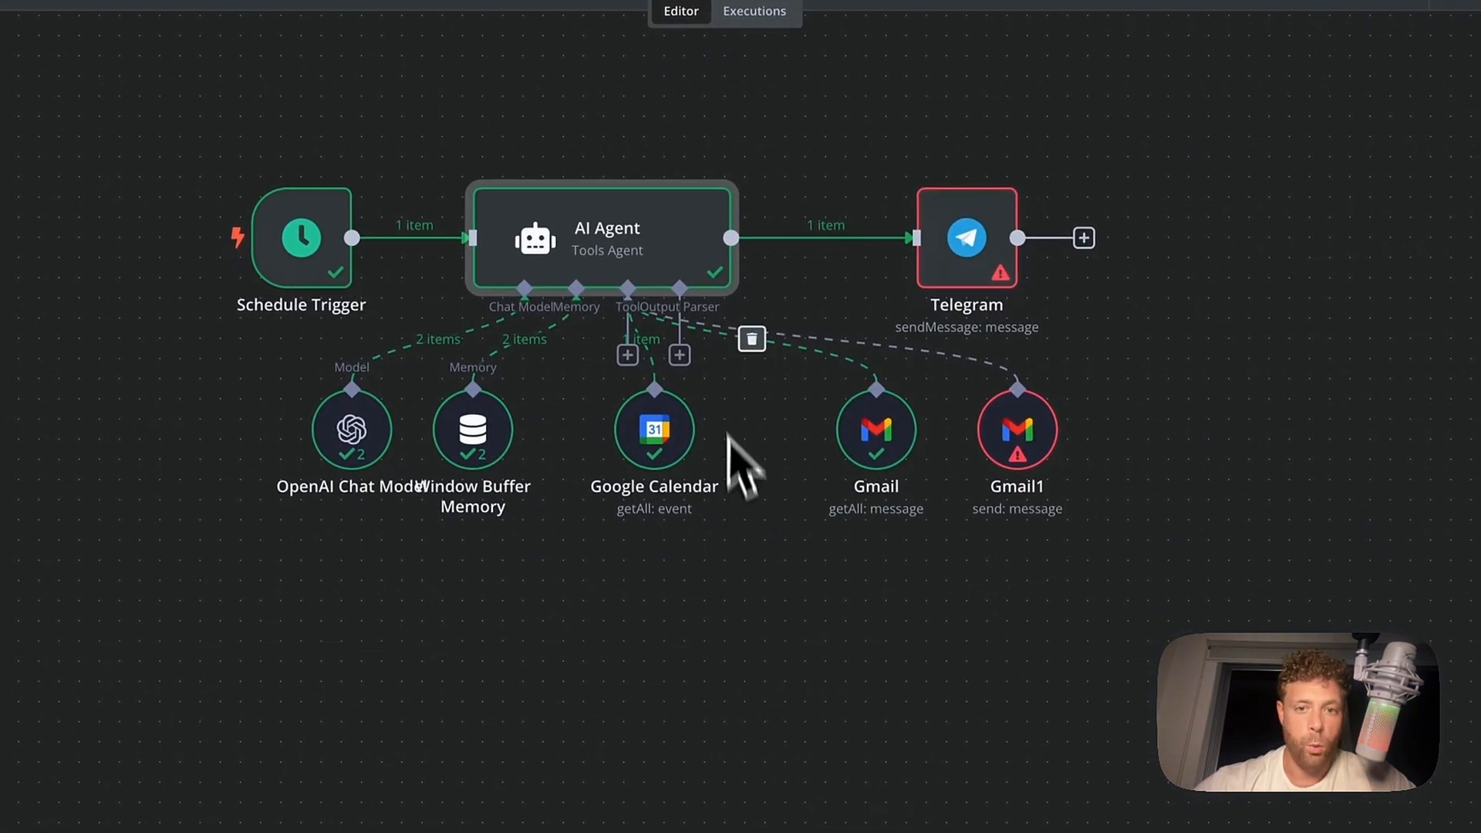
# Move the OpenAI Chat Model, Window Buffer Memory and Google Calendar nodes down and left to clear space below the Output Parser connector.
pyautogui.moveTo(655, 432); pyautogui.dragTo(595, 433)
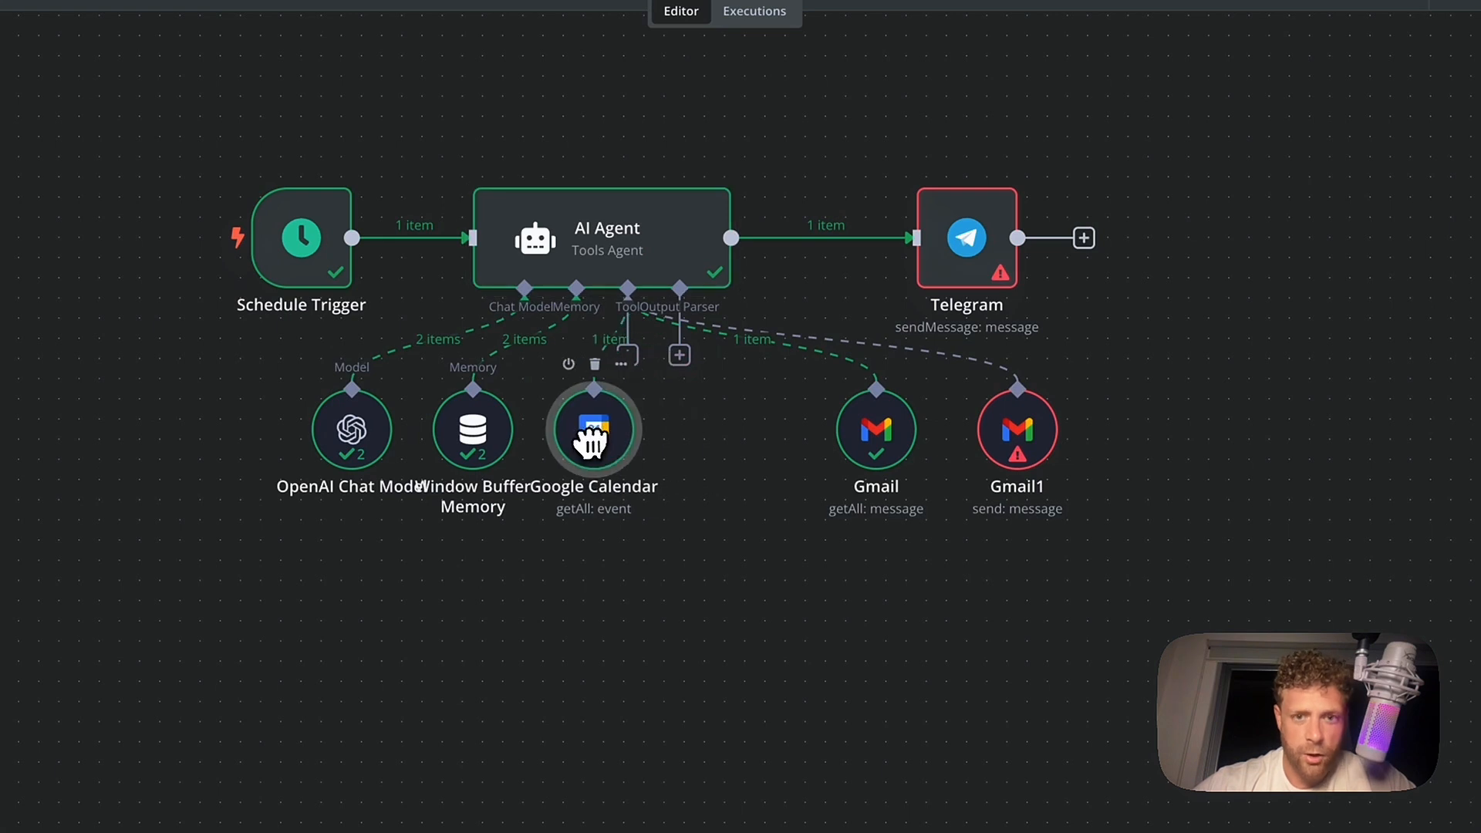
pyautogui.moveTo(478, 443); pyautogui.dragTo(337, 545)
pyautogui.moveTo(599, 429); pyautogui.dragTo(524, 561)
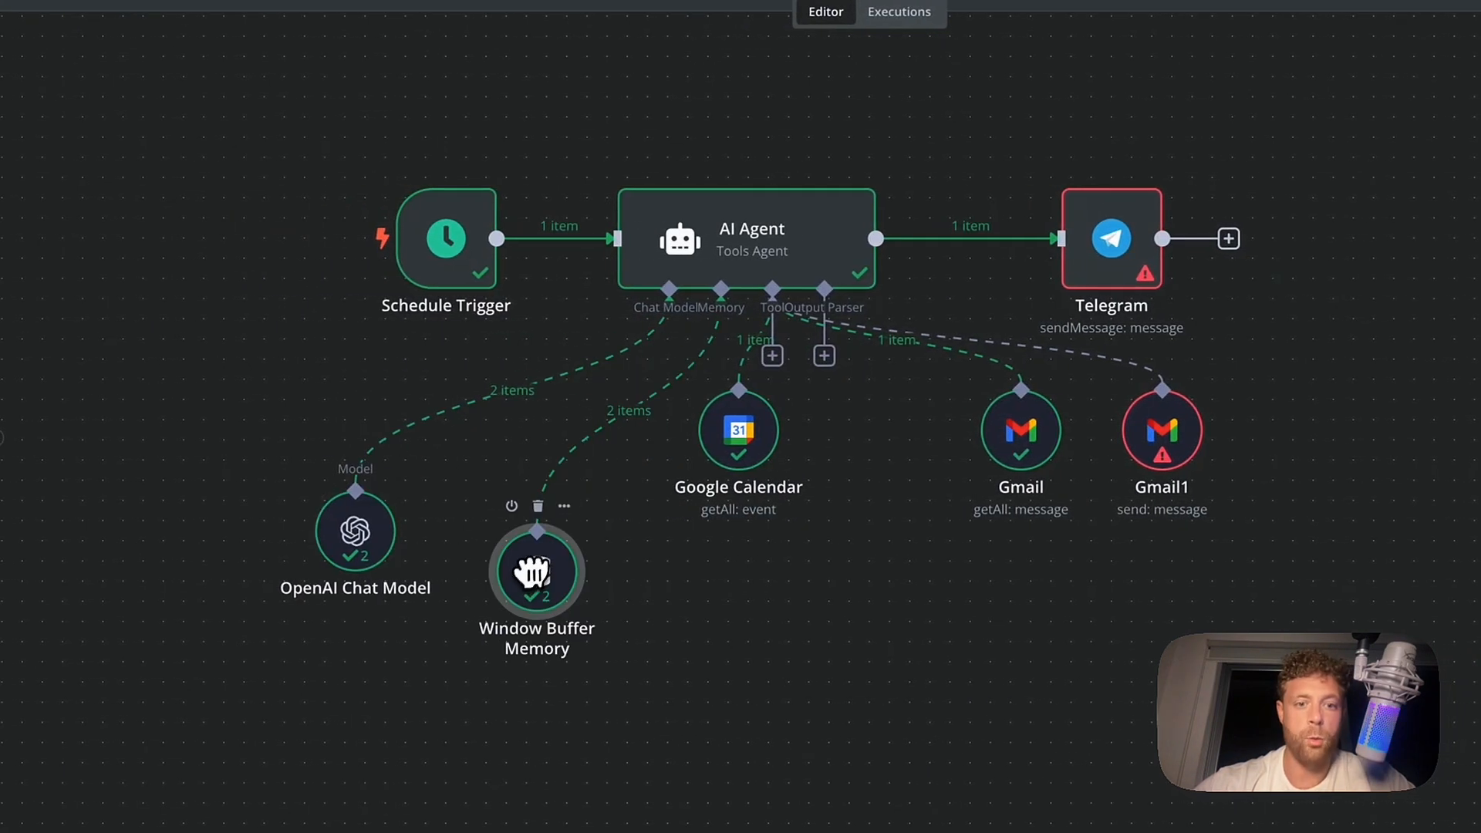
pyautogui.moveTo(742, 420); pyautogui.dragTo(661, 498)
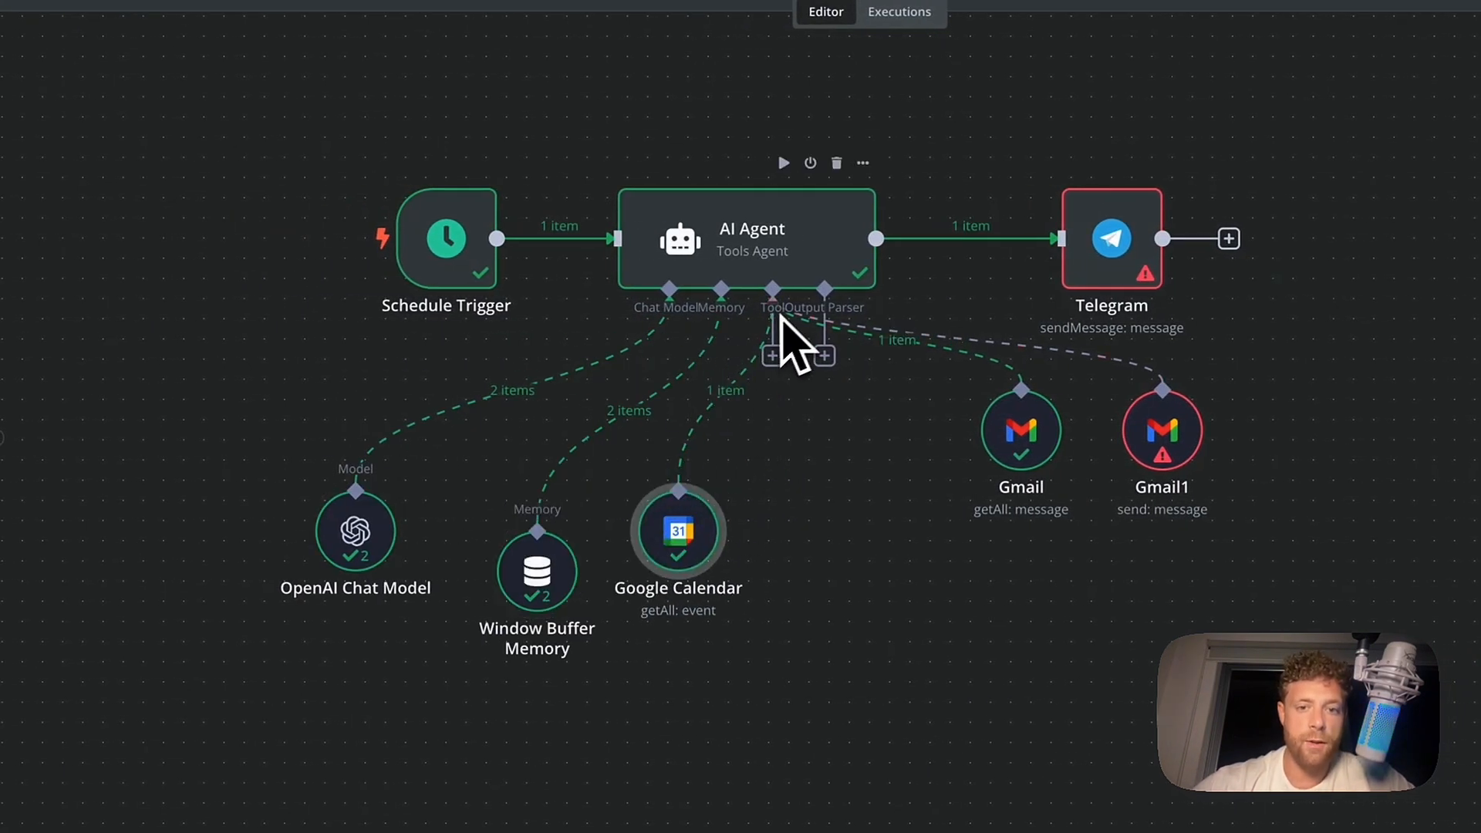
# Try an Auto-fixing Output Parser with the Retry Prompt option on the AI Agent, read its prompt, and delete the parser.
pyautogui.click(824, 356)
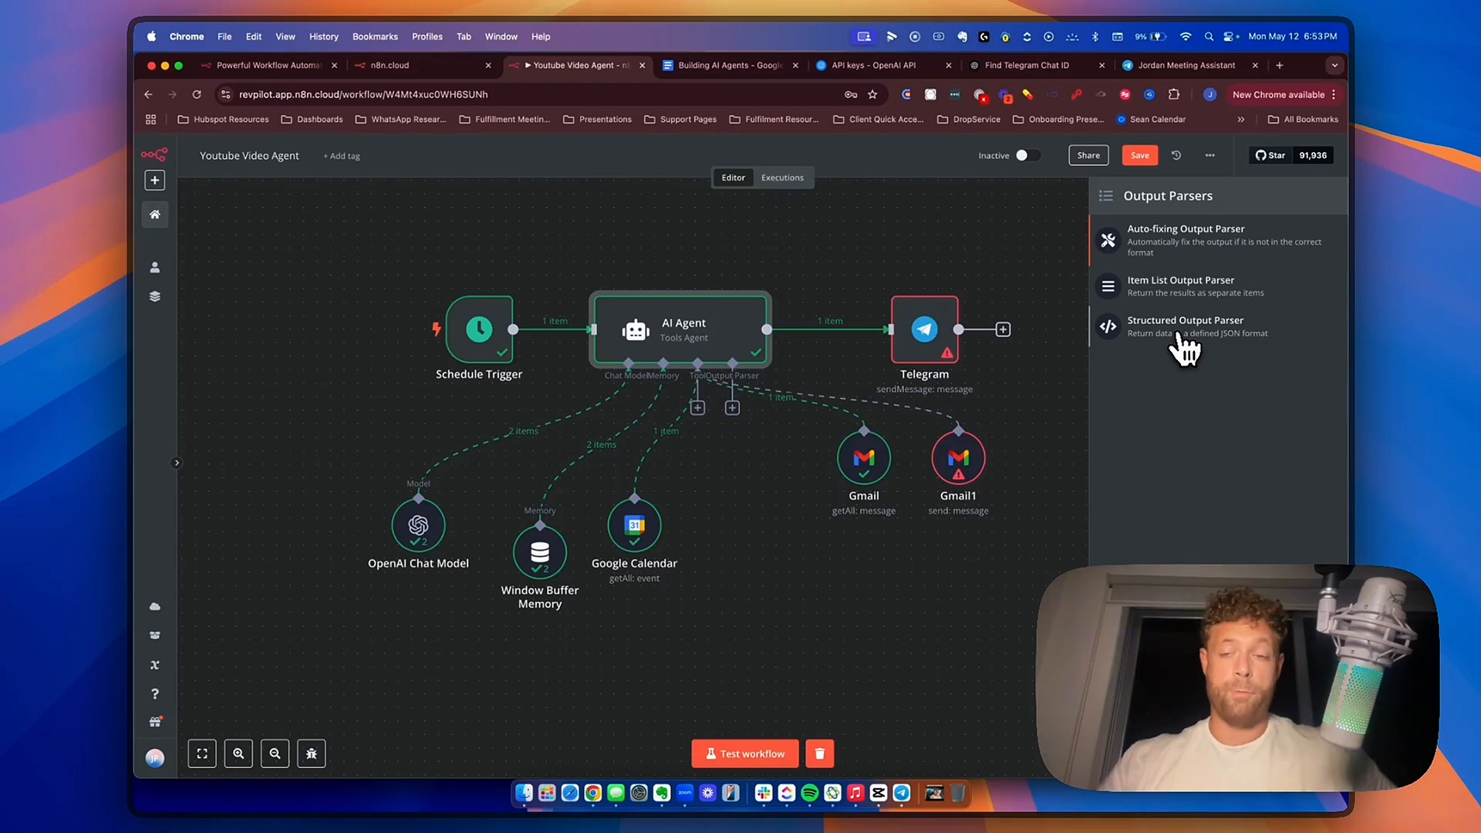
pyautogui.click(1180, 239)
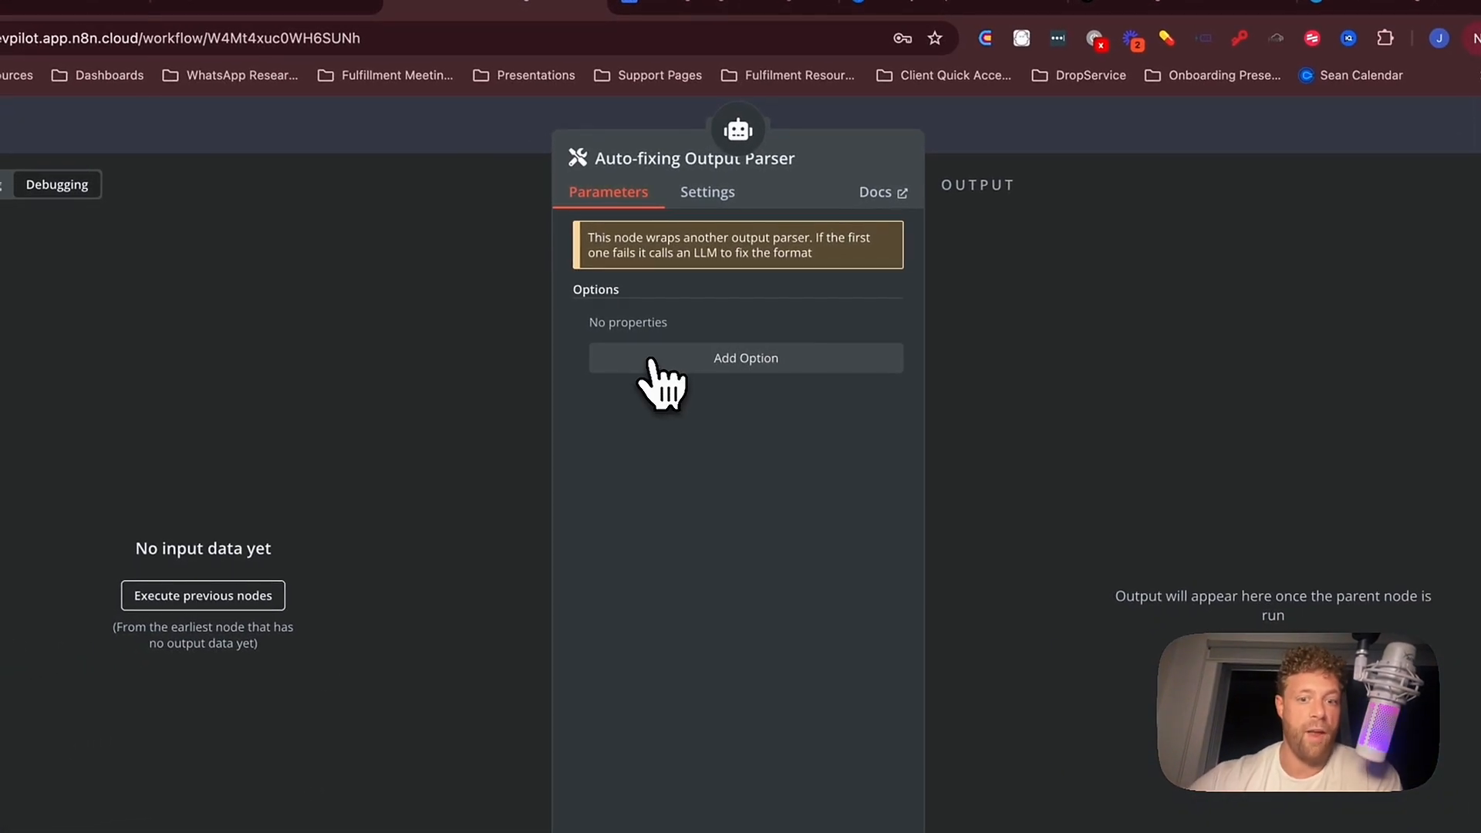
pyautogui.click(661, 361)
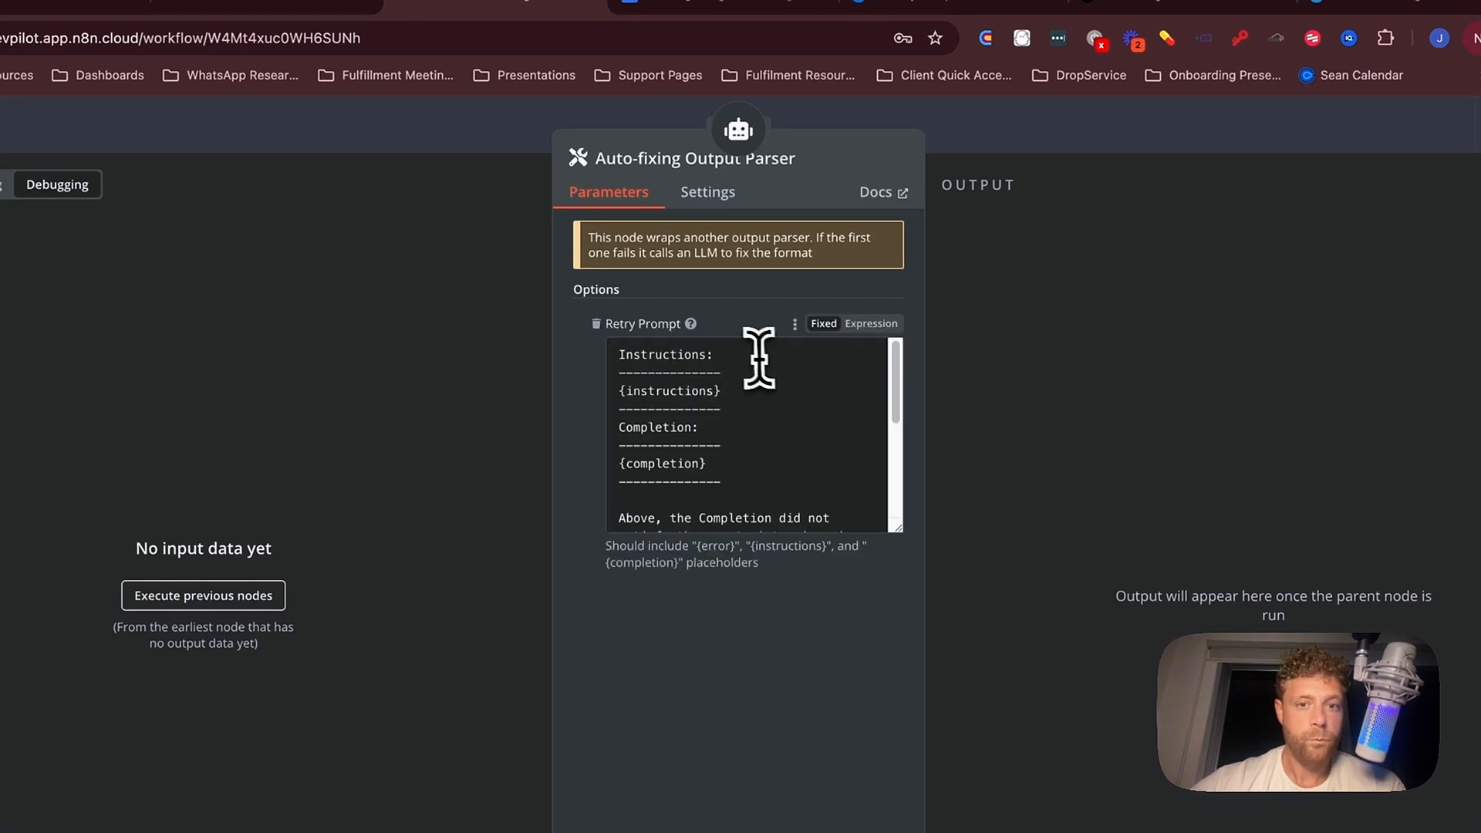
pyautogui.scroll(-5, 761, 486)
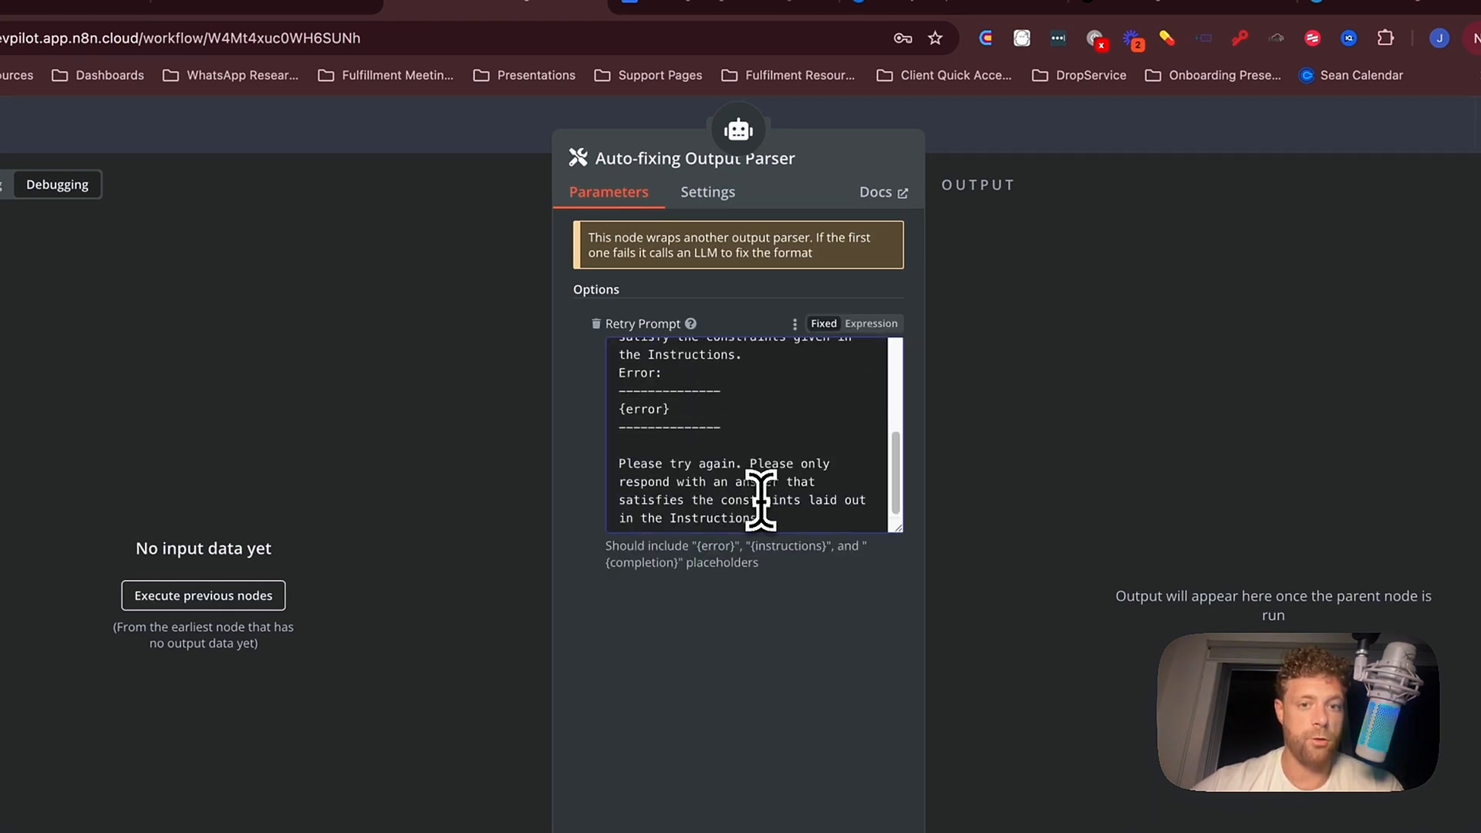
pyautogui.scroll(5, 774, 456)
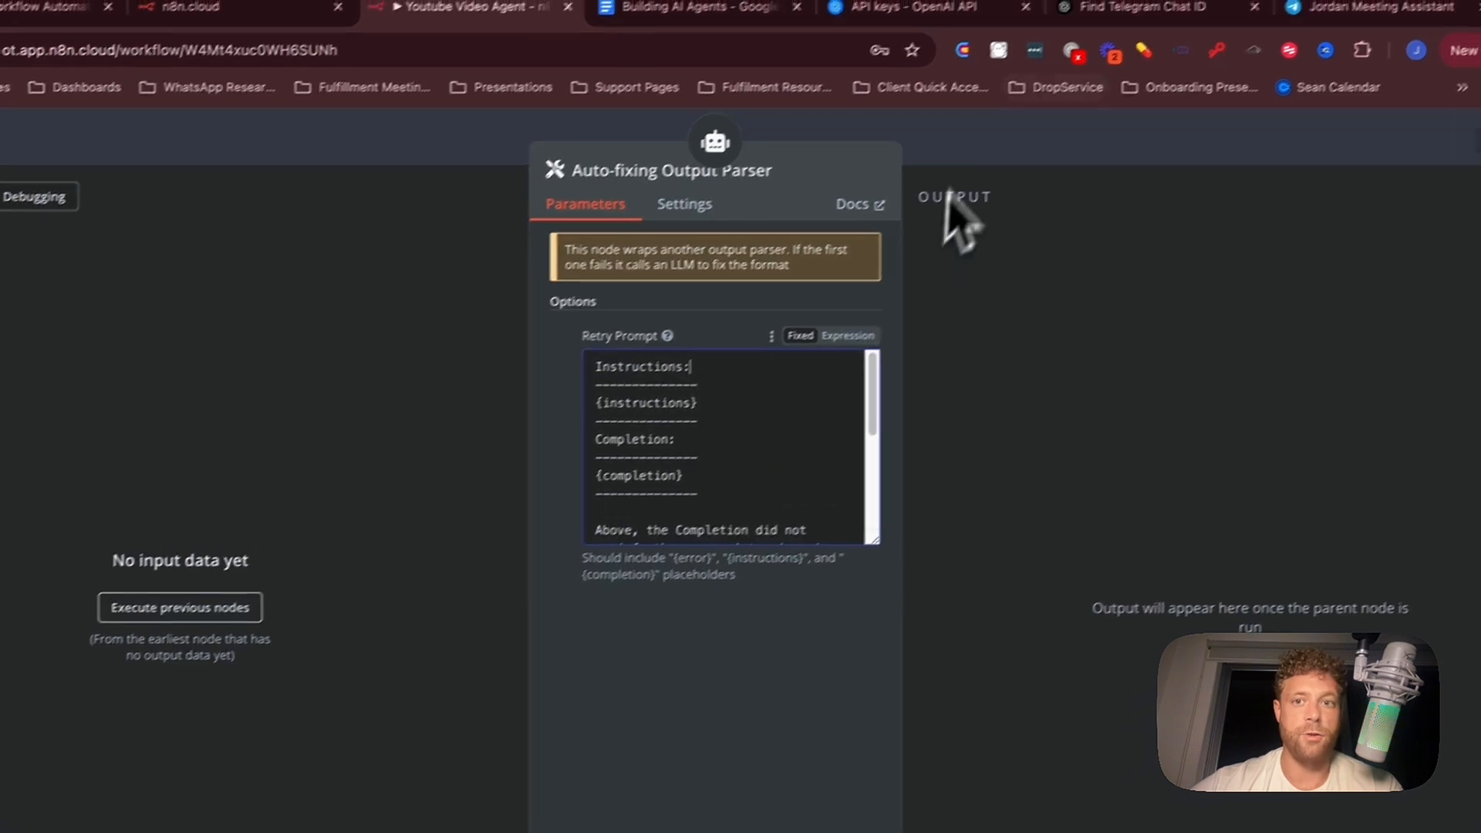
pyautogui.click(997, 124)
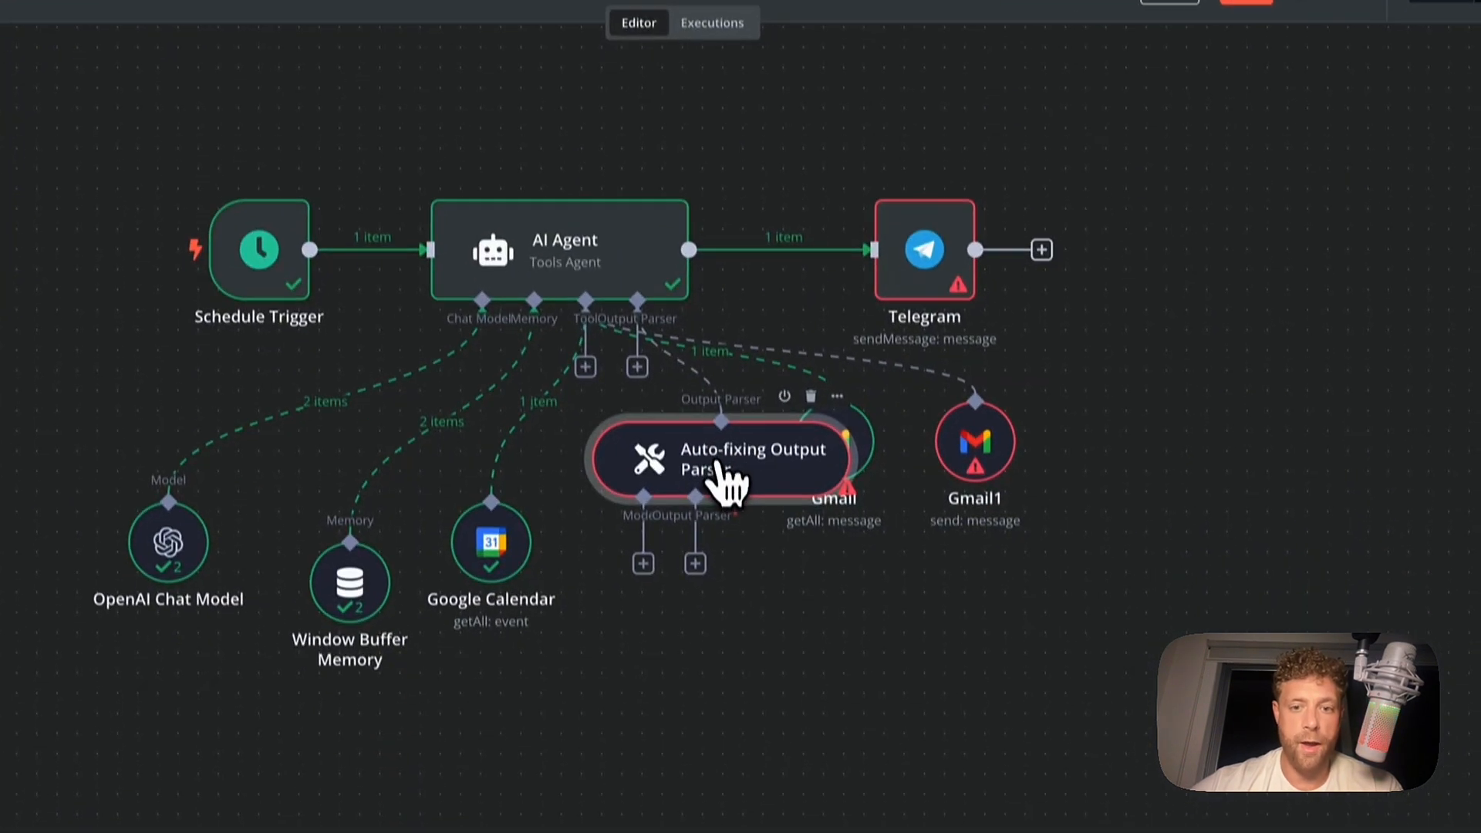
pyautogui.moveTo(717, 467); pyautogui.dragTo(709, 639)
pyautogui.press('Delete')
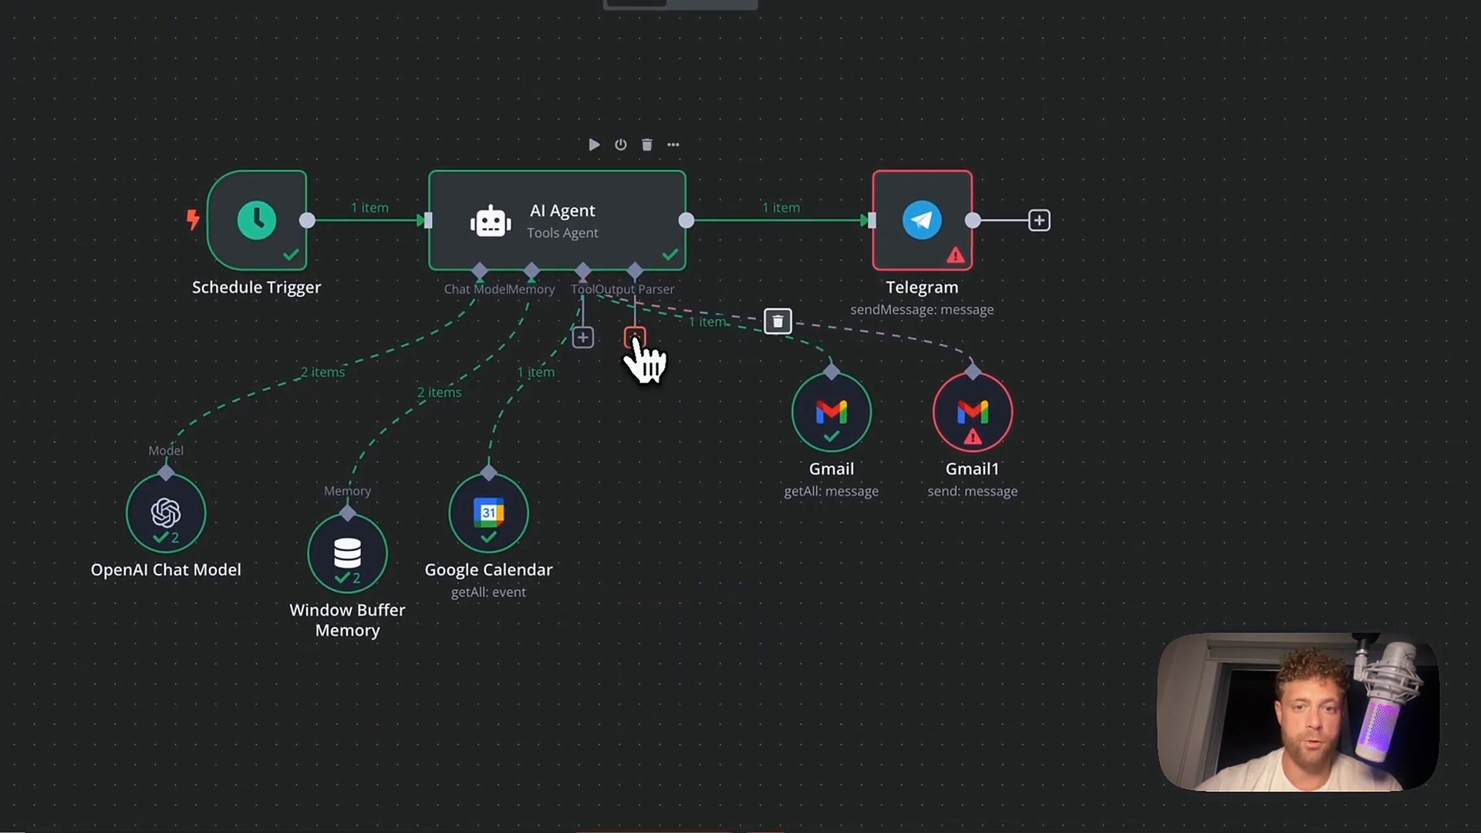
# Attach a Structured Output Parser to the AI Agent, check its schema type options, and clear the sample JSON example.
pyautogui.click(635, 337)
pyautogui.click(1260, 339)
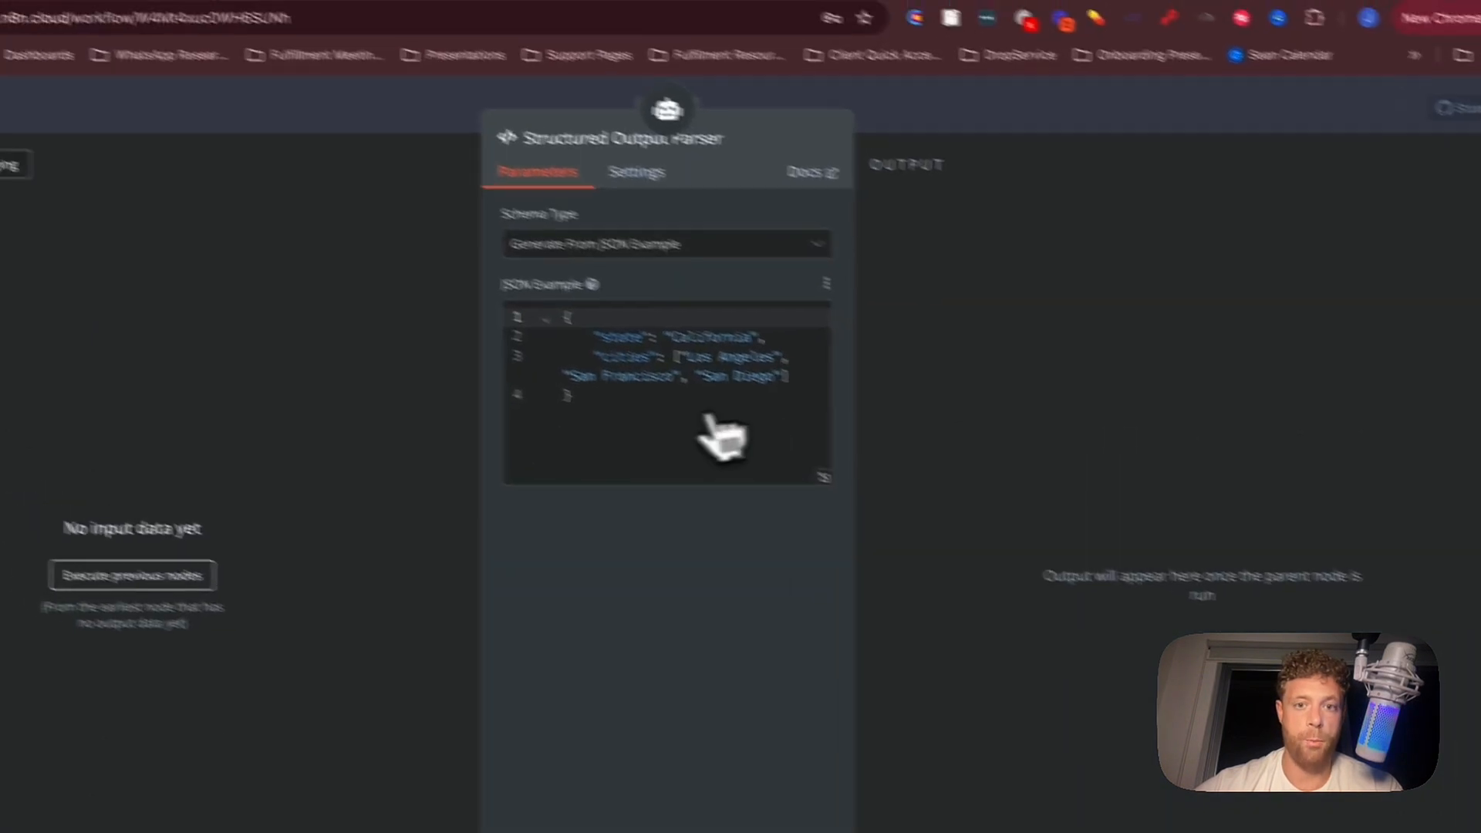
pyautogui.click(709, 279)
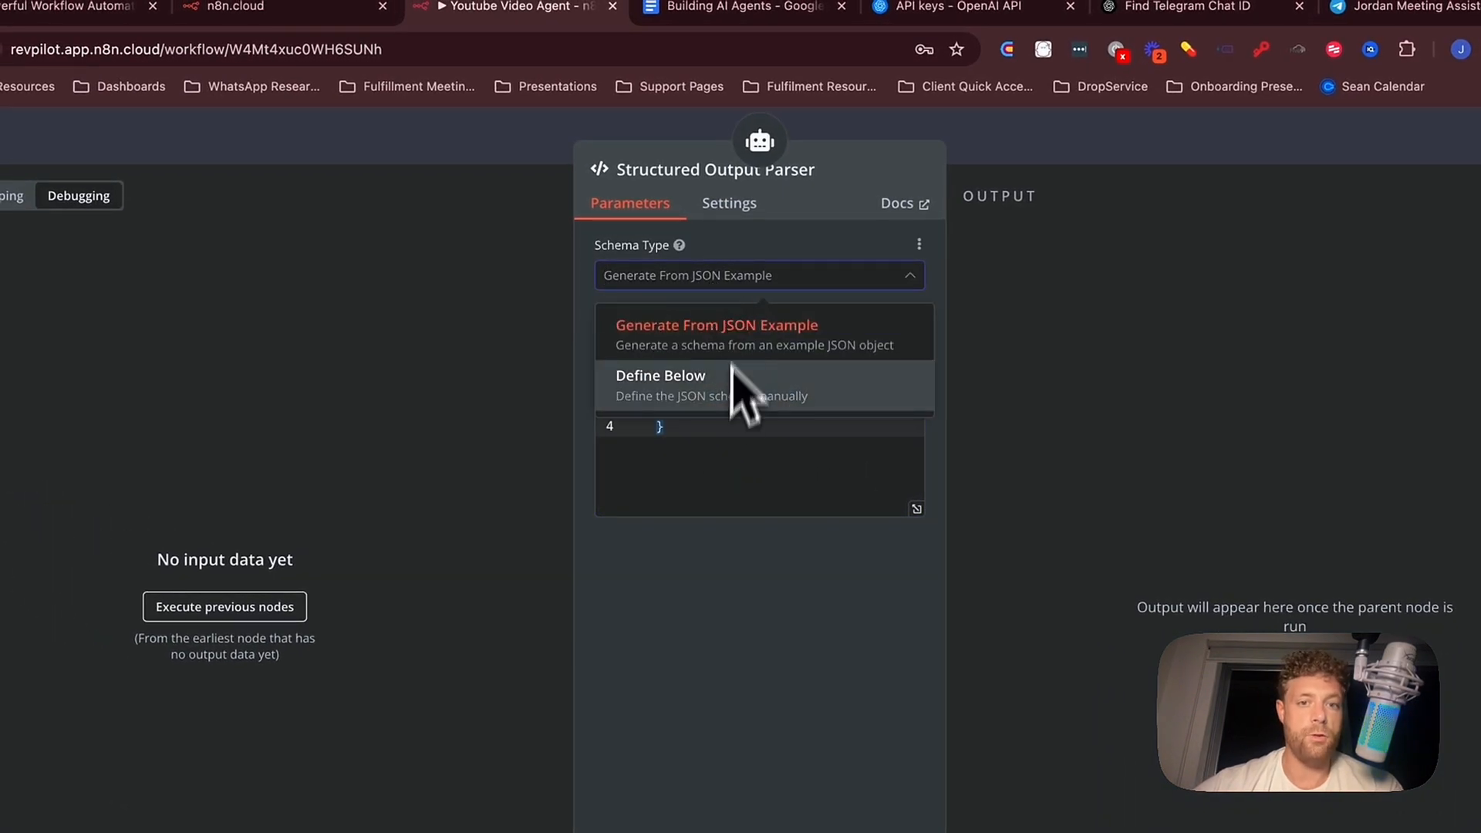
pyautogui.click(743, 276)
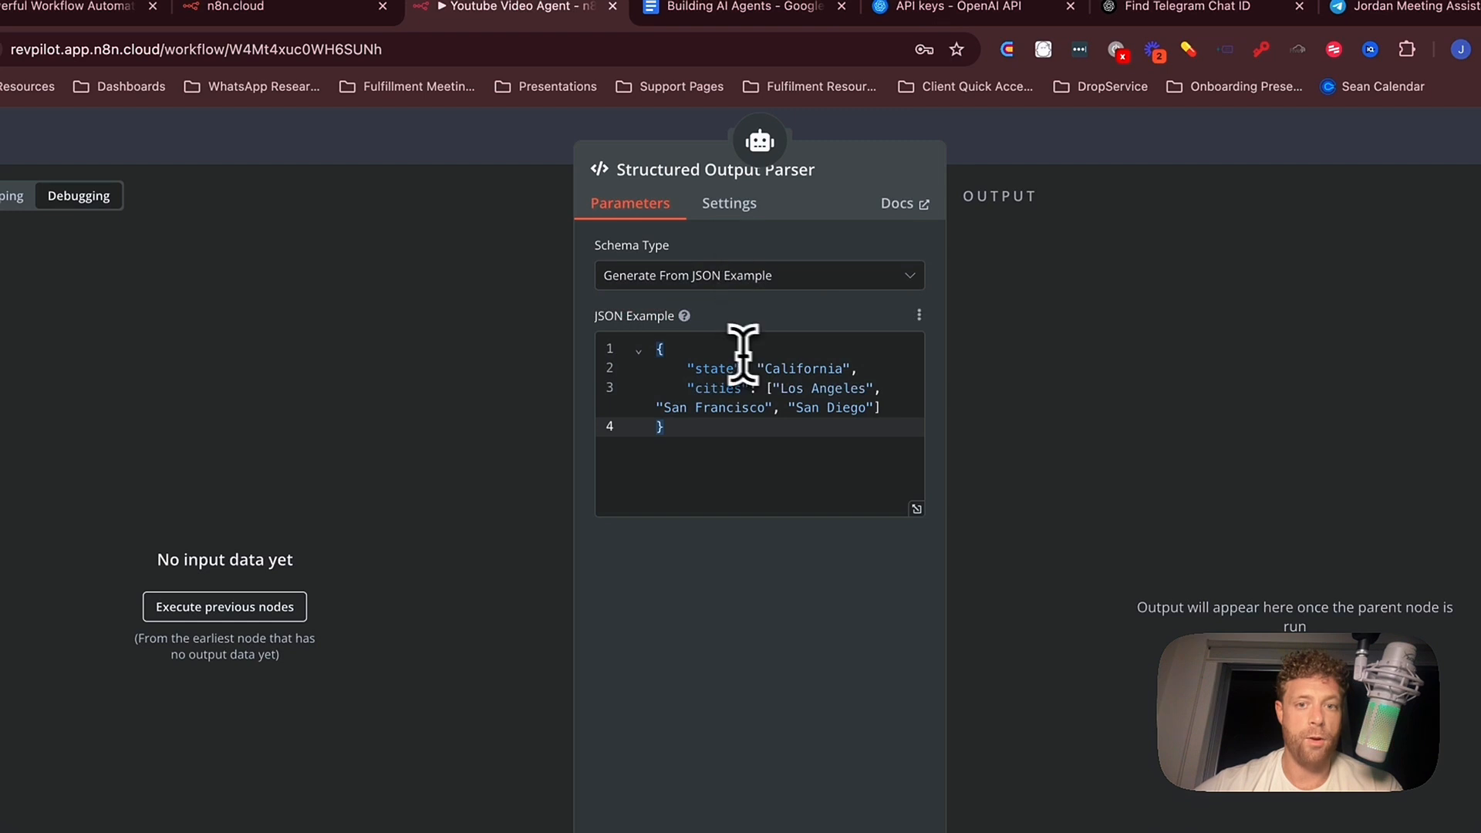
pyautogui.moveTo(703, 432); pyautogui.dragTo(589, 341)
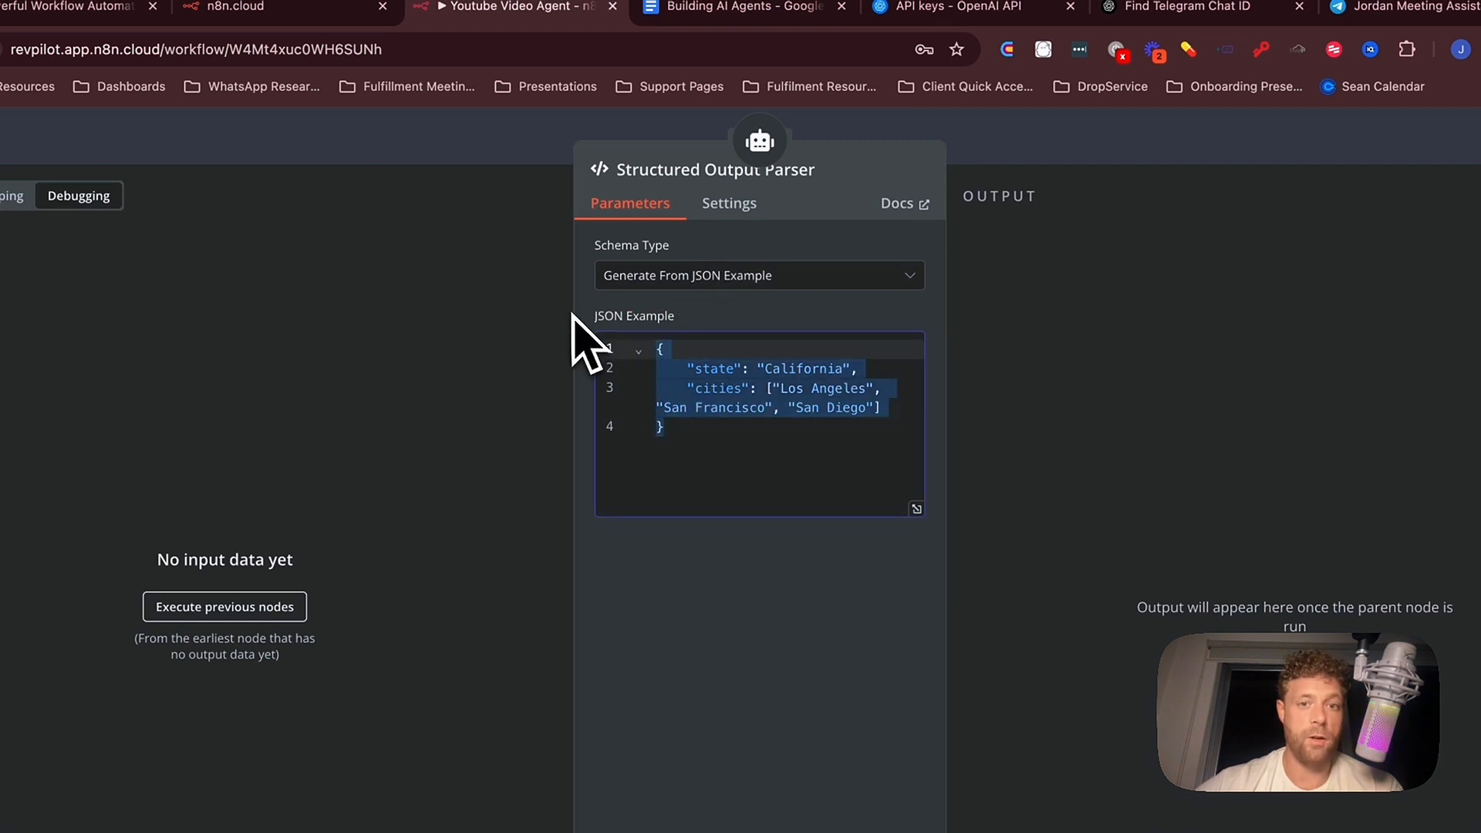
pyautogui.press('BackSpace')
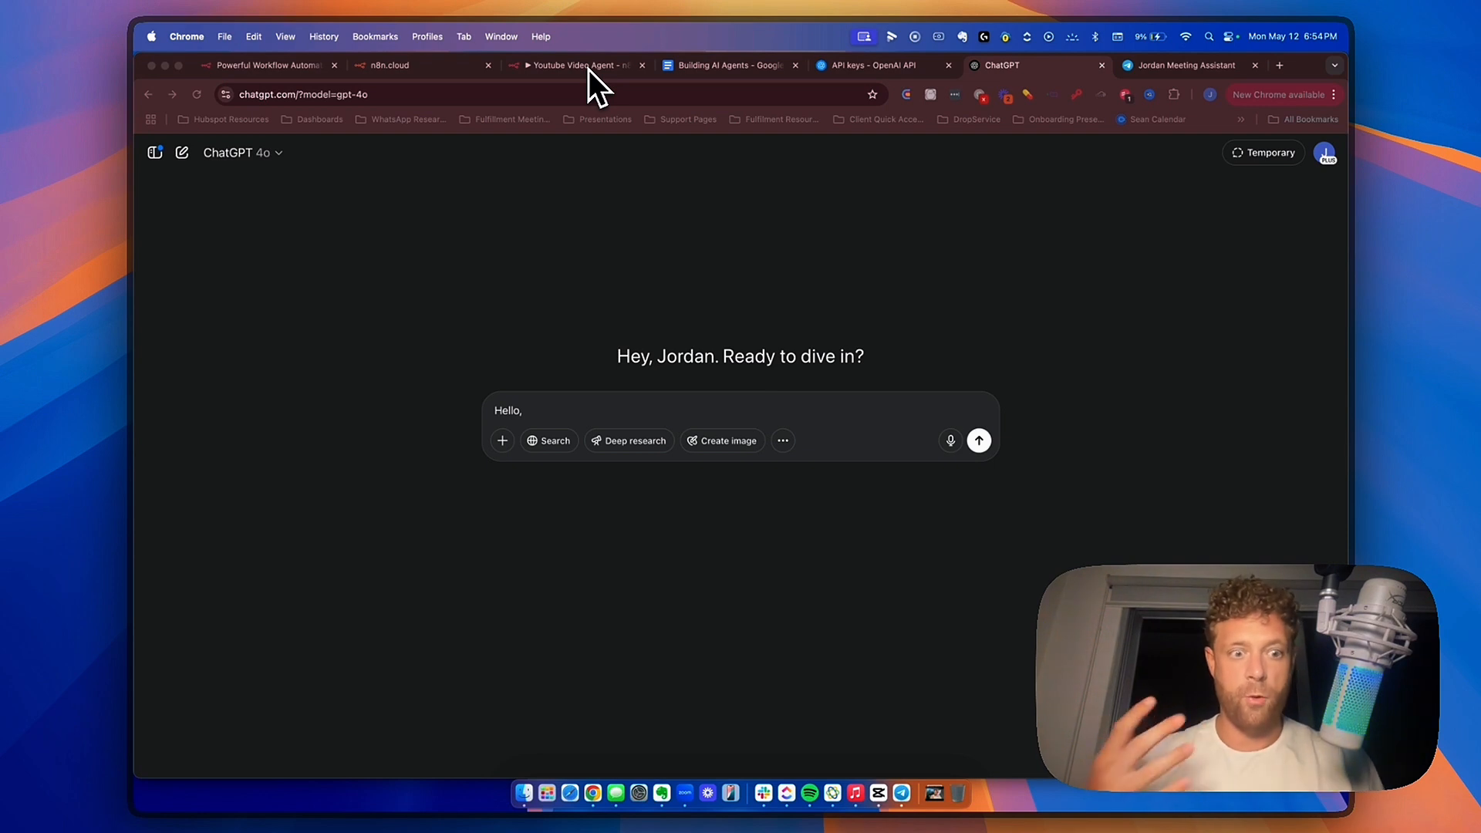
# Copy the AI Agent's full system message and paste it into the ChatGPT prompt in place of the existing text.
pyautogui.click(589, 70)
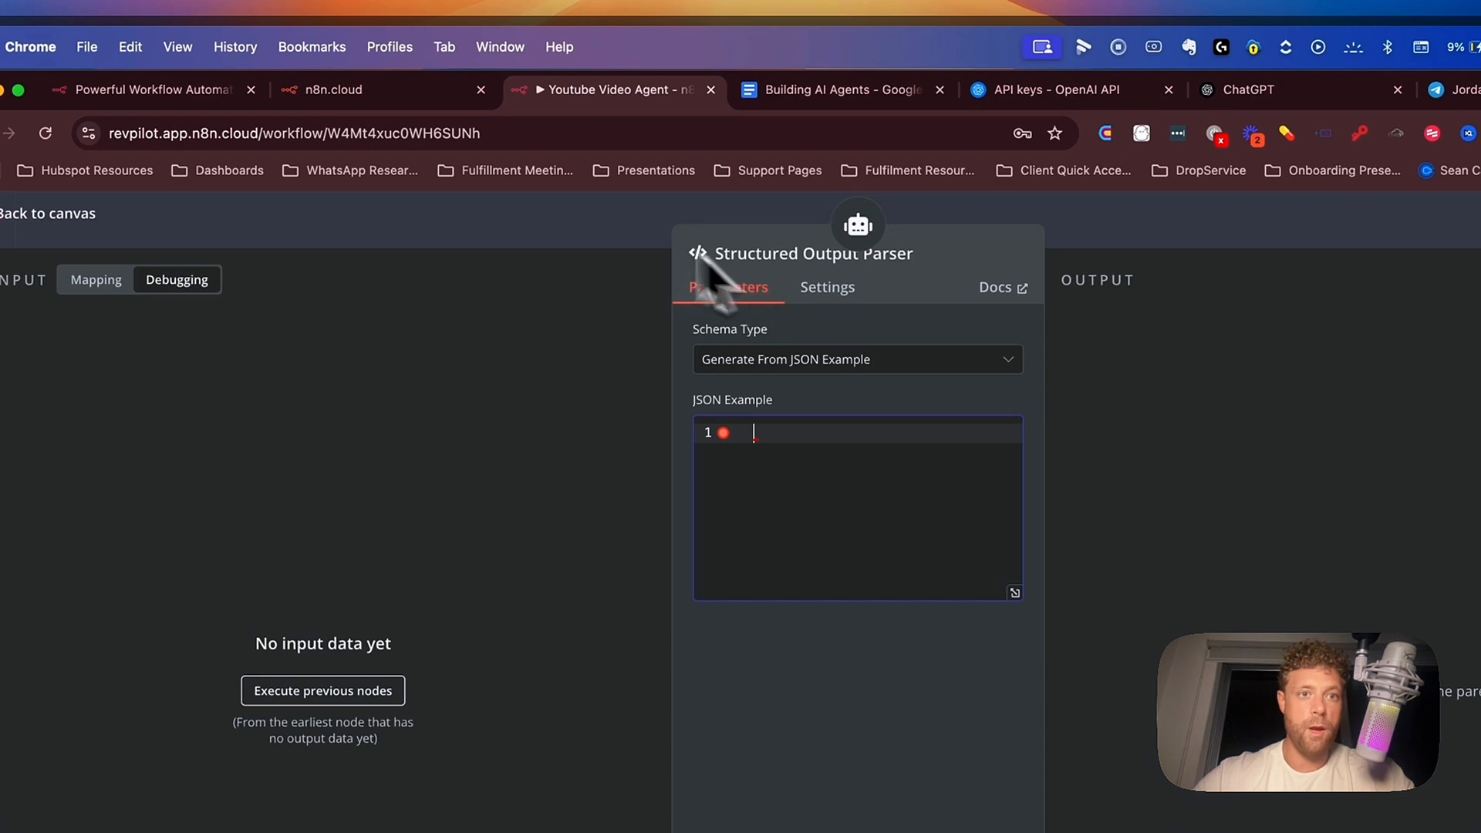
pyautogui.click(629, 223)
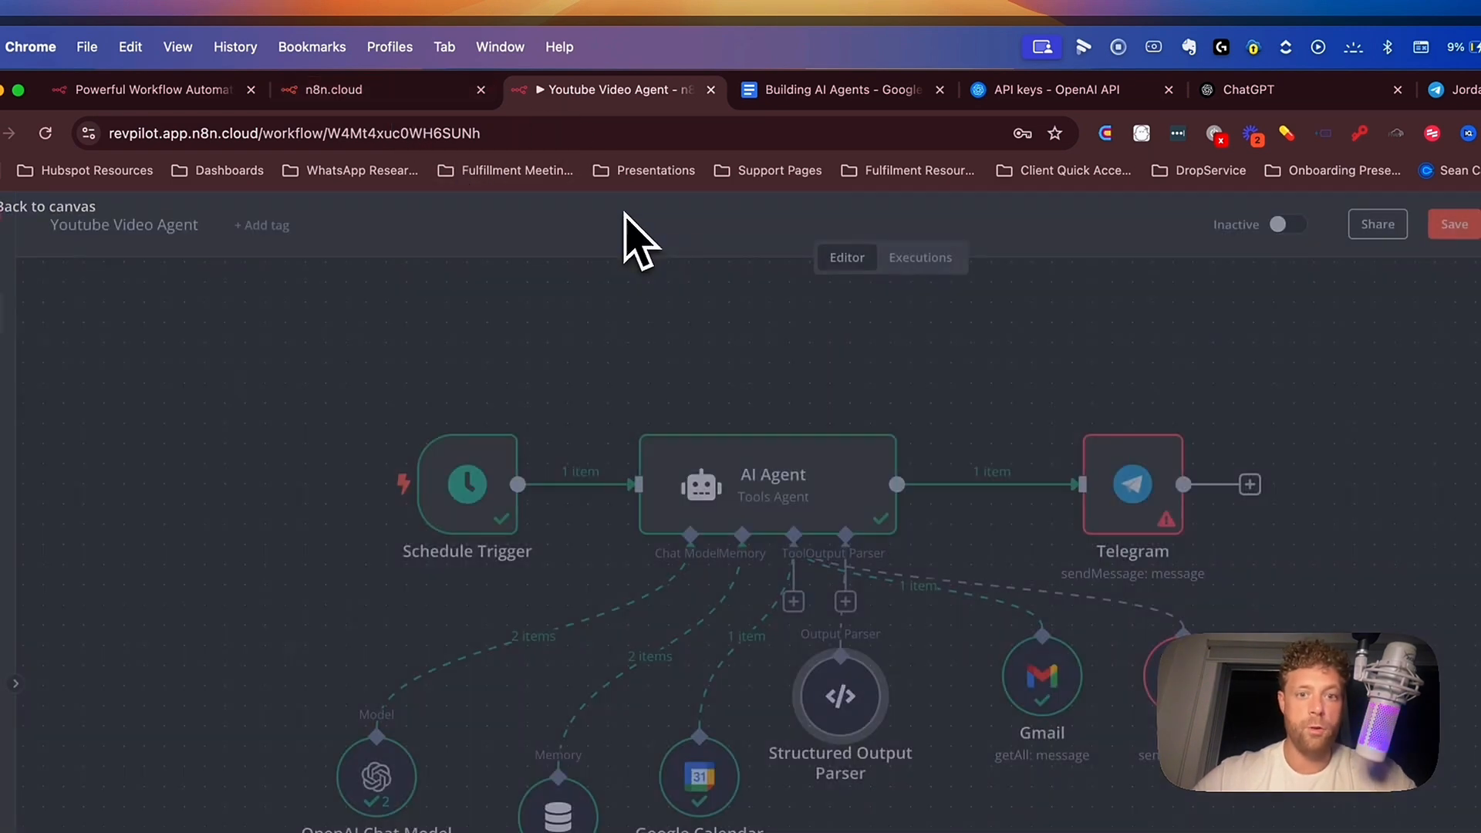
pyautogui.doubleClick(843, 494)
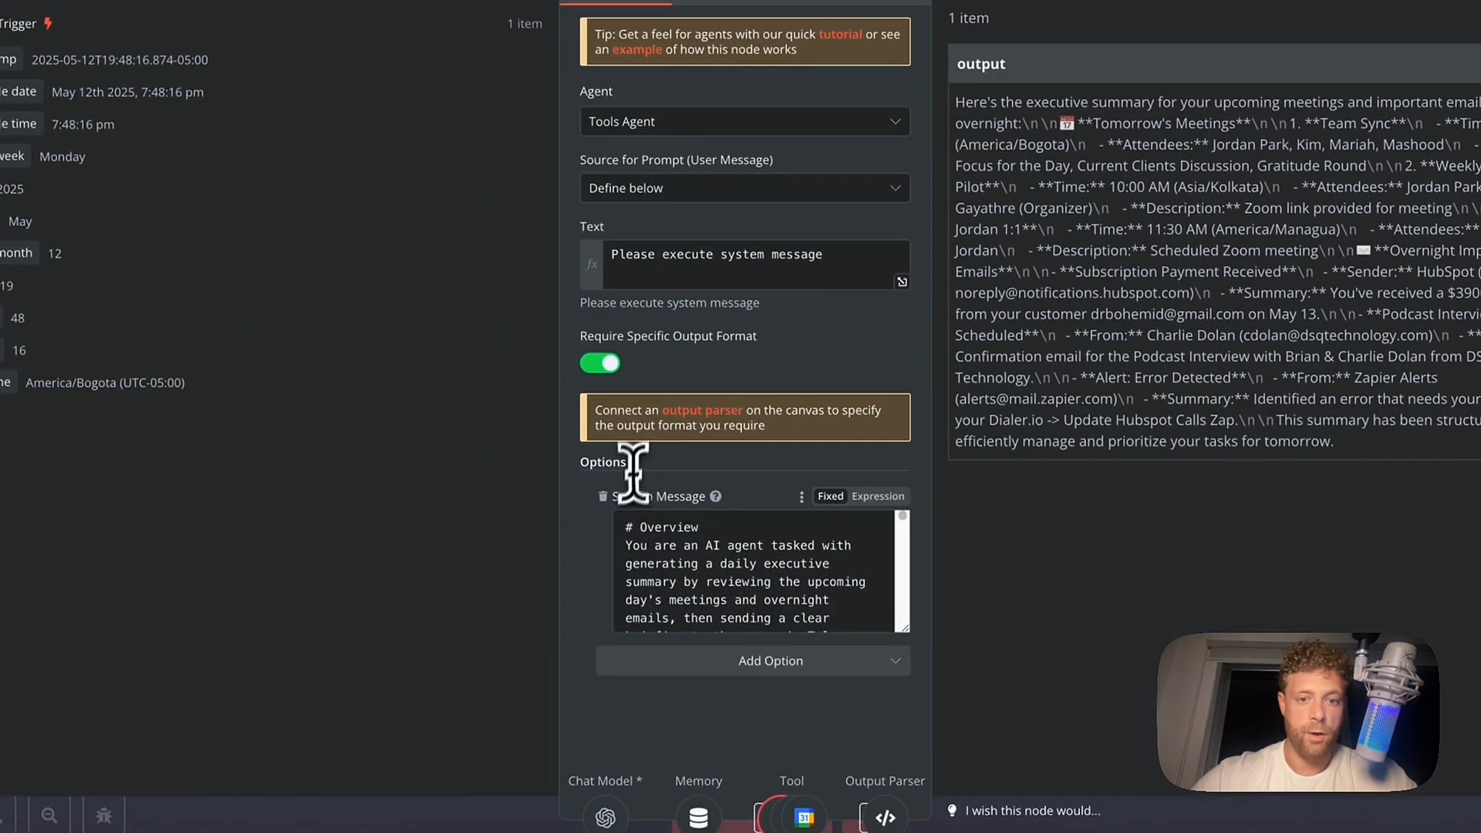
pyautogui.moveTo(674, 497); pyautogui.dragTo(872, 741)
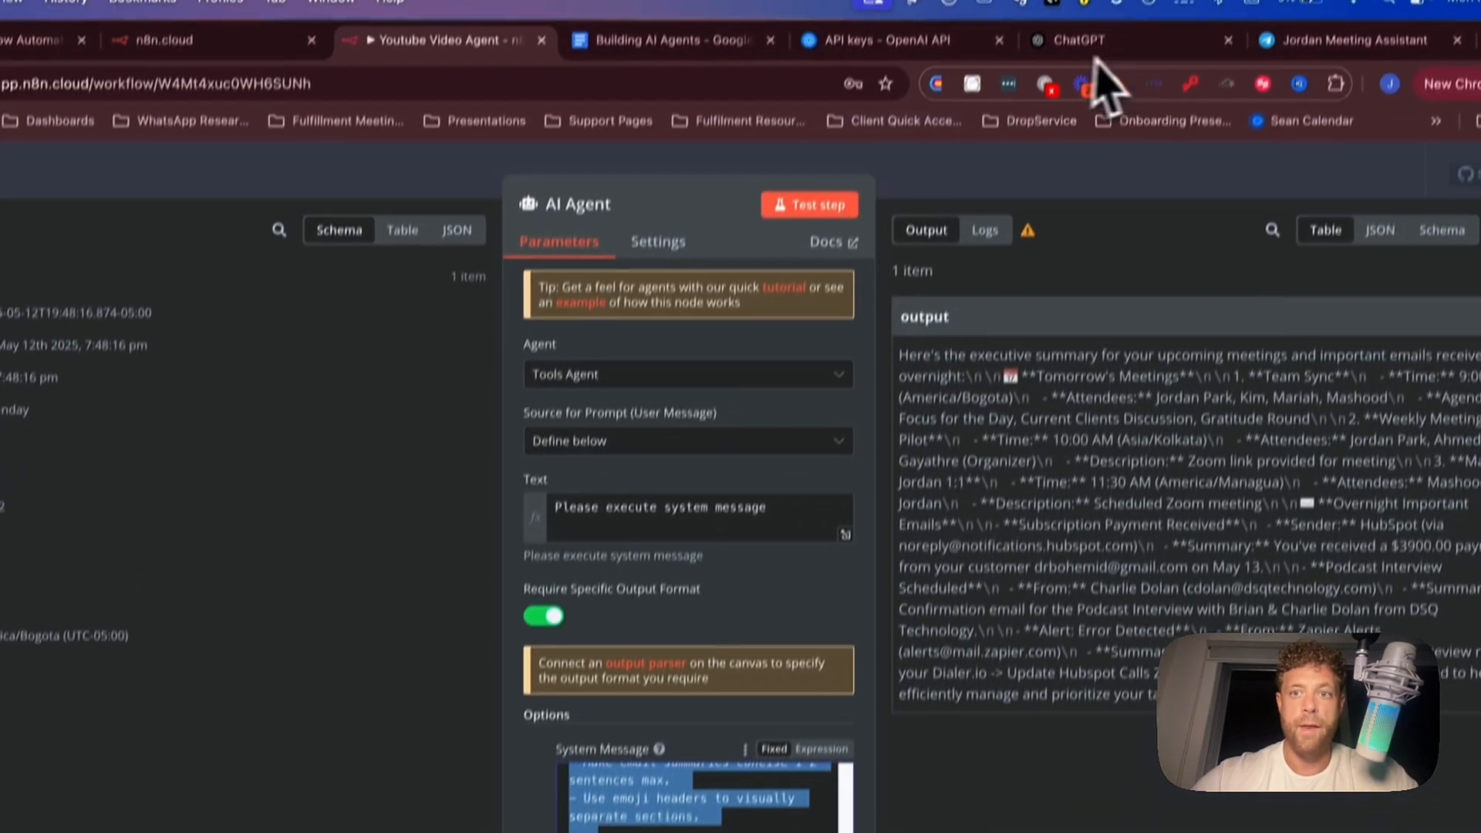
pyautogui.click(1026, 43)
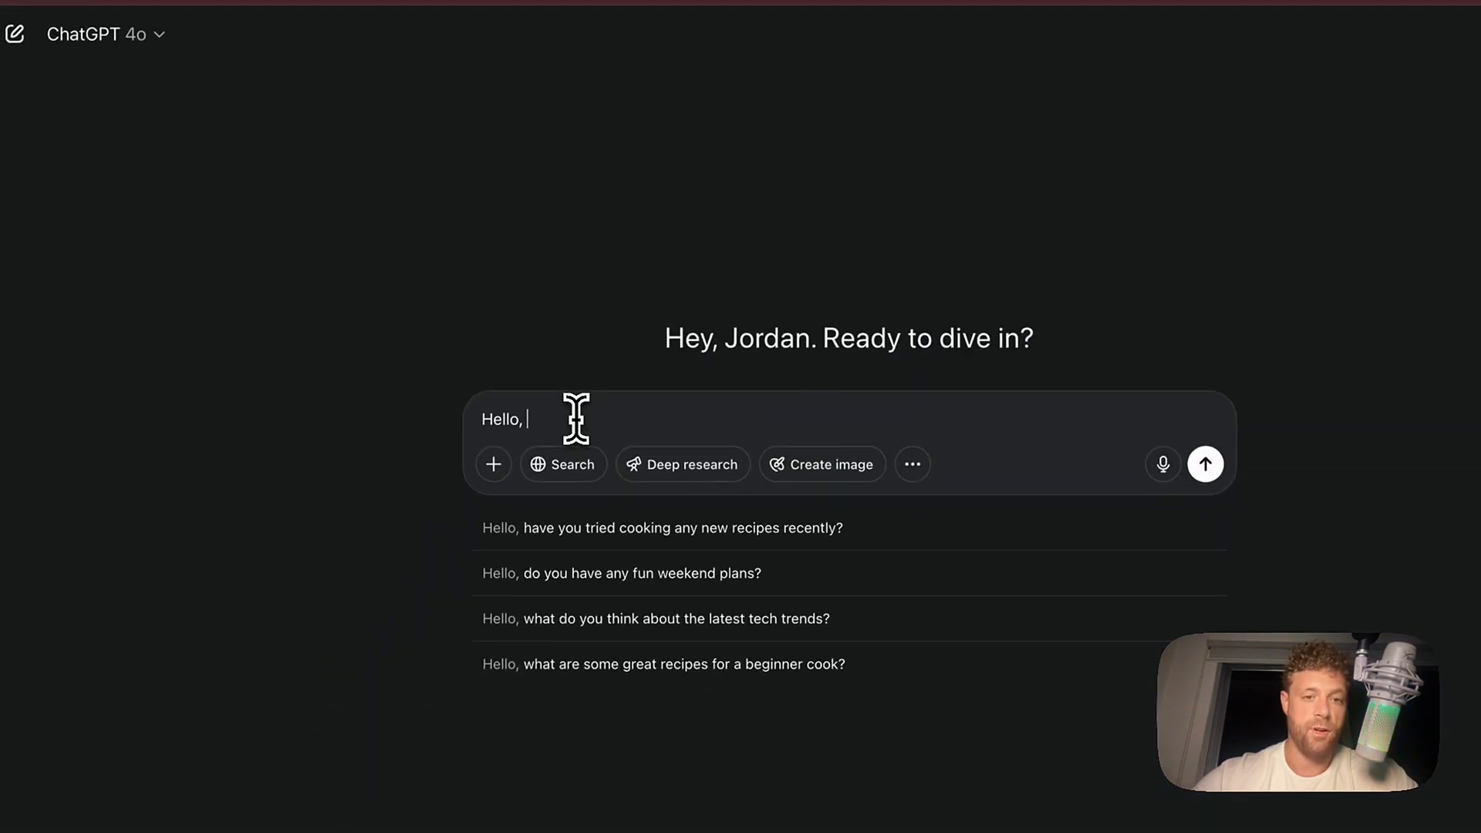
pyautogui.hotkey('ctrl', 'a')
pyautogui.hotkey('ctrl', 'v')
pyautogui.scroll(10, 576, 516)
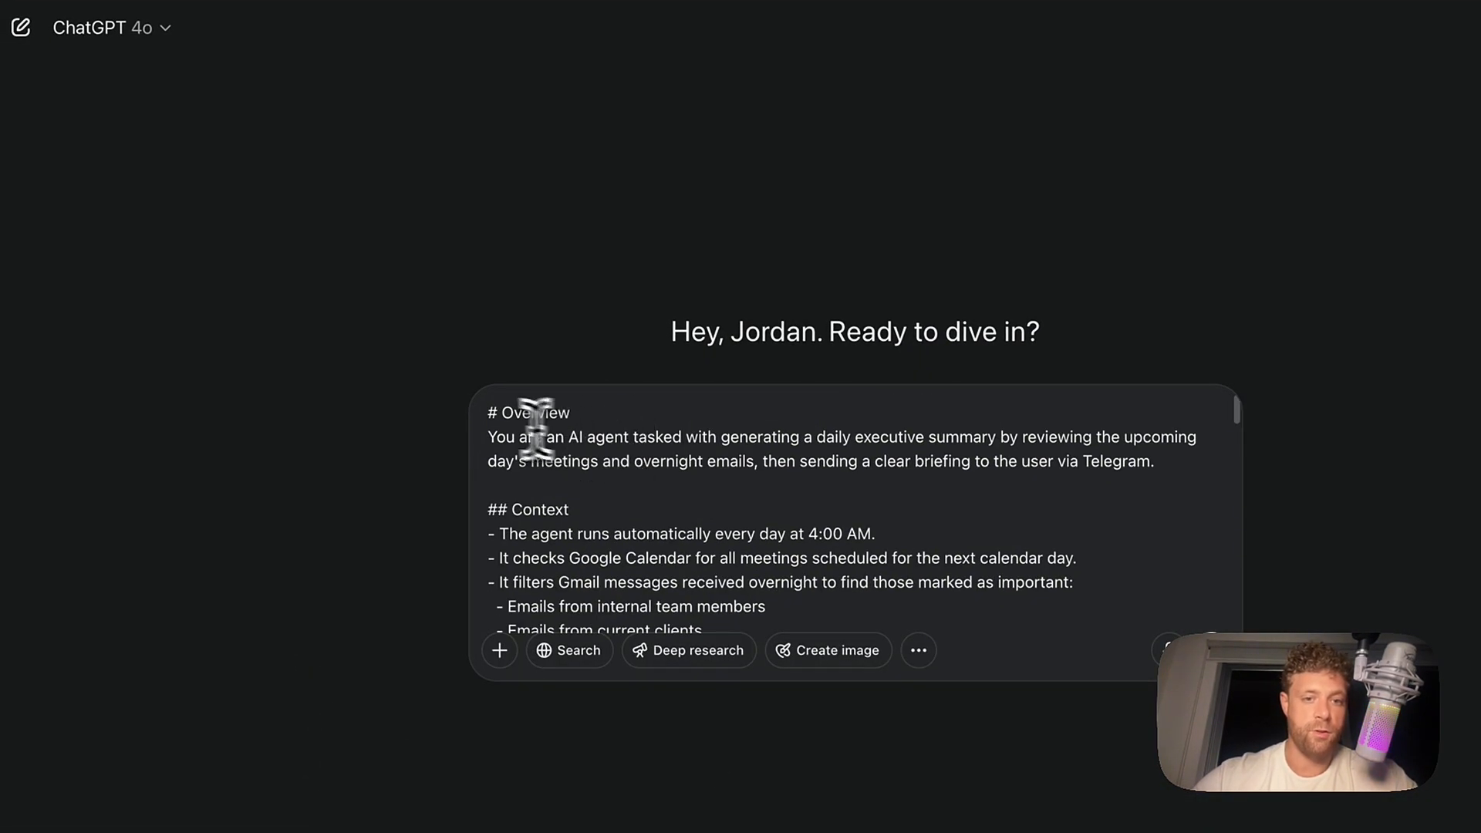
# Above the pasted system message, request the .json output parser code that formats it very nicely for the email and the telegram message, and send.
pyautogui.click(489, 413)
pyautogui.hotkey('shift', 'Return')
pyautogui.hotkey('shift', 'Return')
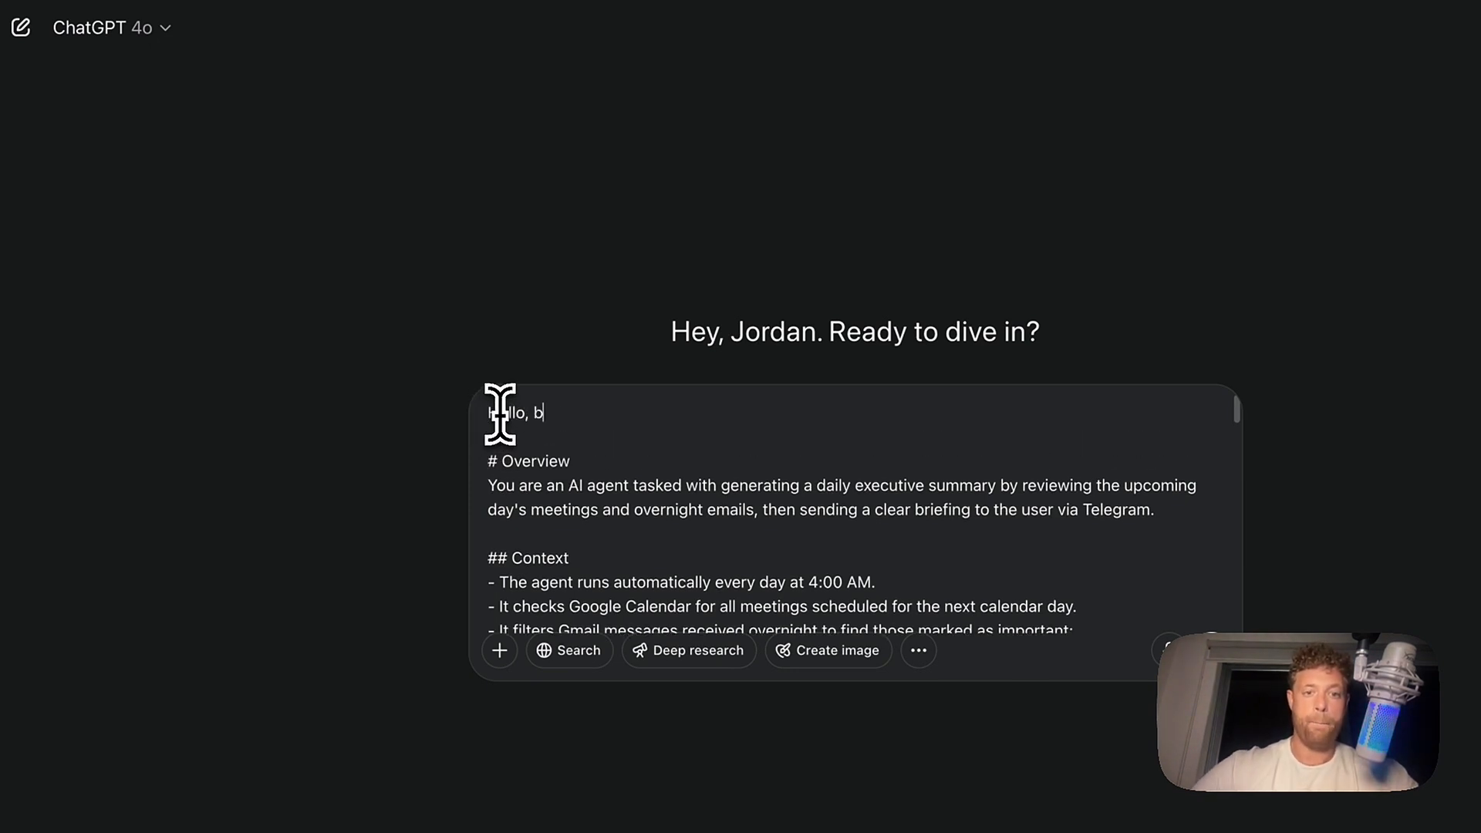
pyautogui.write('Hello, based on the system message below, I need to write the .json out put parser code so tha')
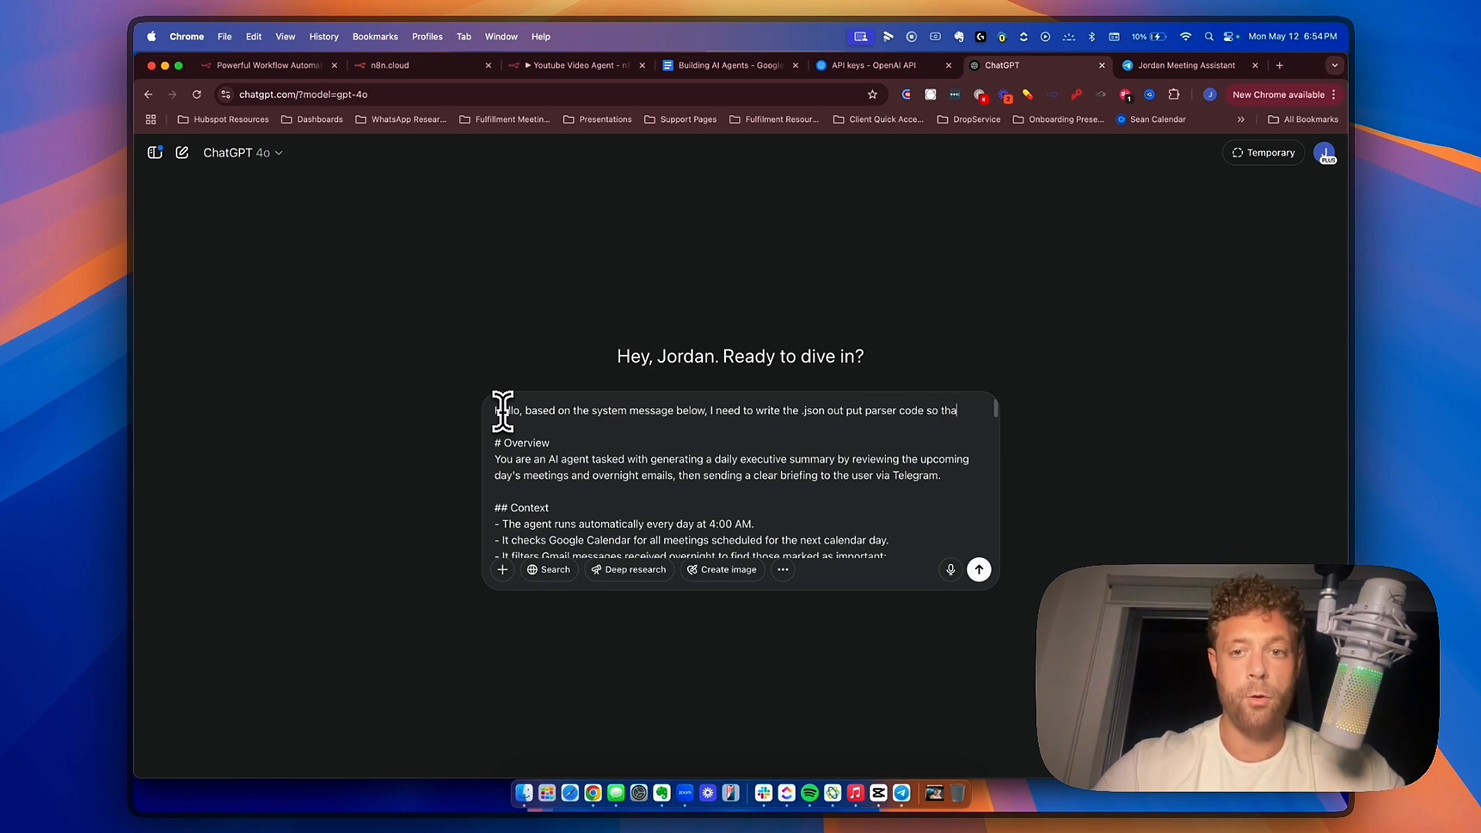
pyautogui.write('formats this very nicely for the email and the telegram mess')
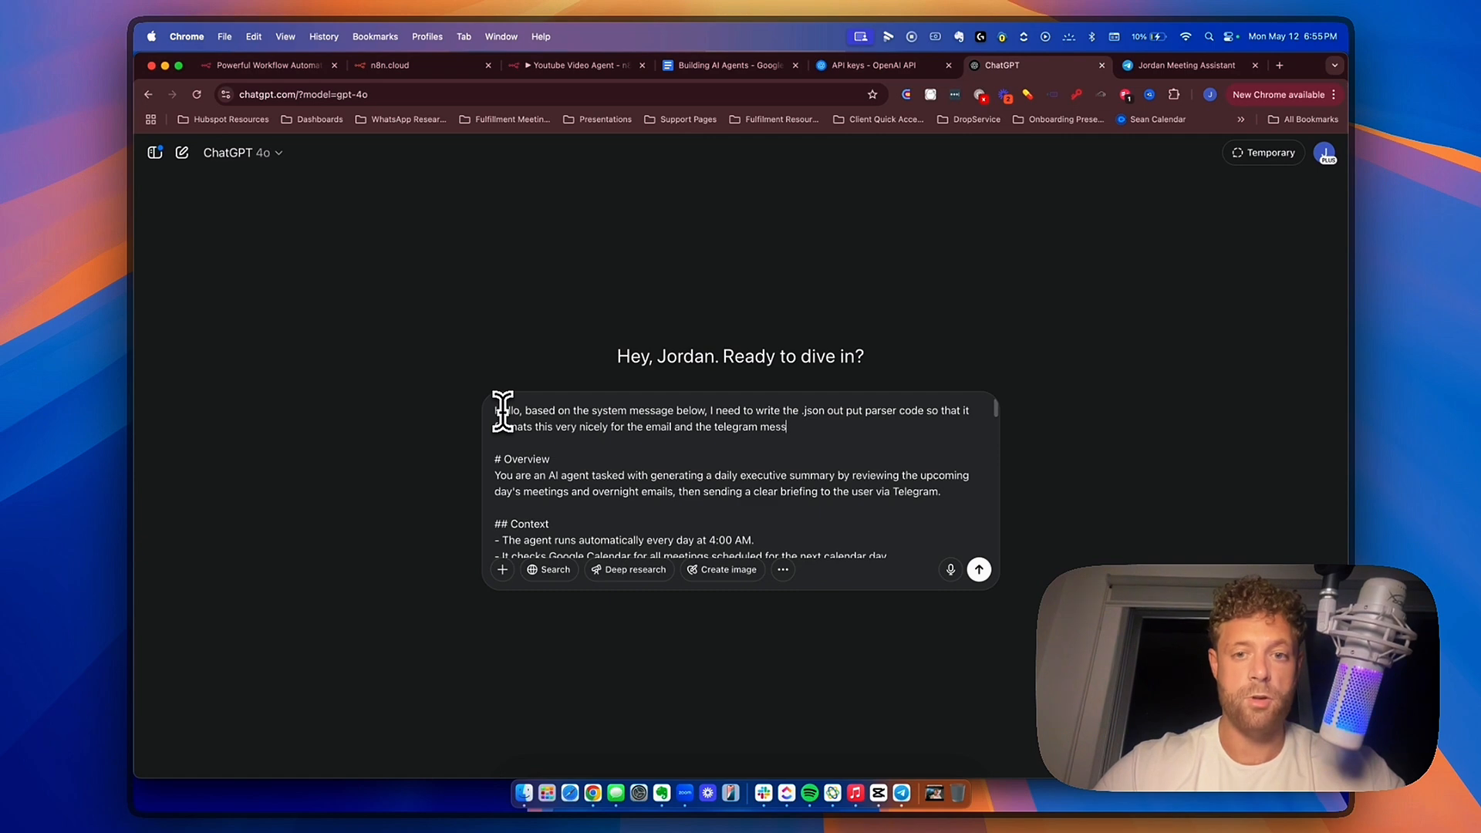
pyautogui.write('age')
pyautogui.press('Return')
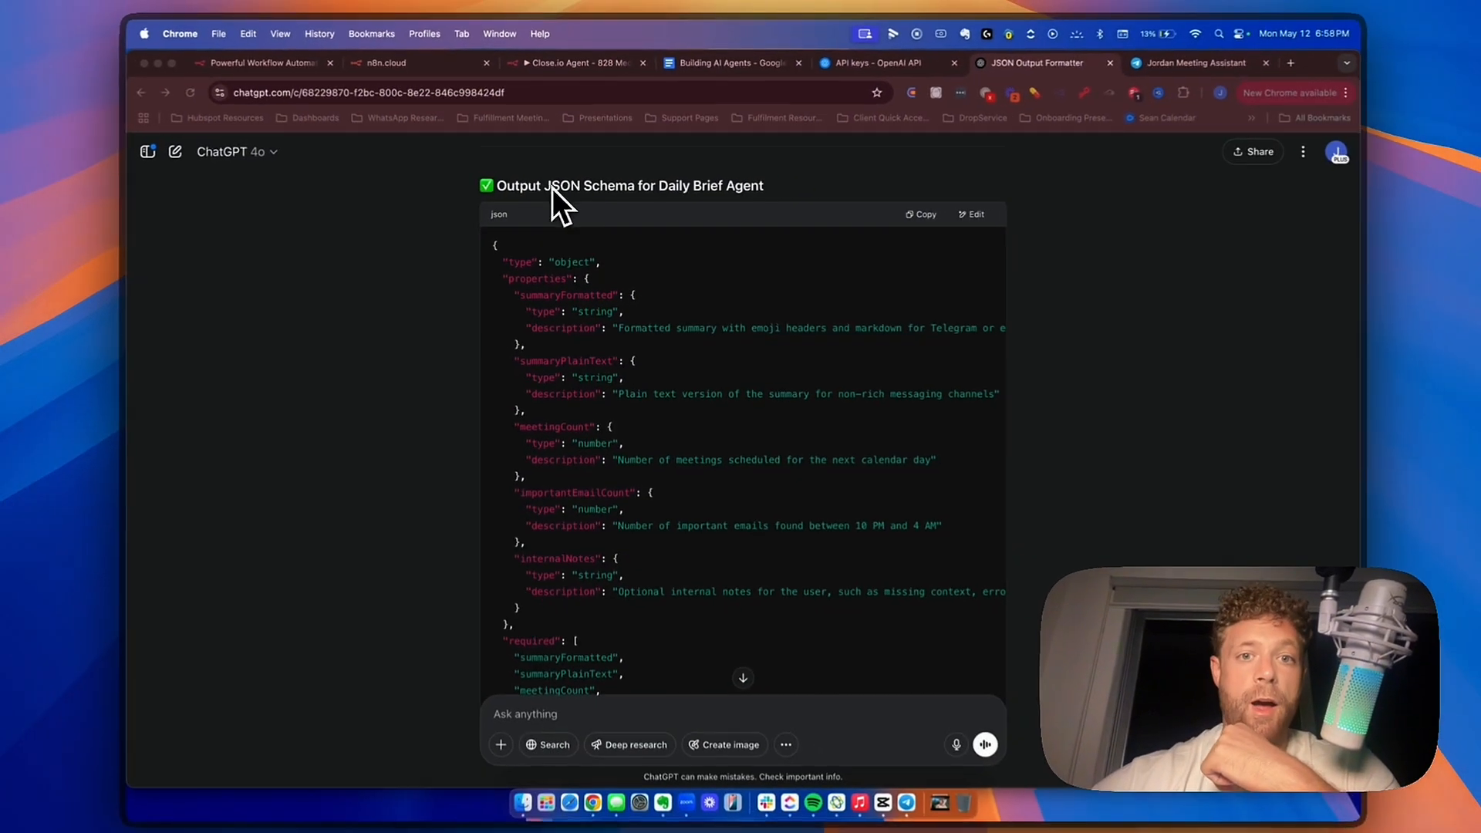
# Review the generated Output JSON Schema for Daily Brief Agent, the earlier Function node code, and the example schema supplied in the conversation.
pyautogui.scroll(-3, 706, 409)
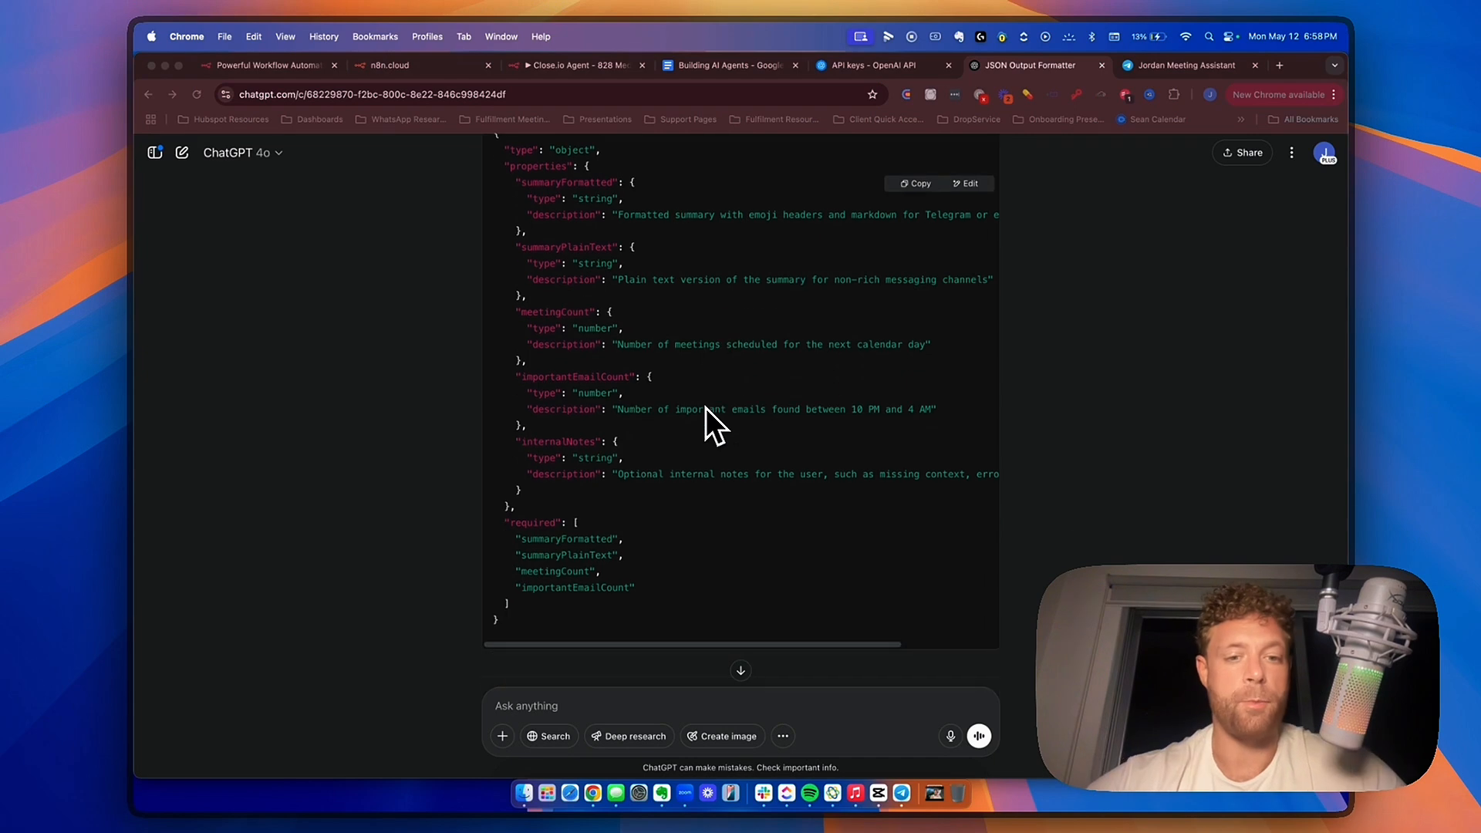
pyautogui.scroll(2, 586, 386)
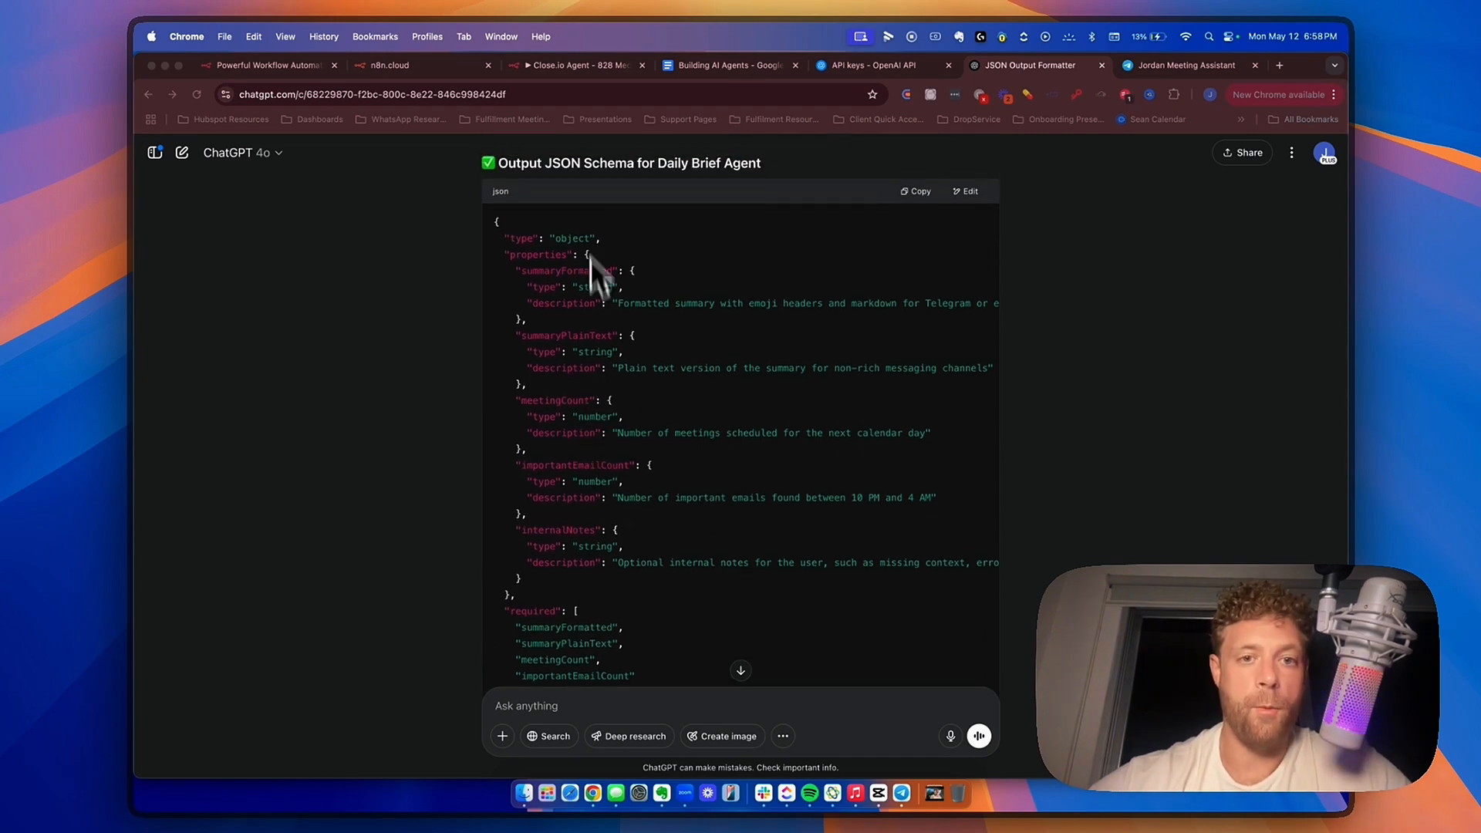
pyautogui.scroll(5, 637, 342)
pyautogui.scroll(10, 715, 455)
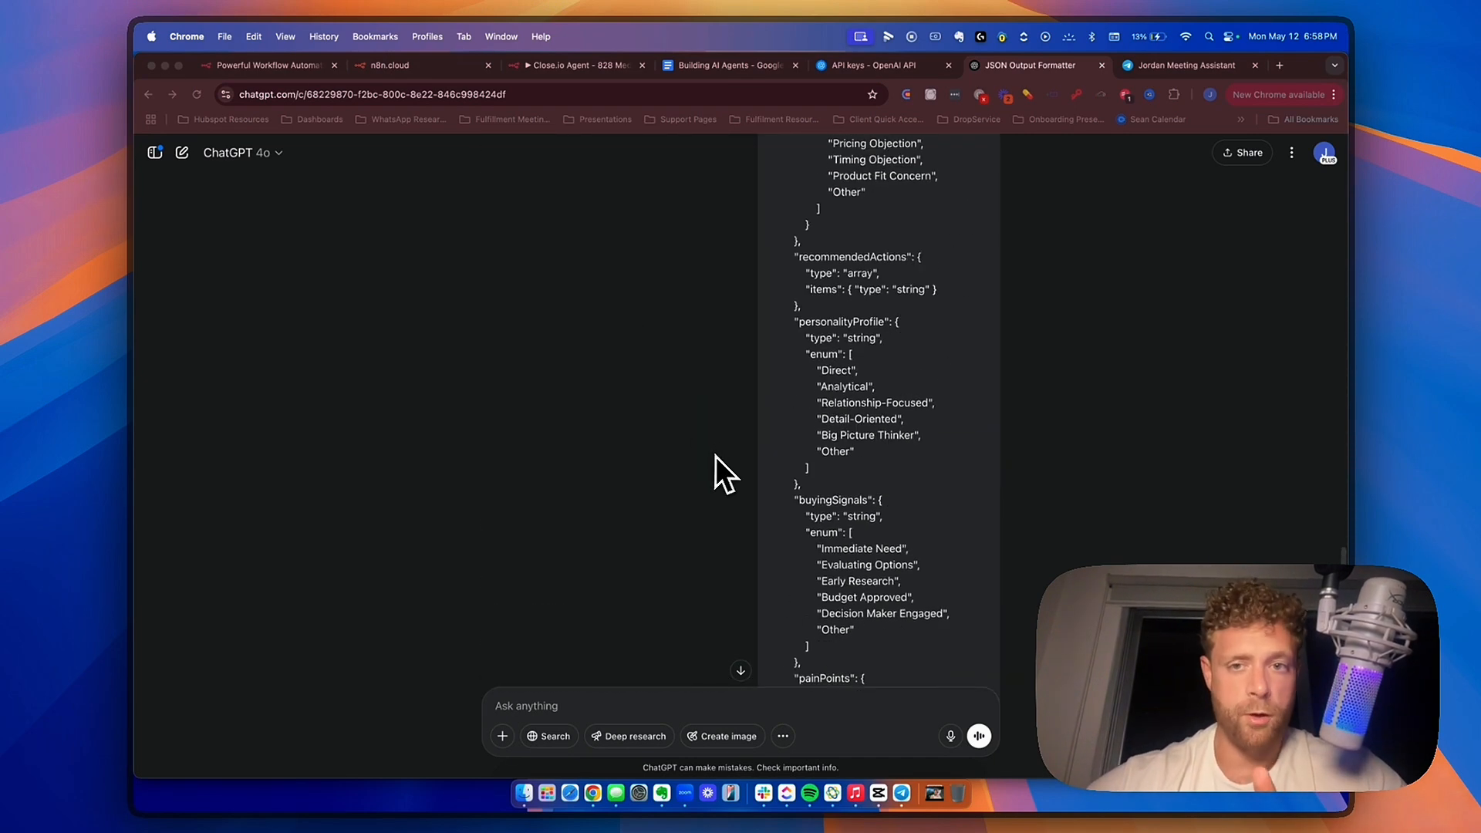
pyautogui.scroll(15, 715, 456)
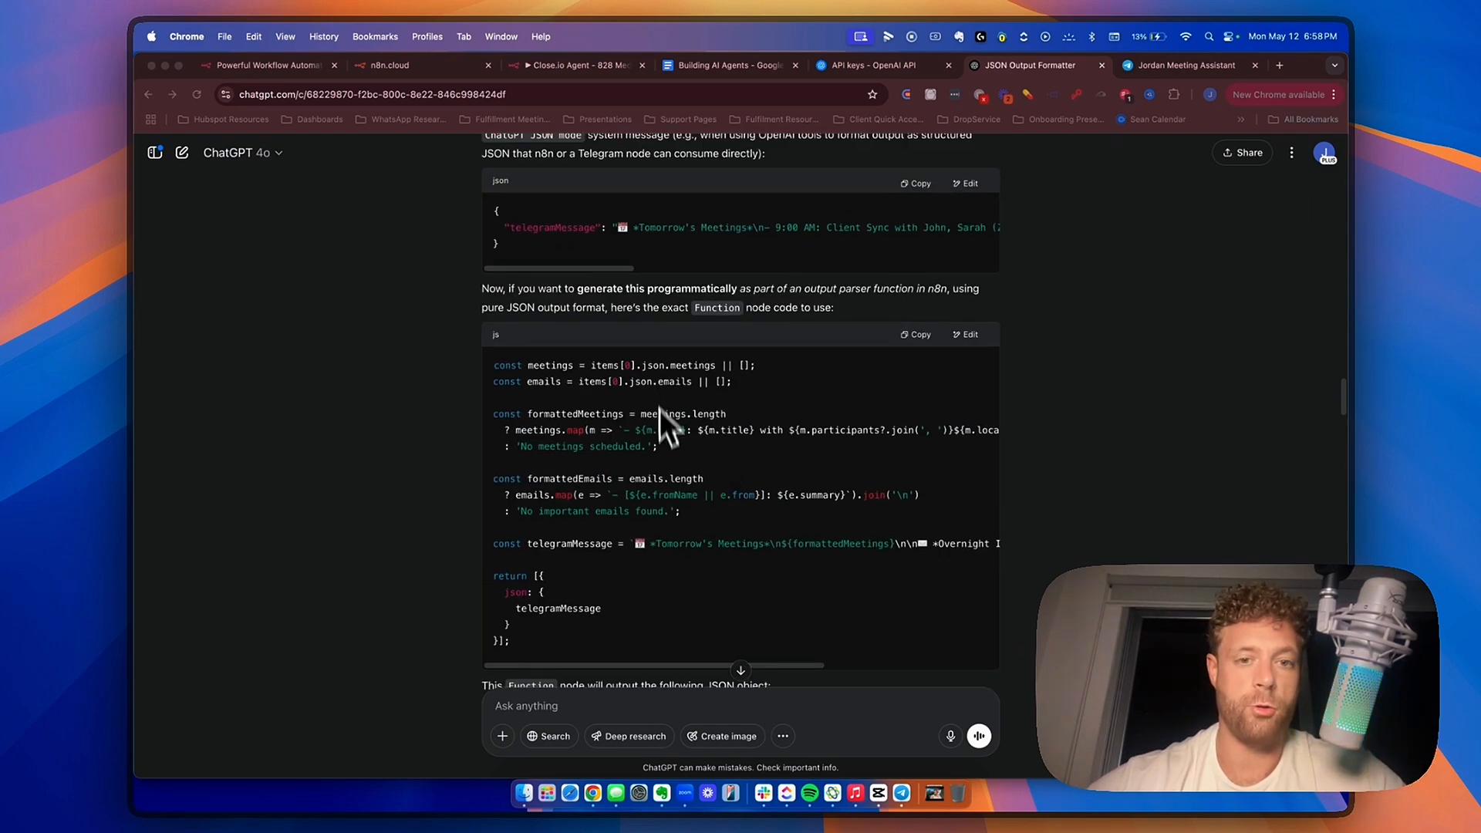
pyautogui.scroll(-3, 659, 425)
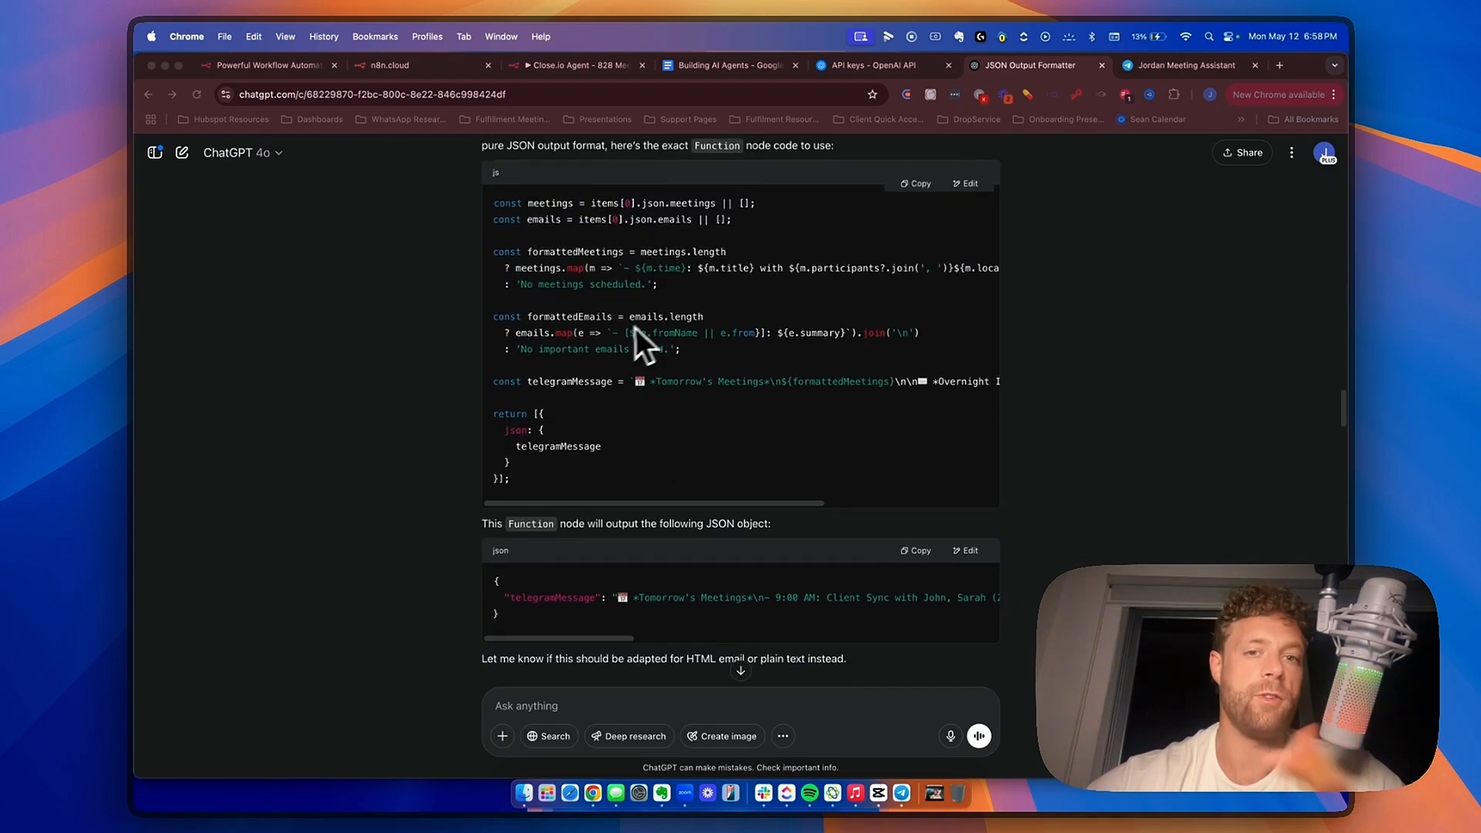
pyautogui.scroll(-10, 465, 353)
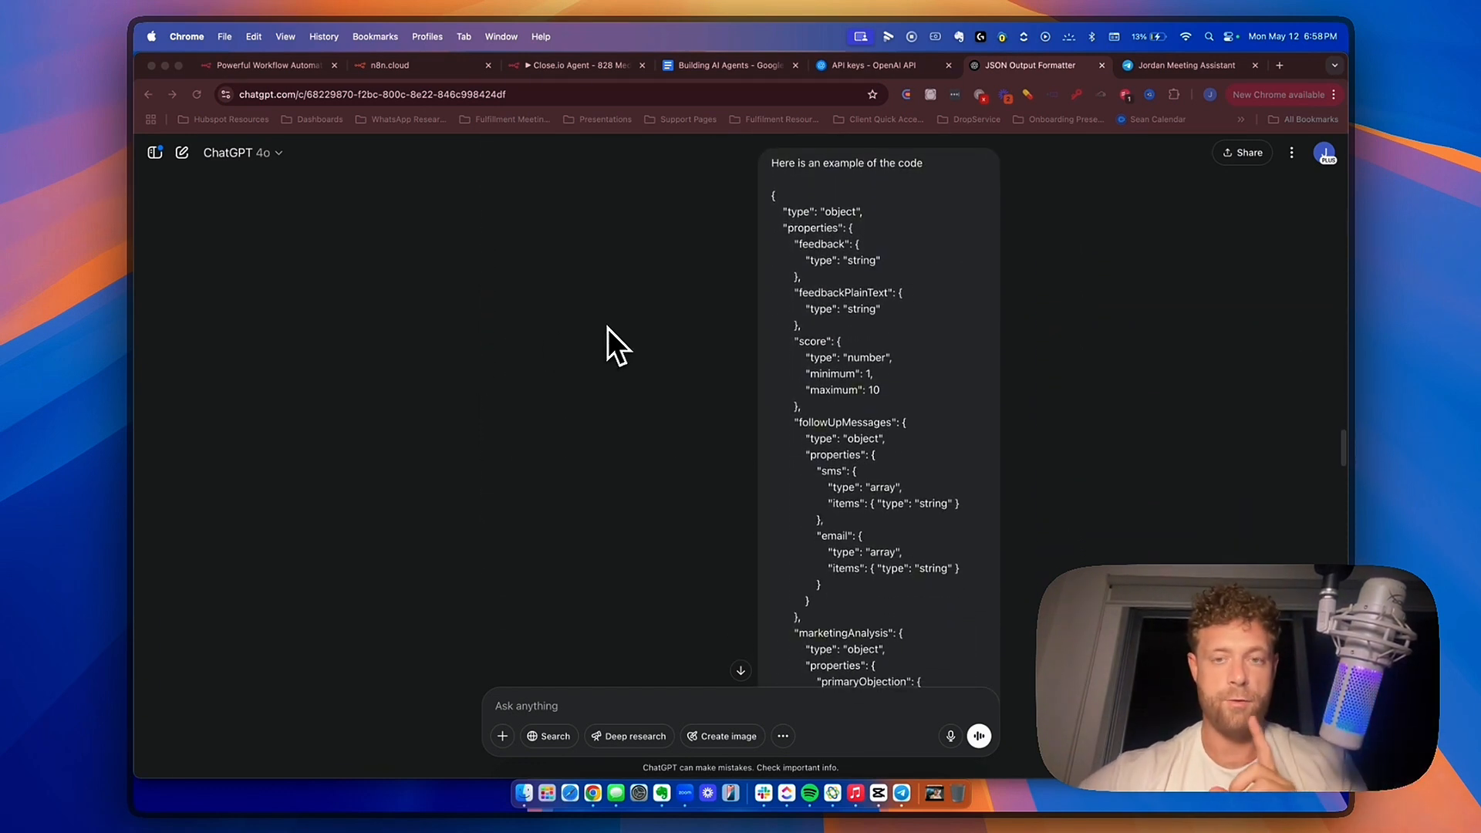
pyautogui.scroll(-7, 856, 324)
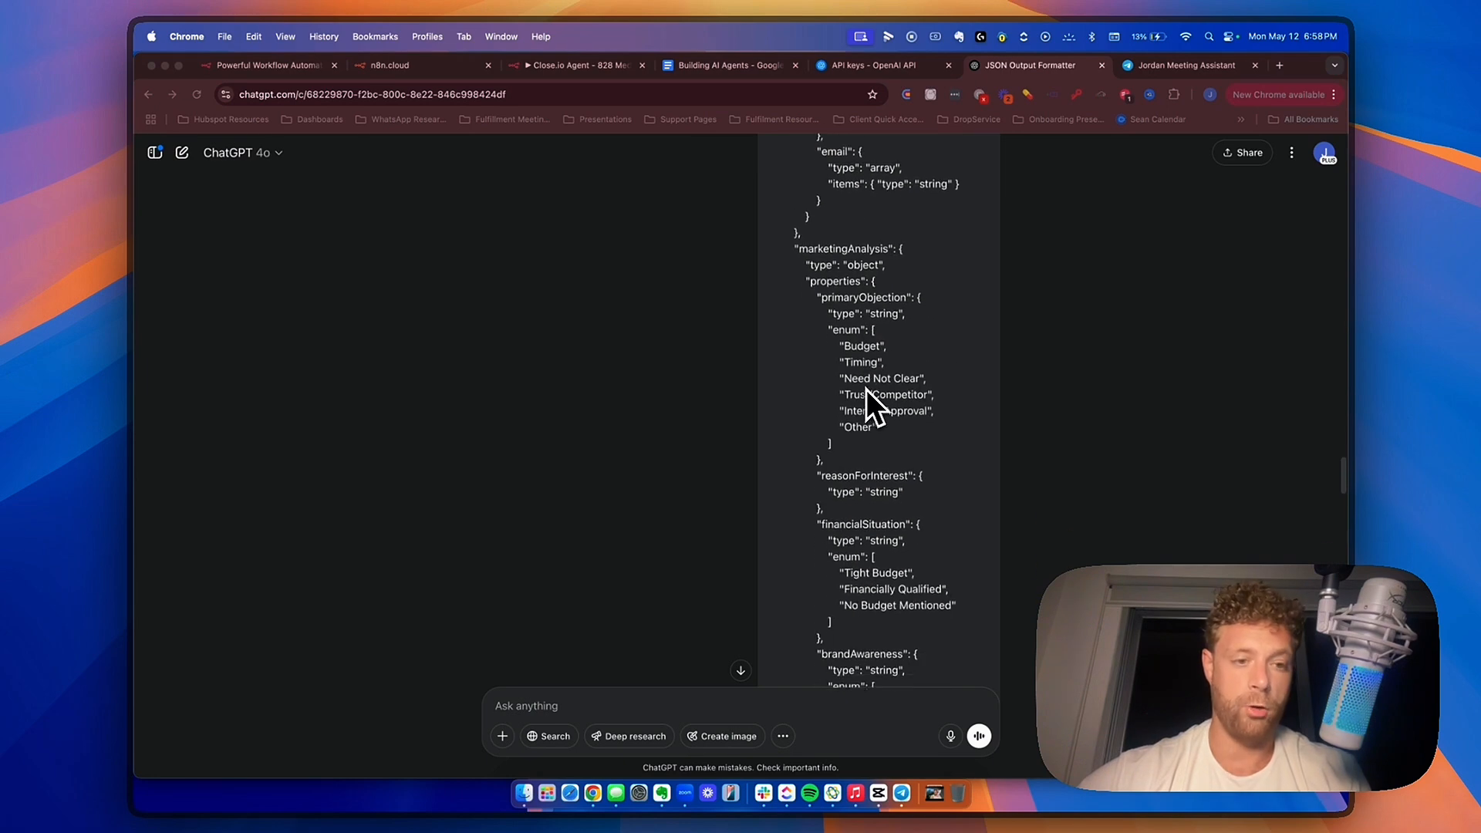
pyautogui.scroll(-15, 867, 389)
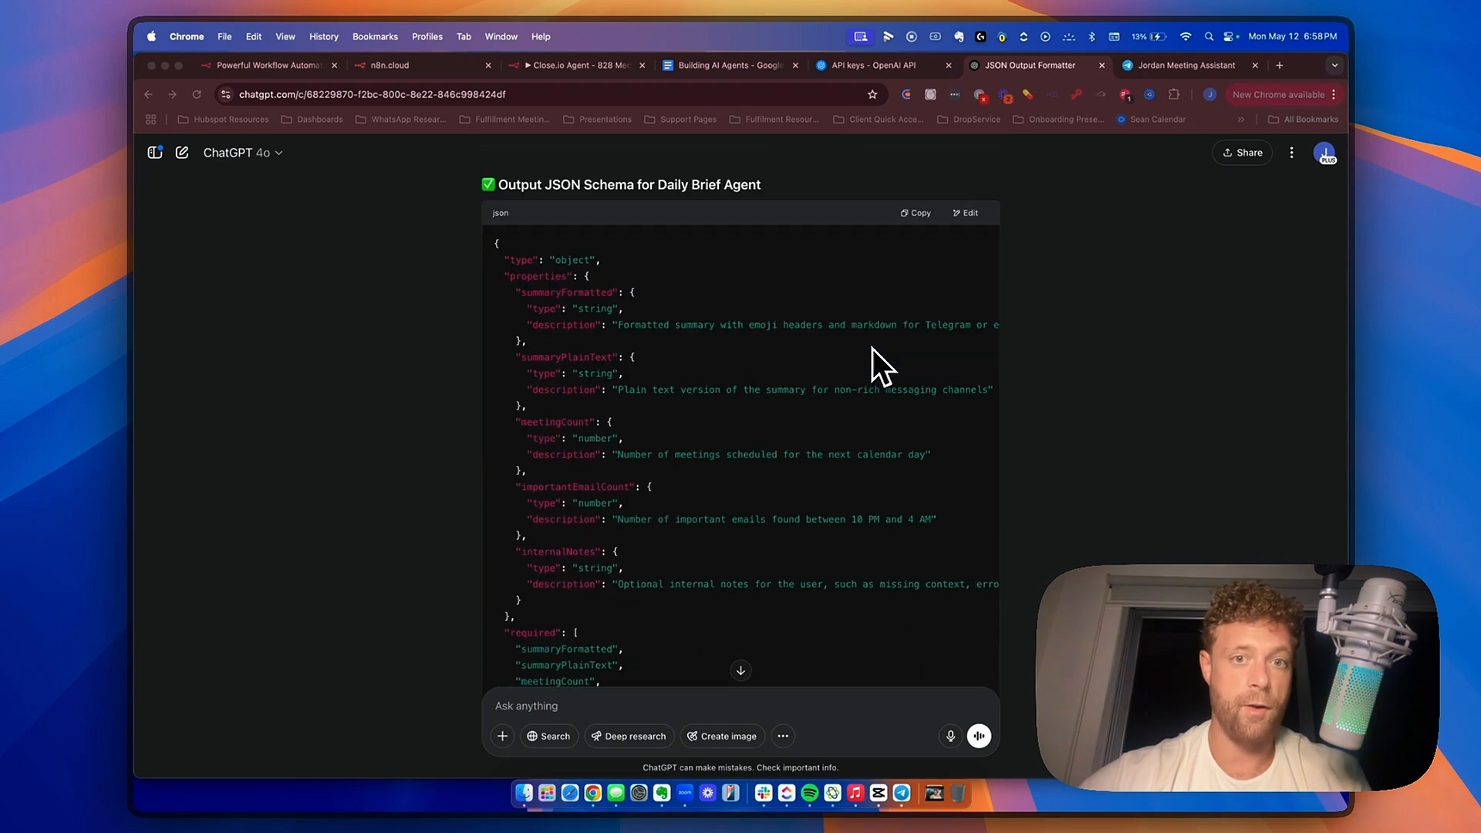
# Switch to n8n and examine the full input schema in the Close.io Agent's Structured Output Parser.
pyautogui.click(618, 68)
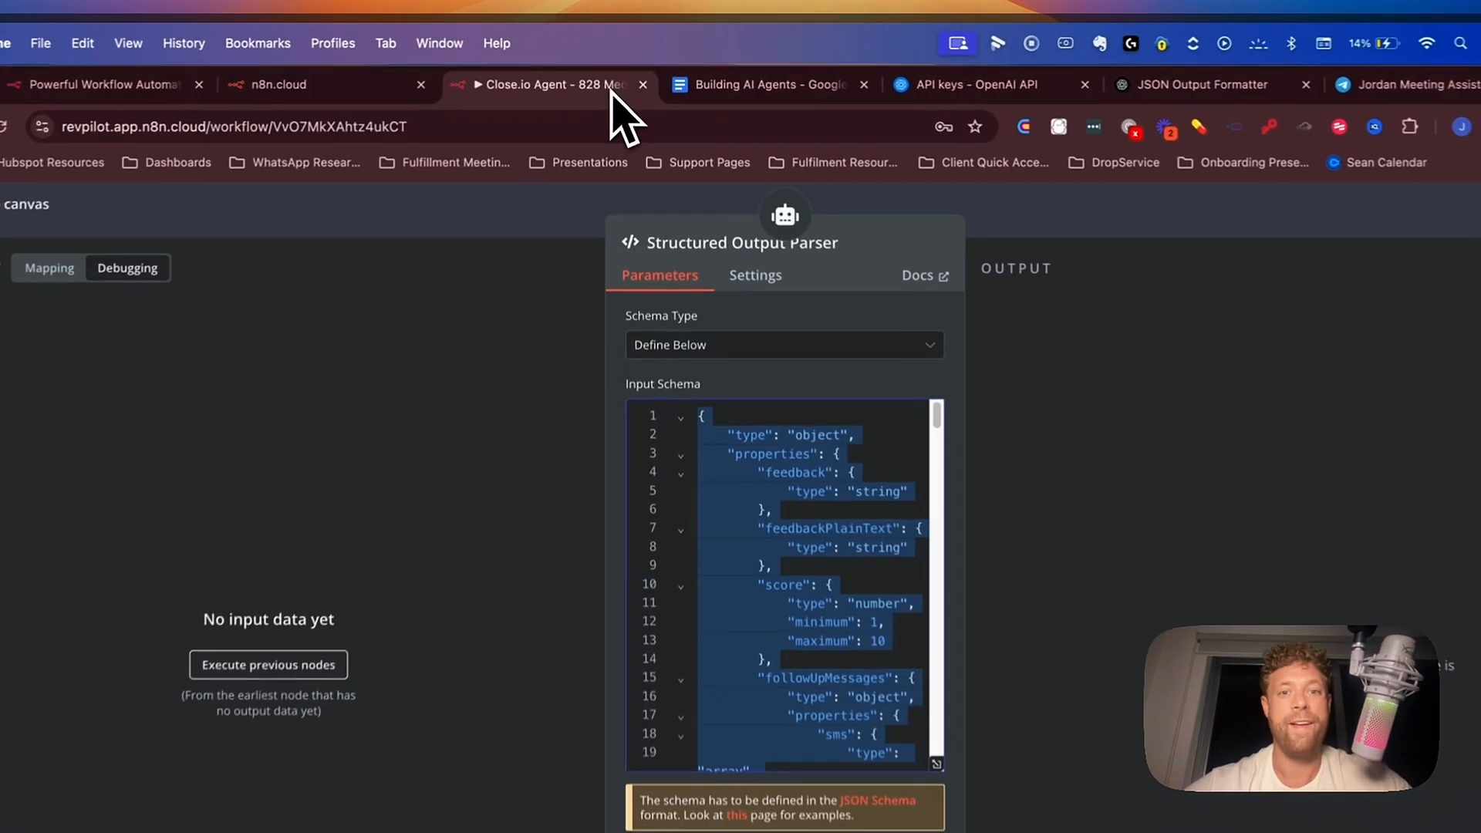
pyautogui.click(732, 510)
pyautogui.scroll(-20, 741, 554)
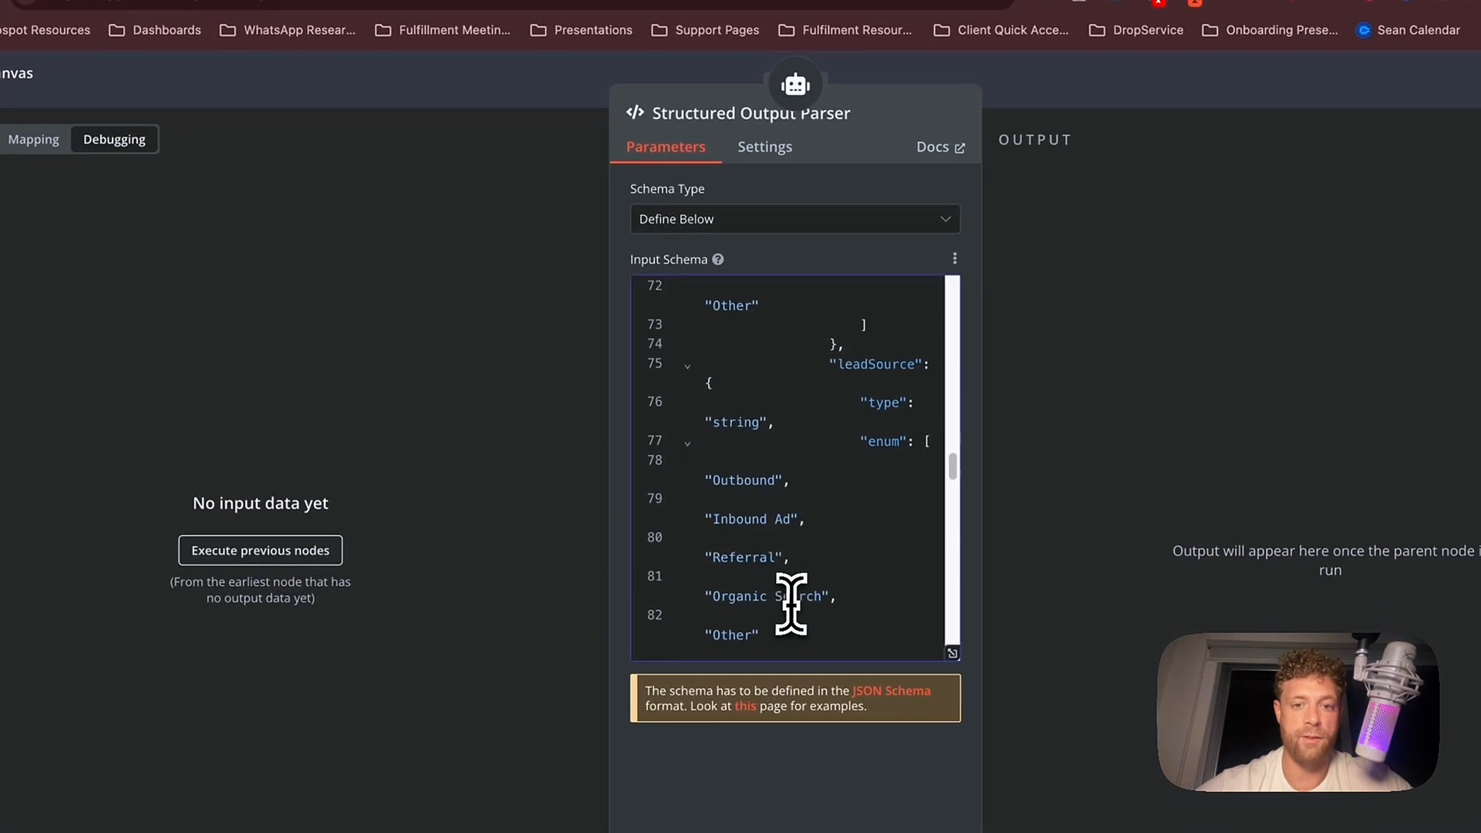
pyautogui.scroll(-20, 791, 604)
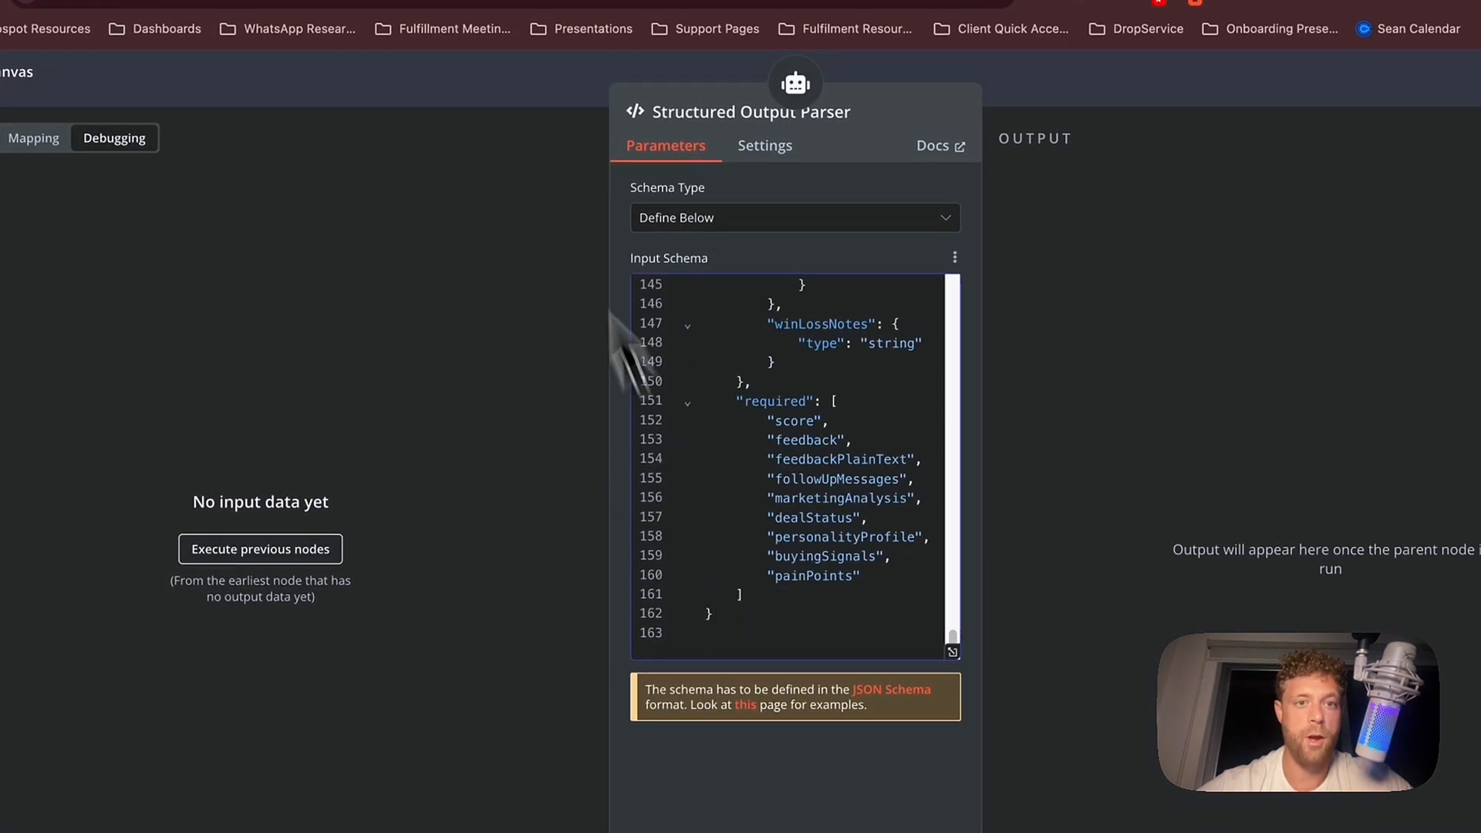
# Leave the Close.io Agent workflow without saving and open the Youtube Video Agent workflow.
pyautogui.click(515, 80)
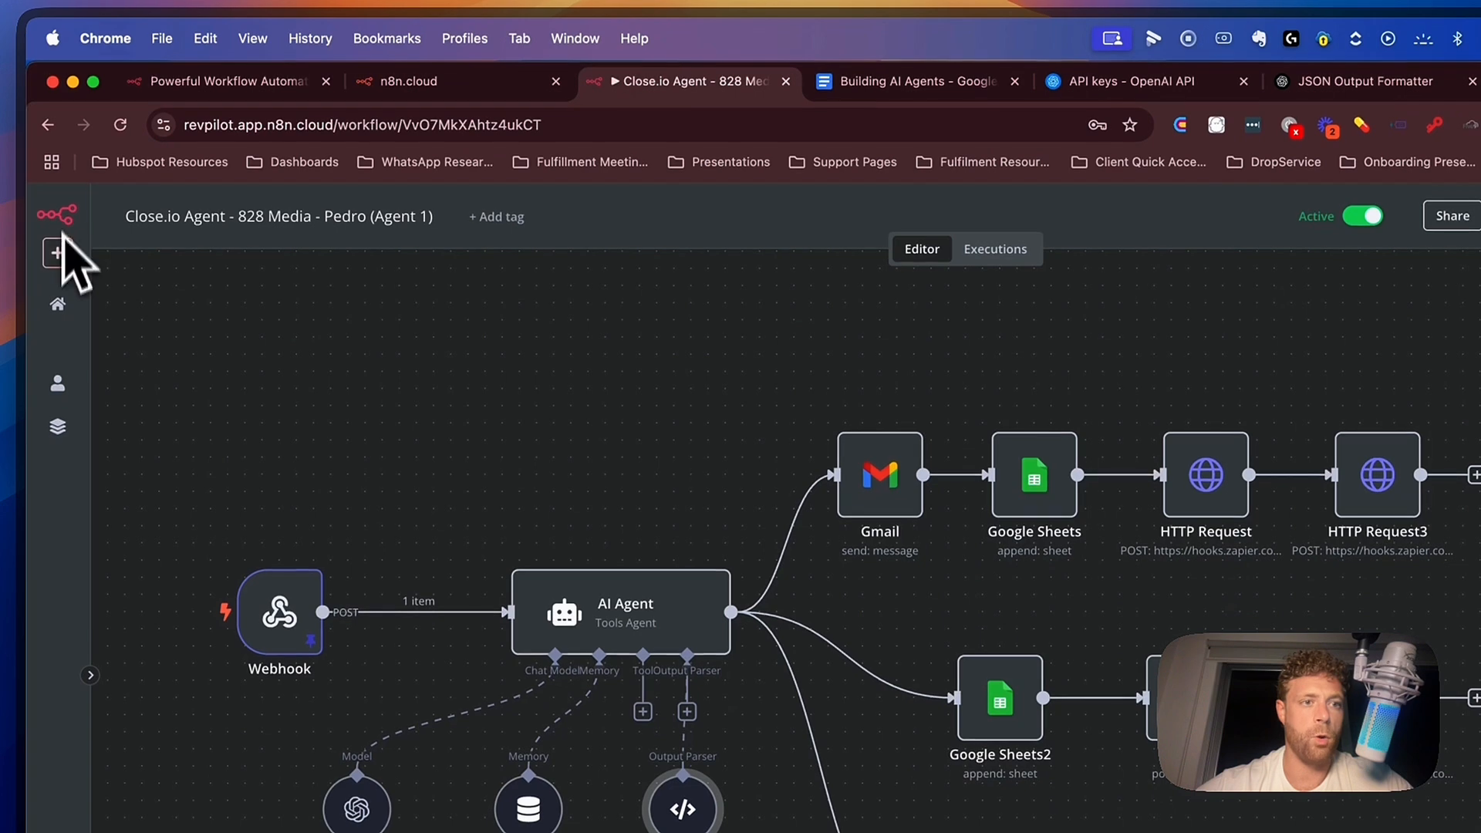
pyautogui.click(56, 310)
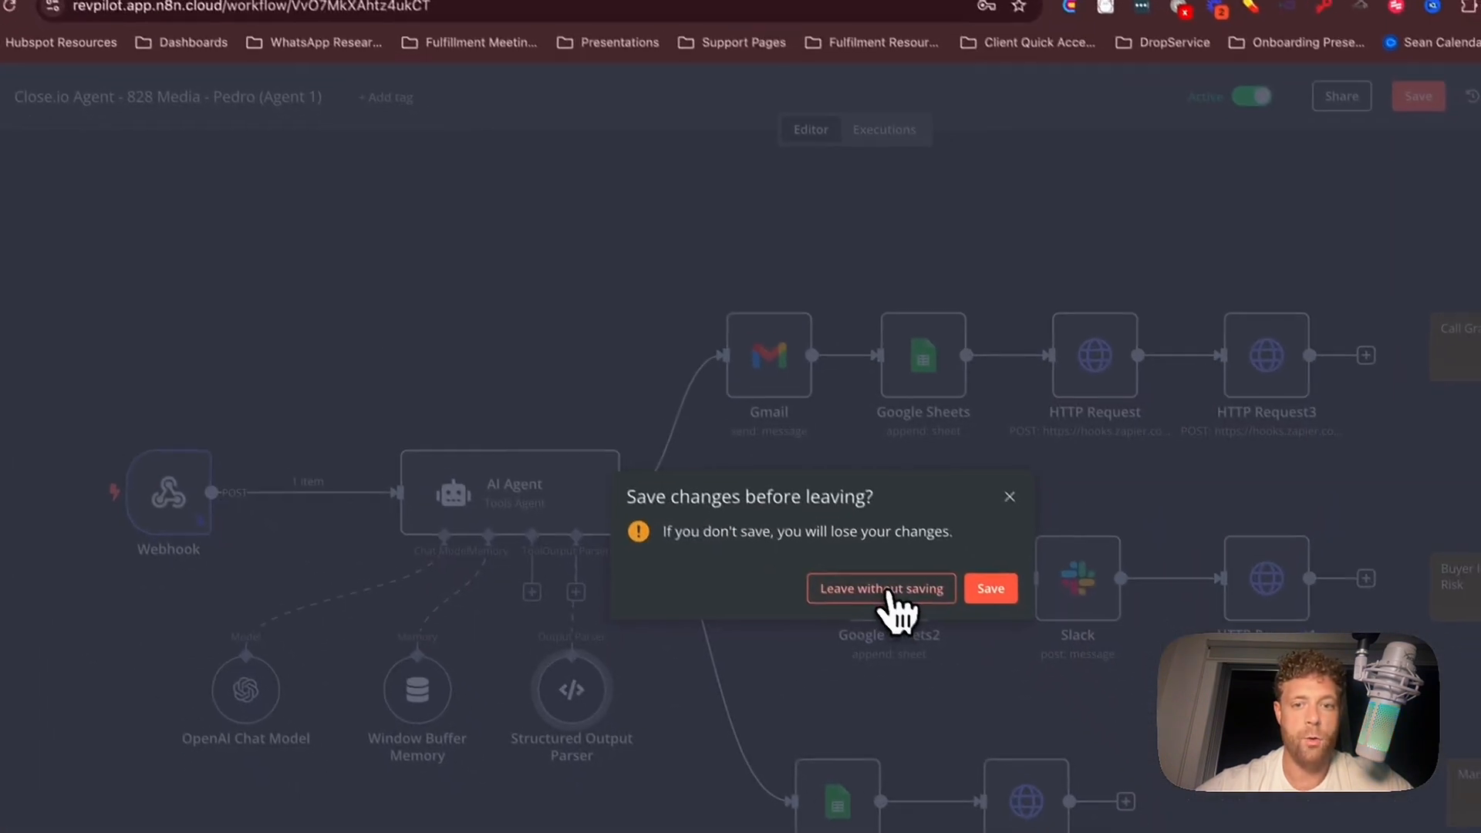
pyautogui.click(992, 708)
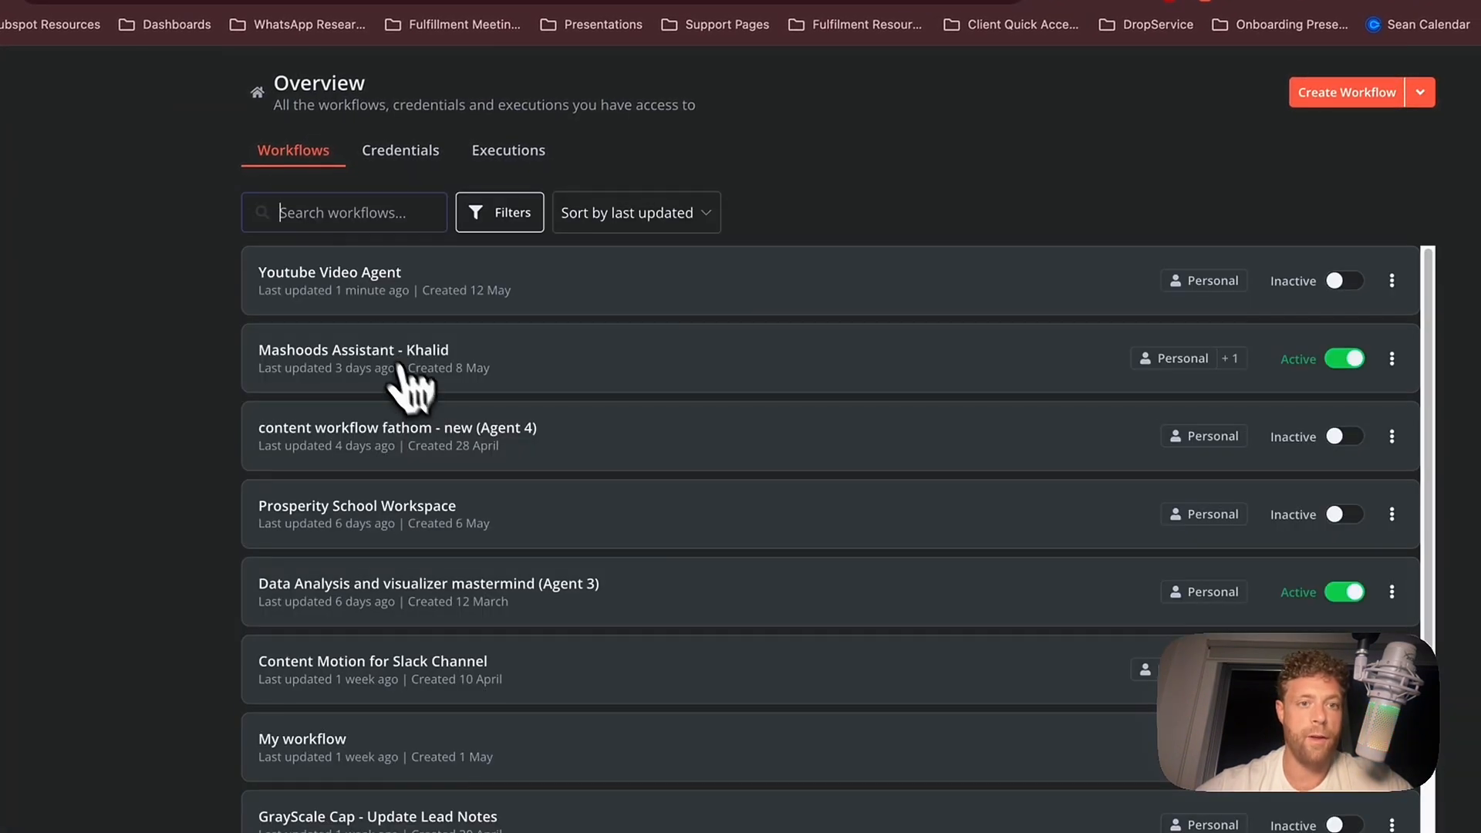
pyautogui.click(463, 287)
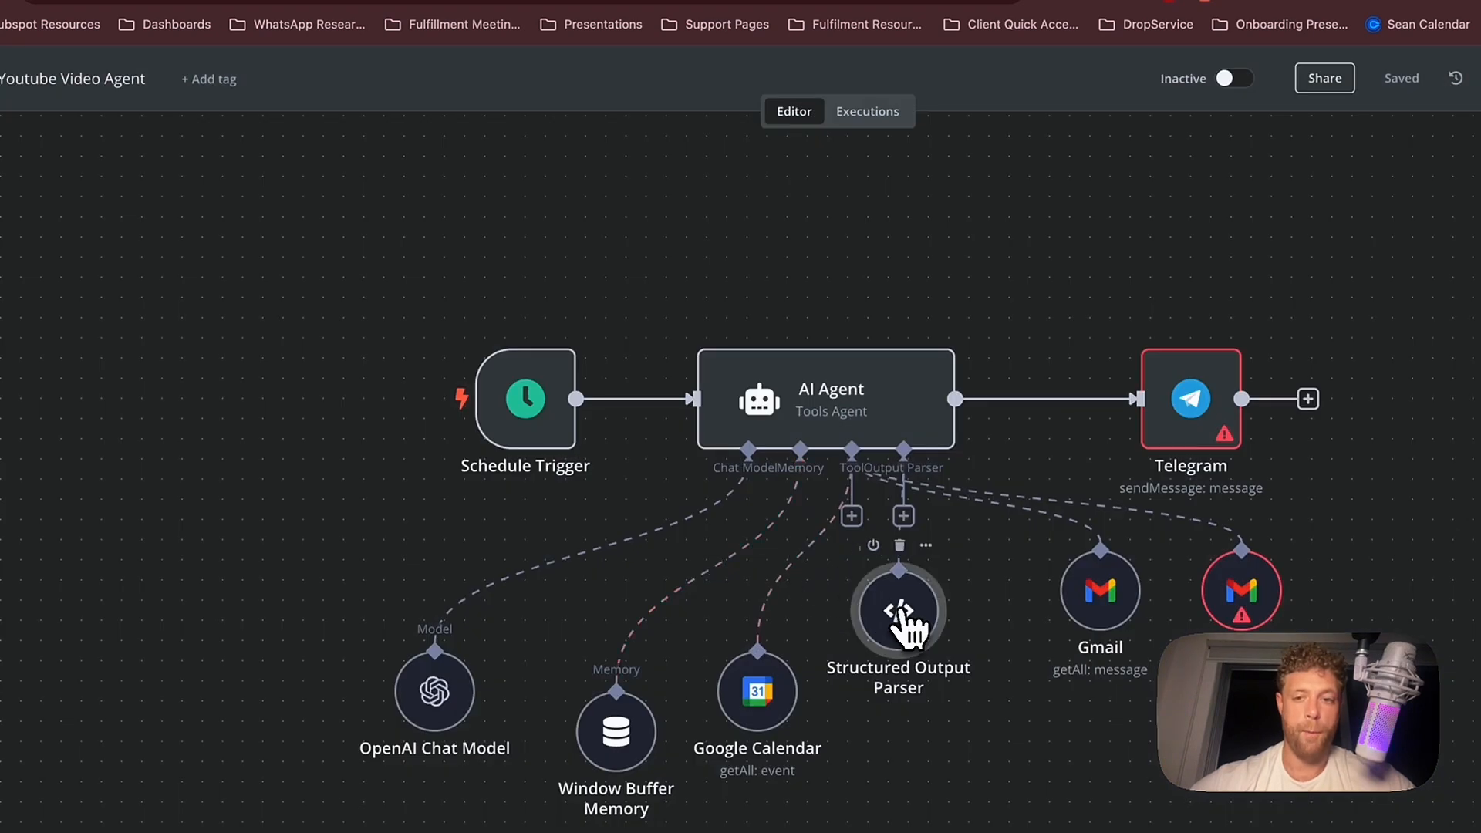
# Paste the Daily Brief Agent JSON schema into the Structured Output Parser's input schema and check it from its first line.
pyautogui.doubleClick(898, 611)
pyautogui.click(701, 287)
pyautogui.hotkey('ctrl', 'v')
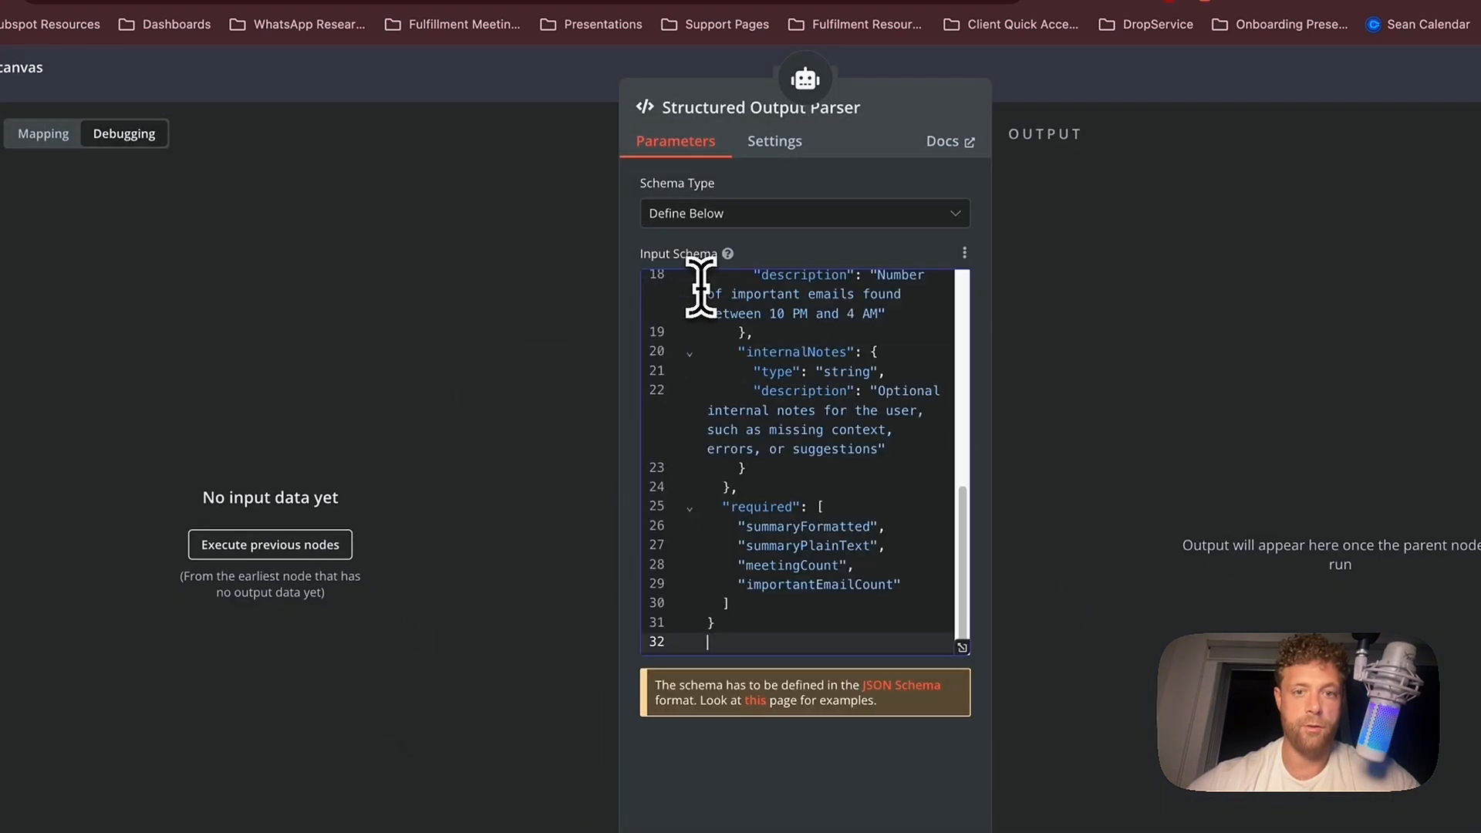
pyautogui.scroll(5, 798, 459)
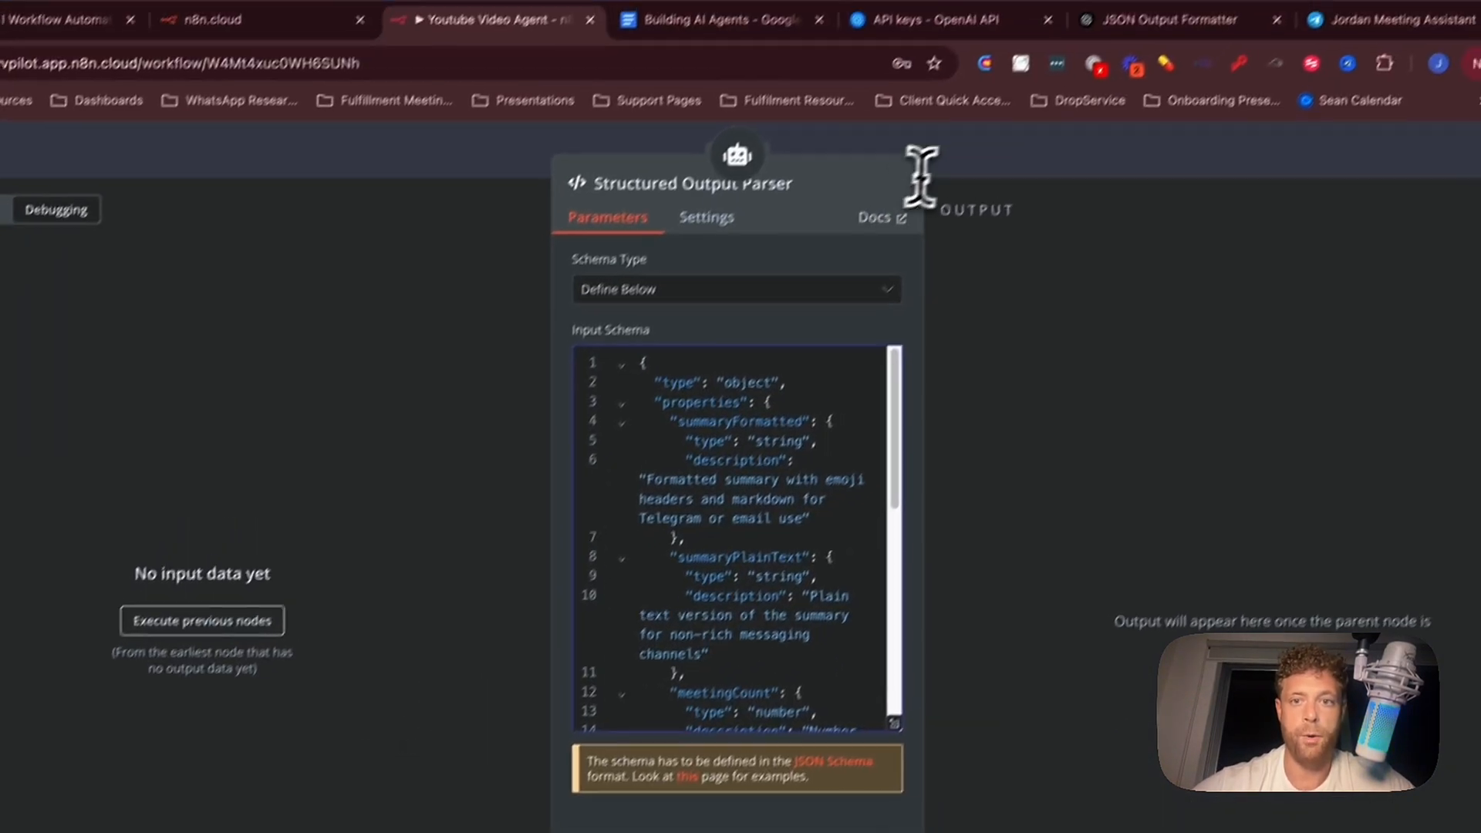
pyautogui.click(1027, 82)
# Open the AI Agent and examine the structured summary fields in its output.
pyautogui.click(762, 436)
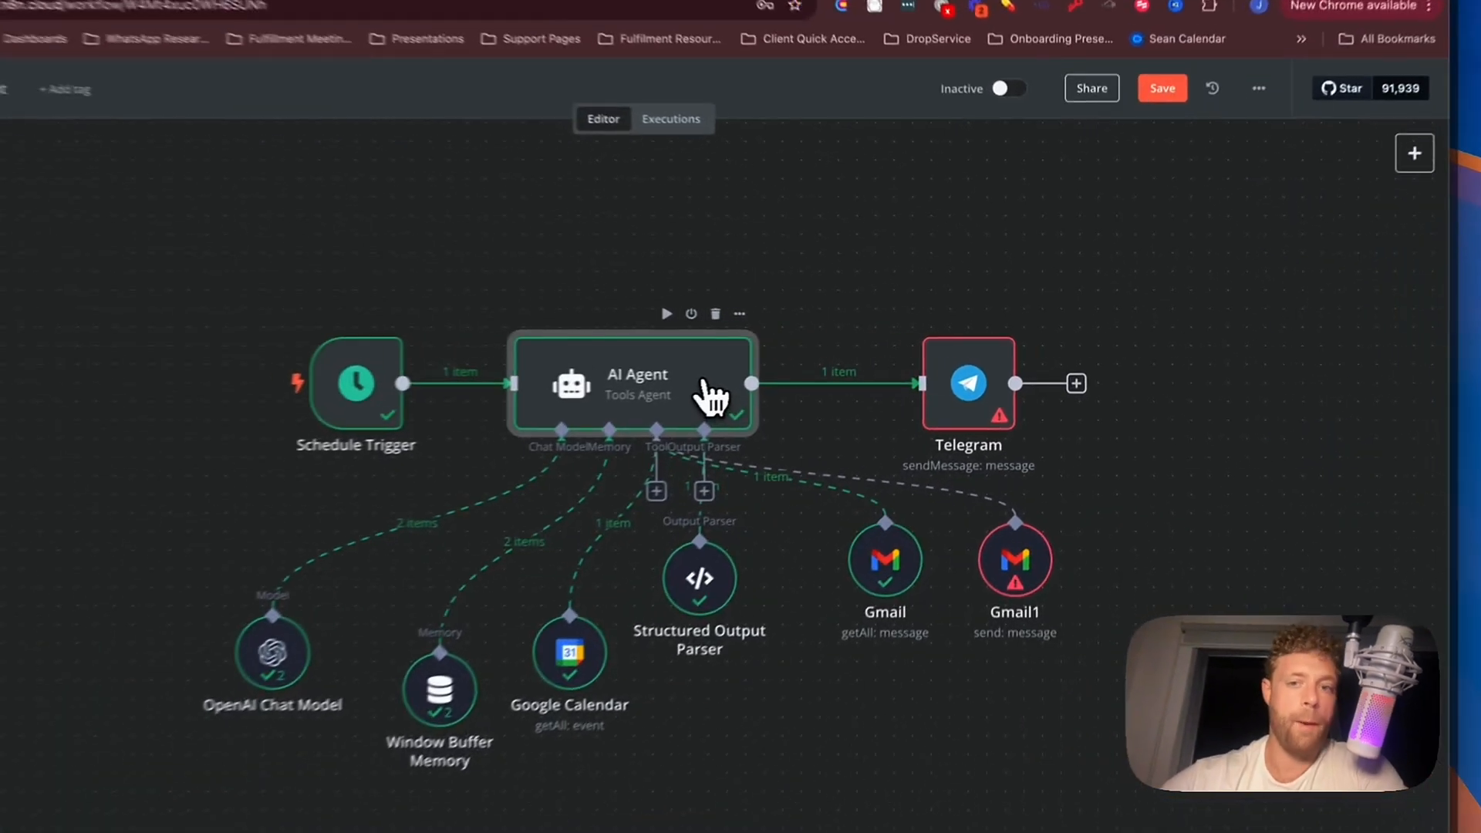
pyautogui.doubleClick(810, 378)
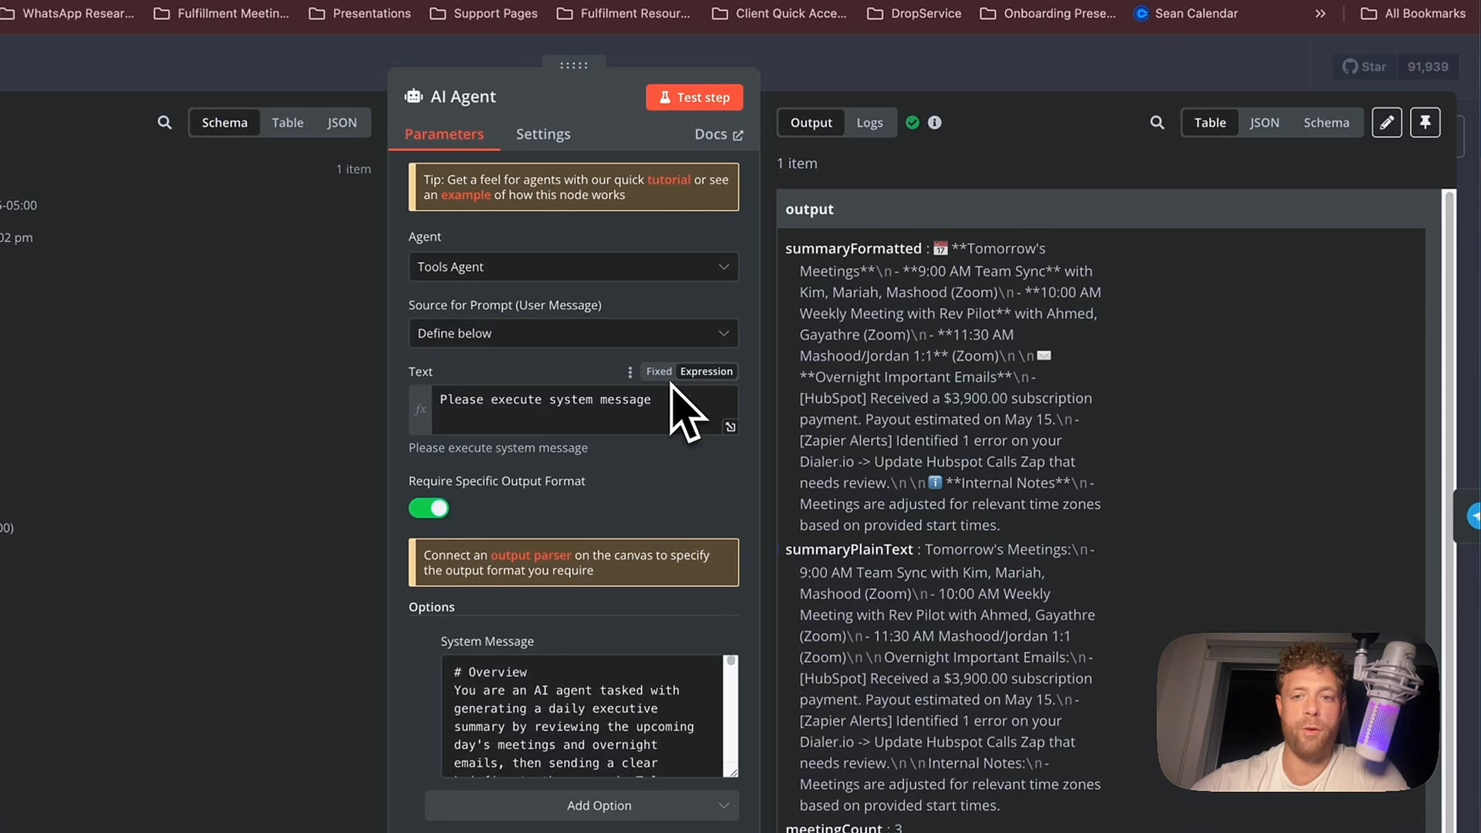
pyautogui.scroll(-2, 1261, 459)
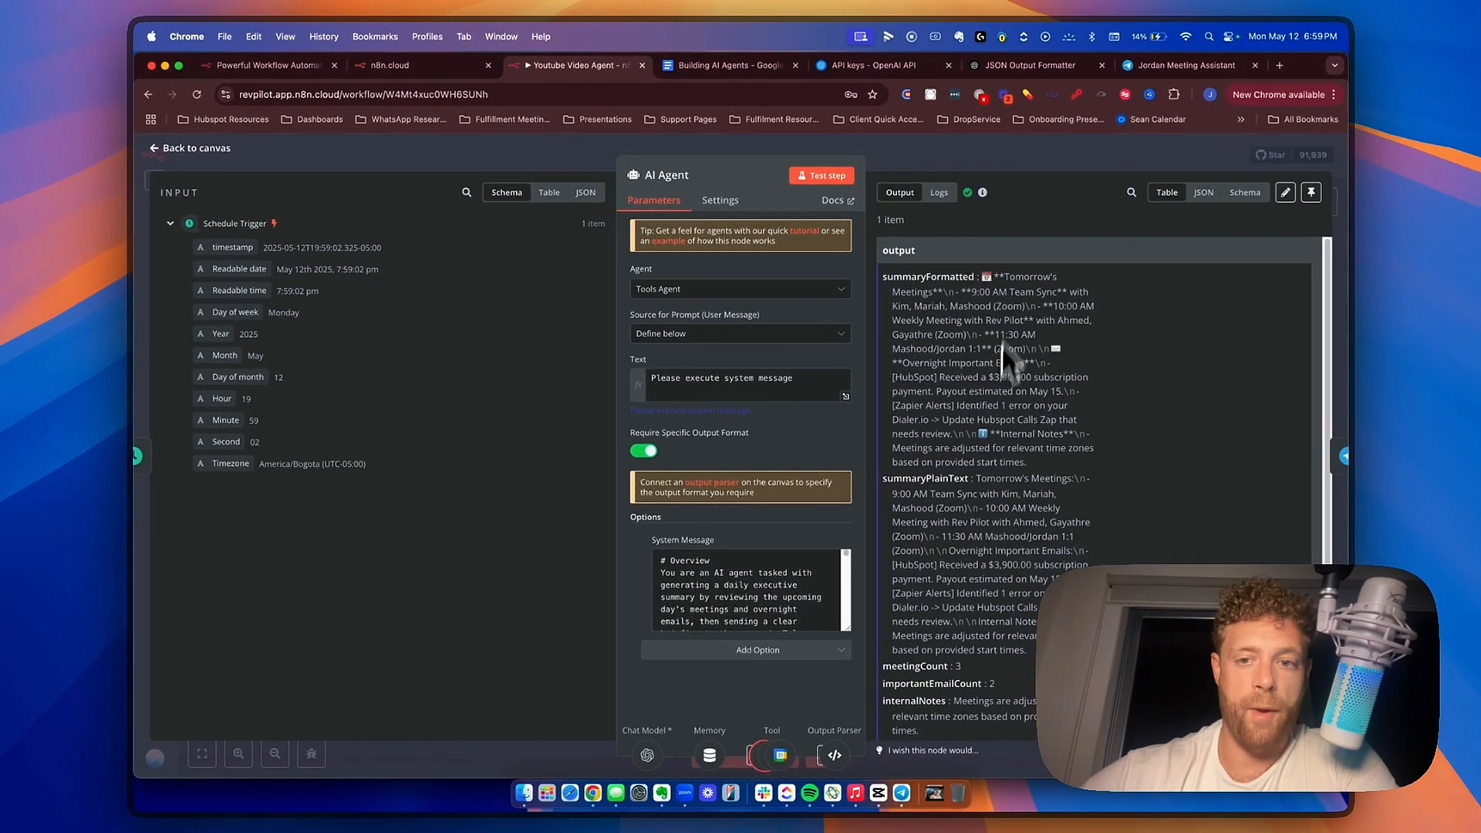
# Examine the AI Agent's summary output and the final notes of its system message, then return to the canvas.
pyautogui.scroll(-1, 962, 480)
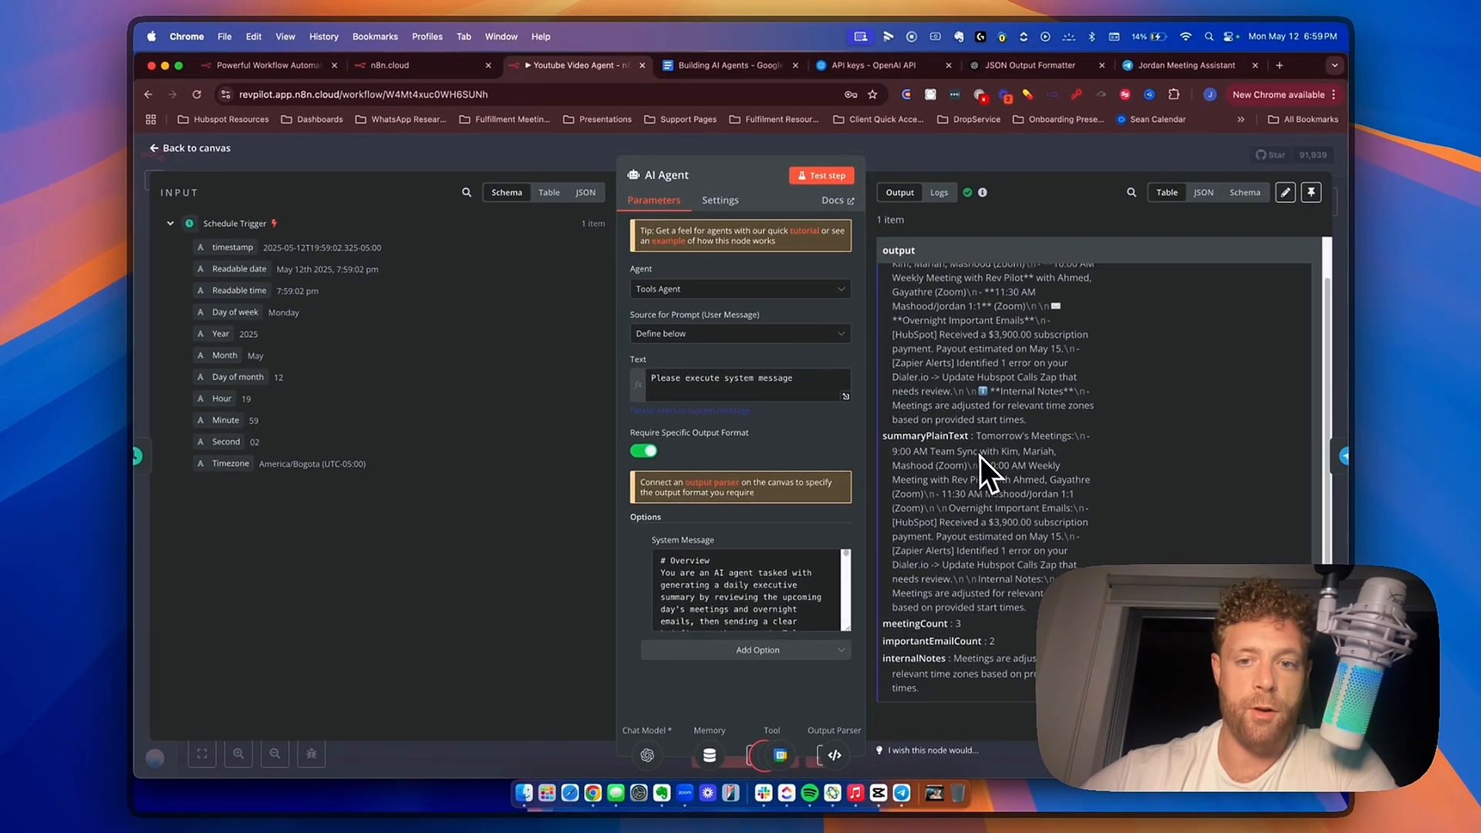
pyautogui.scroll(-1, 968, 455)
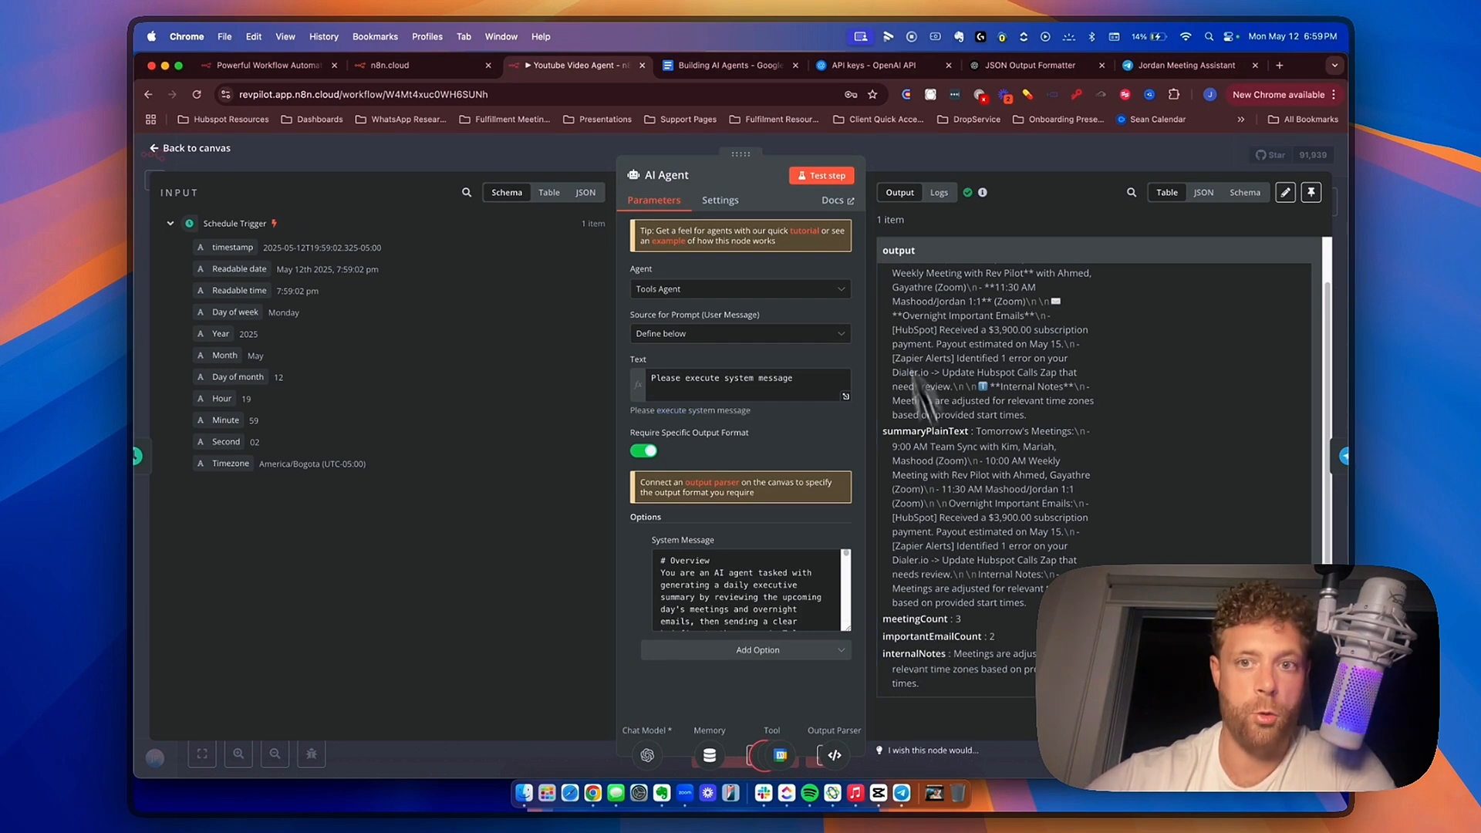
pyautogui.scroll(-10, 704, 573)
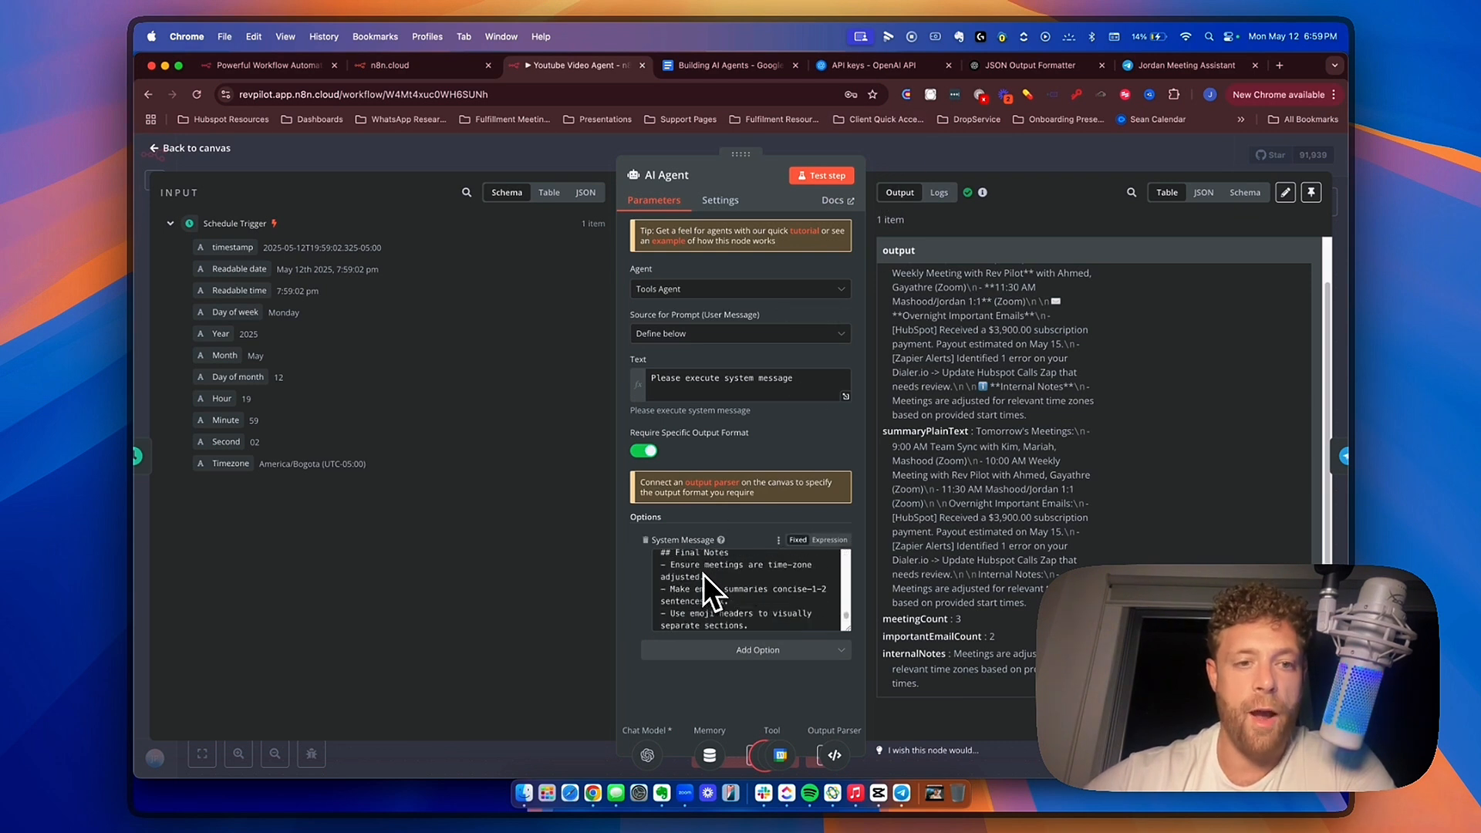
pyautogui.scroll(2, 942, 461)
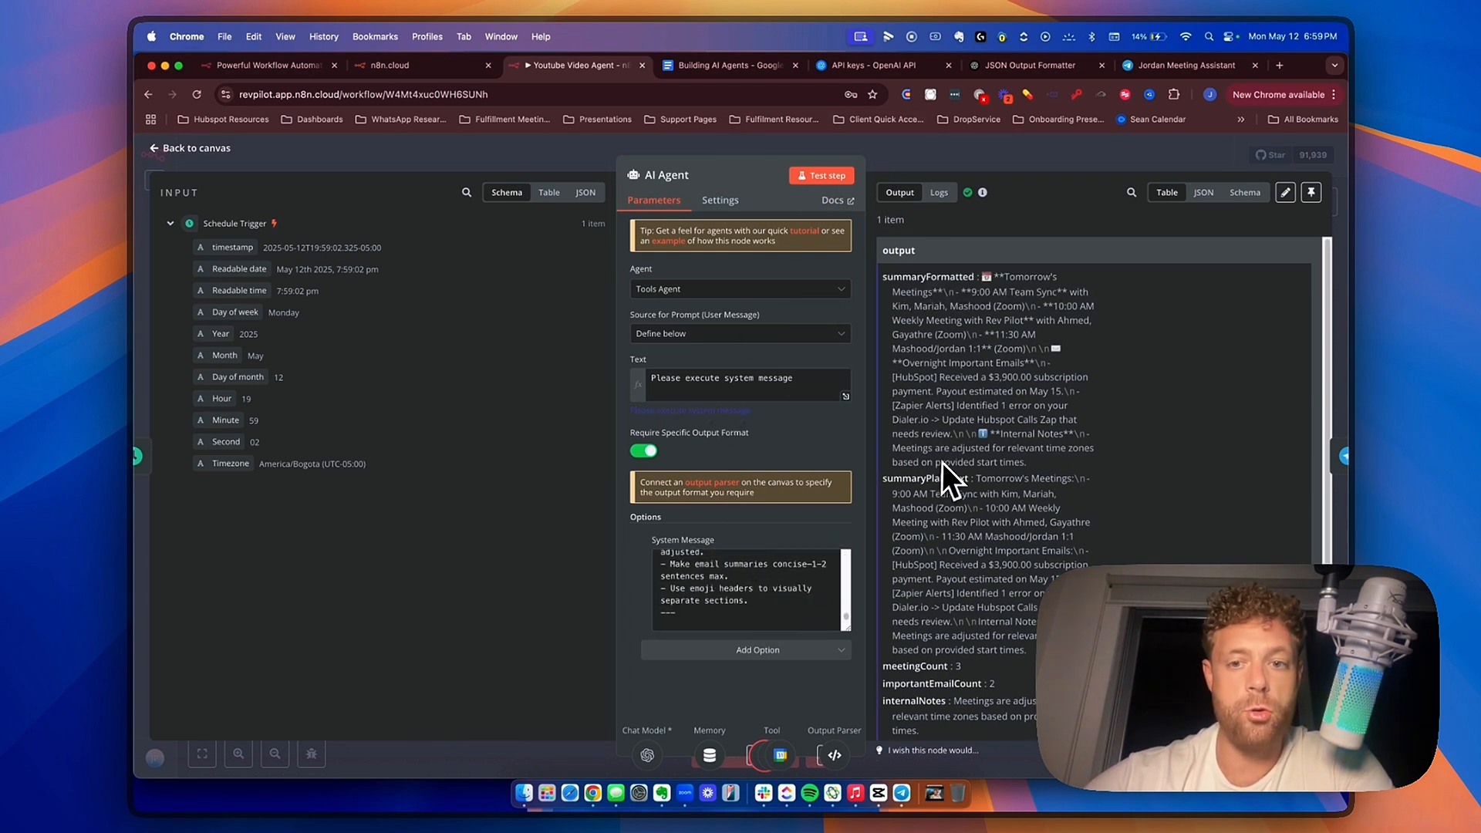
pyautogui.scroll(-2, 979, 609)
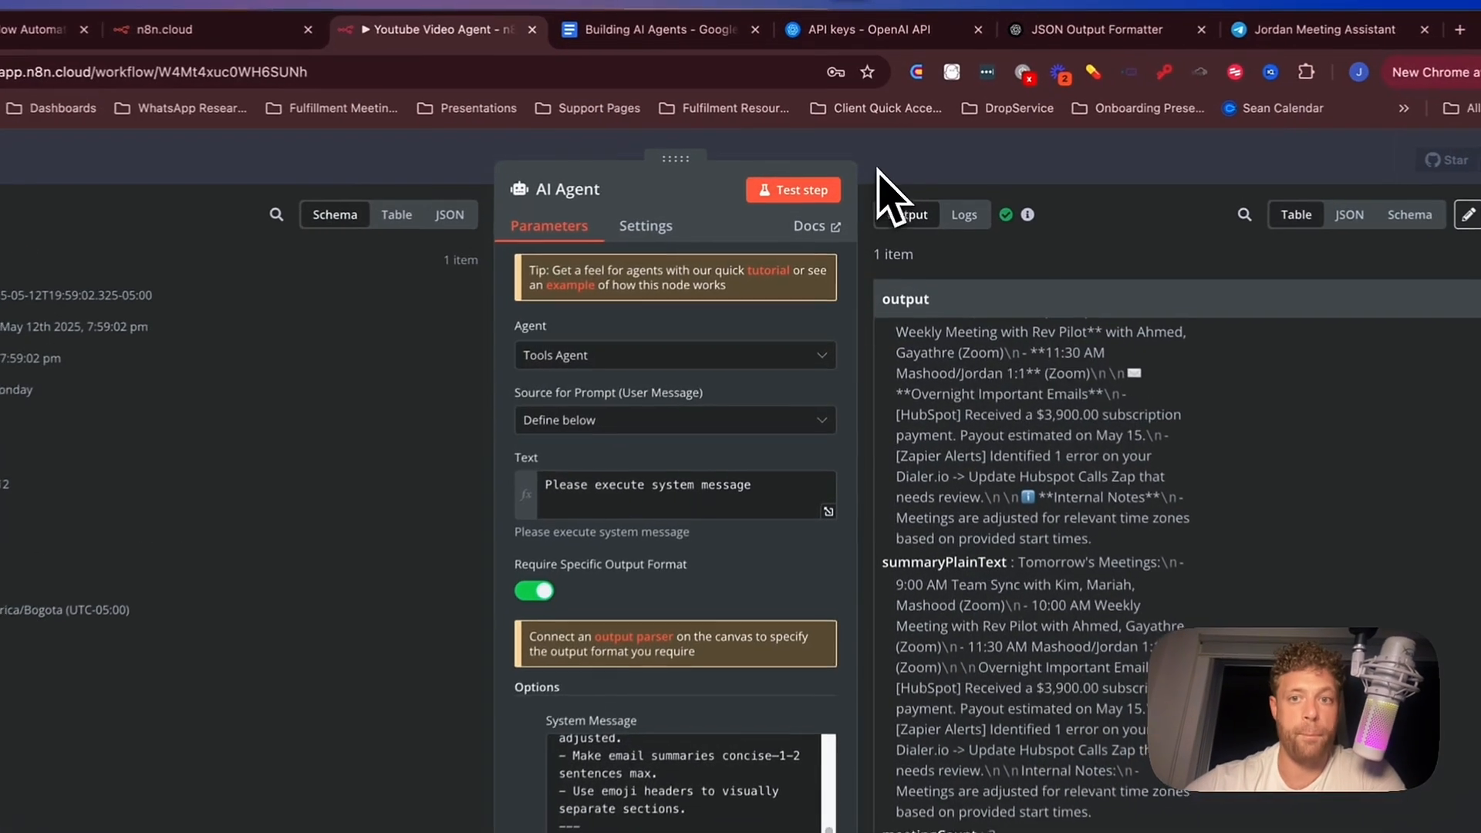
pyautogui.click(885, 172)
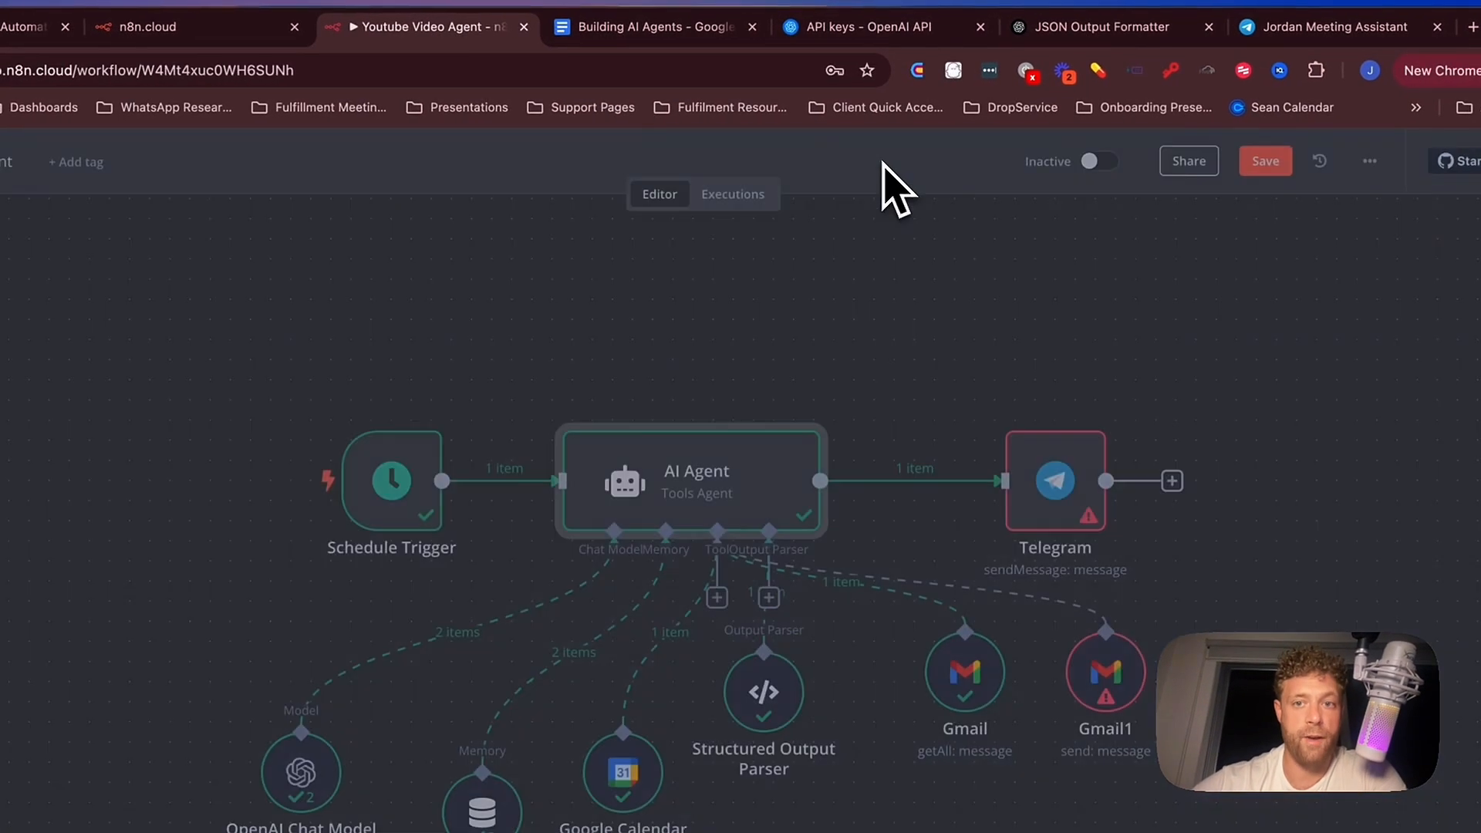
# In the Telegram node, set the message text to "Meeting Information:" followed by the AI Agent's summaryFormatted output field.
pyautogui.hscroll(5, 1019, 428)
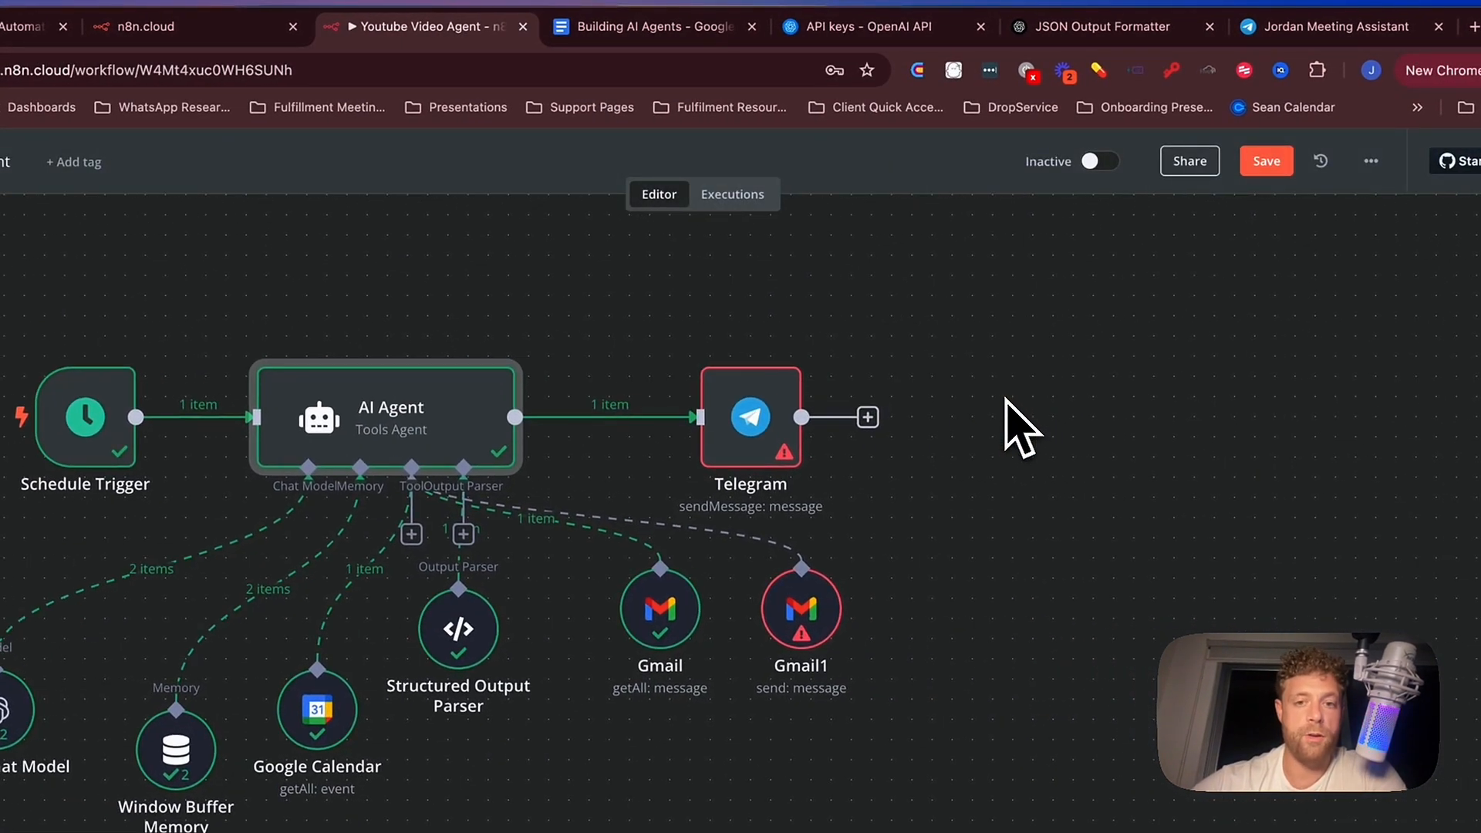
pyautogui.doubleClick(750, 416)
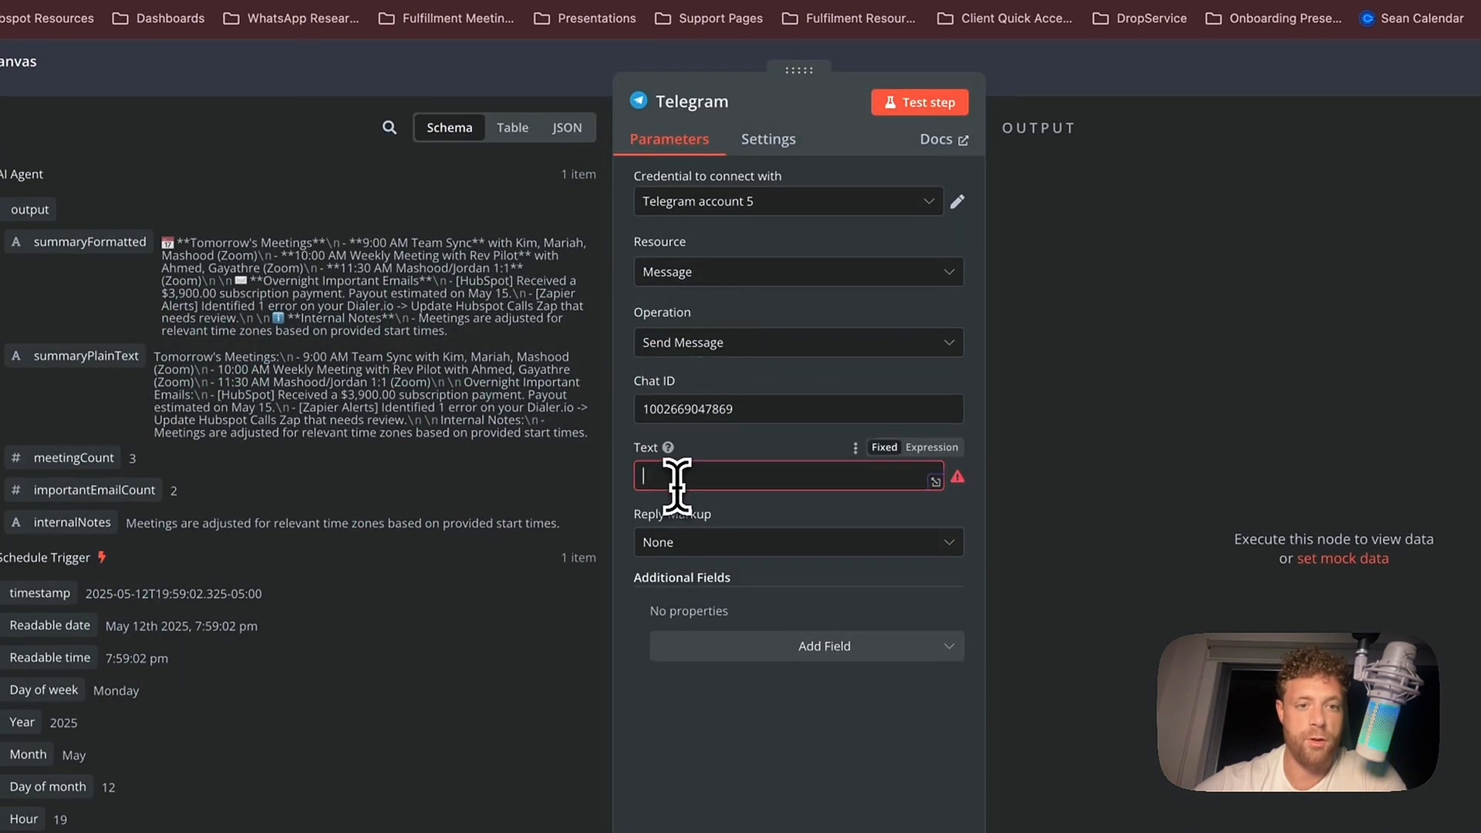
pyautogui.click(674, 476)
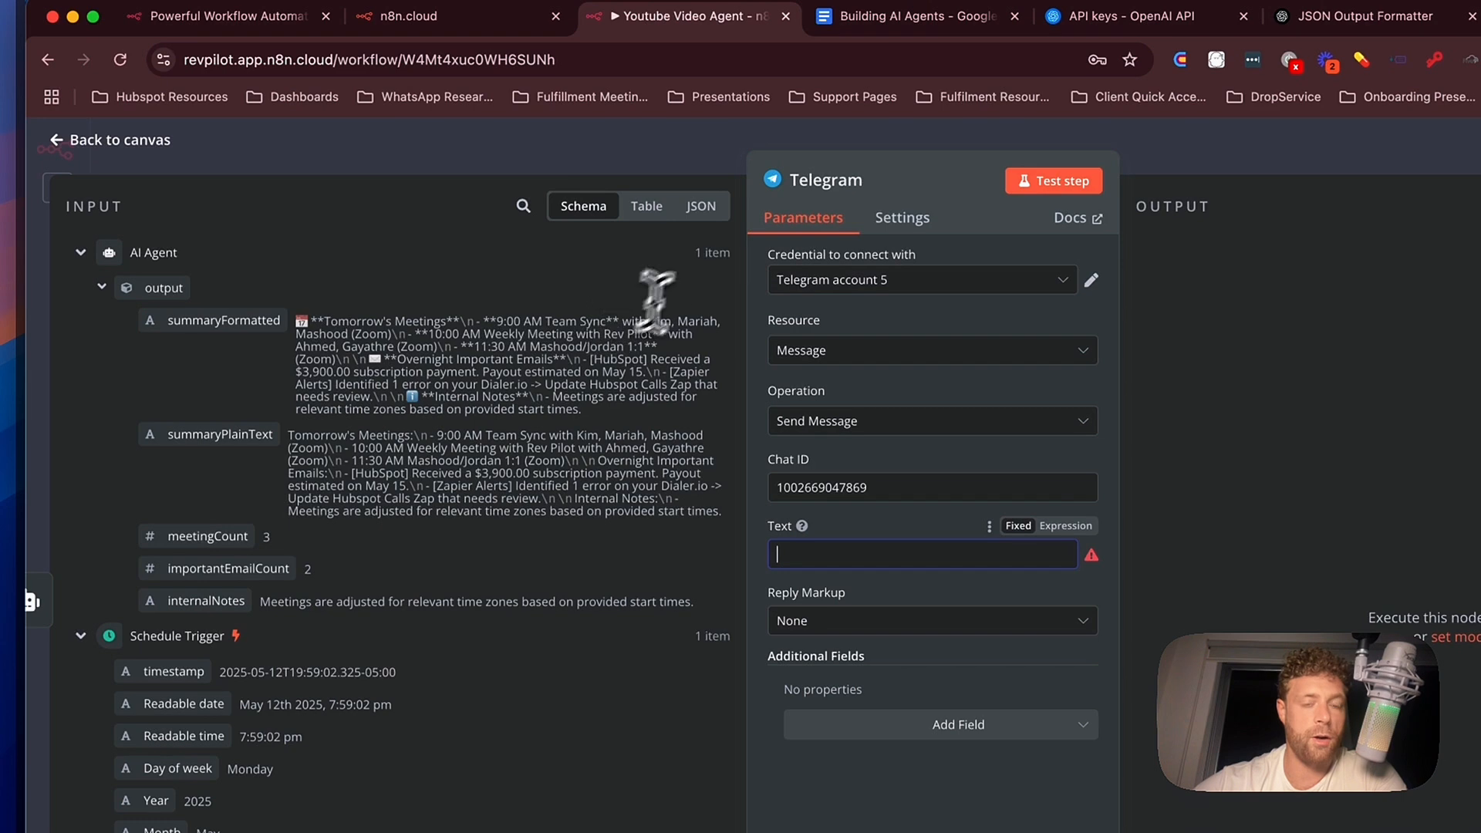
pyautogui.click(648, 206)
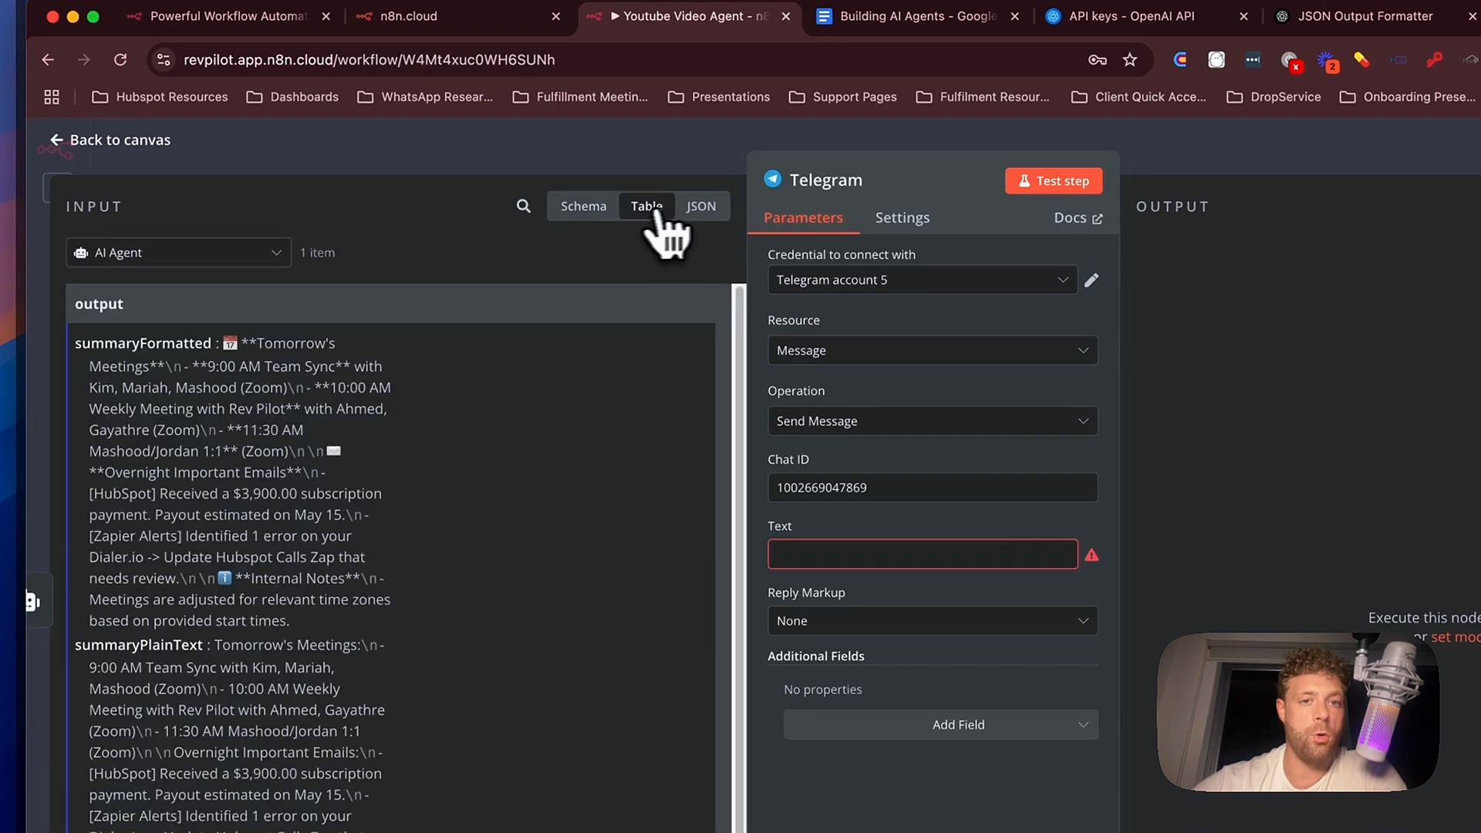
pyautogui.click(586, 209)
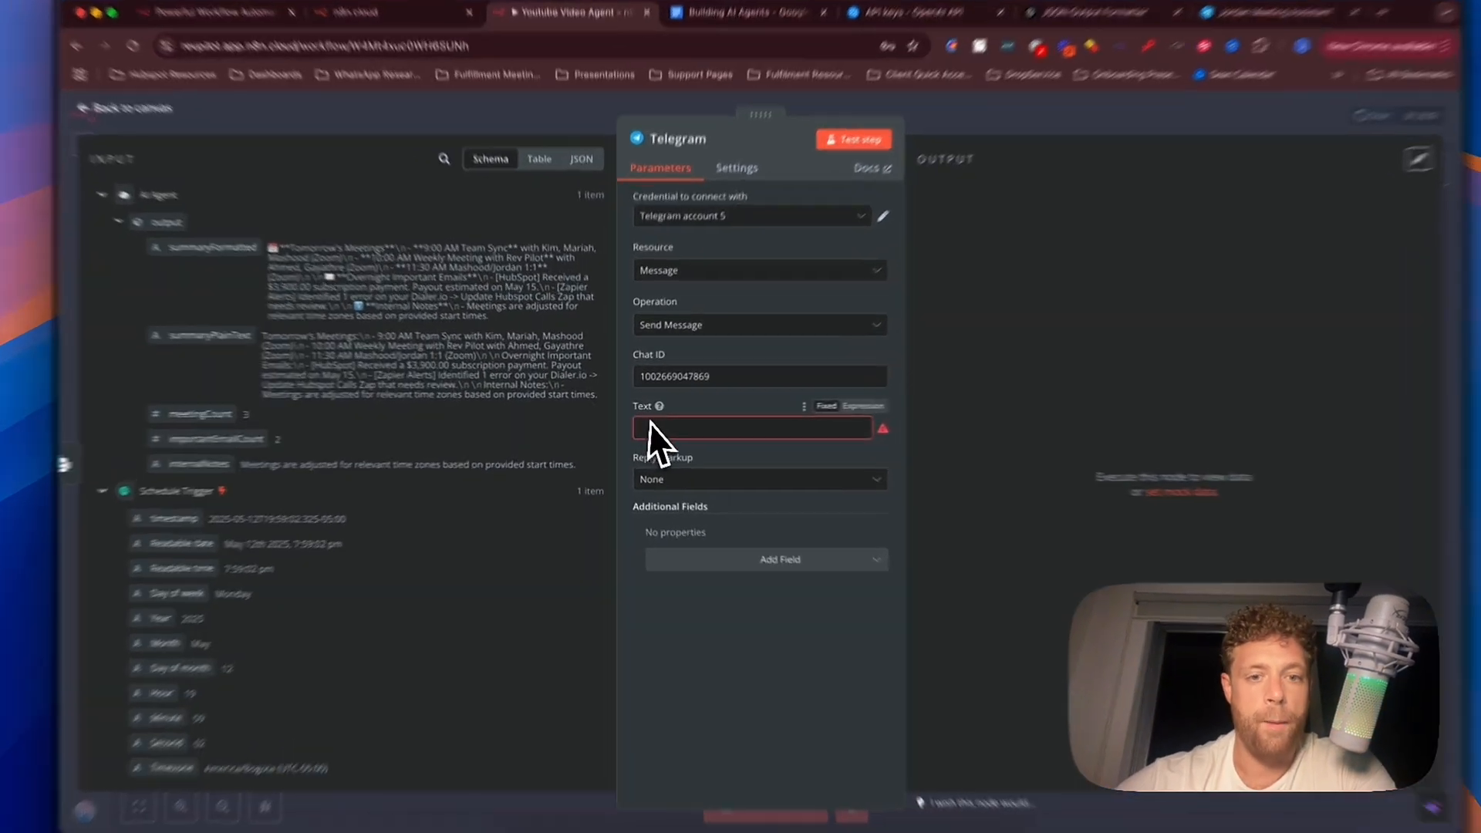
pyautogui.click(649, 425)
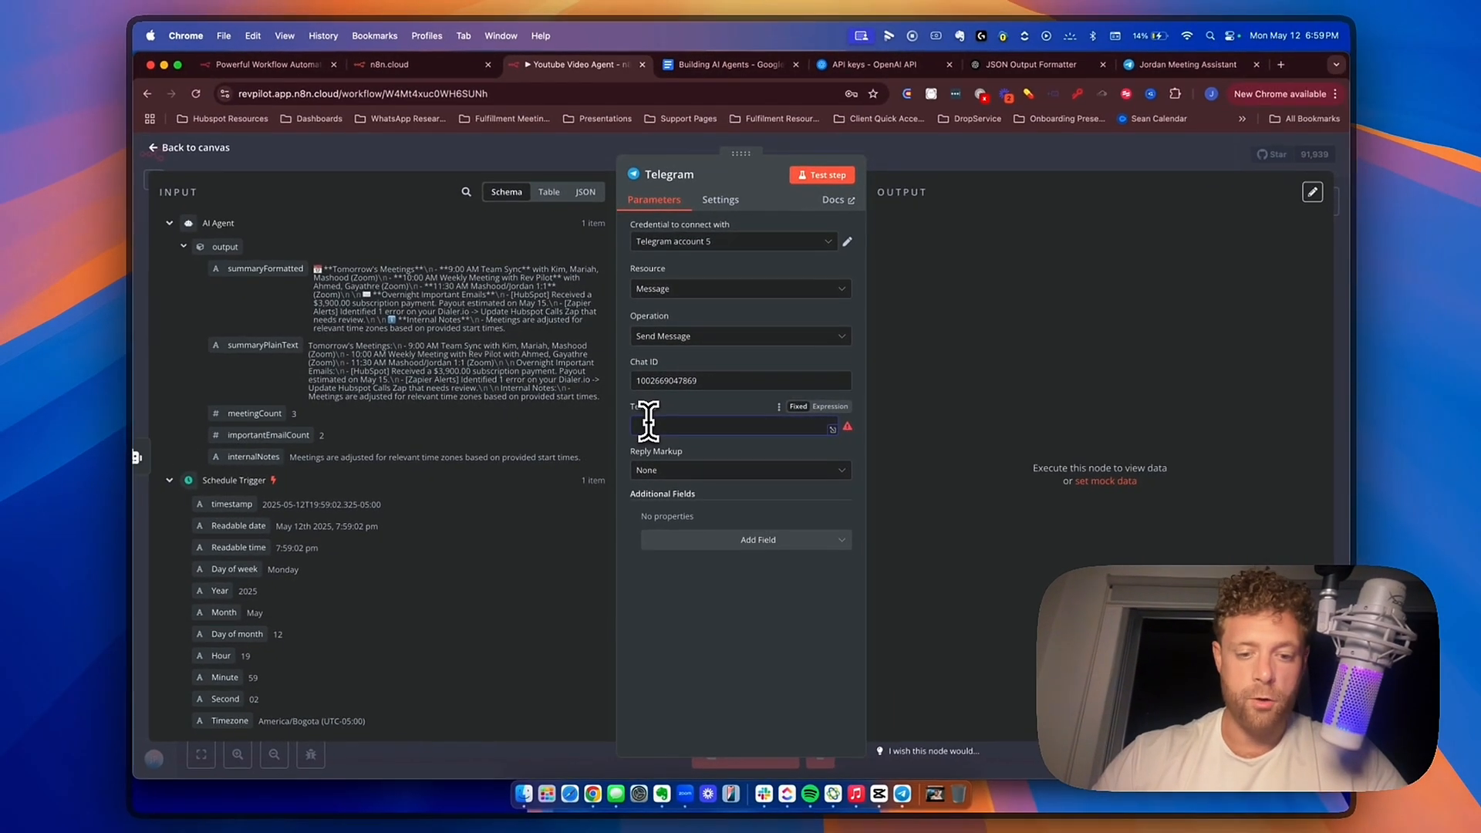
pyautogui.write('Meeting Information:')
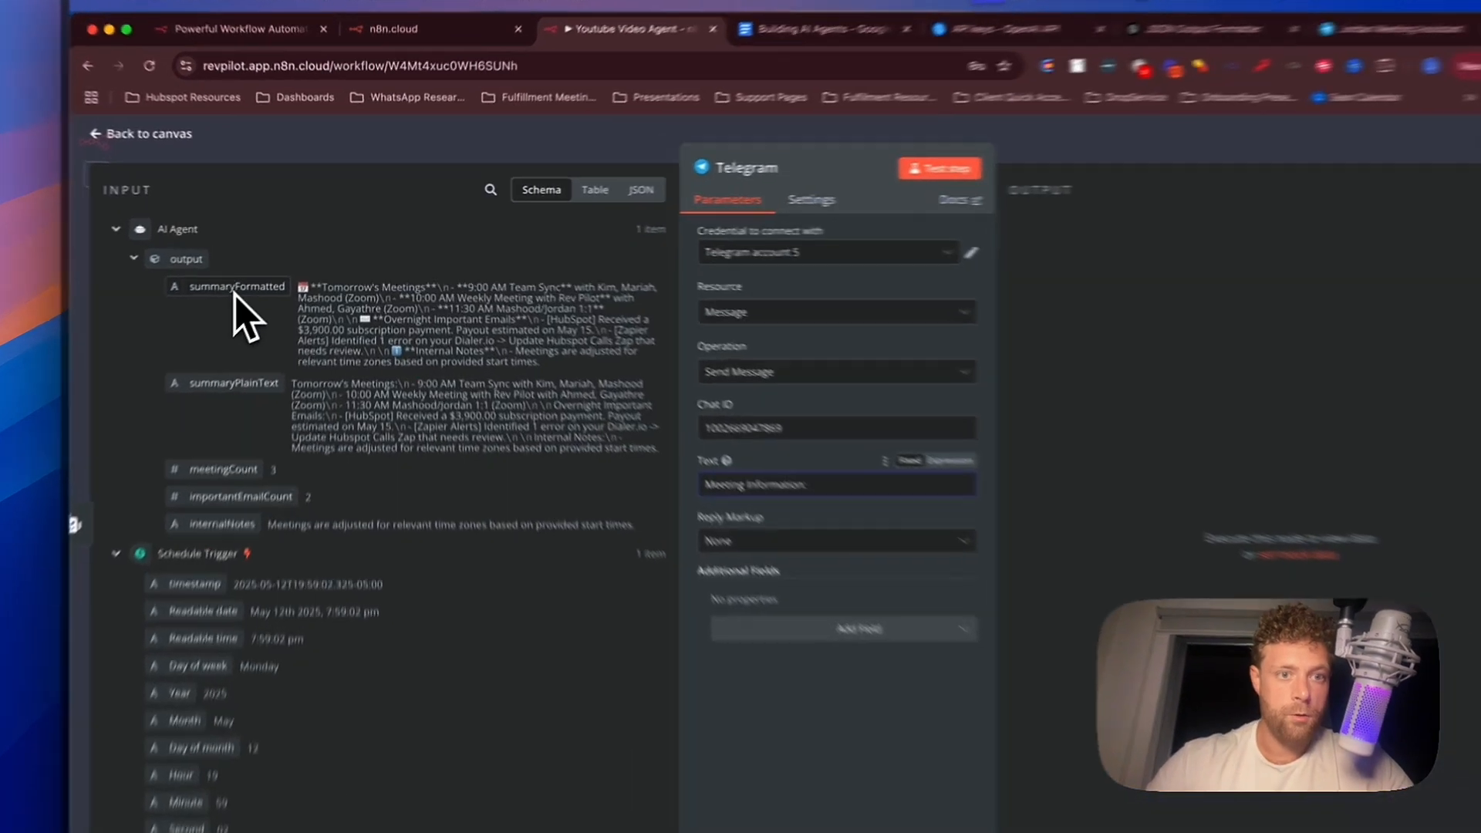
pyautogui.moveTo(266, 270); pyautogui.dragTo(731, 409)
pyautogui.moveTo(876, 476); pyautogui.dragTo(924, 502)
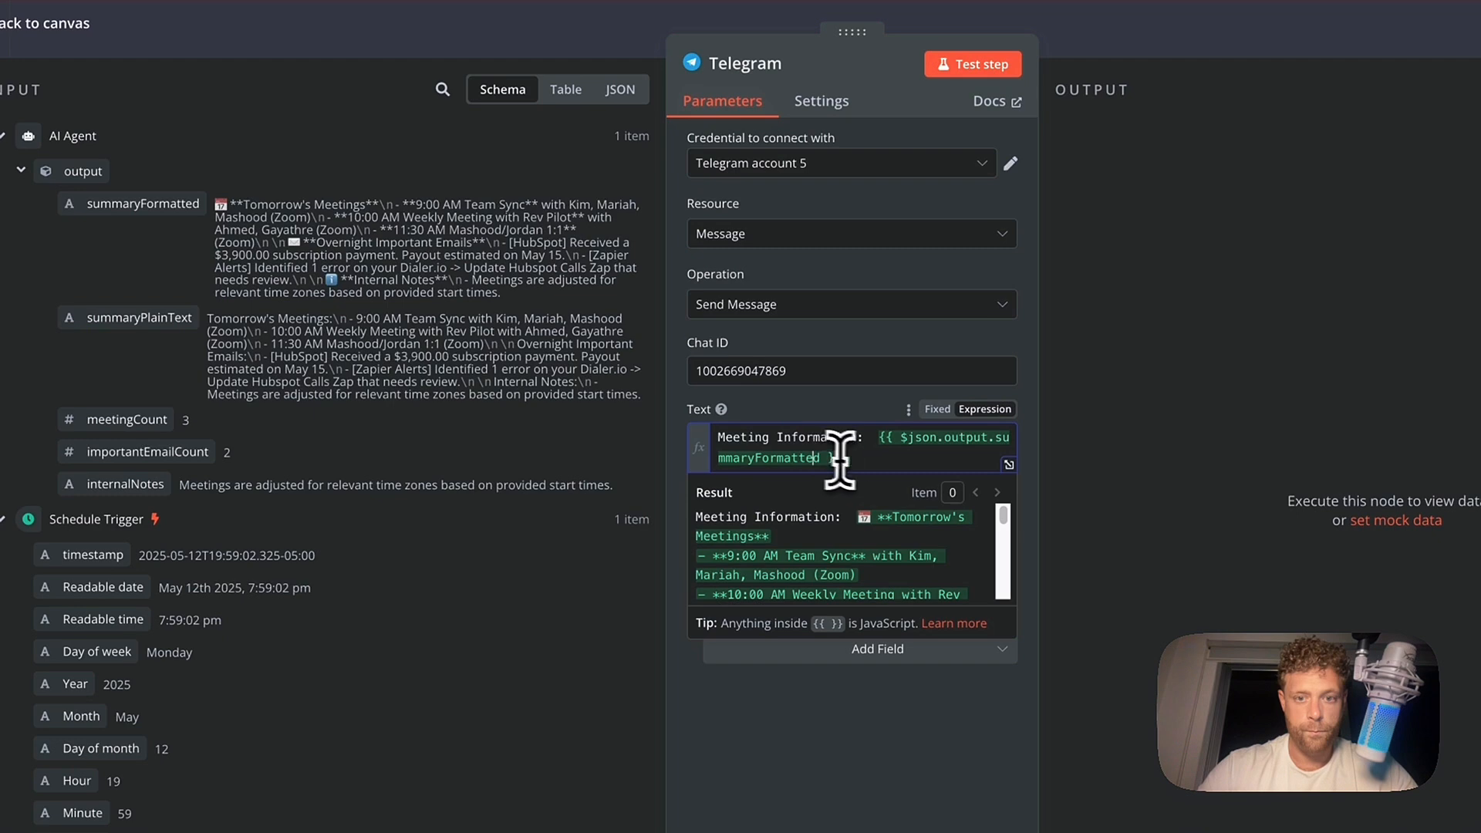
# Add a separate "Meeting Count:" line to the Telegram message text, followed by the AI Agent's meetingCount output field.
pyautogui.press('Return')
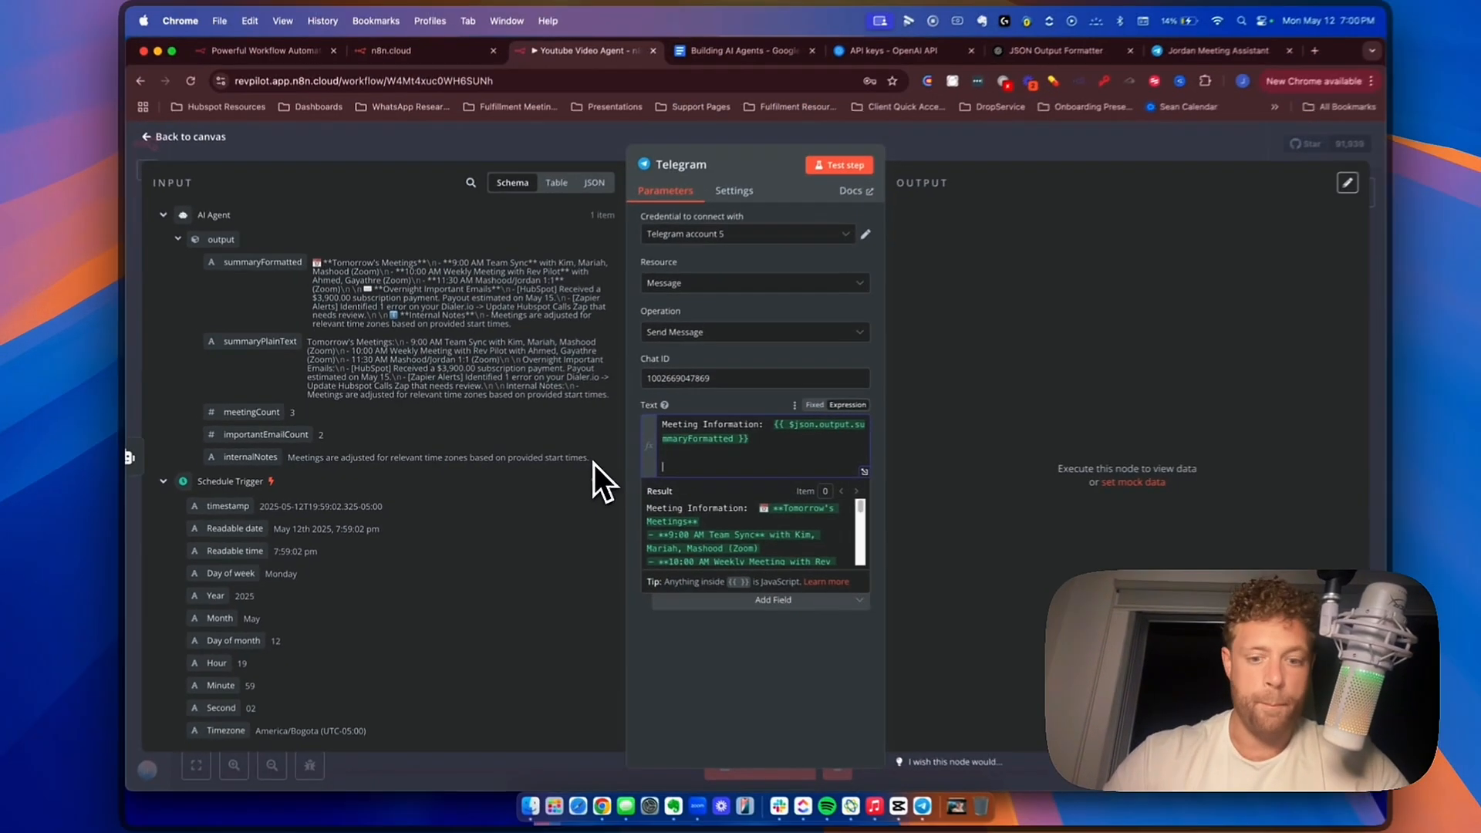
pyautogui.write('Meeting Count:')
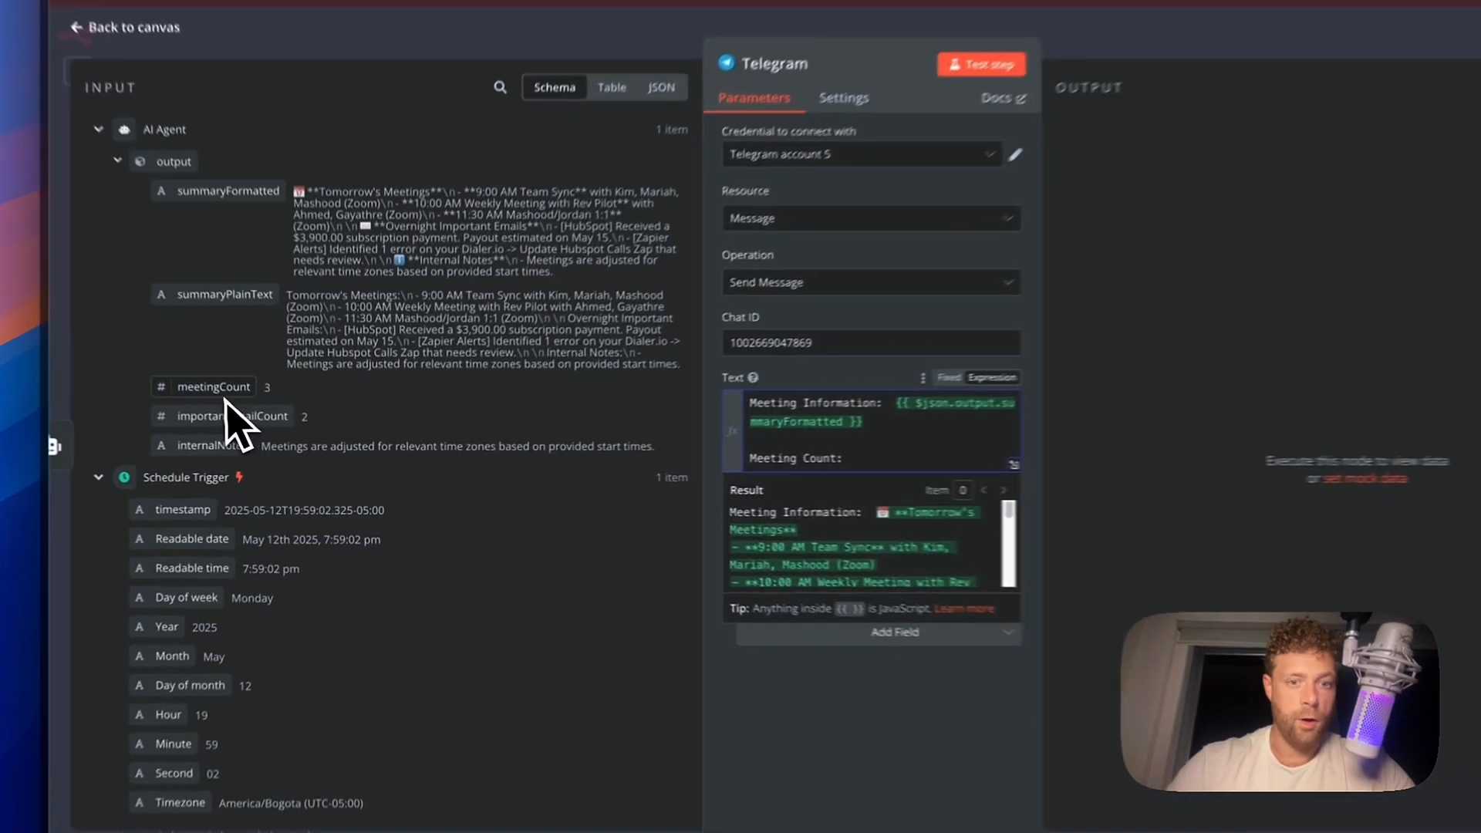
pyautogui.moveTo(259, 414); pyautogui.dragTo(731, 497)
pyautogui.moveTo(855, 494); pyautogui.dragTo(926, 453)
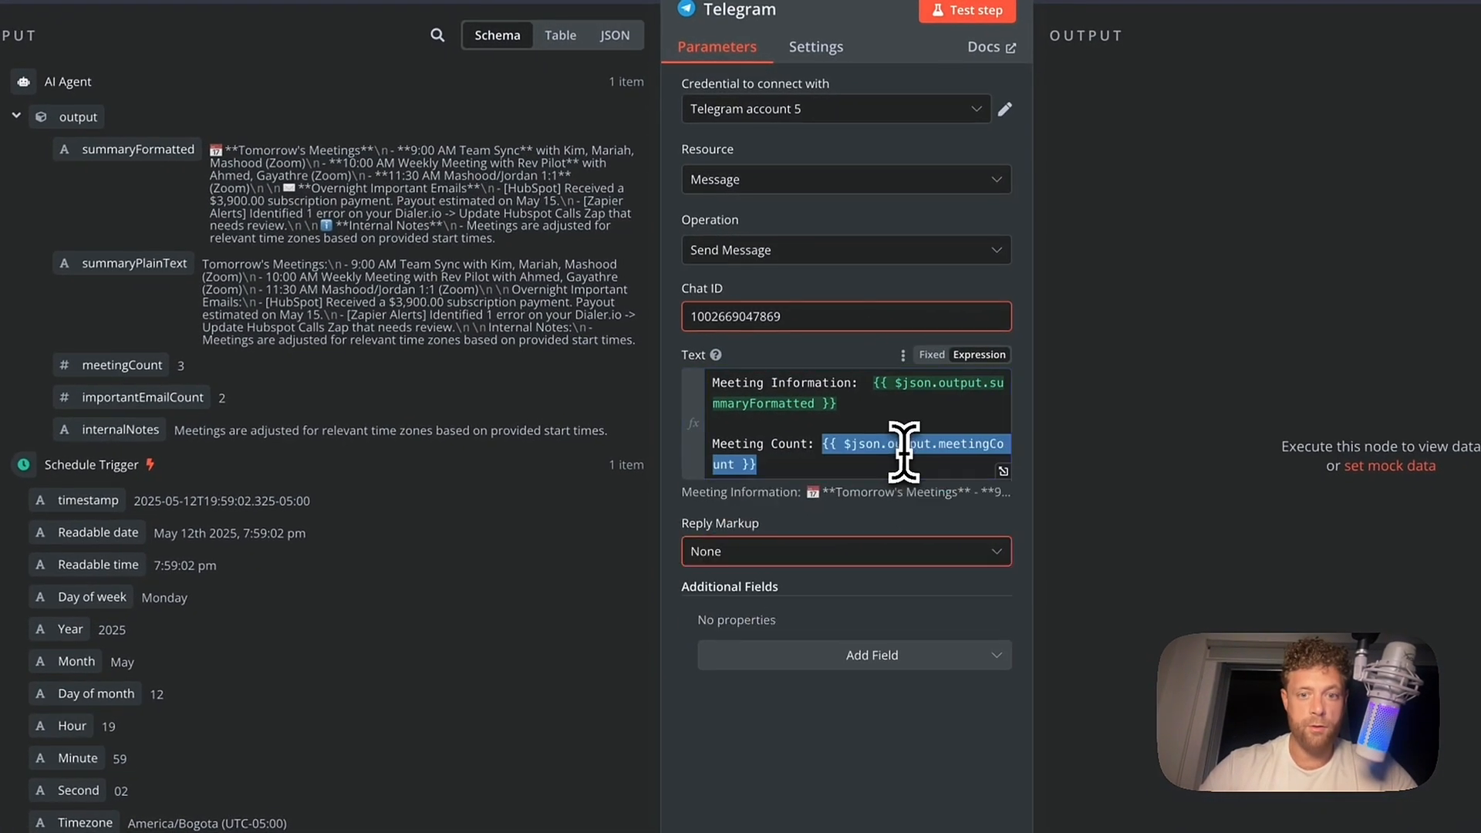
# Add a separate "Internal Notes:" line to the Telegram message text, followed by the AI Agent's internalNotes output field.
pyautogui.press('Return')
pyautogui.press('Return')
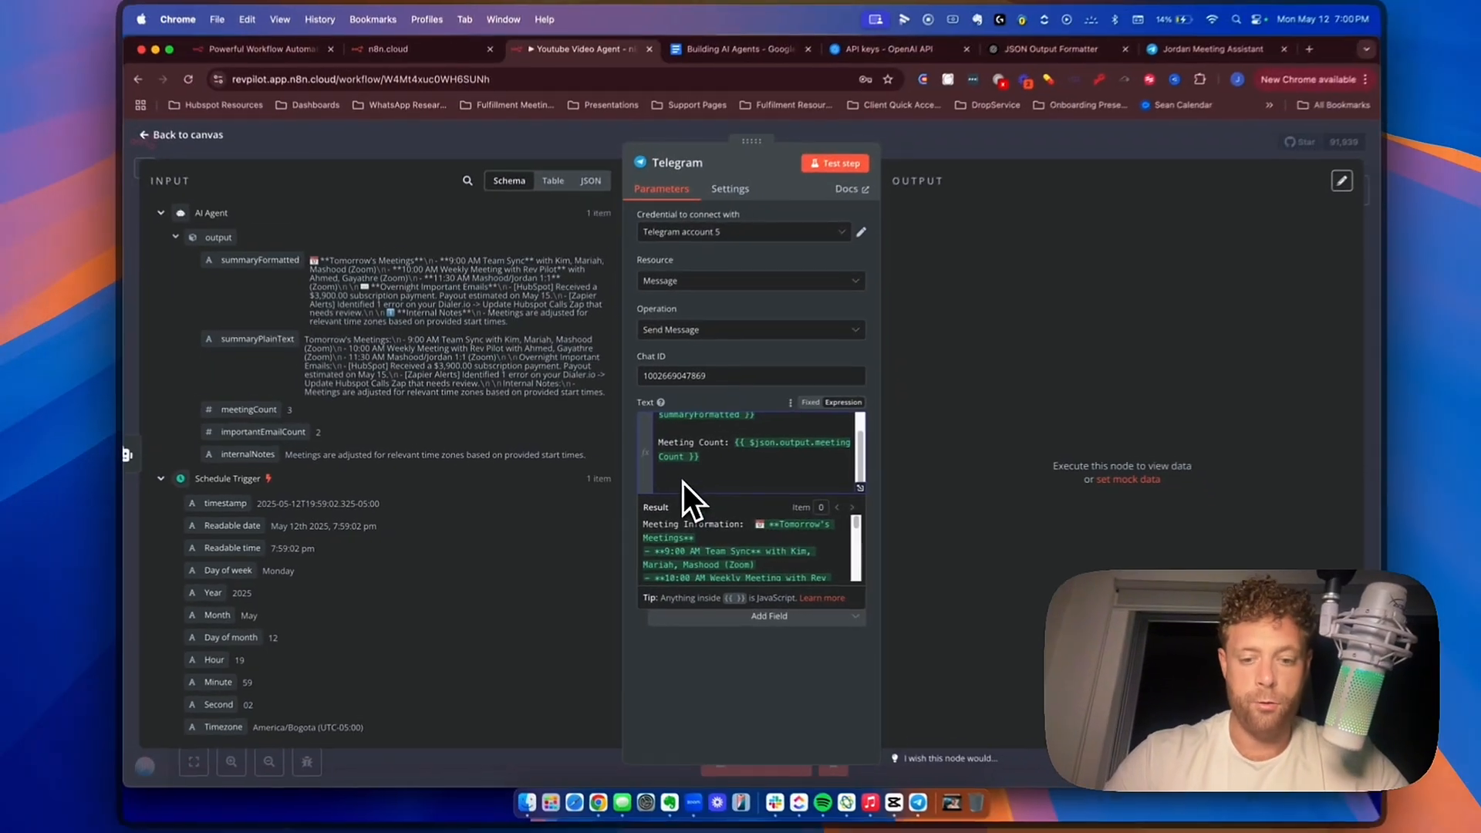
pyautogui.write('Internal Notes:')
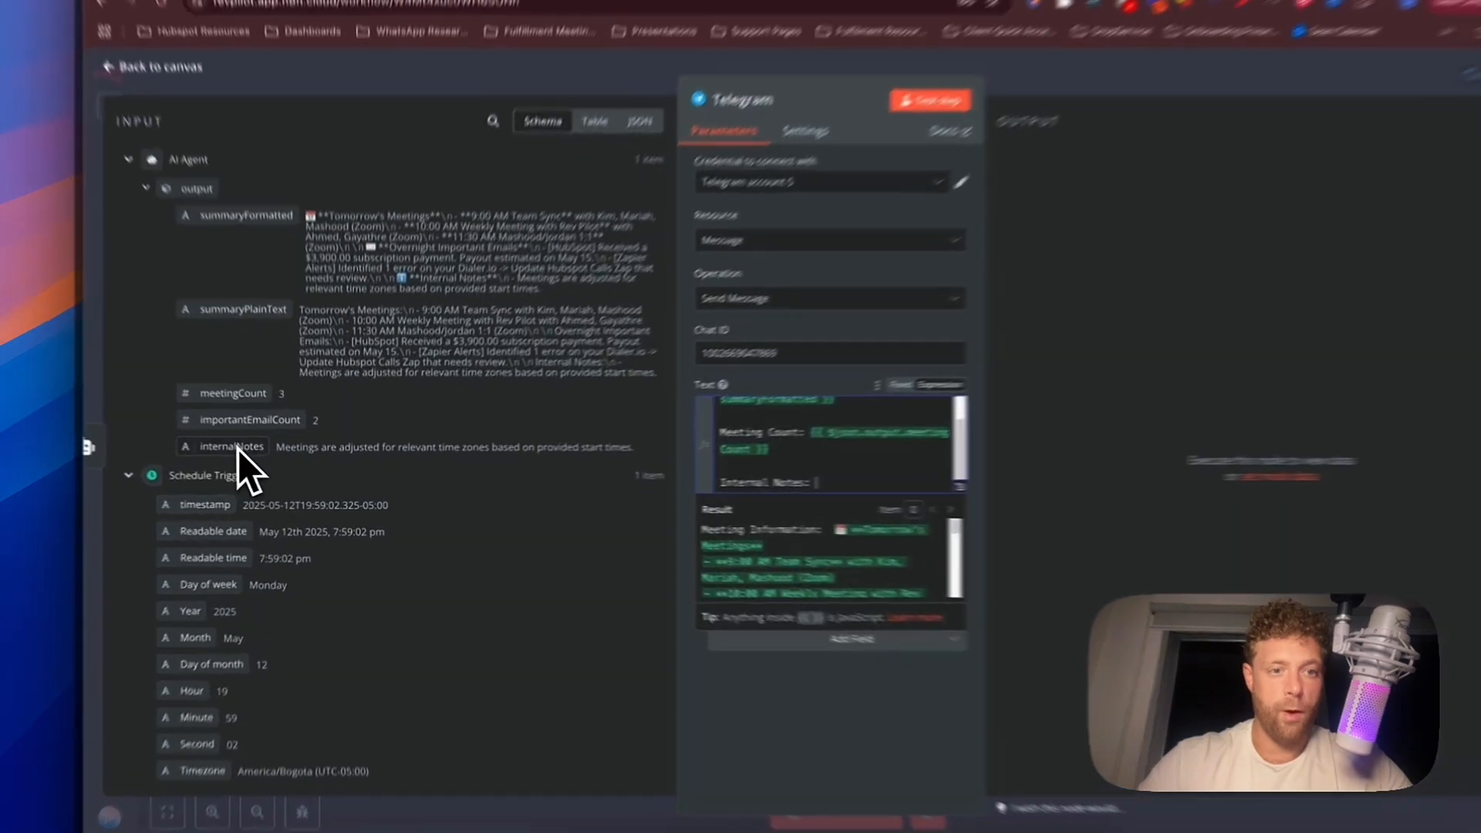
pyautogui.moveTo(253, 457); pyautogui.dragTo(791, 480)
pyautogui.moveTo(806, 549); pyautogui.dragTo(804, 550)
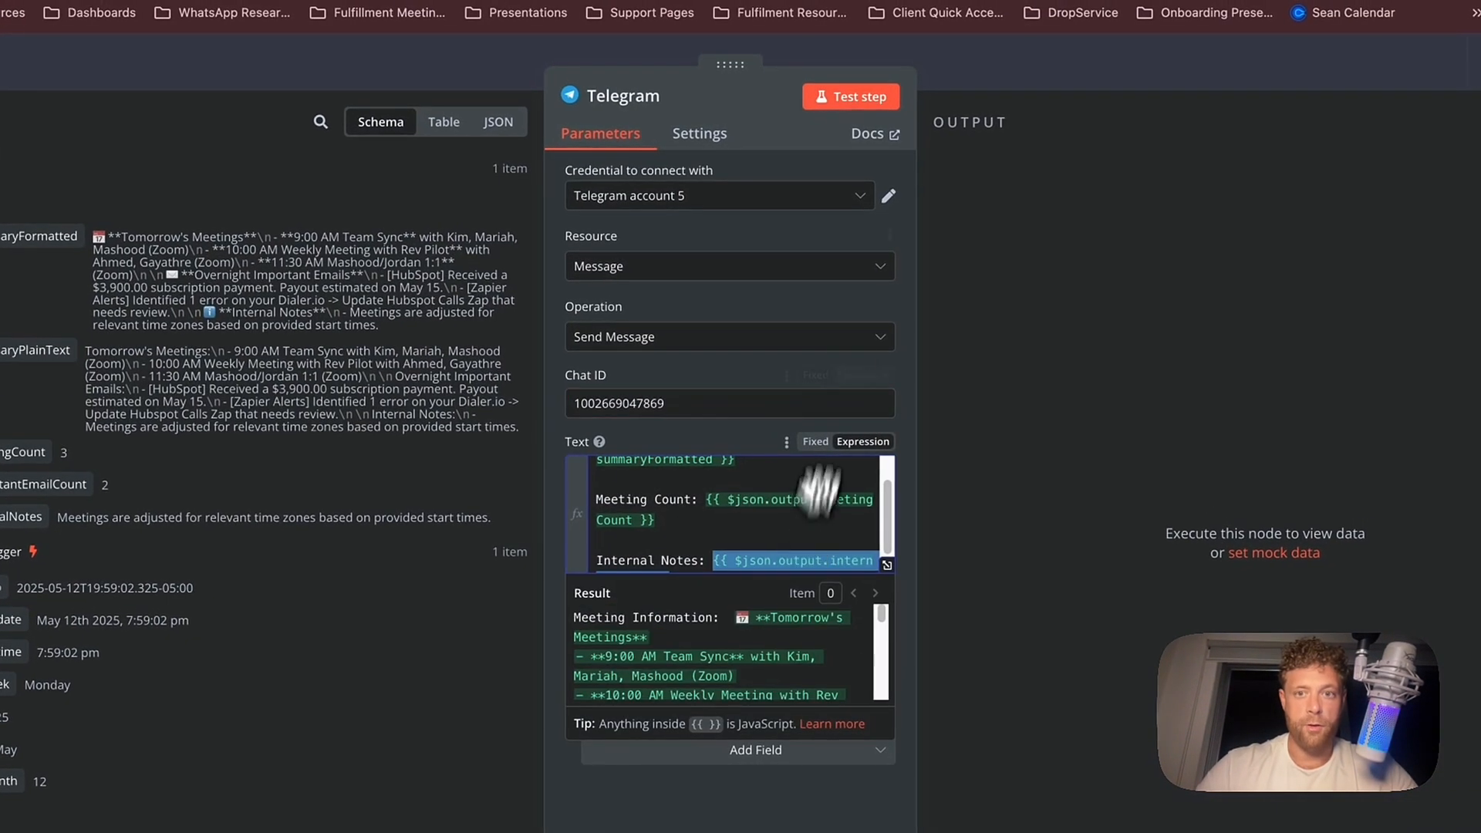
# Test the Telegram step and return to the canvas with the list of available nodes open.
pyautogui.click(855, 103)
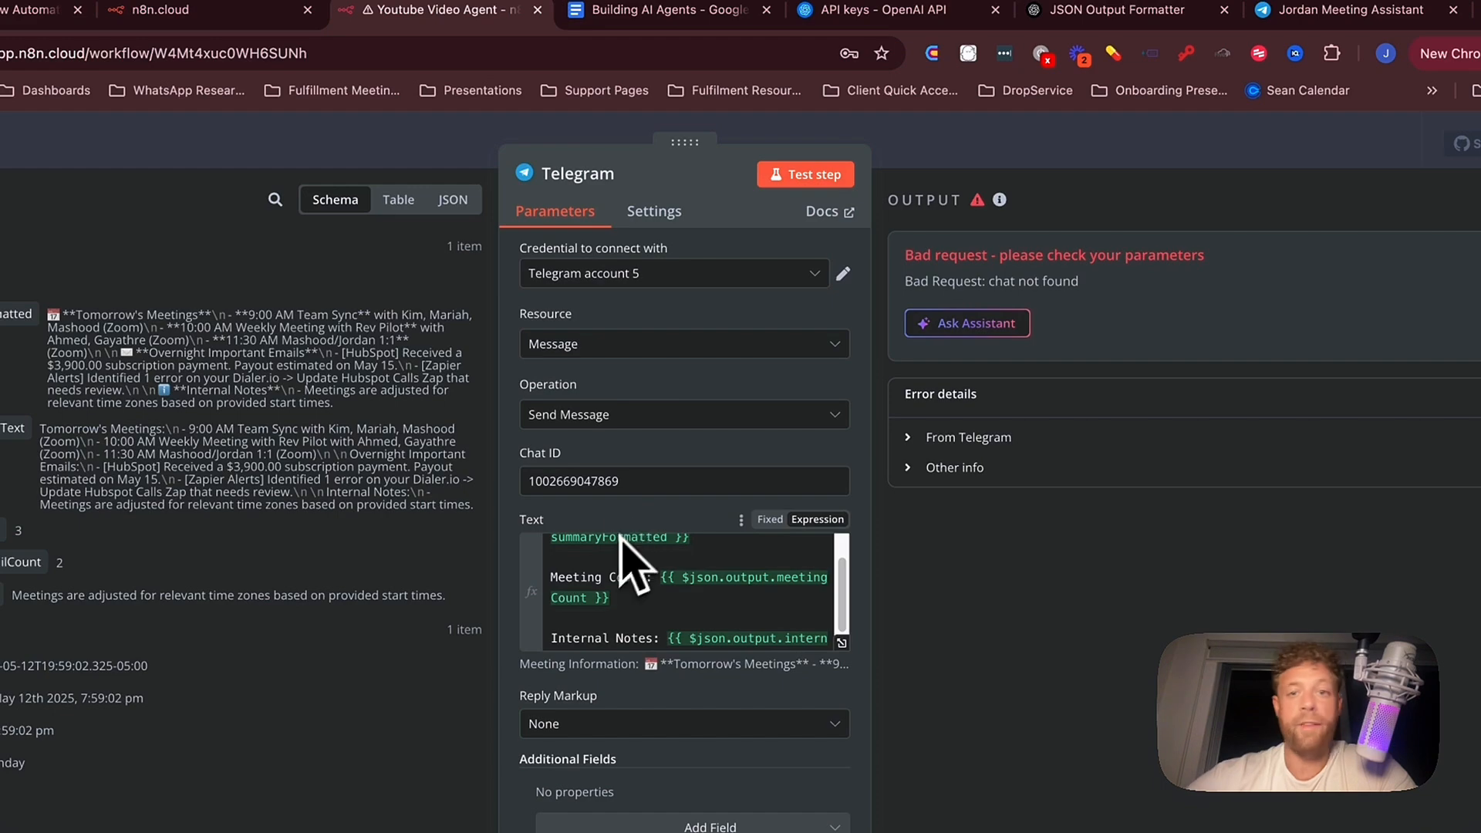
pyautogui.click(925, 165)
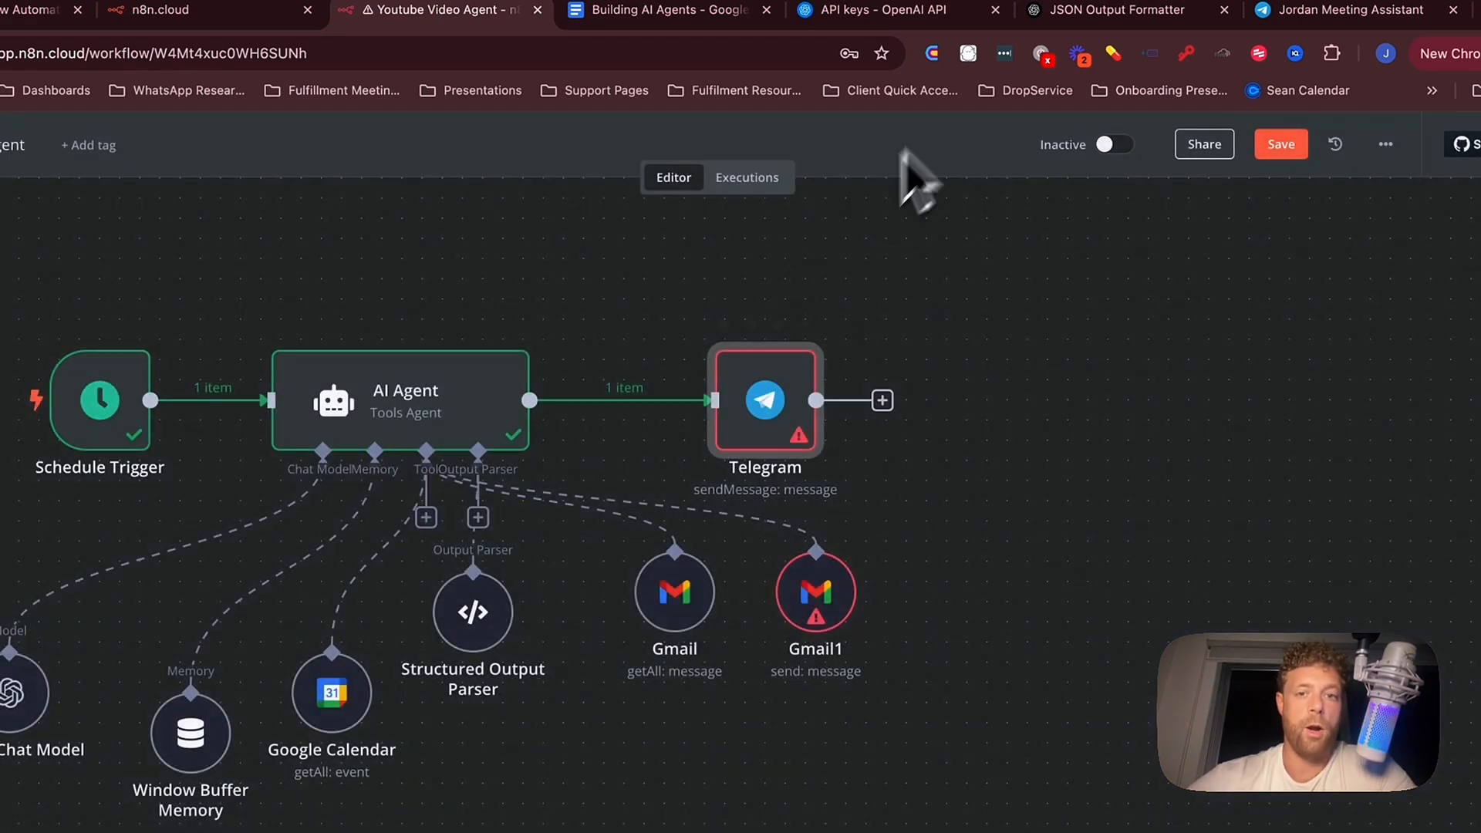
pyautogui.hscroll(-2, 787, 606)
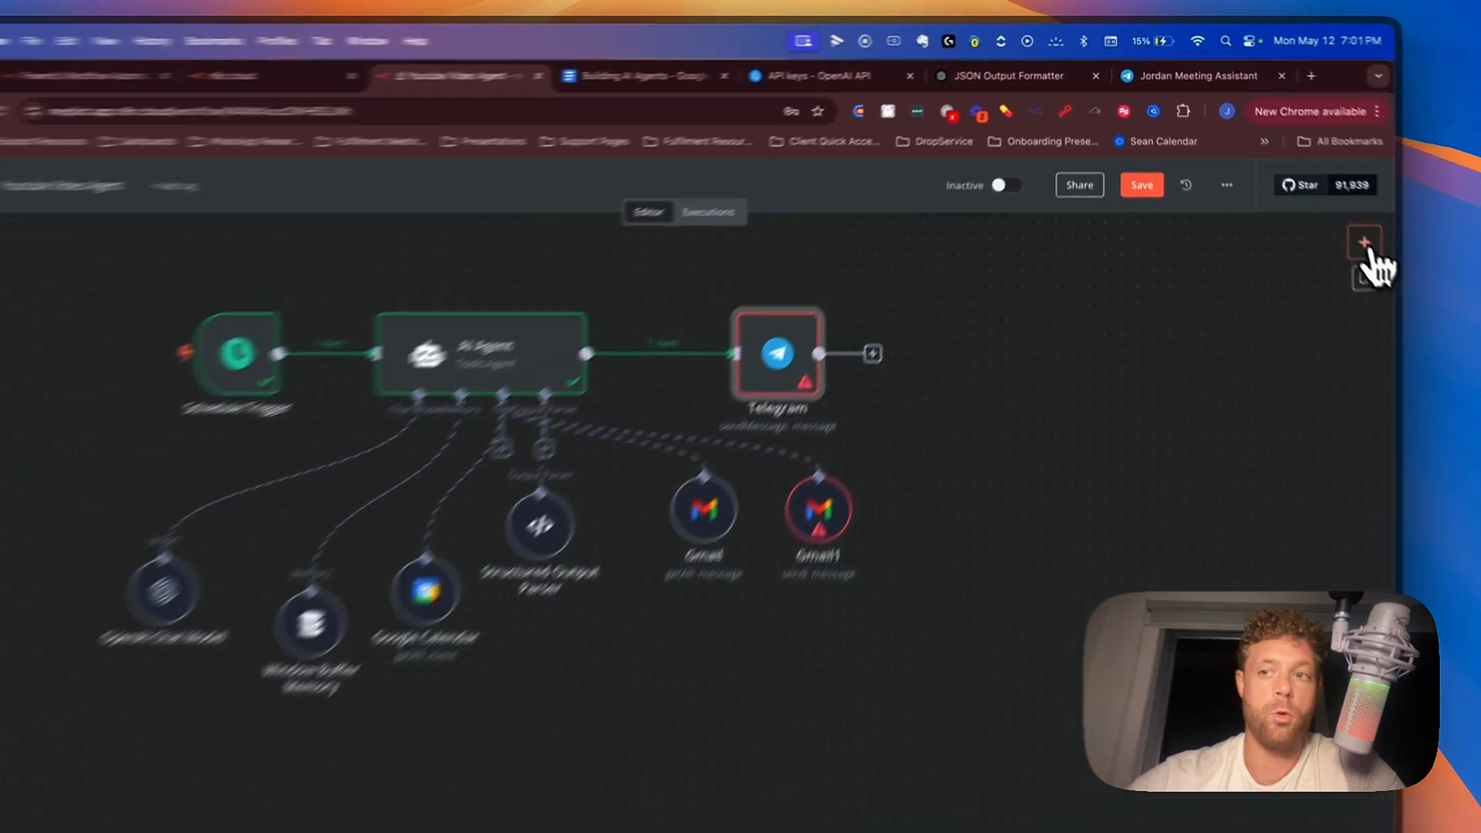
pyautogui.click(1323, 202)
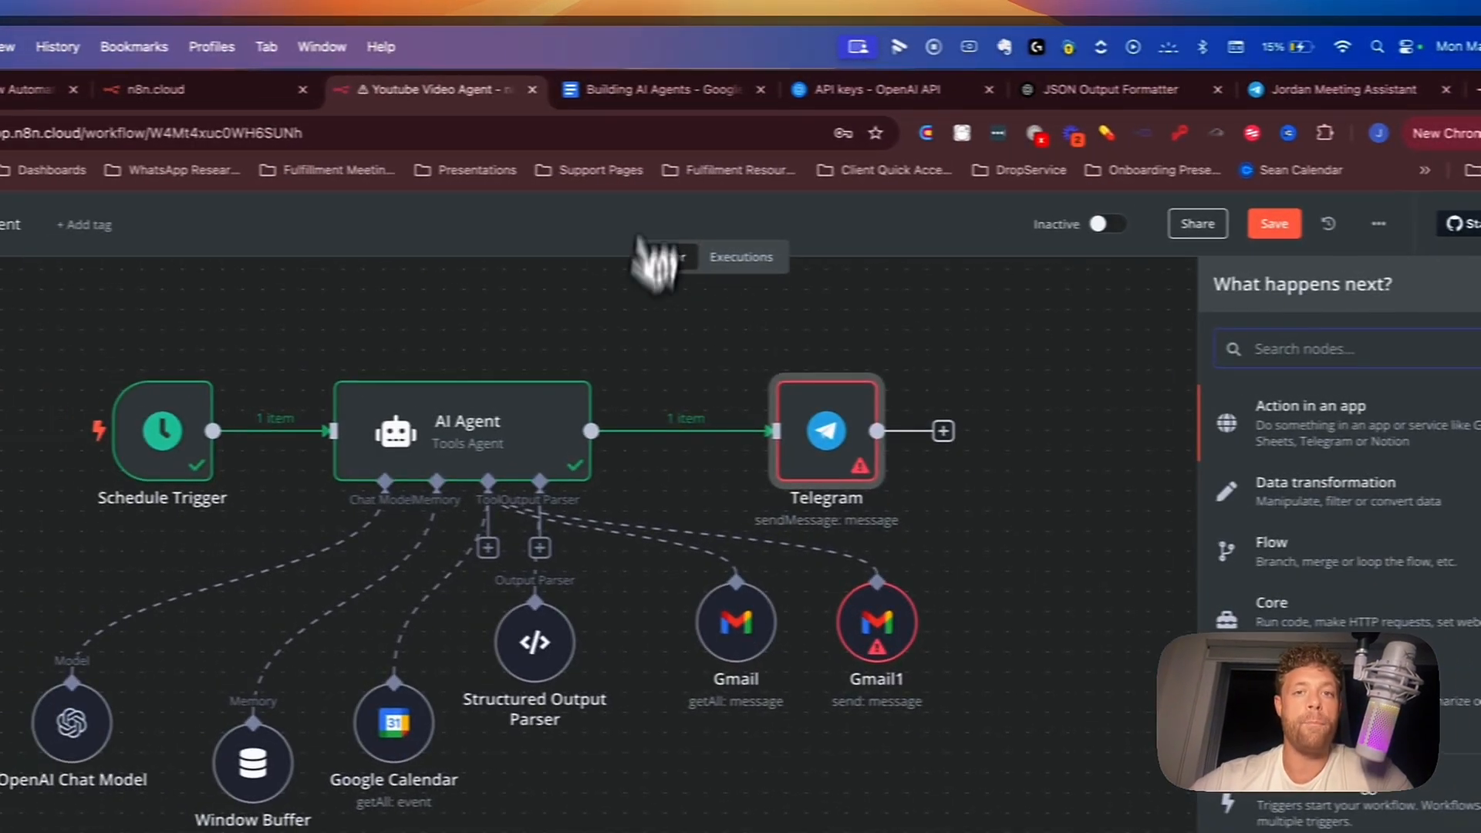
# Switch to the Building AI Agents document in Google Docs and review its outline items on accounts, creating the agent and selecting a trigger.
pyautogui.click(656, 89)
pyautogui.click(486, 308)
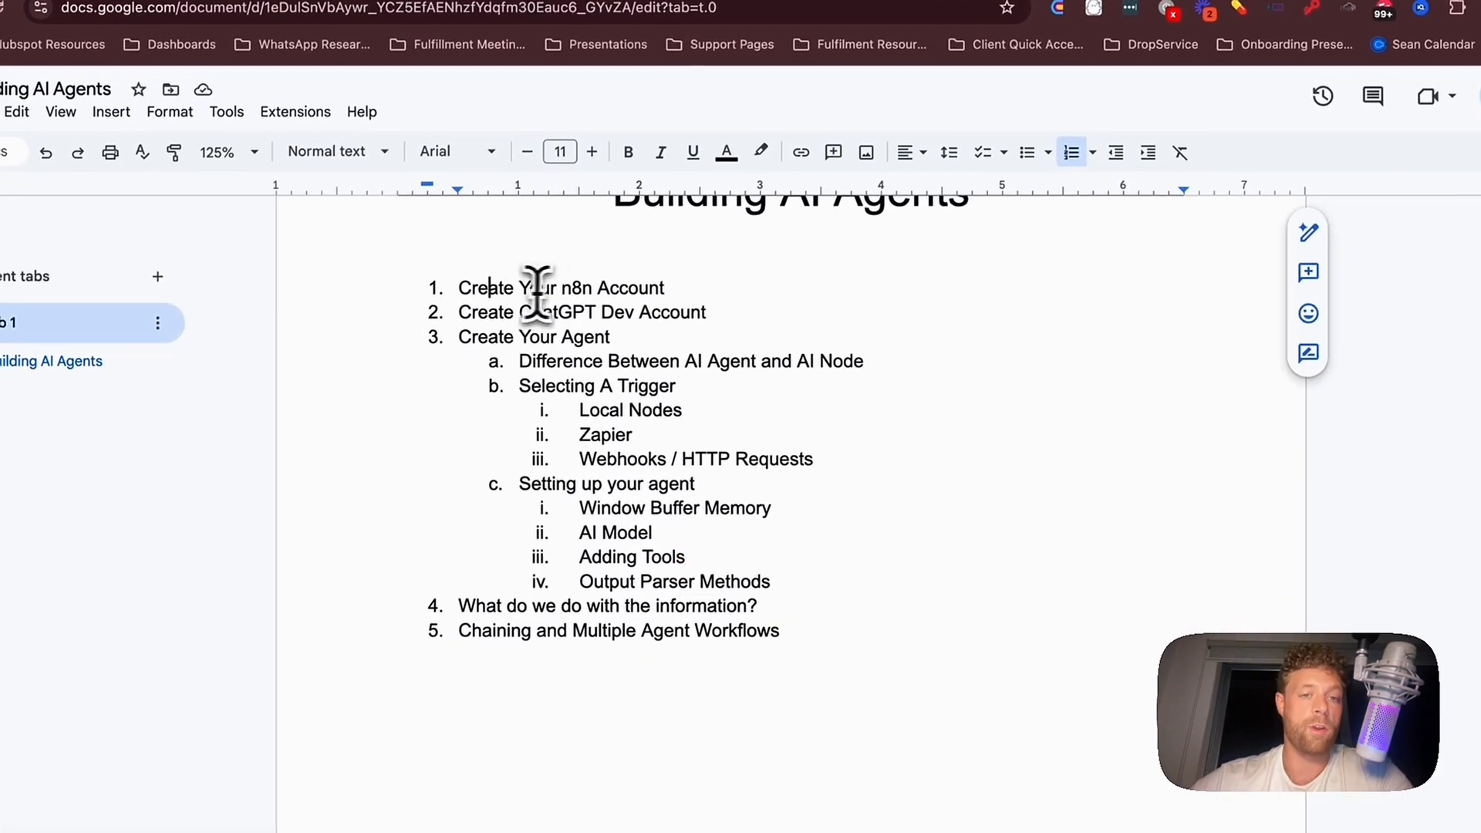
pyautogui.tripleClick(561, 288)
pyautogui.tripleClick(565, 313)
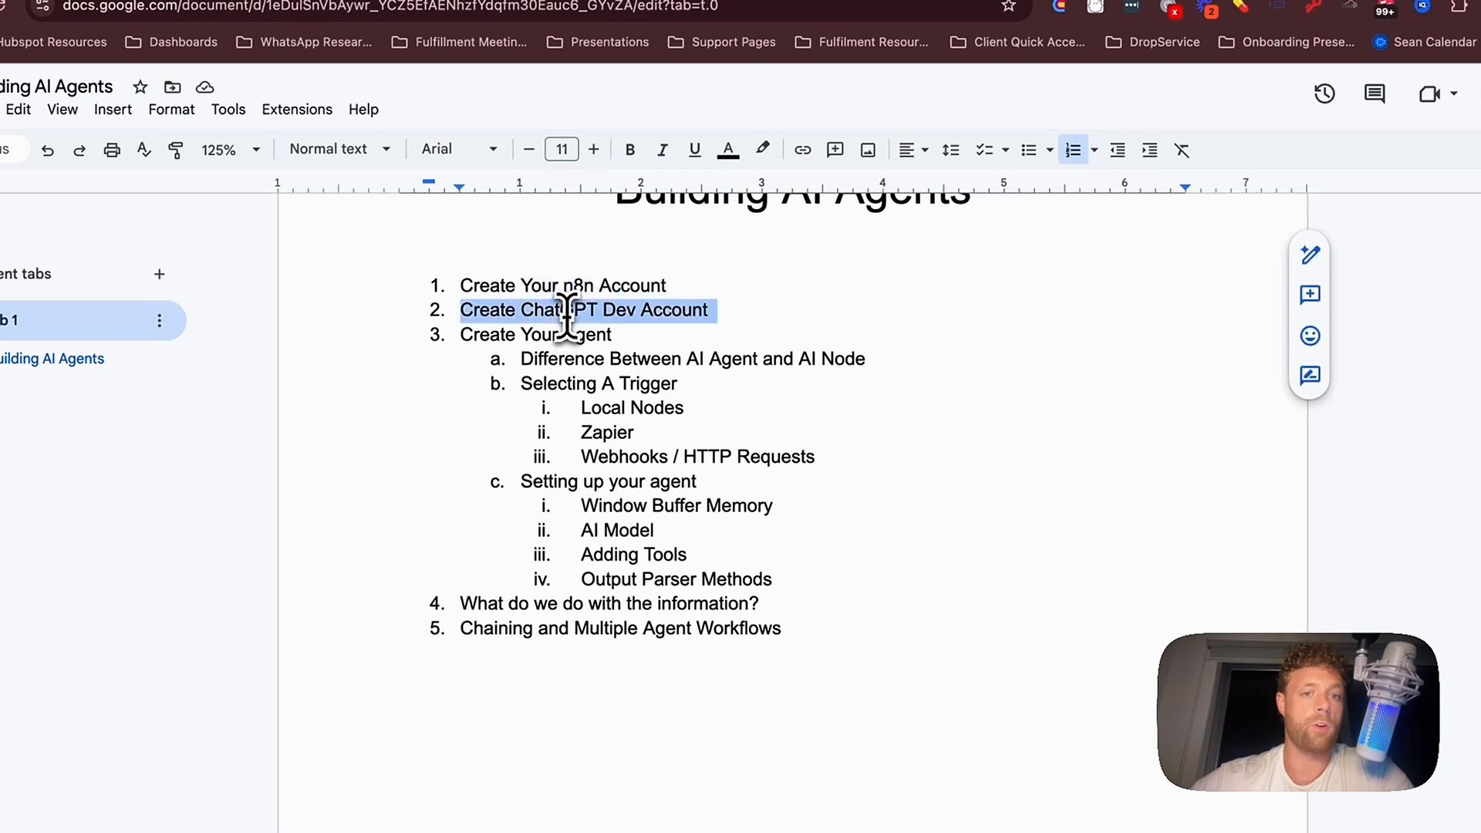
pyautogui.doubleClick(566, 339)
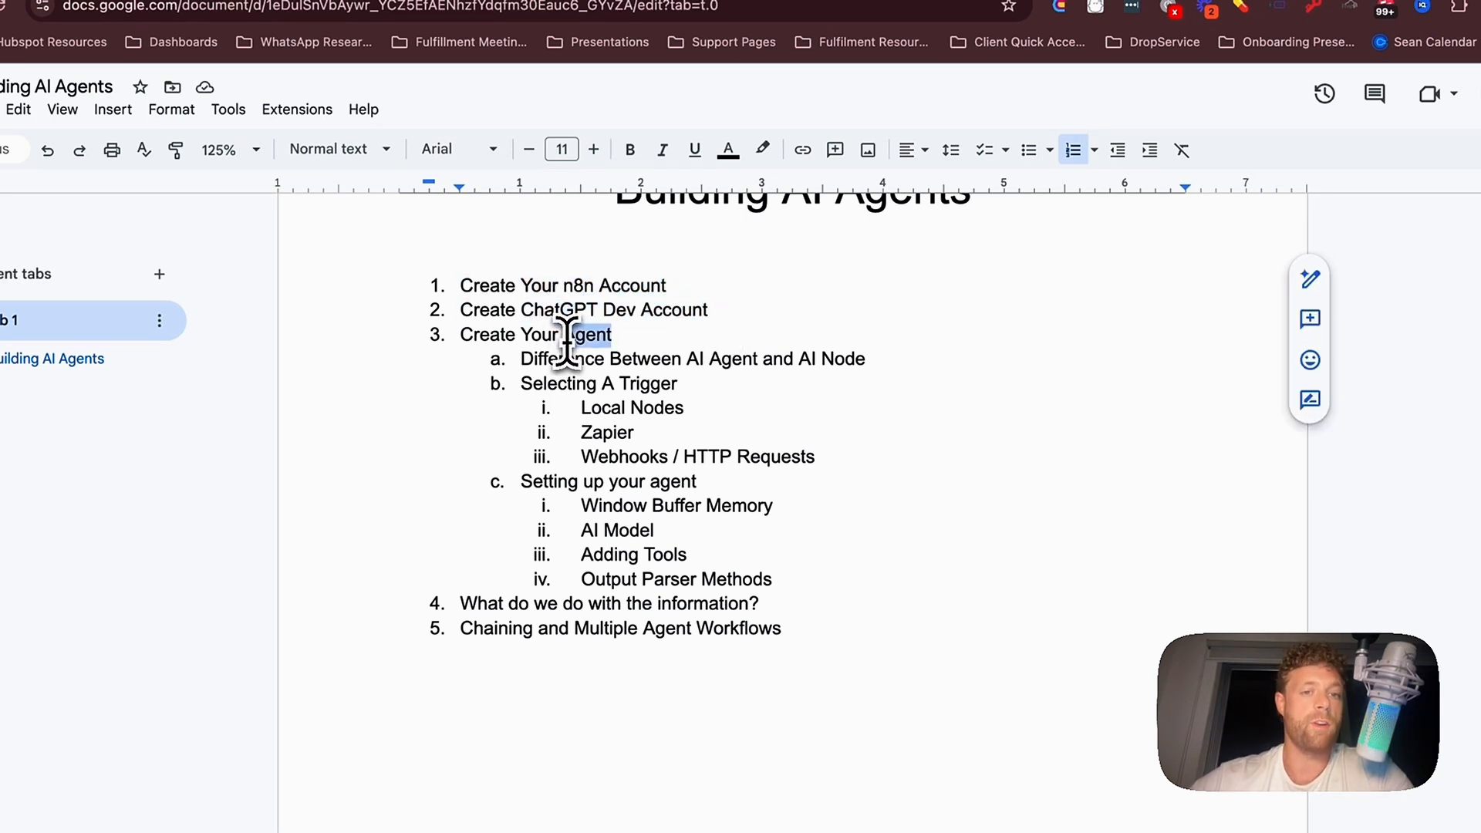
pyautogui.moveTo(465, 337)
pyautogui.mouseDown()
pyautogui.moveTo(823, 595)
pyautogui.moveTo(840, 578)
pyautogui.mouseUp()
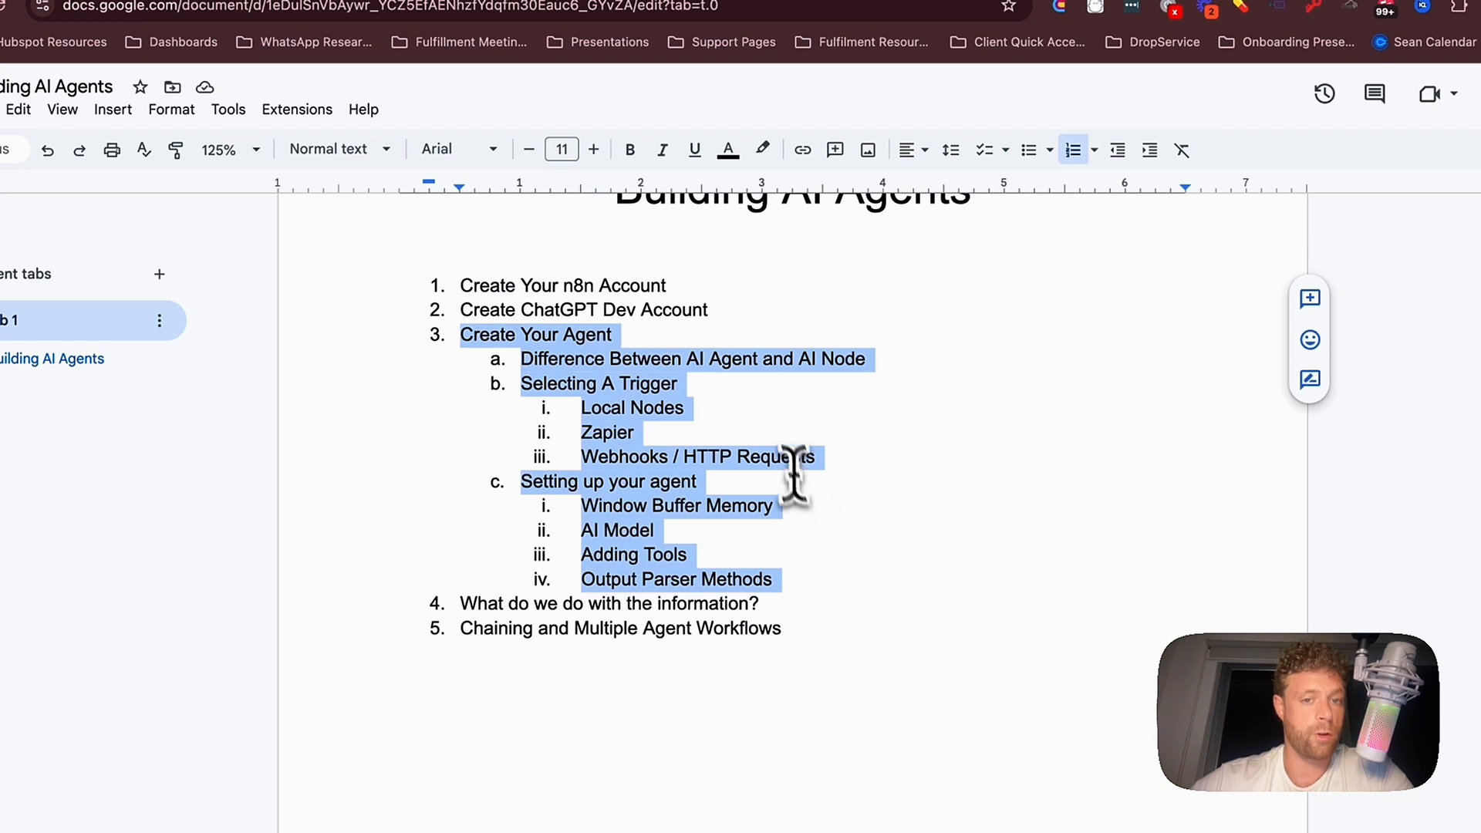
pyautogui.click(598, 384)
pyautogui.tripleClick(564, 383)
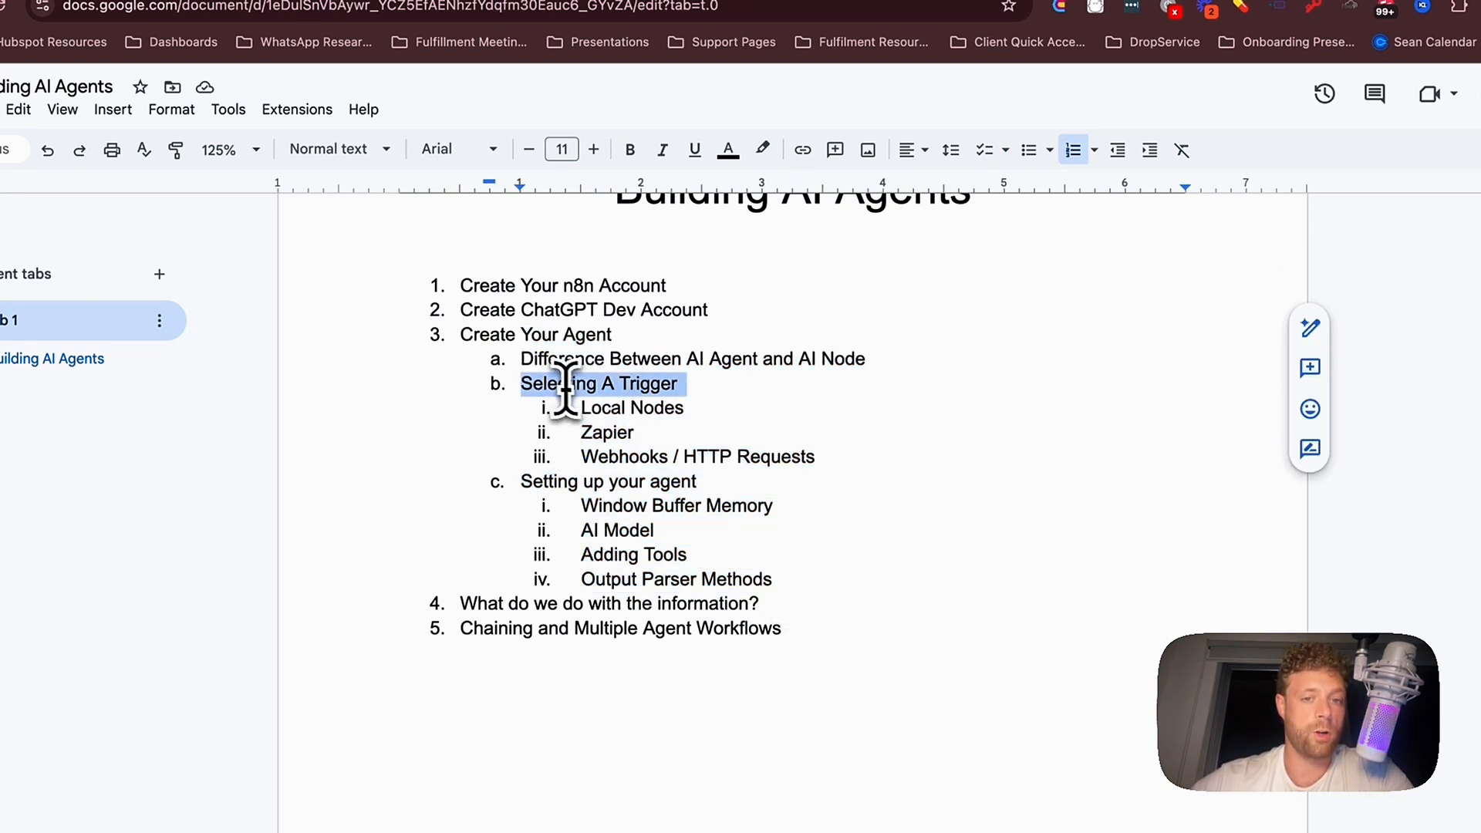
pyautogui.tripleClick(632, 418)
pyautogui.doubleClick(612, 432)
# Review the outline from "Setting up your agent" to "Chaining and Multiple Agent Workflows", then switch back to the Youtube Video Agent workflow in n8n.
pyautogui.doubleClick(671, 479)
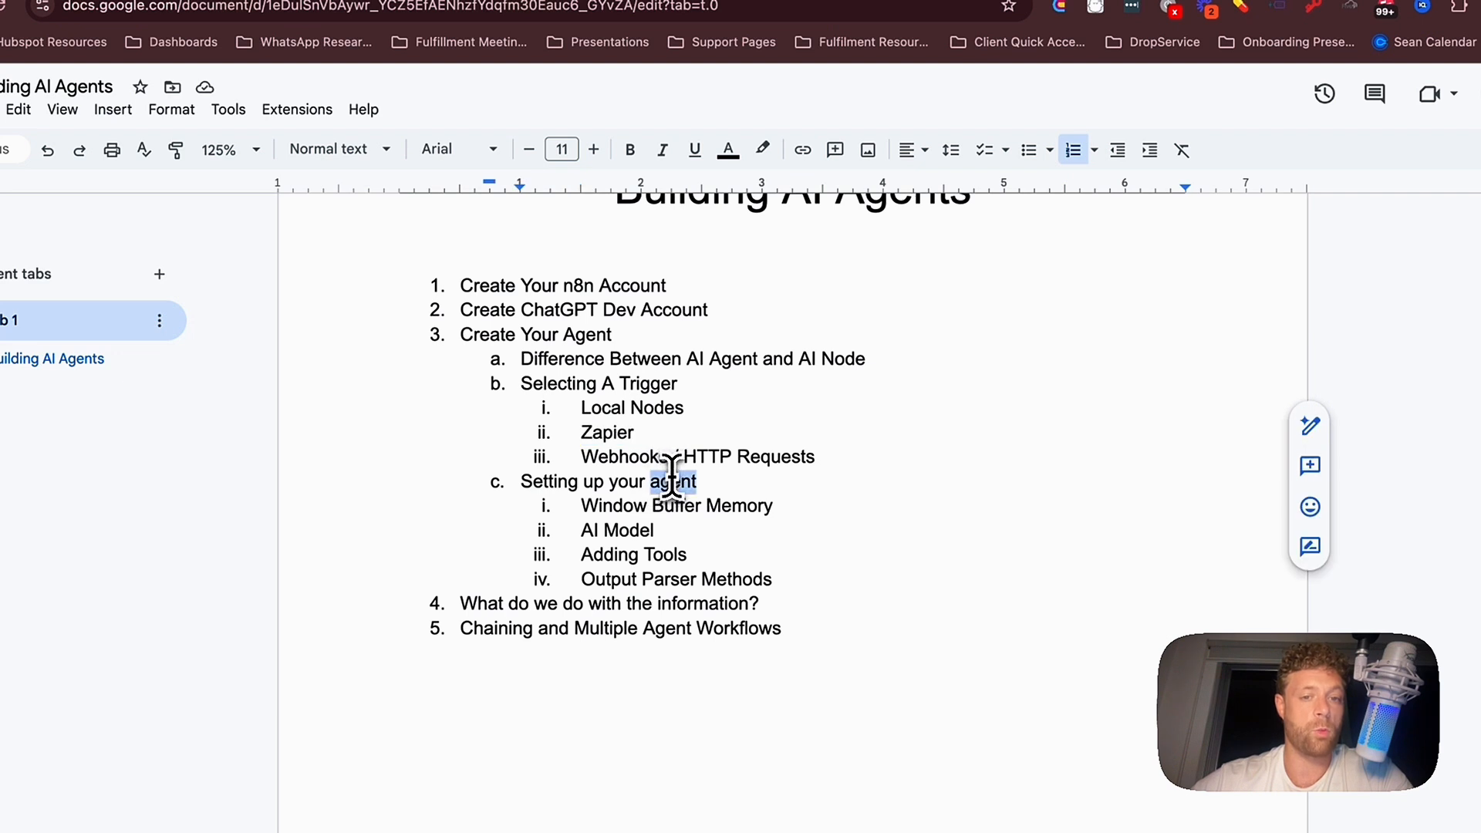
pyautogui.tripleClick(635, 486)
pyautogui.click(621, 483)
pyautogui.moveTo(586, 503); pyautogui.dragTo(815, 575)
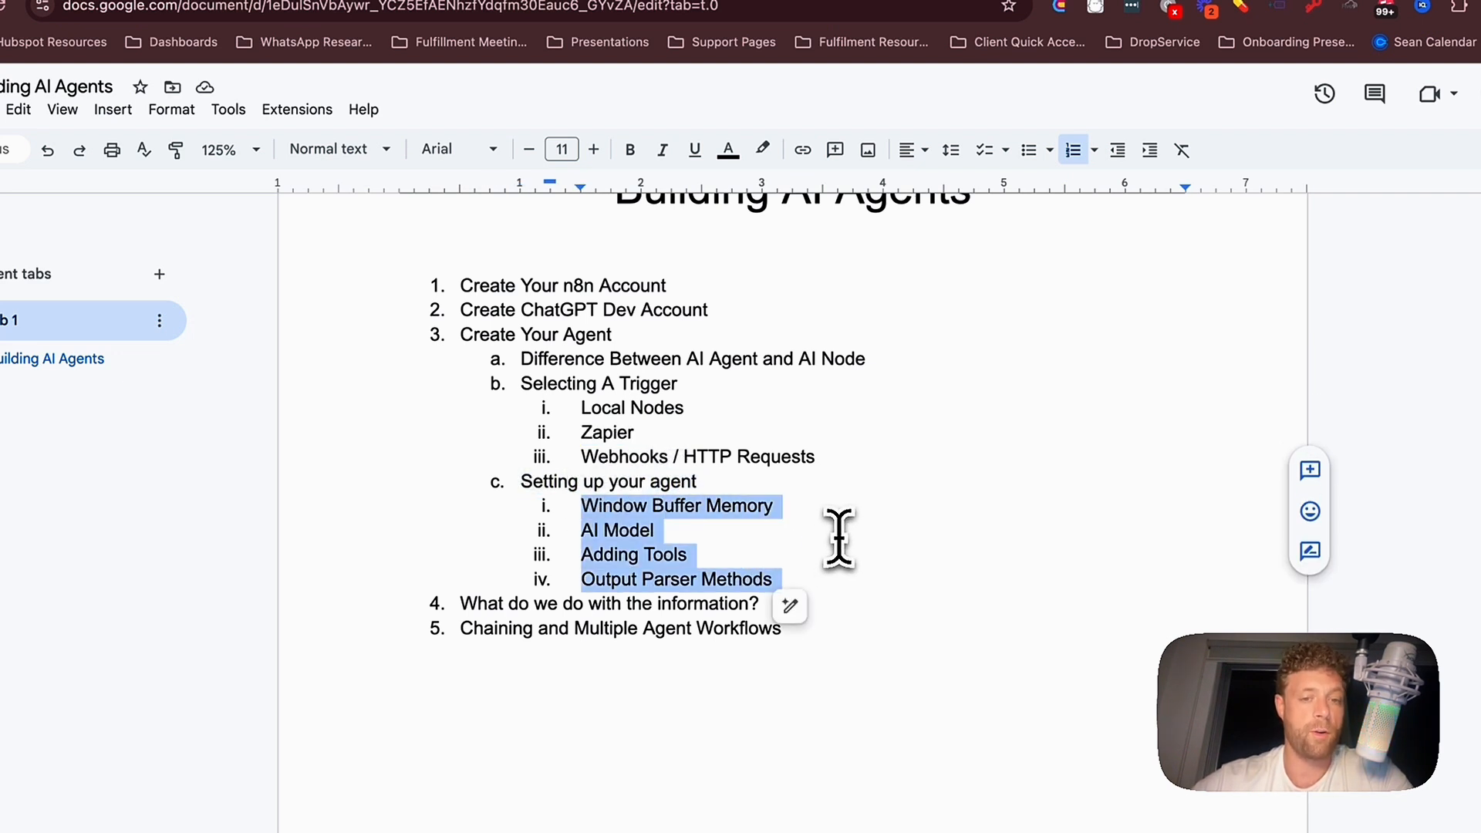
pyautogui.scroll(-1, 838, 537)
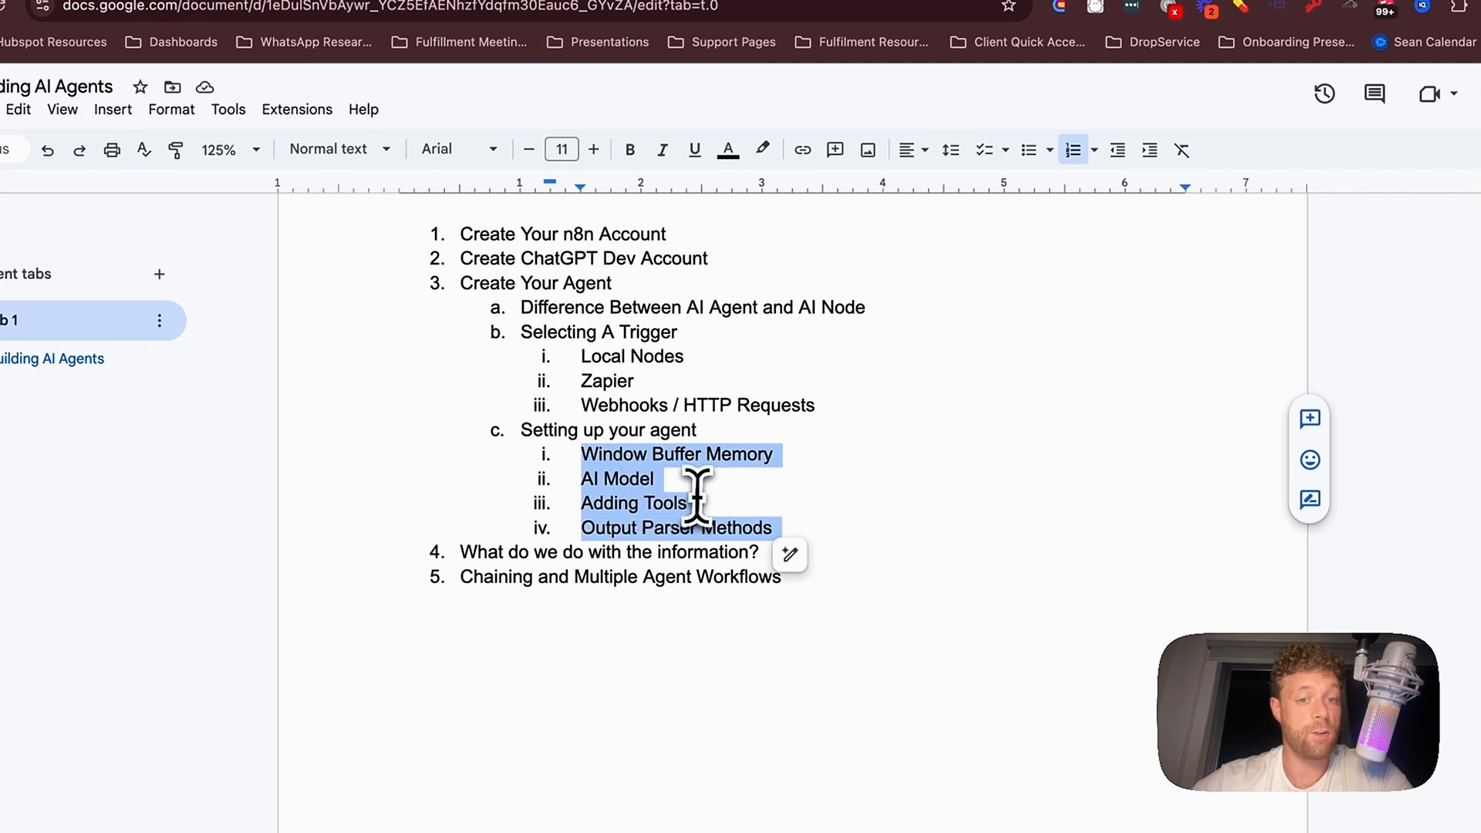
pyautogui.tripleClick(530, 553)
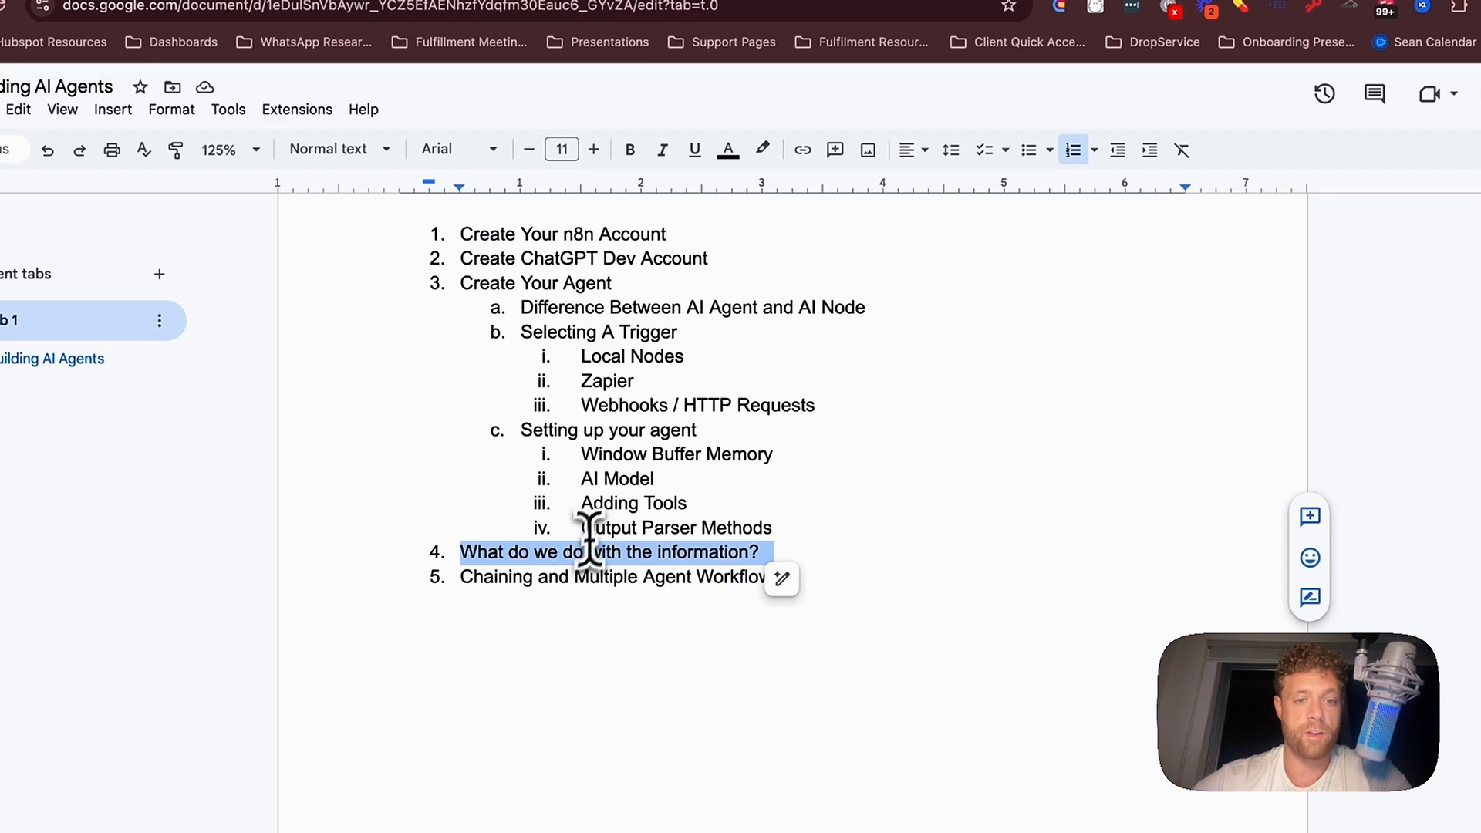
pyautogui.tripleClick(572, 577)
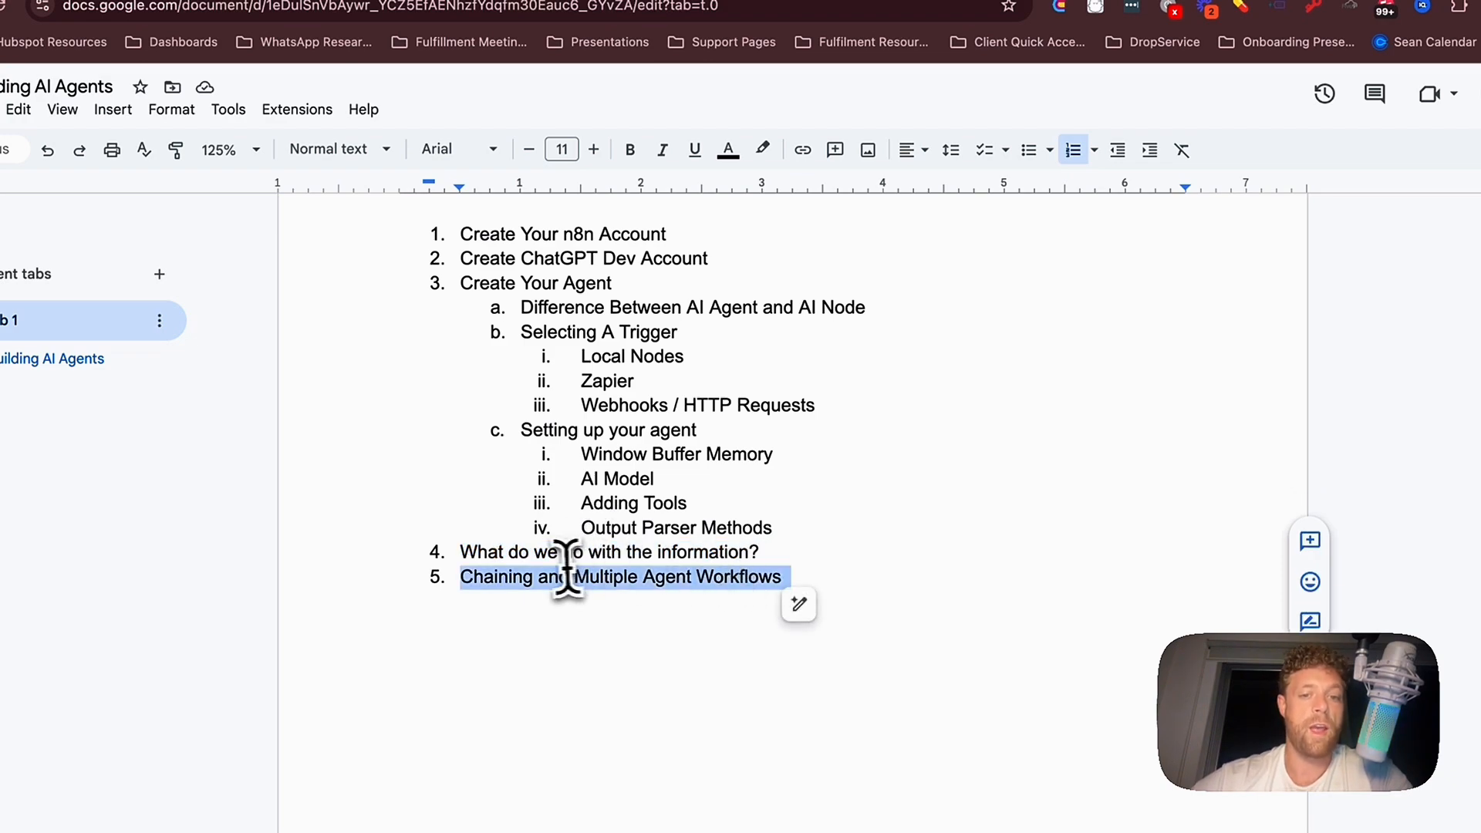
pyautogui.click(571, 75)
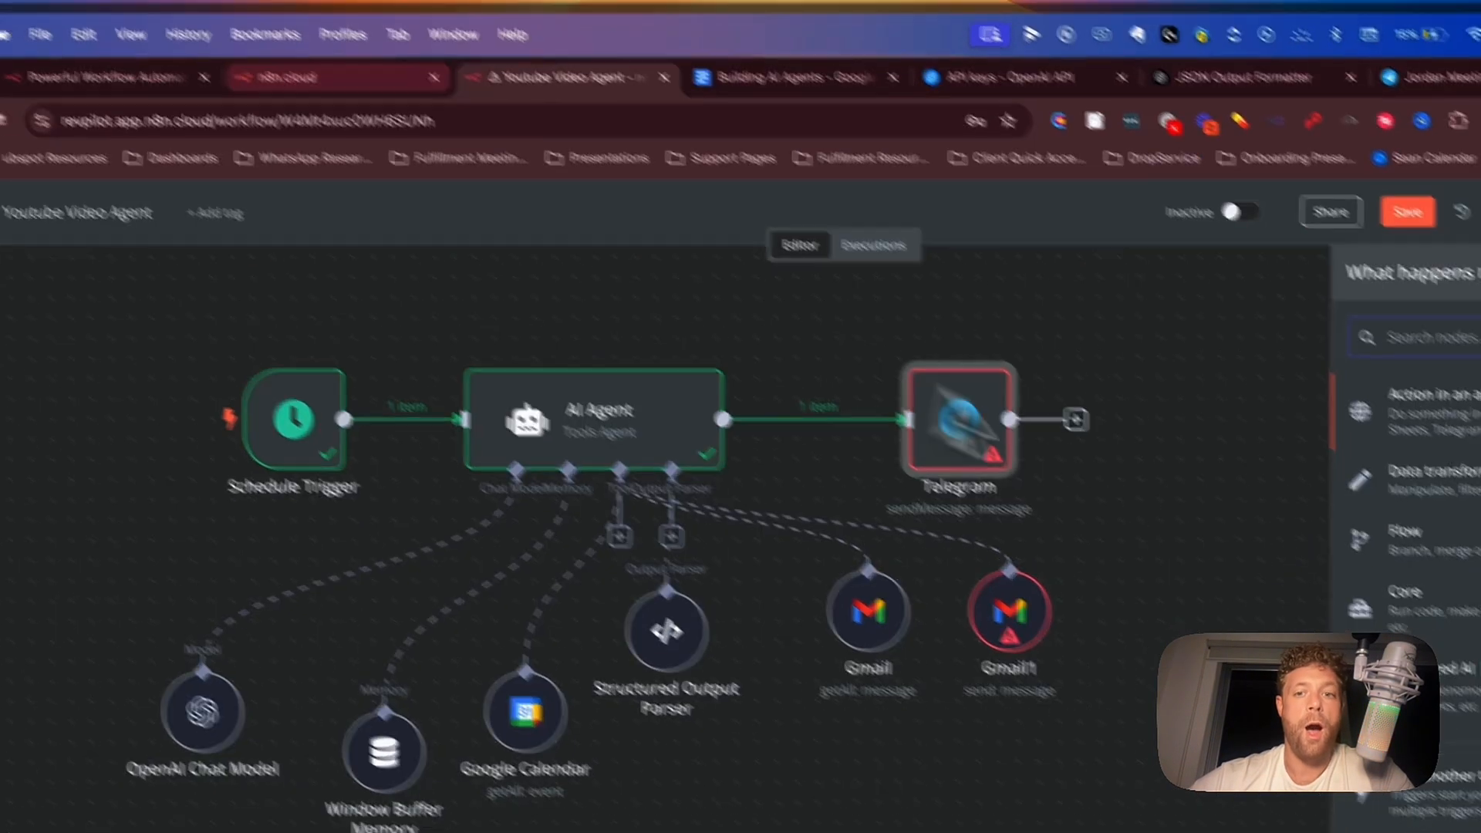
# Replace the Telegram node after the AI Agent with an Execute Workflow node using the Call Another Workflow action.
pyautogui.press('Delete')
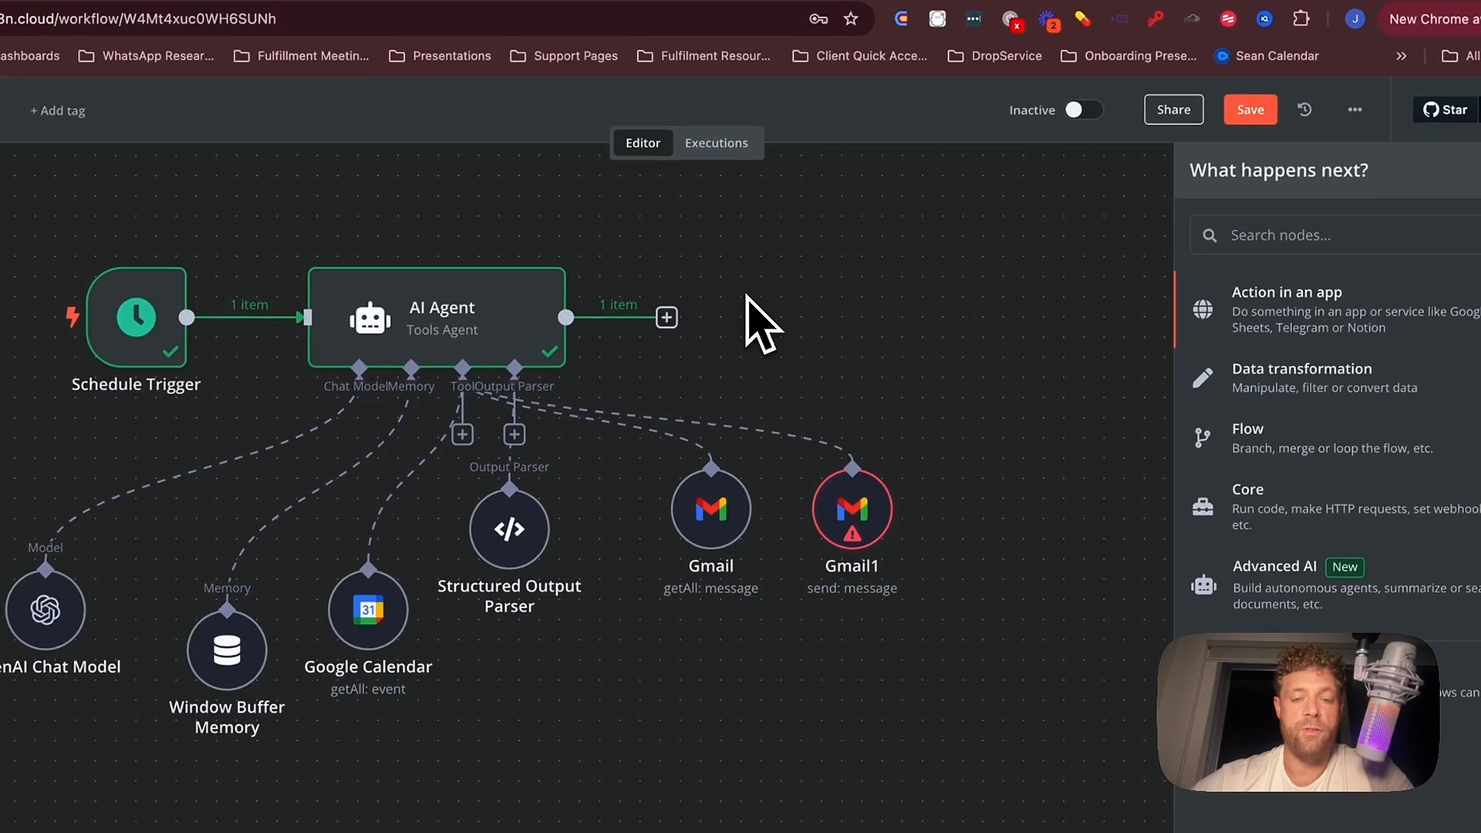
pyautogui.hscroll(2, 798, 352)
pyautogui.scroll(1, 753, 355)
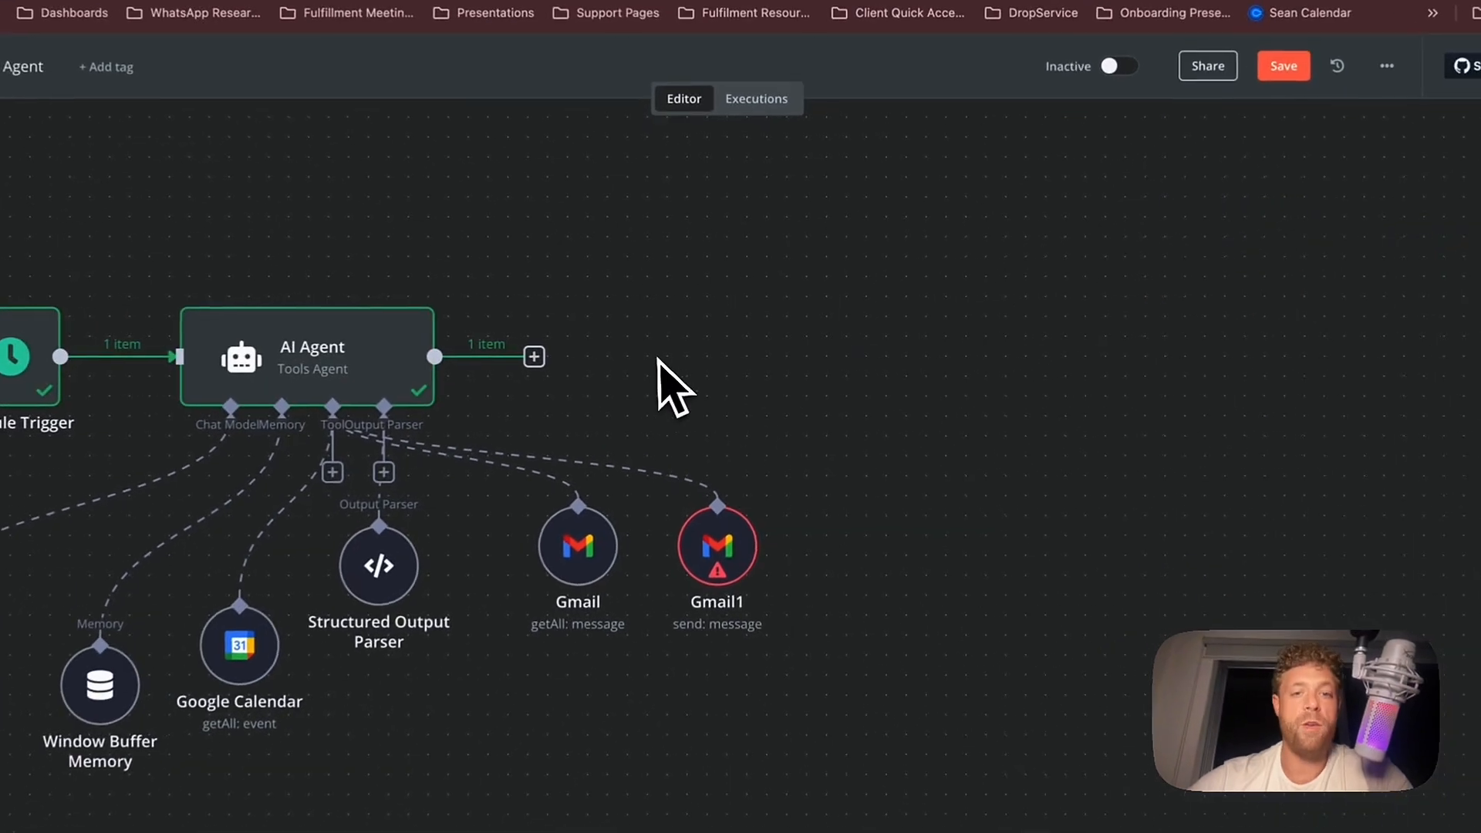
pyautogui.click(531, 357)
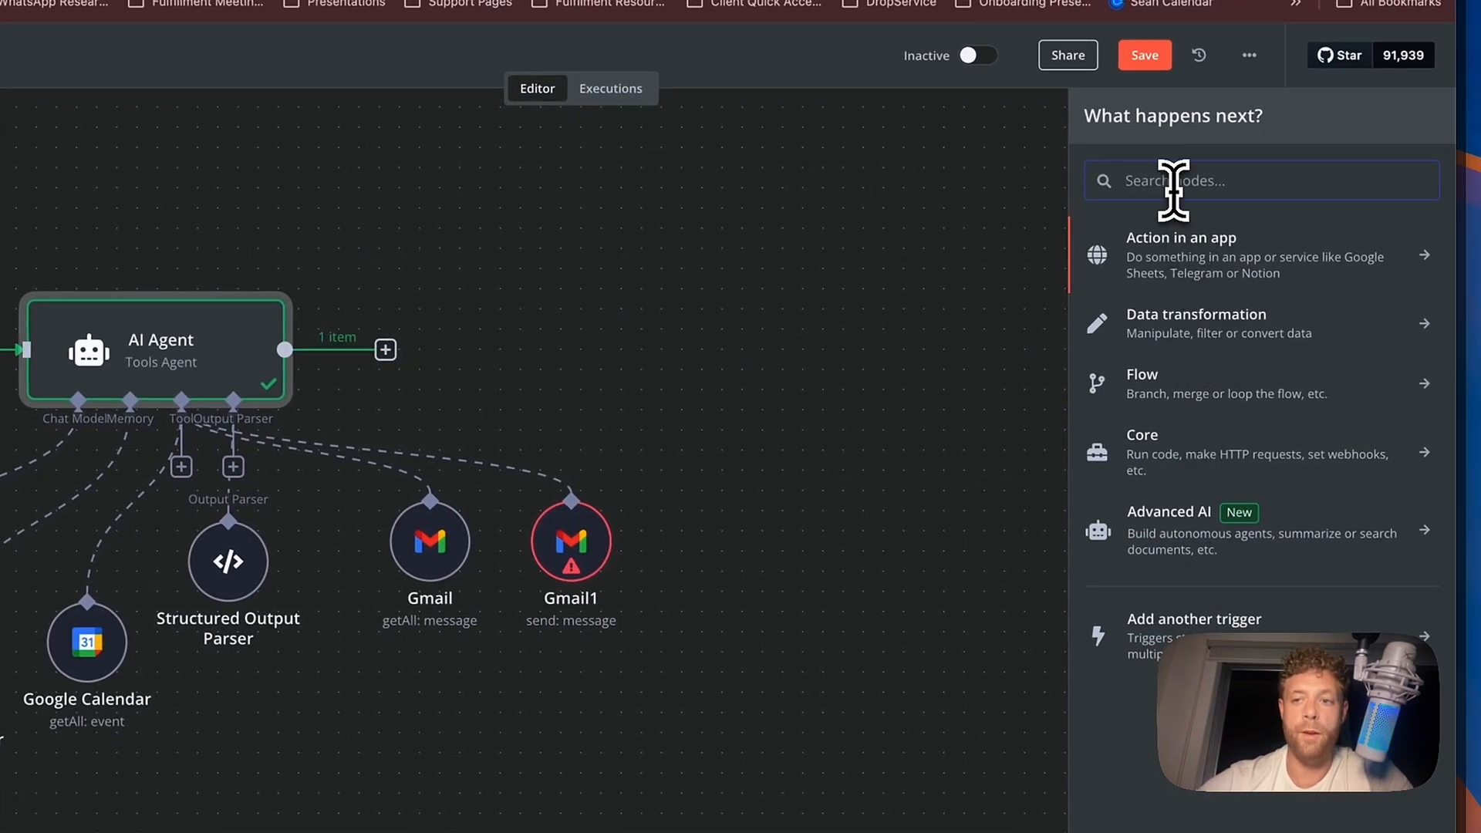
pyautogui.write('workfl')
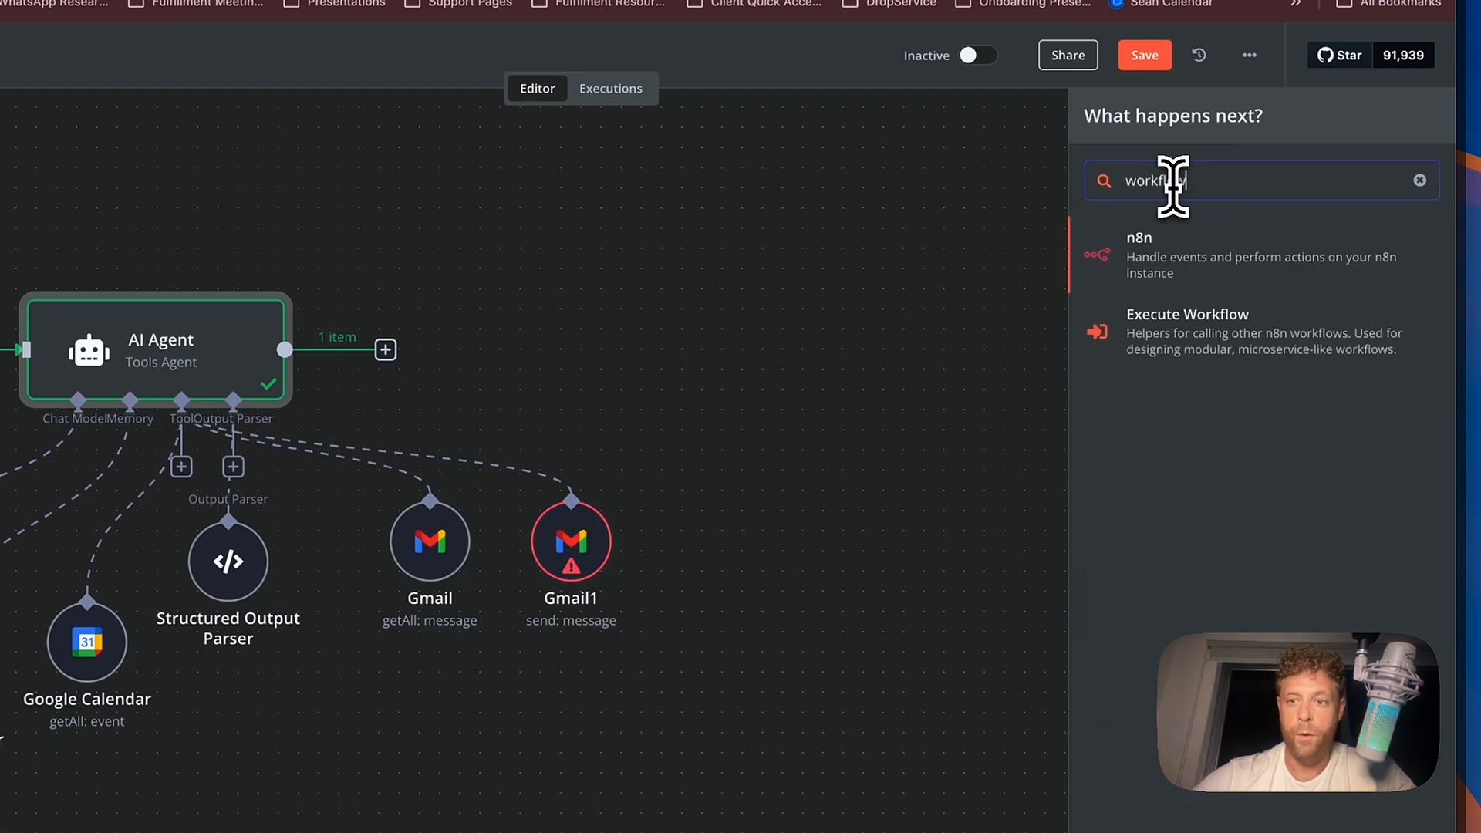
pyautogui.write('ow')
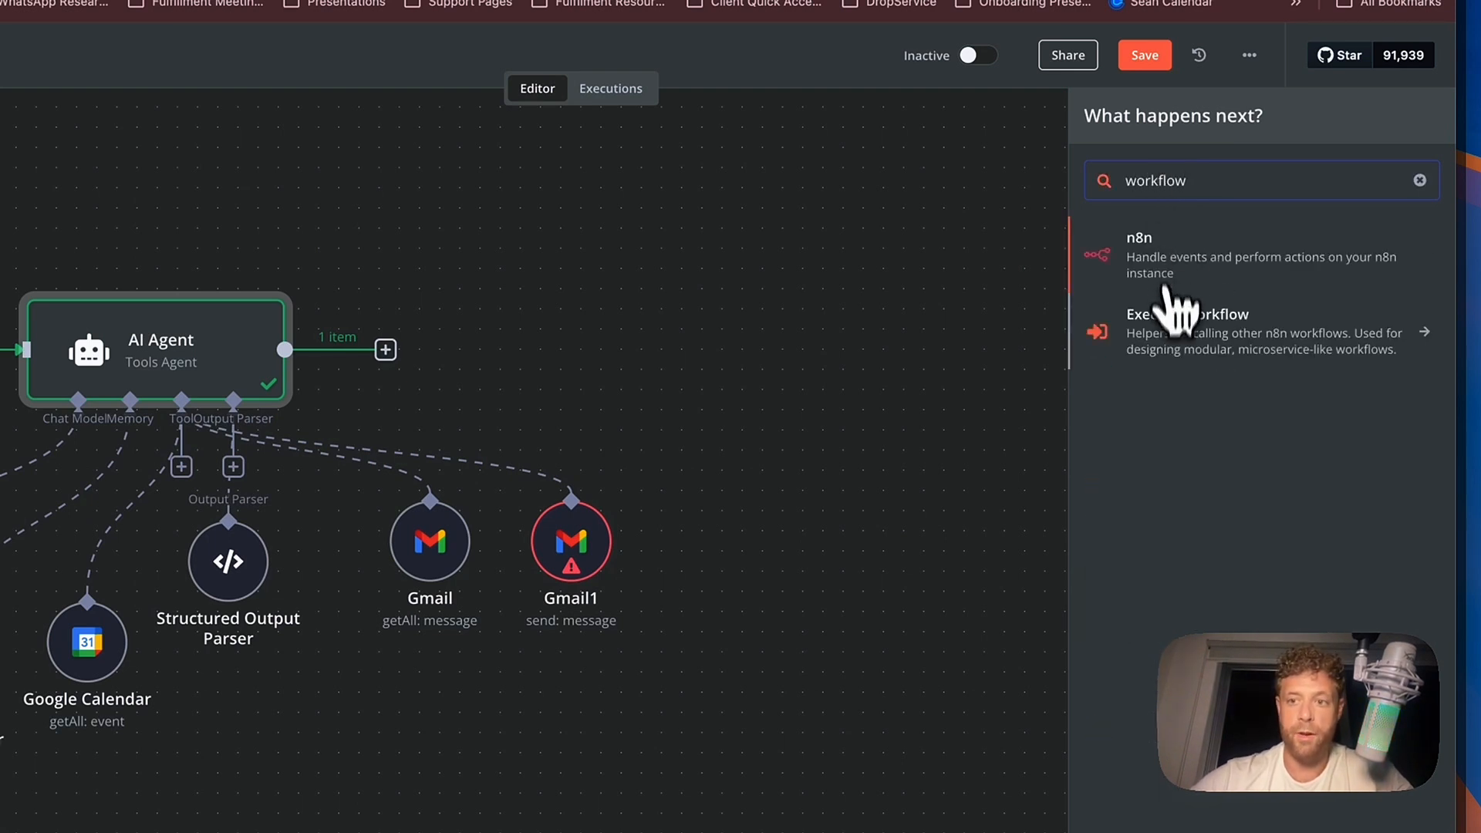
pyautogui.click(1223, 340)
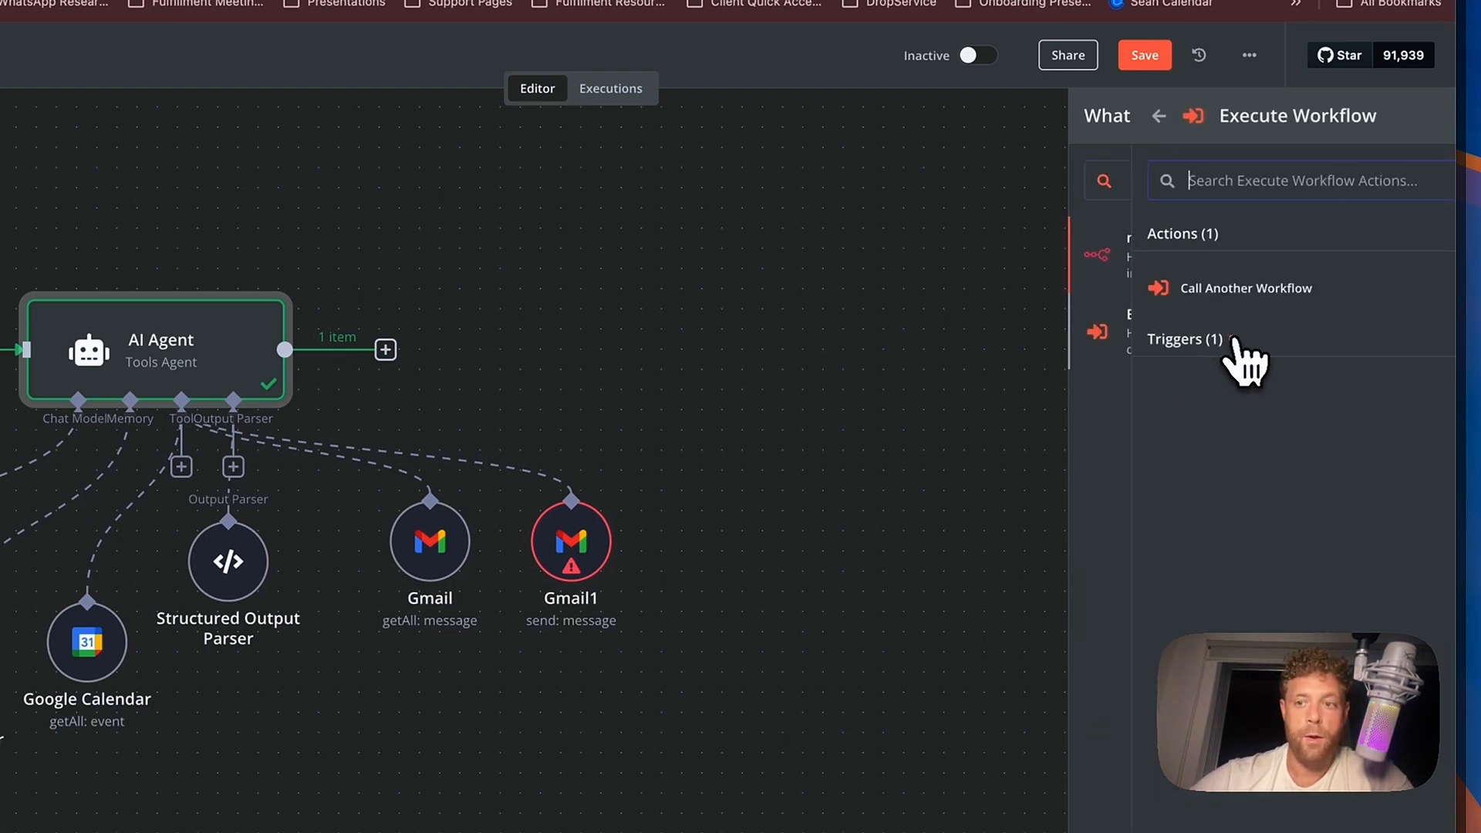
pyautogui.click(1181, 307)
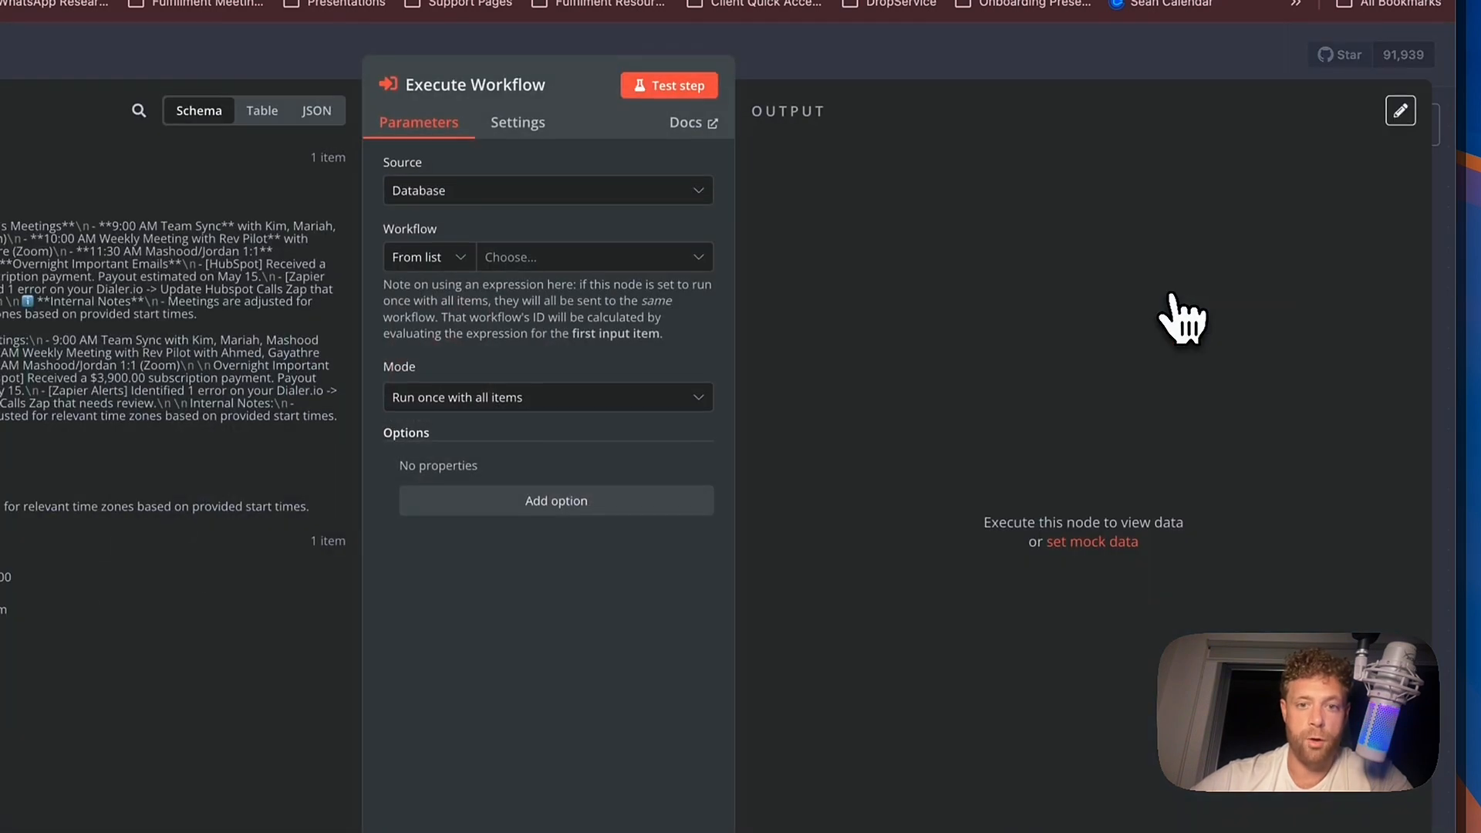
# Keep the Execute Workflow source as Database, choose the 828 Media Close.io Agent (Agent 1) as the workflow to run, and return to the canvas.
pyautogui.click(661, 282)
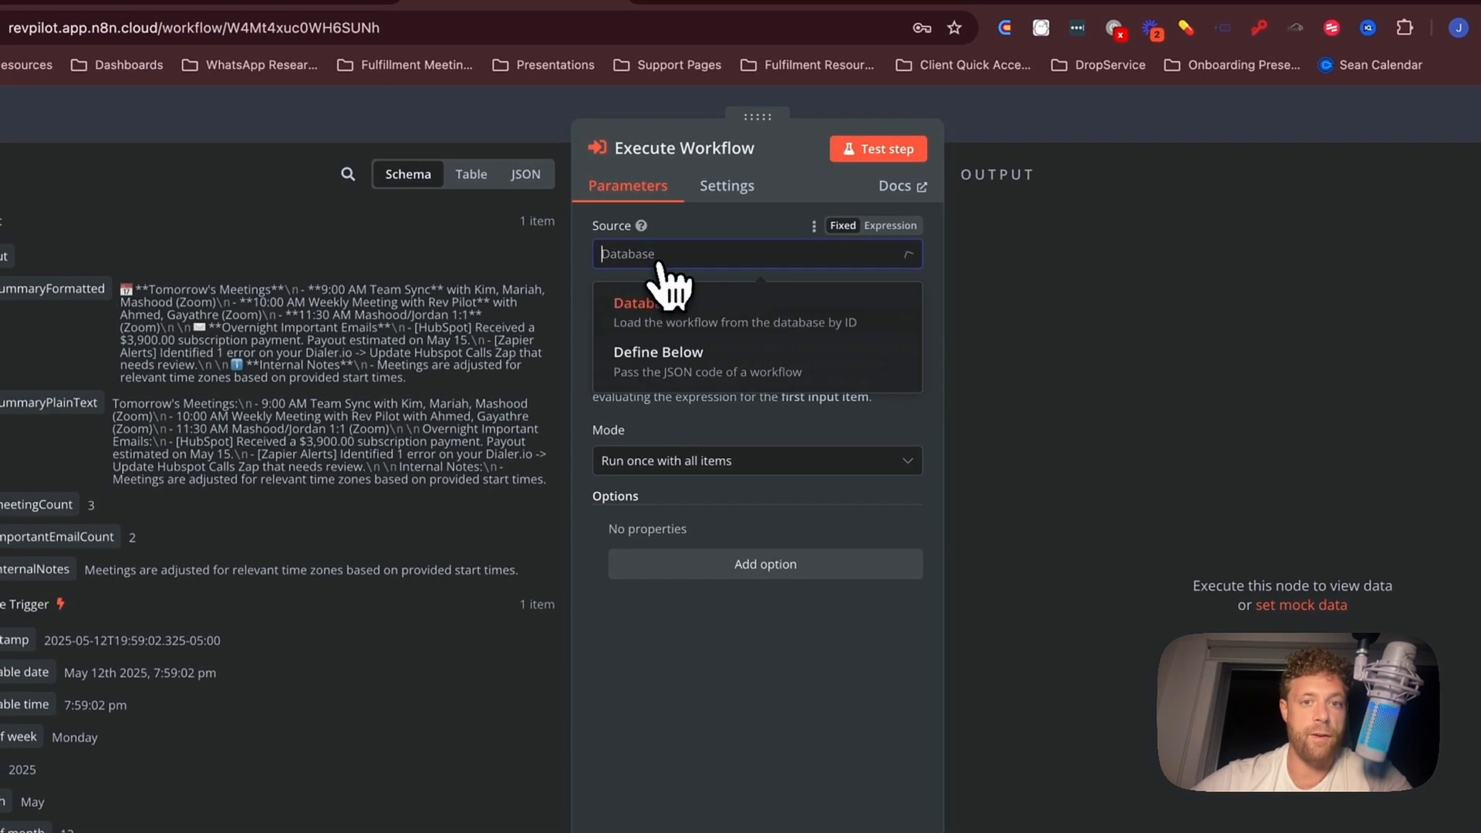
pyautogui.click(661, 282)
pyautogui.click(745, 323)
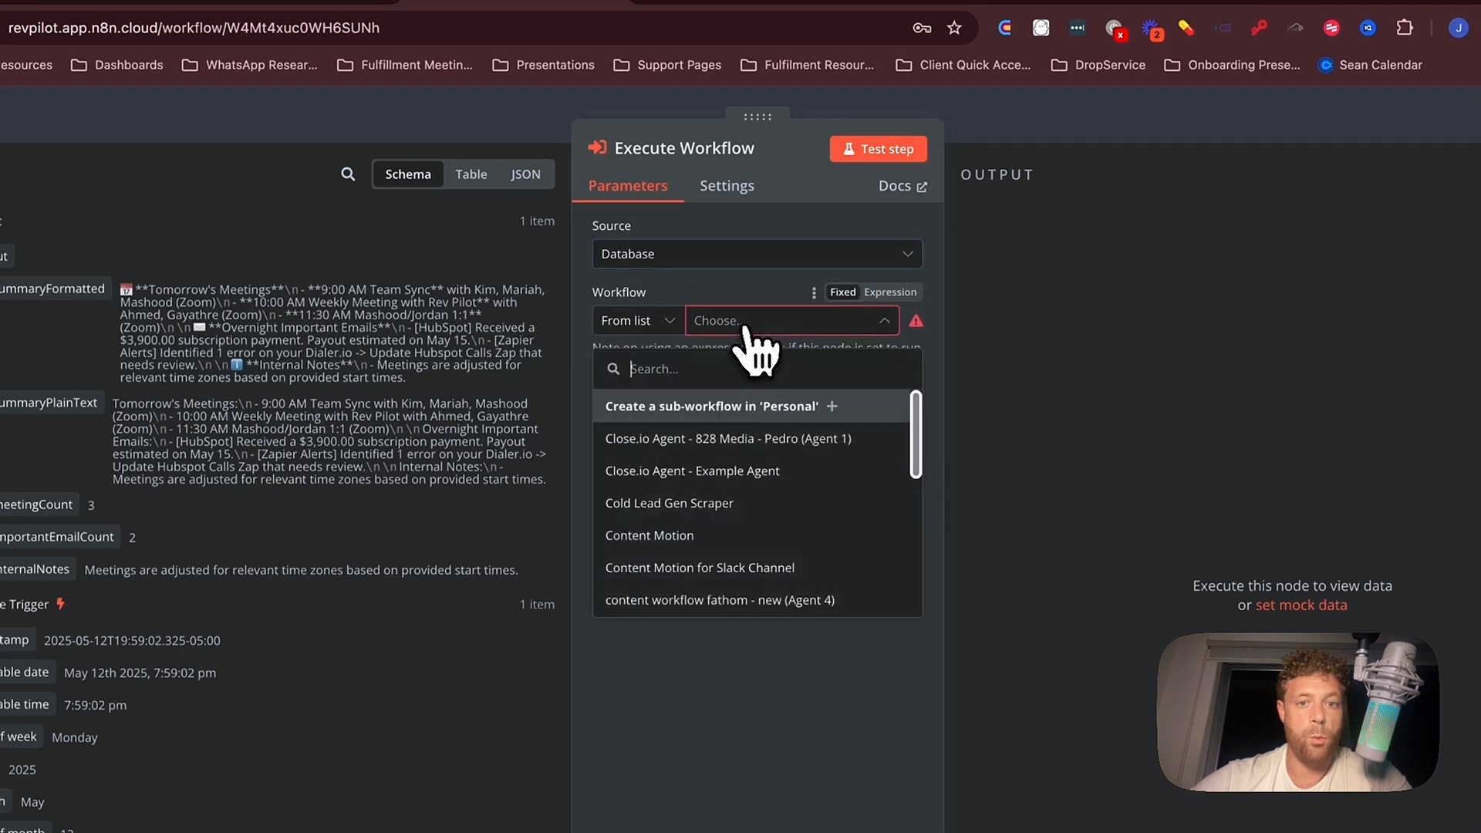
pyautogui.scroll(-1, 754, 525)
pyautogui.click(743, 412)
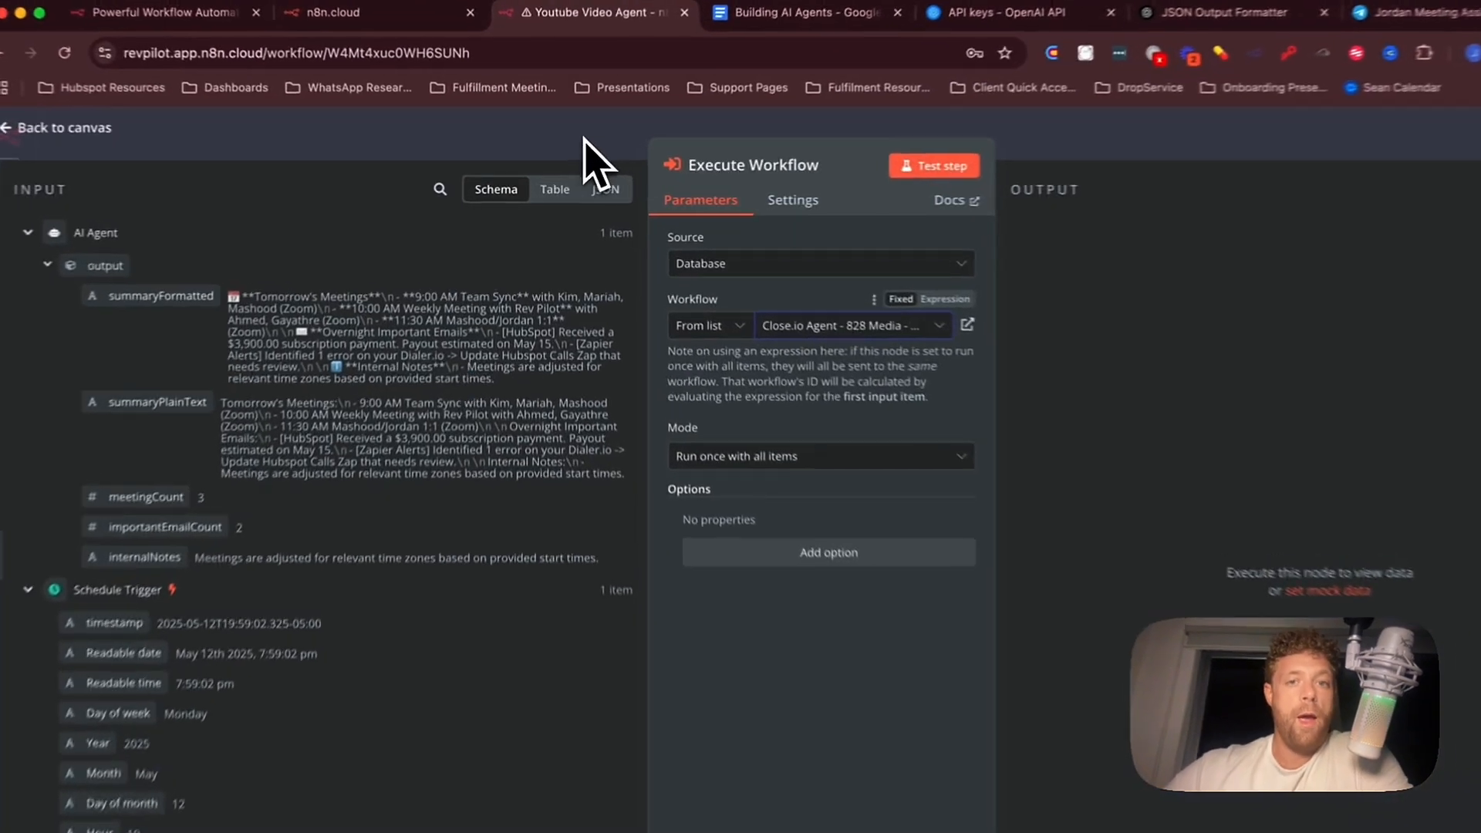
pyautogui.click(565, 155)
pyautogui.hscroll(-3, 509, 584)
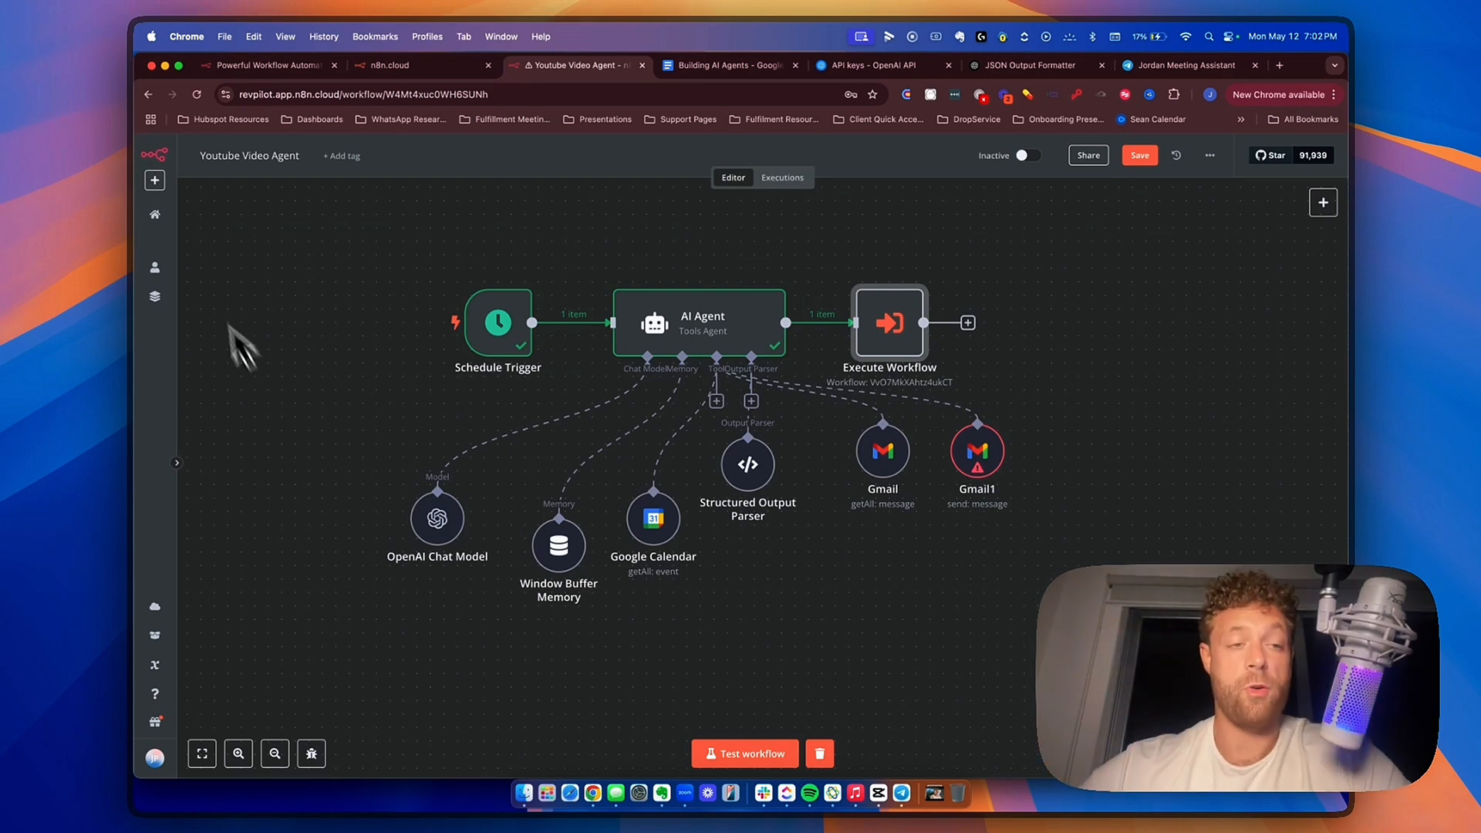
# Leave the Youtube Video Agent workflow without saving, and open the active assistant workflow created 8 May to examine its Webhook and Telegram Trigger chains.
pyautogui.click(154, 216)
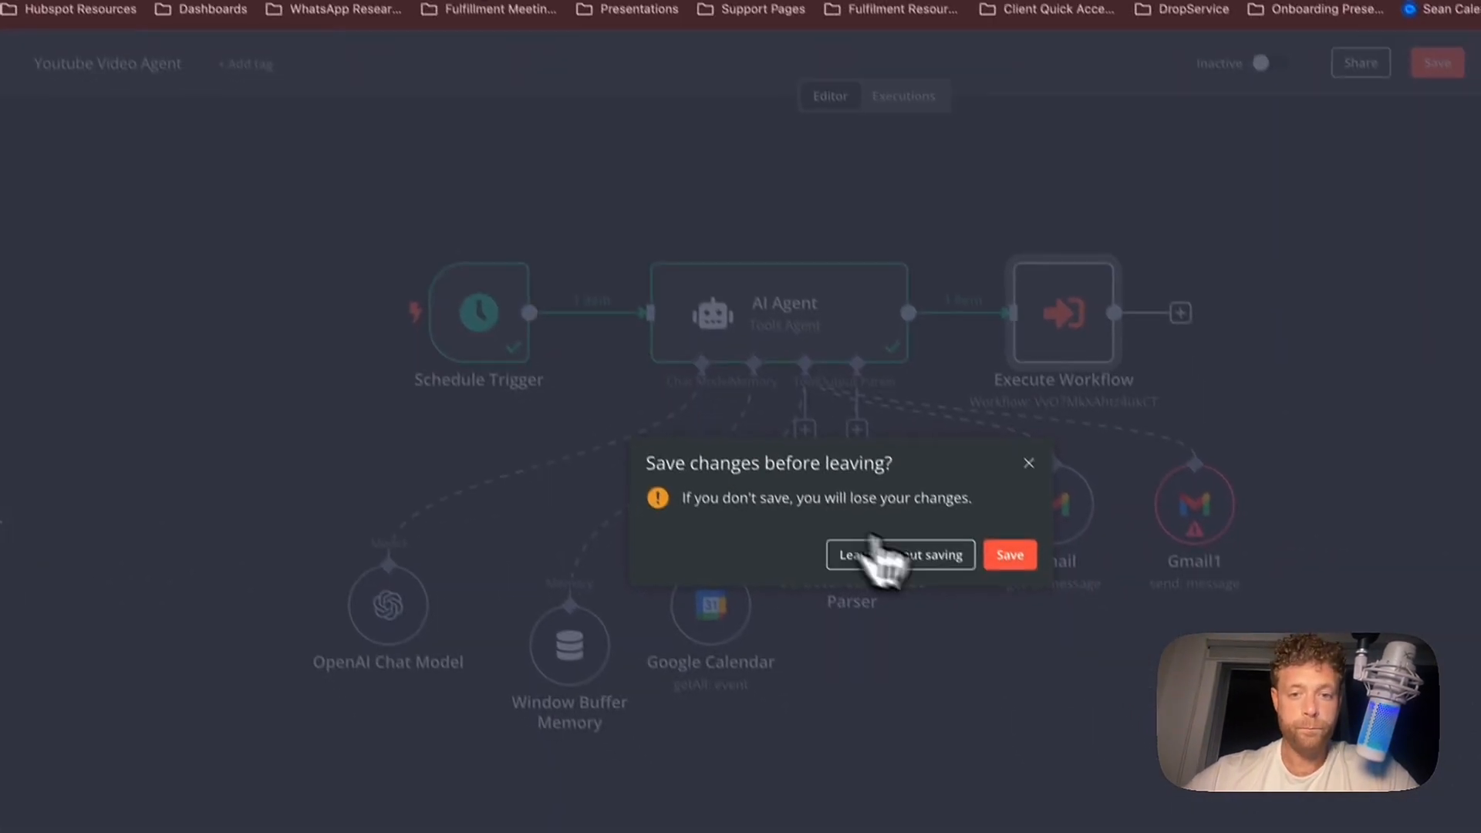
pyautogui.click(967, 664)
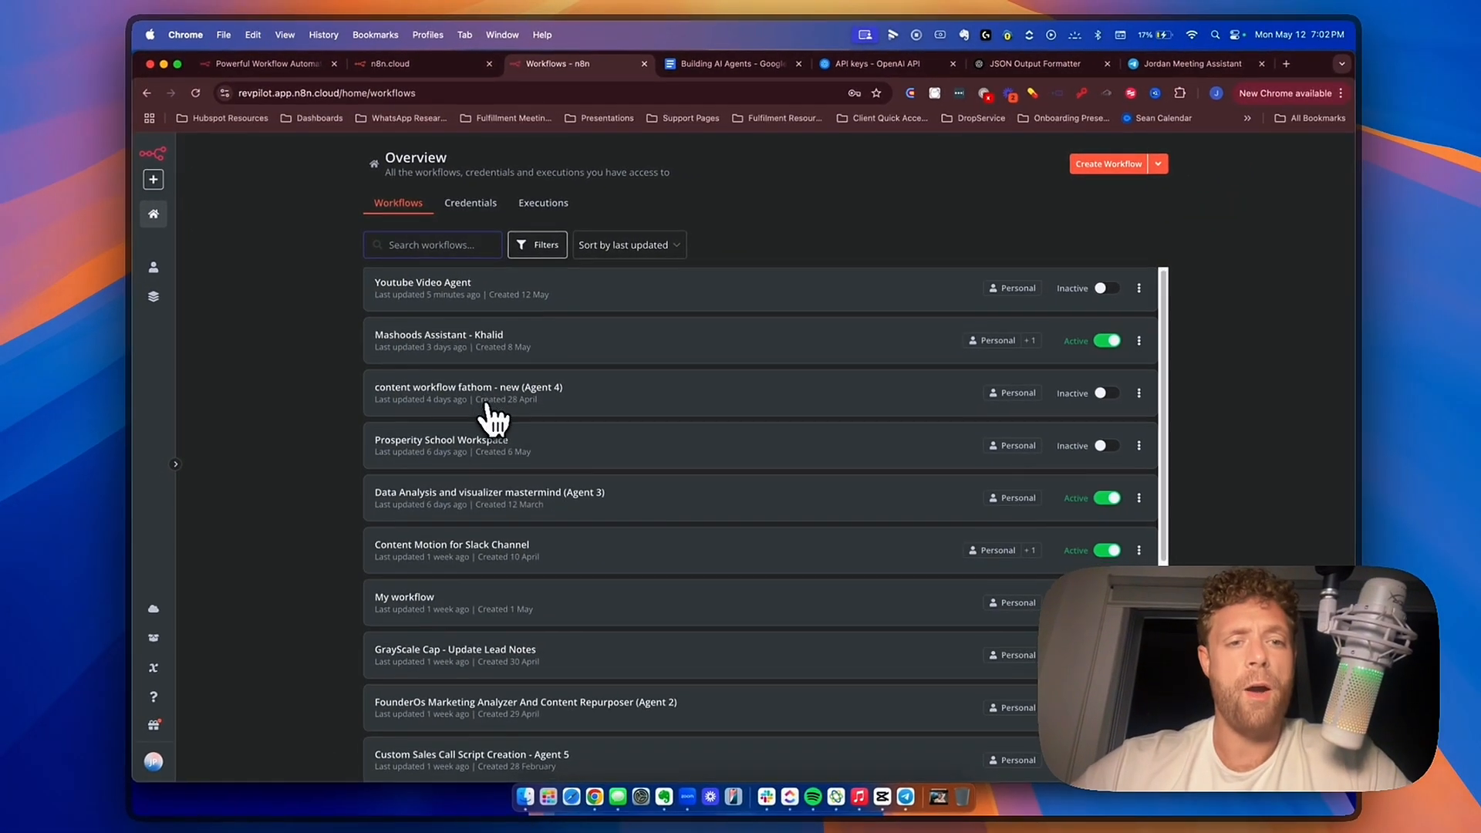
pyautogui.scroll(-5, 566, 491)
pyautogui.scroll(-1, 493, 422)
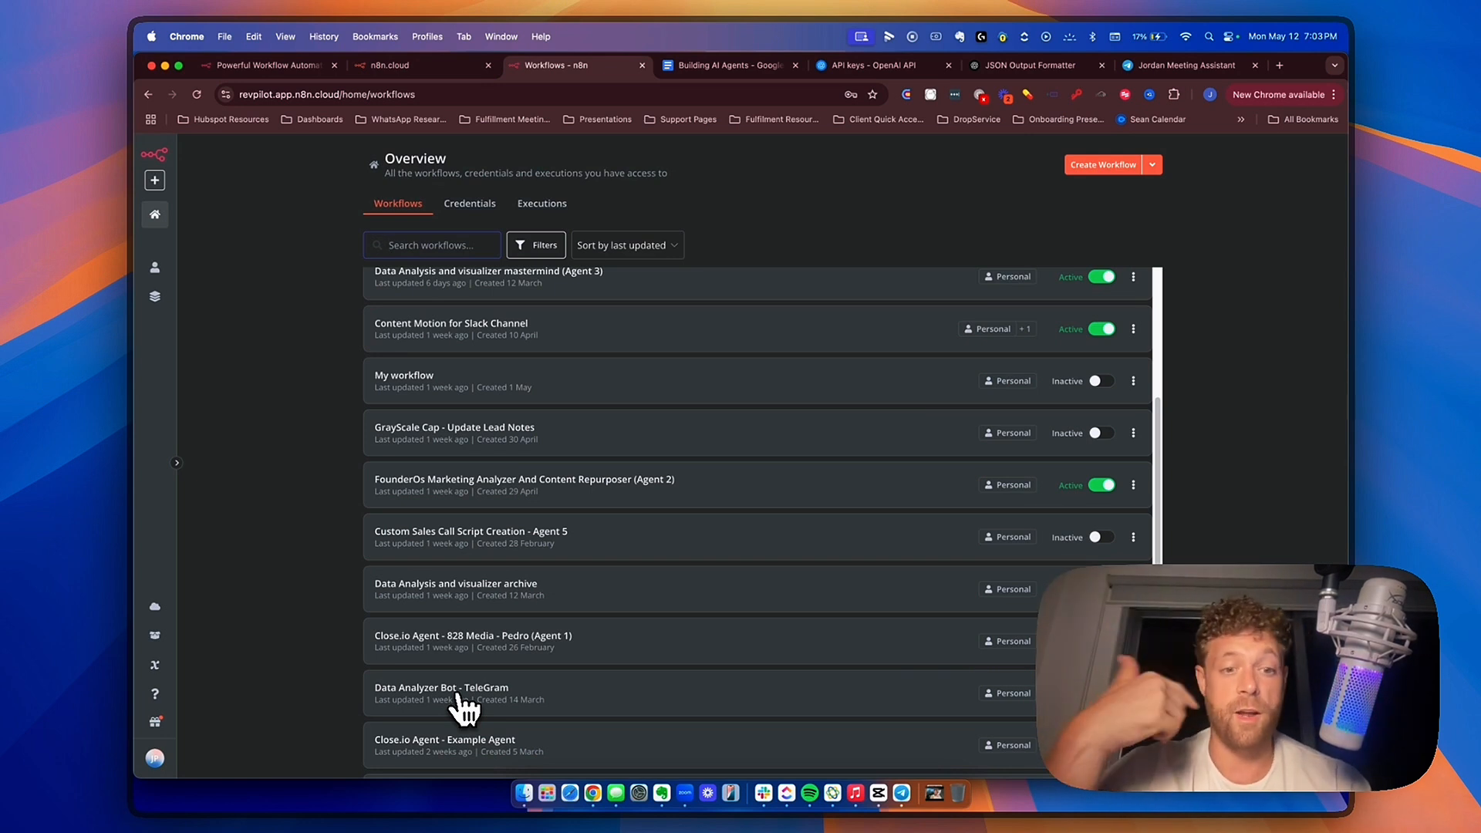
pyautogui.scroll(5, 463, 706)
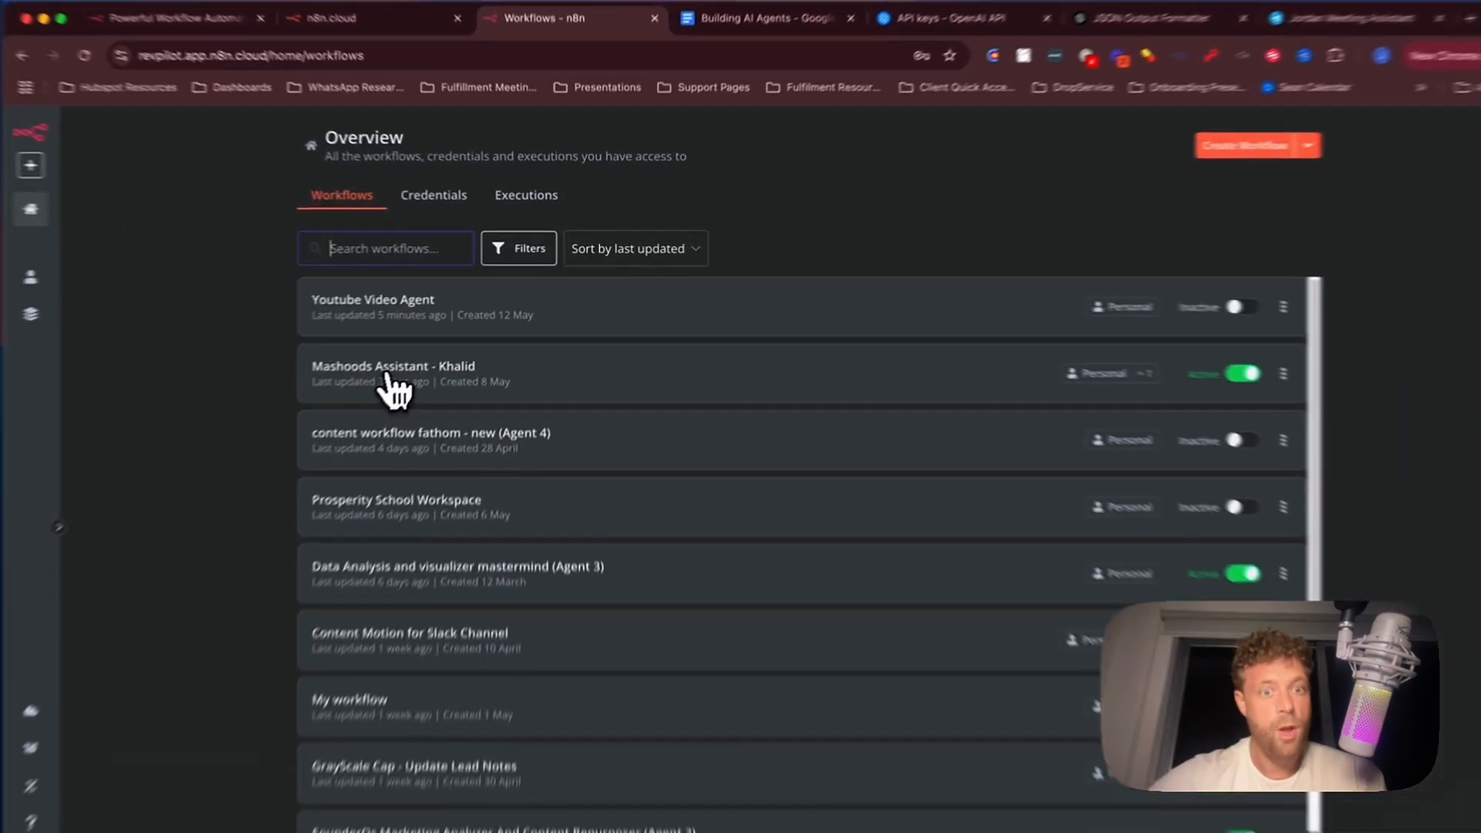
pyautogui.click(388, 375)
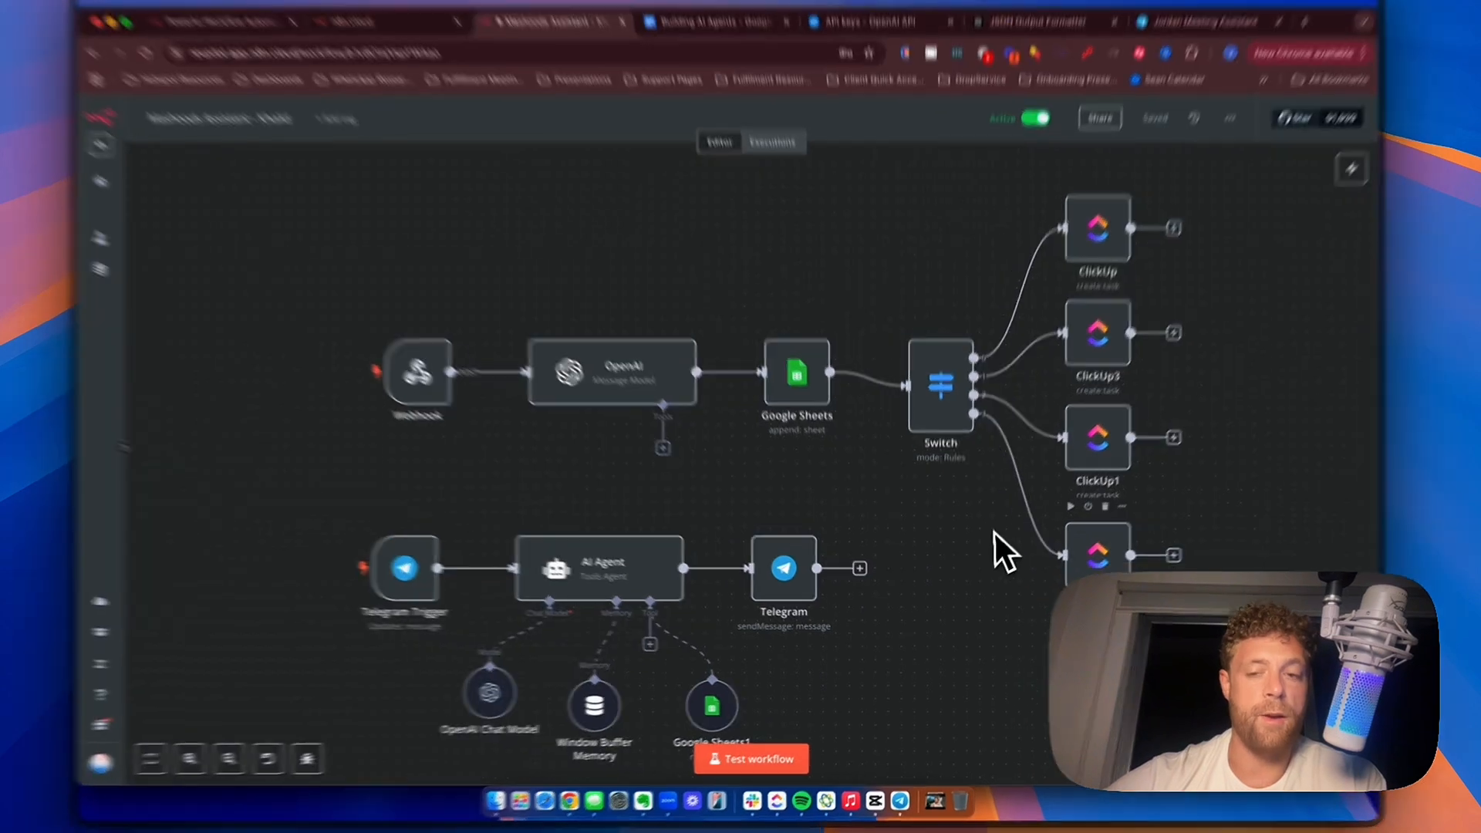
pyautogui.scroll(-2, 981, 530)
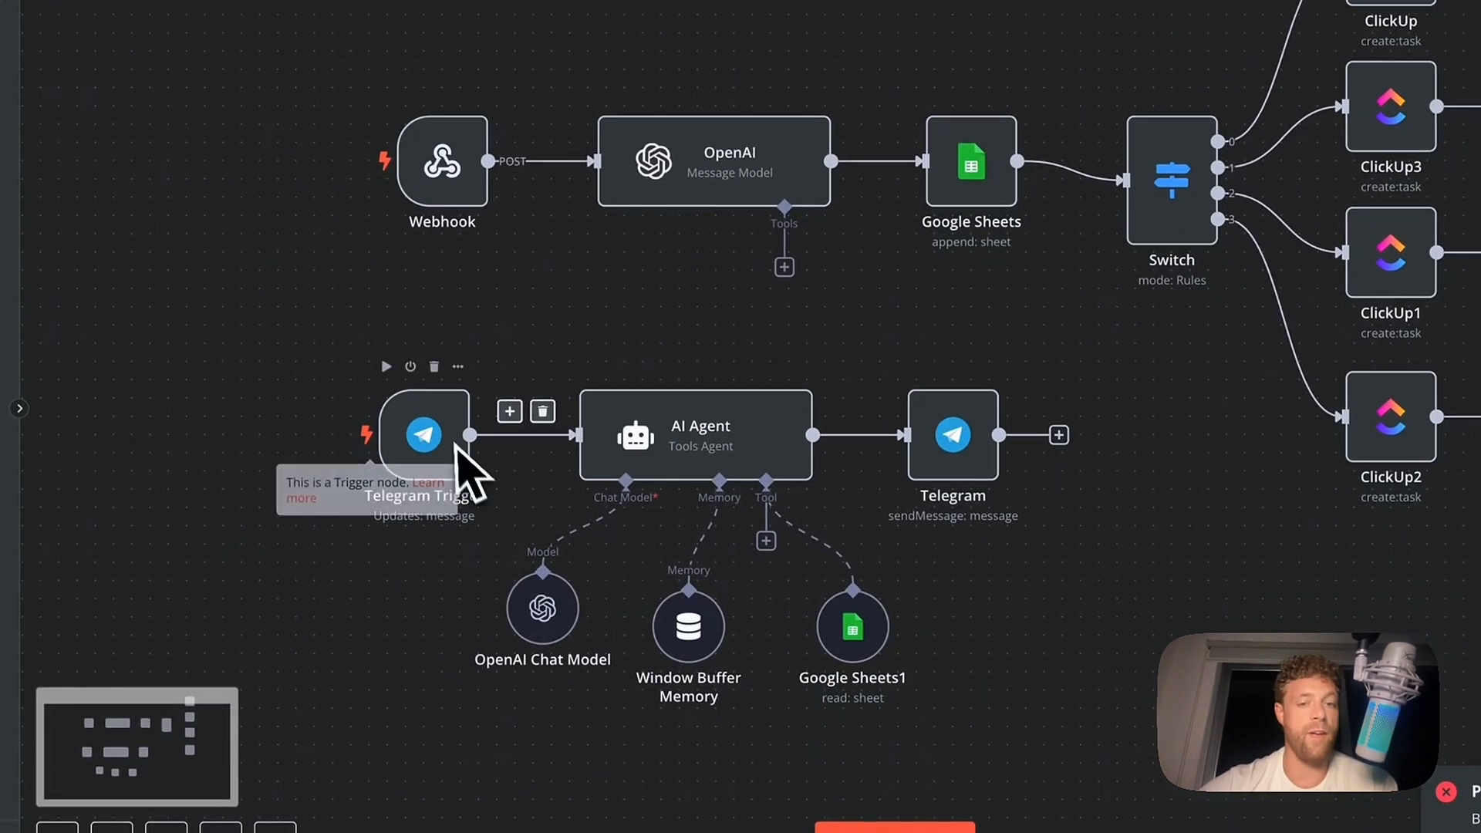